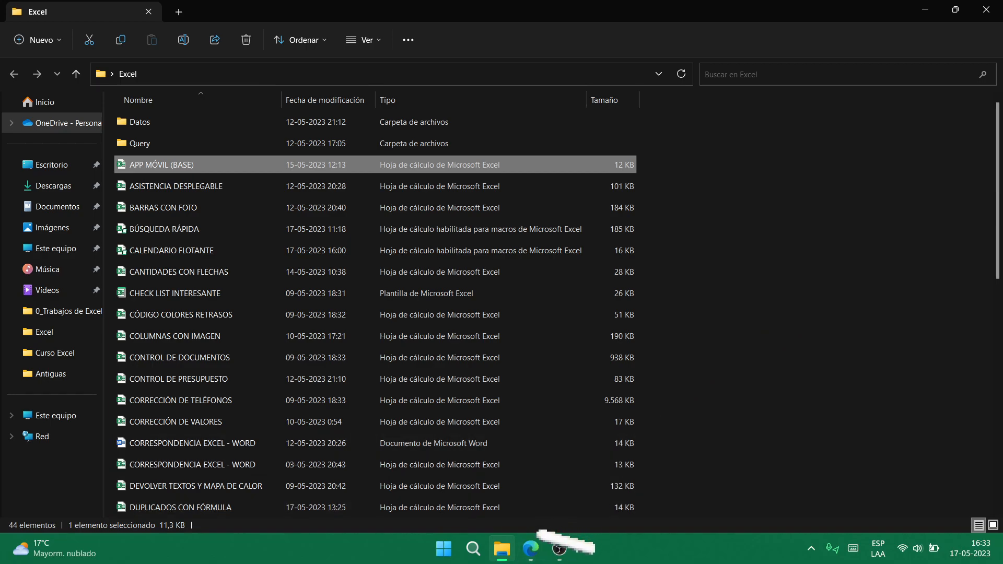
# - Preview Ingresos y egresos diarios.xlsx from Drive in Sheets, then close its tab
pyautogui.click(531, 460)
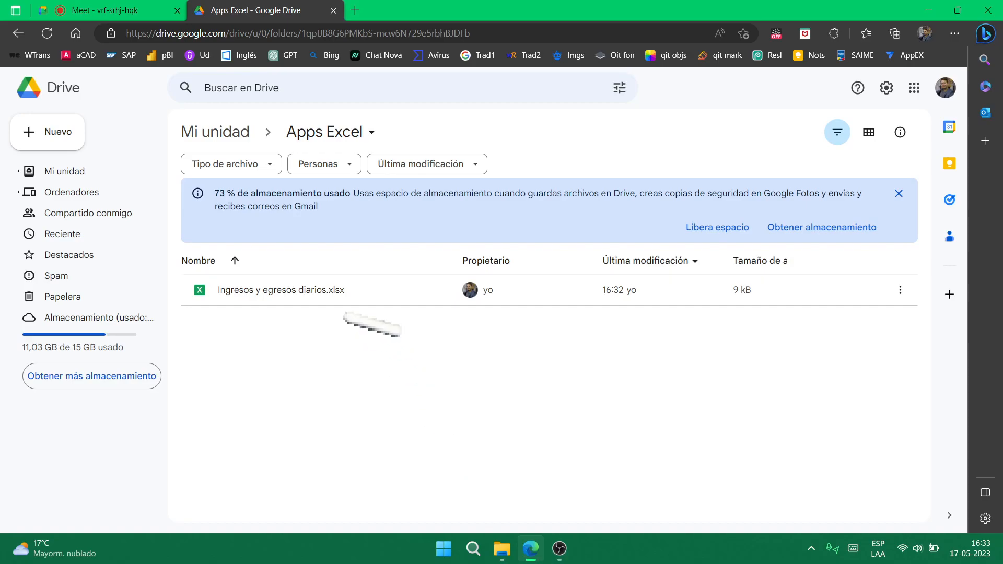
pyautogui.doubleClick(347, 292)
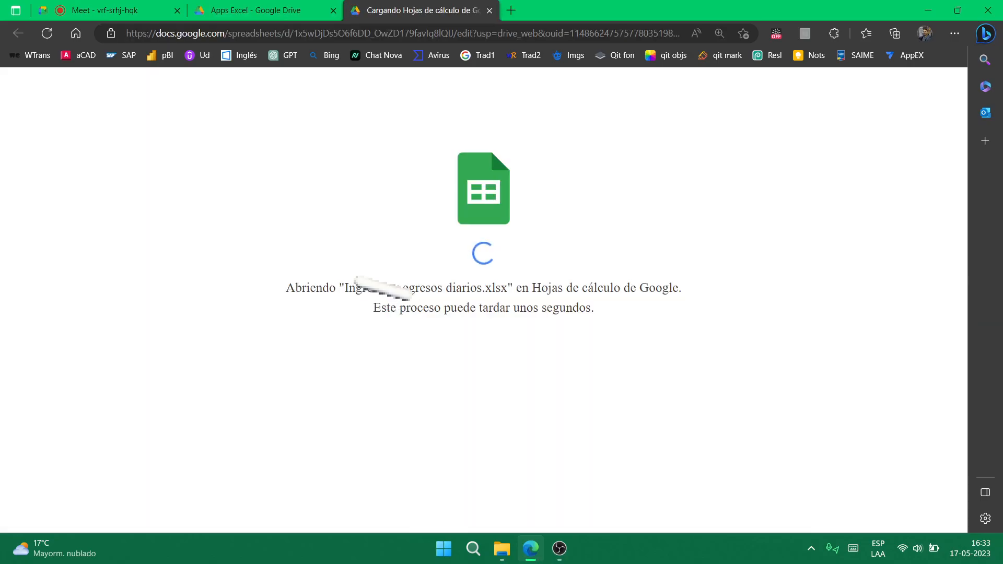
pyautogui.click(256, 10)
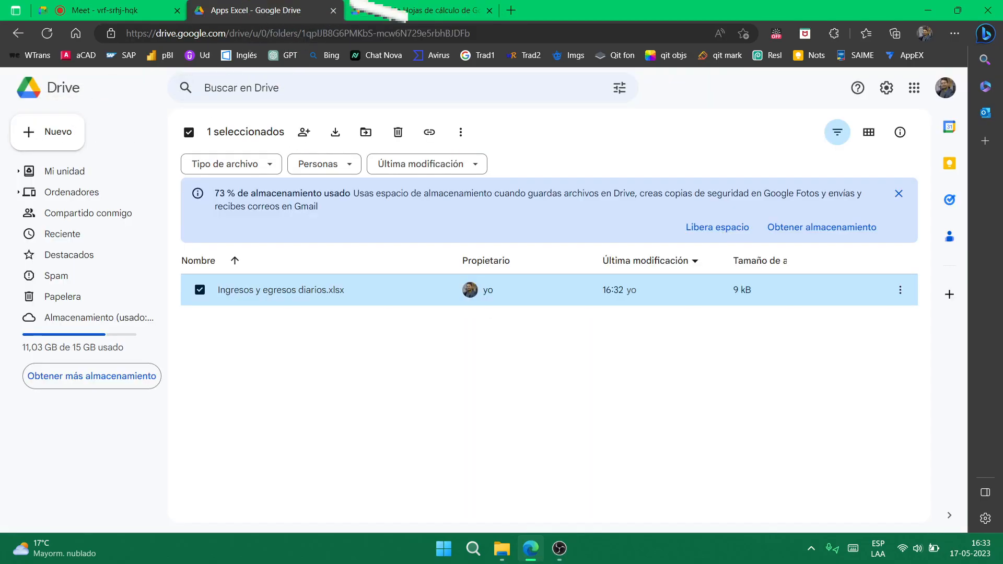
pyautogui.click(378, 11)
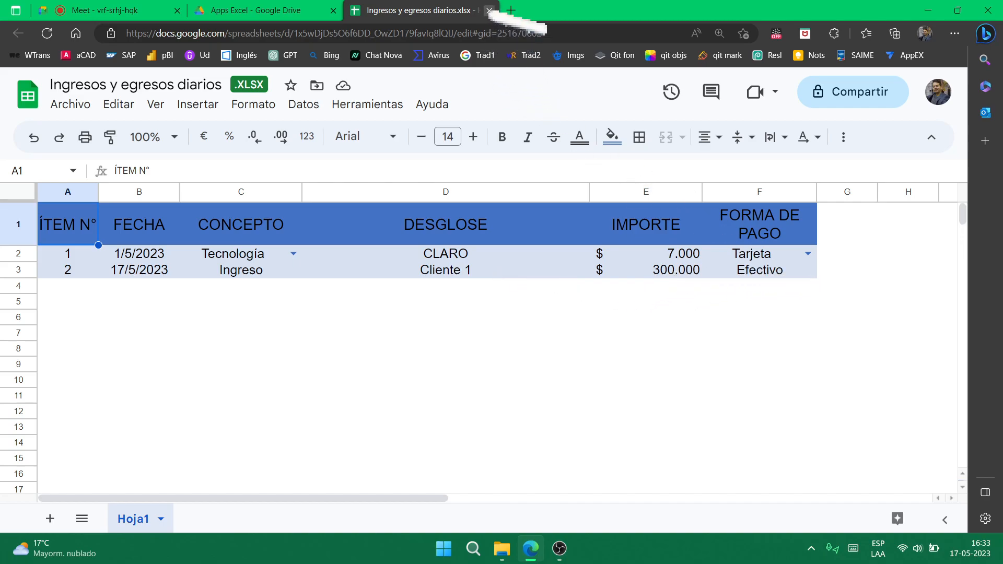
pyautogui.click(489, 10)
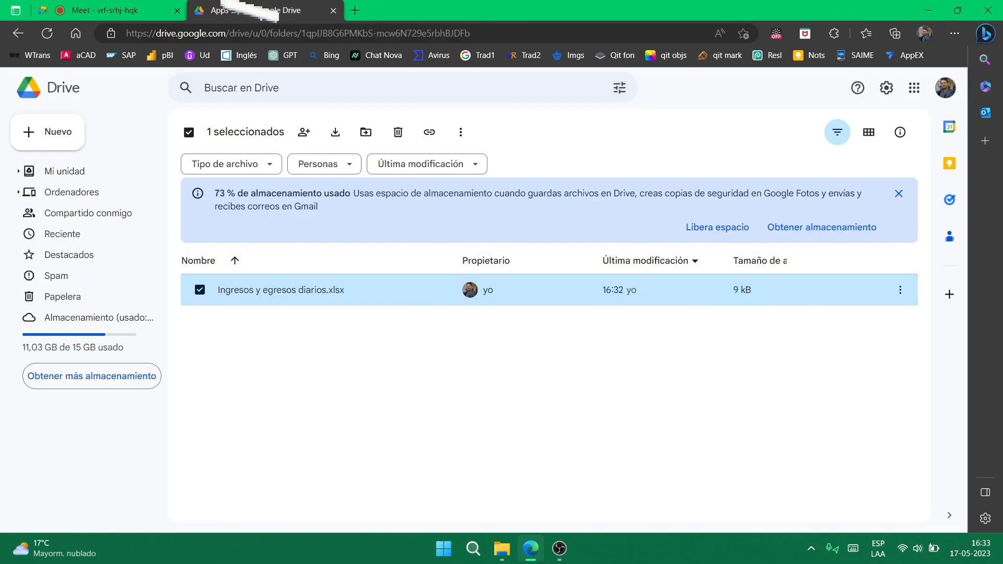
# - Switch the browser to the Meet call sharing the phone app and maximize the window
pyautogui.click(950, 6)
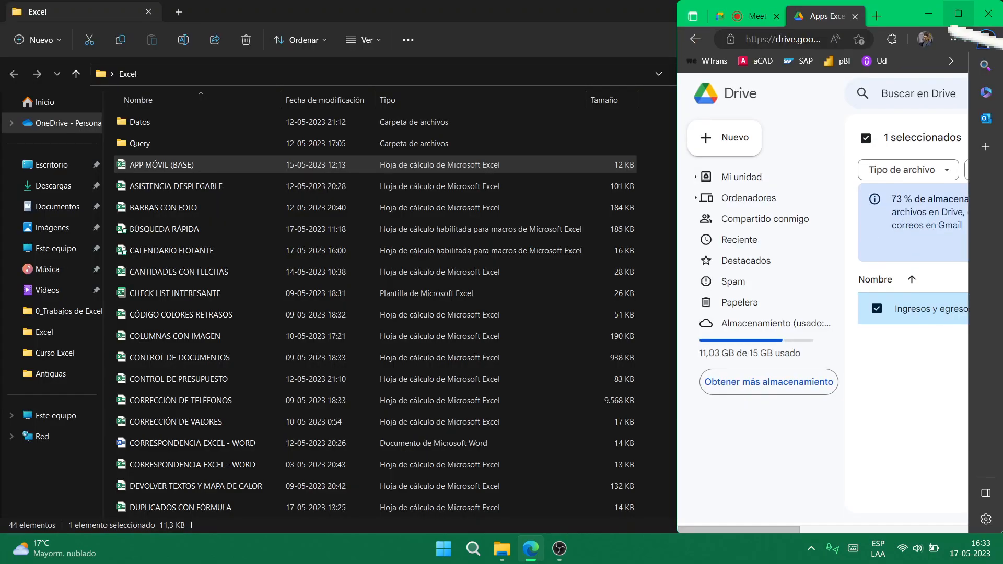
pyautogui.click(757, 11)
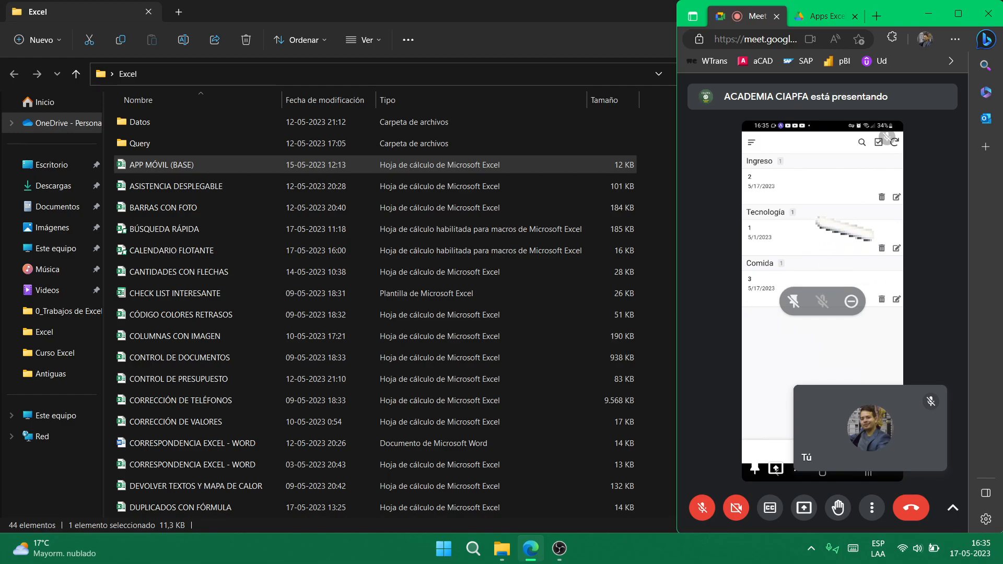
pyautogui.click(958, 14)
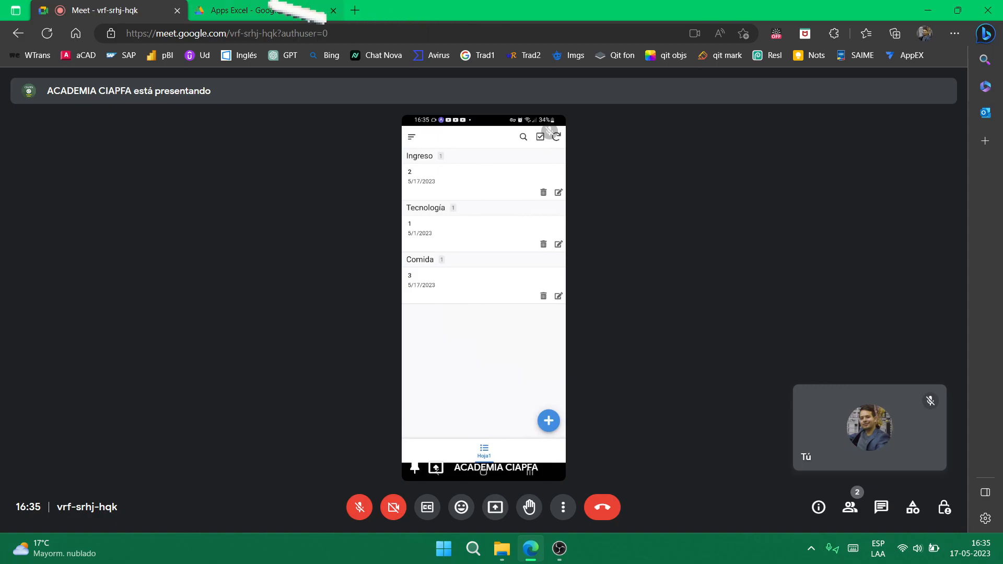
# - Reopen Ingresos y egresos diarios.xlsx from Drive to check the new Comida / Pizza / 20.000 row
pyautogui.click(298, 12)
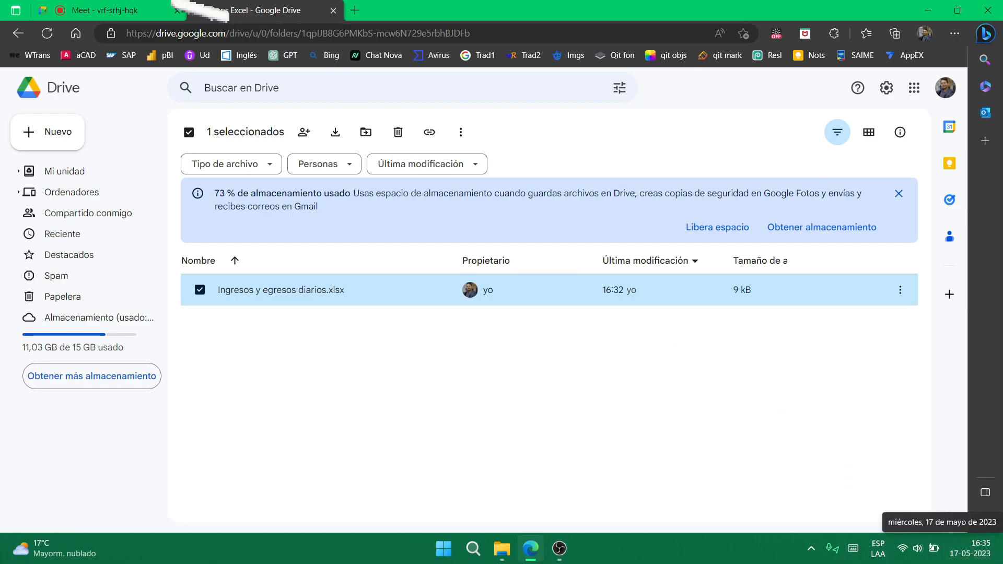
pyautogui.click(120, 11)
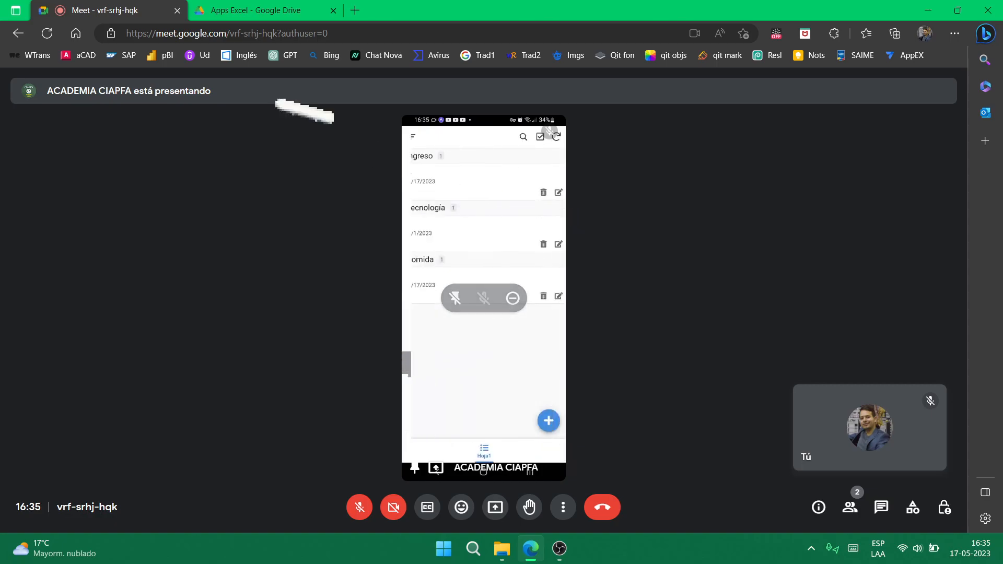
pyautogui.click(250, 10)
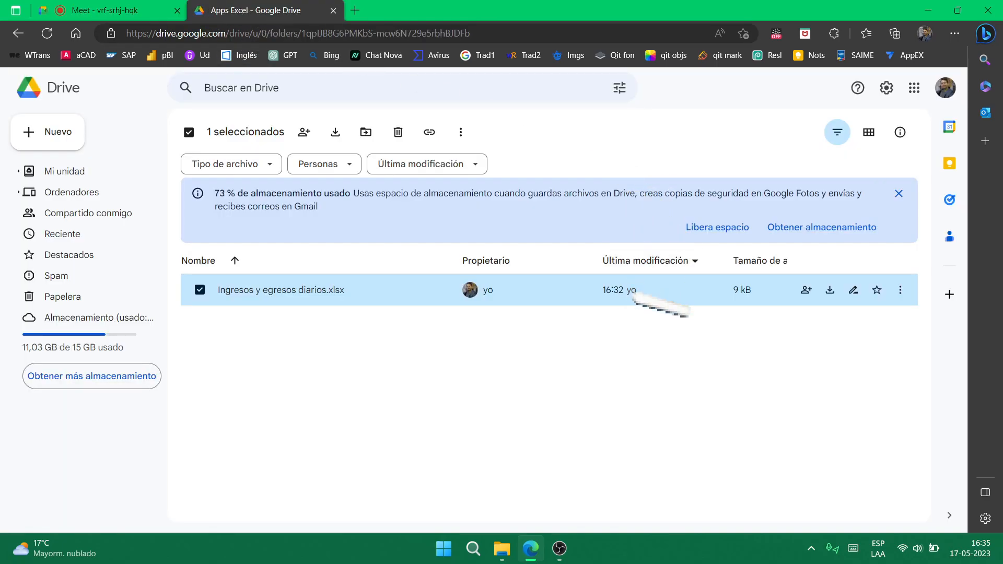
pyautogui.doubleClick(578, 298)
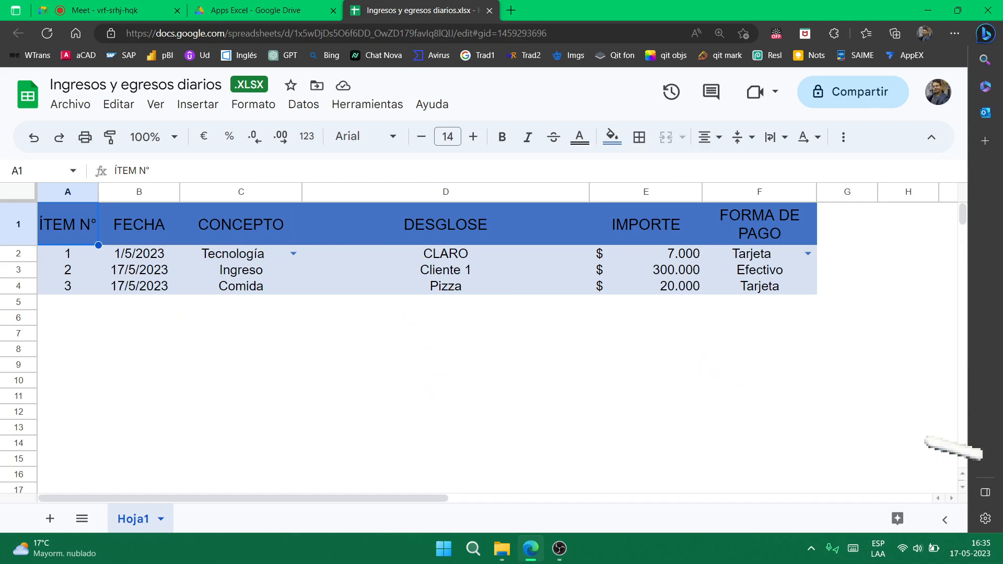
# - Close the spreadsheet and Drive tabs, leaving only the Meet call
pyautogui.click(303, 13)
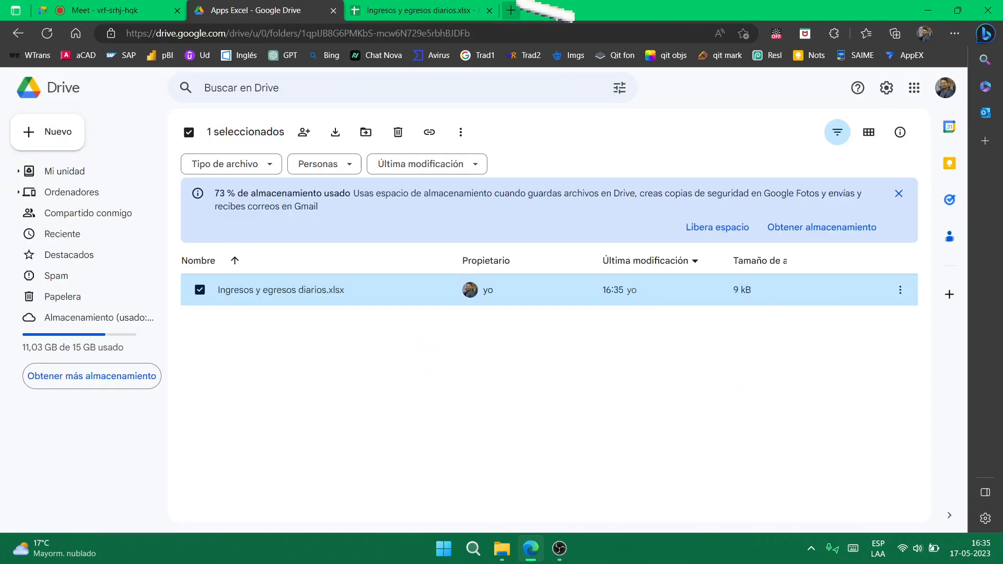
pyautogui.click(489, 10)
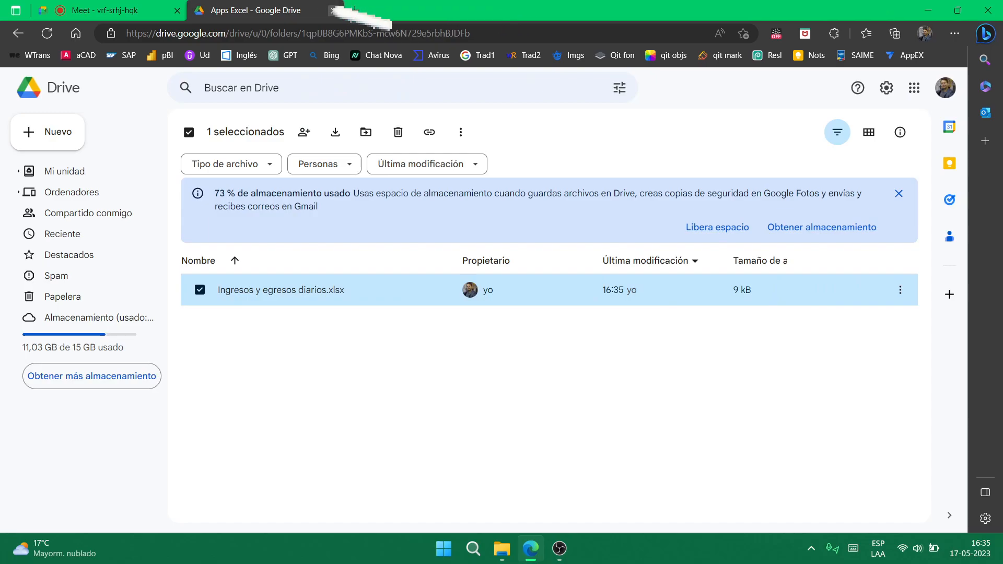
pyautogui.click(334, 11)
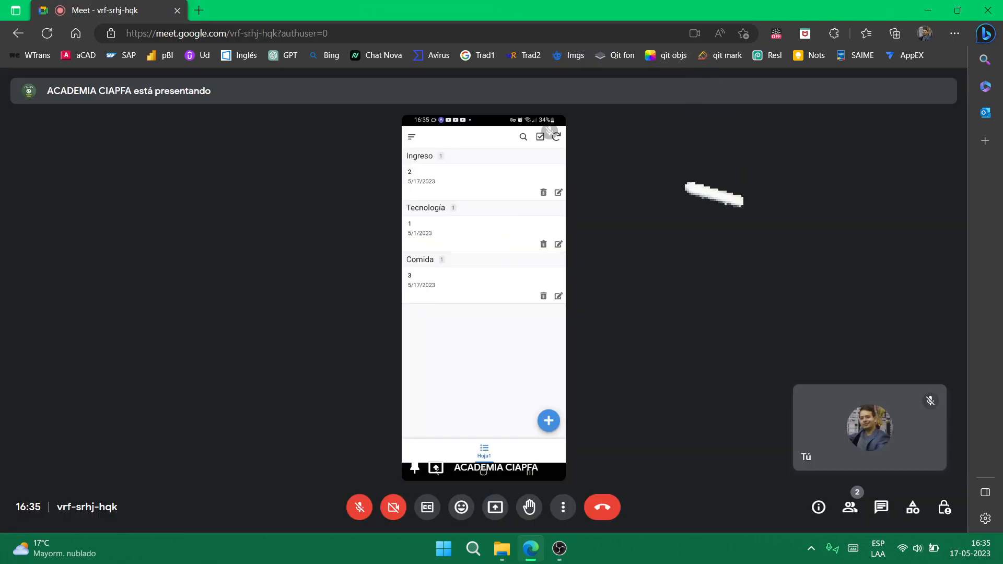
pyautogui.click(559, 548)
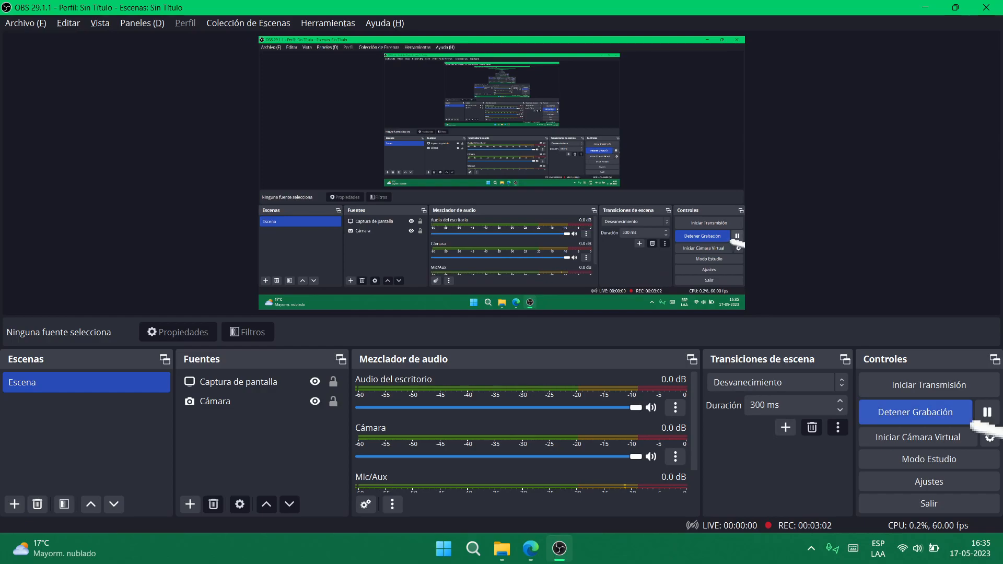
# - Open ASISTENCIA DESPLEGABLE from File Explorer's Excel folder in Excel
pyautogui.click(987, 412)
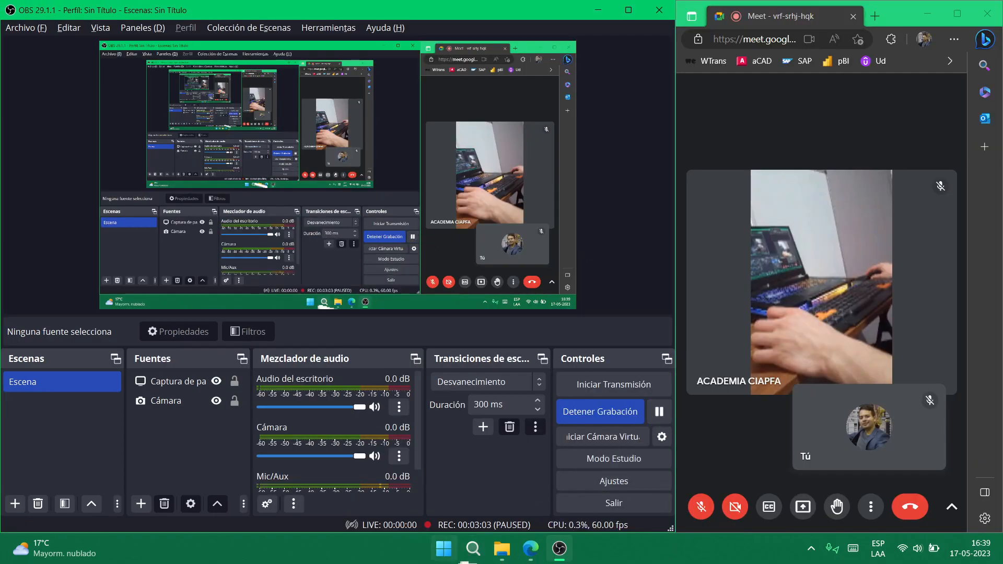
pyautogui.click(502, 548)
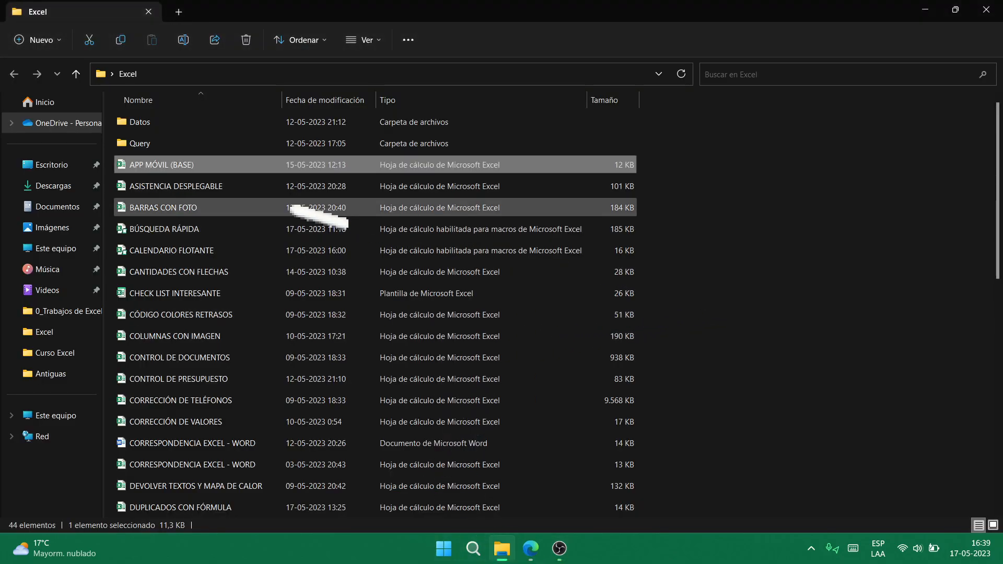
pyautogui.click(238, 190)
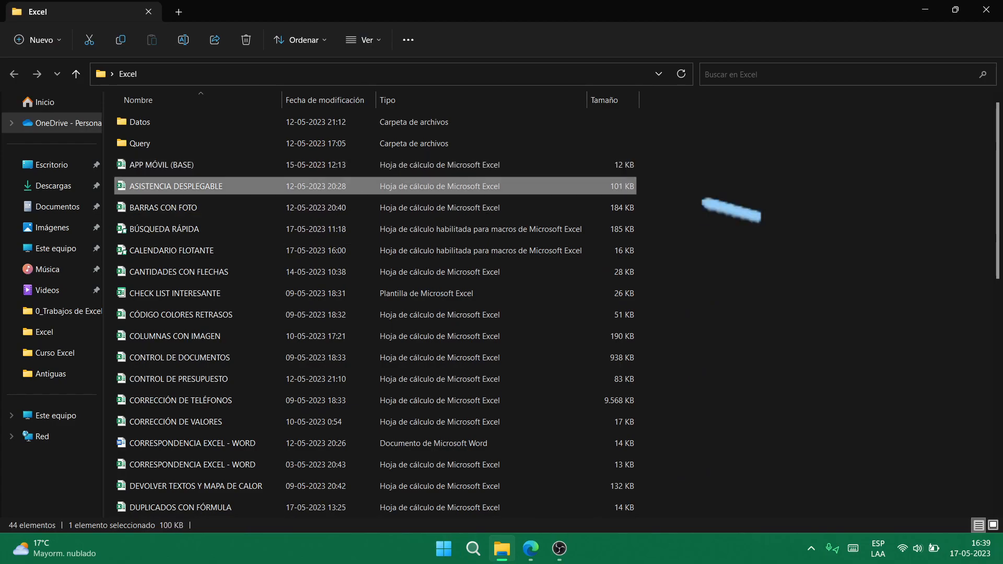
pyautogui.press('Return')
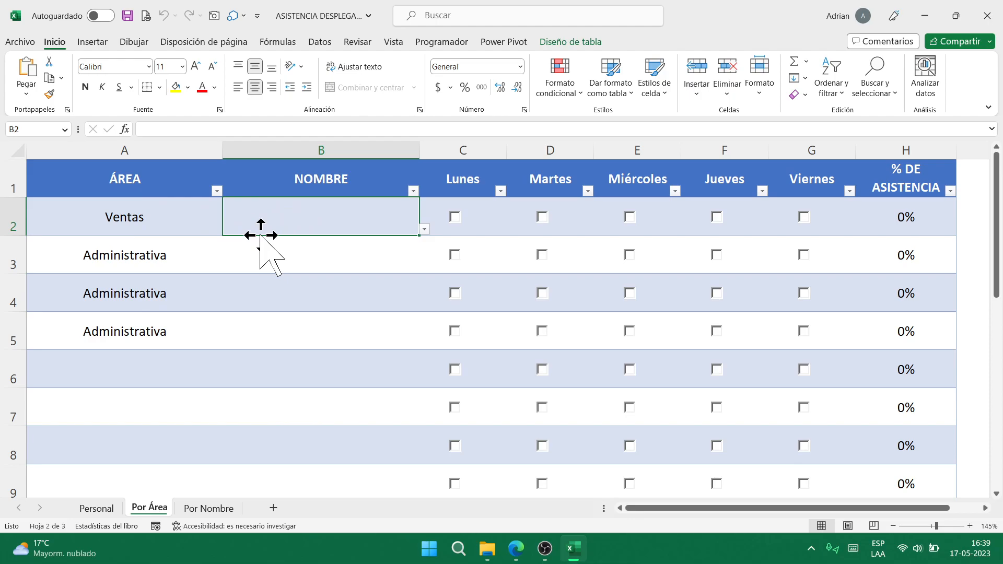
# - Look at both sheets, set area A2 to Administrativa and view its name list in B2
pyautogui.click(208, 509)
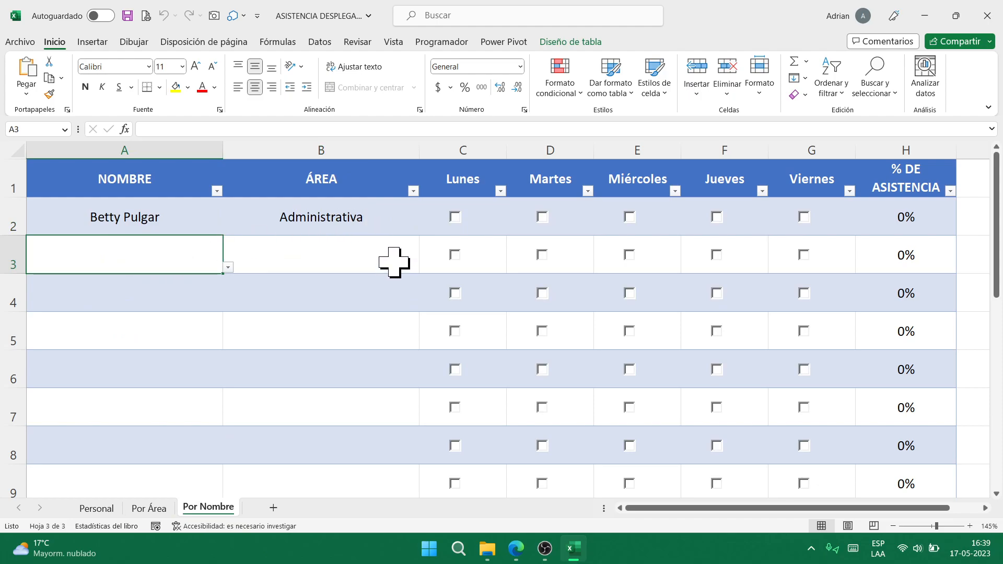
pyautogui.click(148, 507)
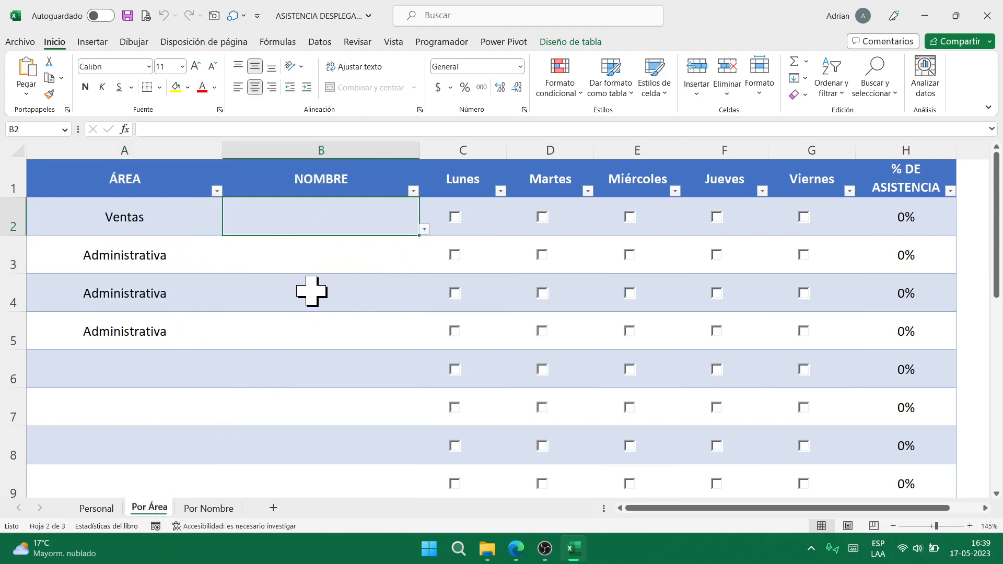
pyautogui.hotkey('alt', 'Down')
pyautogui.press('Escape')
pyautogui.press('Left')
pyautogui.hotkey('alt', 'Down')
pyautogui.press('Up')
pyautogui.press('Return')
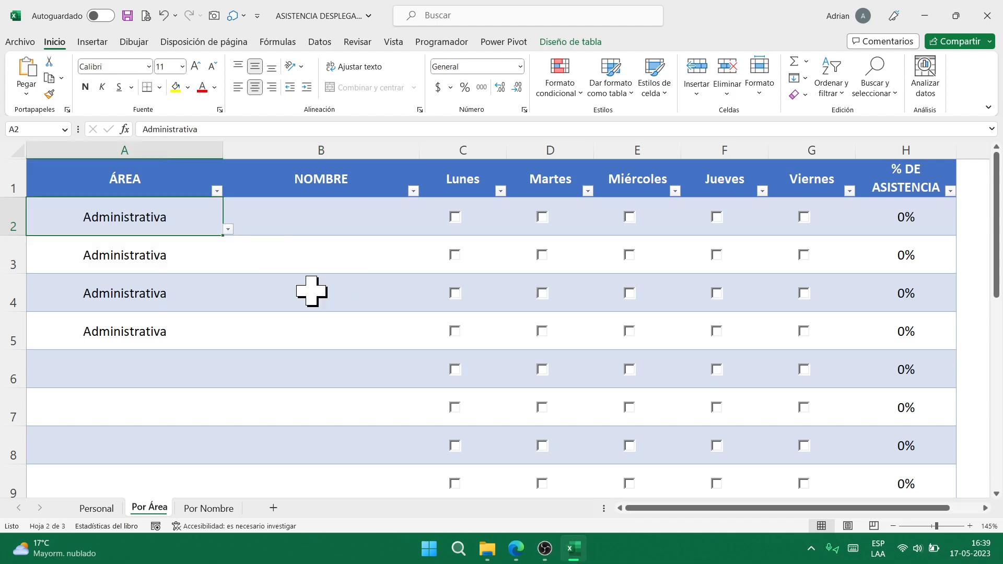
pyautogui.press('Right')
pyautogui.hotkey('alt', 'Down')
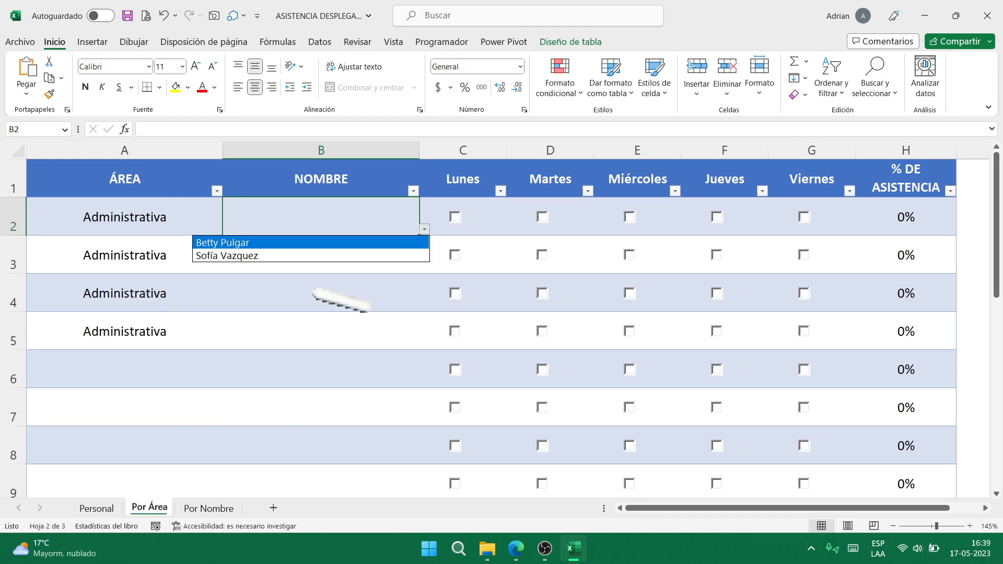
pyautogui.press('Escape')
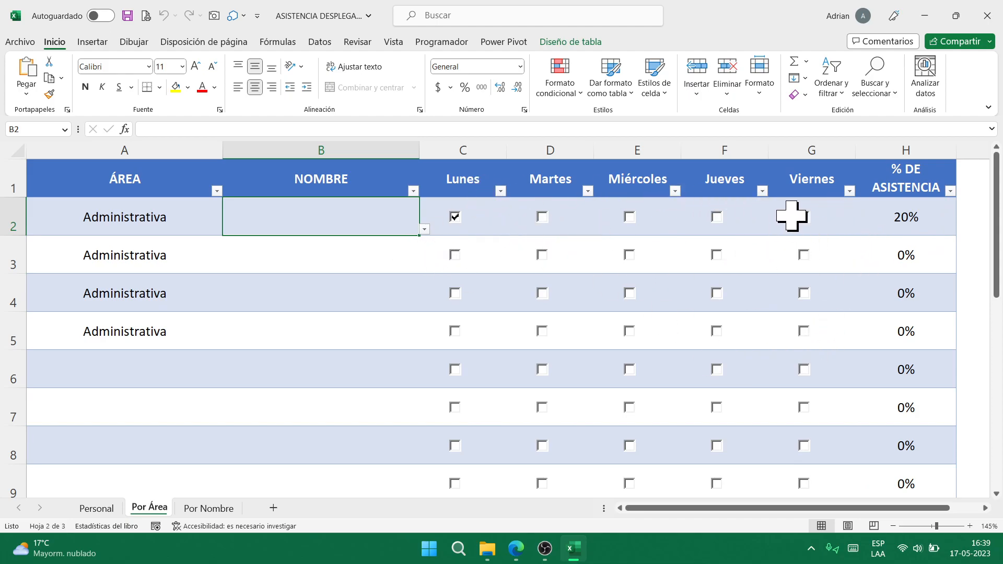
# - Tick Martes and Miércoles attendance in row 2, Miércoles and Jueves in row 3
pyautogui.click(543, 218)
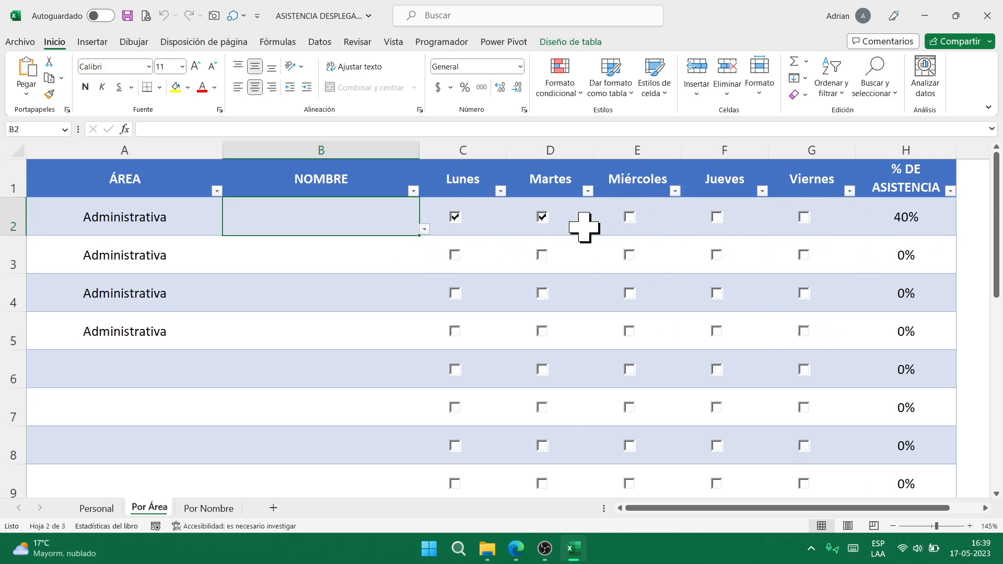
pyautogui.click(630, 217)
pyautogui.click(629, 257)
pyautogui.click(717, 257)
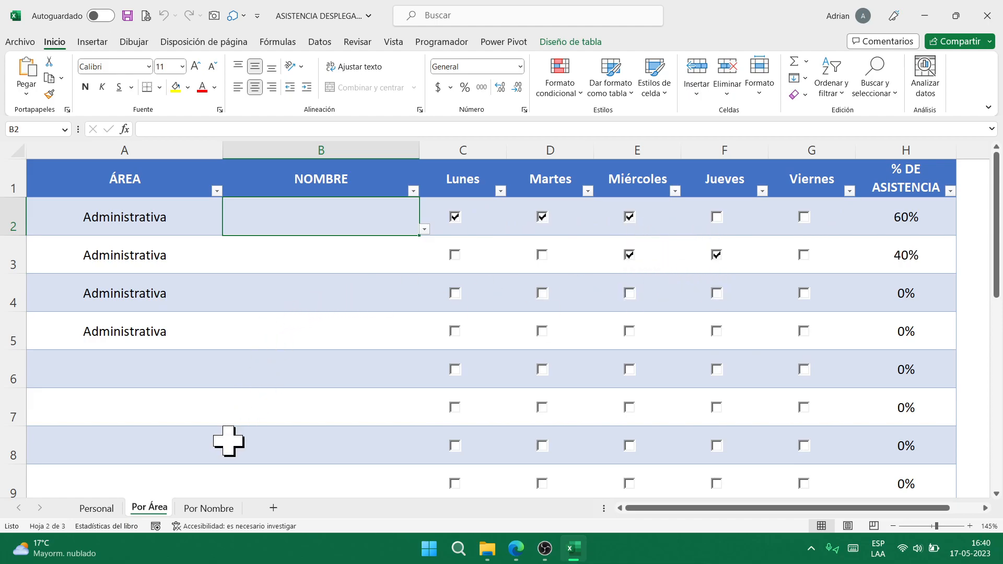
# - On Por Nombre, pick another employee in A2 so the area becomes Ventas, then close without saving
pyautogui.click(208, 508)
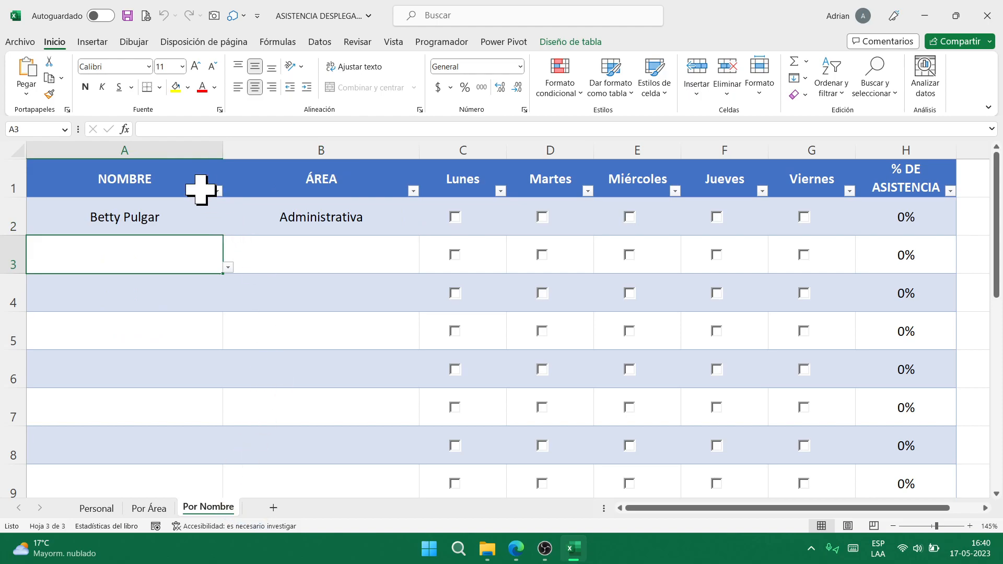
pyautogui.click(188, 221)
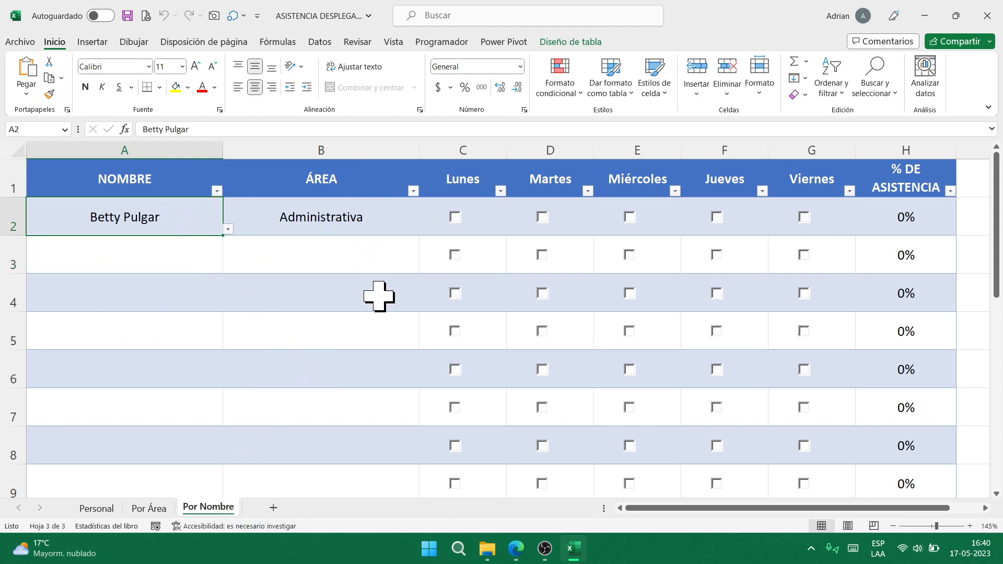
pyautogui.hotkey('alt', 'Down')
pyautogui.press('Down')
pyautogui.press('Down')
pyautogui.press('Down')
pyautogui.press('Down')
pyautogui.press('Return')
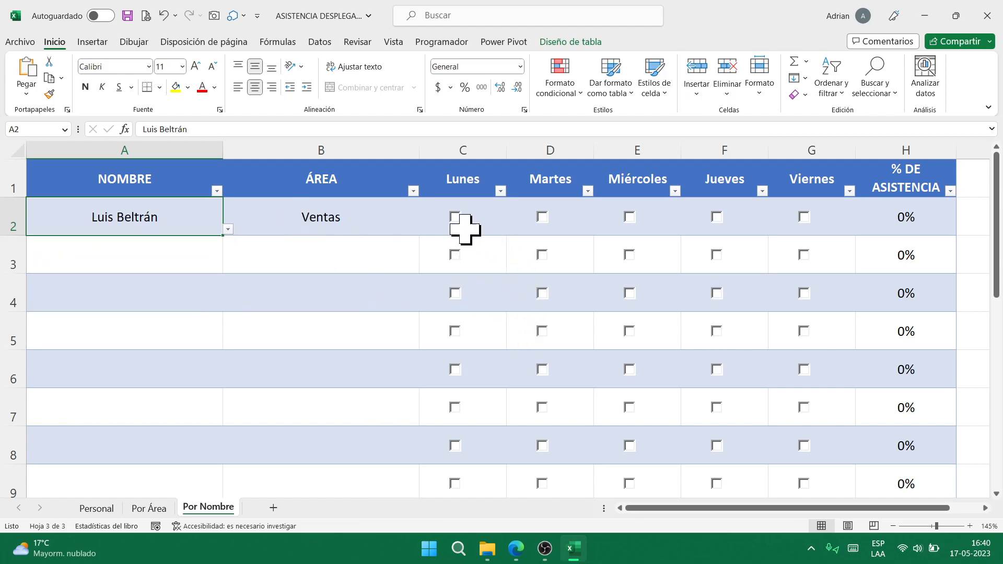
pyautogui.click(987, 16)
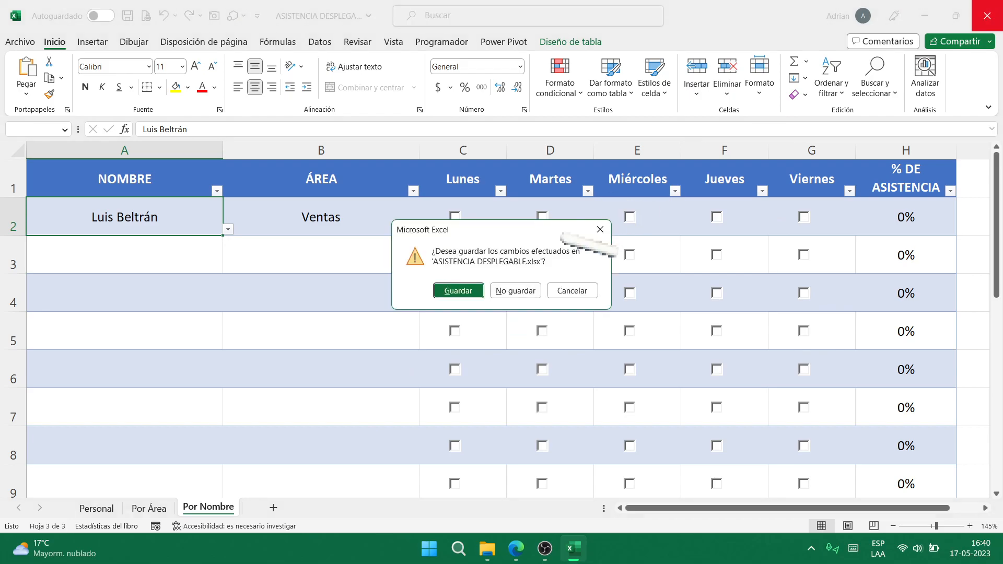
pyautogui.click(515, 291)
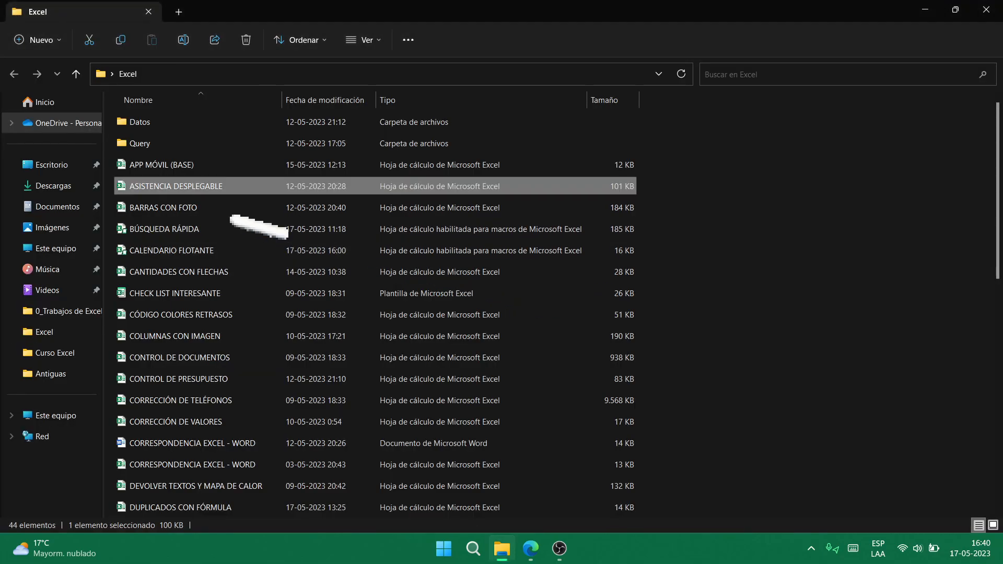
# - Open BARRAS CON FOTO and enter a new sales value for the first seller in C2
pyautogui.click(245, 211)
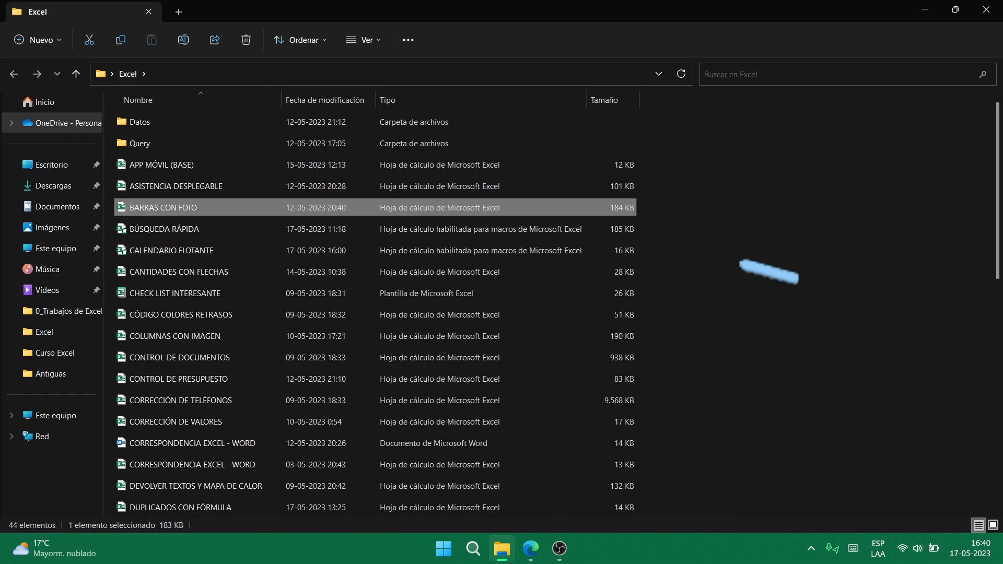
pyautogui.press('Return')
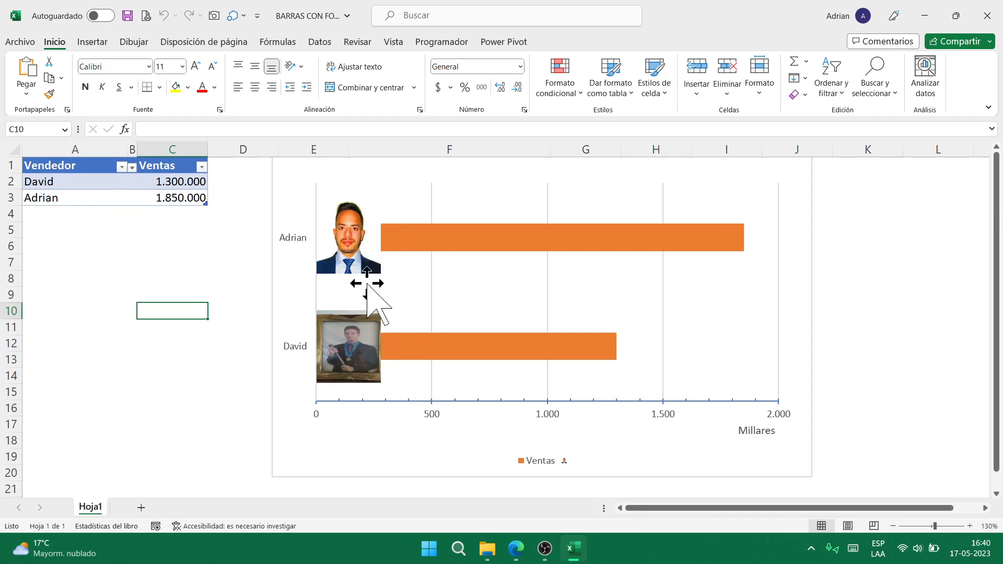
pyautogui.click(182, 181)
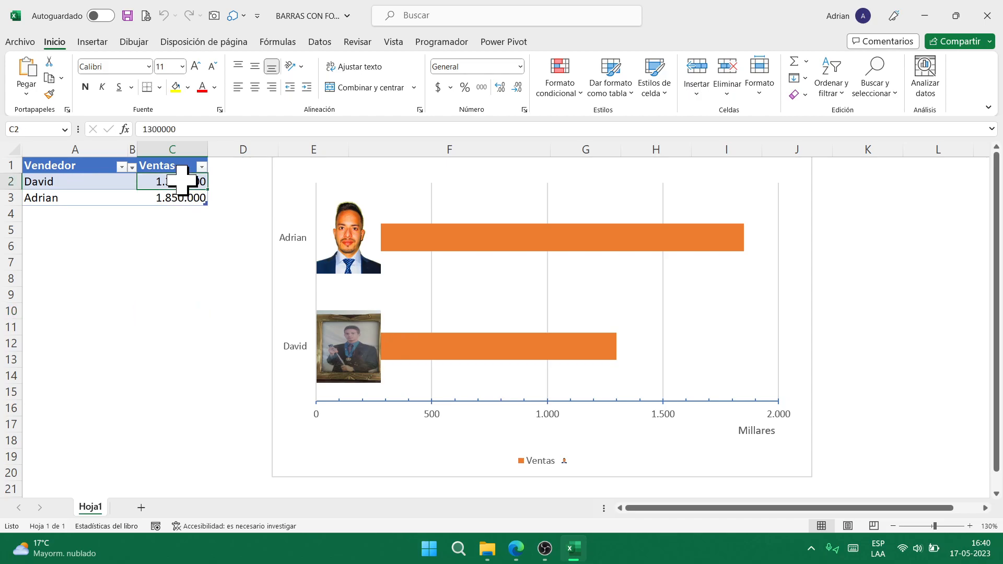
pyautogui.press('F2')
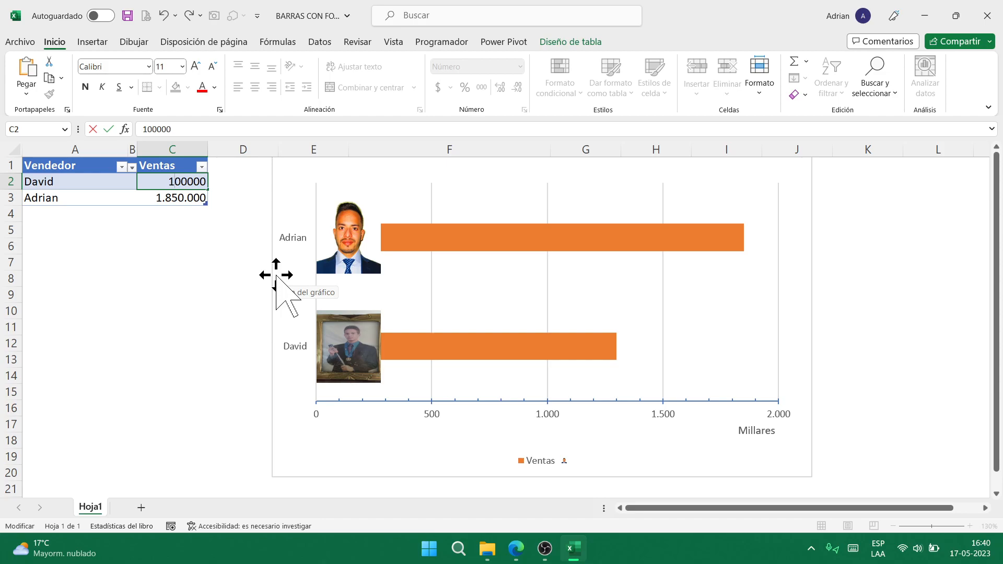
pyautogui.press('Return')
# - Correct C2 to 1,100,000, set C3 to 1,650,000, then close without saving
pyautogui.click(184, 181)
pyautogui.press('F2')
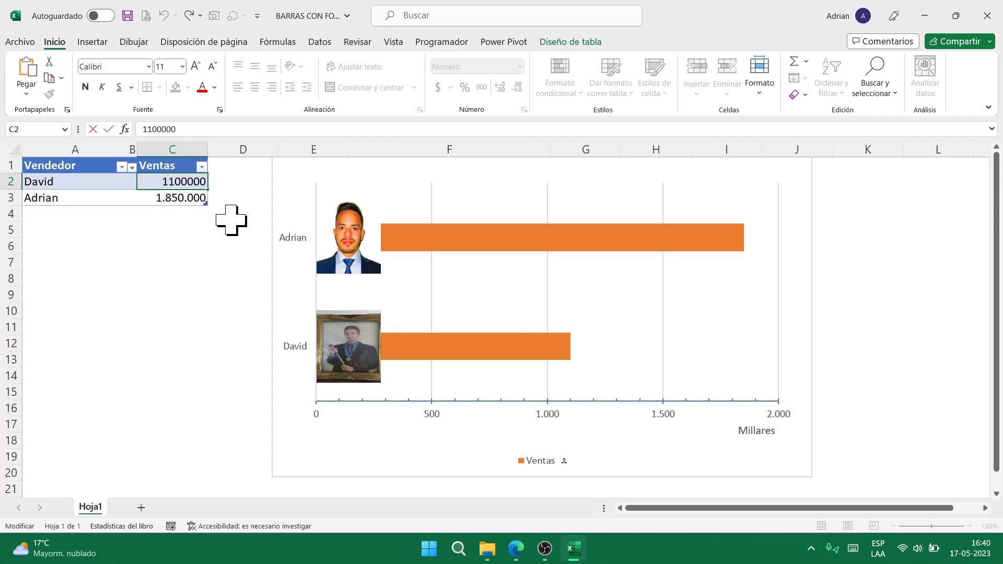
pyautogui.press('Return')
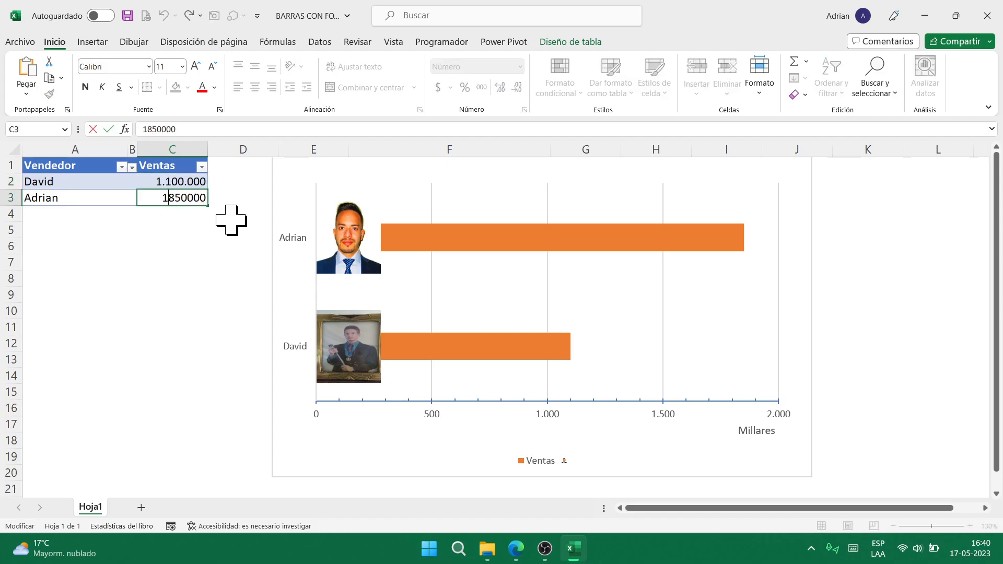
pyautogui.press('Return')
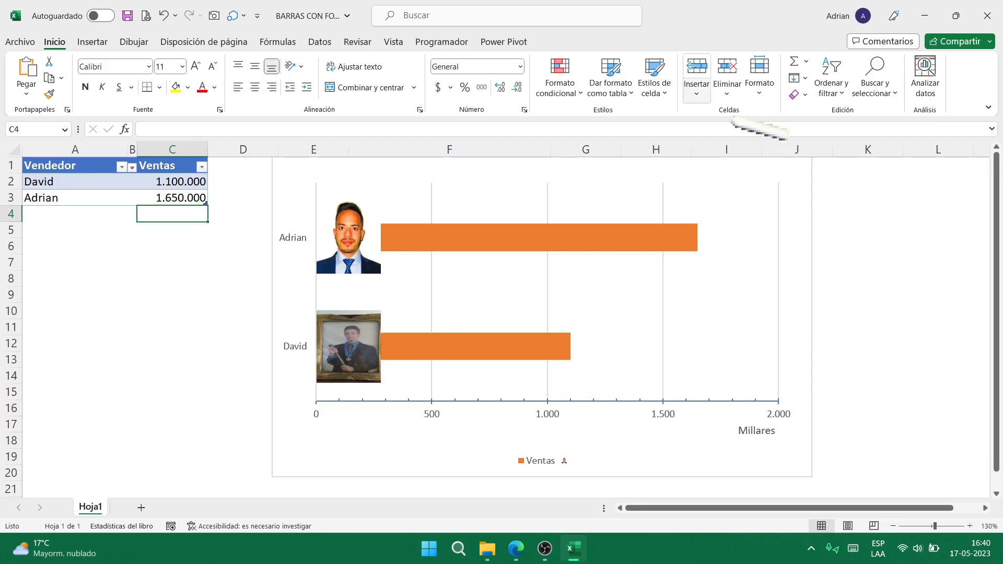
pyautogui.click(987, 16)
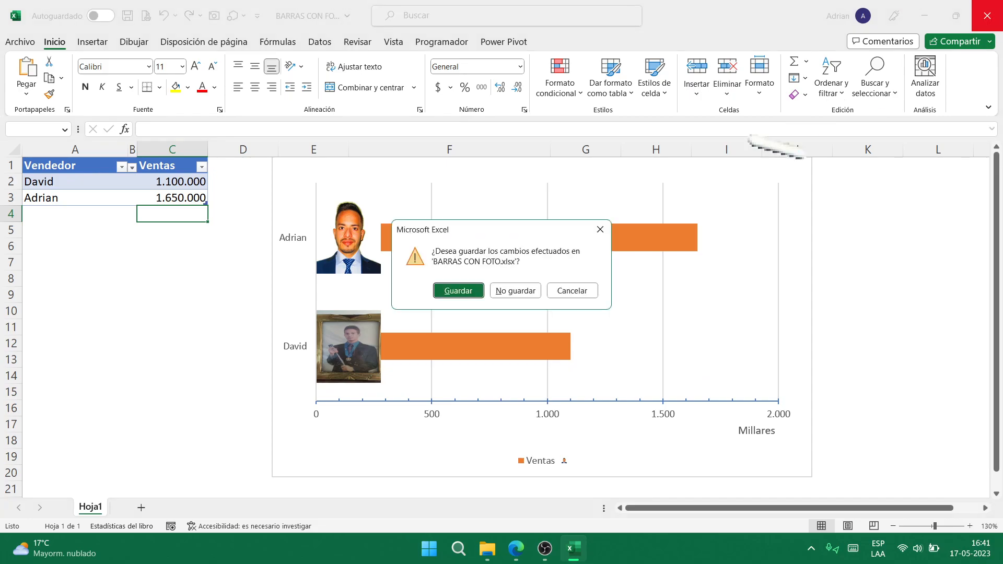
pyautogui.click(522, 290)
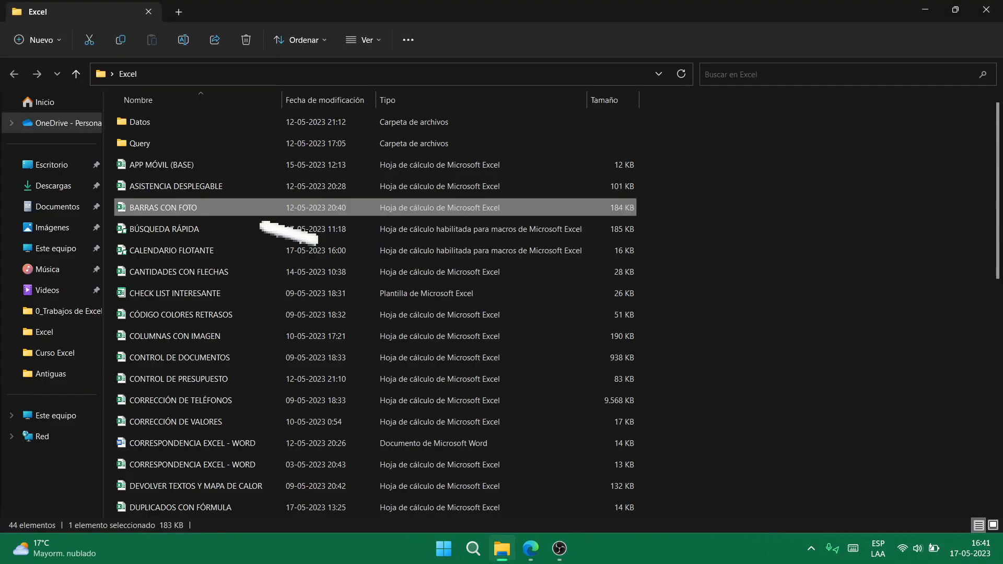
# - Open BÚSQUEDA RÁPIDA, preview Quick Analysis on the B5 status column, then select filter cell E2
pyautogui.click(220, 229)
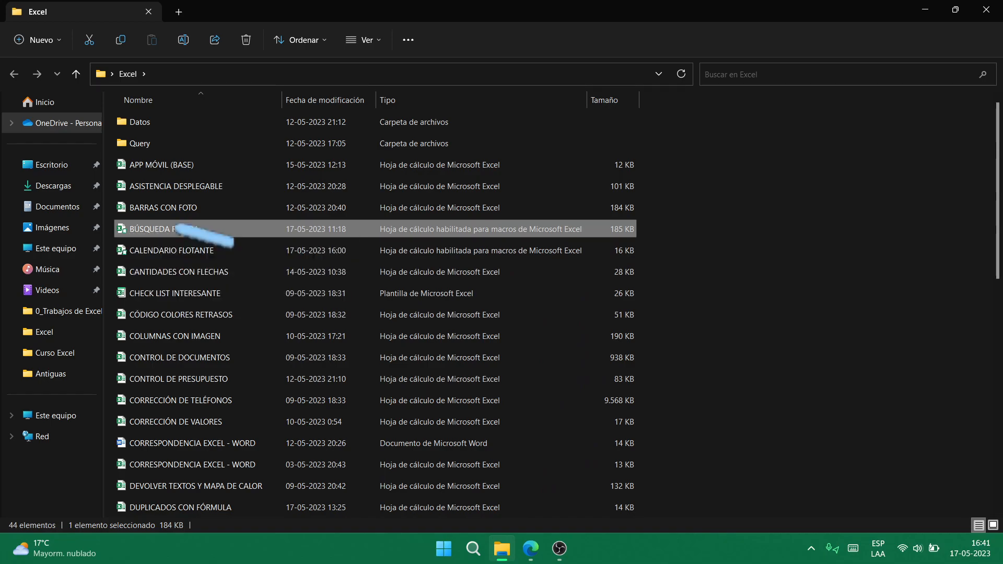
pyautogui.doubleClick(554, 232)
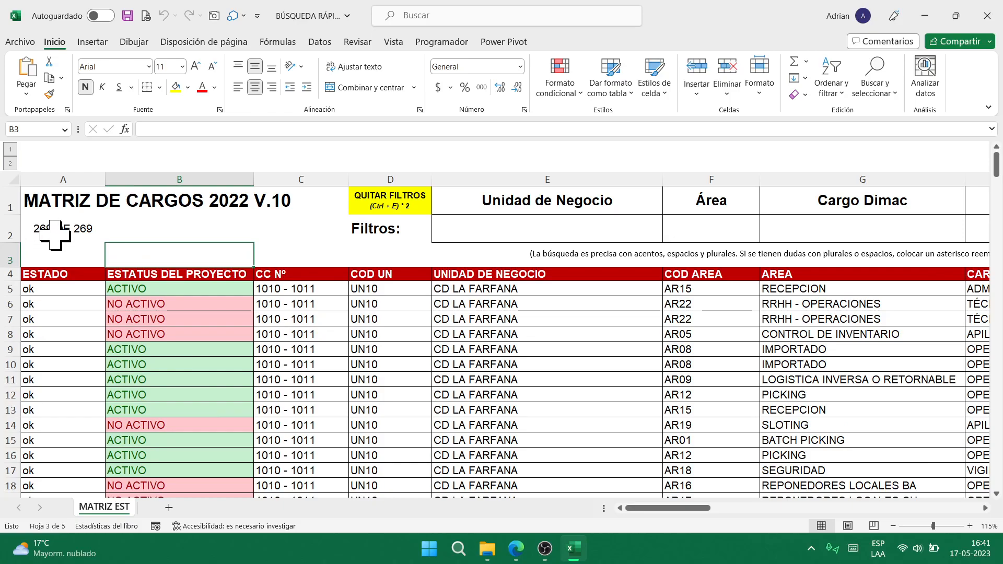
pyautogui.click(183, 286)
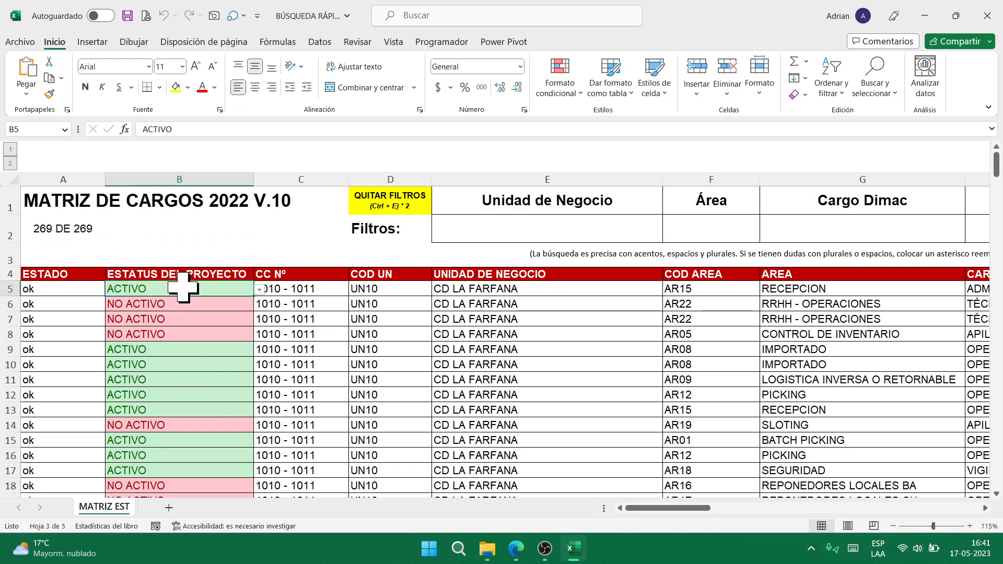
pyautogui.hotkey('ctrl', 'shift', 'Down')
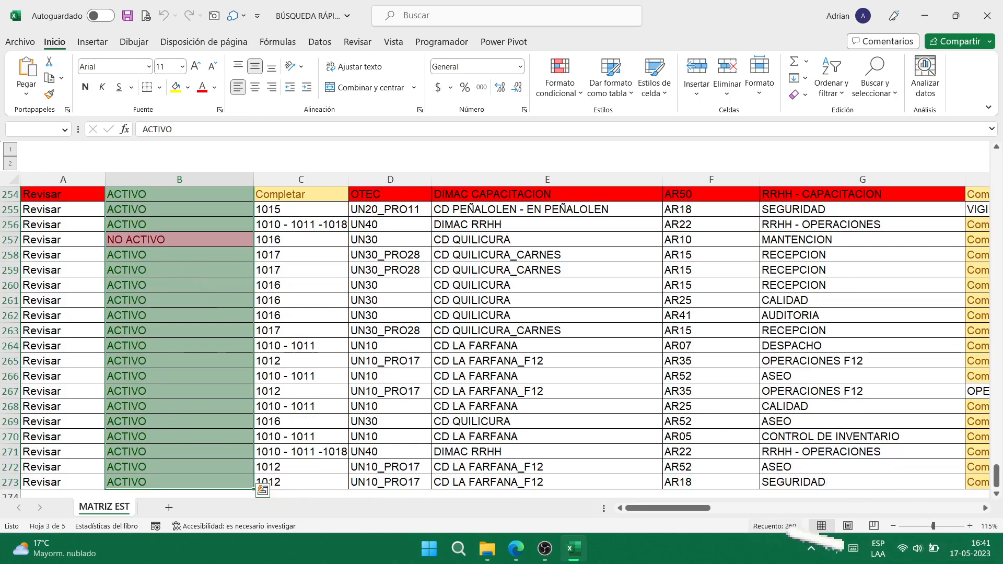
pyautogui.hotkey('ctrl', 'q')
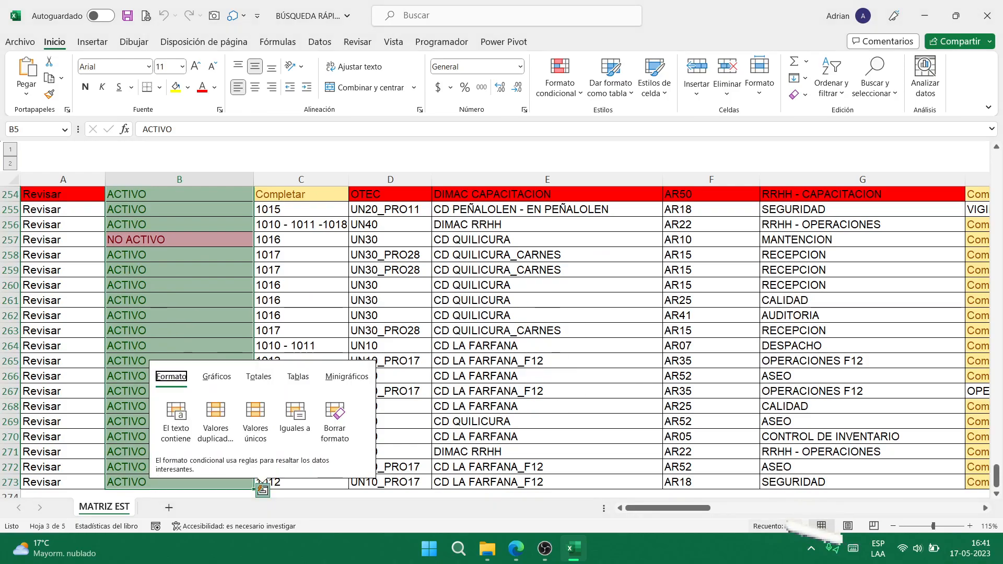
pyautogui.press('Escape')
pyautogui.hotkey('ctrl', 'Home')
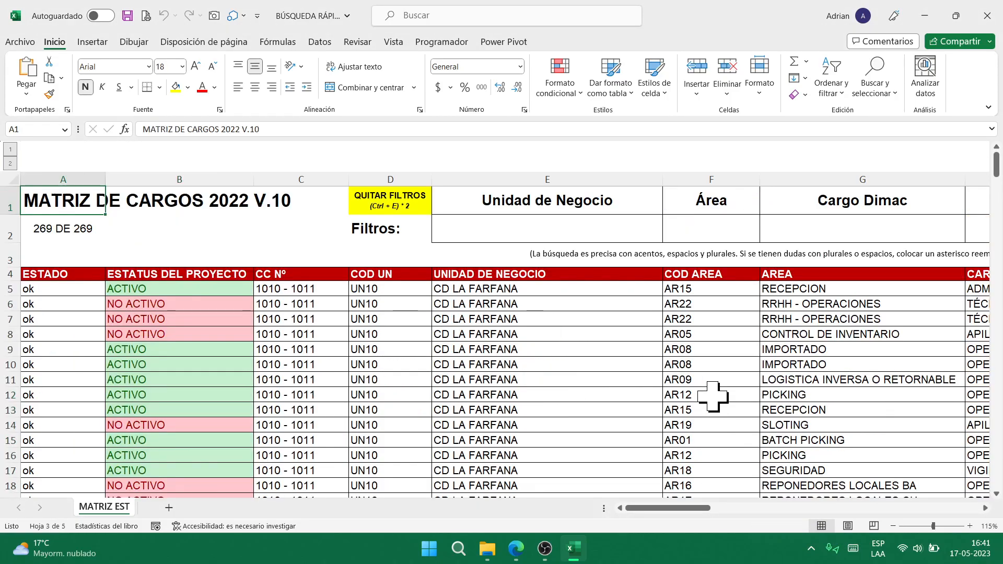
pyautogui.click(500, 222)
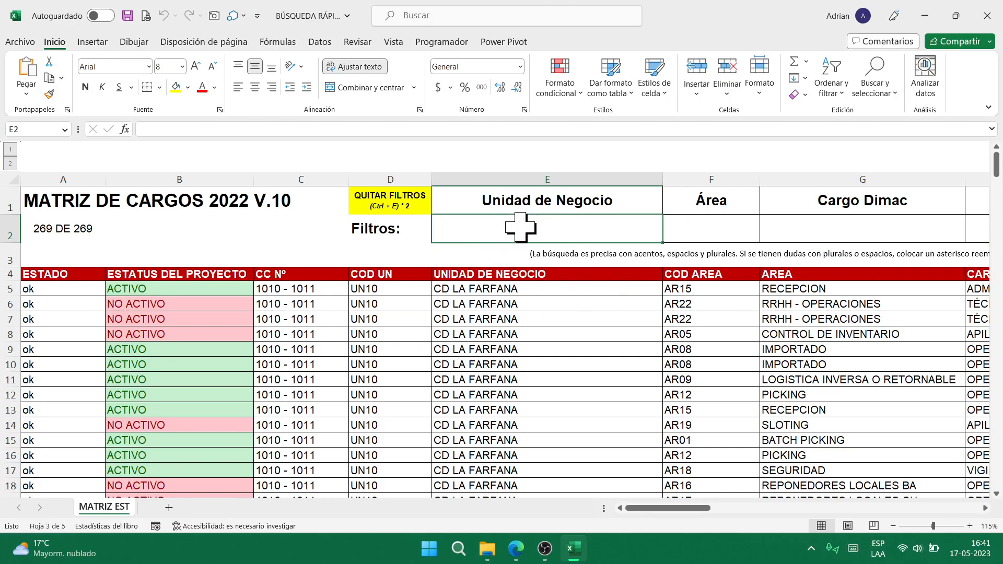
# - Filter Unidad de Negocio by 'farfana' and Área by 'picking', leaving 29 of 269 rows
pyautogui.write('farfana')
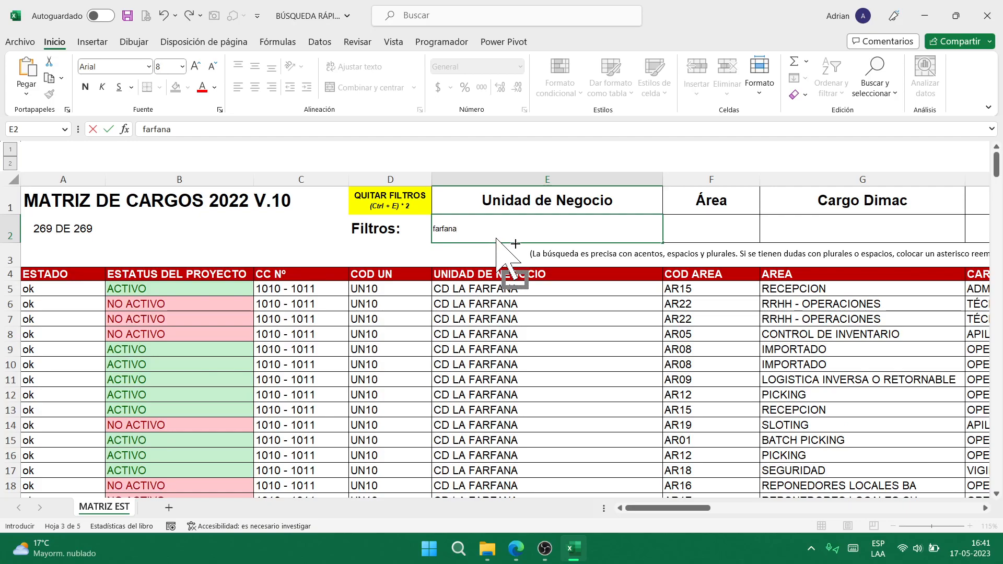
pyautogui.press('Return')
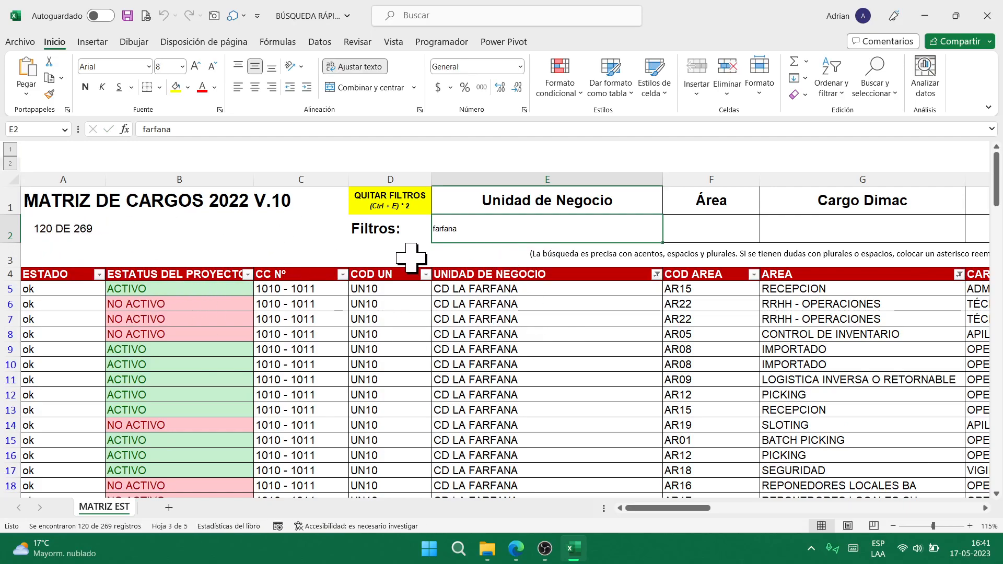
pyautogui.click(729, 228)
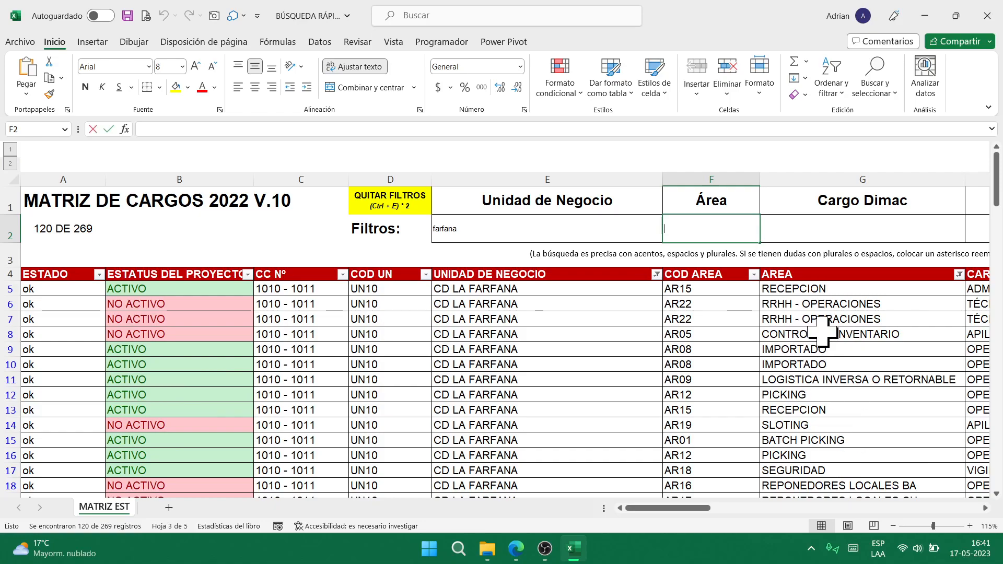
pyautogui.write('op')
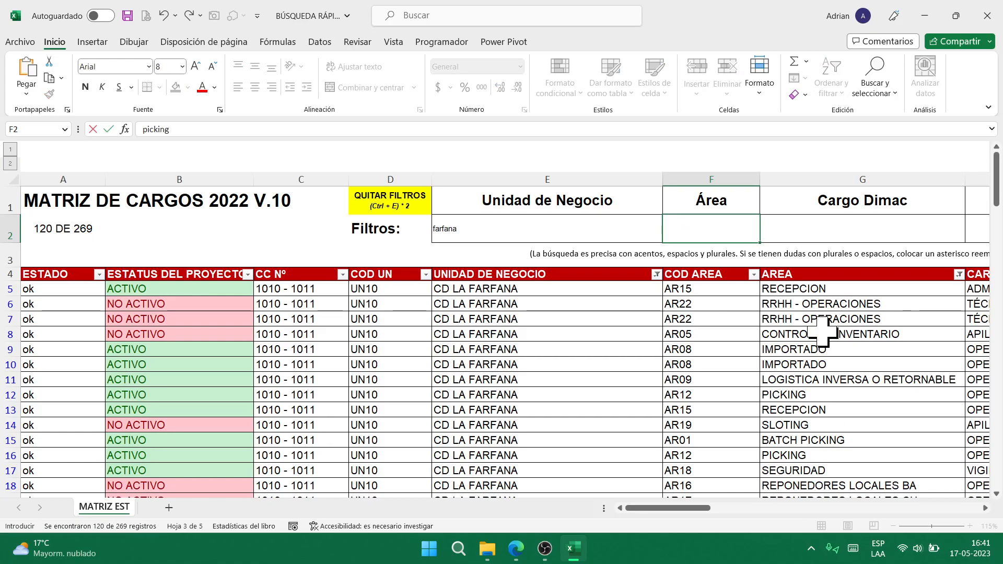
pyautogui.press('Return')
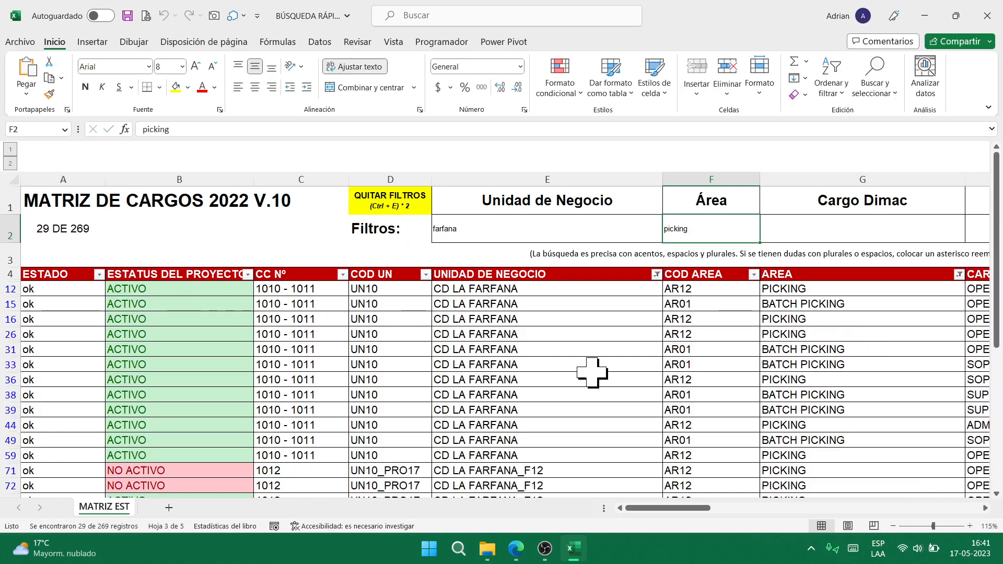
pyautogui.scroll(-10, 696, 303)
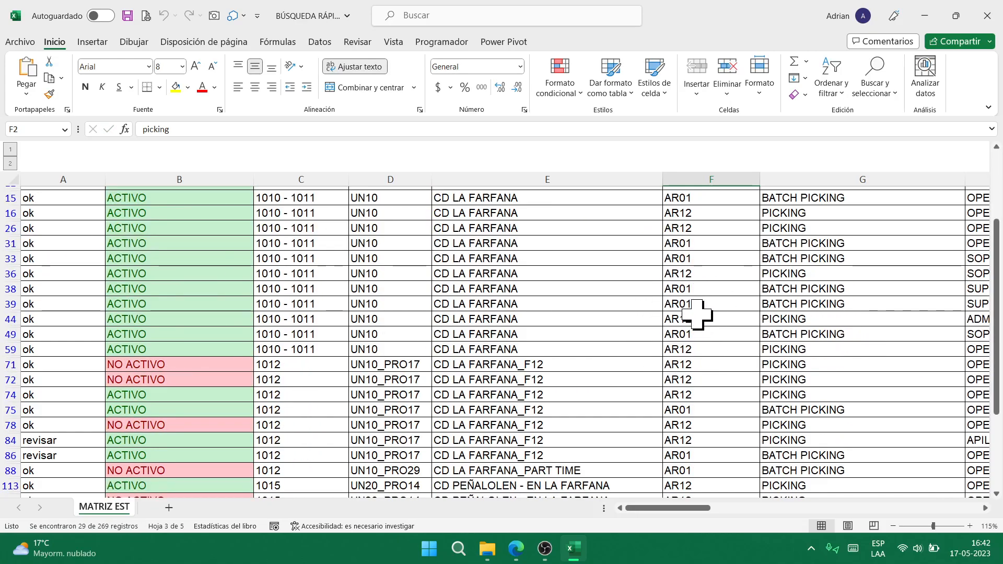
pyautogui.scroll(10, 697, 313)
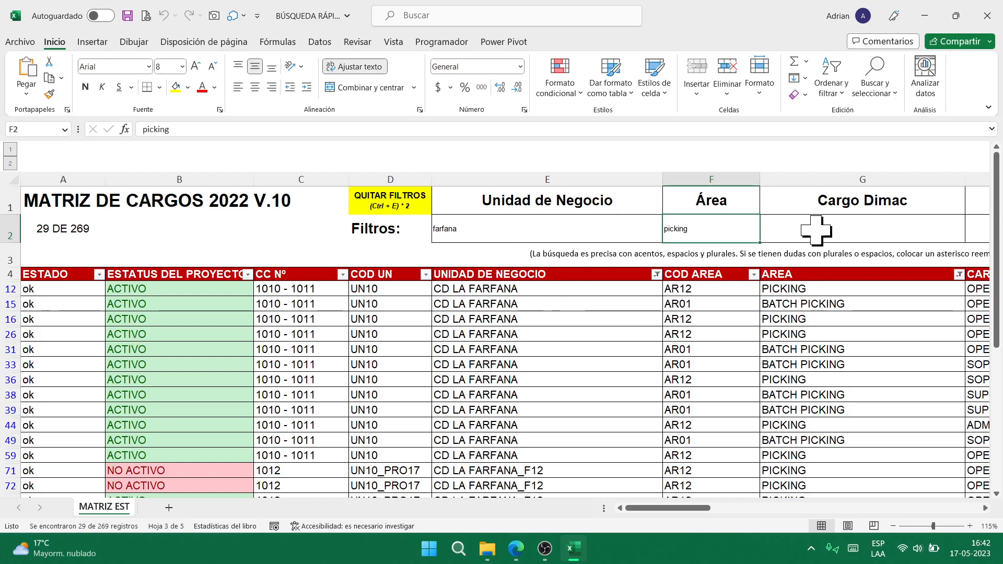
pyautogui.click(834, 225)
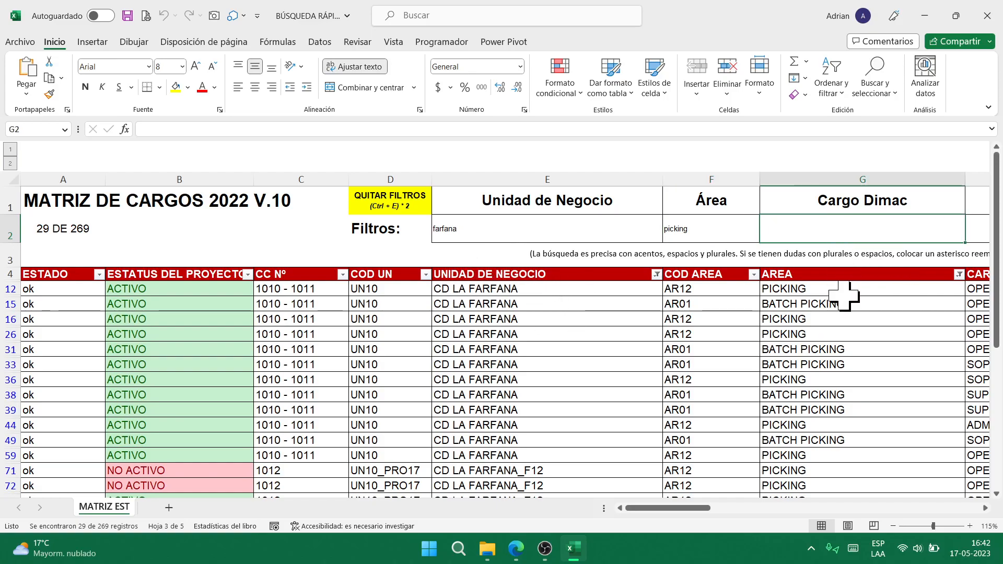
pyautogui.press('Right')
pyautogui.press('Right')
pyautogui.press('Down')
pyautogui.press('Down')
pyautogui.press('Right')
pyautogui.press('Right')
pyautogui.press('Down')
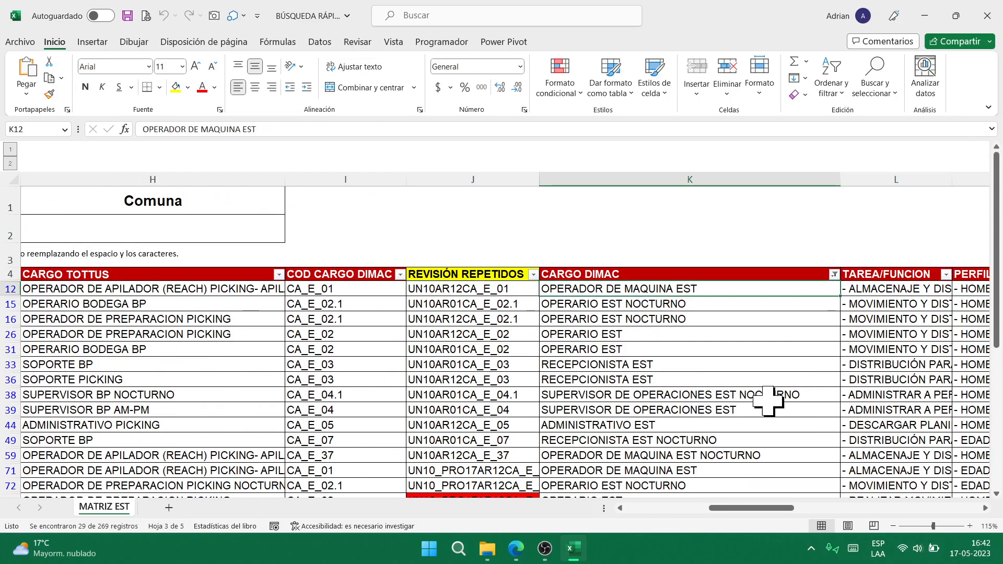
pyautogui.scroll(-5, 712, 380)
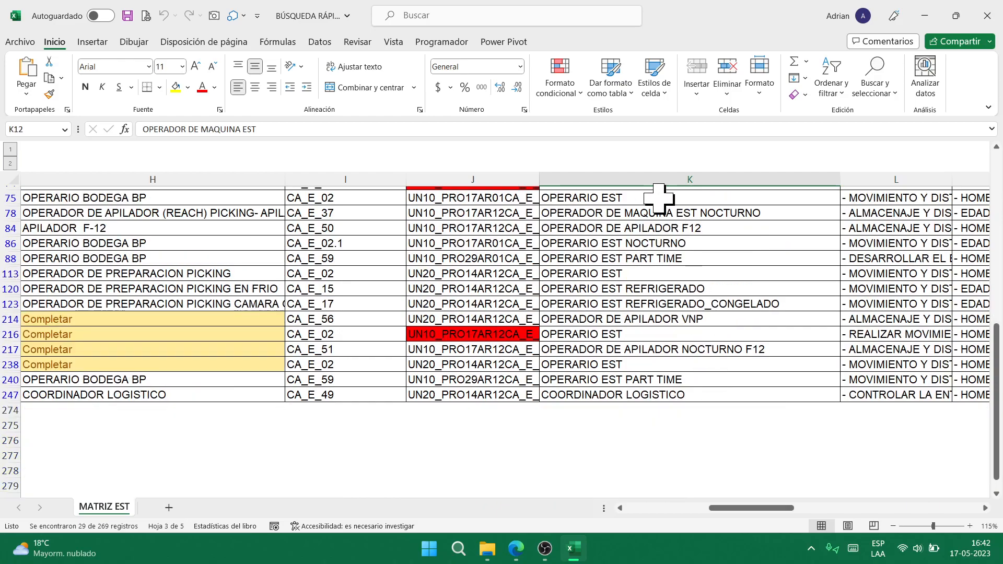
pyautogui.scroll(5, 553, 302)
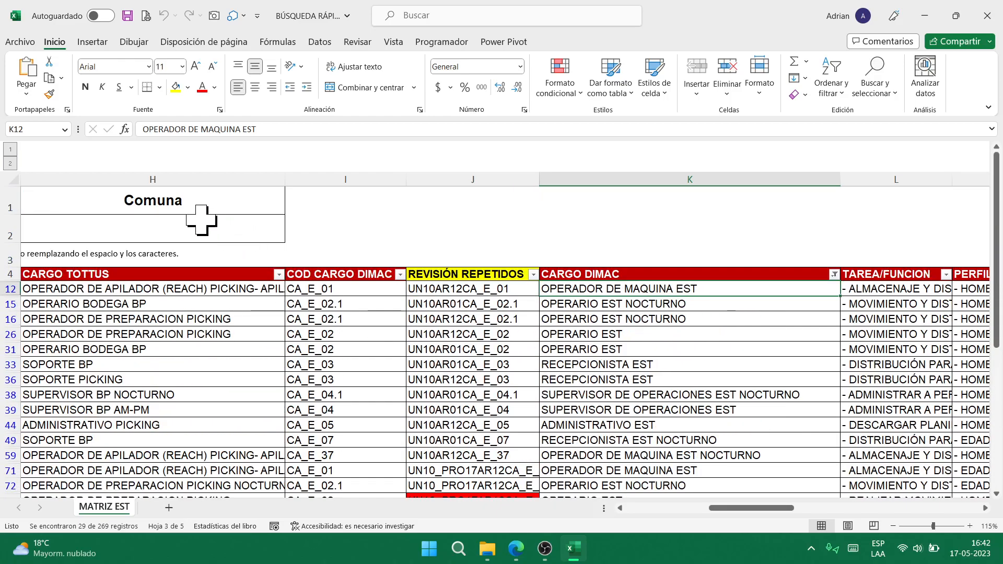
pyautogui.click(190, 233)
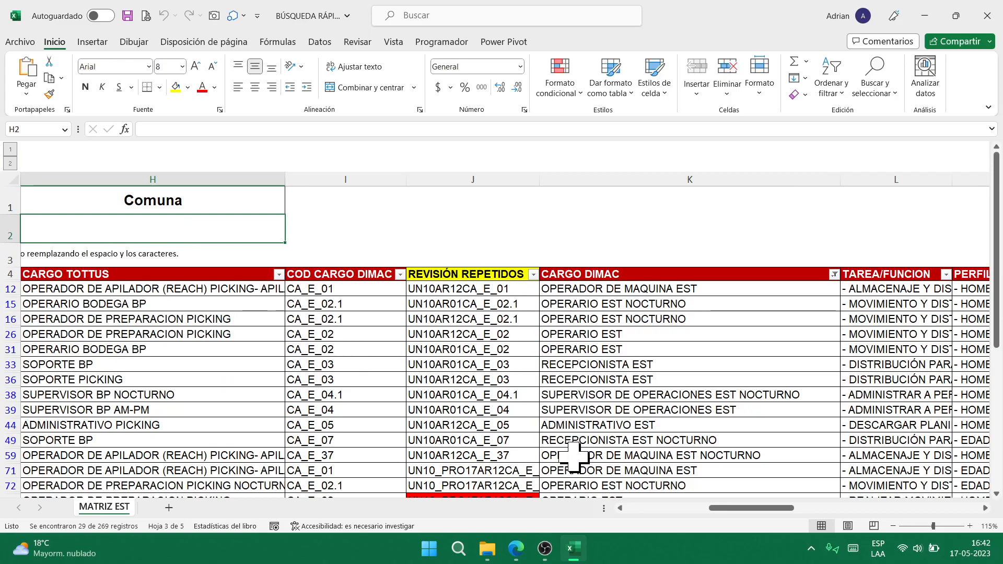
pyautogui.press('Left')
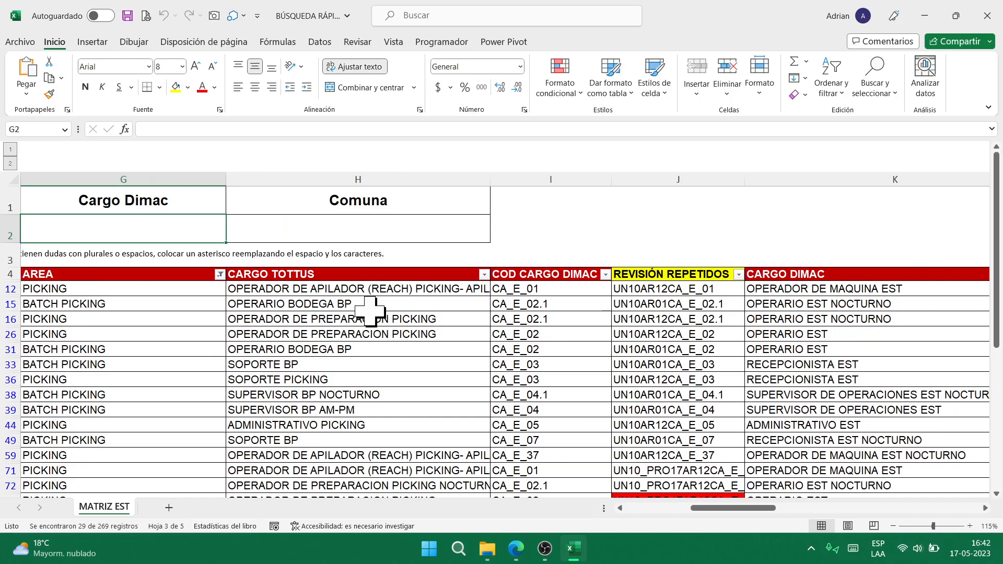
# - Correct the Cargo Dimac search in G2 from 'mauina' to 'maquina', listing four PICKING matches
pyautogui.write('mauina')
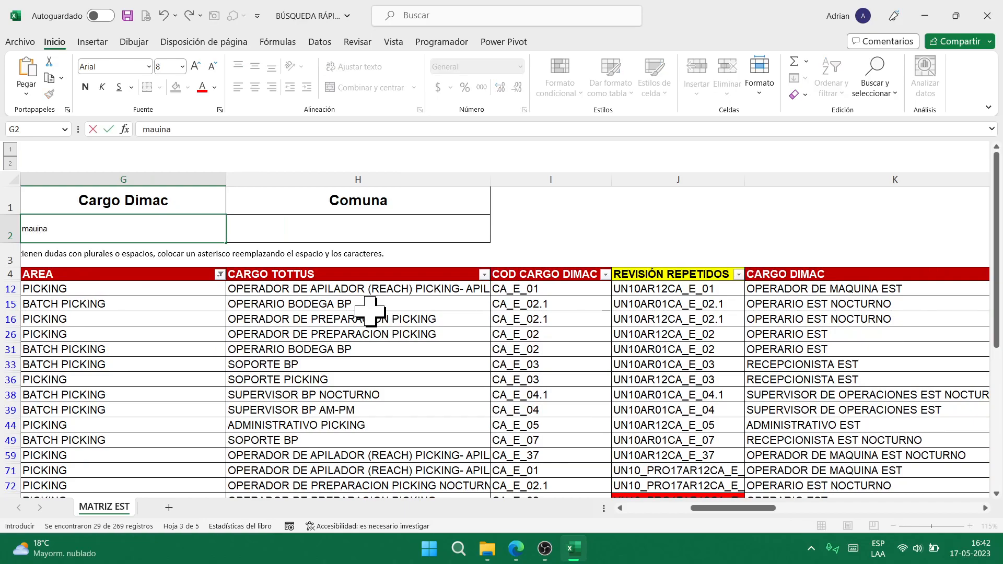
pyautogui.press('Return')
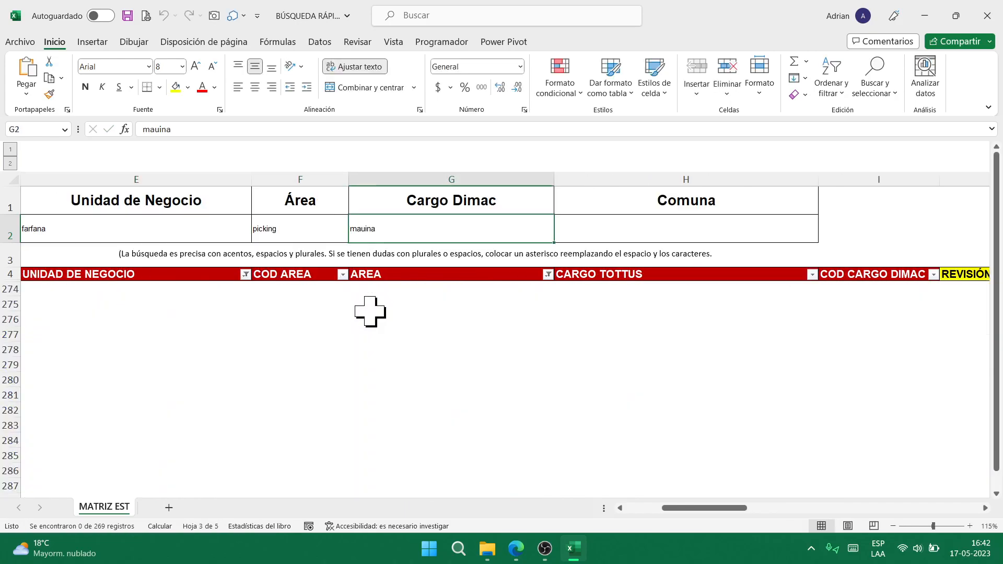
pyautogui.press('F2')
pyautogui.press('Home')
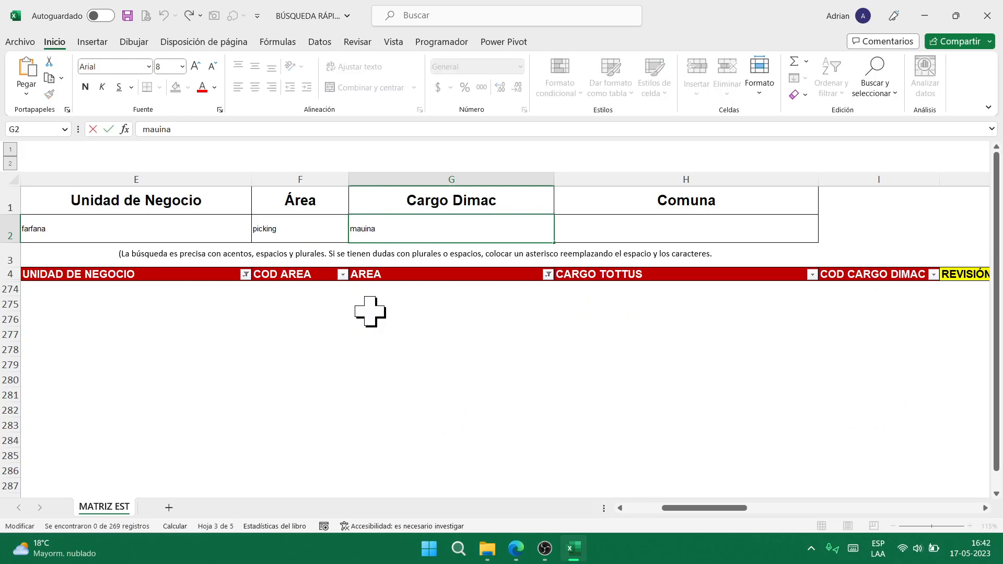
pyautogui.press('Return')
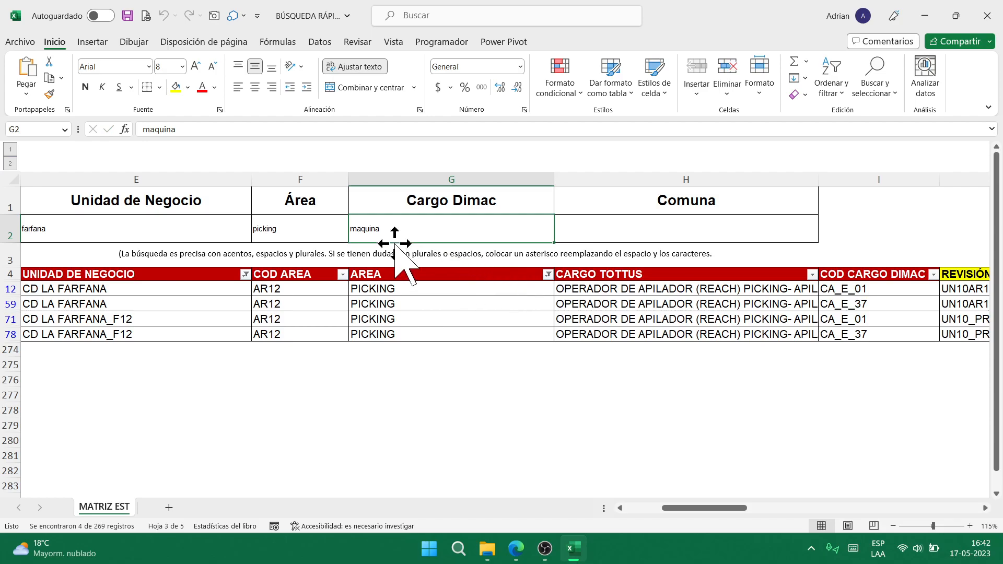
# - Inspect the matching rows, including the CARGO TOTTUS entry and the row 78 code formula
pyautogui.doubleClick(601, 290)
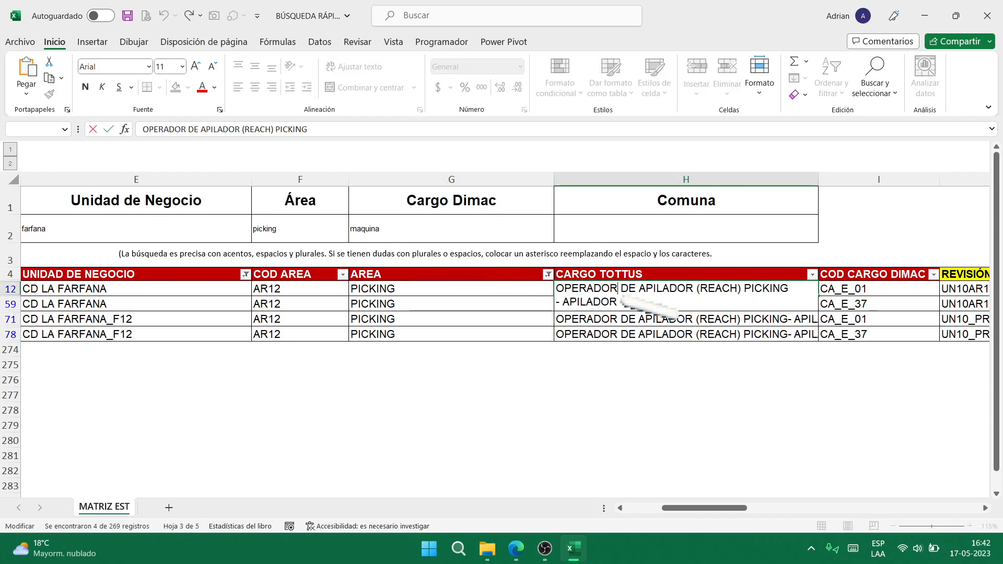
pyautogui.press('Escape')
pyautogui.press('Right')
pyautogui.press('Right')
pyautogui.press('Right')
pyautogui.press('Right')
pyautogui.press('Left')
pyautogui.press('Down')
pyautogui.press('Down')
pyautogui.press('Down')
pyautogui.press('Left')
pyautogui.hotkey('ctrl', 'Home')
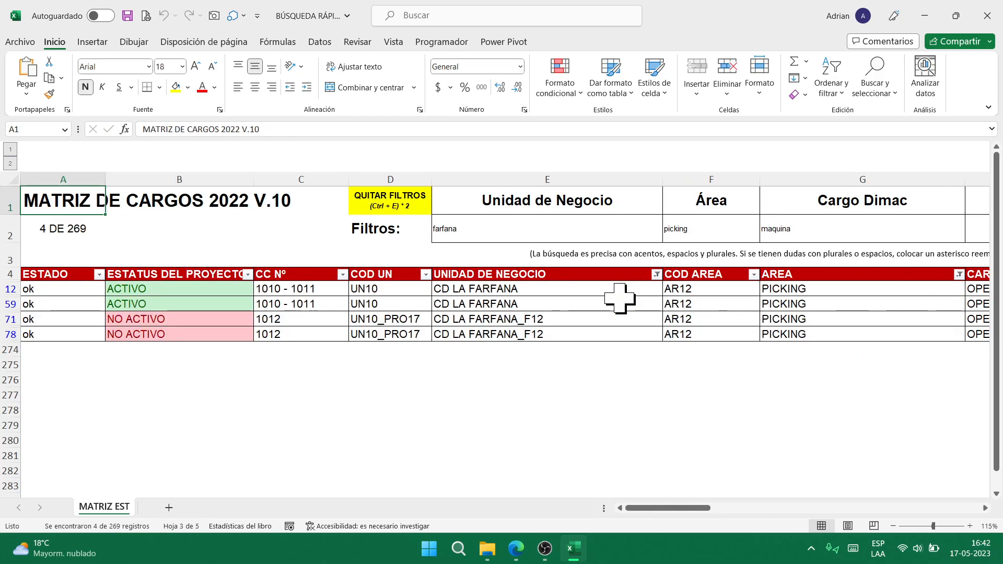
# - Change the Cargo Dimac search to 'máquina', which leaves 0 of 269 rows
pyautogui.click(795, 235)
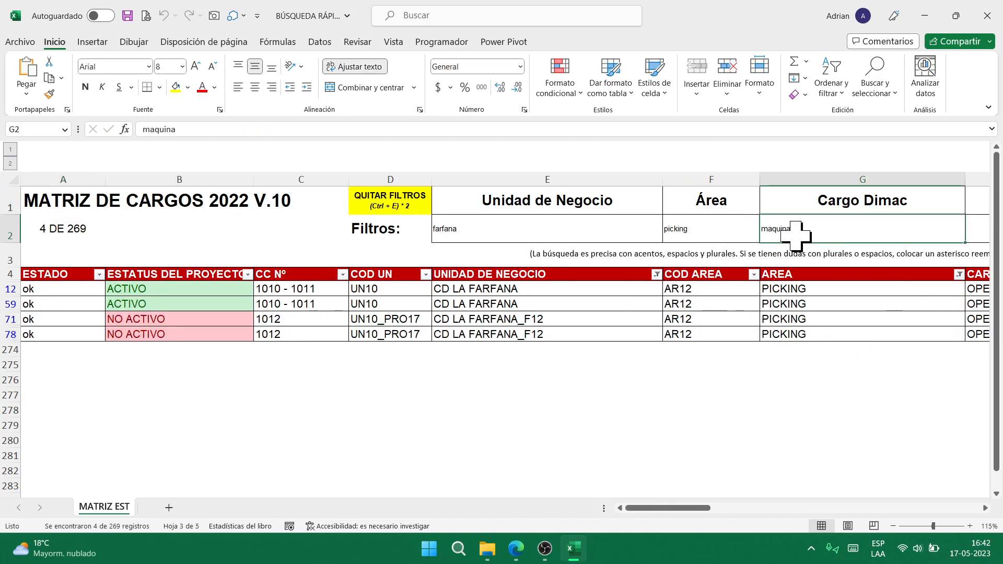
pyautogui.press('F2')
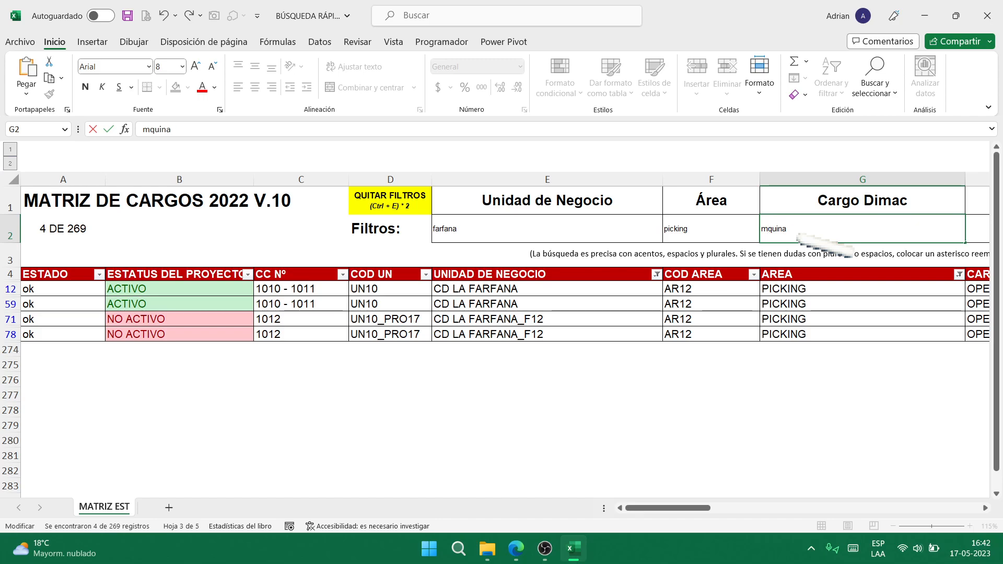
pyautogui.press('Return')
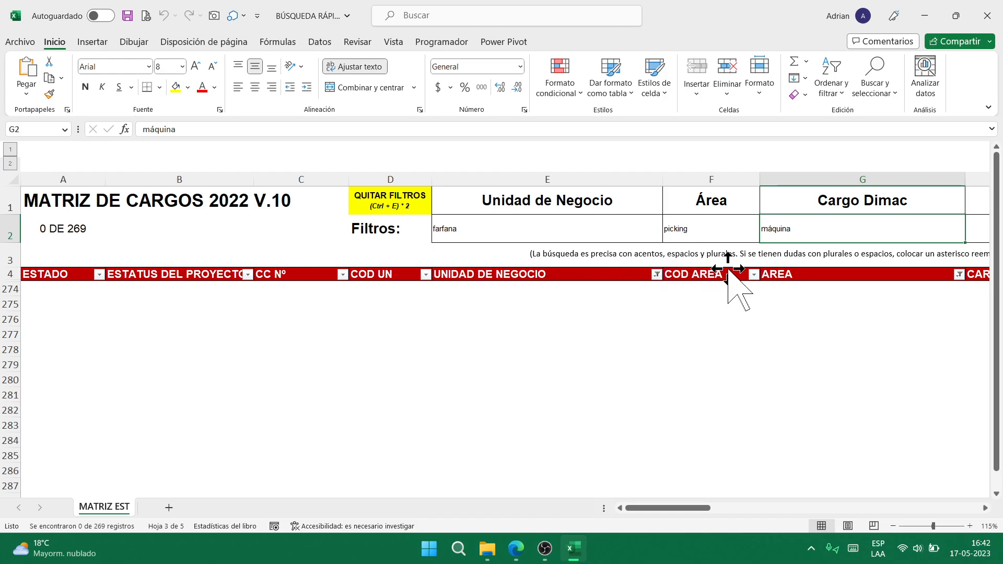
pyautogui.click(729, 232)
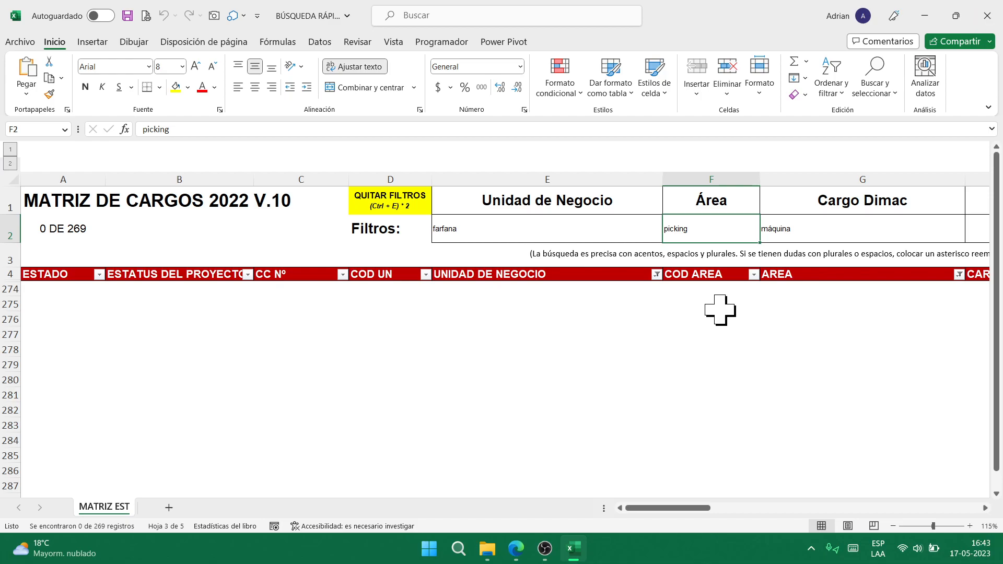
# - Clear filters back to 269 rows, close BÚSQUEDA RÁPIDA unsaved, and open CALENDARIO FLOTANTE
pyautogui.click(388, 205)
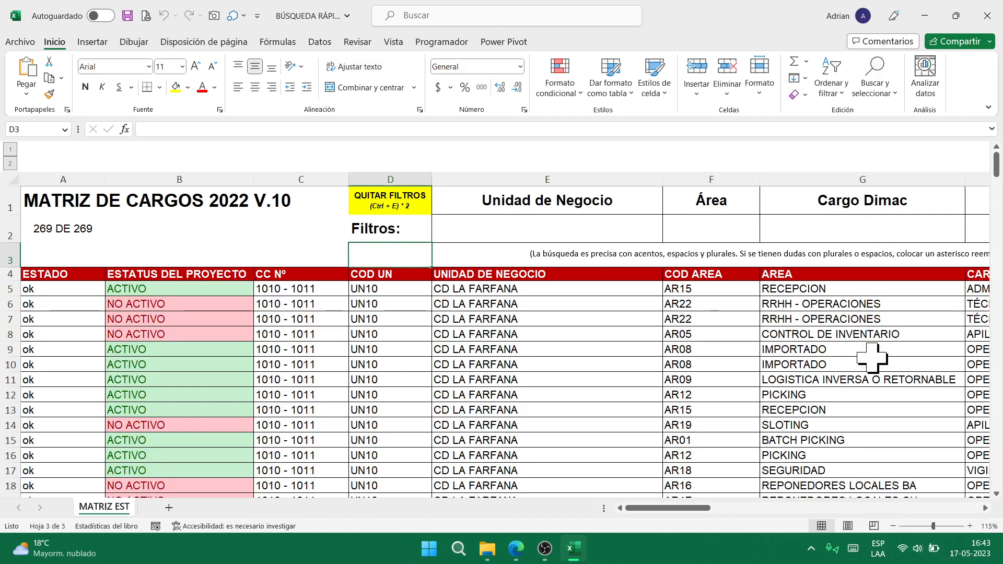
pyautogui.click(987, 15)
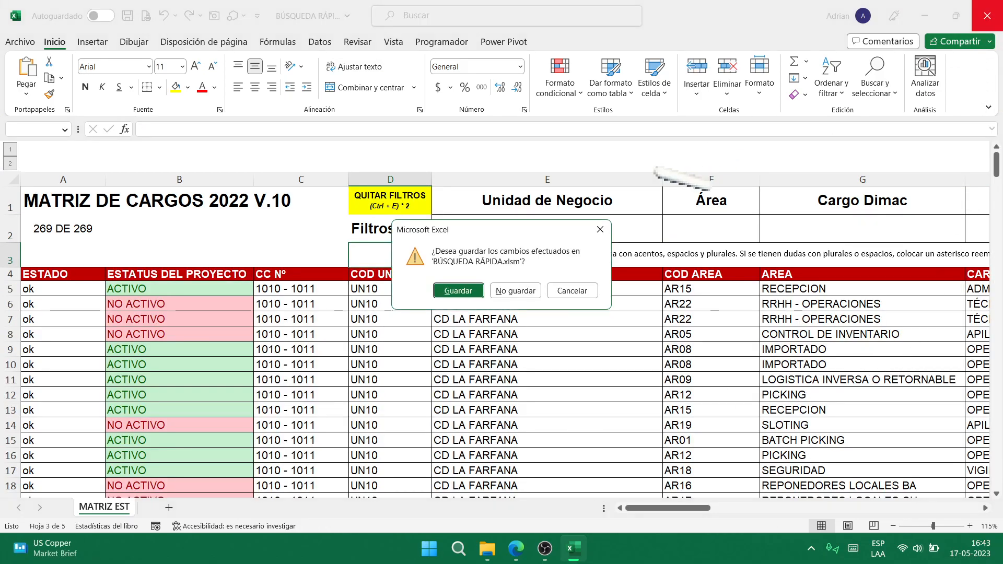
pyautogui.click(515, 292)
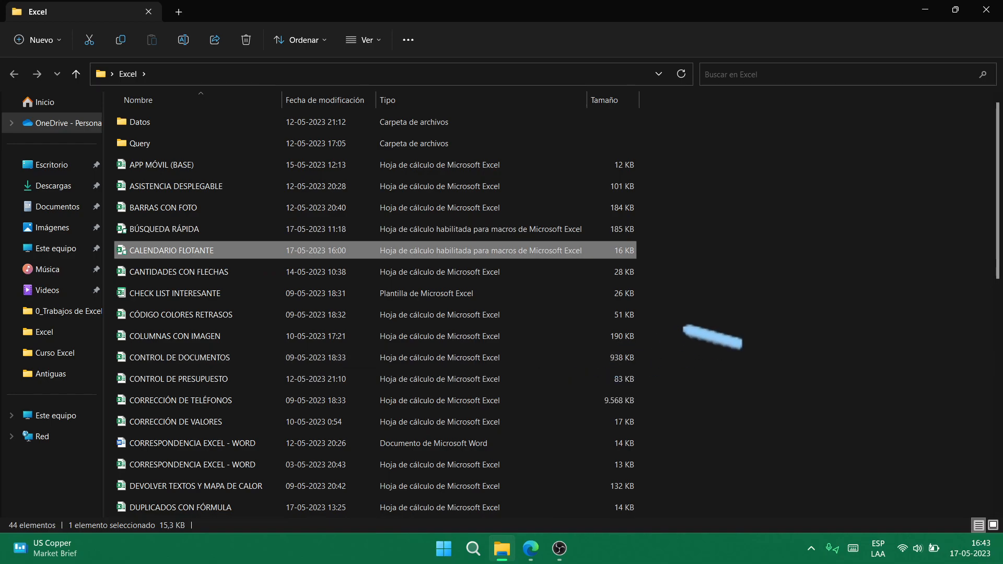
pyautogui.press('Return')
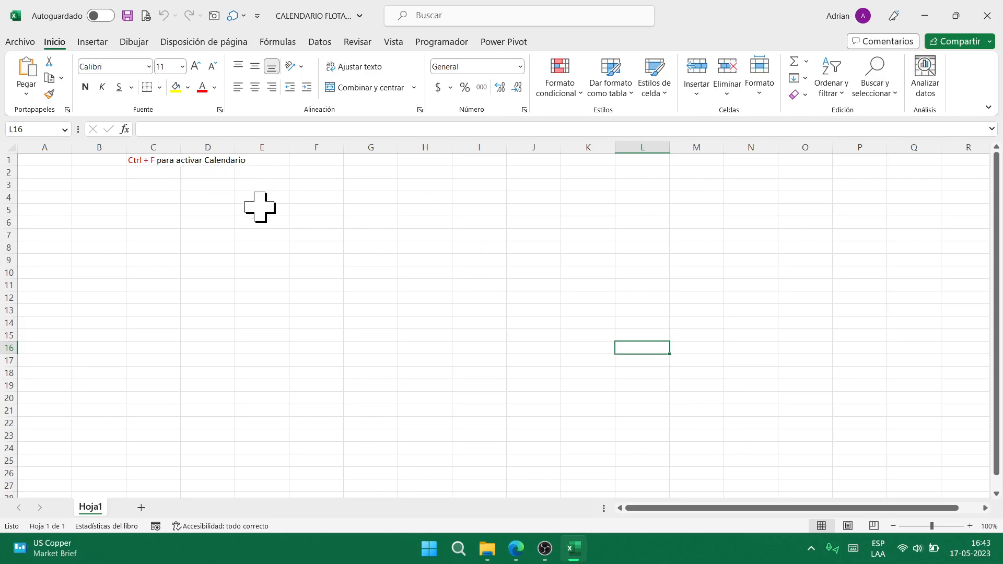
# - Snap the calendar workbook beside the Meet call and select cell E9 for the floating calendar
pyautogui.press('super+Left')
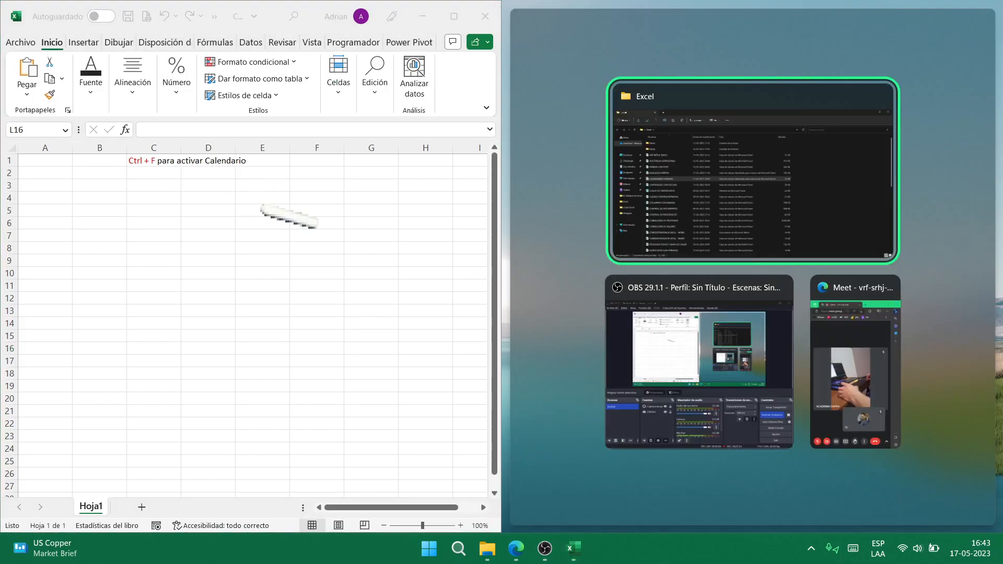
pyautogui.click(846, 366)
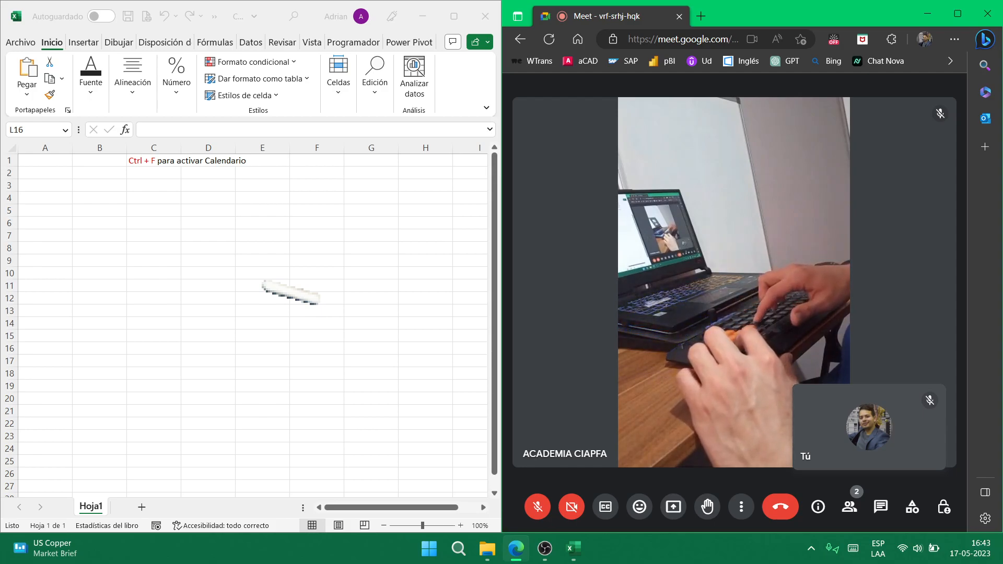
pyautogui.click(276, 260)
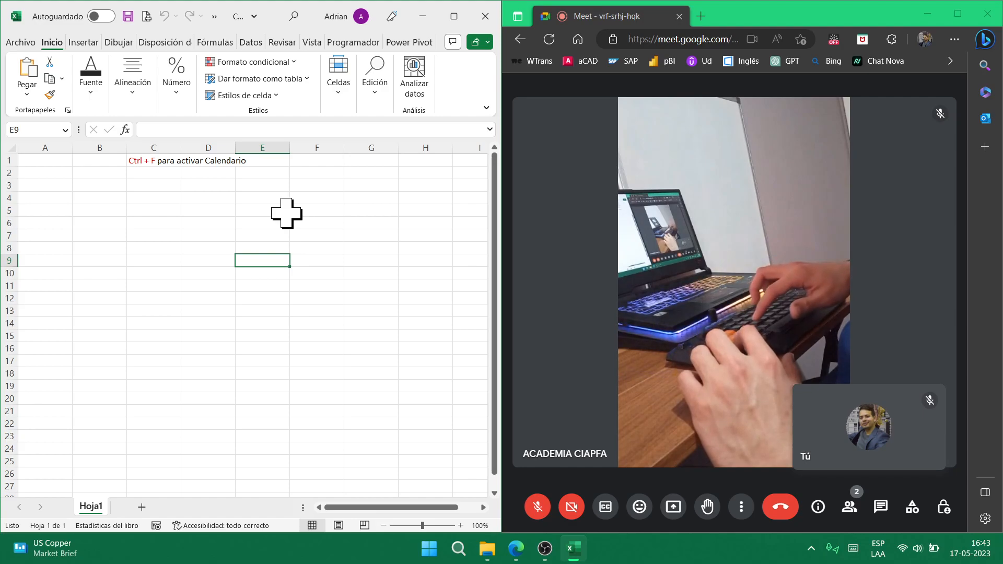
pyautogui.press('alt')
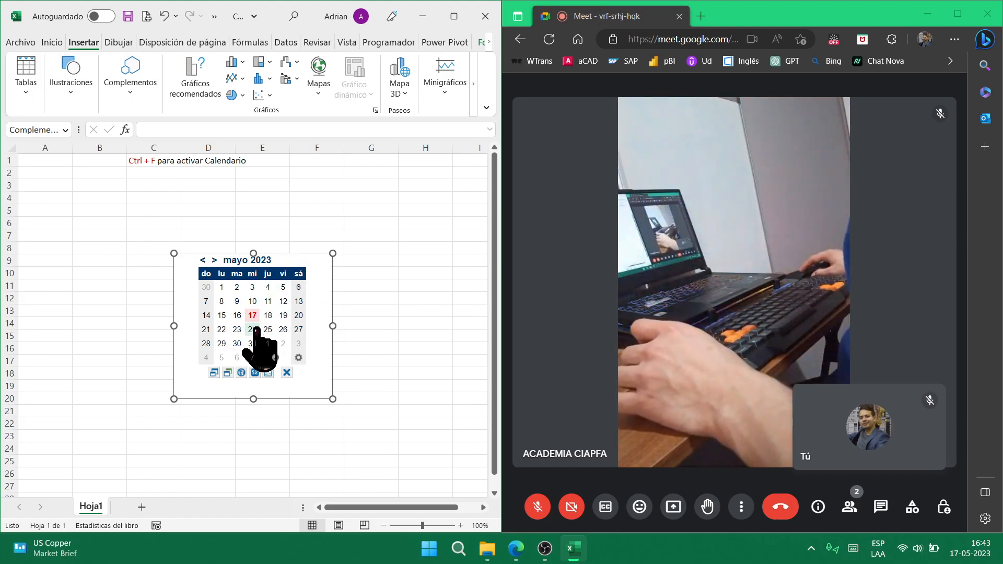
# - Fill A1 from the calendar, overwriting 17 May with 18-05-2023
pyautogui.click(52, 164)
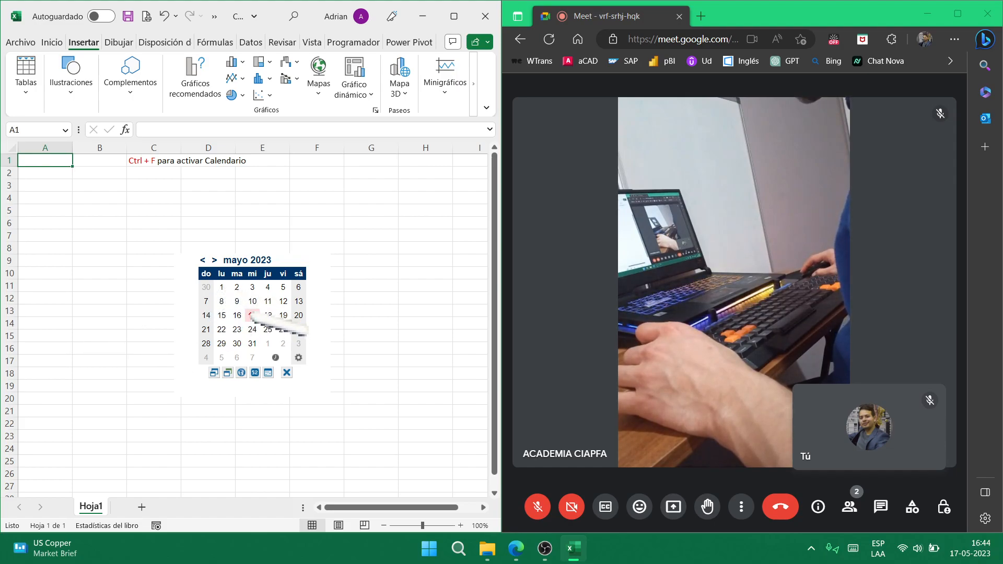
pyautogui.click(252, 315)
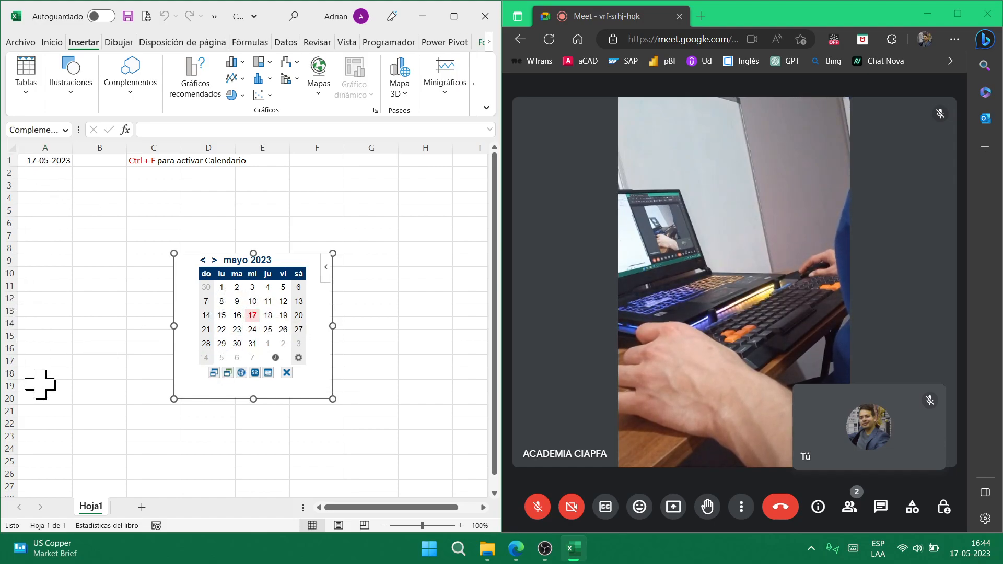
pyautogui.click(268, 315)
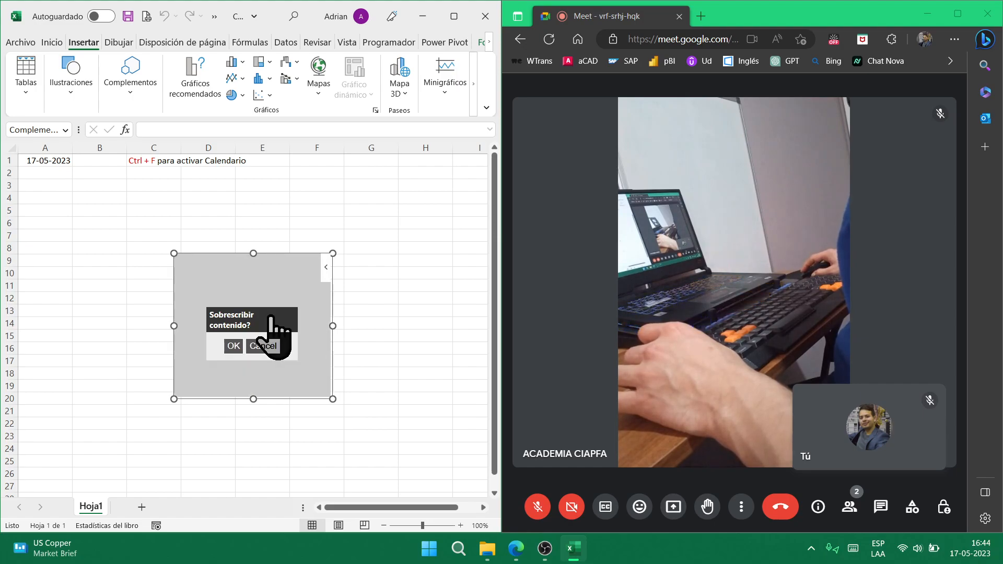
pyautogui.click(234, 346)
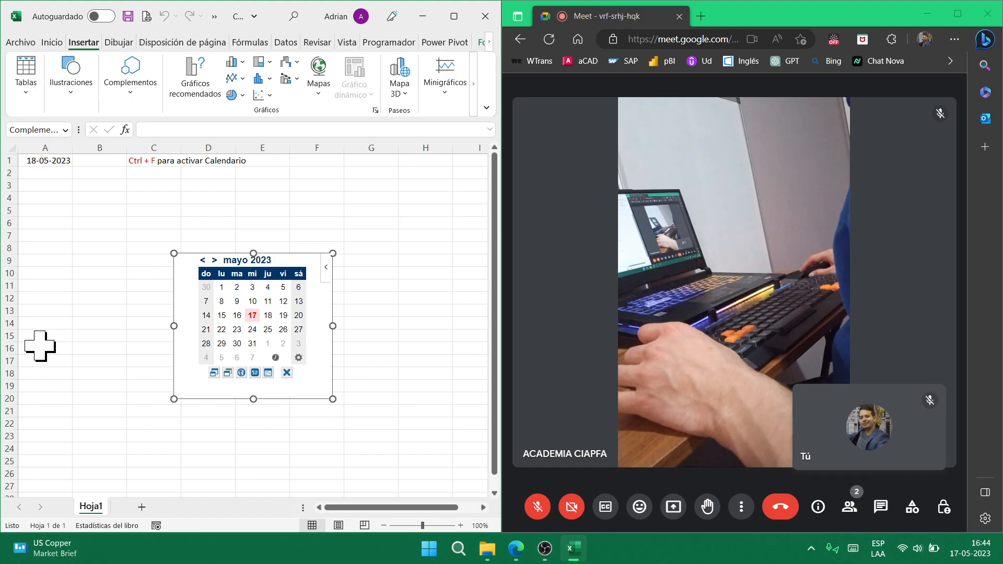
# - Fill B7 with 19-05-2023 from the calendar, then close the workbook without saving
pyautogui.click(85, 233)
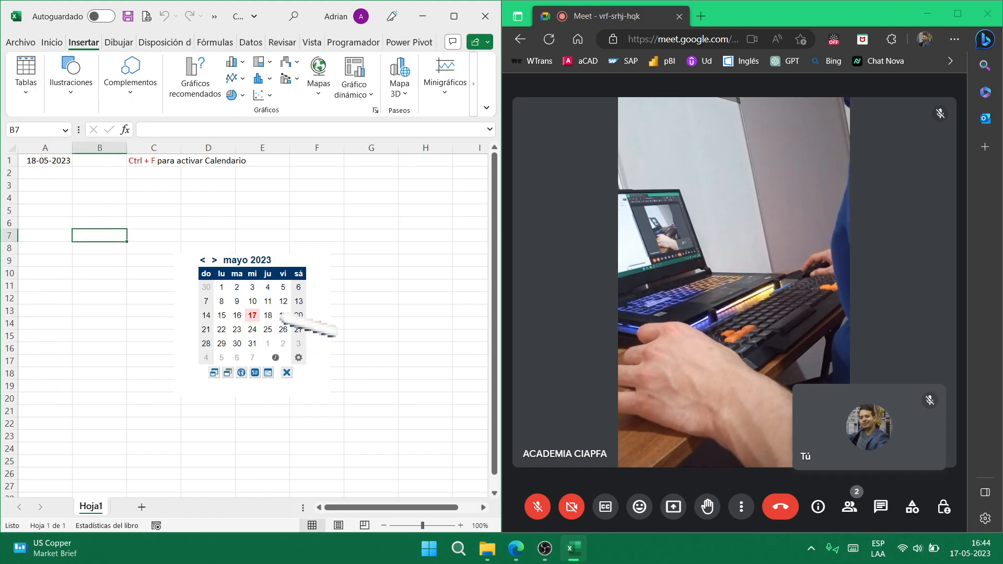
pyautogui.click(282, 315)
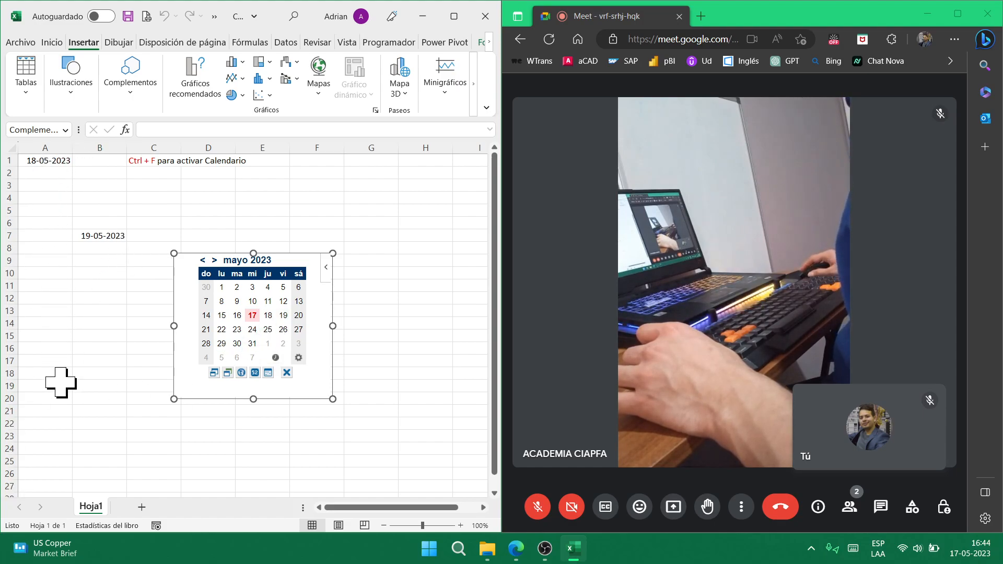
pyautogui.click(485, 16)
pyautogui.click(516, 290)
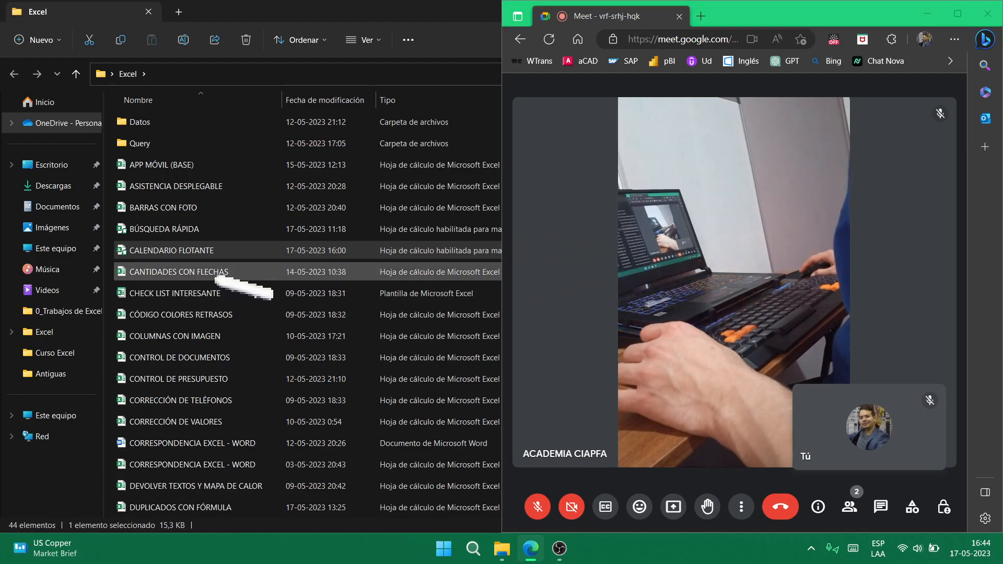
# - Open CANTIDADES CON FLECHAS full screen and lower the Laptop quantity to 1
pyautogui.click(219, 276)
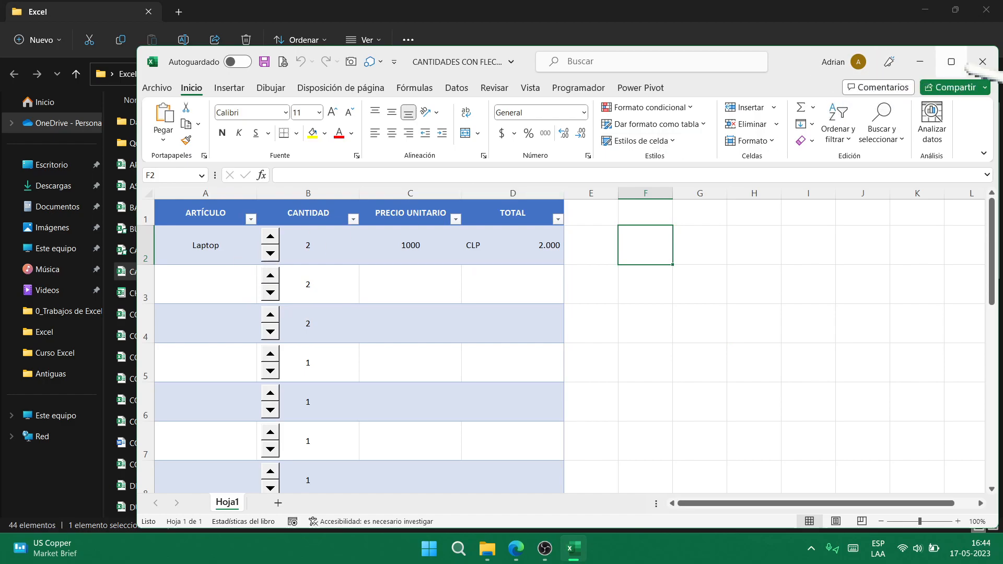
pyautogui.click(951, 61)
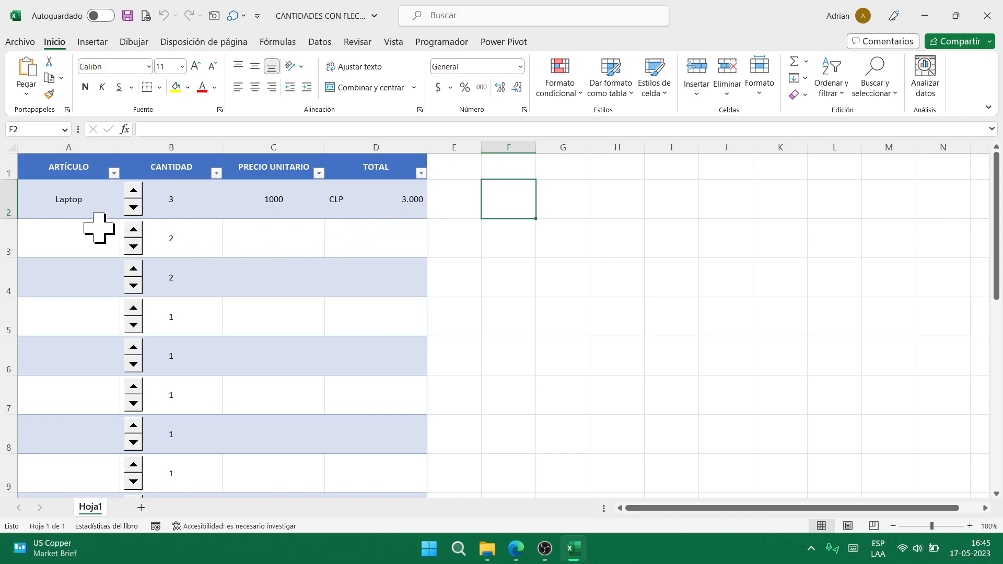
pyautogui.click(134, 208)
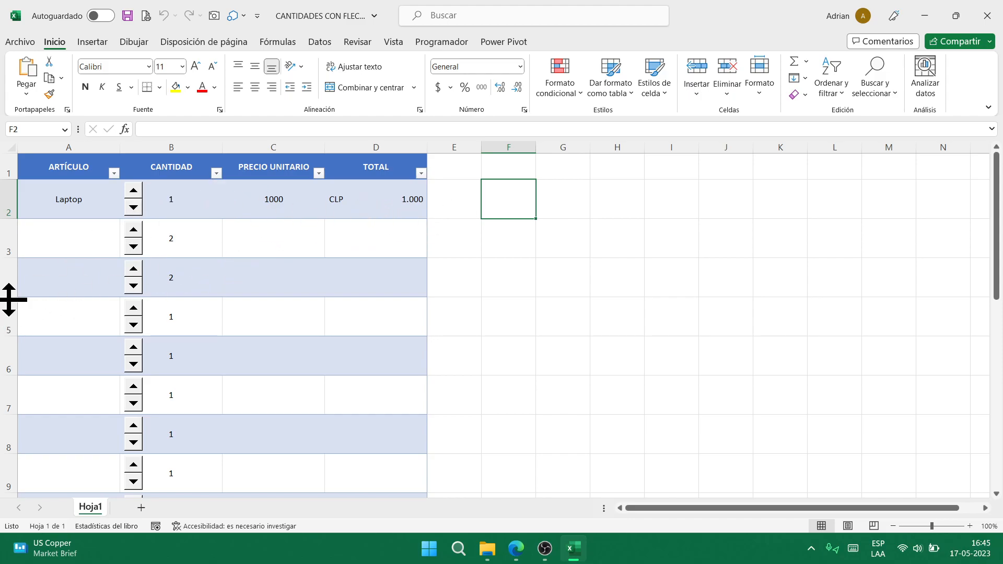
# - Nudge the second row's quantity down and back up, then close without saving
pyautogui.click(140, 244)
pyautogui.click(135, 234)
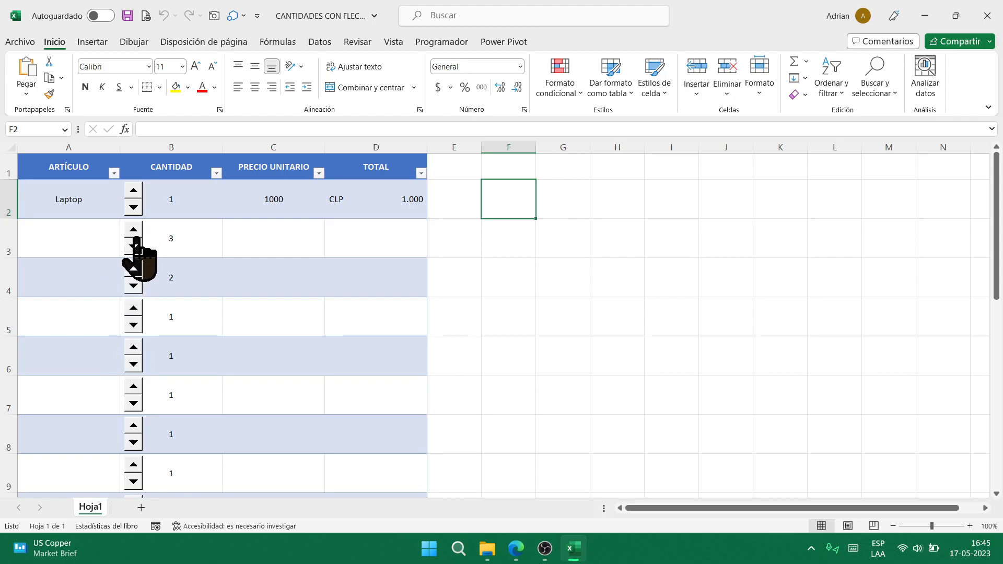
pyautogui.click(987, 16)
pyautogui.click(512, 292)
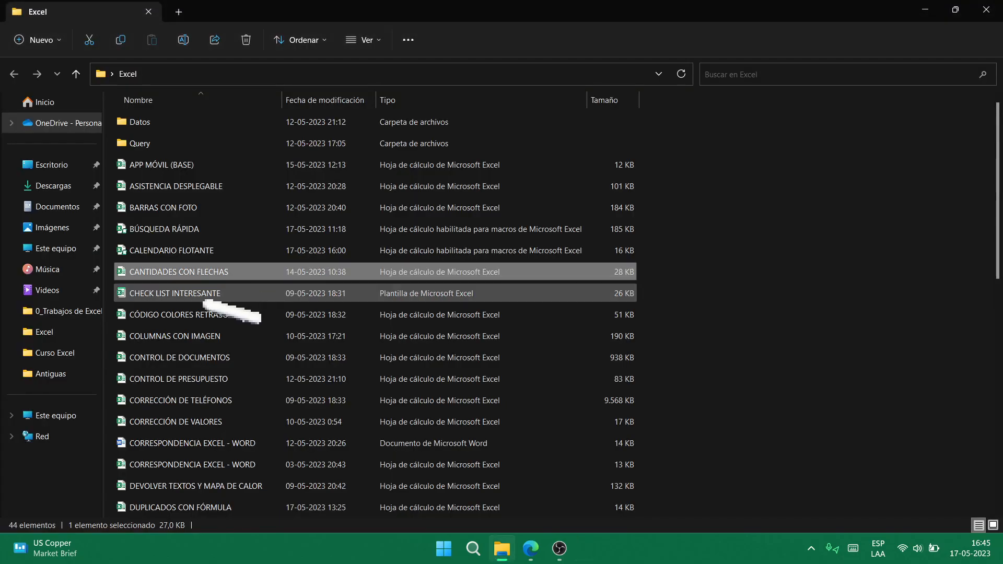
# - Open the CHECK LIST INTERESANTE workbook from the Excel folder
pyautogui.click(209, 296)
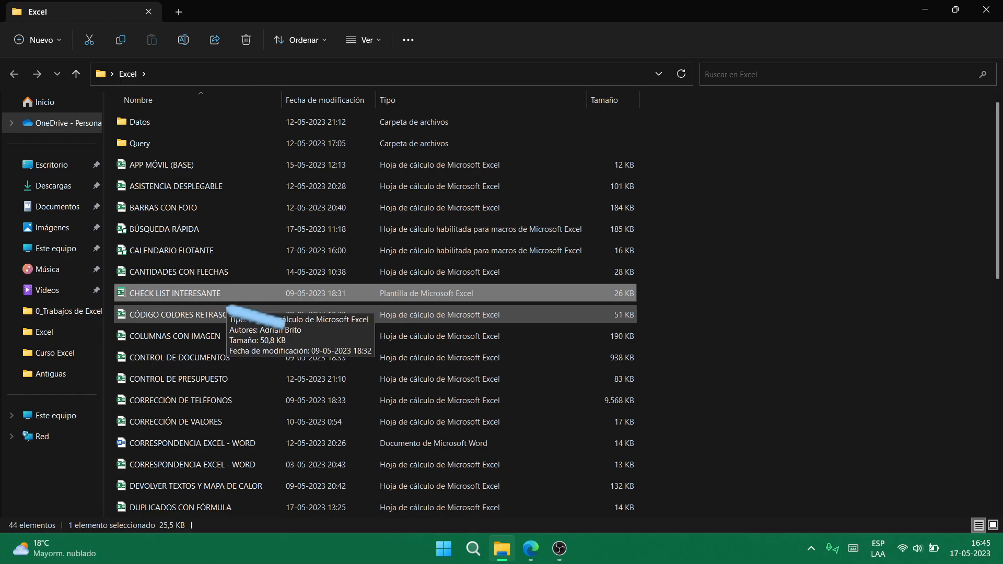
pyautogui.press('Return')
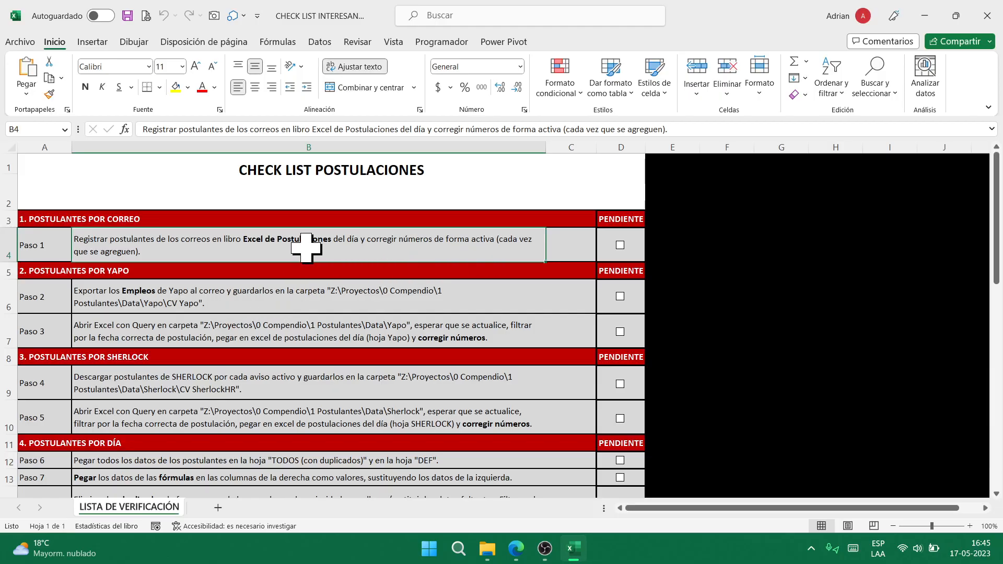
pyautogui.click(325, 294)
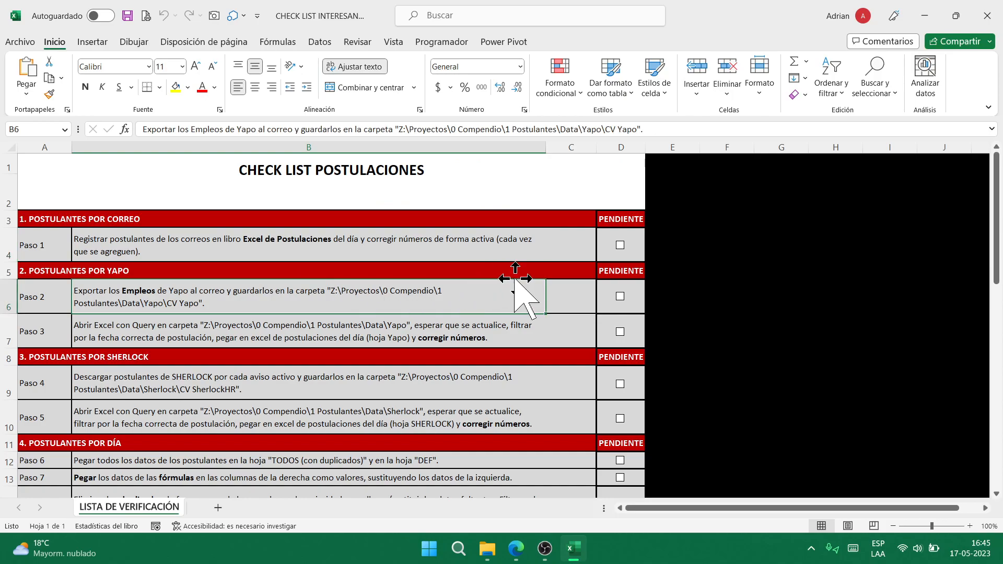
# - Tick Paso 1, Paso 2 and Paso 3 so sections 1 and 2 show LISTO
pyautogui.click(620, 245)
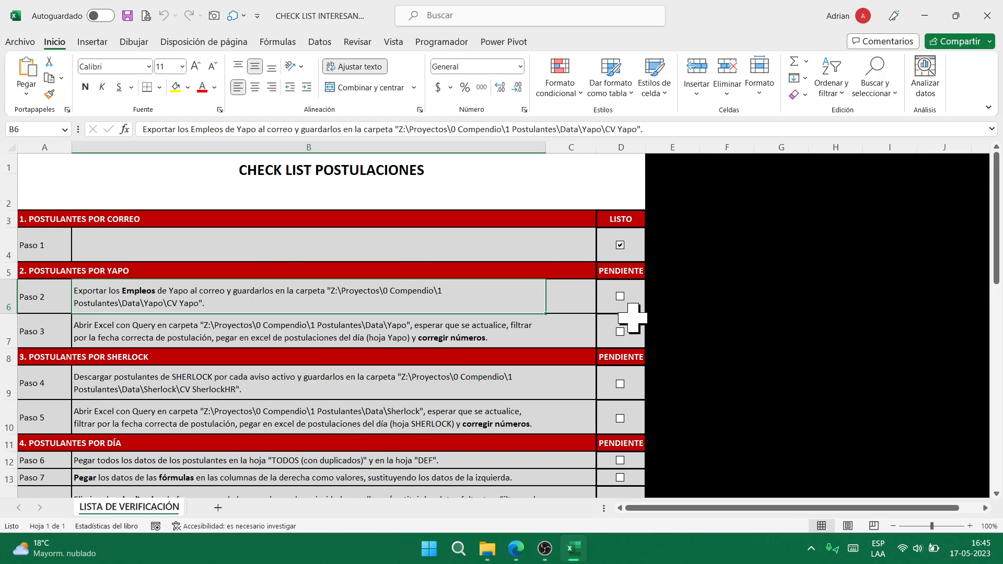
pyautogui.click(620, 296)
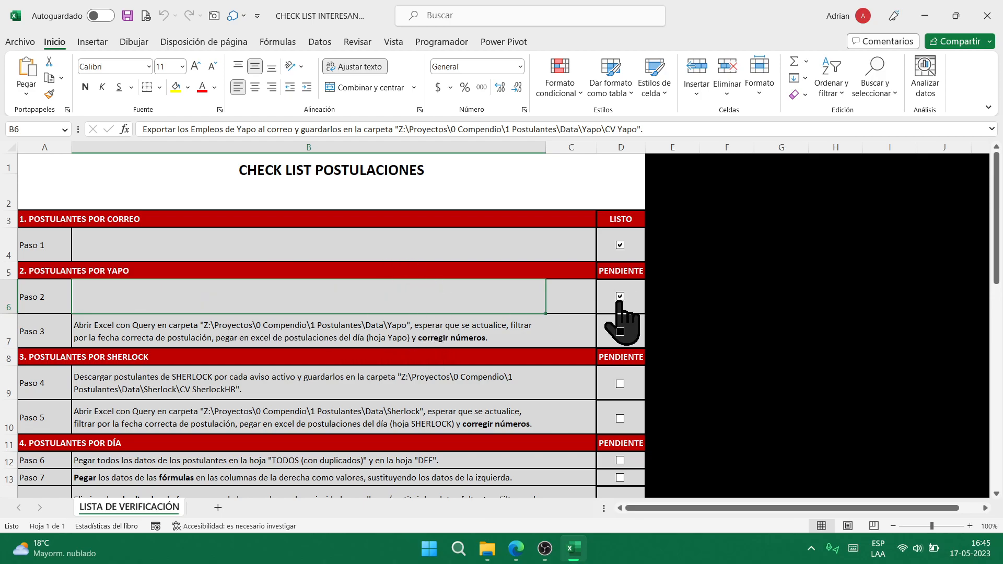
pyautogui.click(488, 371)
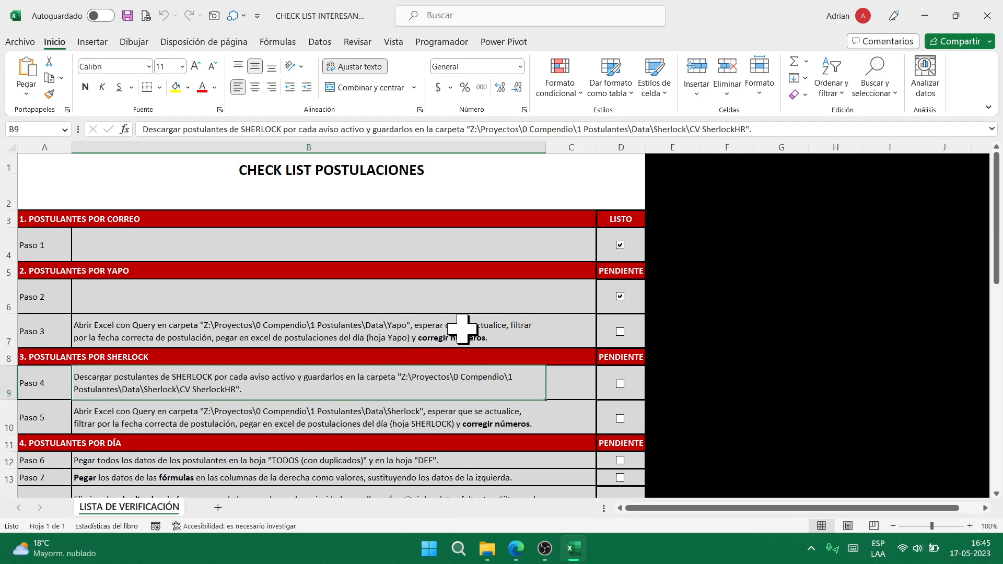
pyautogui.click(620, 333)
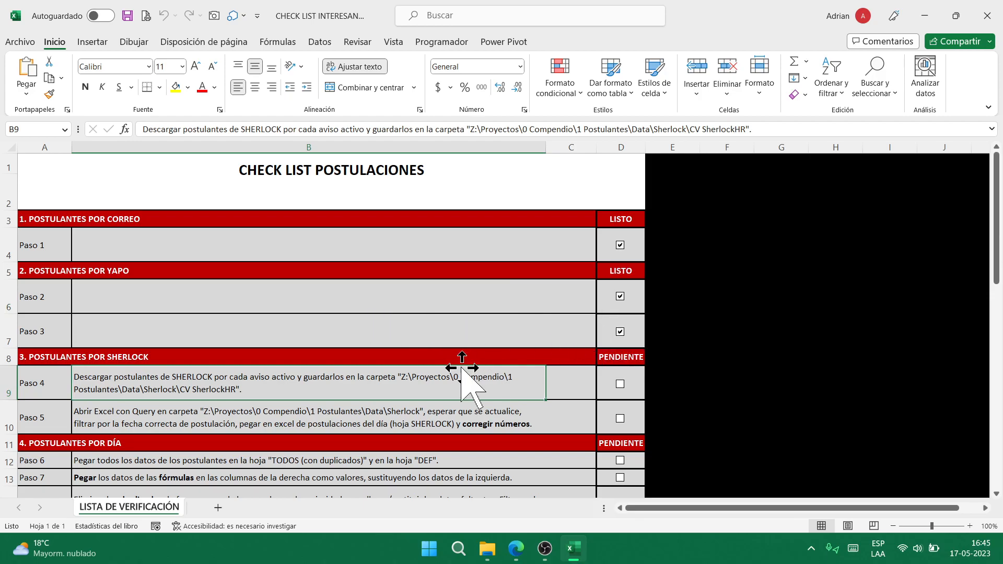
pyautogui.click(620, 334)
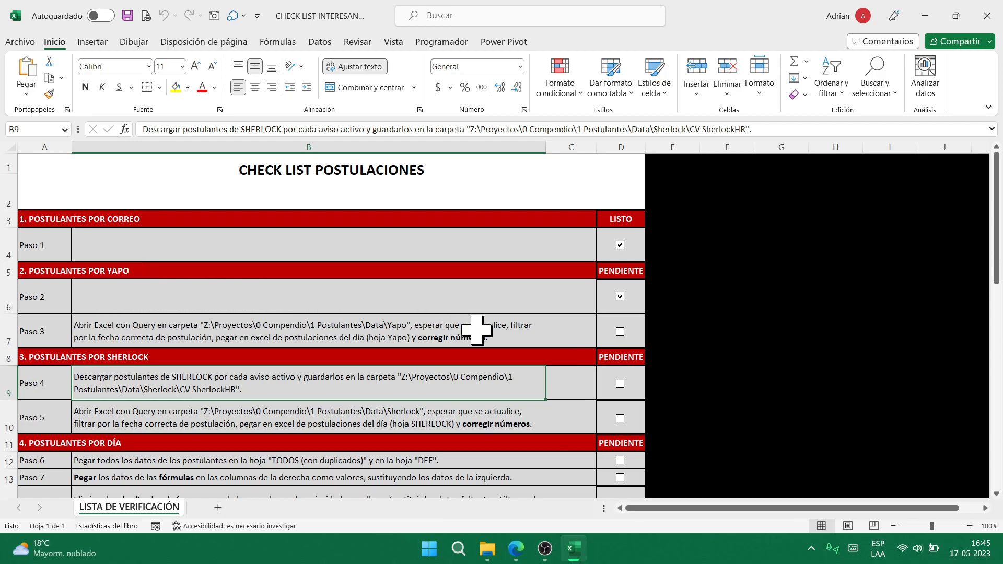
pyautogui.click(621, 335)
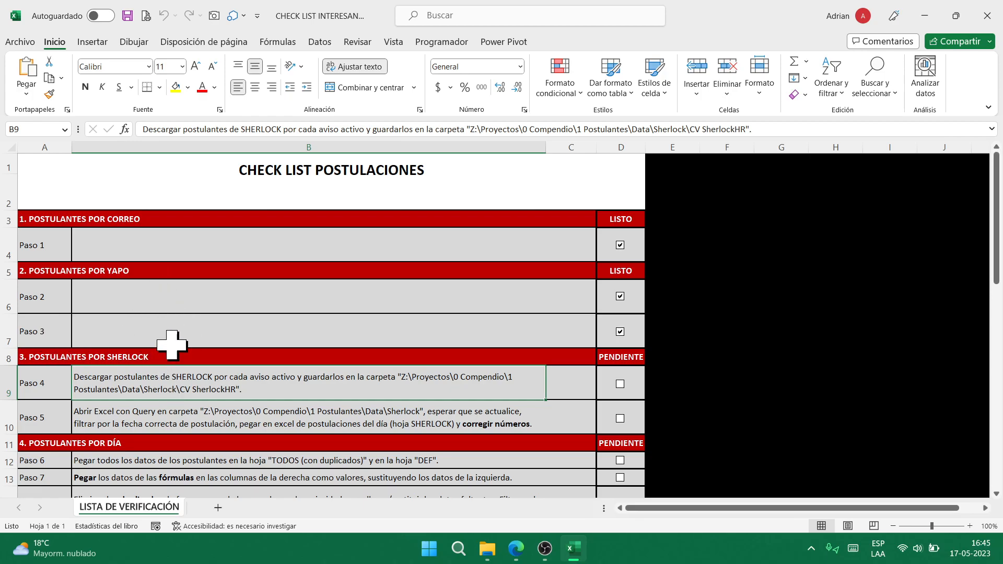
# - Close the checklist workbook
pyautogui.scroll(-8, 372, 360)
pyautogui.scroll(8, 376, 361)
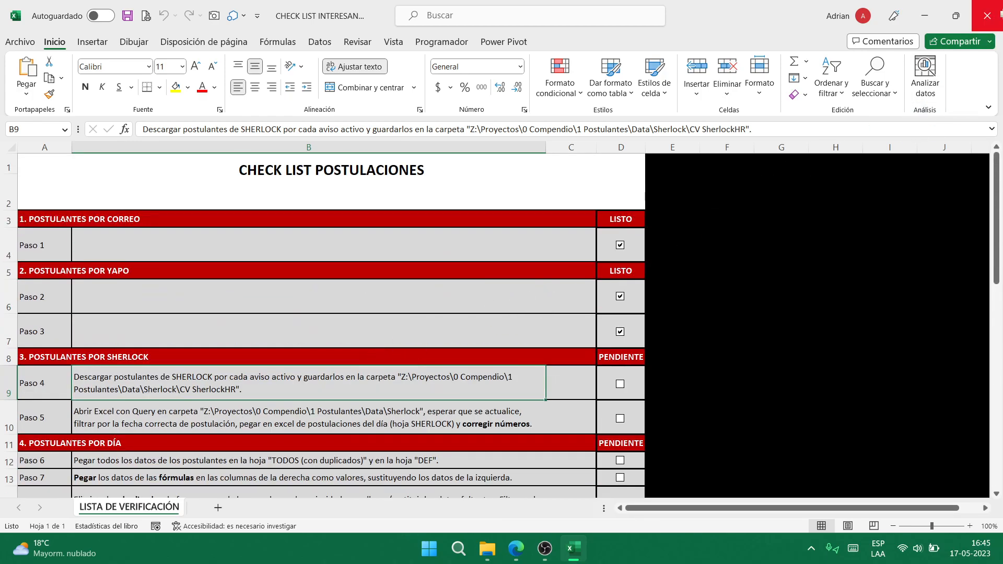
pyautogui.click(988, 15)
# - Discard the checklist changes and open CÓDIGO COLORES RETRASOS from the Excel folder
pyautogui.click(547, 343)
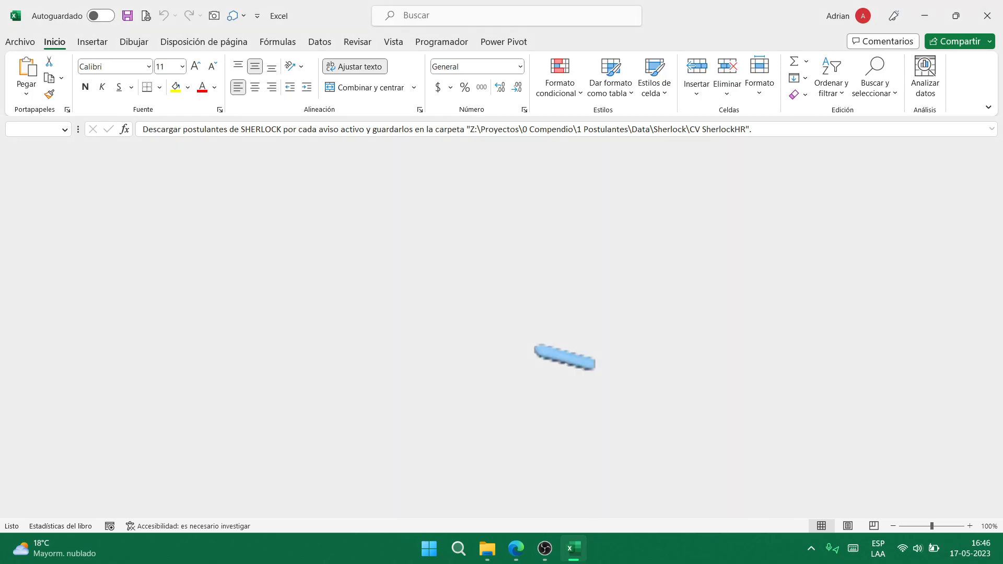
pyautogui.click(236, 320)
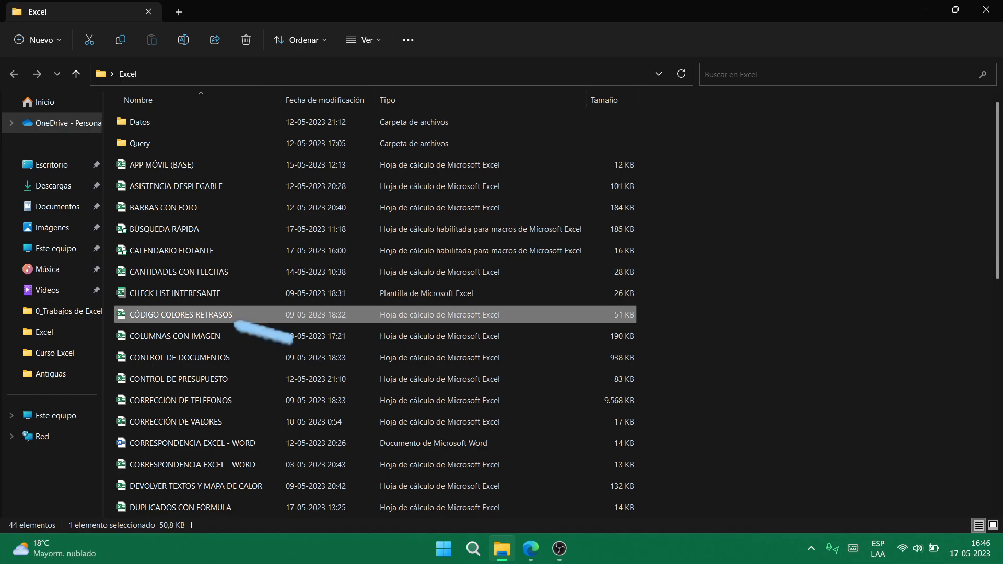
pyautogui.doubleClick(236, 320)
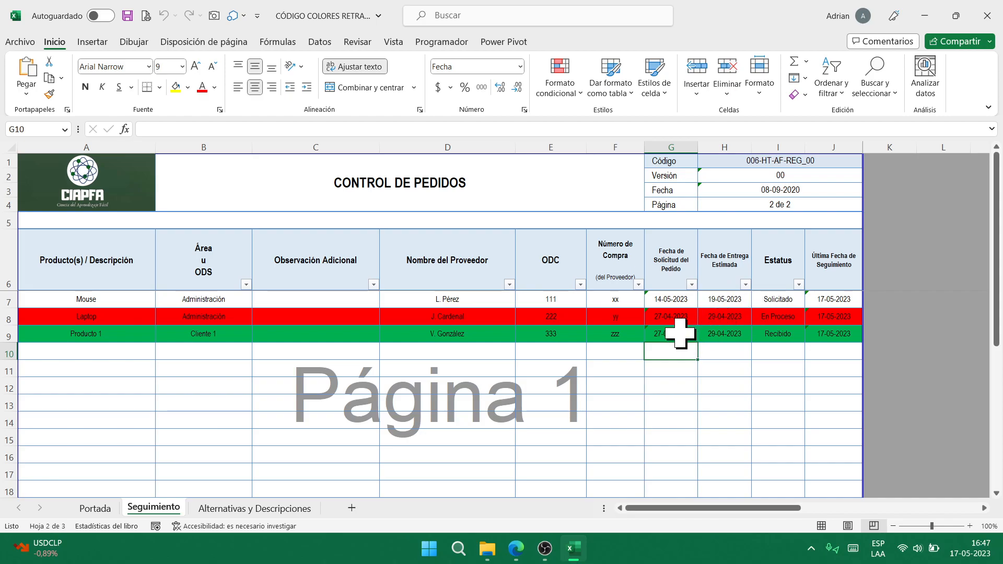
pyautogui.click(679, 320)
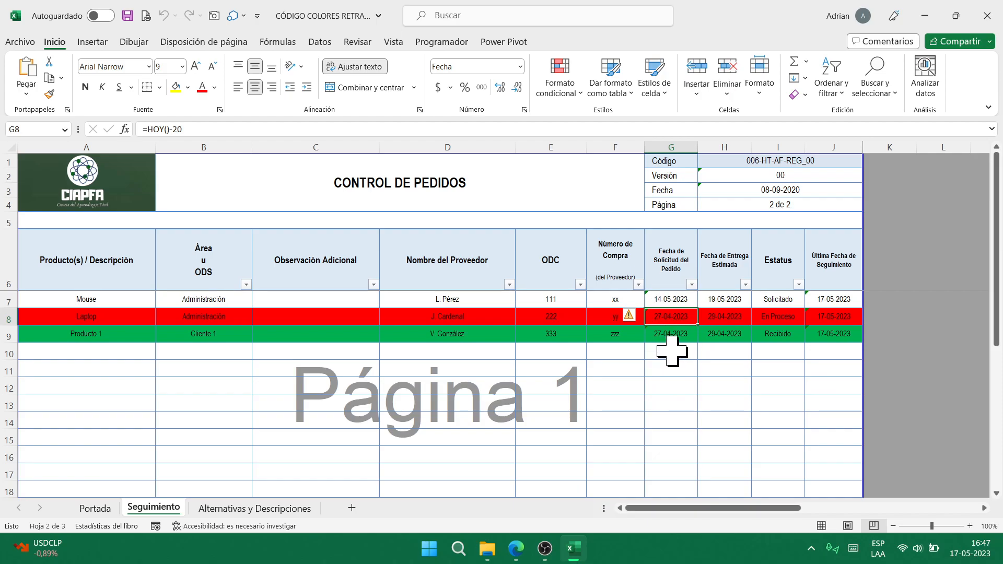
pyautogui.click(736, 338)
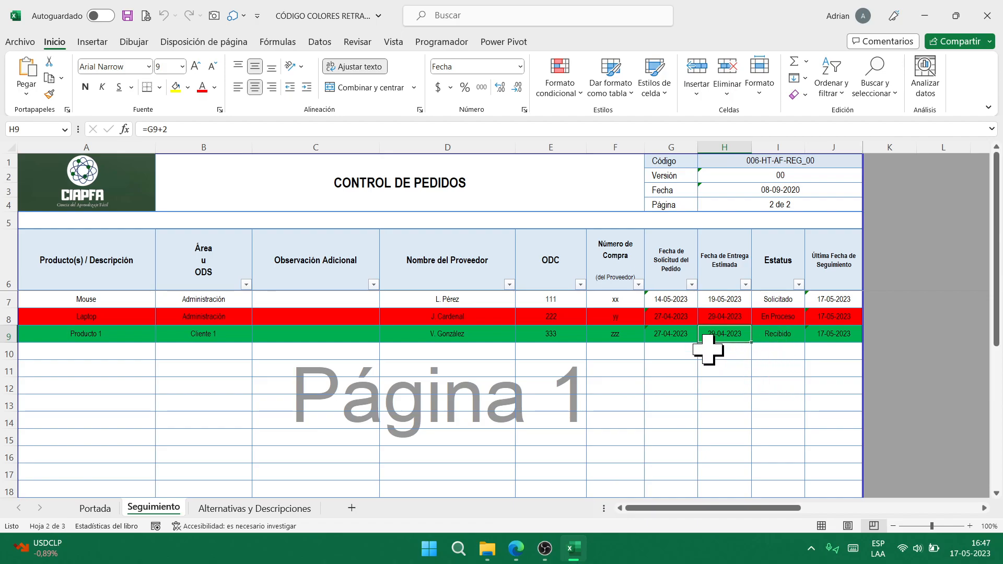
pyautogui.click(676, 355)
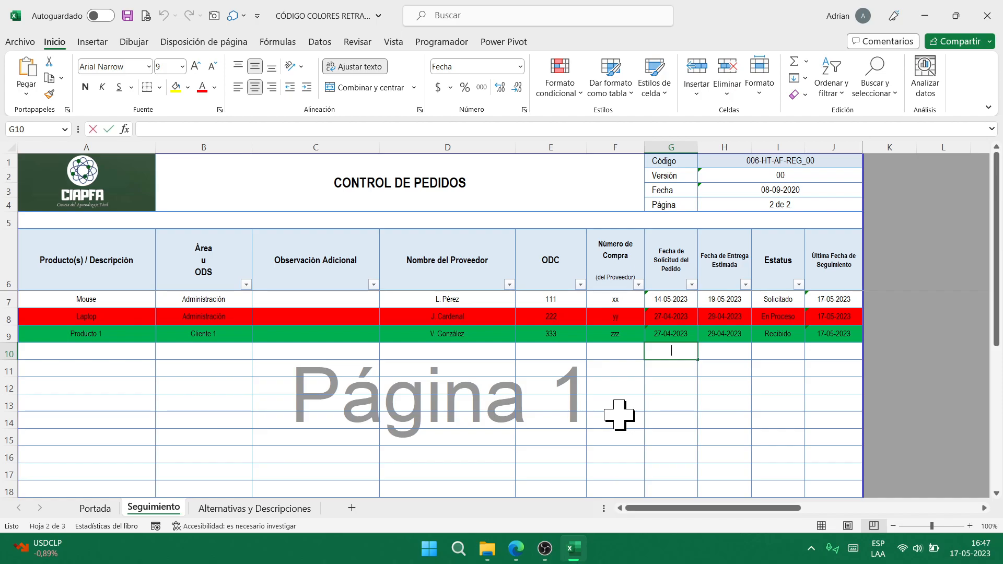
# - Enter request date 14-05-2023 in G10 and delivery date 19-05-2023 in H10
pyautogui.write('14-05')
pyautogui.write('-2023')
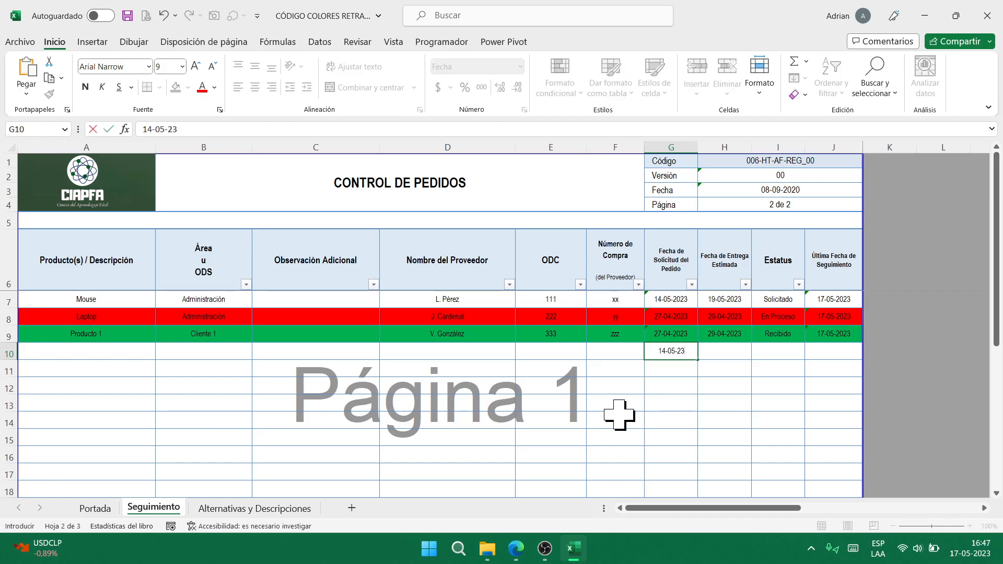
pyautogui.press('Return')
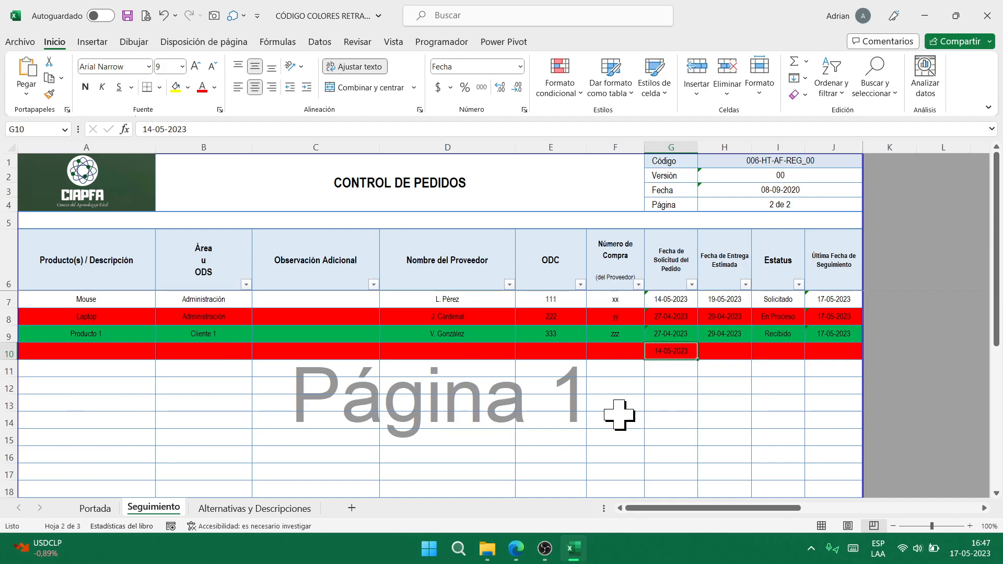
pyautogui.press('Right')
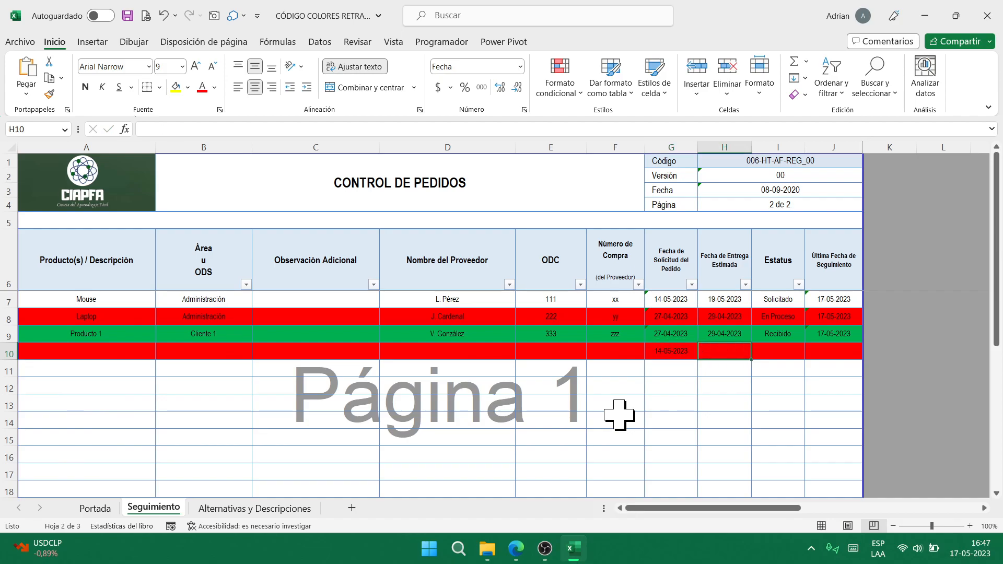
pyautogui.write('19')
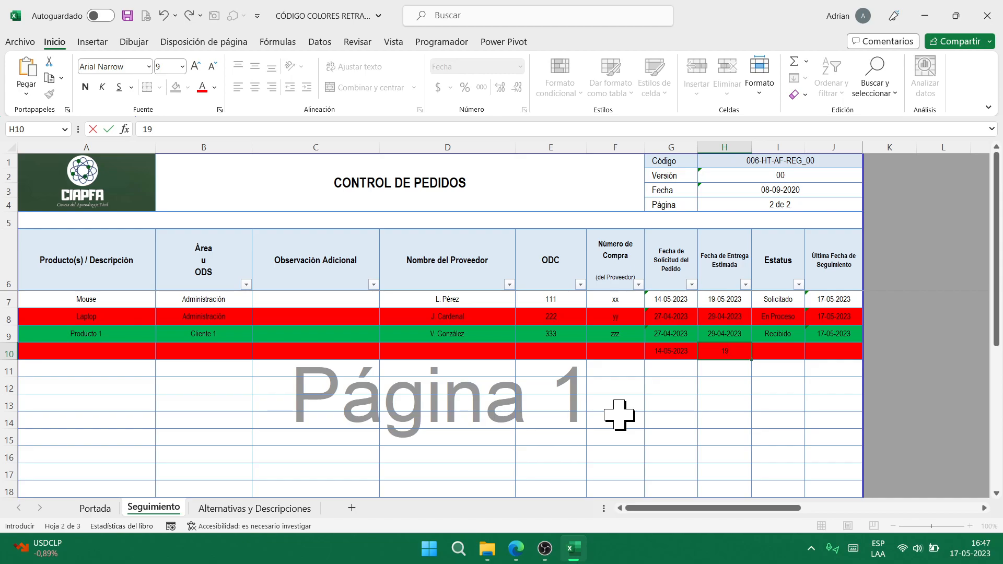
pyautogui.write('-5-23')
pyautogui.hotkey('ctrl', 'Return')
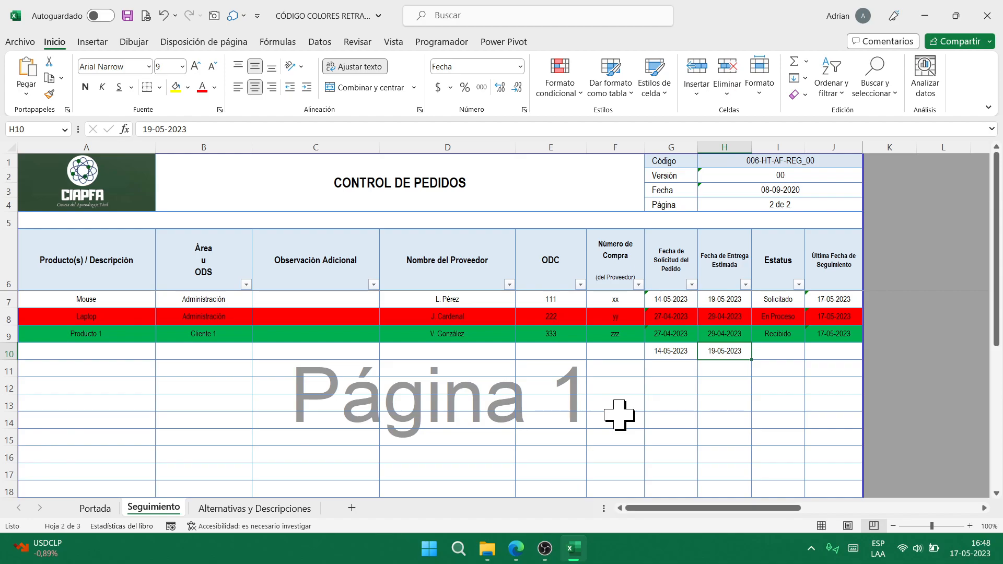
# - Correct the H10 delivery date to 16-05-2023
pyautogui.press('F2')
pyautogui.press('Left')
pyautogui.press('Left')
pyautogui.press('Left')
pyautogui.press('Left')
pyautogui.press('Left')
pyautogui.press('Left')
pyautogui.press('Left')
pyautogui.press('Left')
pyautogui.press('BackSpace')
pyautogui.write('7')
pyautogui.hotkey('ctrl', 'Return')
pyautogui.press('F2')
pyautogui.press('Left')
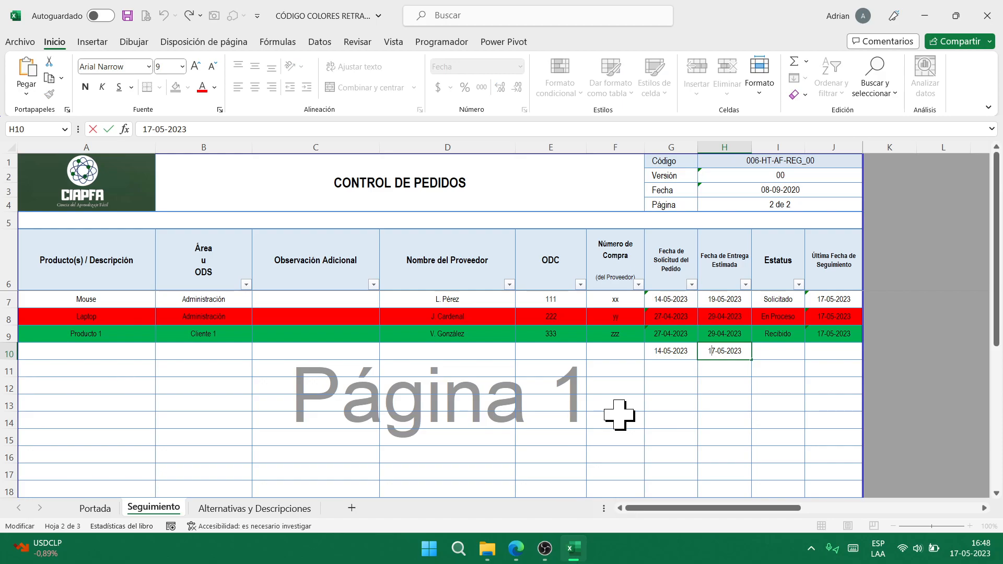
pyautogui.press('BackSpace')
pyautogui.write('6')
pyautogui.press('Tab')
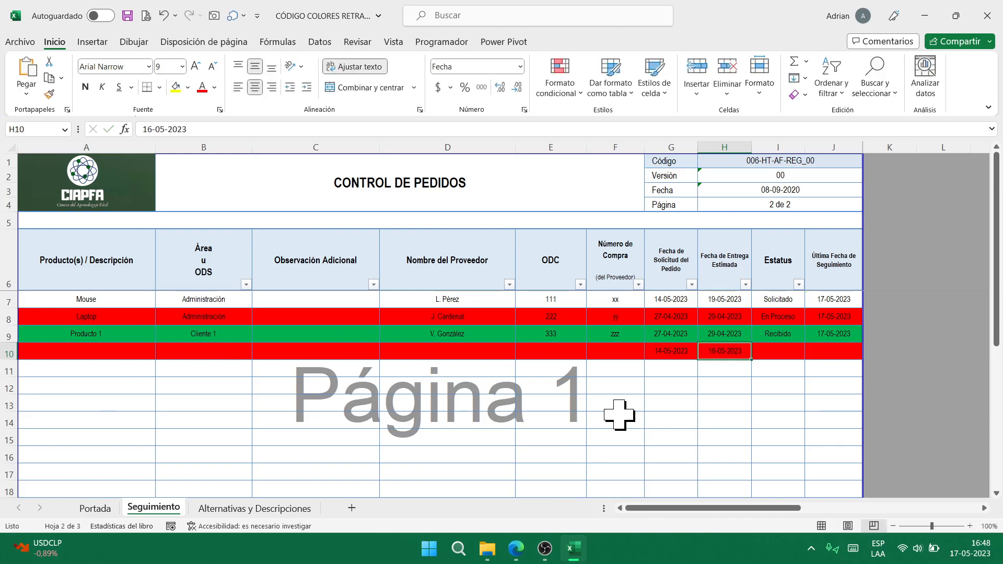
# - Set I10's status to En Proceso, then close the workbook without saving
pyautogui.hotkey('alt', 'Down')
pyautogui.press('Down')
pyautogui.press('Down')
pyautogui.press('Return')
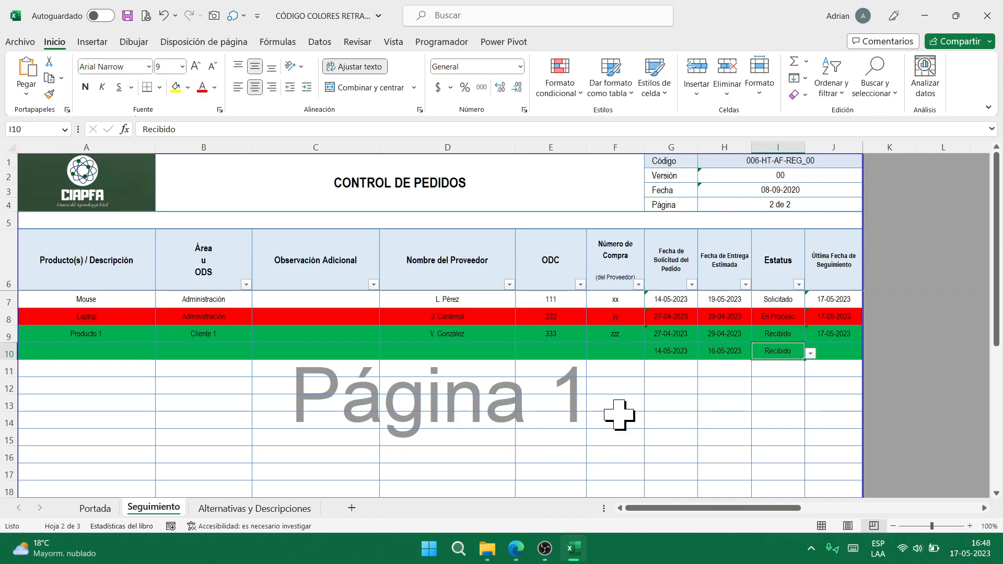
pyautogui.hotkey('alt', 'Down')
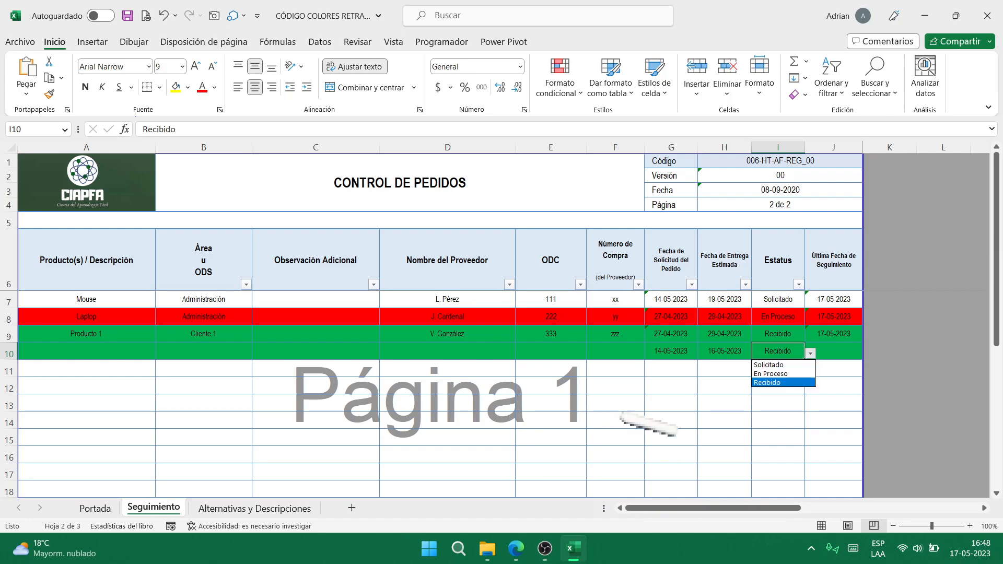
pyautogui.press('Up')
pyautogui.press('Return')
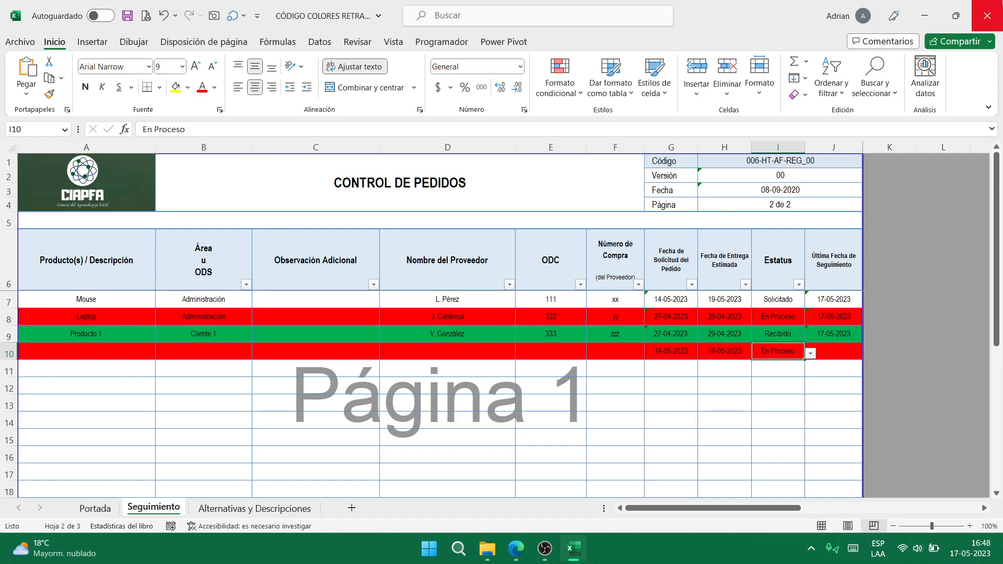
pyautogui.click(987, 16)
pyautogui.click(516, 291)
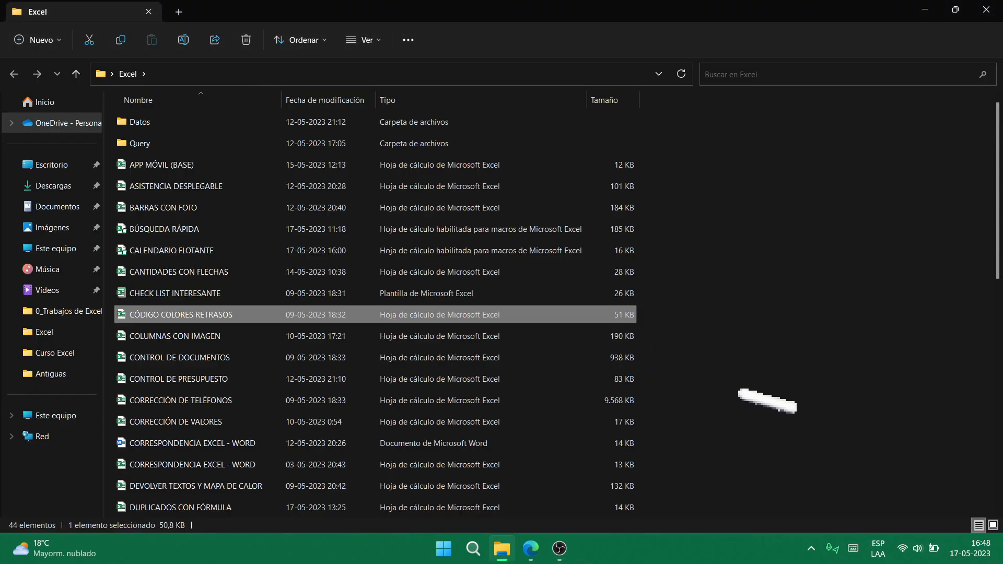
# - Open COLUMNAS CON IMAGEN to show its VENTAS chart with pizza and sushi pictures
pyautogui.press('Down')
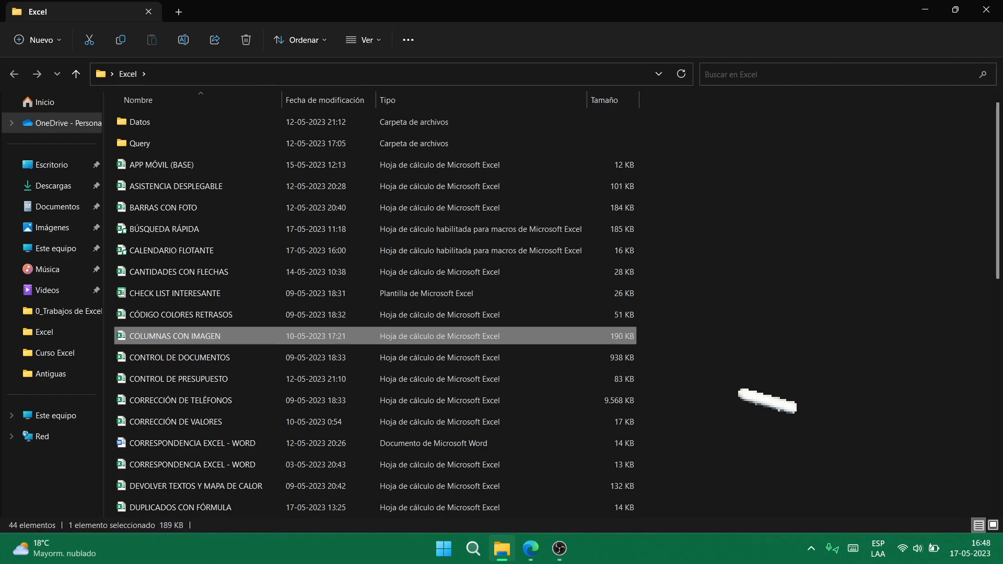
pyautogui.click(560, 548)
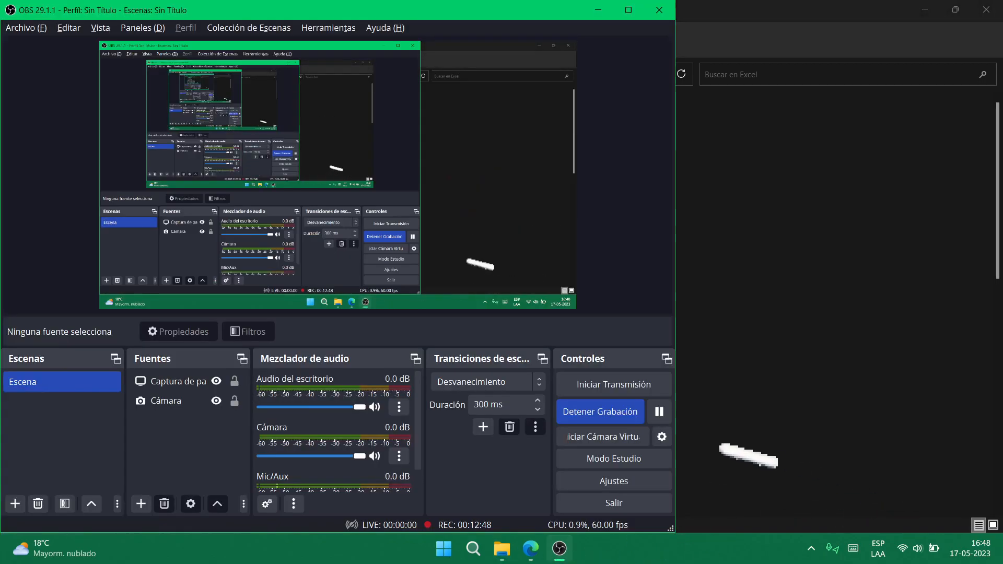
pyautogui.click(659, 412)
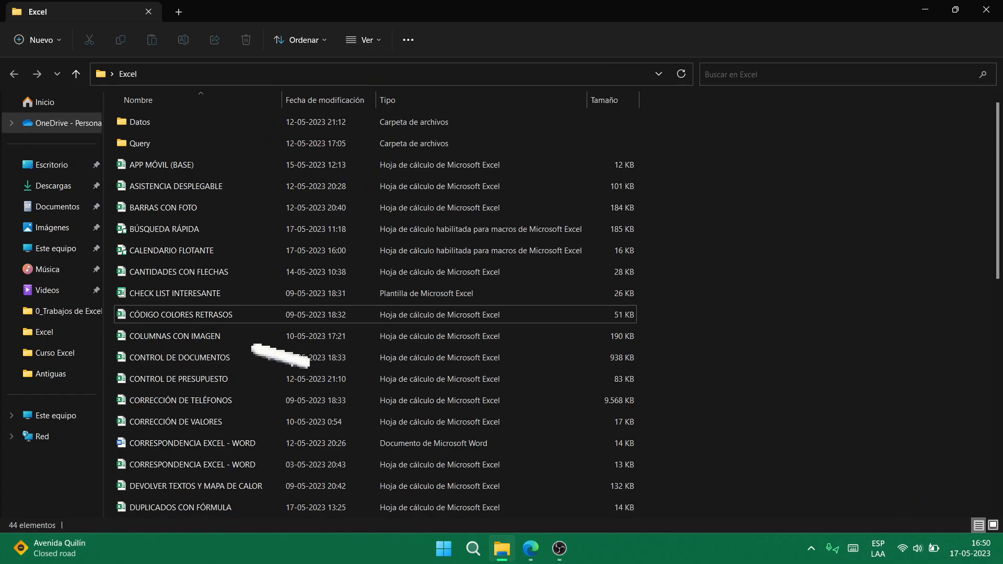
pyautogui.click(209, 337)
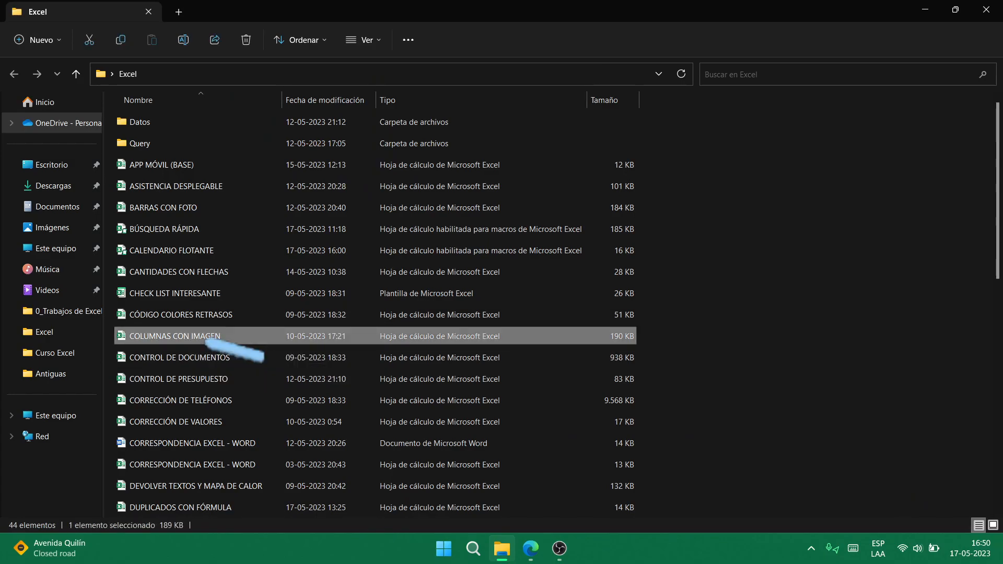
pyautogui.doubleClick(209, 338)
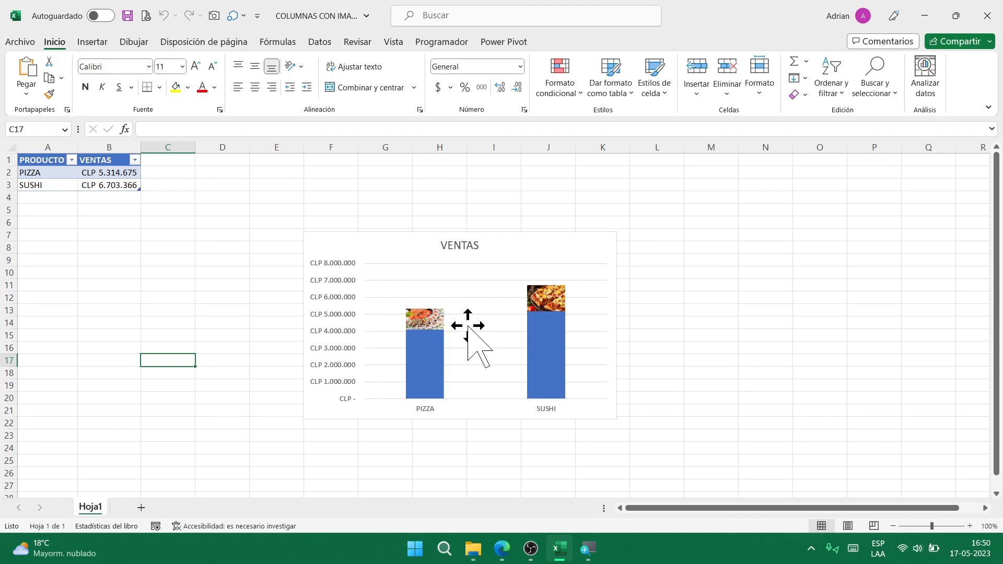
# - Change the PIZZA sales in B2 to 3314675
pyautogui.click(104, 167)
pyautogui.press('F2')
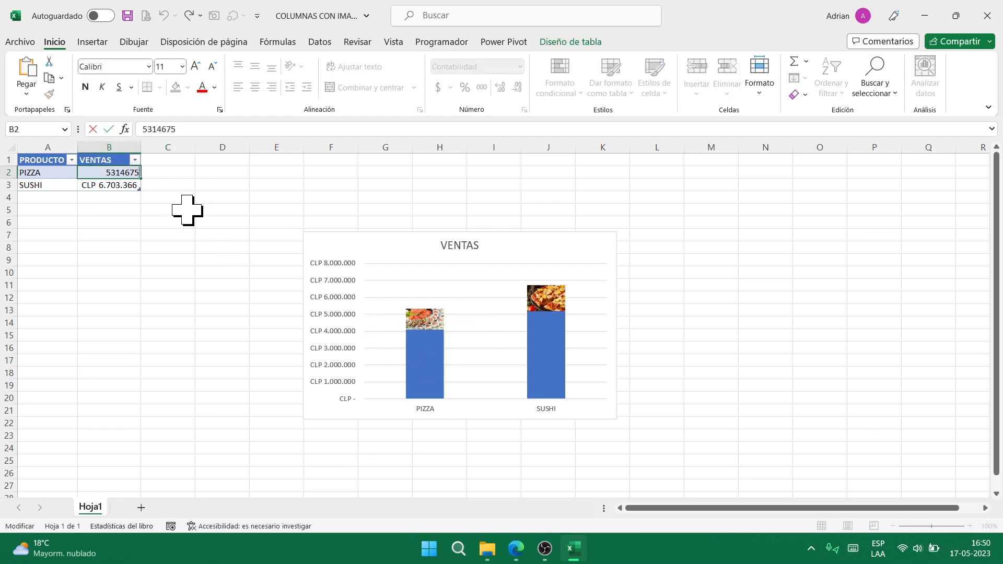
pyautogui.write('3')
pyautogui.press('Delete')
pyautogui.press('Return')
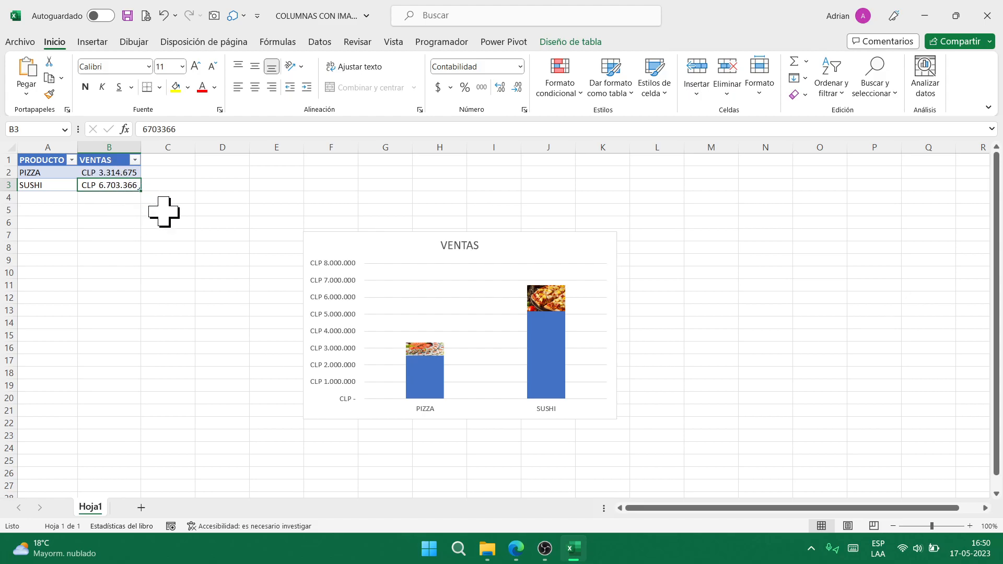
# - Change the SUSHI sales to 4703366 so the chart rescales, then close the workbook
pyautogui.press('F2')
pyautogui.write('4')
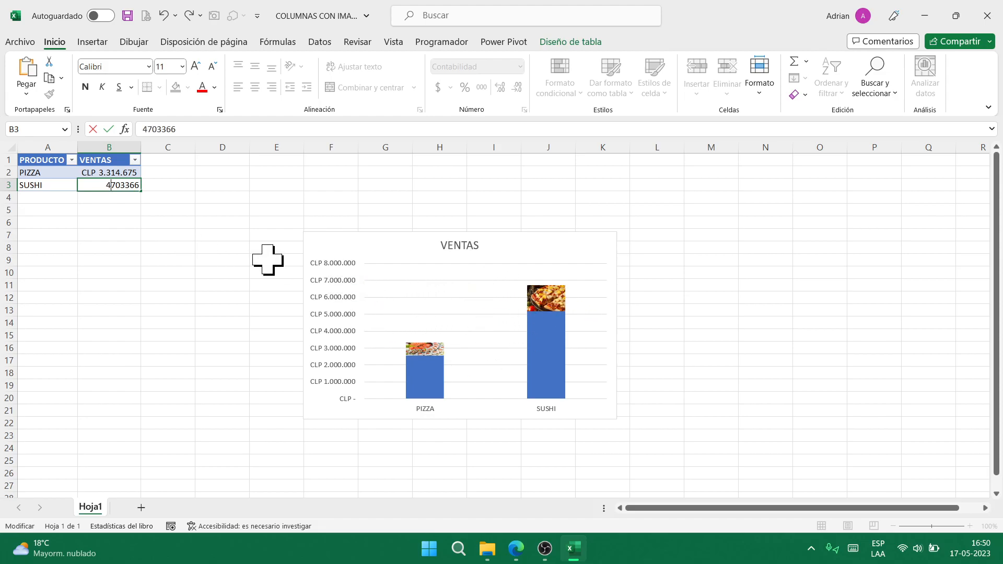
pyautogui.press('Return')
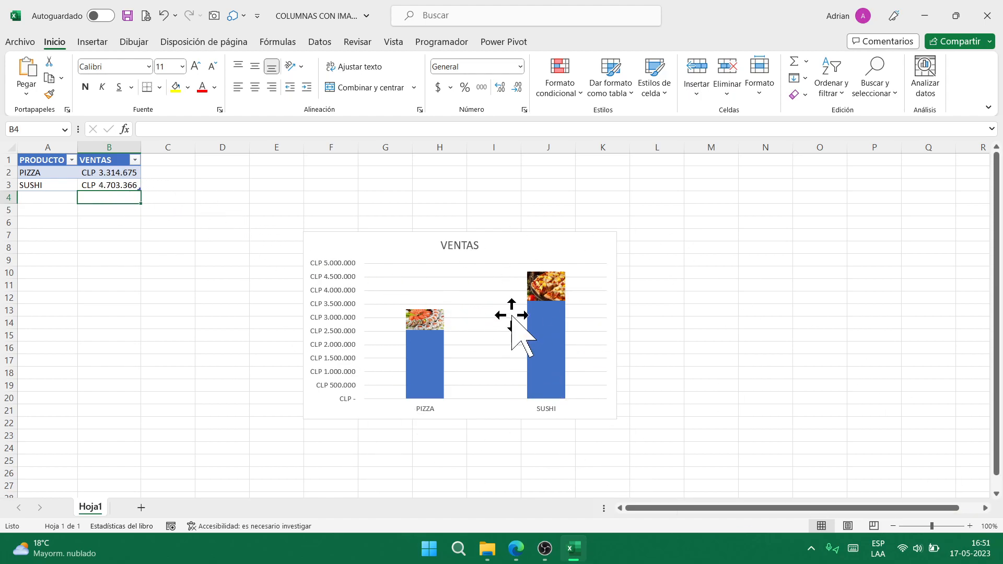
pyautogui.click(988, 15)
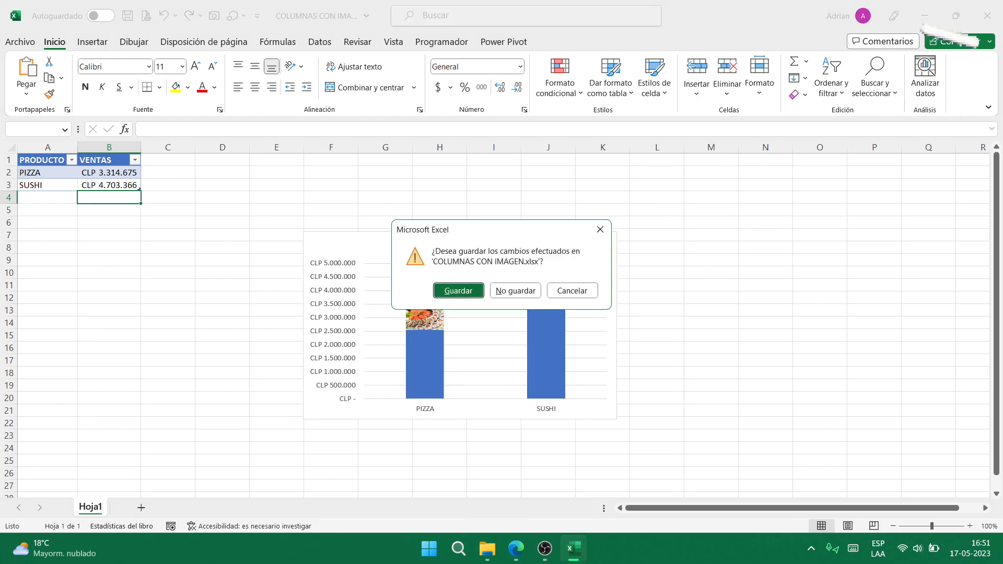
# - Close COLUMNAS CON IMAGEN via the save prompt and open CONTROL DE DOCUMENTOS
pyautogui.click(515, 291)
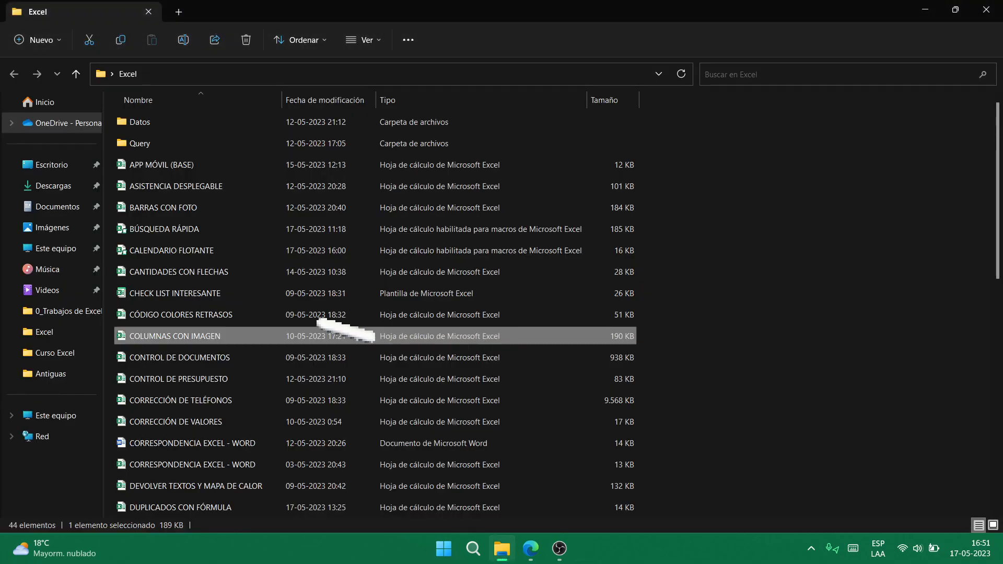
pyautogui.click(203, 359)
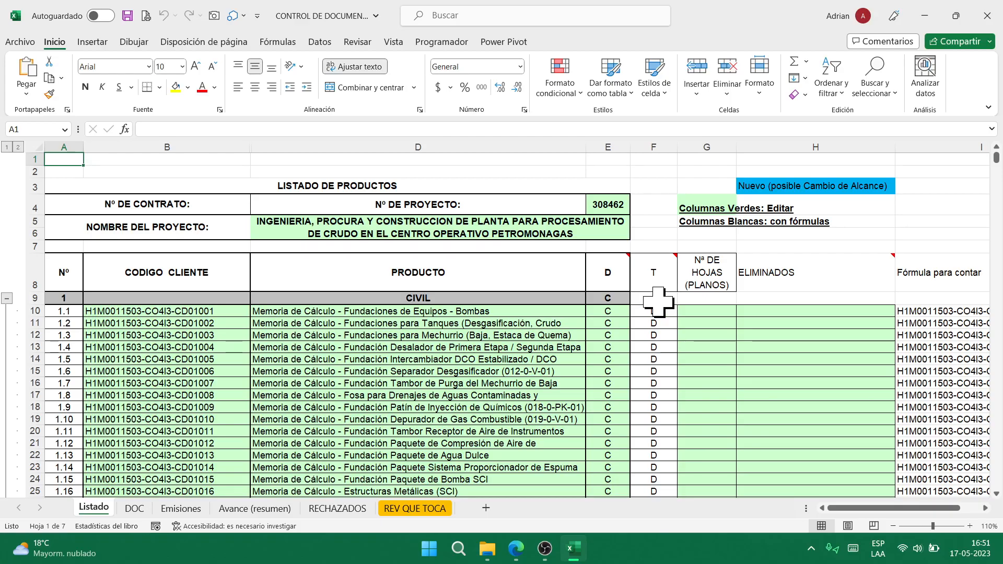
pyautogui.scroll(-20, 448, 349)
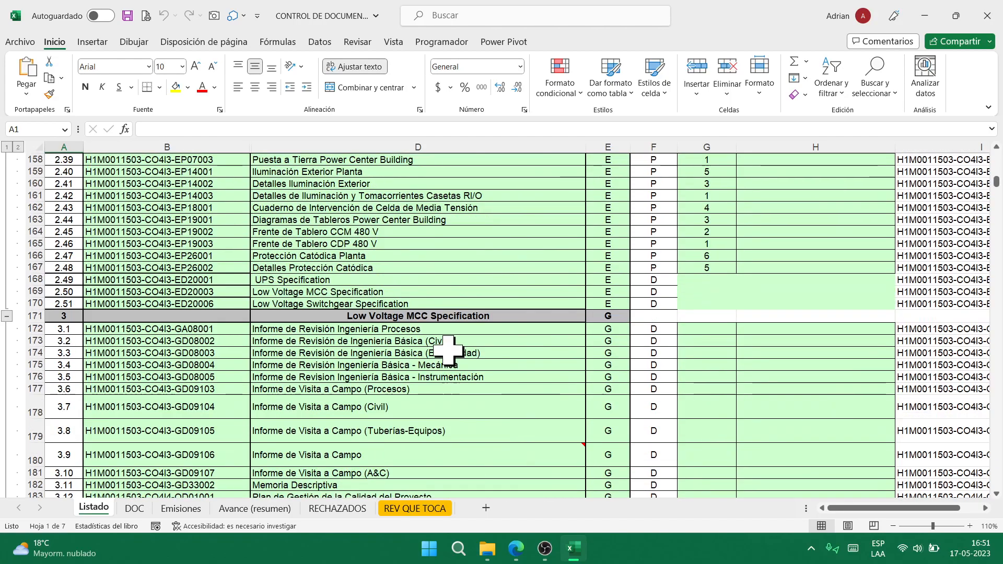
# - Review the DOC sheet and its lookup formula in C18, then move to Emisiones
pyautogui.click(135, 508)
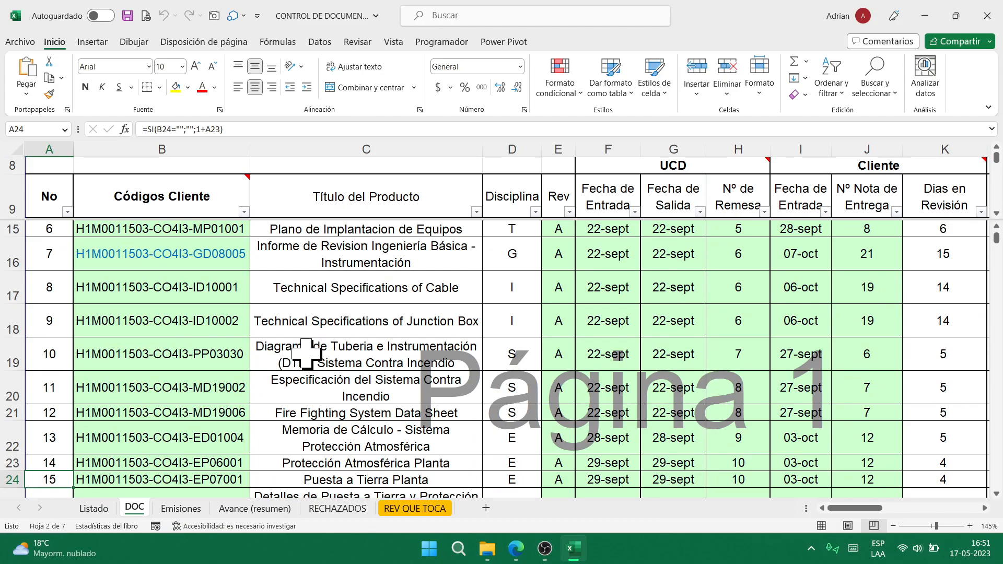
pyautogui.scroll(2, 307, 355)
pyautogui.scroll(-4, 307, 354)
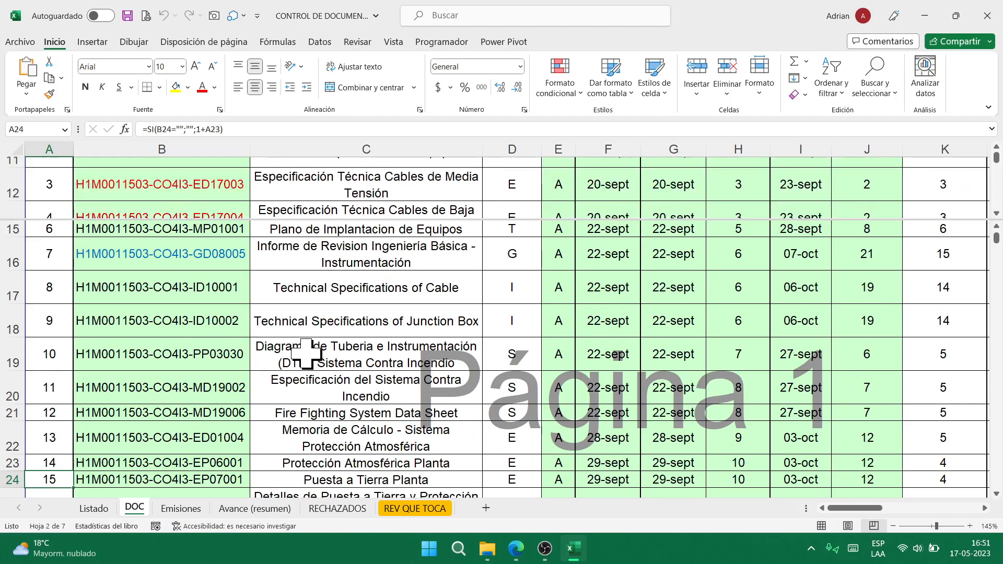
pyautogui.scroll(3, 306, 355)
pyautogui.scroll(-1, 307, 354)
pyautogui.click(279, 331)
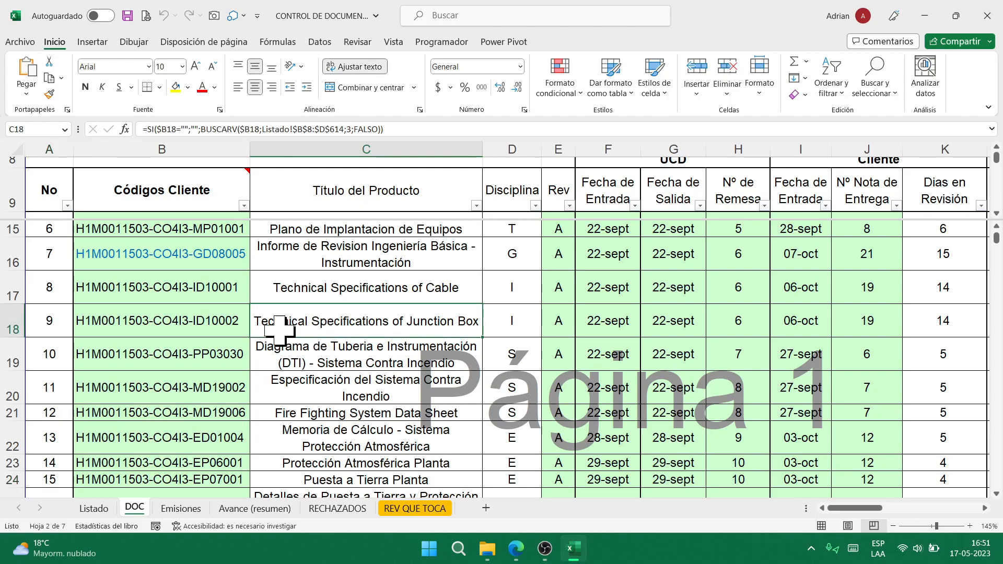
pyautogui.scroll(-17, 281, 350)
pyautogui.scroll(10, 280, 347)
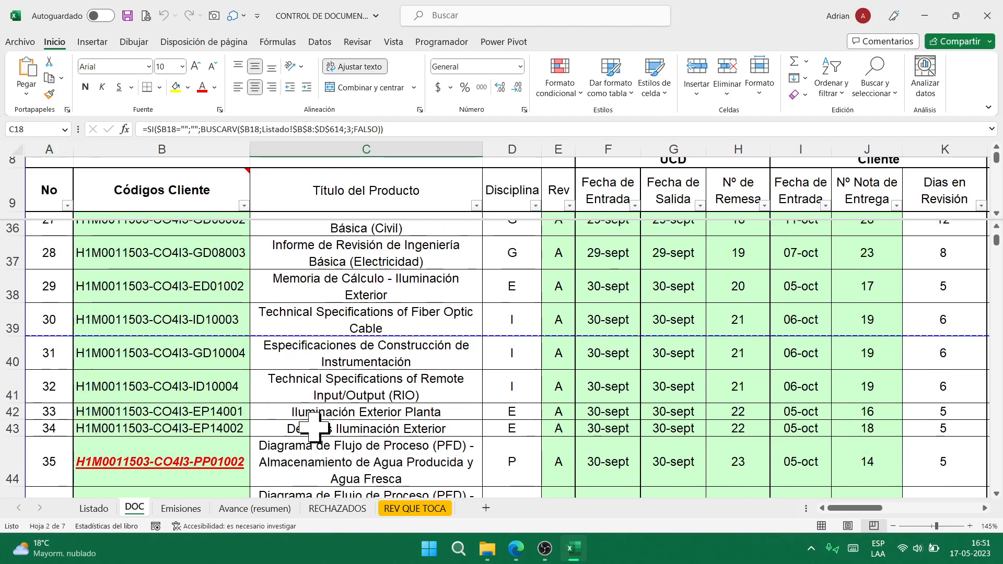
pyautogui.click(181, 509)
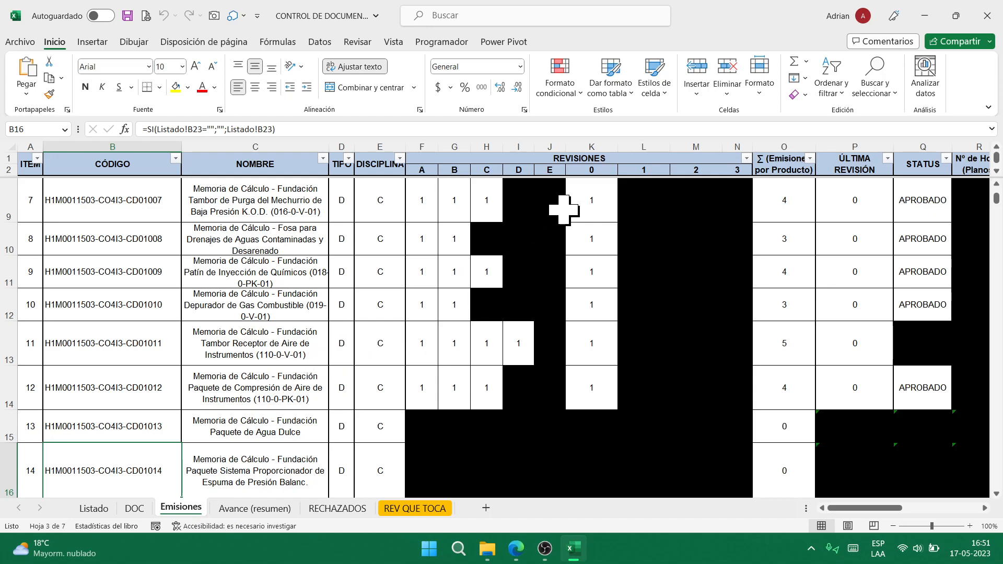
# - Check the E9 formula on Emisiones, then copy the first product code from B3
pyautogui.scroll(-3, 470, 243)
pyautogui.scroll(3, 469, 244)
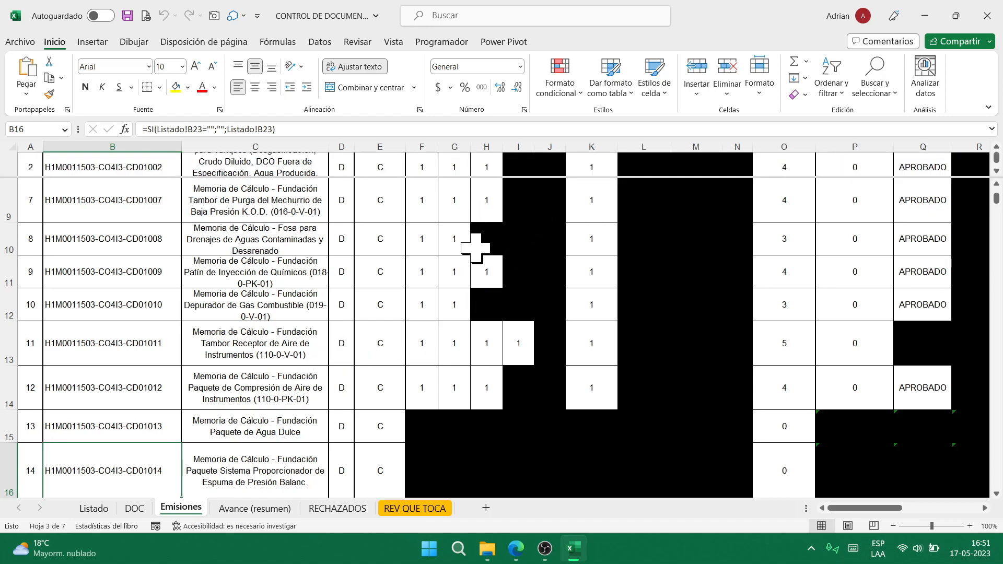
pyautogui.click(369, 218)
pyautogui.scroll(-6, 527, 303)
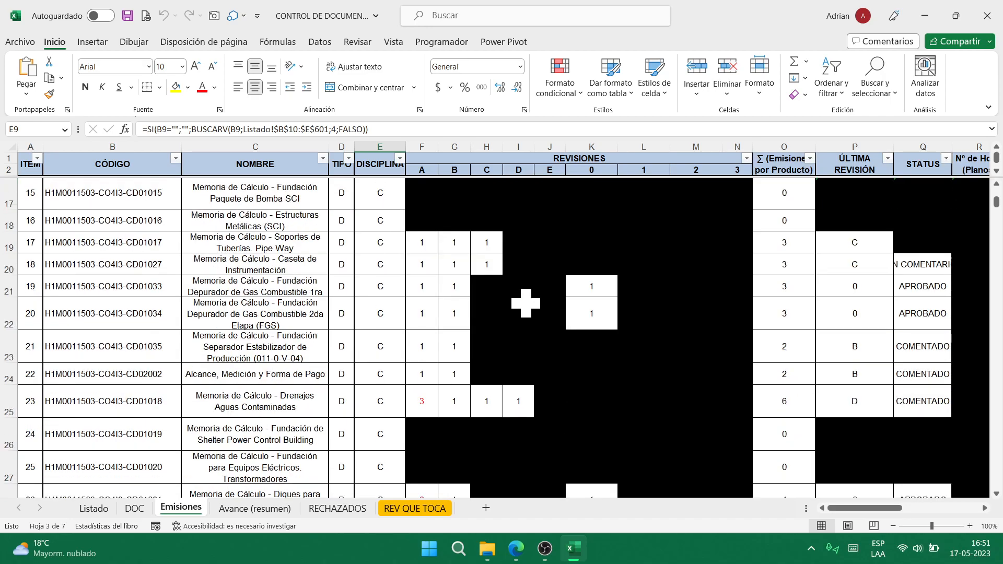
pyautogui.scroll(-4, 527, 303)
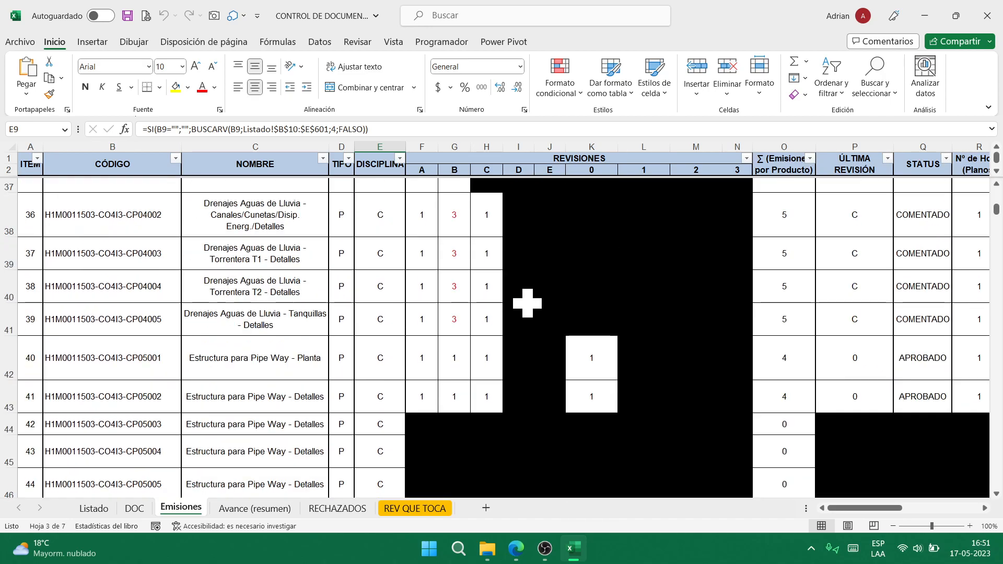
pyautogui.scroll(1, 459, 215)
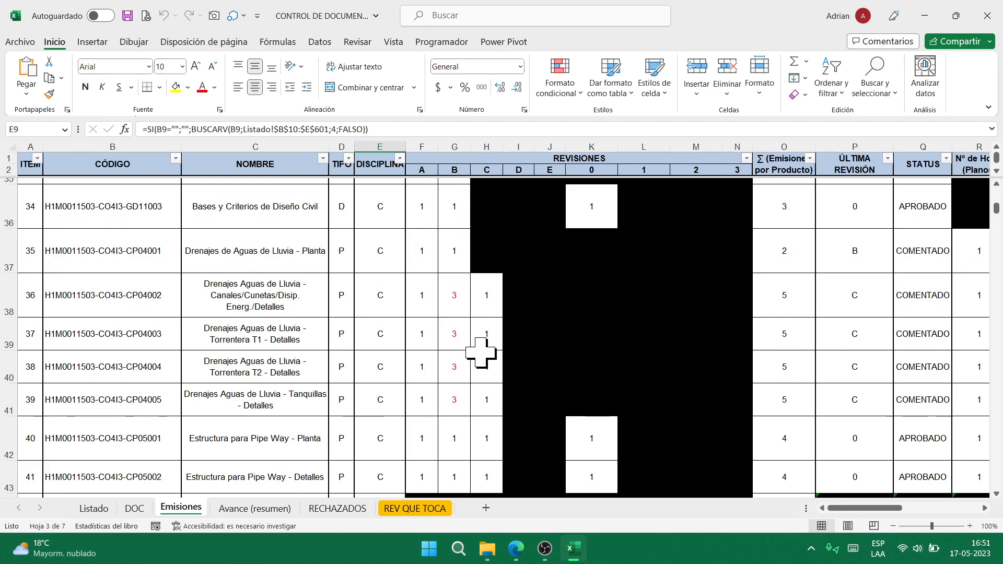
pyautogui.scroll(10, 491, 363)
pyautogui.scroll(2, 491, 364)
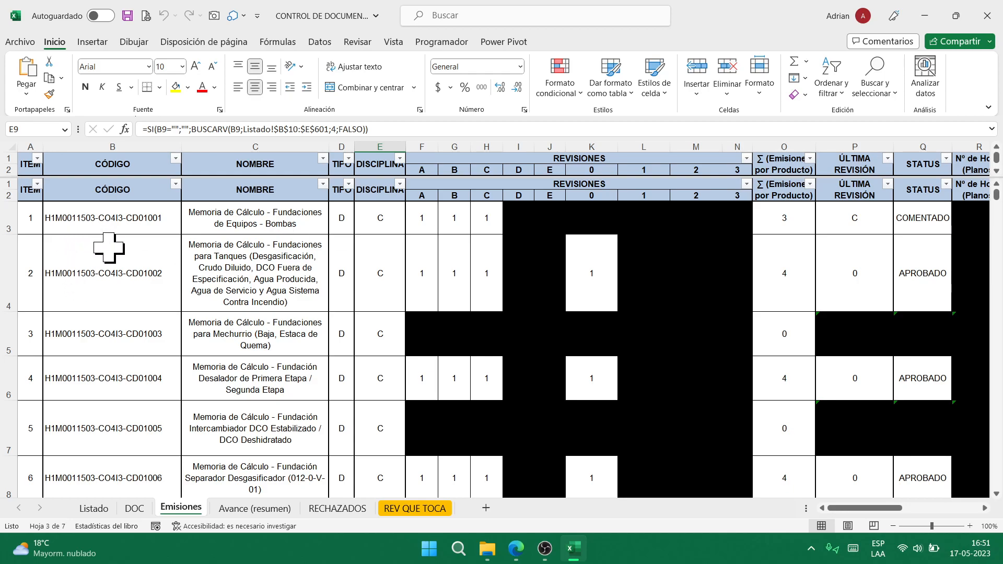
pyautogui.click(108, 216)
pyautogui.hotkey('ctrl', 'c')
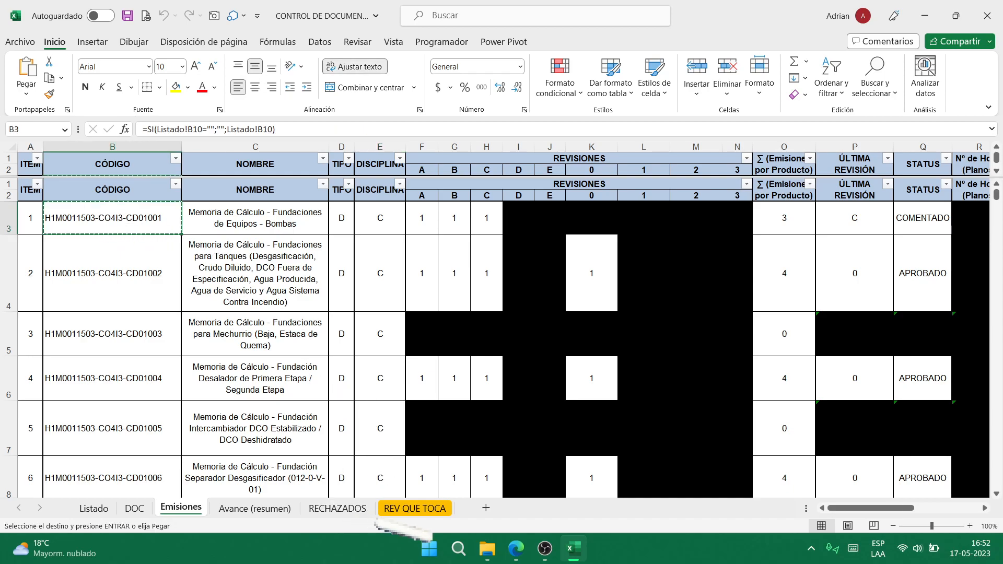
# - Show the REV QUE TOCA sheet with Excel snapped to the left half and the Meet window on the right
pyautogui.click(416, 509)
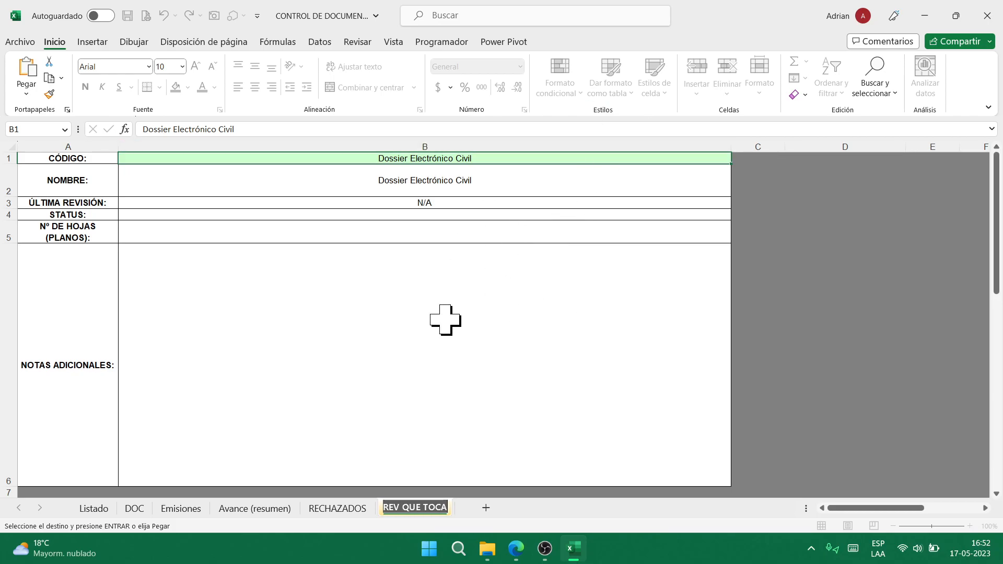
pyautogui.press('super+Left')
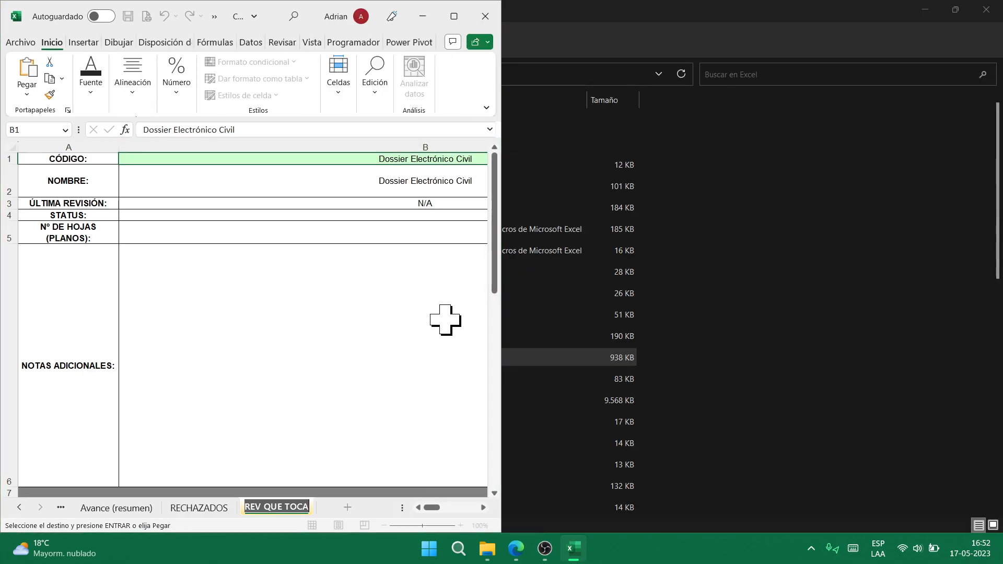
pyautogui.press('Right')
pyautogui.press('Right')
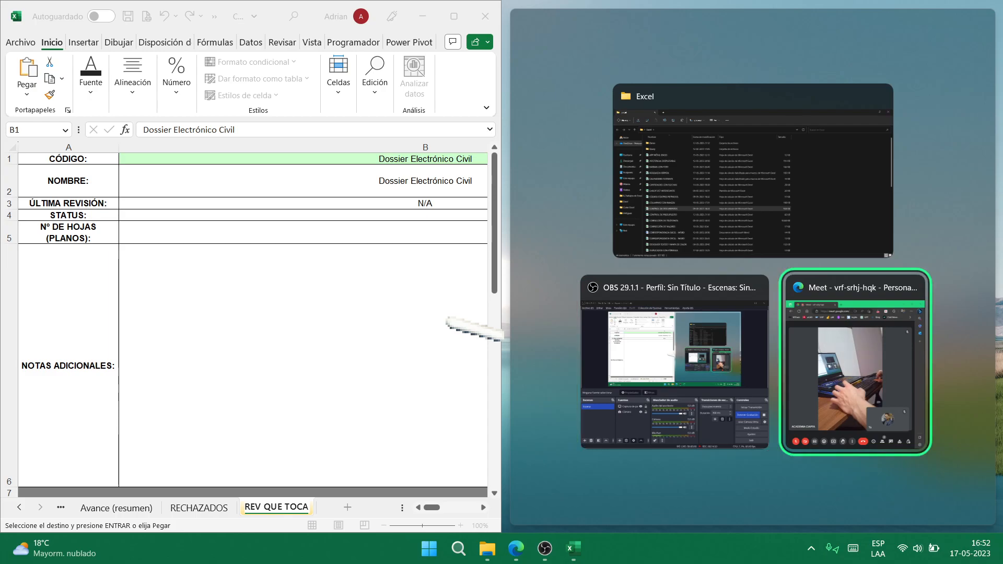
pyautogui.press('Return')
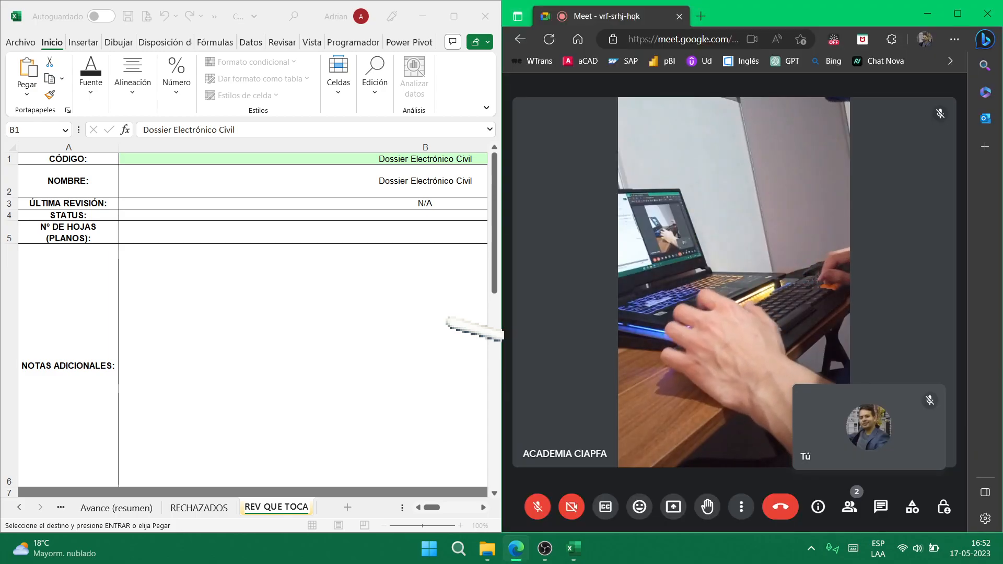
pyautogui.click(415, 160)
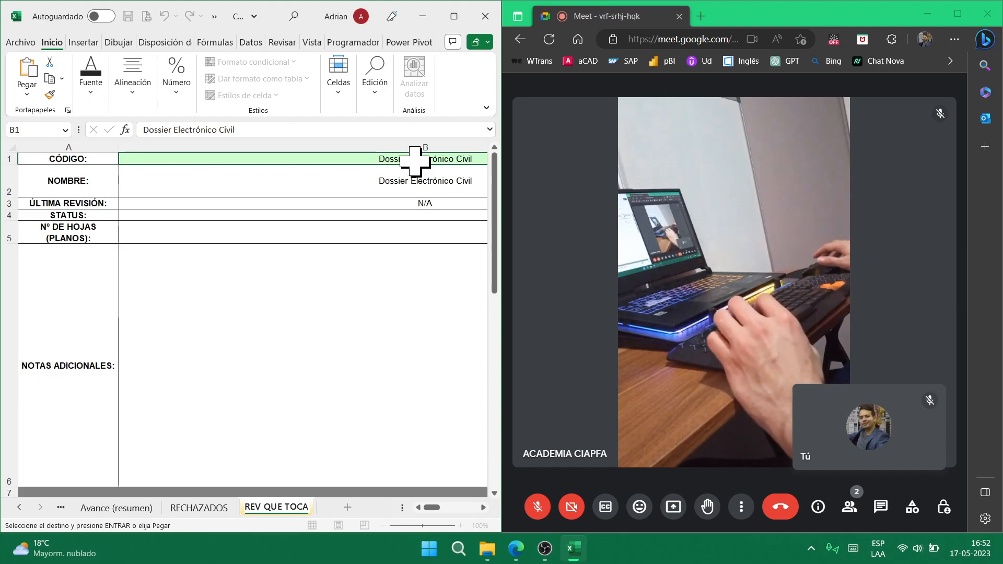
# - Copy the product code from Emisiones and paste it as values into B1 of REV QUE TOCA
pyautogui.press('F2')
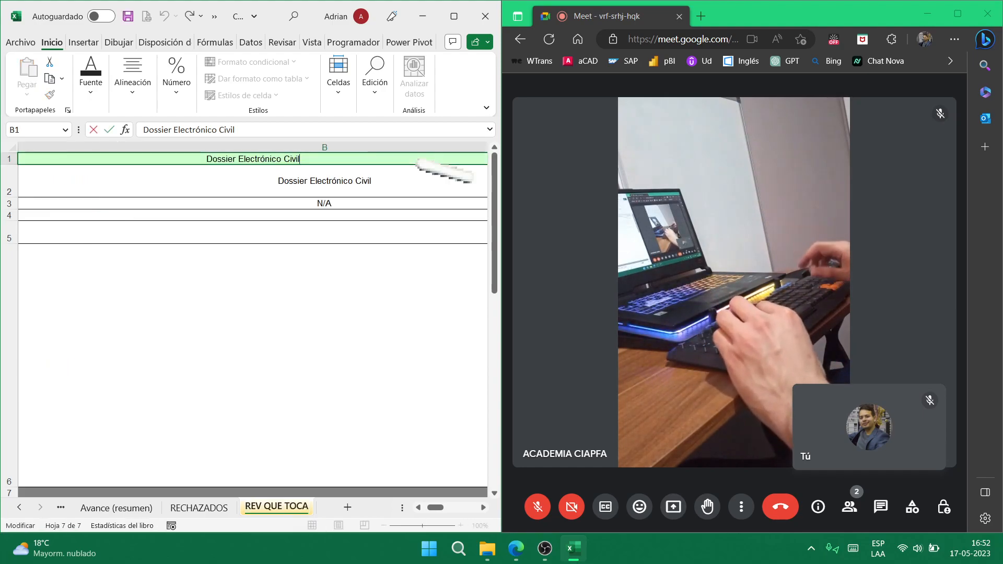
pyautogui.click(415, 162)
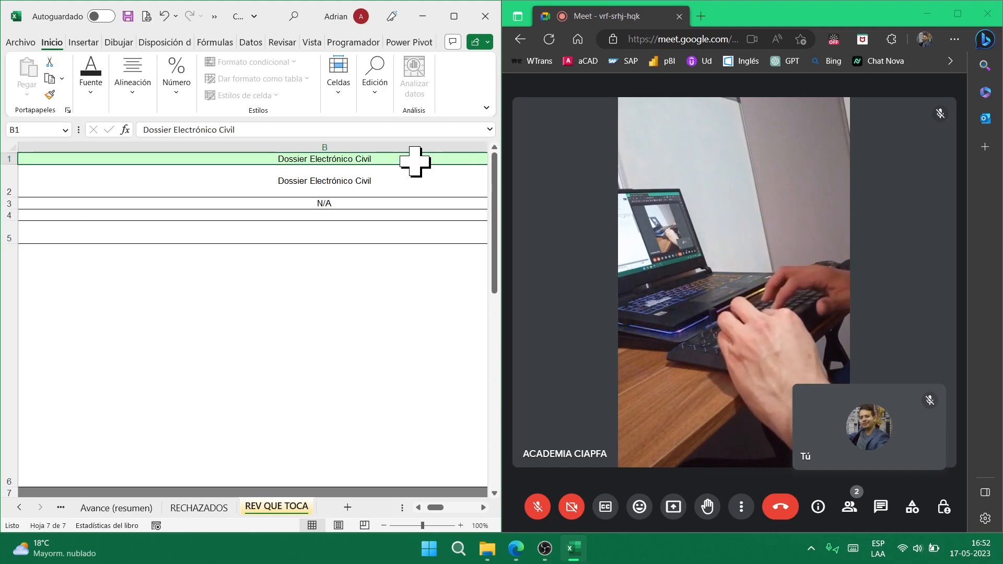
pyautogui.hotkey('ctrl', 'pageup')
pyautogui.hotkey('ctrl', 'pageup')
pyautogui.hotkey('ctrl', 'pageup')
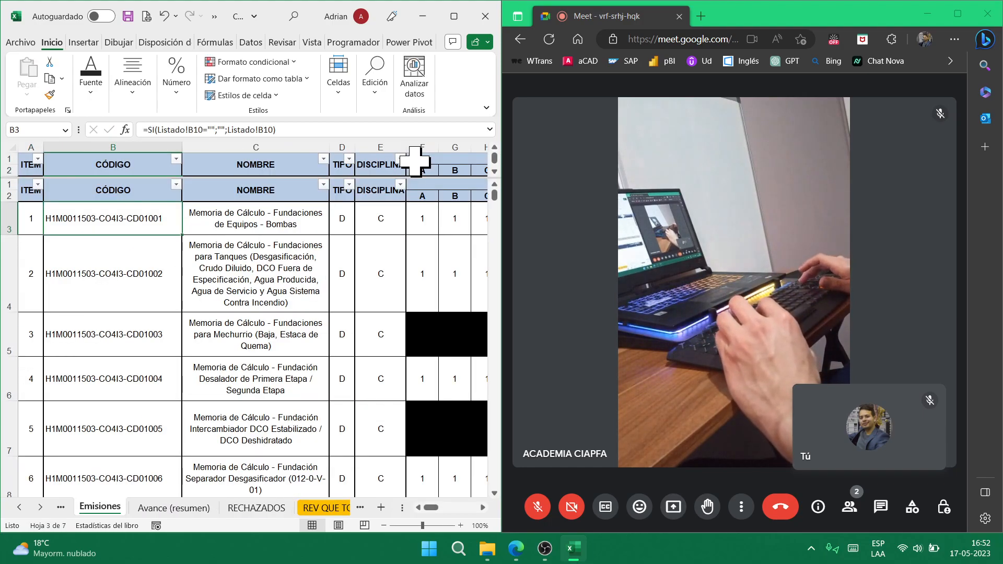
pyautogui.hotkey('ctrl', 'c')
pyautogui.hotkey('ctrl', 'pagedown')
pyautogui.hotkey('ctrl', 'pagedown')
pyautogui.hotkey('ctrl', 'pagedown')
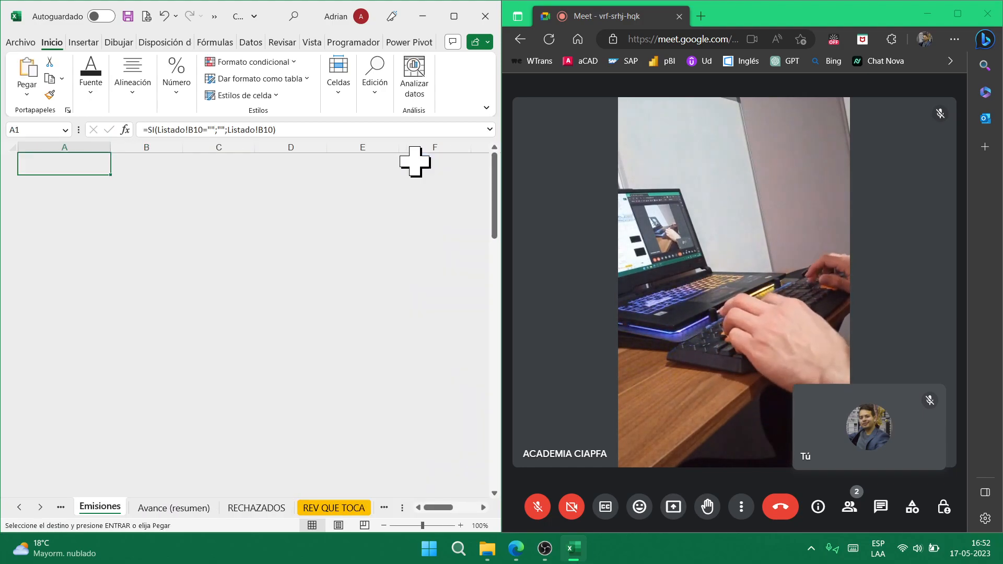
pyautogui.hotkey('ctrl', 'alt', 'v')
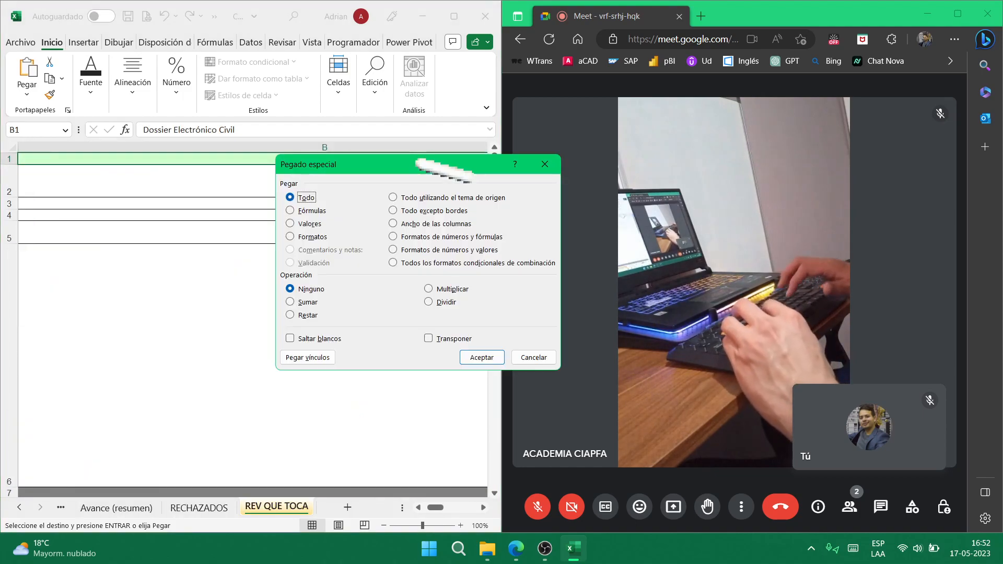
pyautogui.press('r')
pyautogui.press('Return')
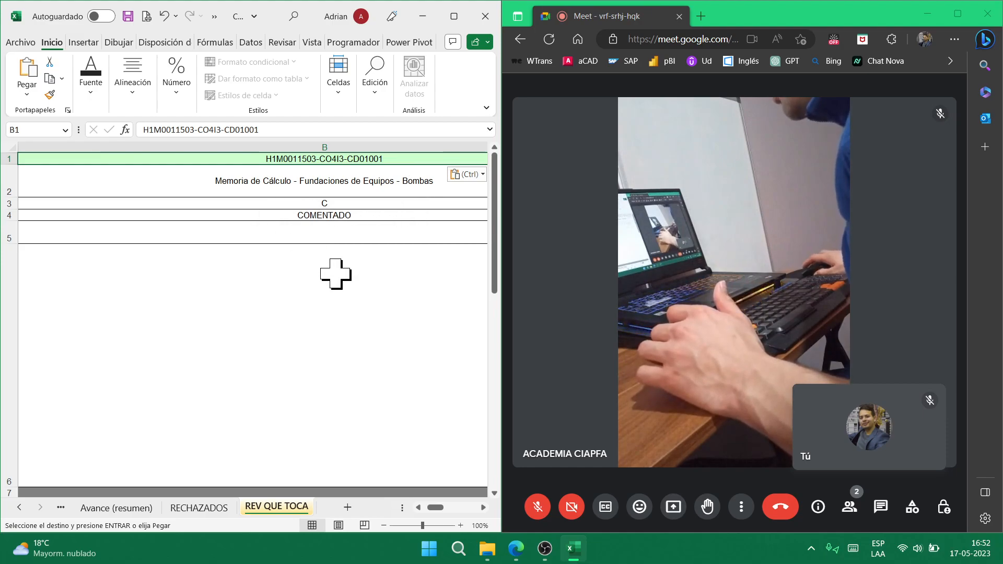
# - Scroll the sheet tabs back to Emisiones and snap the window into the top-left quarter
pyautogui.moveTo(434, 508); pyautogui.dragTo(418, 507)
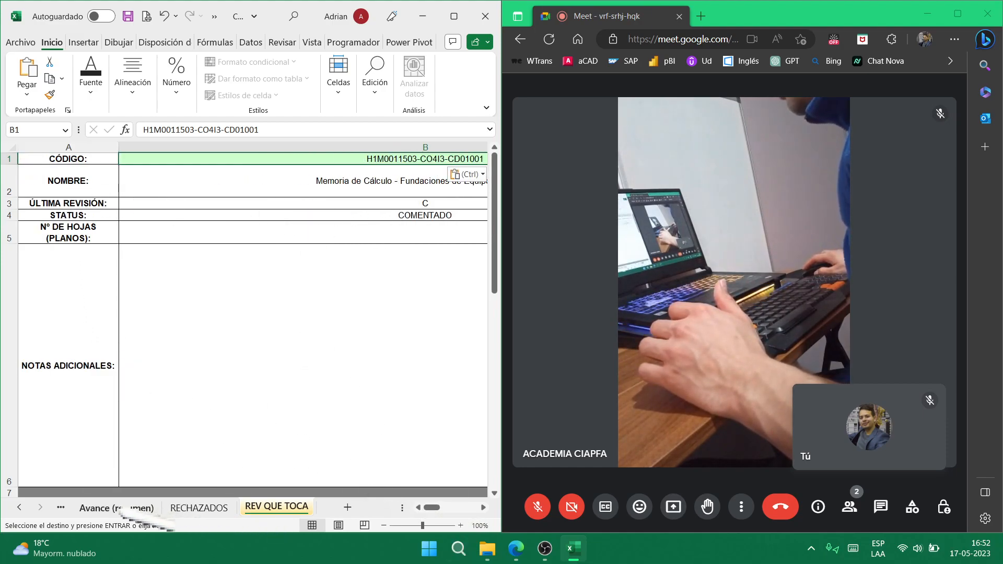
pyautogui.click(18, 508)
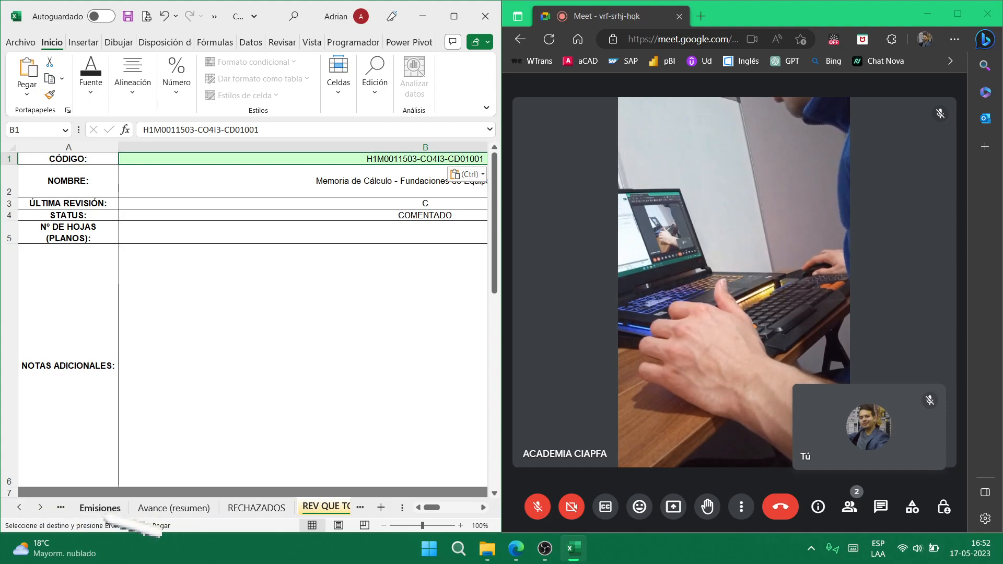
pyautogui.click(100, 507)
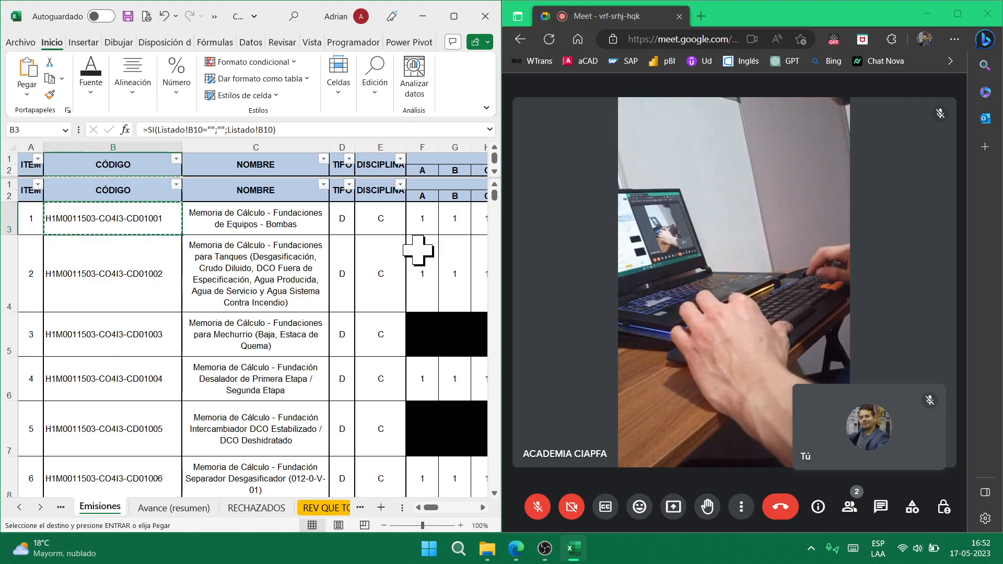
pyautogui.press('super+Up')
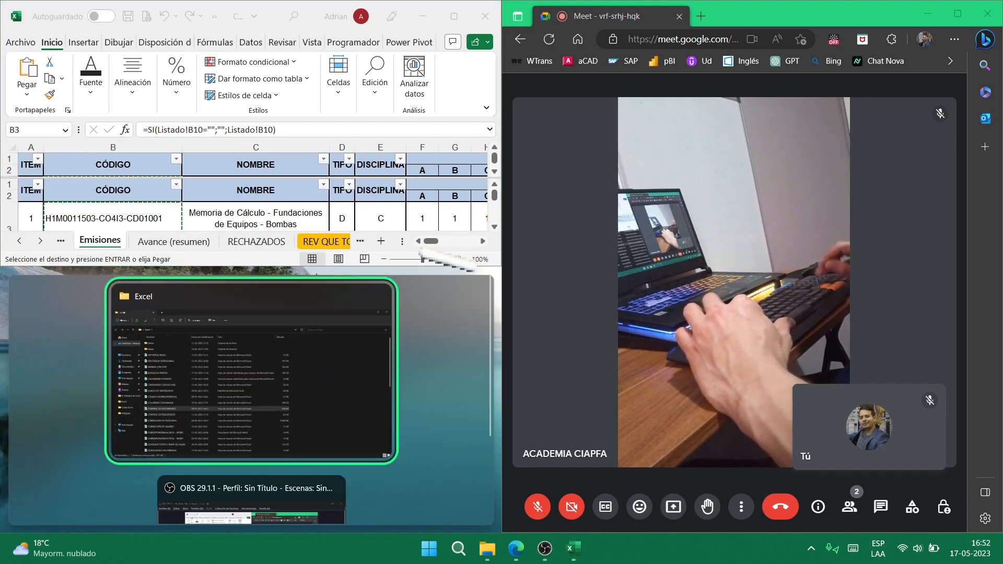
# - Maximize Excel and review the Avance (resumen) table, selecting B5, E5 and I8 and scrolling through
pyautogui.press('super+Up')
pyautogui.press('super+Up')
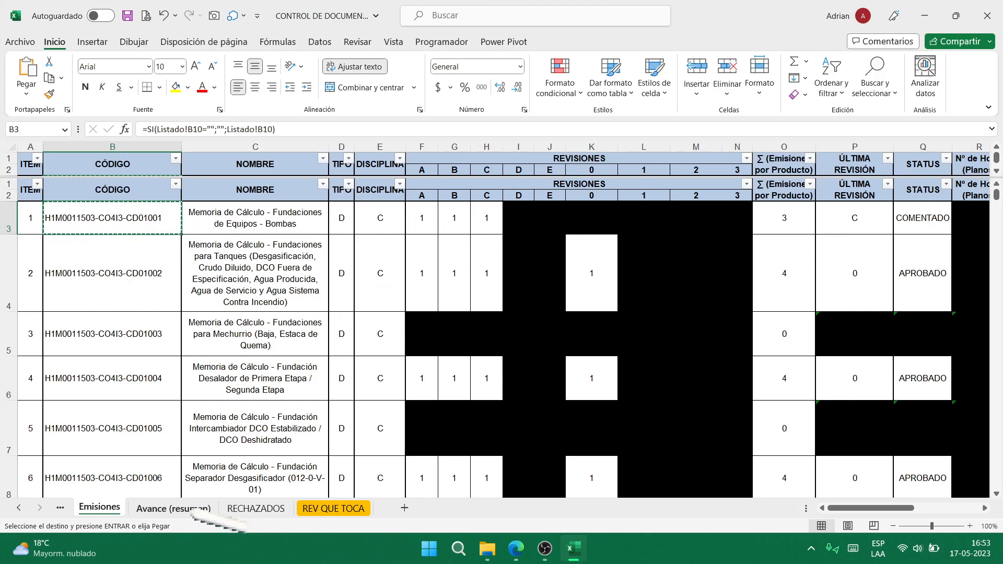
pyautogui.click(173, 508)
pyautogui.click(178, 207)
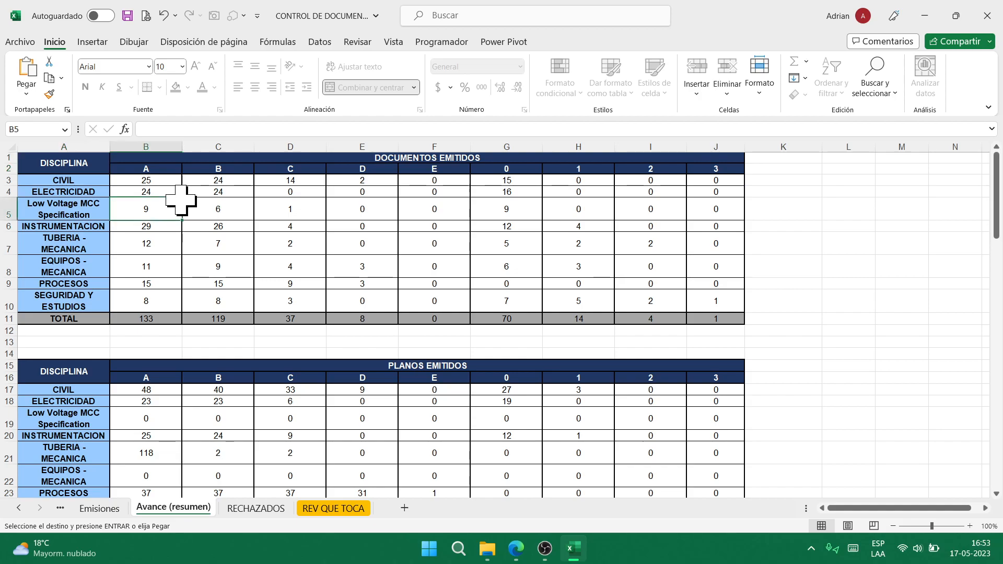
pyautogui.click(376, 208)
pyautogui.click(640, 261)
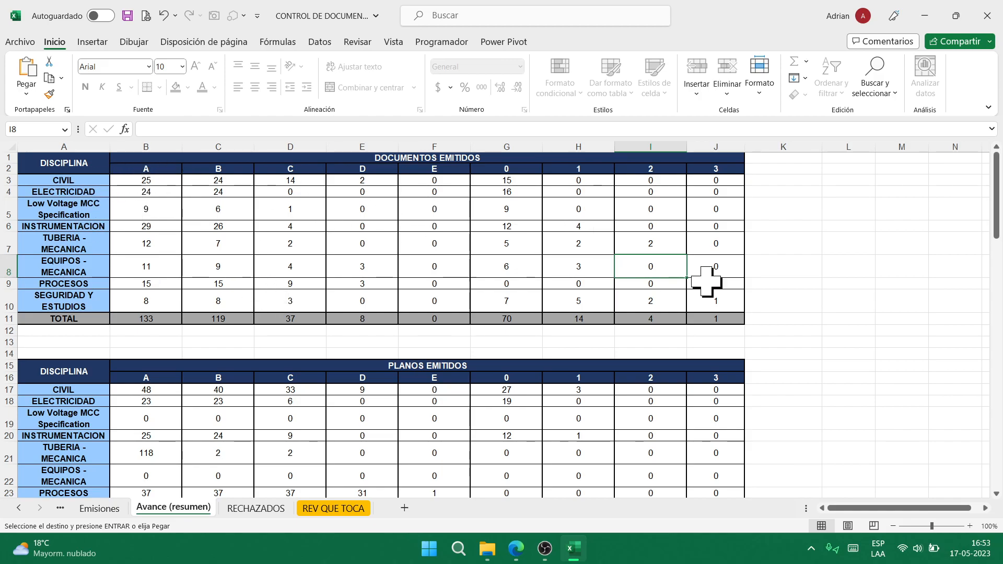
pyautogui.scroll(-6, 523, 298)
pyautogui.scroll(-5, 470, 366)
pyautogui.scroll(4, 445, 351)
pyautogui.scroll(-6, 433, 337)
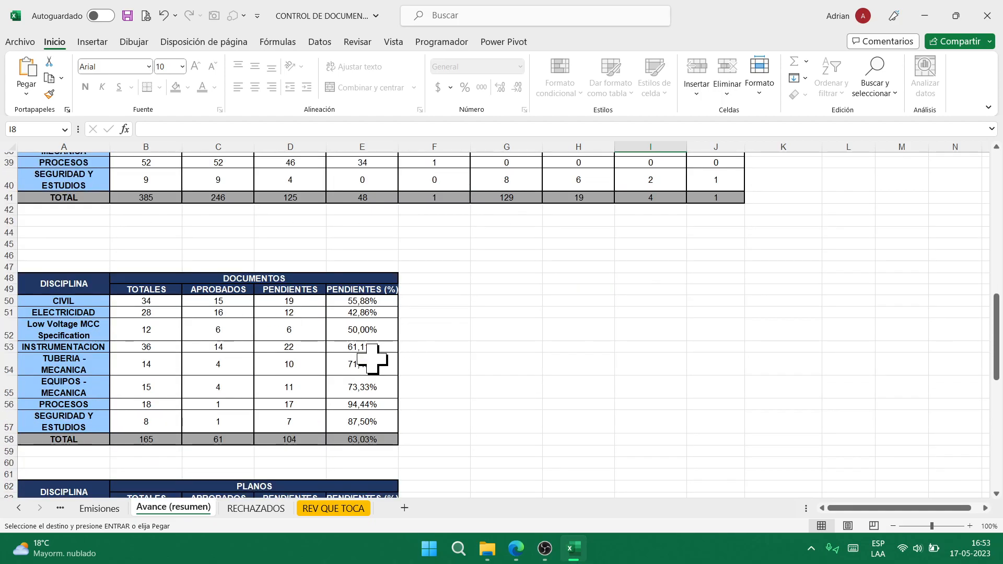
pyautogui.scroll(-4, 156, 385)
pyautogui.scroll(-2, 201, 361)
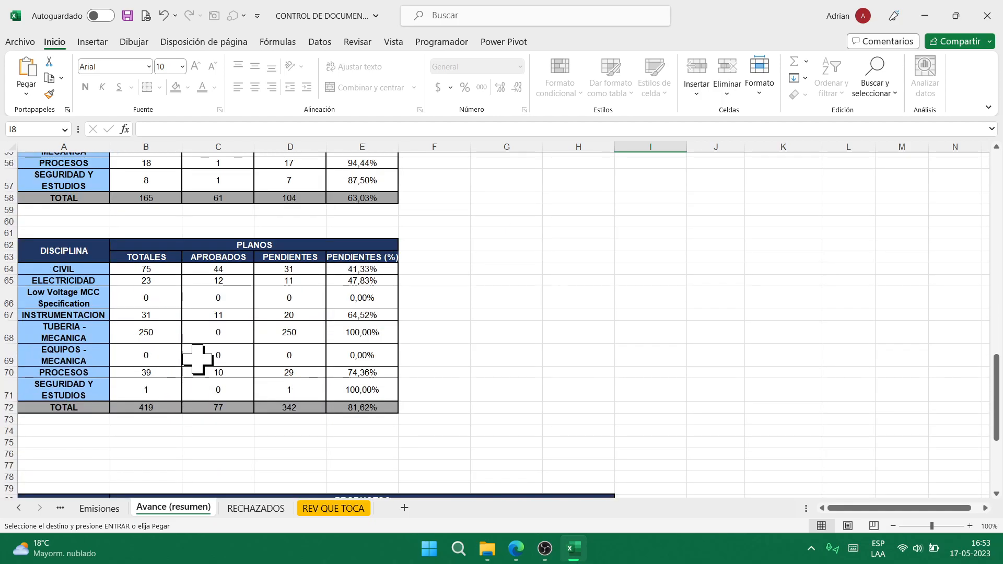
pyautogui.scroll(-5, 209, 429)
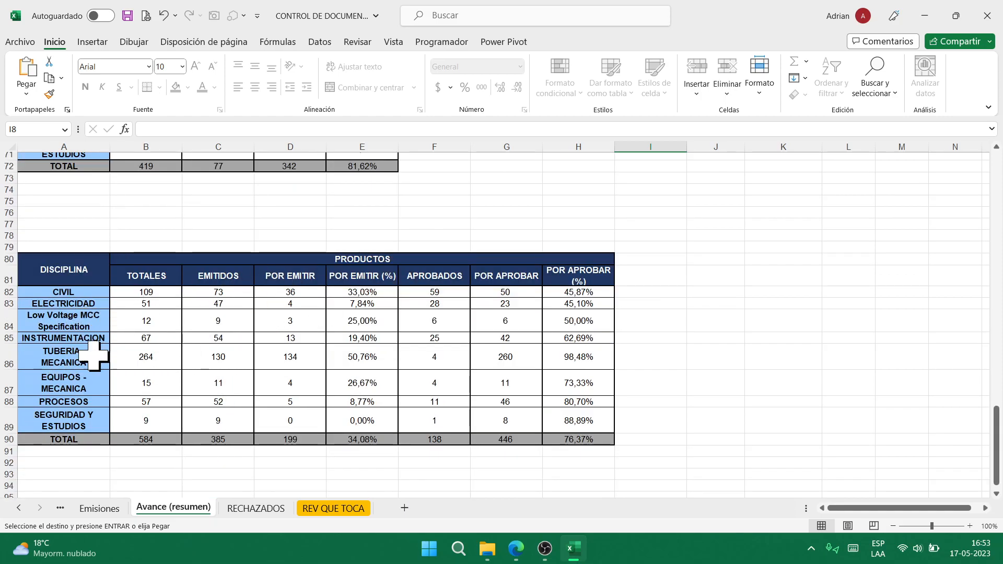
# - Scroll through the RECHAZADOS sheet, then close the workbook without saving
pyautogui.click(256, 509)
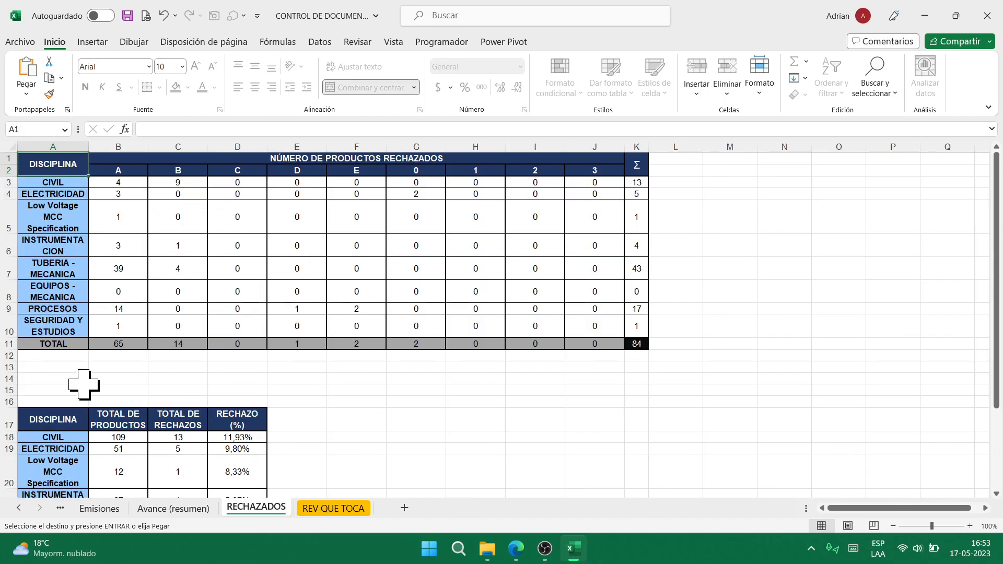
pyautogui.scroll(-8, 190, 416)
pyautogui.scroll(8, 209, 434)
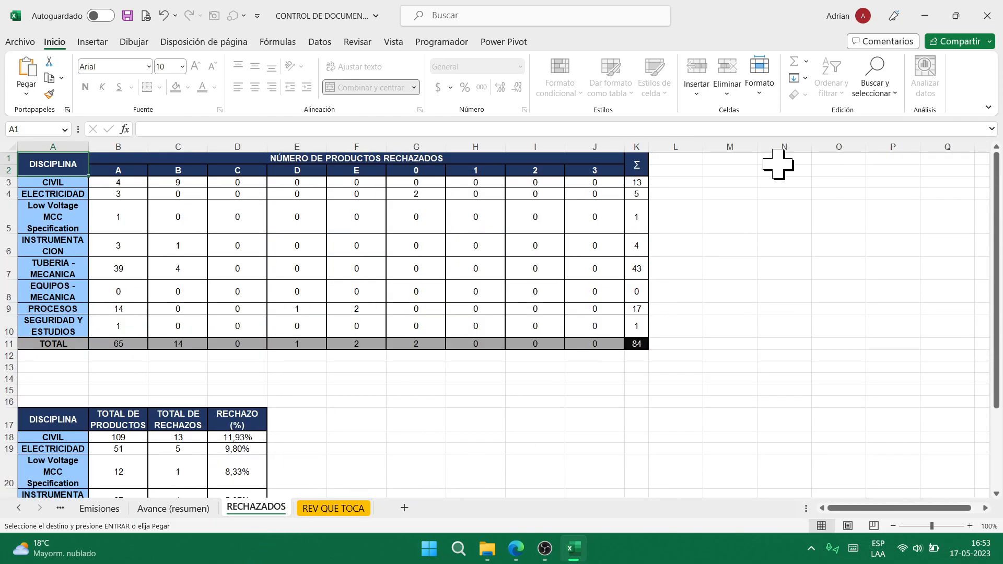
pyautogui.click(987, 16)
pyautogui.click(515, 291)
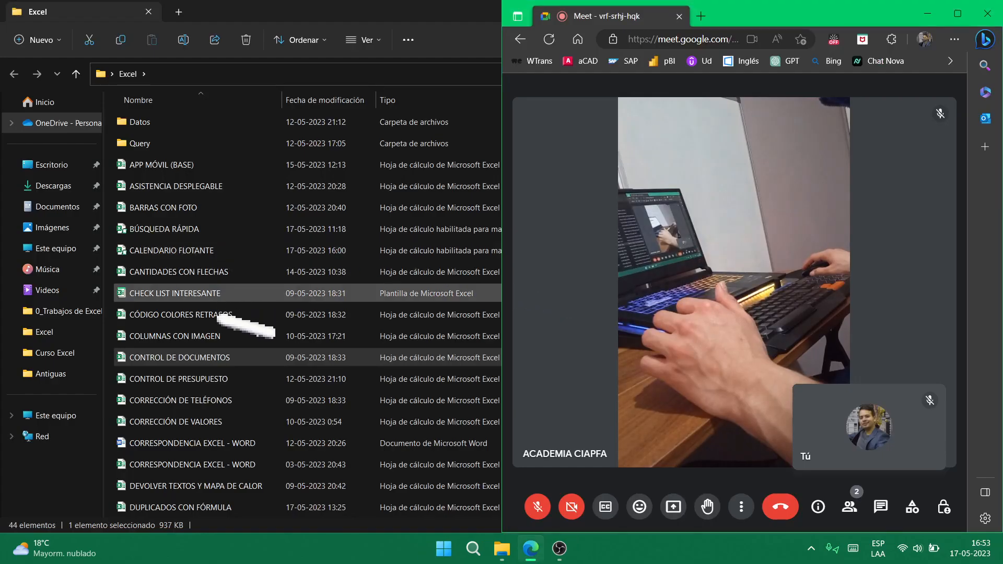
# - Open CONTROL DE PRESUPUESTO from File Explorer and select cell L11 on its RESUMEN sheet
pyautogui.click(223, 382)
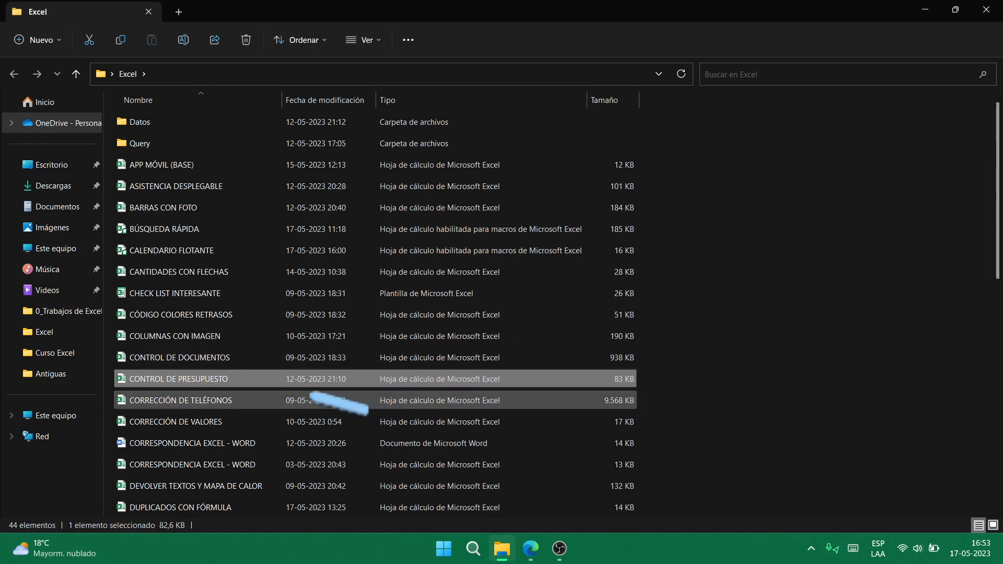
pyautogui.doubleClick(308, 385)
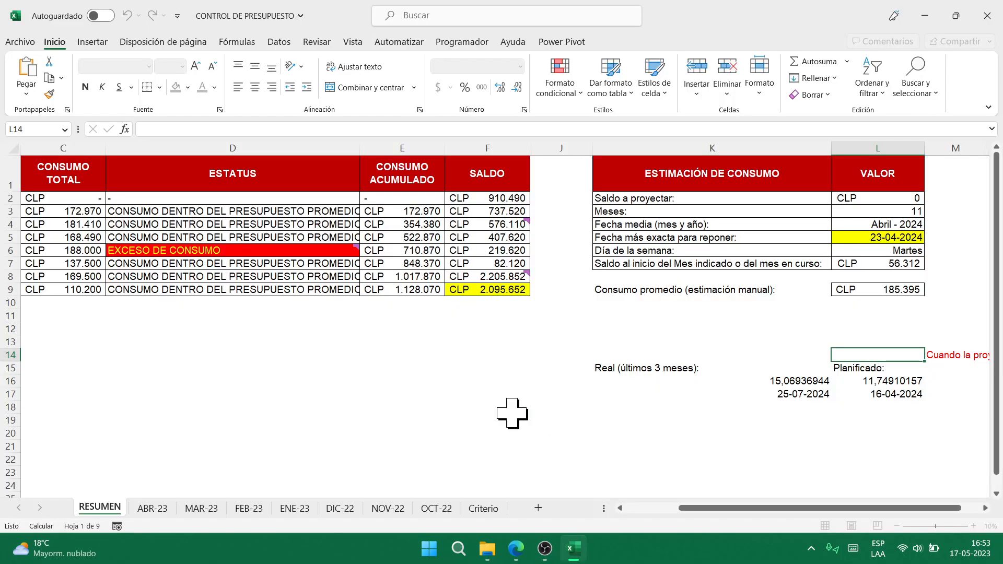
pyautogui.click(872, 315)
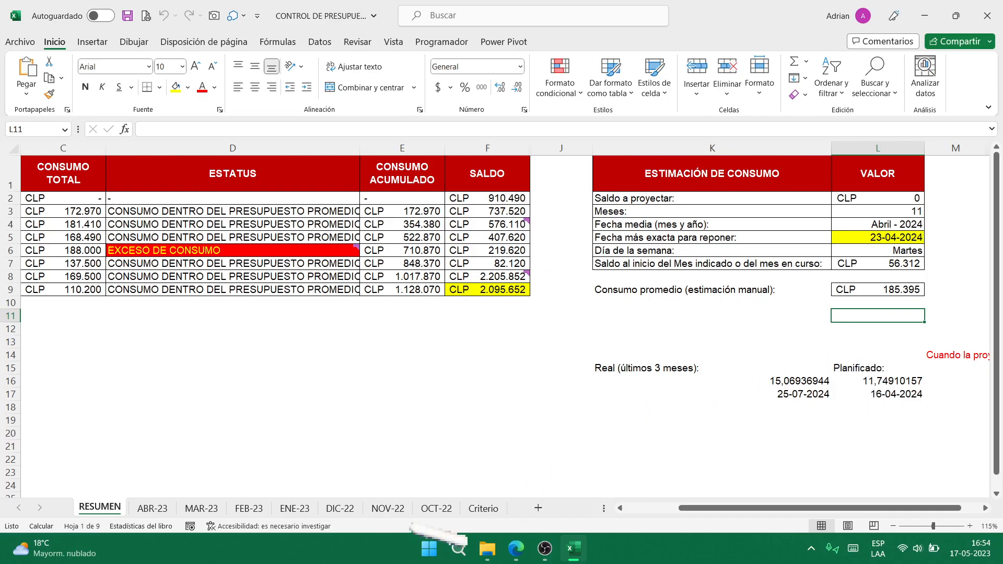
# - View the OCT-22 and Criterio sheets, briefly checking the taskbar calendar and File Explorer
pyautogui.click(436, 509)
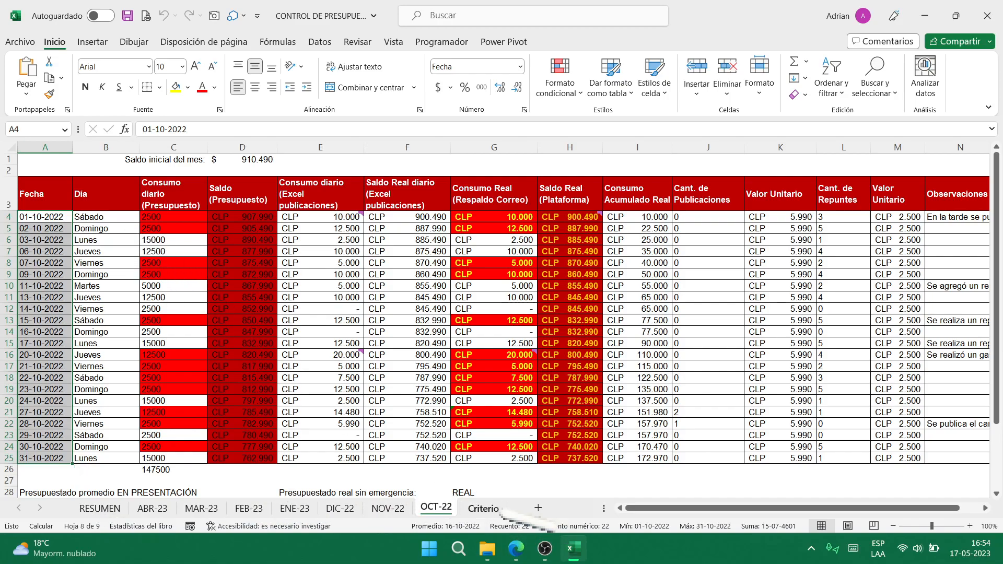
pyautogui.click(485, 508)
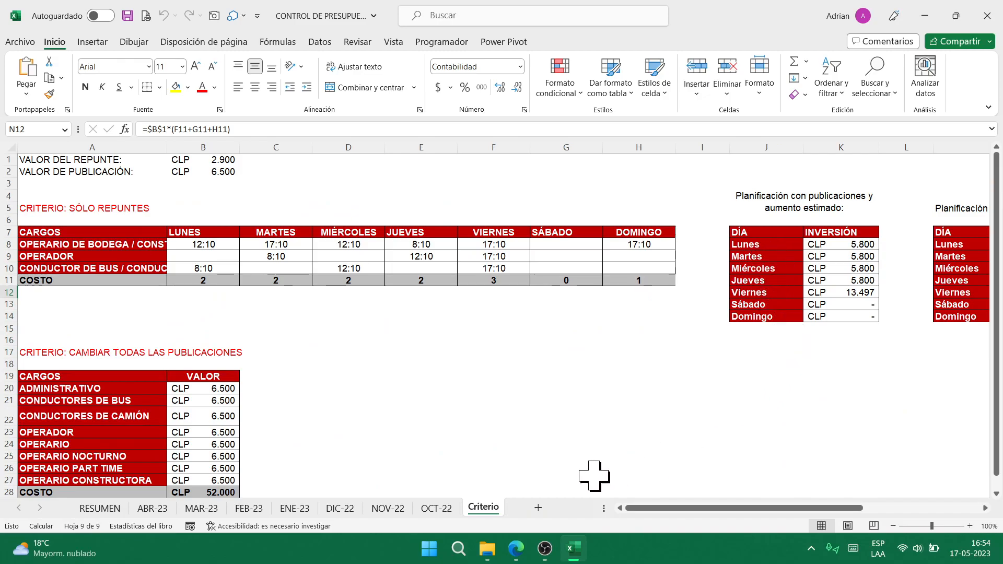
pyautogui.click(972, 555)
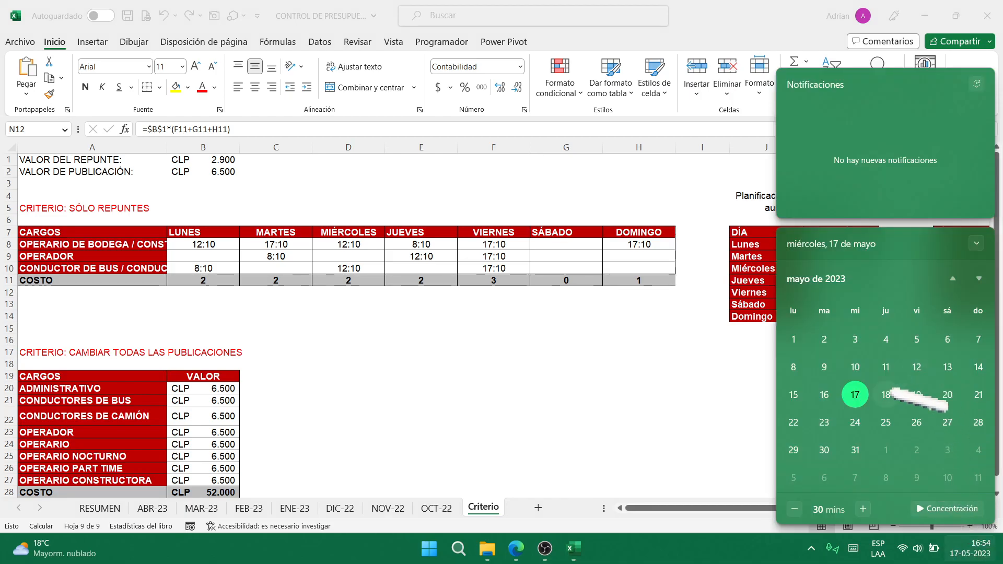
pyautogui.click(708, 332)
pyautogui.click(487, 548)
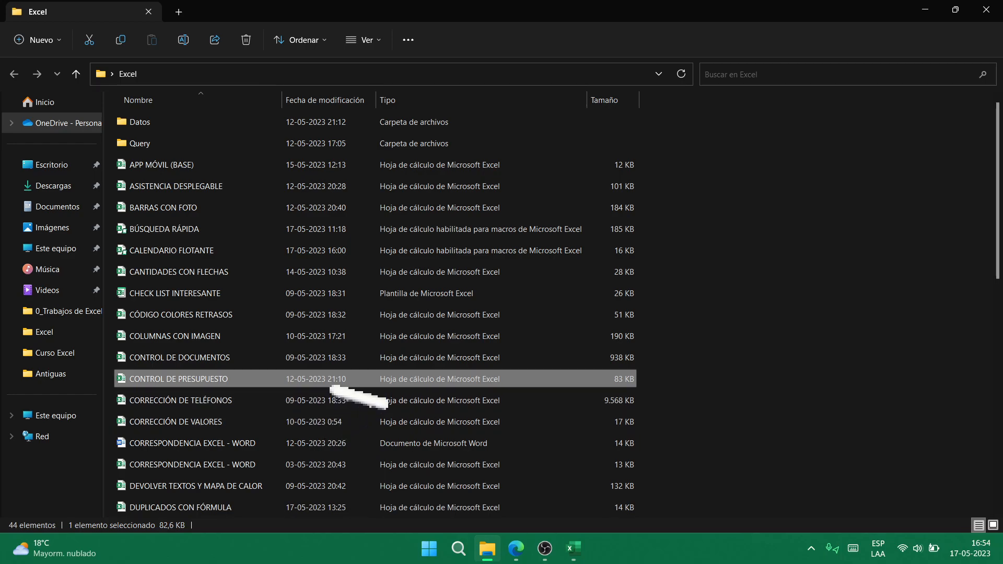
pyautogui.click(573, 549)
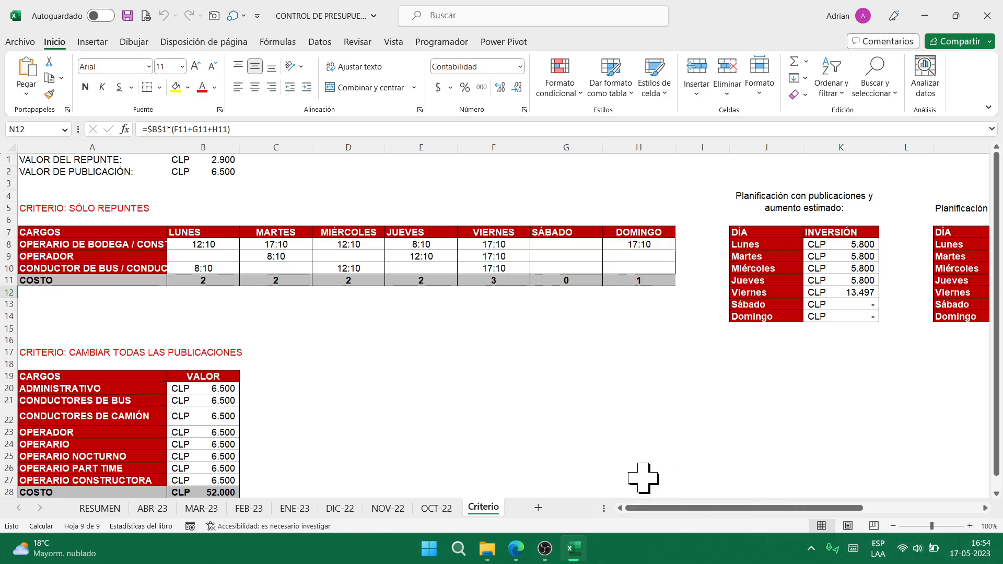
# - Back on RESUMEN, confirm calculation is Manual under Fórmulas, then move the selection to AA8
pyautogui.click(107, 508)
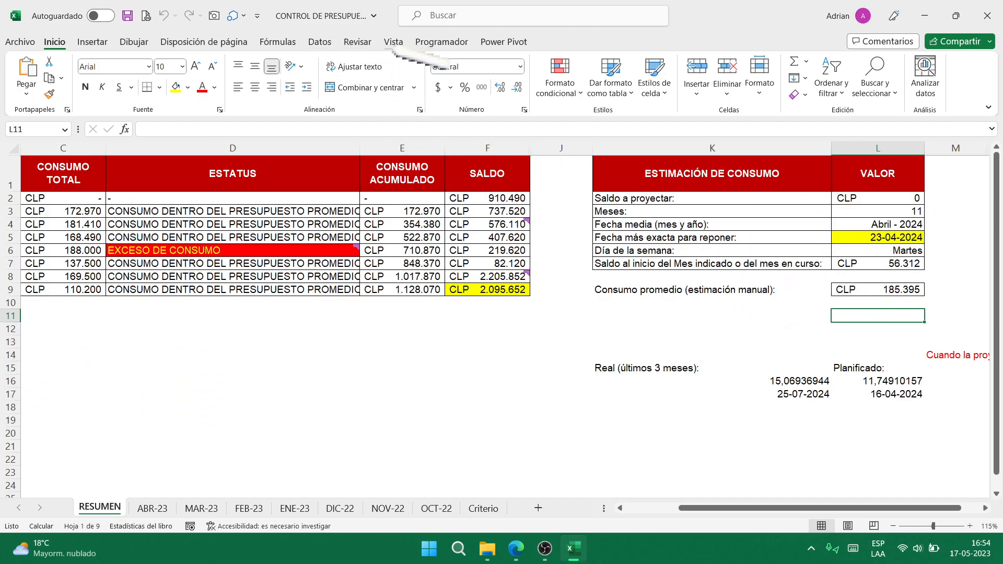
pyautogui.click(276, 42)
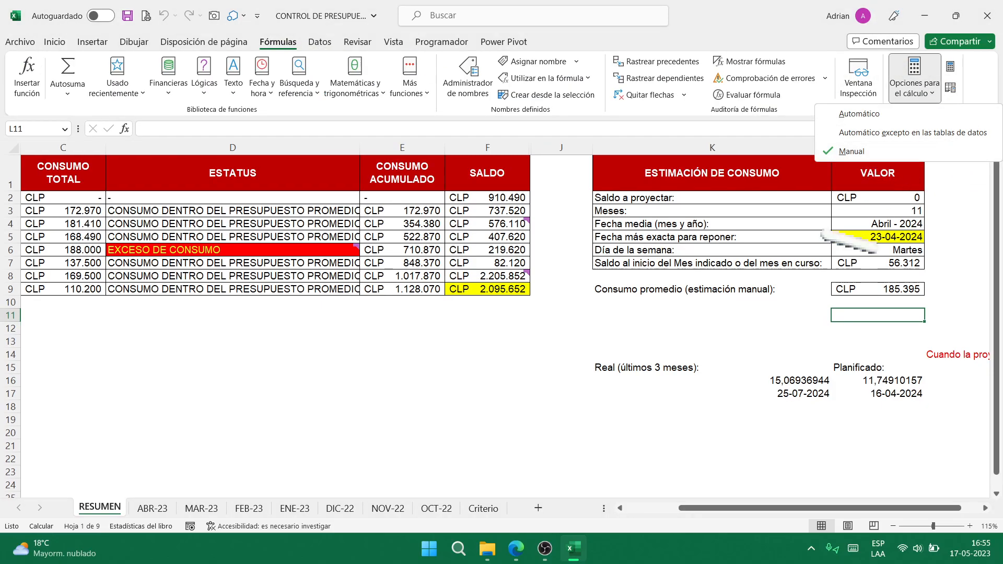
pyautogui.click(862, 316)
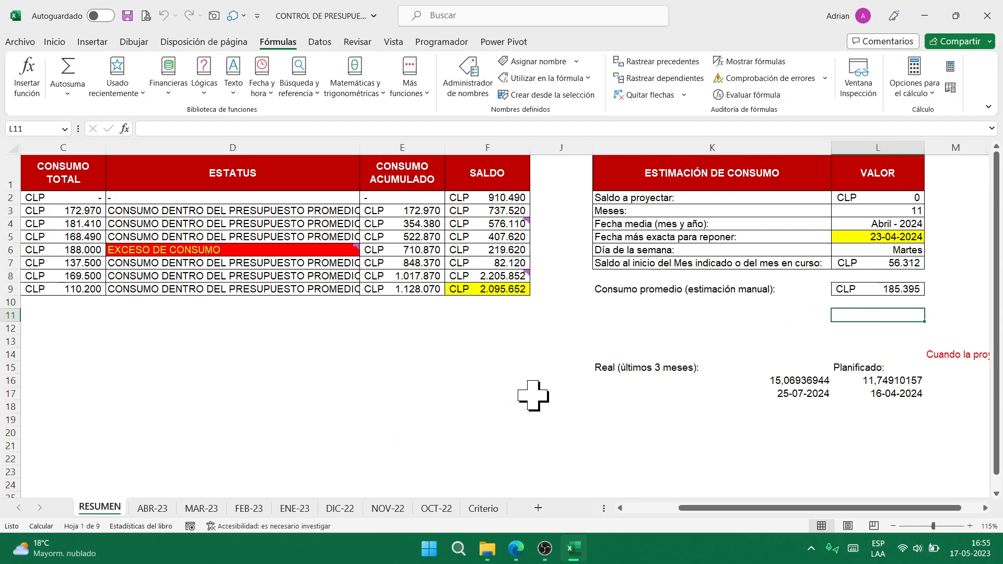
pyautogui.press('Right')
pyautogui.press('Right')
pyautogui.press('Right')
pyautogui.press('Up')
pyautogui.press('Up')
pyautogui.press('Up')
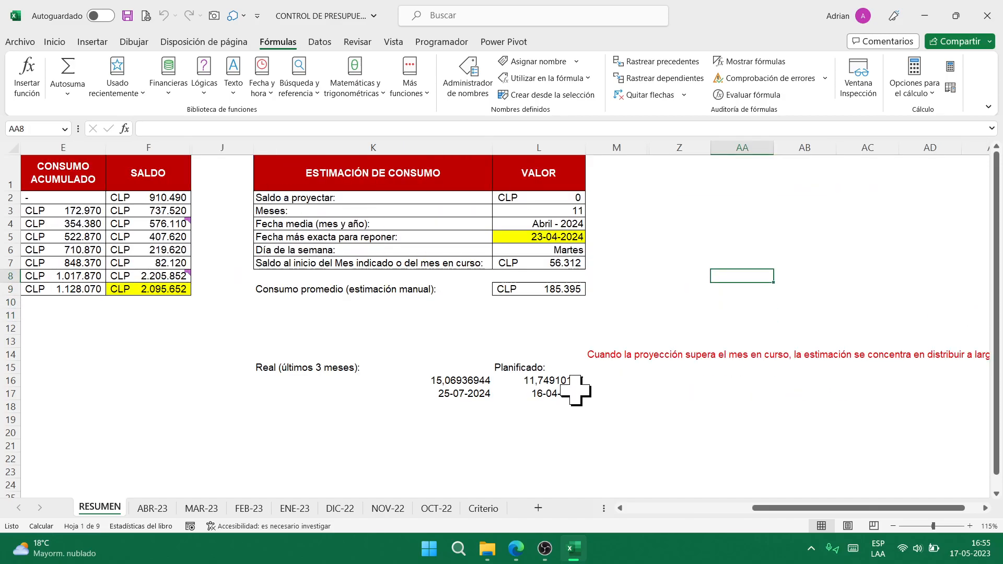
pyautogui.moveTo(640, 148); pyautogui.dragTo(665, 137)
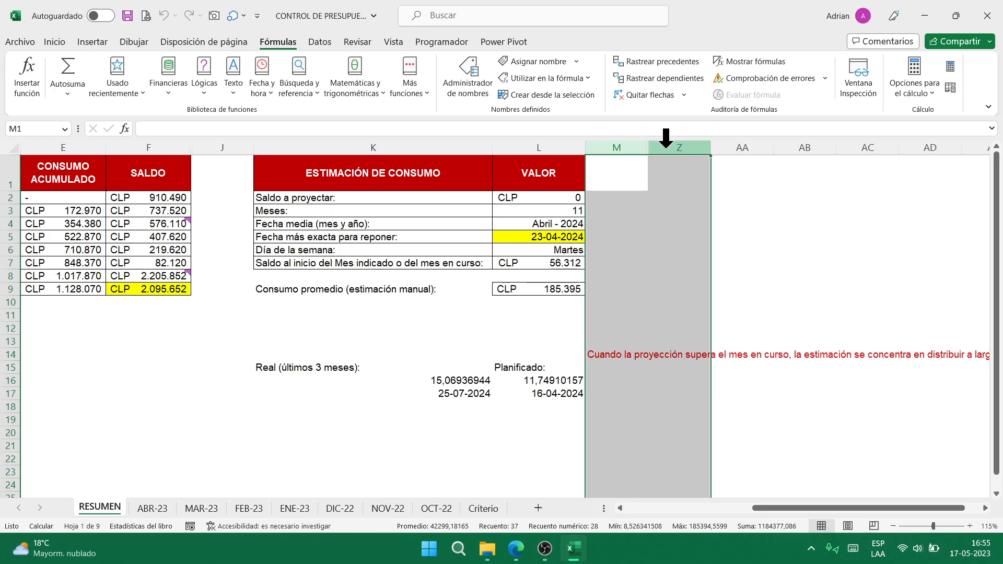
pyautogui.hotkey('ctrl', 'shift', '0')
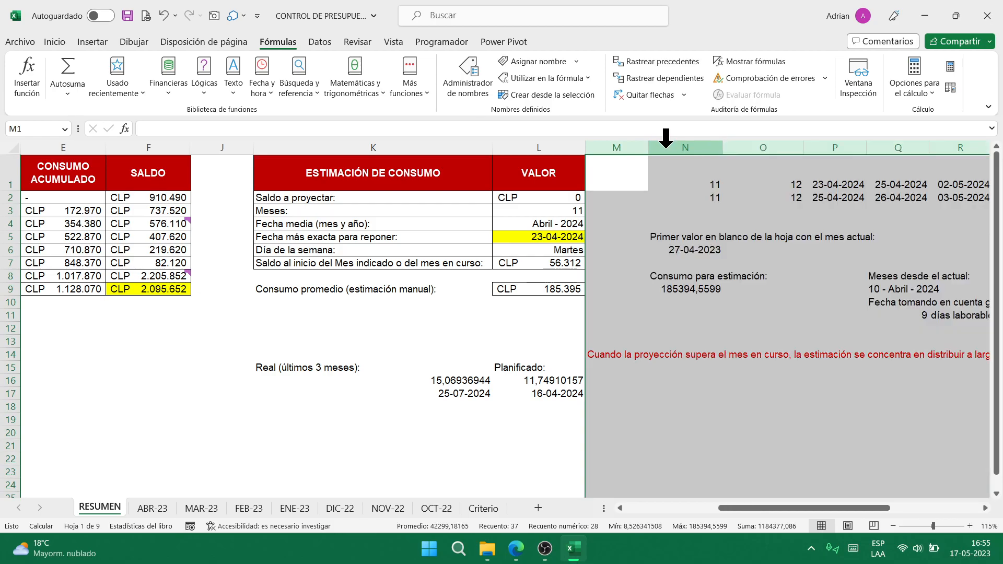
pyautogui.click(692, 168)
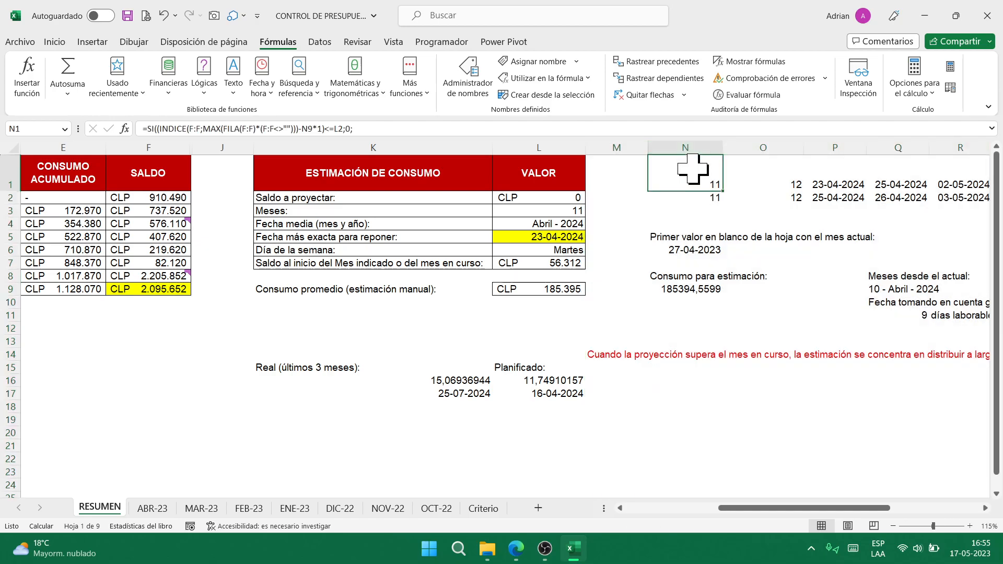
pyautogui.hotkey('ctrl', 'shift', 'u')
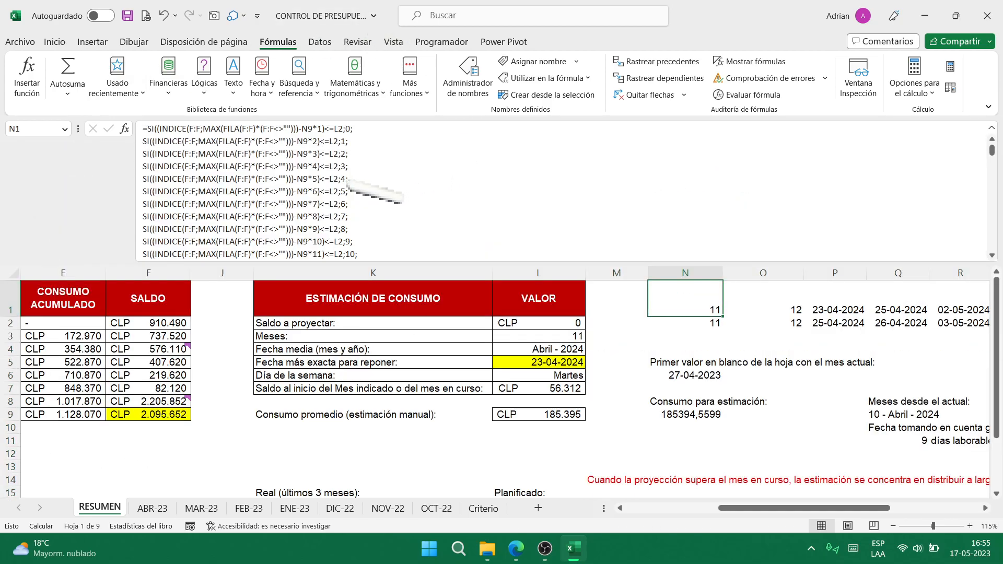
pyautogui.scroll(-13, 366, 188)
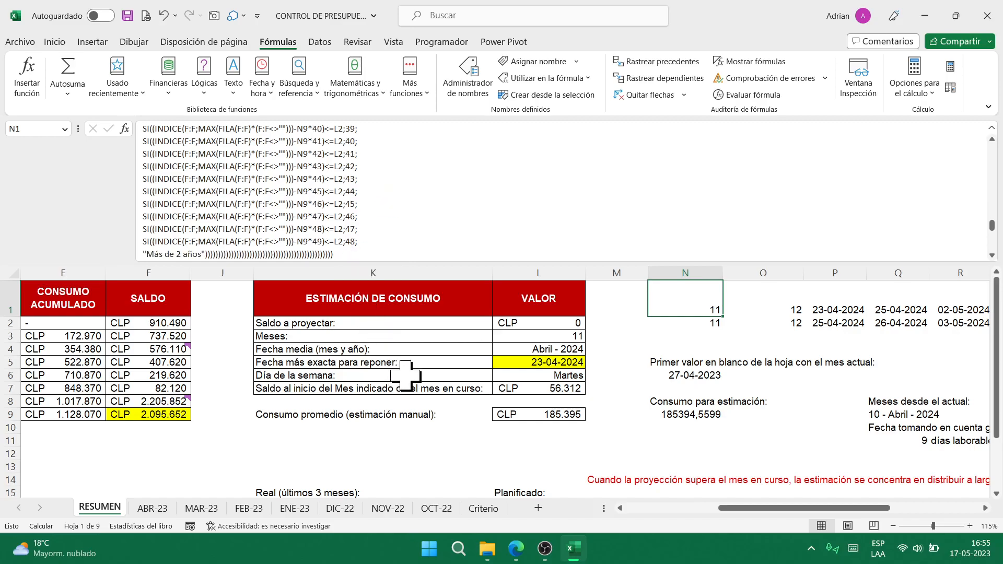
pyautogui.press('Right')
pyautogui.press('Right')
pyautogui.press('Right')
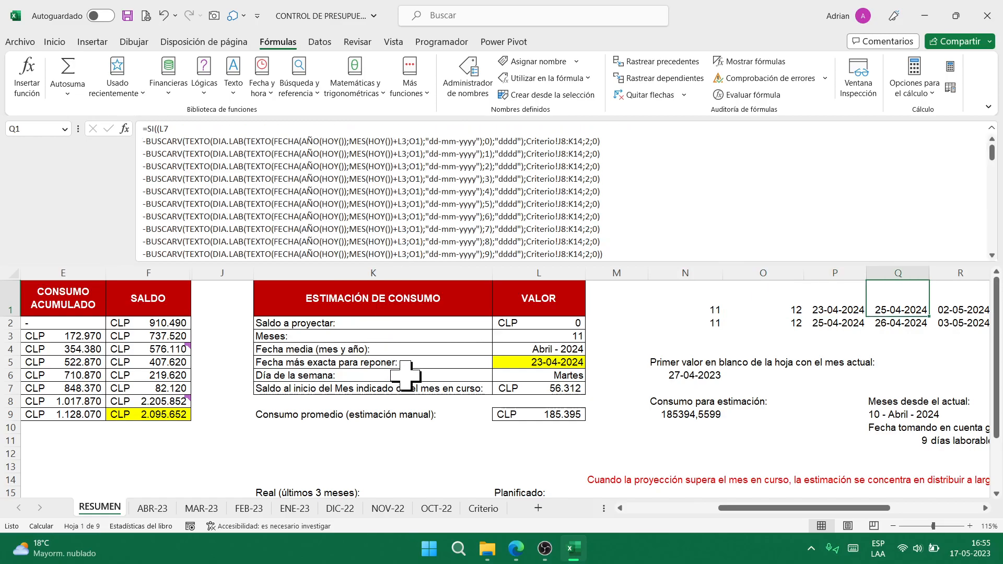
pyautogui.scroll(-6, 671, 190)
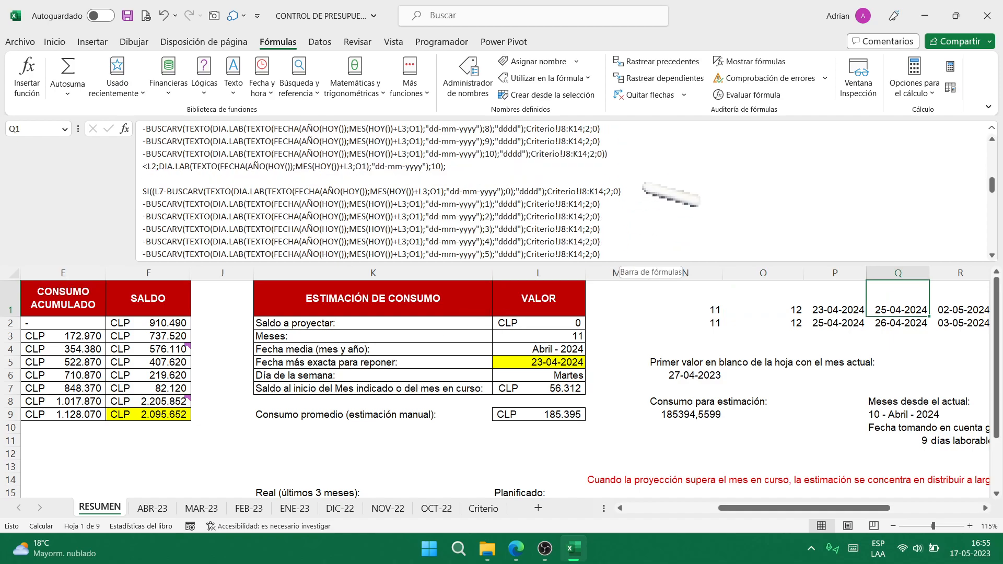
pyautogui.scroll(-5, 671, 196)
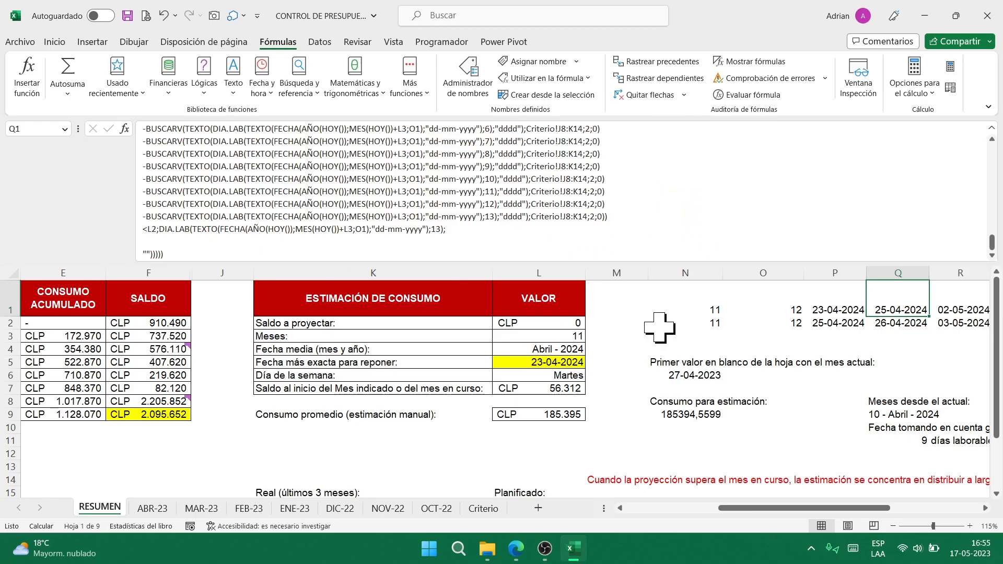
pyautogui.press('Right')
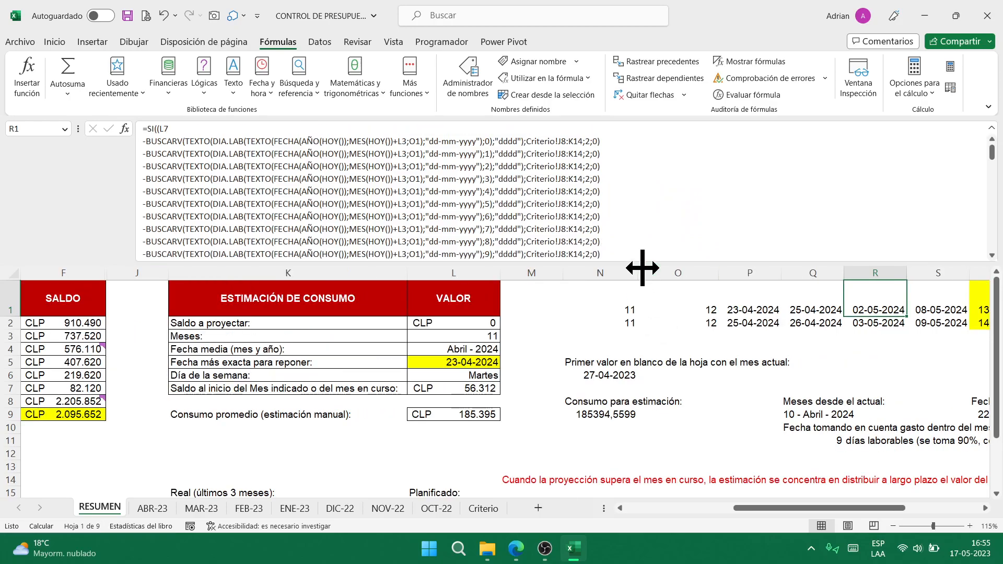
pyautogui.scroll(-3, 661, 172)
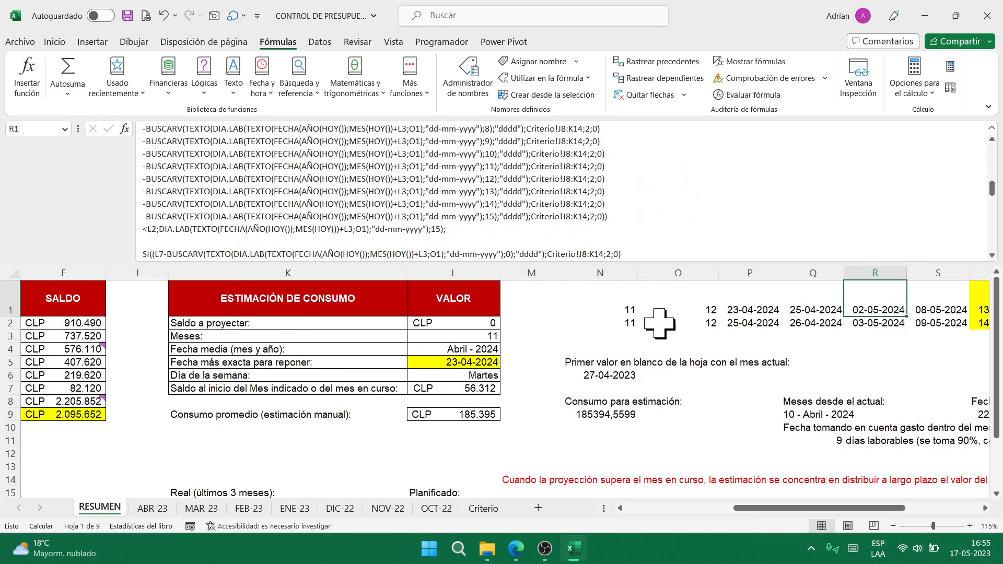
pyautogui.click(724, 305)
pyautogui.press('Right')
pyautogui.press('Right')
pyautogui.press('Right')
pyautogui.press('Right')
pyautogui.press('Right')
pyautogui.press('Right')
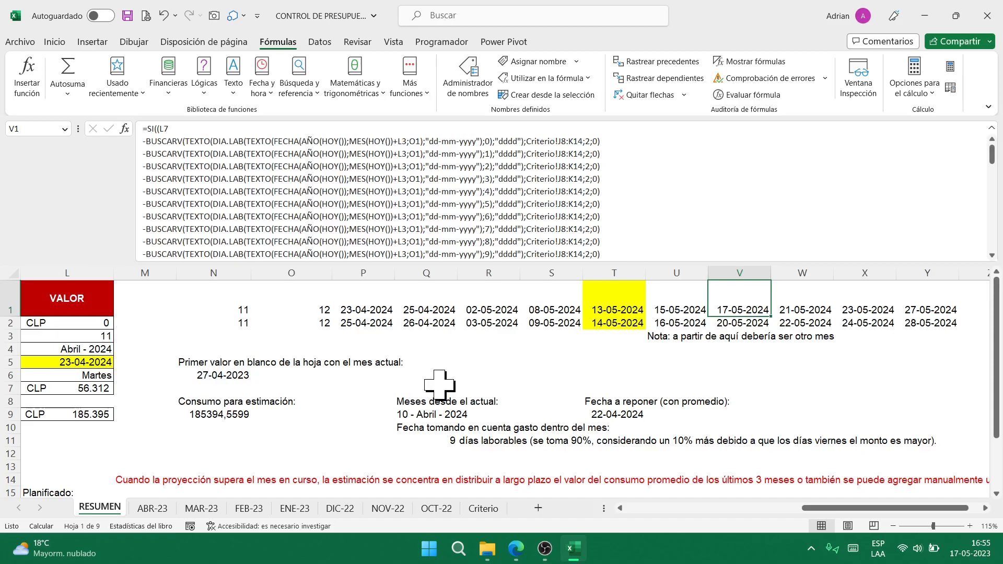
pyautogui.press('Left')
pyautogui.press('Left')
pyautogui.press('Left')
pyautogui.press('Left')
pyautogui.press('Left')
pyautogui.press('Left')
pyautogui.press('Left')
pyautogui.press('Left')
pyautogui.press('Left')
pyautogui.press('Left')
pyautogui.press('Left')
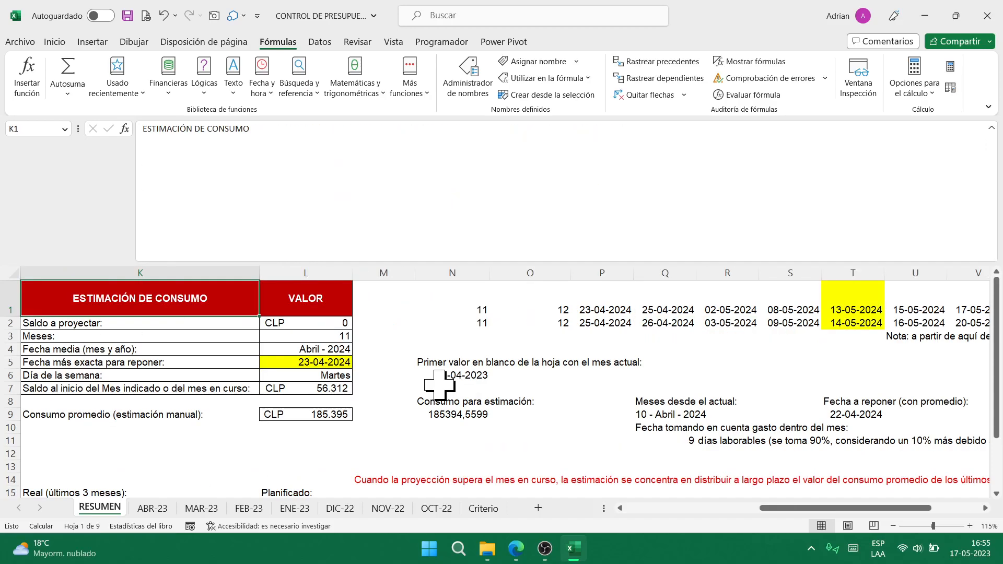
pyautogui.press('Left')
pyautogui.press('Left')
pyautogui.press('Right')
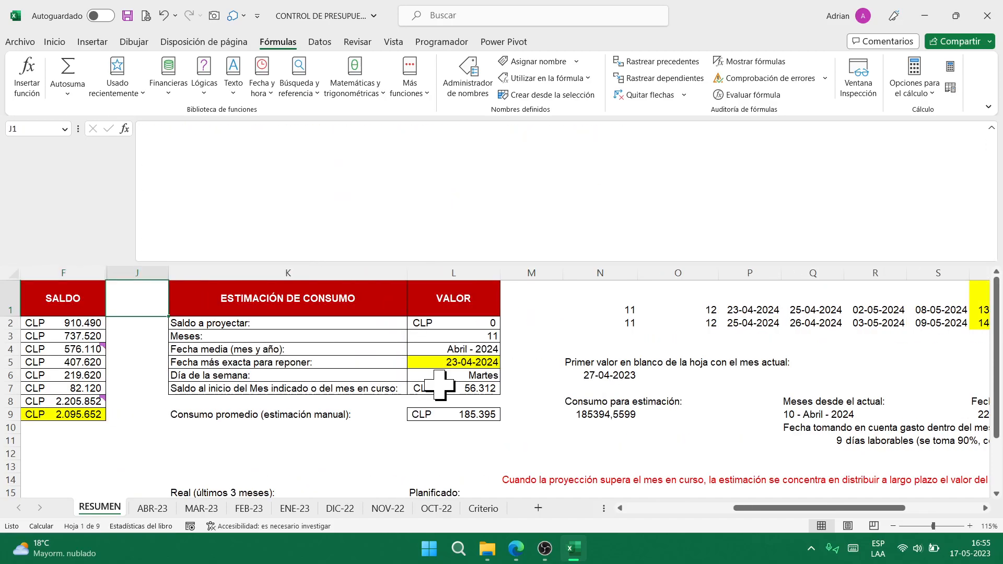
pyautogui.scroll(-2, 439, 385)
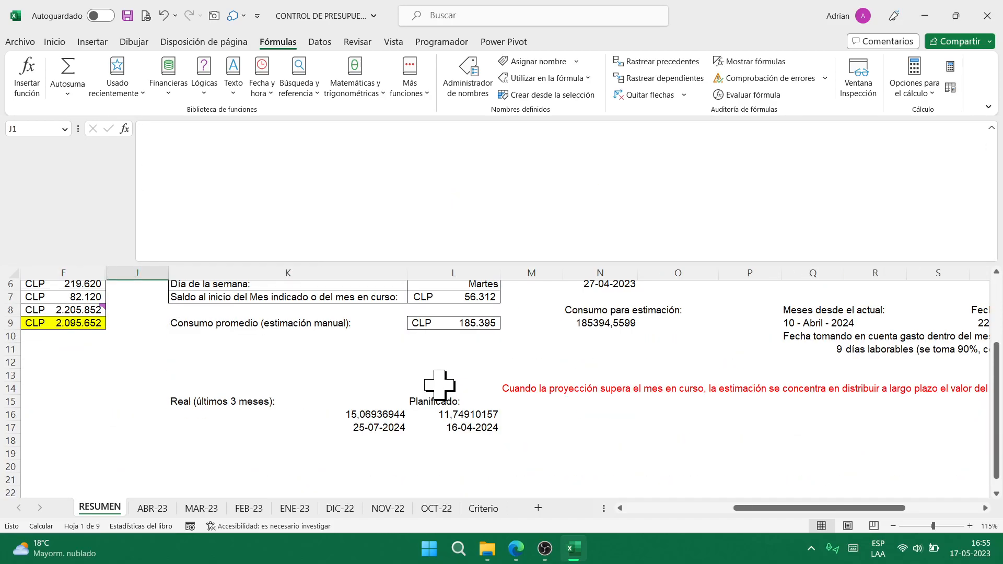
pyautogui.click(473, 416)
pyautogui.click(482, 432)
pyautogui.press('Left')
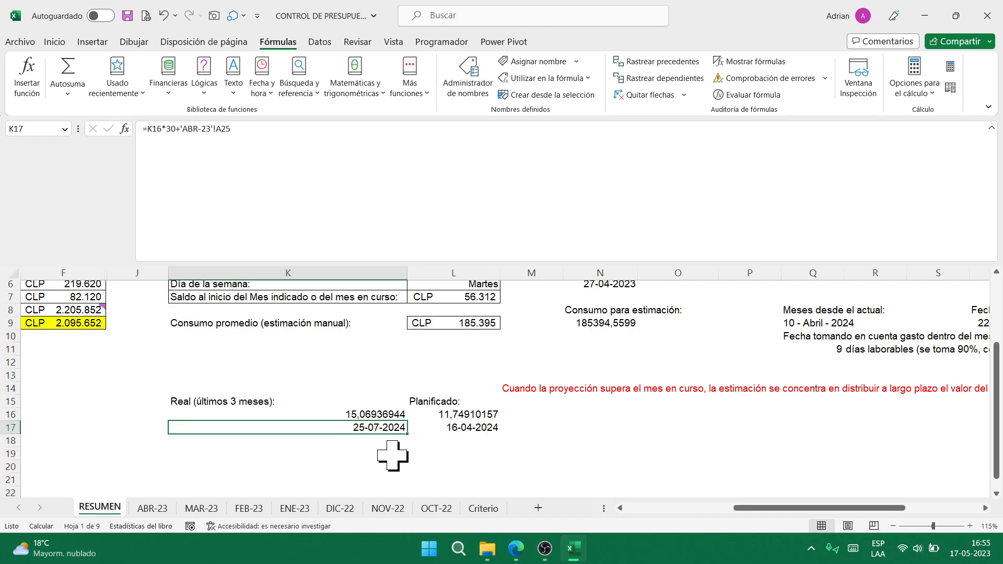
pyautogui.click(256, 402)
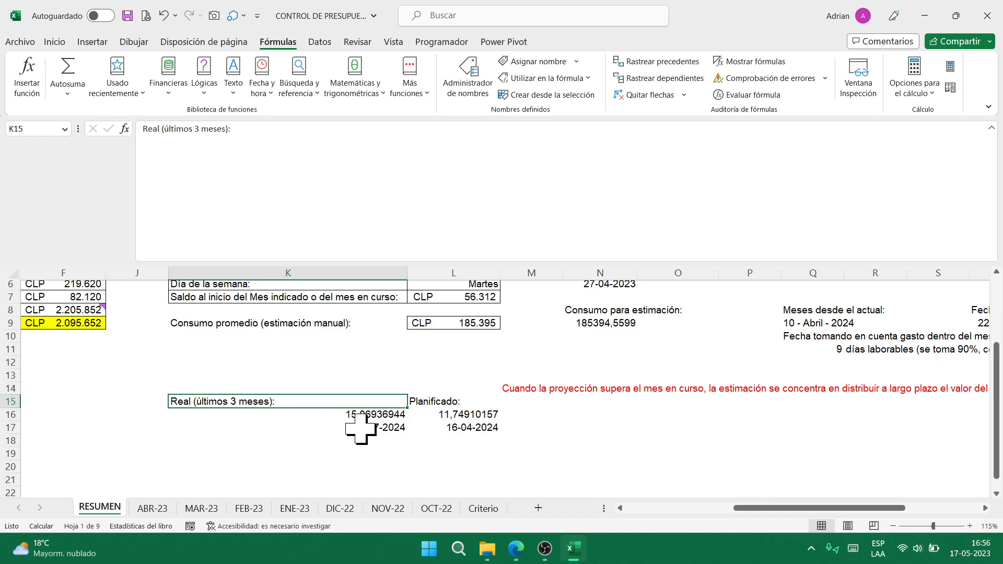
pyautogui.scroll(2, 392, 403)
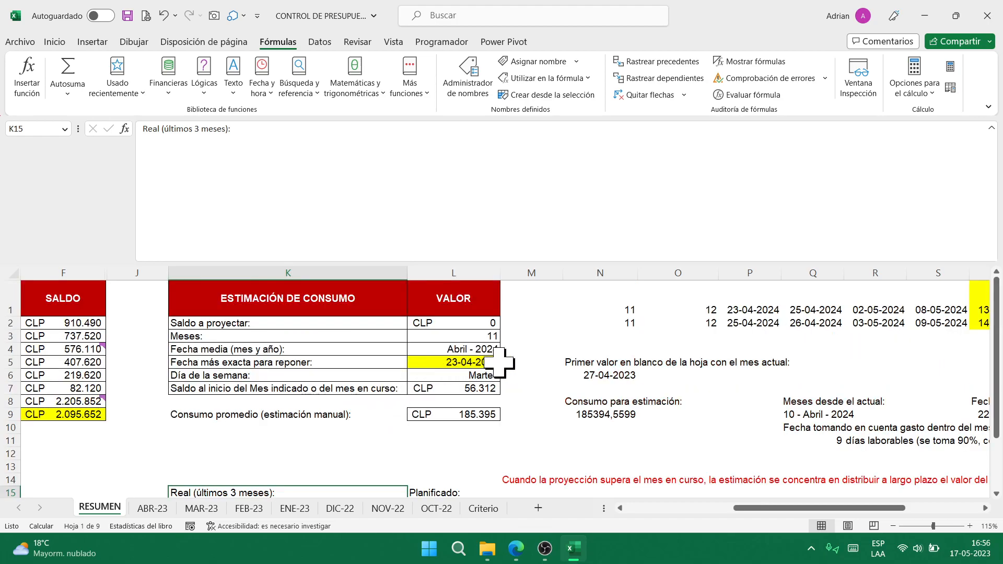
pyautogui.scroll(-2, 494, 361)
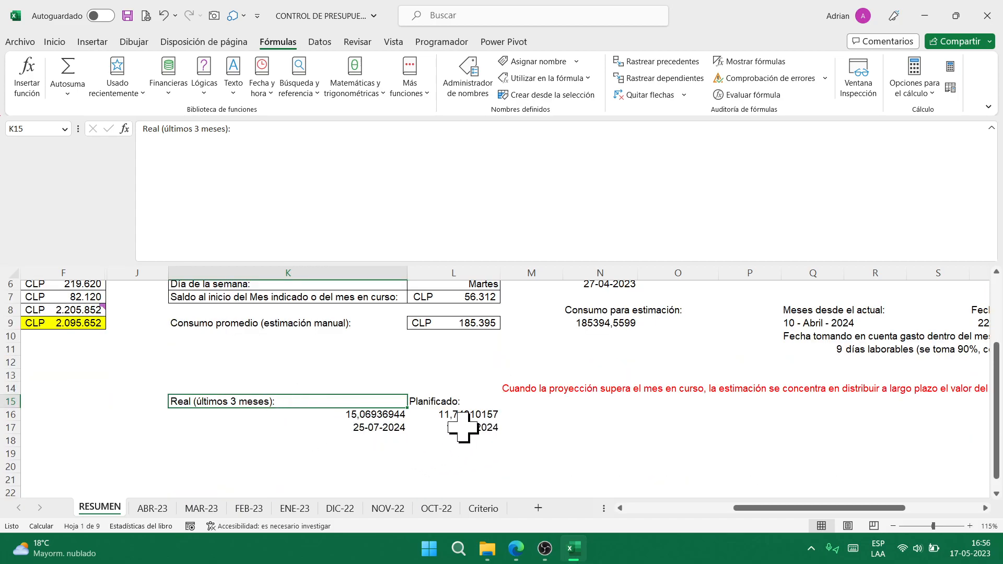
pyautogui.scroll(2, 462, 423)
pyautogui.scroll(-2, 480, 387)
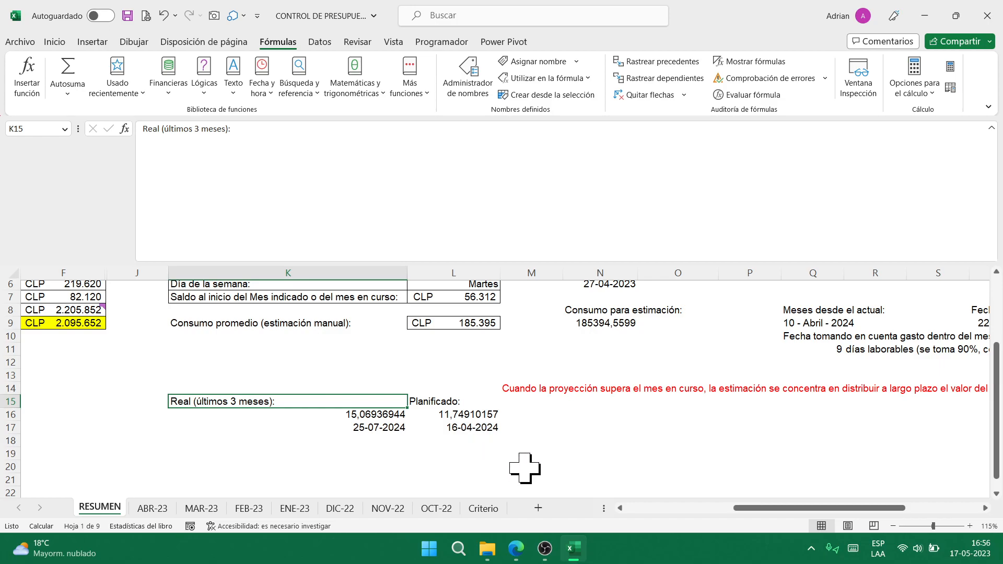
pyautogui.scroll(2, 520, 467)
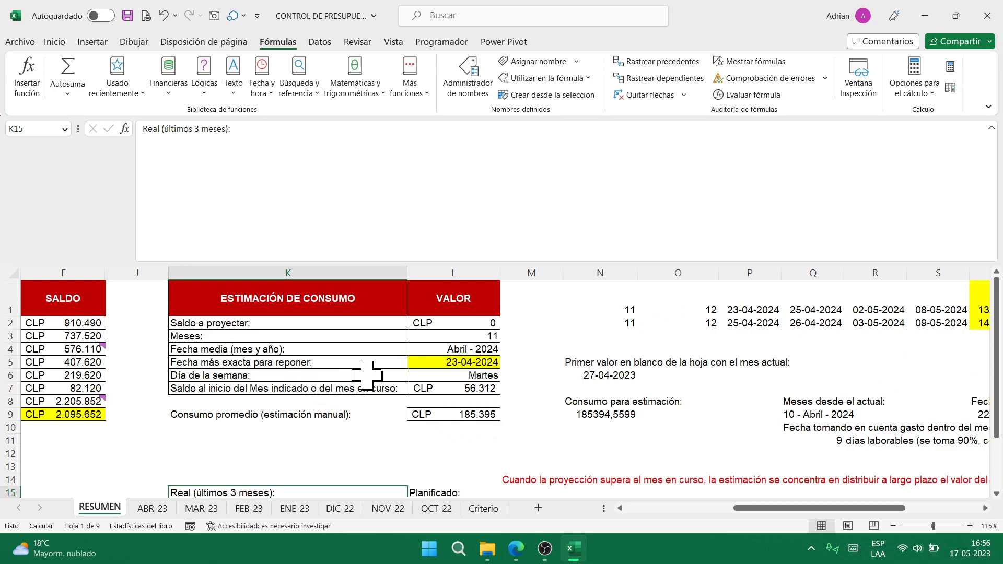
# - Inspect the replenishment-date formula in L5, then save the workbook to trigger recalculation
pyautogui.click(489, 364)
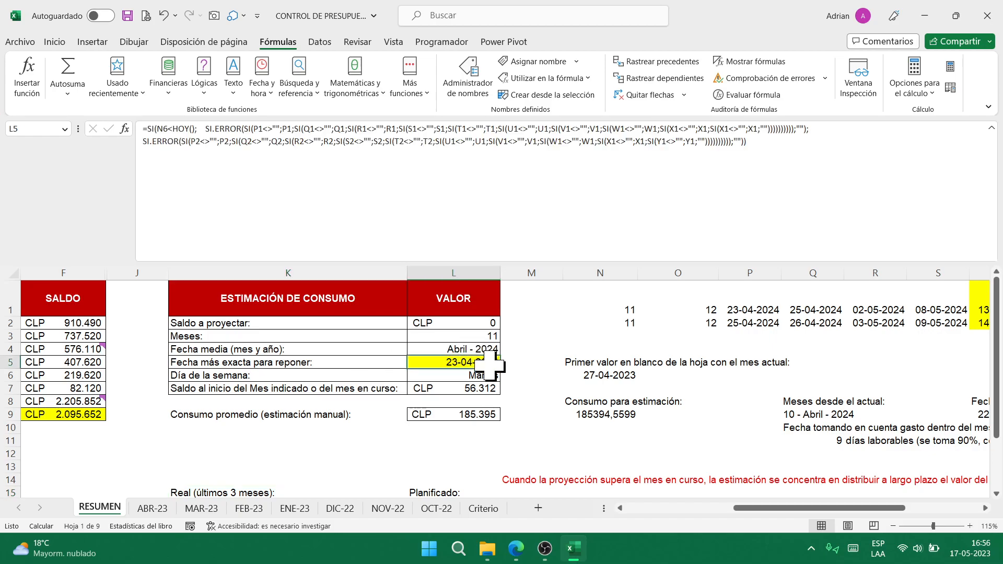
pyautogui.scroll(-2, 490, 365)
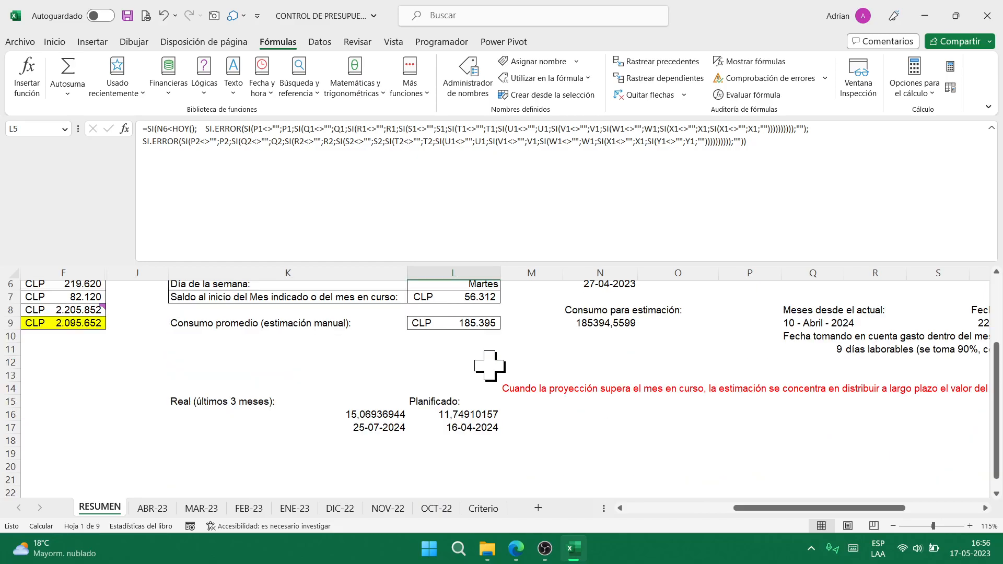
pyautogui.scroll(2, 468, 379)
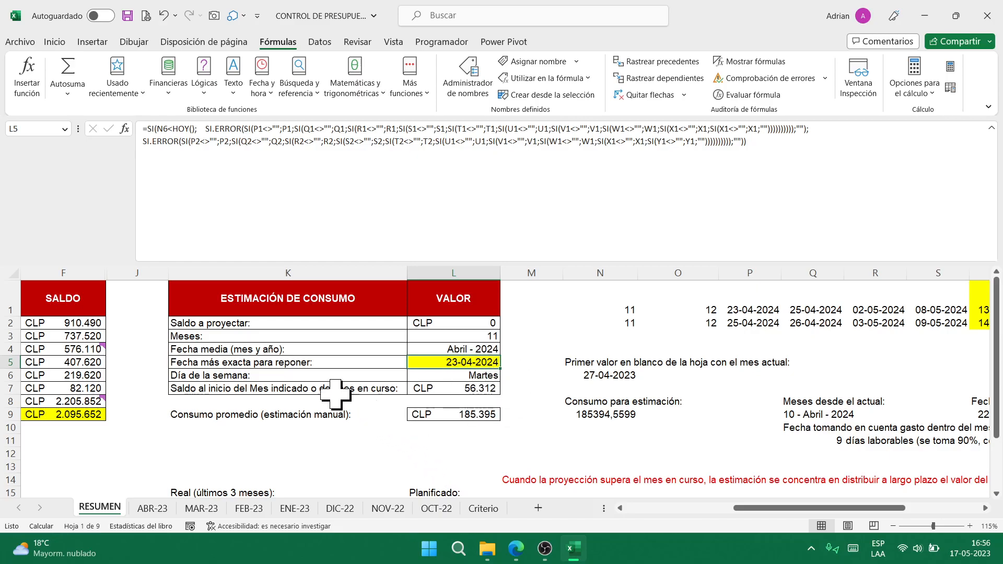
pyautogui.click(128, 16)
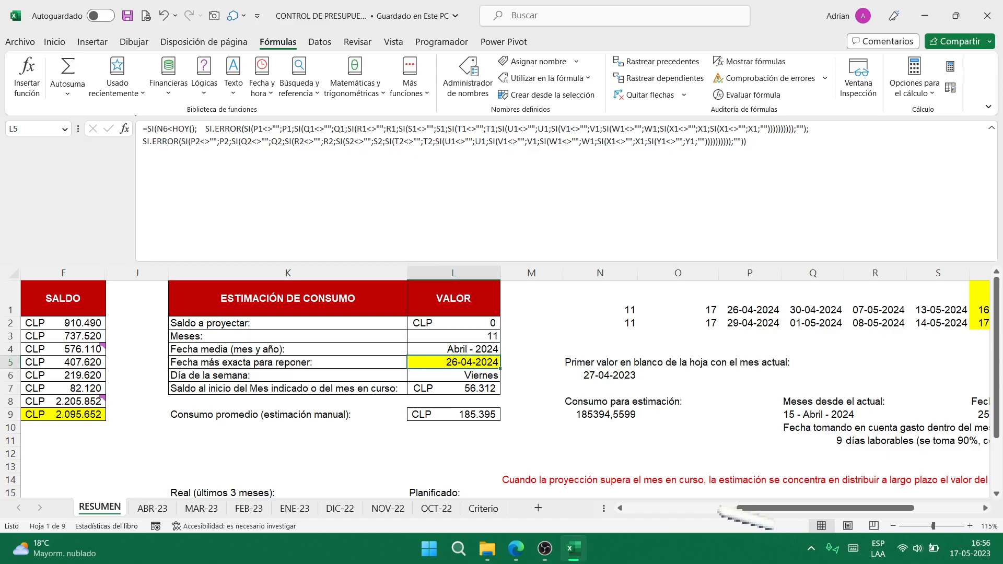
# - Change the MAR-23 reinvestment amount in G1 to 1090000
pyautogui.click(202, 508)
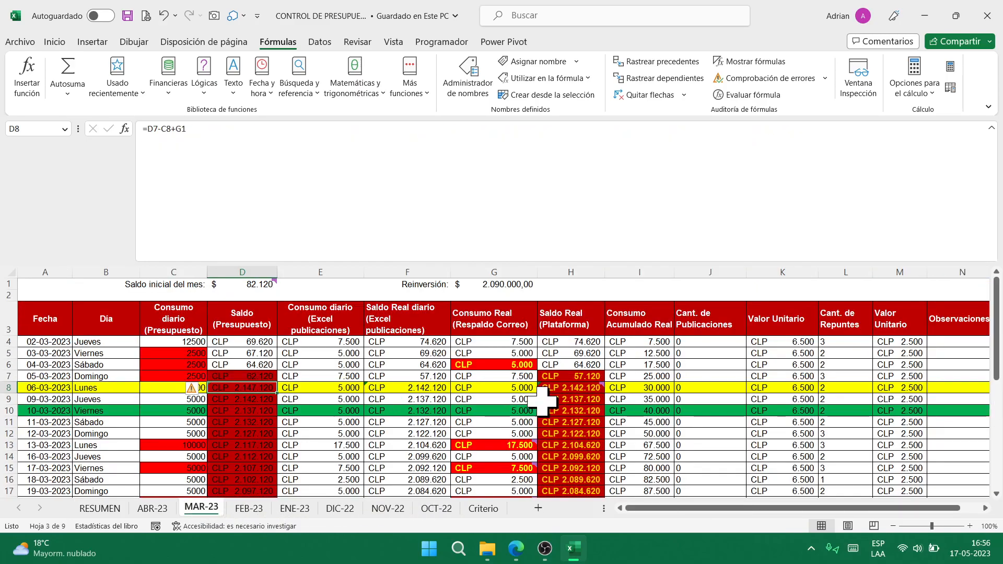
pyautogui.click(503, 285)
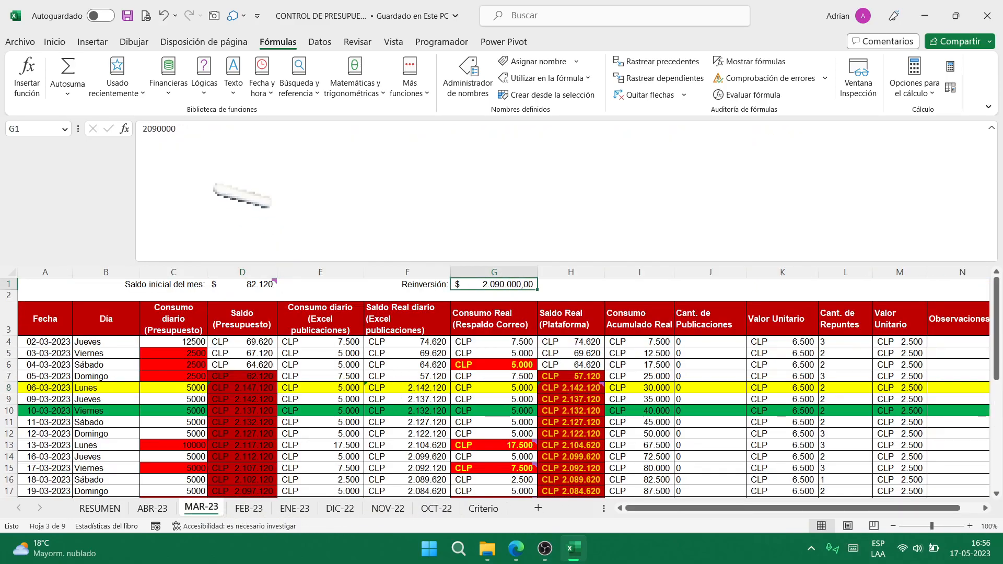
pyautogui.click(209, 145)
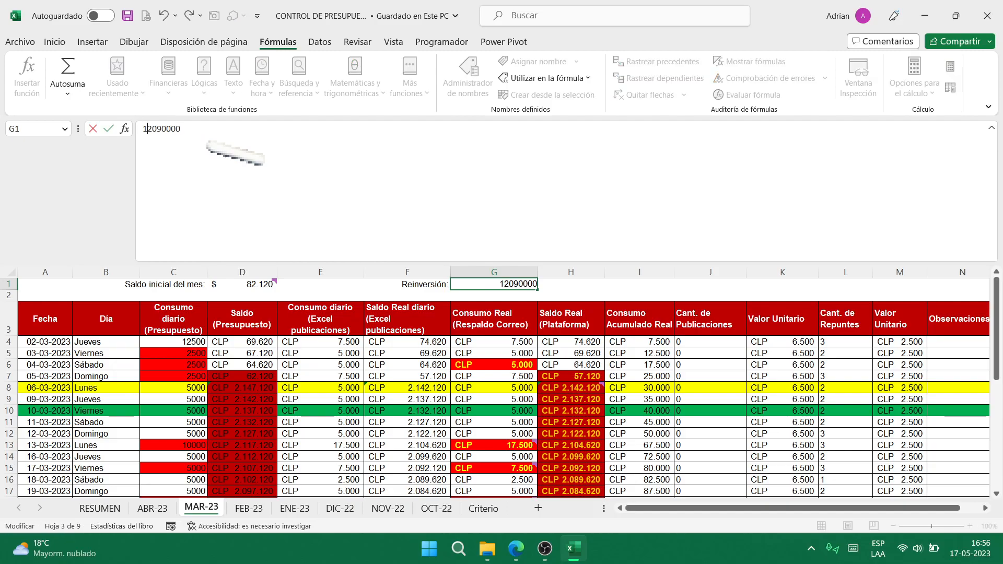
pyautogui.press('Return')
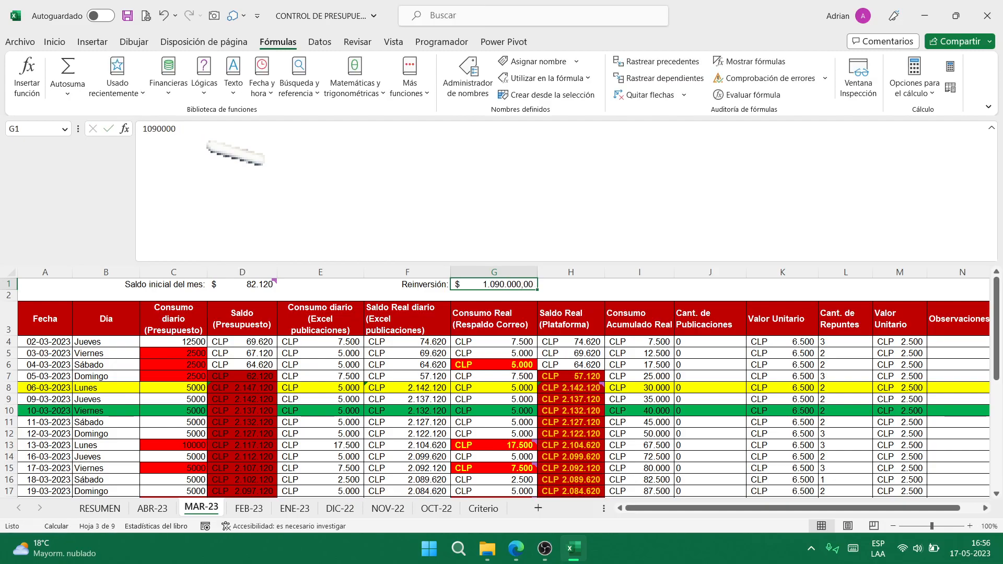
# - On RESUMEN, confirm calculation stays Manual and save so the date recalculates to 17-11-2023
pyautogui.click(113, 506)
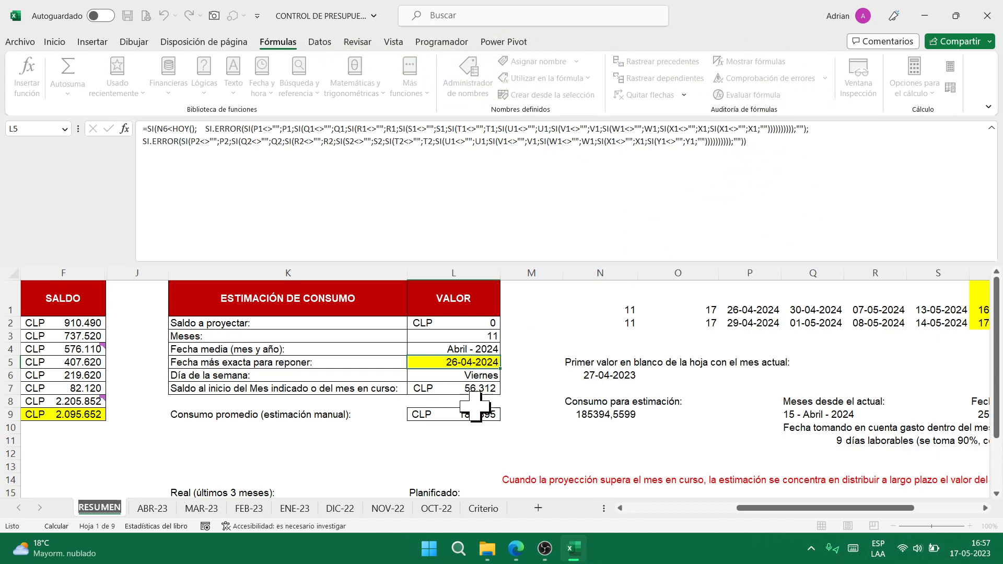
pyautogui.click(565, 388)
pyautogui.click(535, 362)
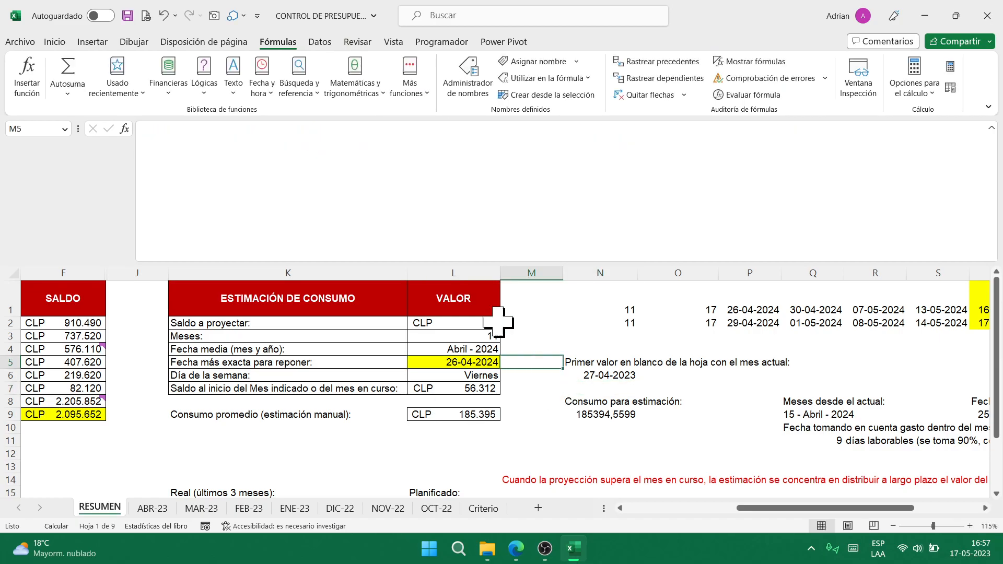
pyautogui.click(920, 94)
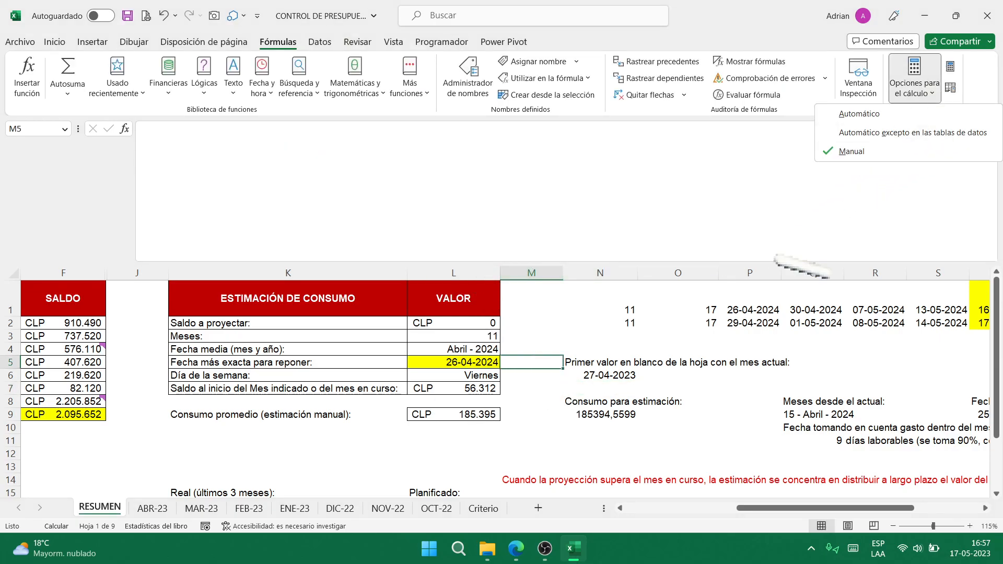
pyautogui.click(527, 371)
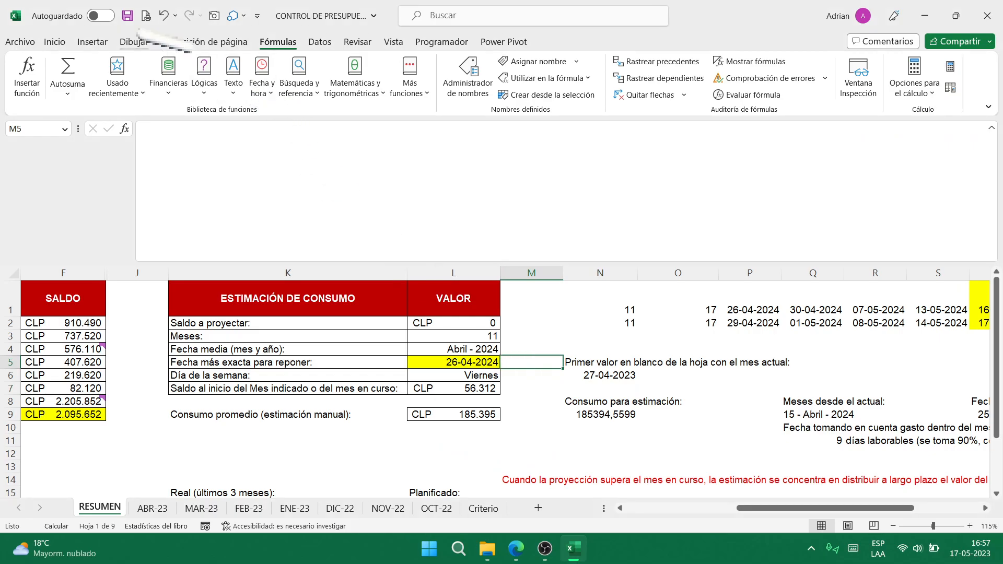
pyautogui.click(127, 15)
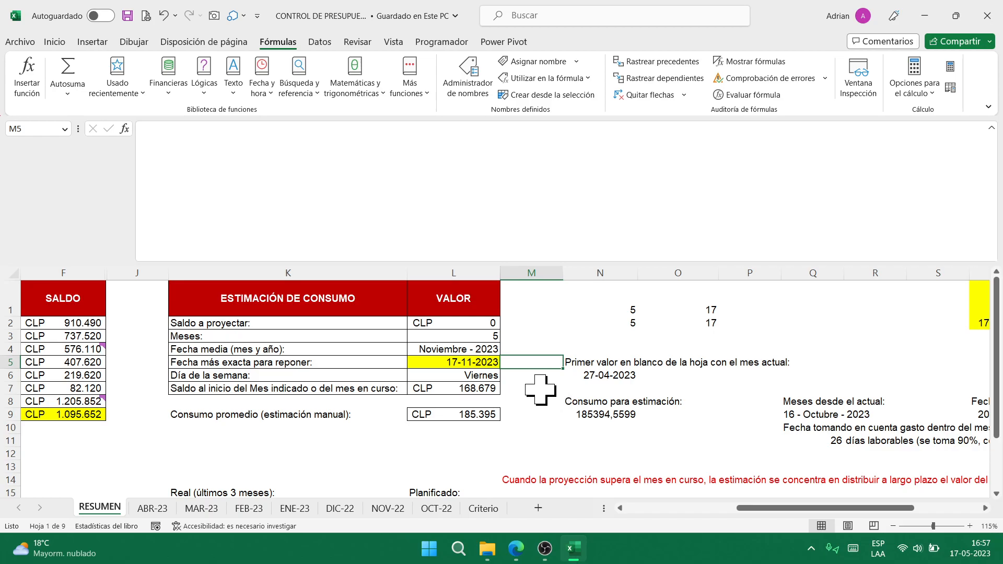
# - Review the updated RESUMEN summary table and close the budget workbook
pyautogui.scroll(-2, 530, 410)
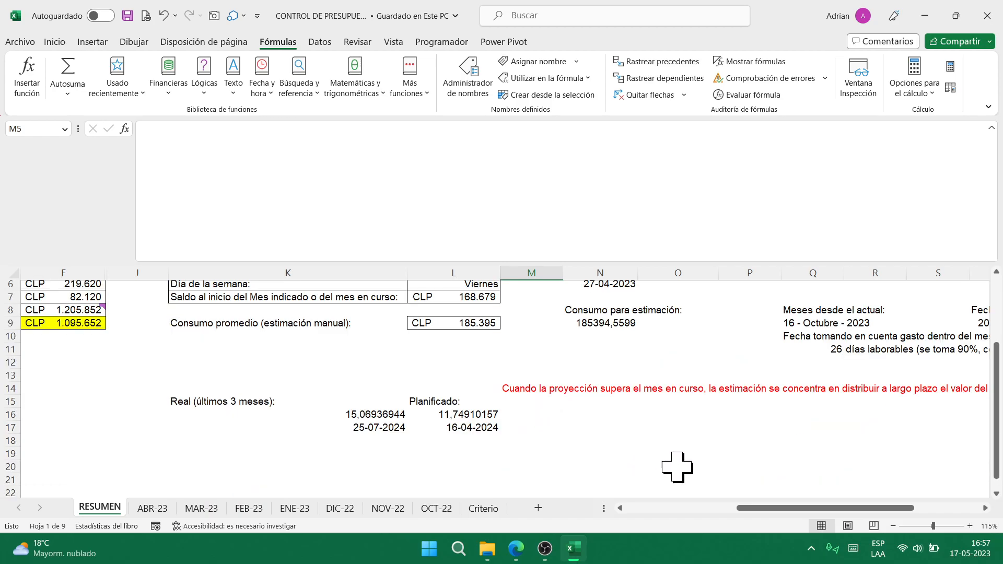
pyautogui.scroll(2, 652, 469)
pyautogui.moveTo(799, 511); pyautogui.dragTo(576, 527)
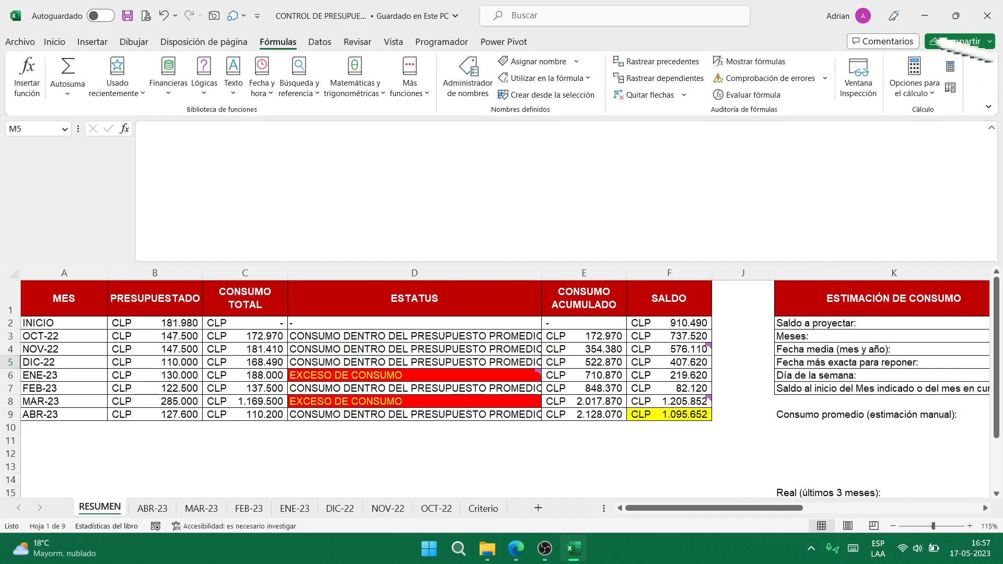
pyautogui.click(987, 15)
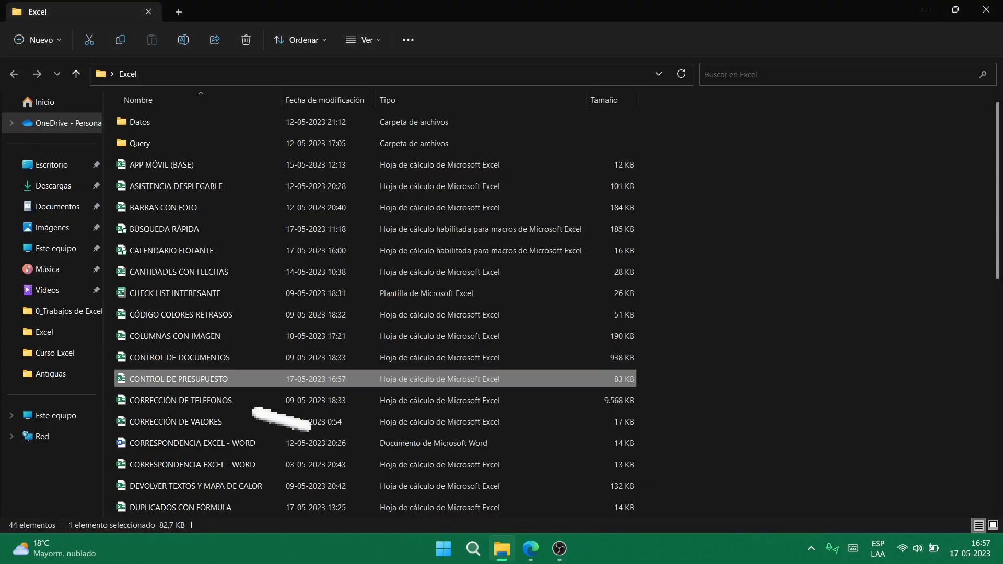
# - Select CORRECCIÓN DE TELÉFONOS in File Explorer's Excel folder and open it in Excel
pyautogui.click(175, 403)
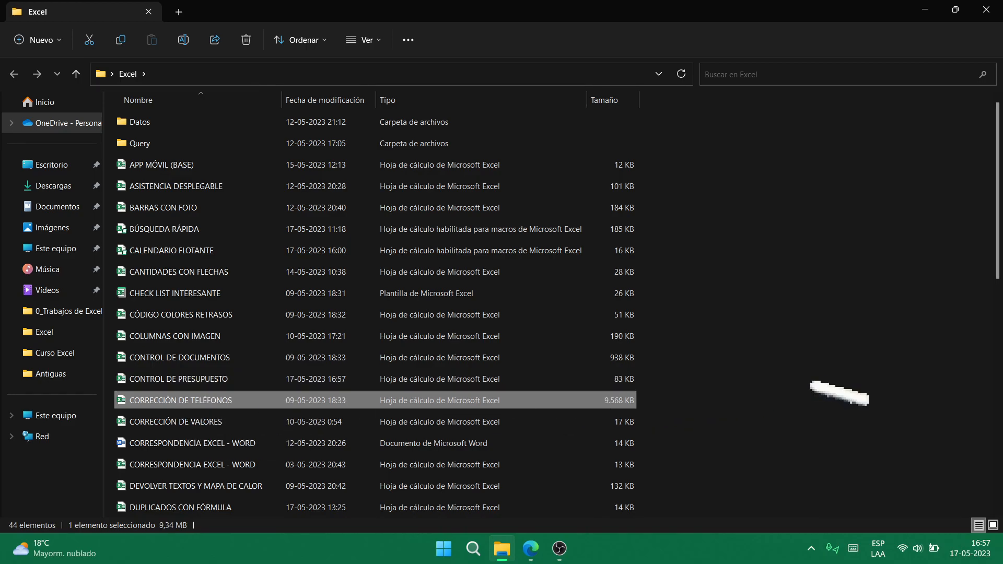
pyautogui.press('Return')
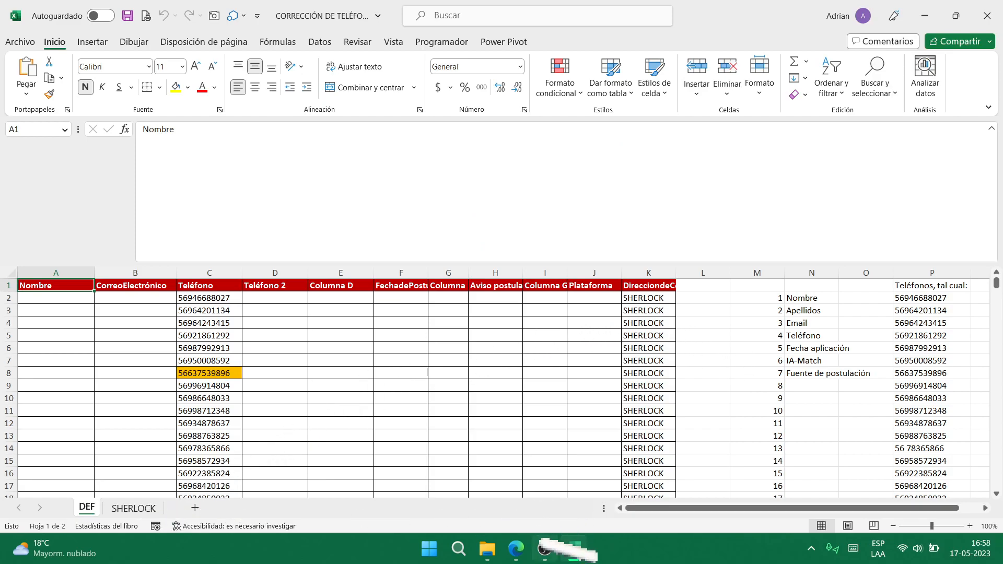
# - Bring the phone workbook forward, switch to SHERLOCK, and select empty cell Q124 below the Teléfono list
pyautogui.click(545, 549)
pyautogui.click(712, 359)
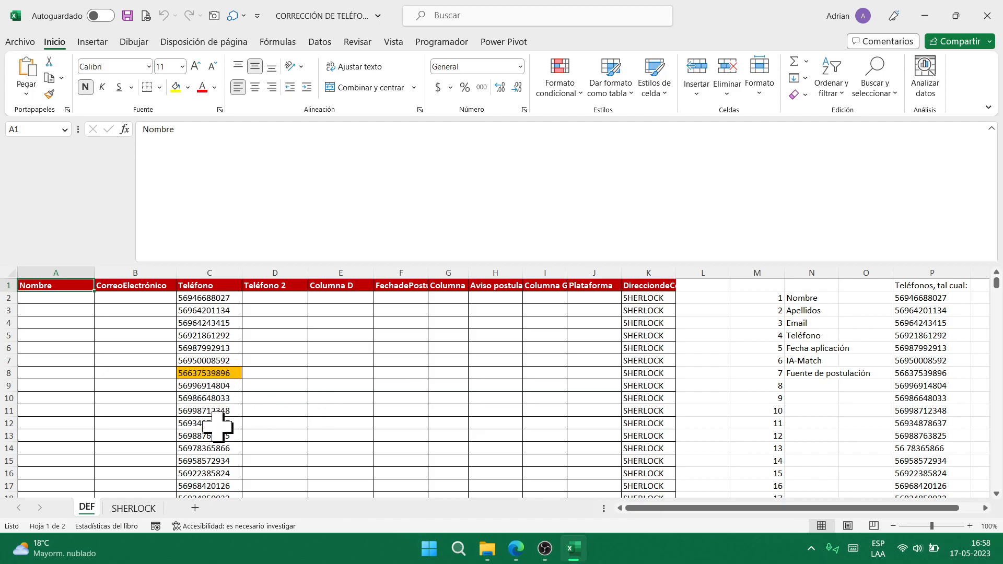
pyautogui.click(132, 508)
pyautogui.scroll(4, 103, 354)
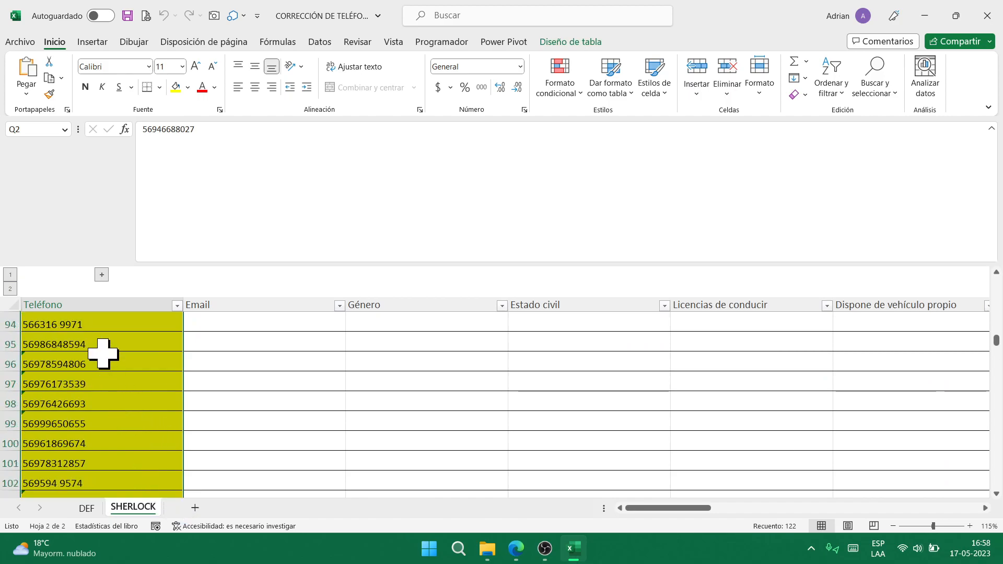
pyautogui.scroll(-7, 102, 353)
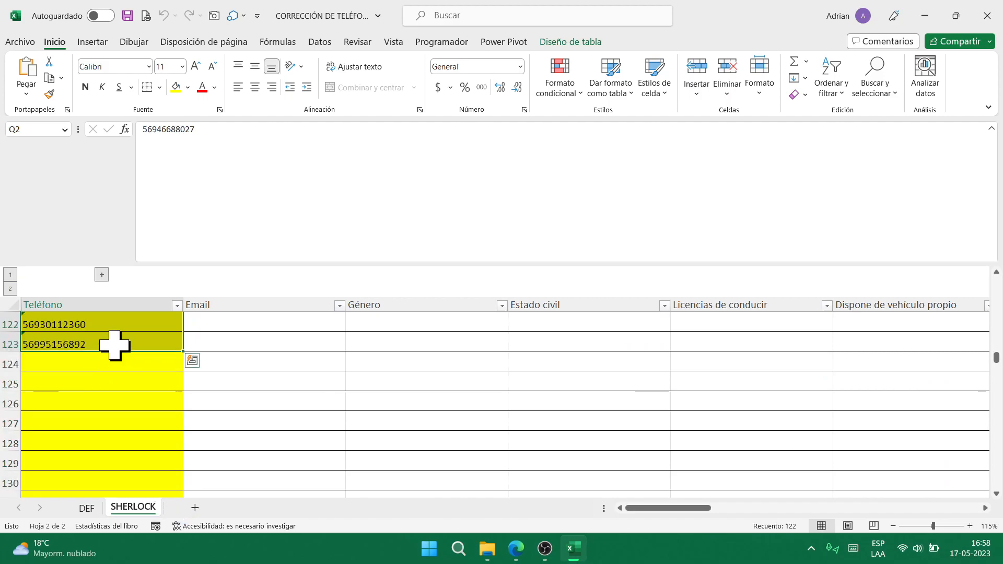
pyautogui.scroll(20, 119, 349)
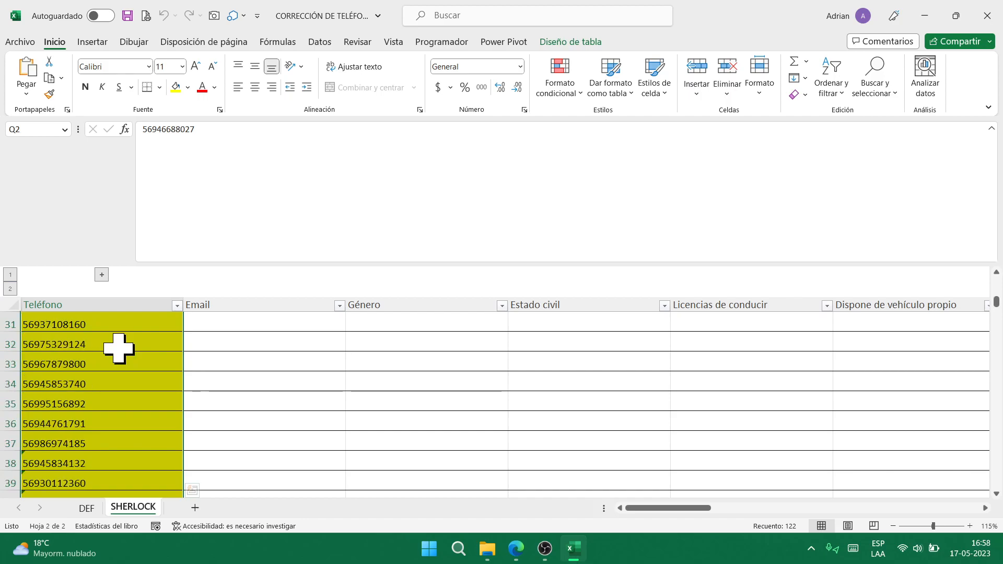
pyautogui.scroll(-20, 119, 381)
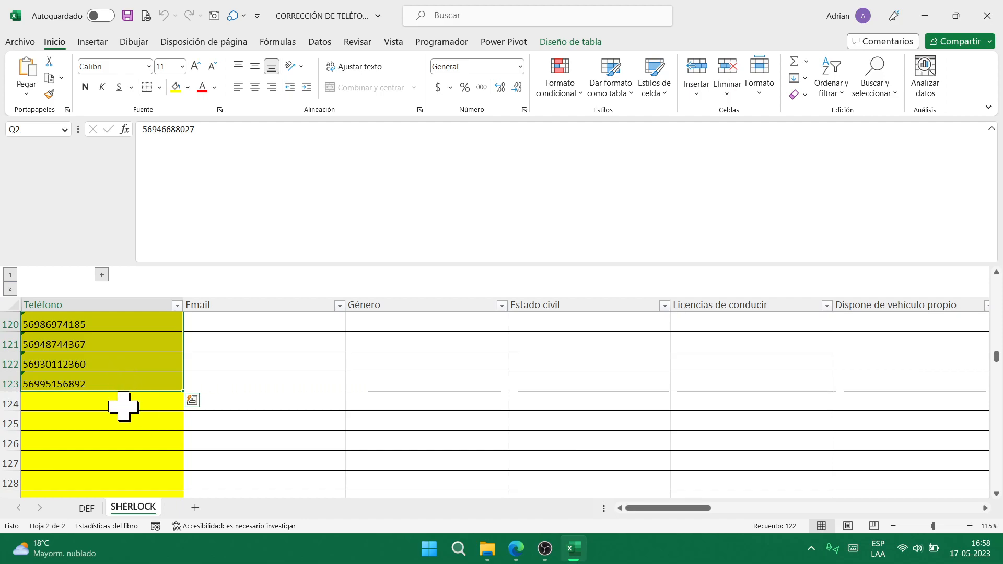
pyautogui.click(119, 405)
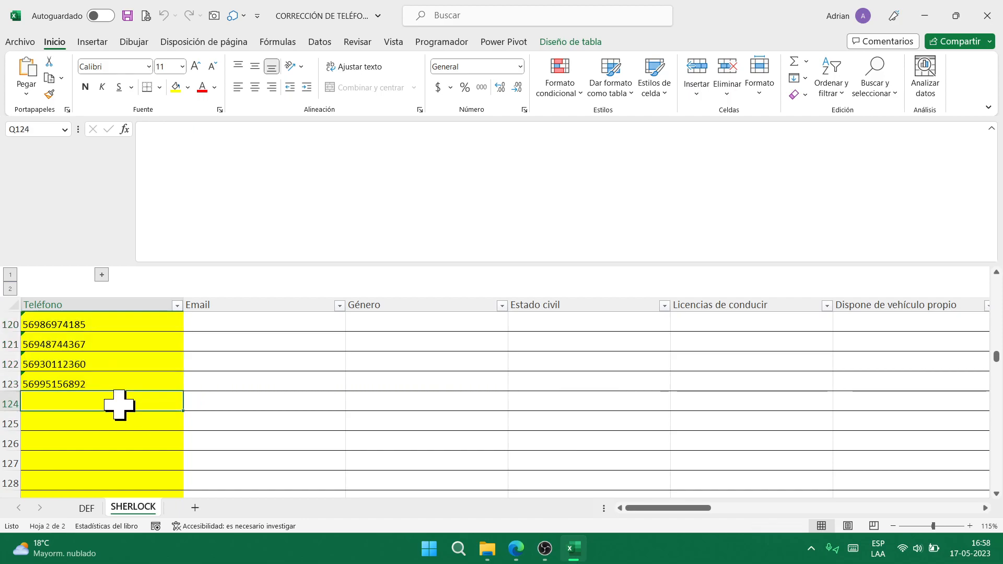
# - Enter the new hyphenated phone number in Q124 on the SHERLOCK sheet
pyautogui.write('56')
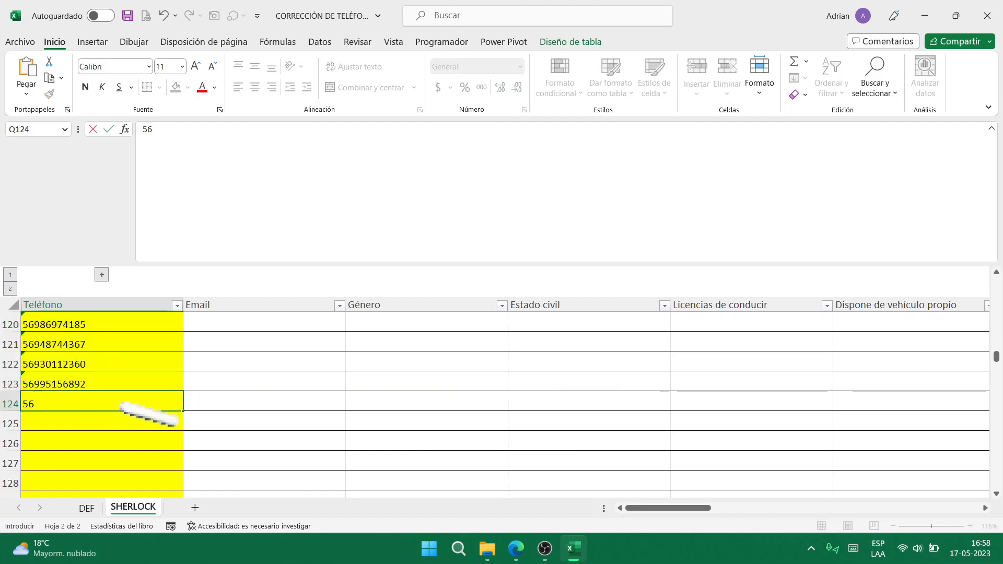
pyautogui.press('super')
pyautogui.press('Escape')
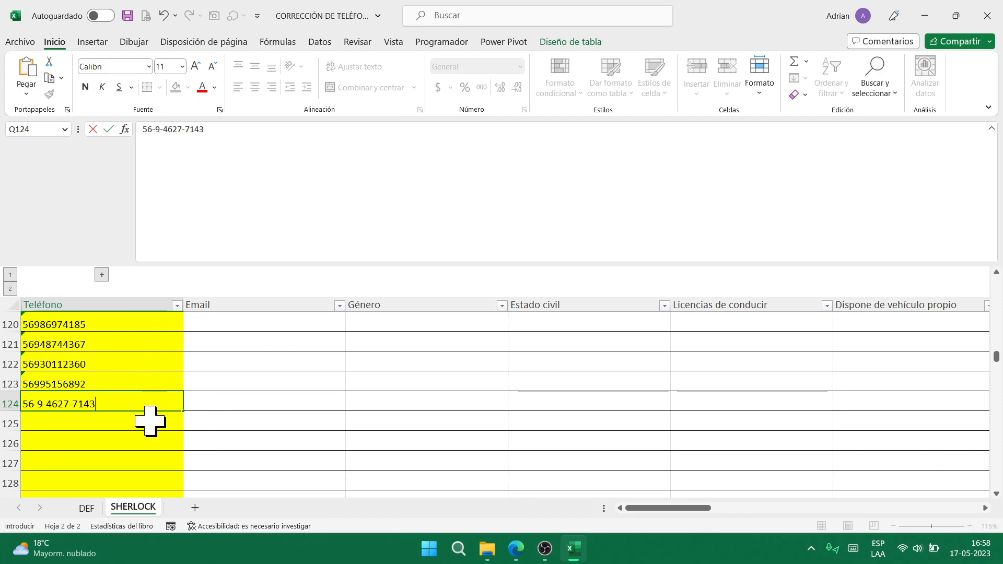
pyautogui.press('Return')
# - Switch to the DEF sheet and scroll down to row 124
pyautogui.click(88, 508)
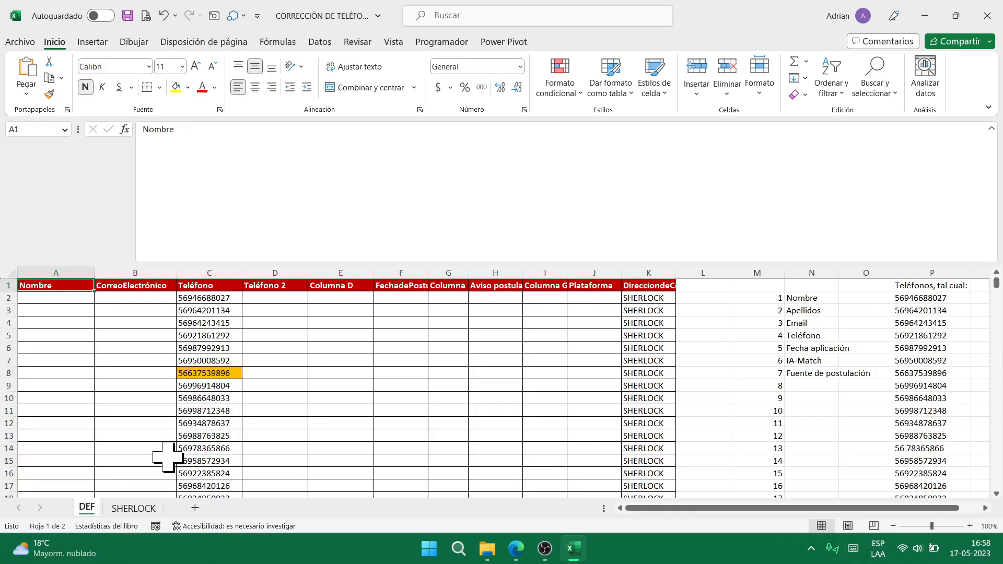
pyautogui.scroll(-20, 209, 421)
pyautogui.scroll(-20, 209, 425)
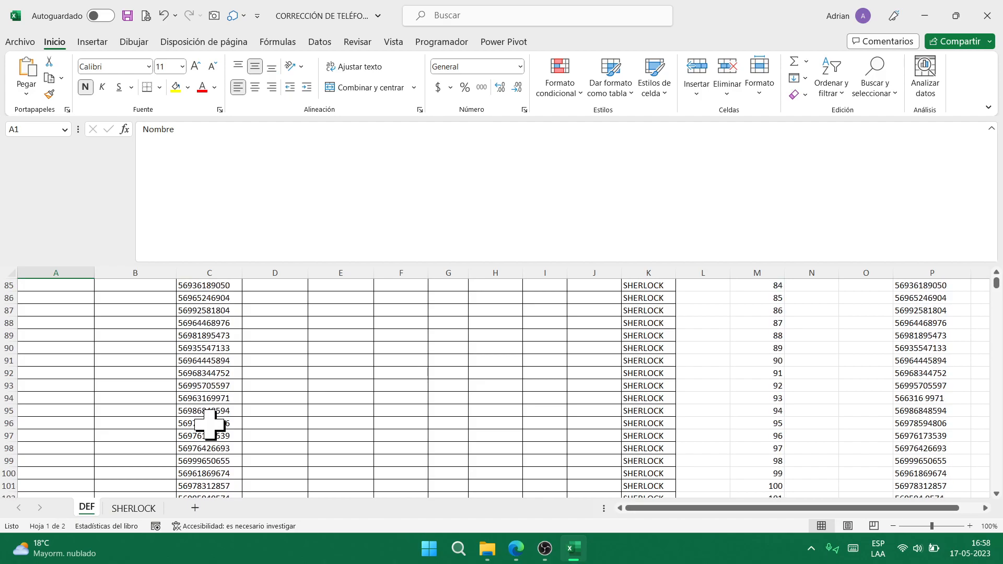
pyautogui.scroll(5, 210, 424)
pyautogui.scroll(8, 209, 424)
pyautogui.scroll(-4, 210, 424)
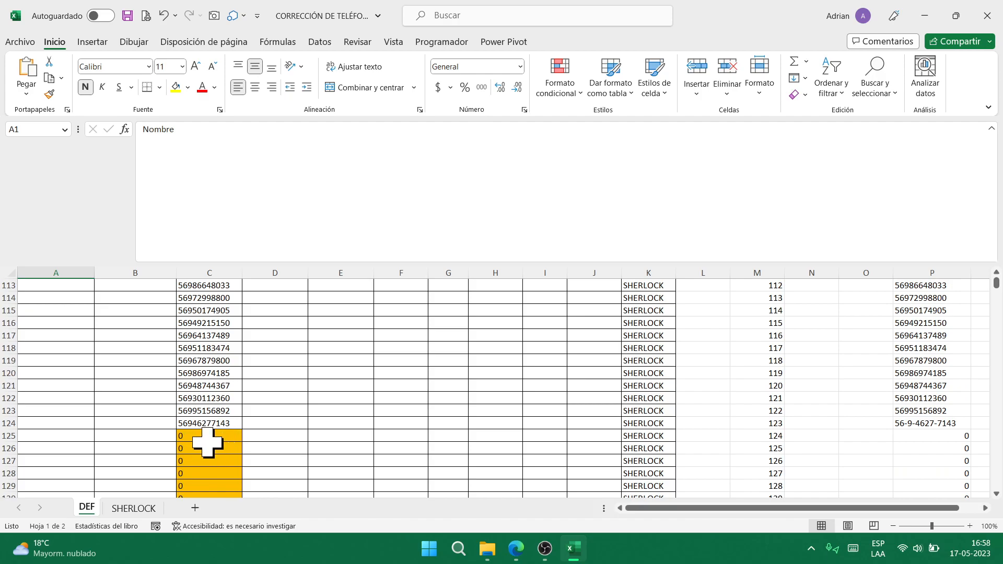
pyautogui.click(133, 508)
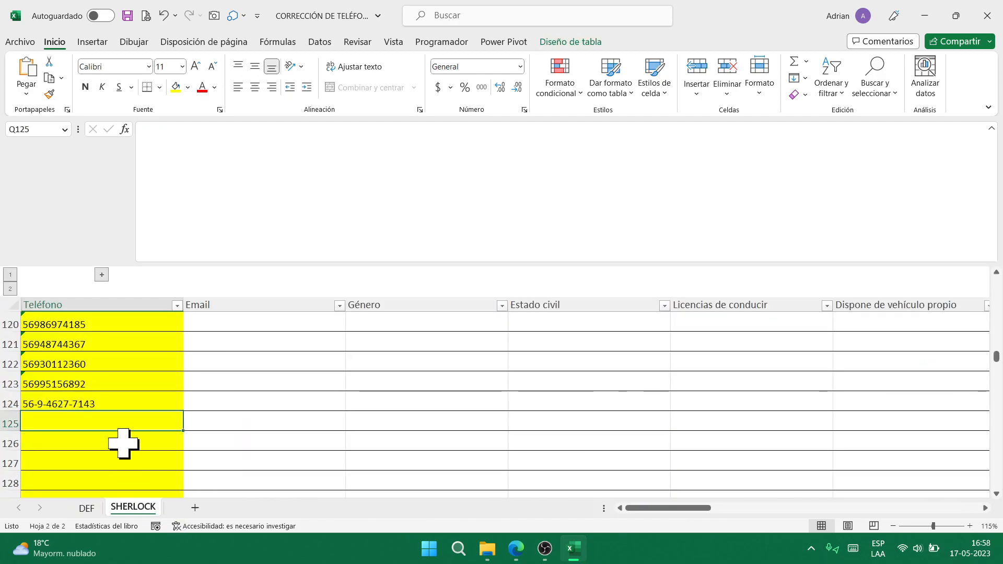
pyautogui.click(86, 508)
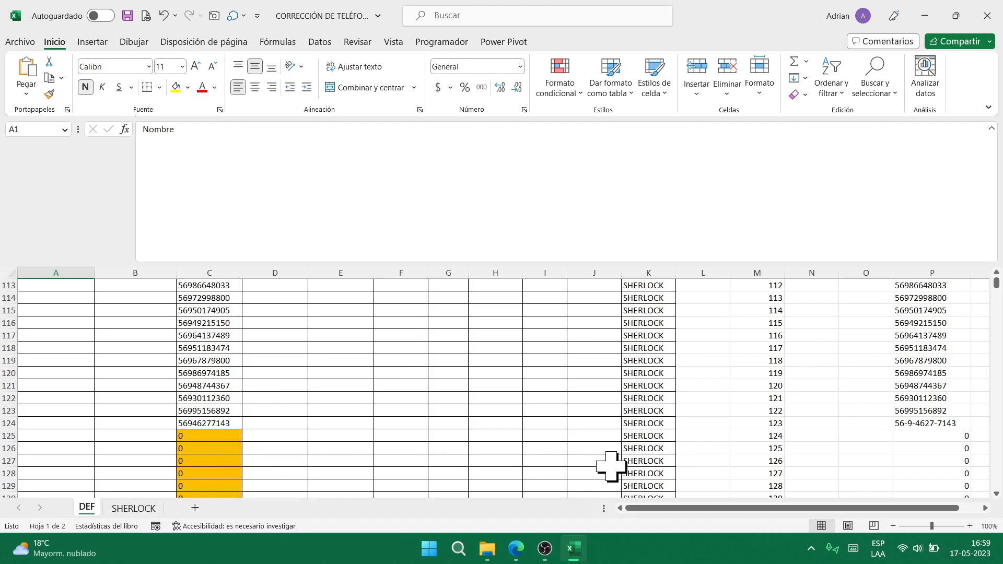
# - Inspect the formulas in P124, C124 and B125 on DEF, then close the workbook
pyautogui.click(924, 424)
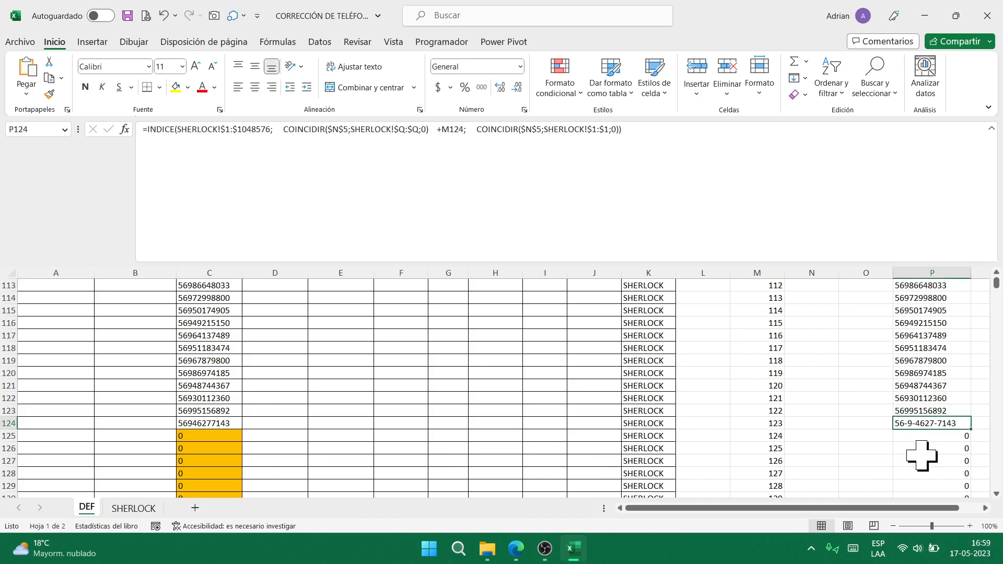
pyautogui.click(202, 424)
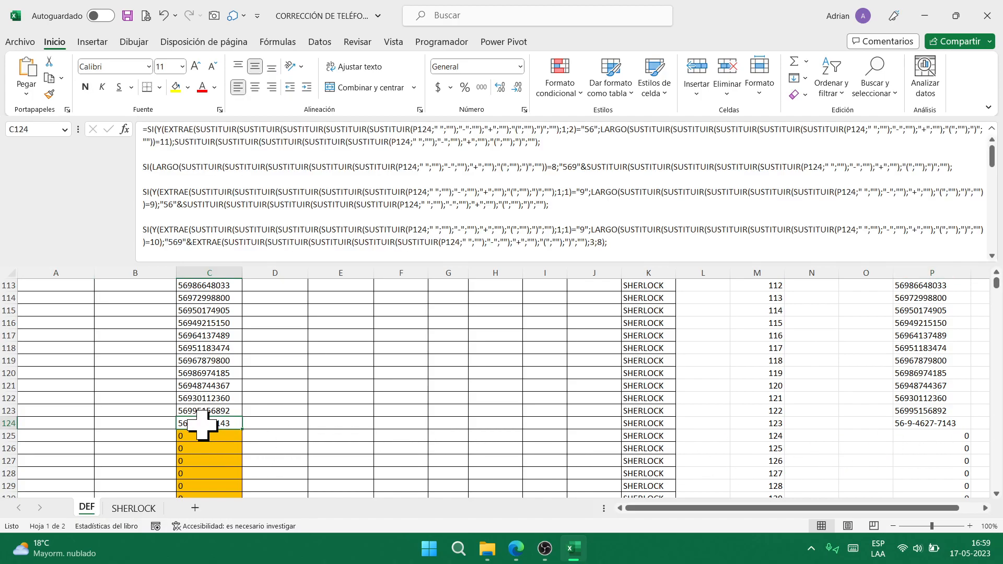
pyautogui.scroll(-6, 486, 194)
pyautogui.scroll(-4, 485, 195)
pyautogui.scroll(10, 518, 230)
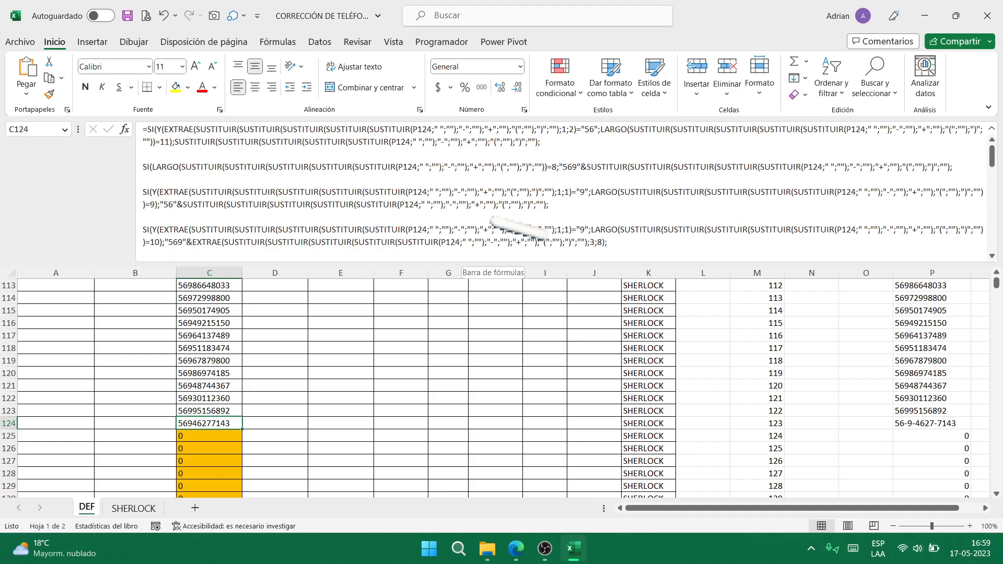
pyautogui.click(161, 434)
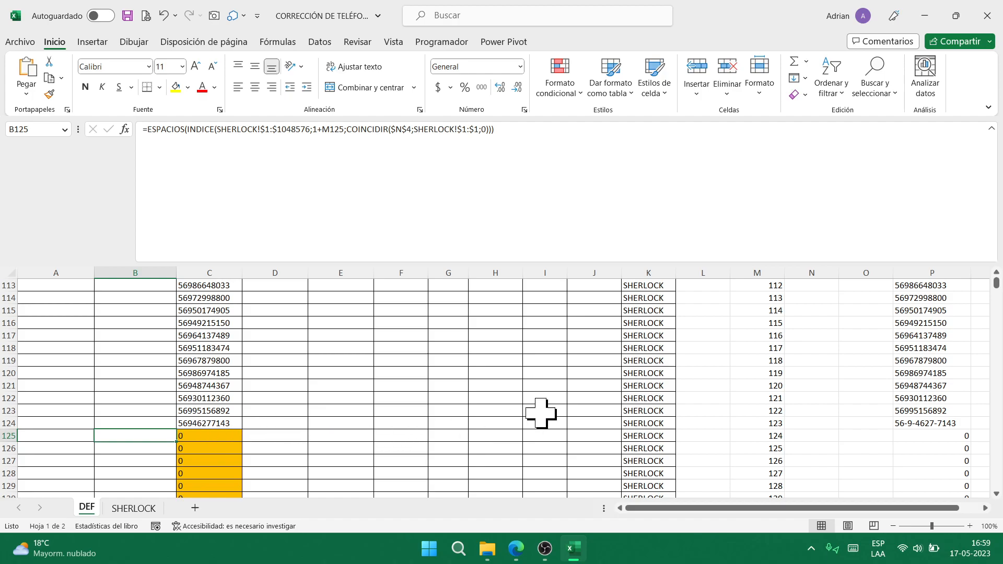
pyautogui.click(988, 16)
# - Close the phone workbook without saving, then open CORRECCIÓN DE VALORES from the Excel folder
pyautogui.click(516, 291)
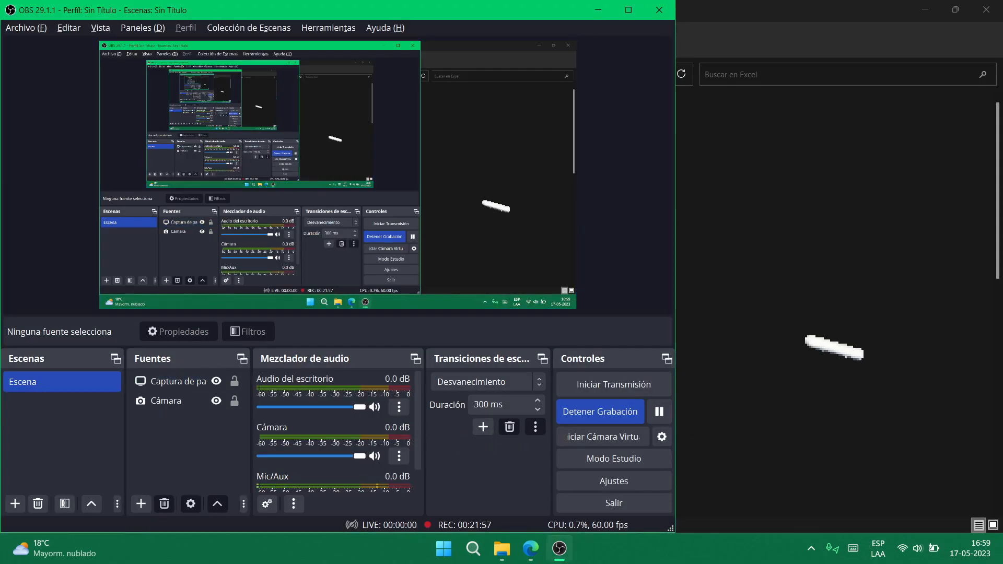
pyautogui.click(796, 341)
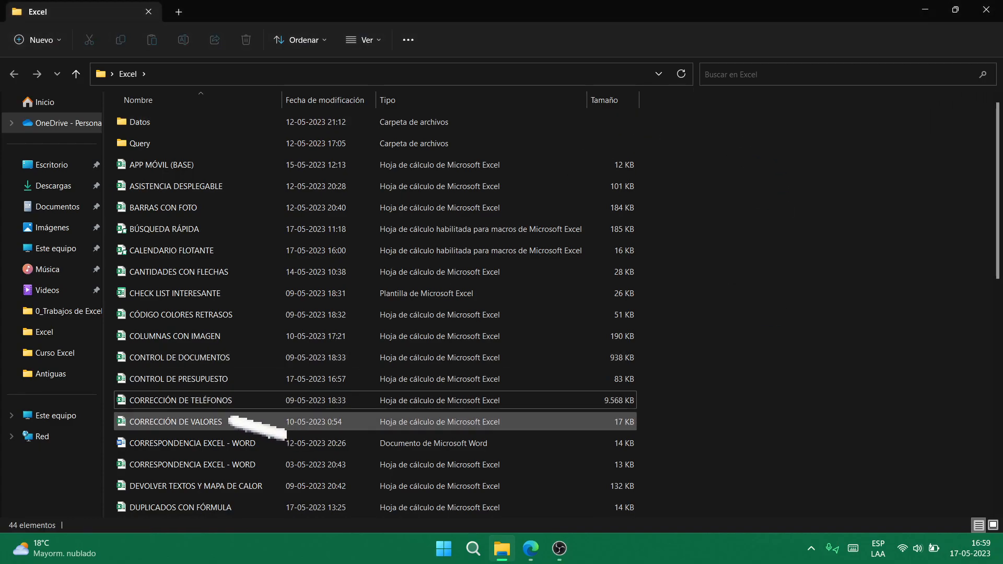
pyautogui.click(242, 426)
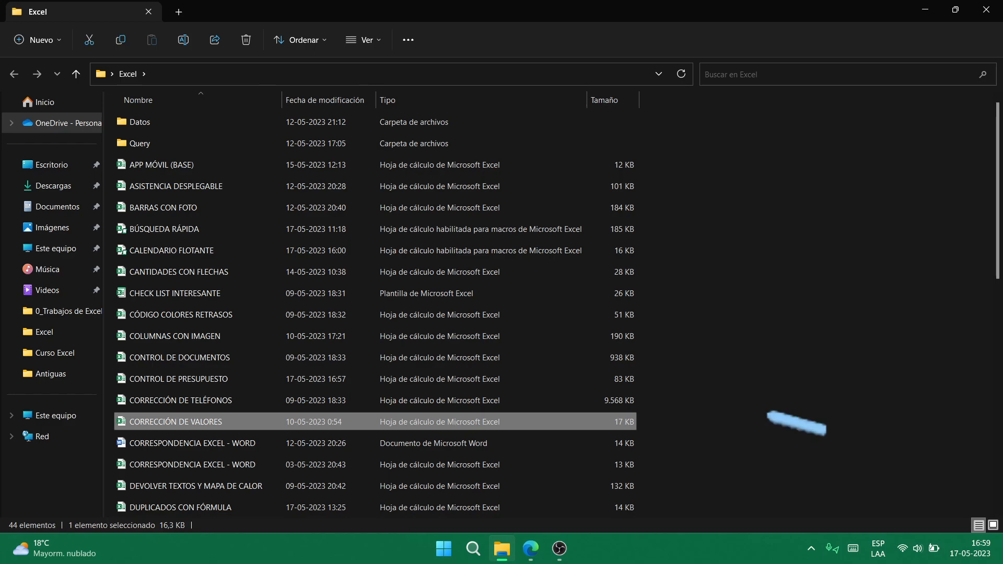
pyautogui.press('Return')
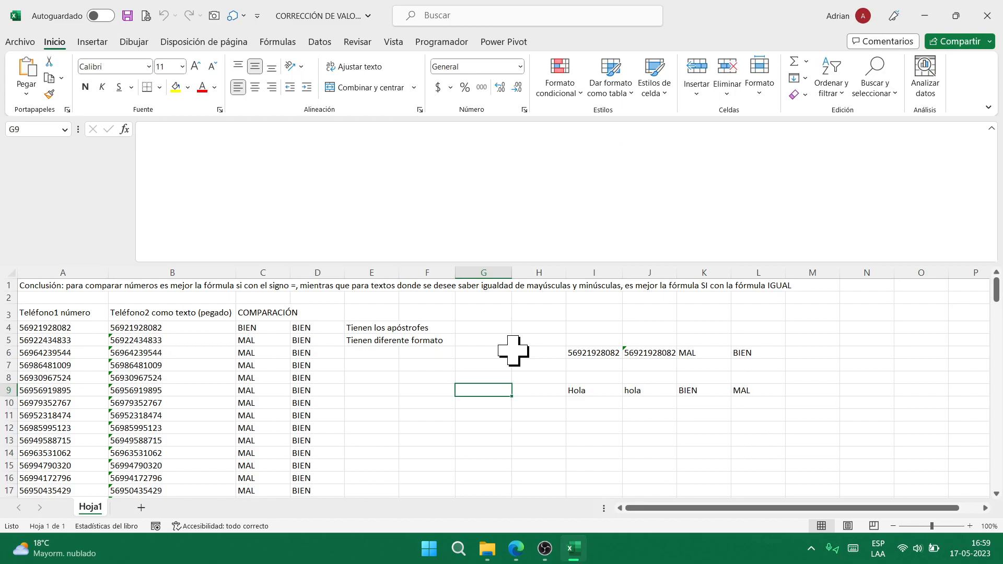
pyautogui.click(266, 328)
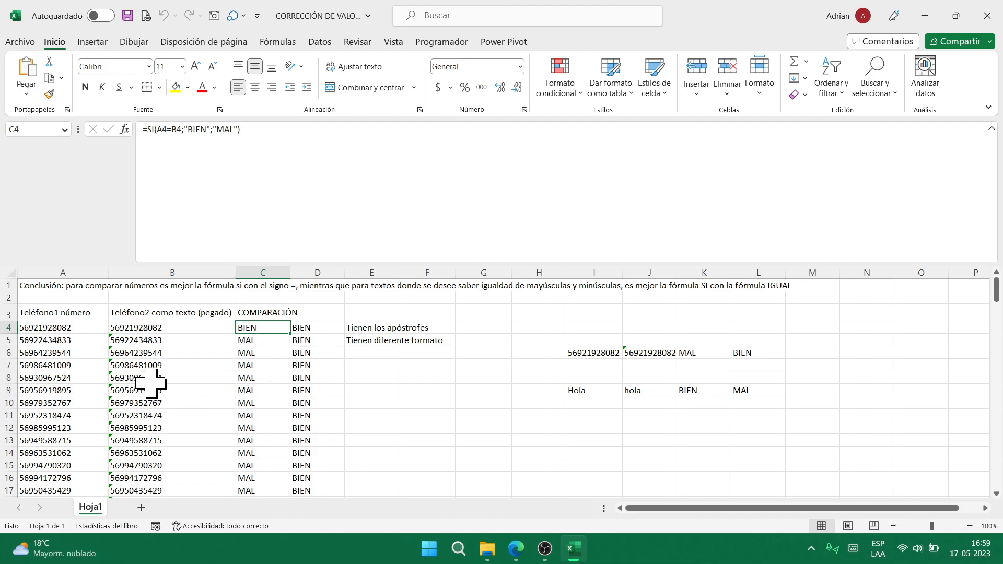
pyautogui.click(68, 332)
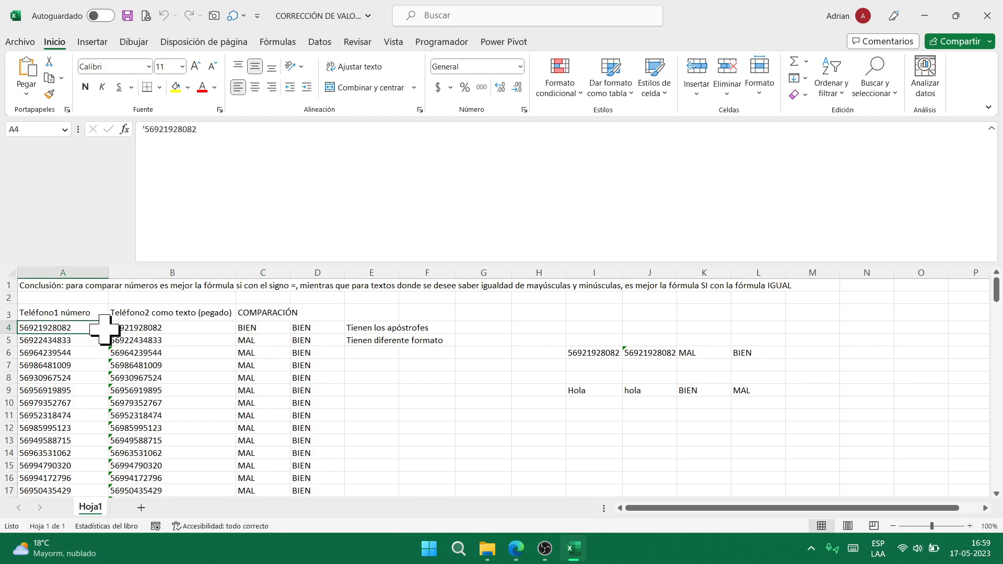
pyautogui.click(135, 329)
pyautogui.click(130, 341)
pyautogui.click(92, 341)
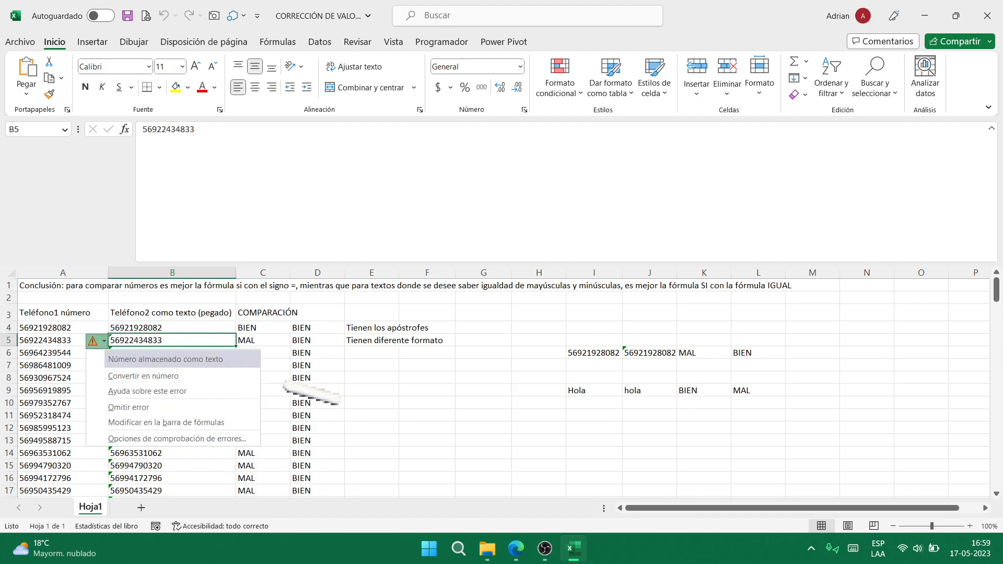
pyautogui.click(424, 402)
pyautogui.click(252, 342)
pyautogui.click(302, 343)
pyautogui.click(264, 342)
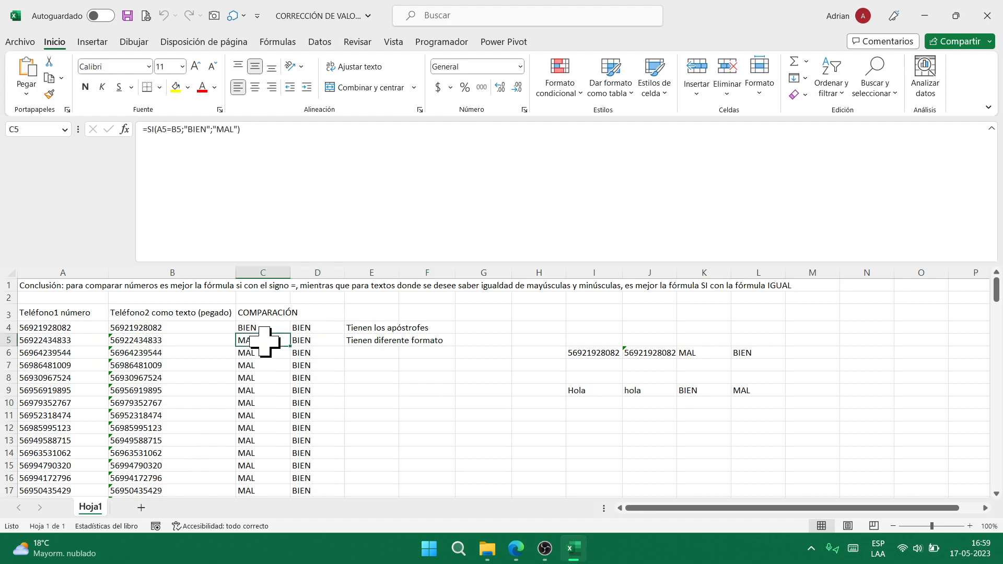
pyautogui.doubleClick(307, 340)
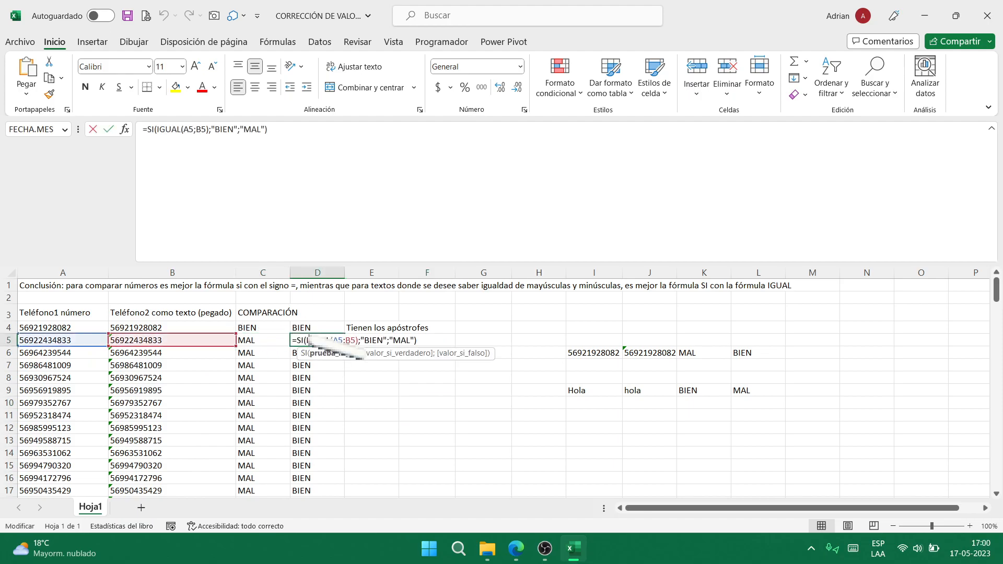
pyautogui.press('Escape')
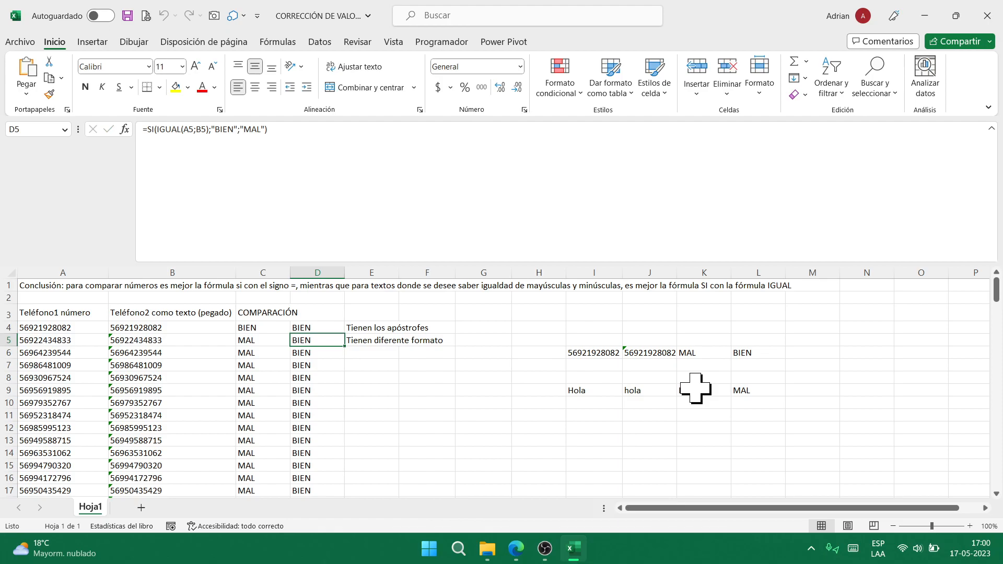
# - Close the value-comparison workbook and open the Excel file CORRESPONDENCIA EXCEL - WORD from Explorer
pyautogui.click(988, 15)
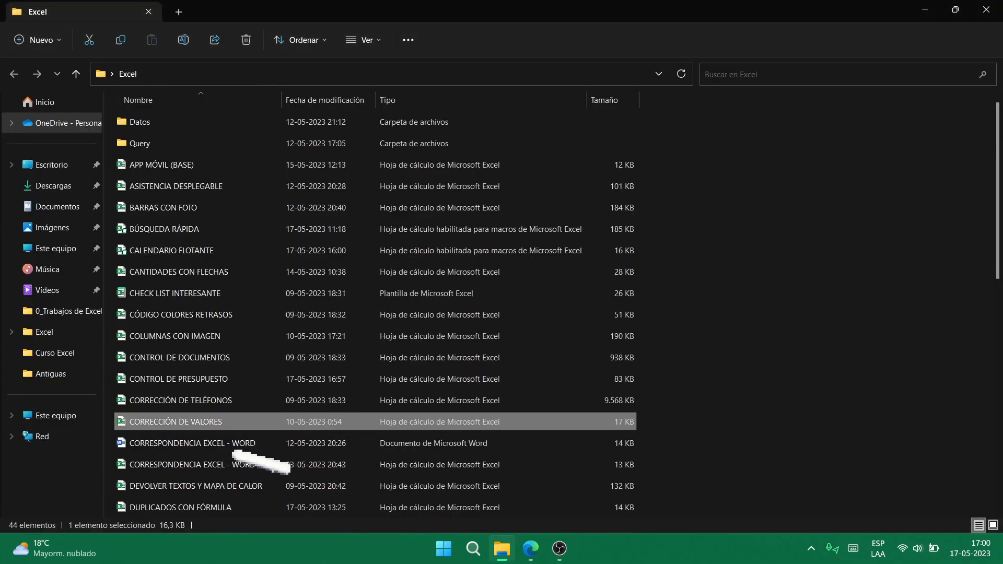
pyautogui.click(243, 444)
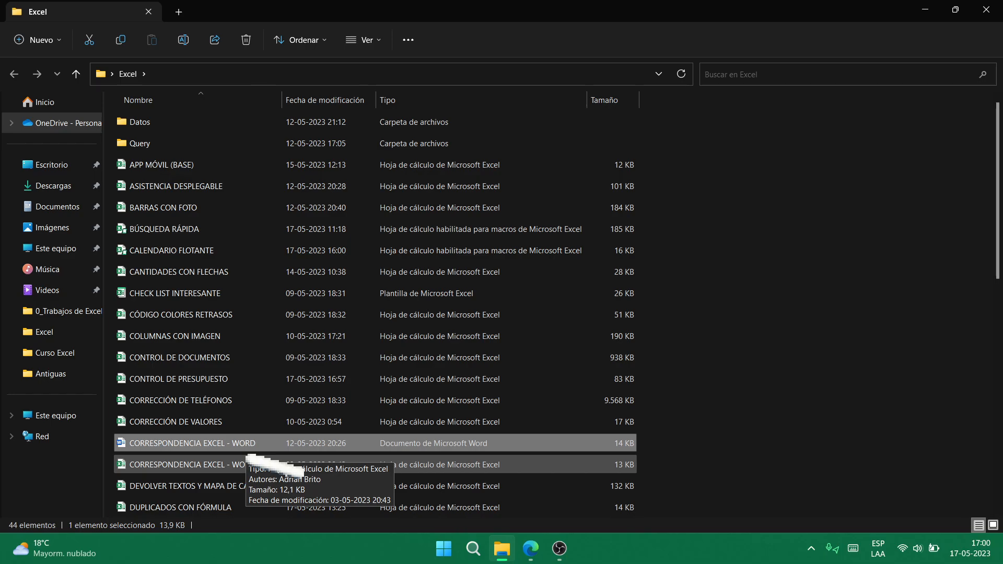
pyautogui.click(272, 465)
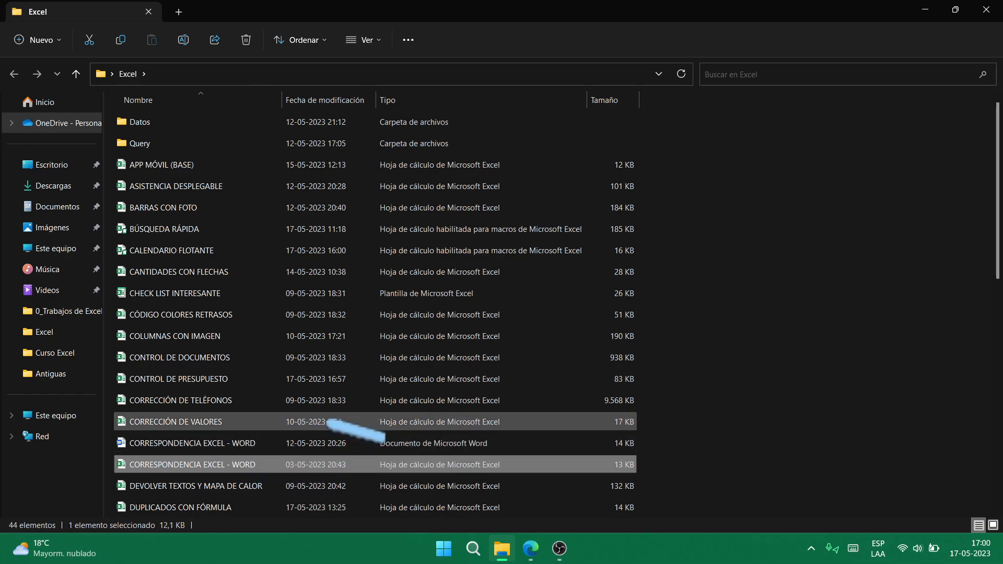
pyautogui.press('Return')
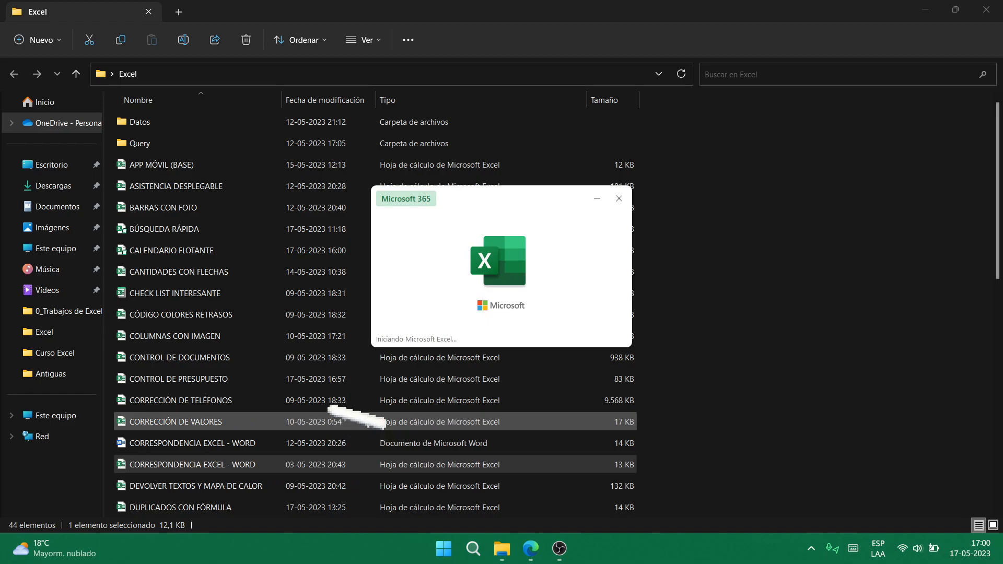
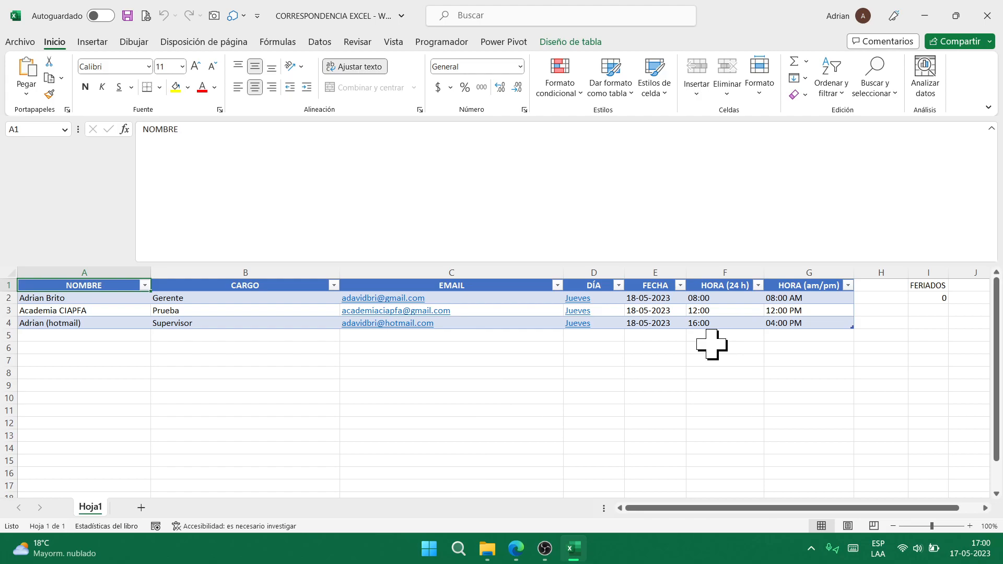
# - Close the CORRESPONDENCIA EXCEL recipient workbook and then the empty Excel window
pyautogui.click(998, 16)
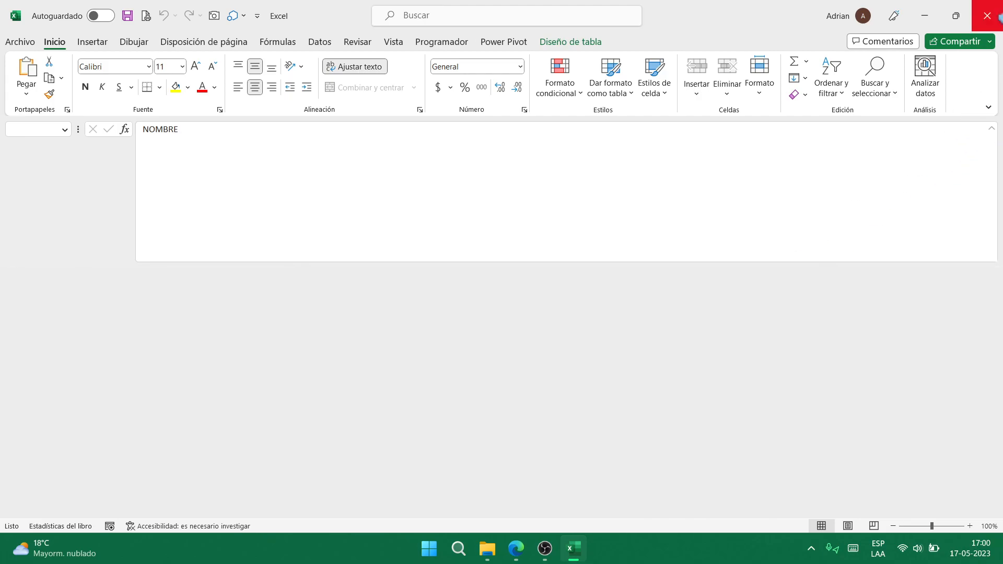
pyautogui.click(987, 16)
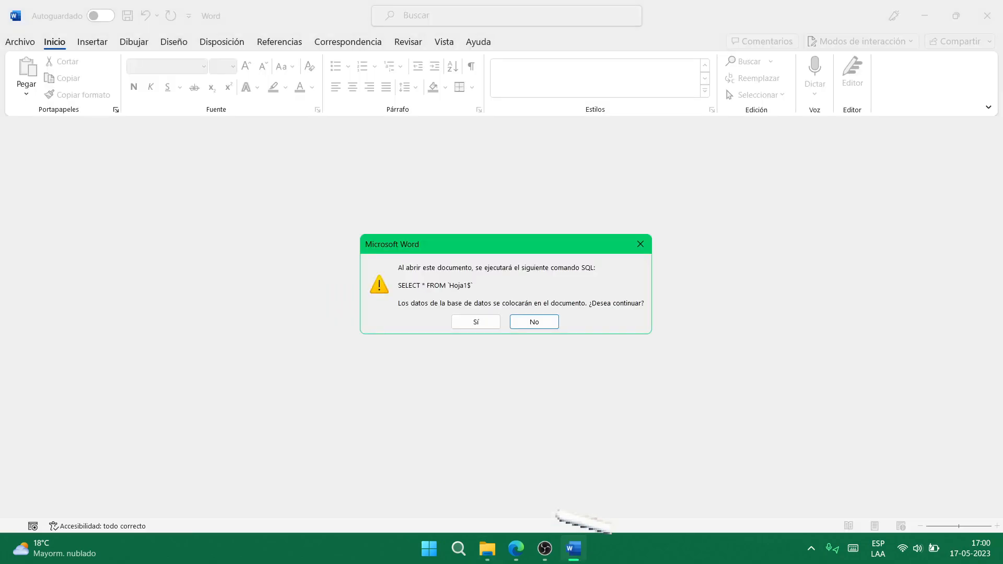
# - Accept the SQL query so the Word letter loads the recipient data from the sheet
pyautogui.click(476, 322)
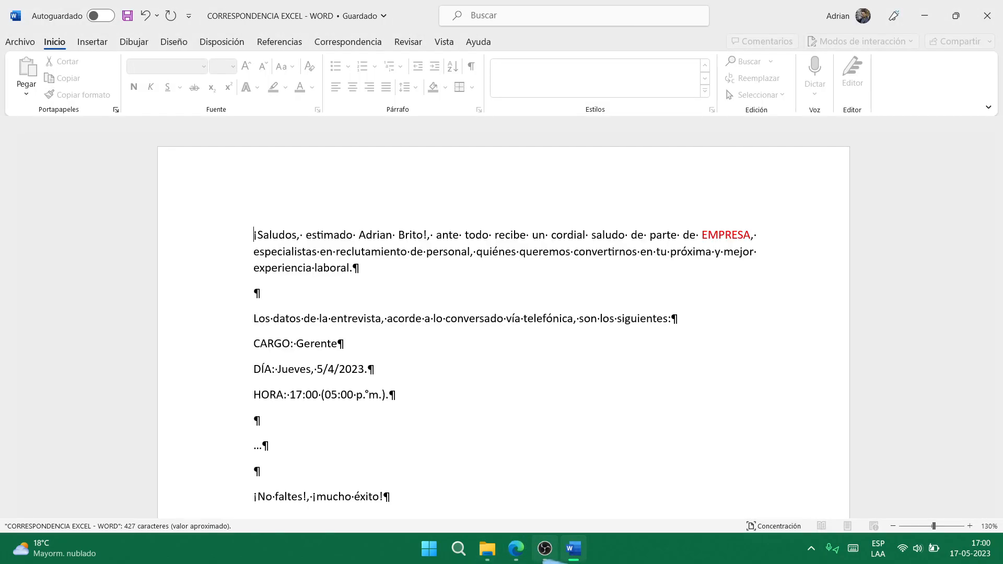
pyautogui.click(545, 548)
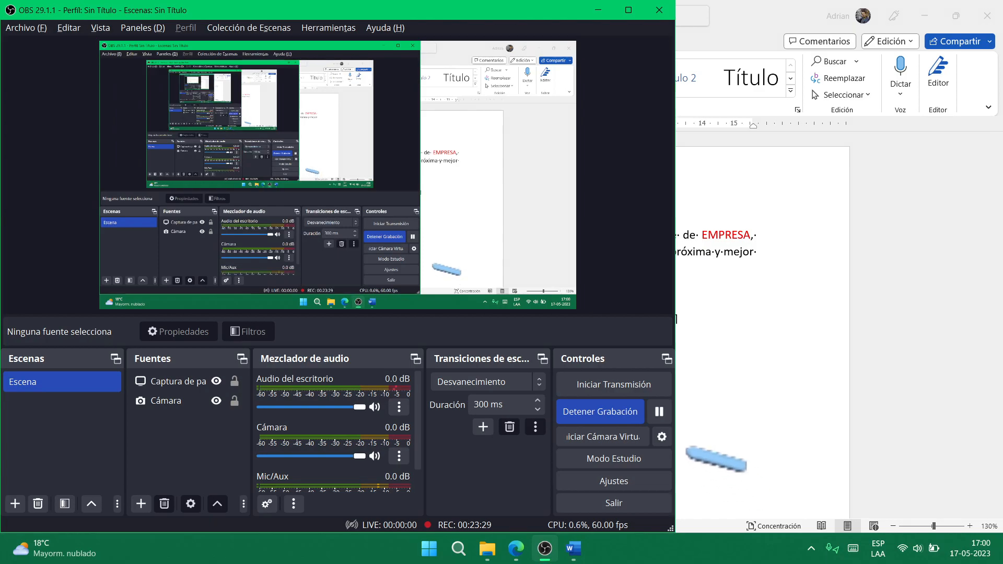
pyautogui.click(659, 412)
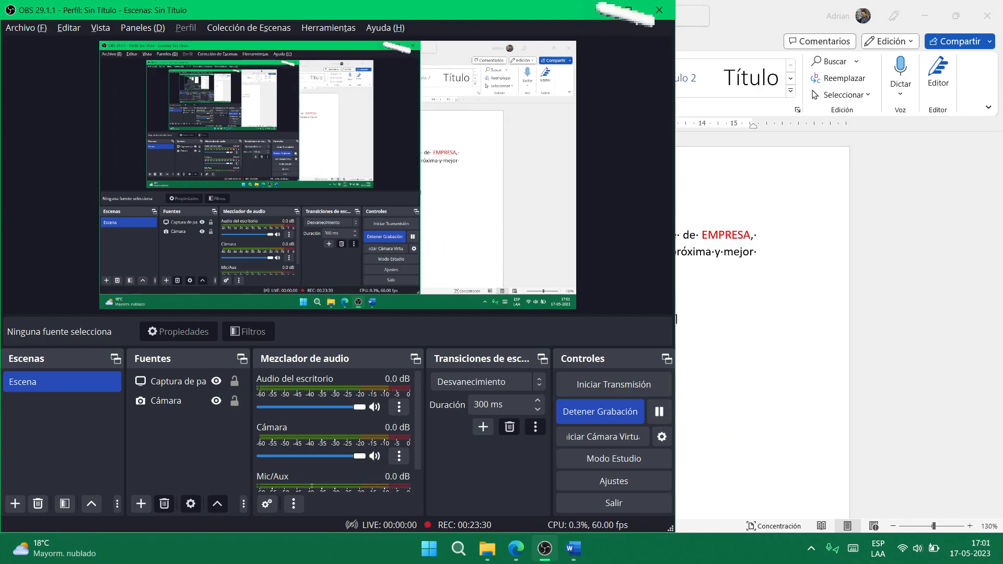
pyautogui.click(599, 10)
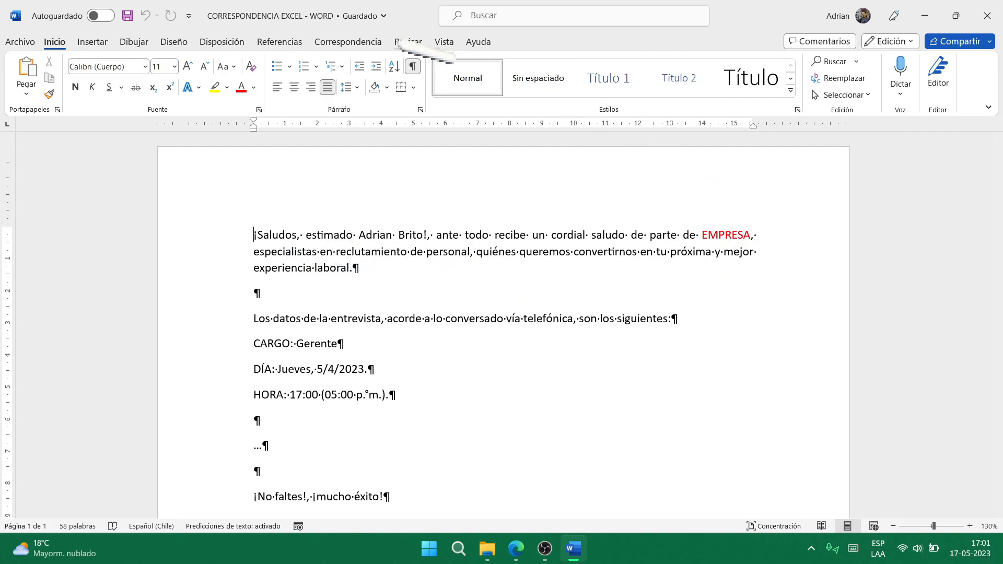
# - Preview the merged letter through recipient 3 (CARGO Supervisor) and open Finalizar y combinar
pyautogui.click(347, 42)
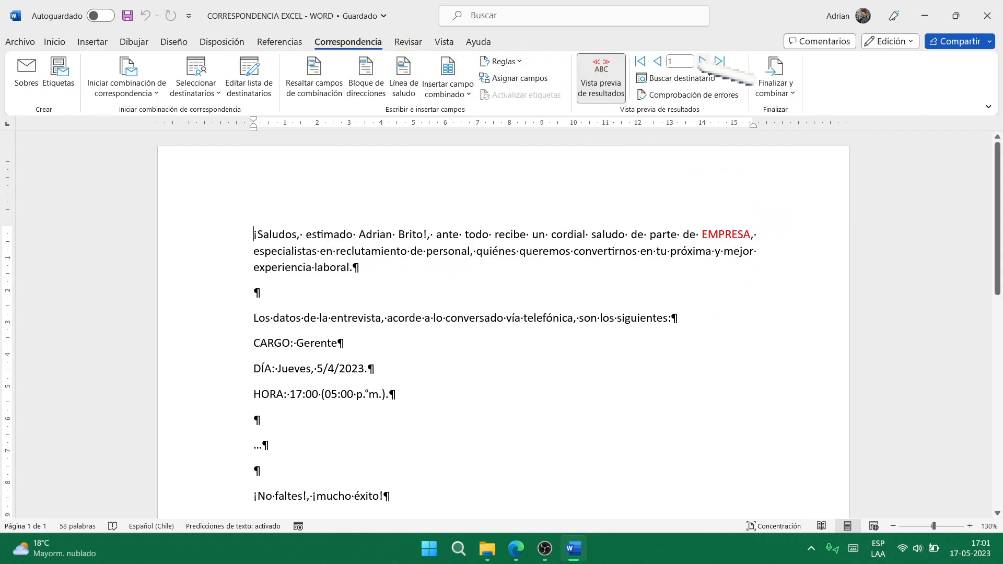
pyautogui.click(703, 61)
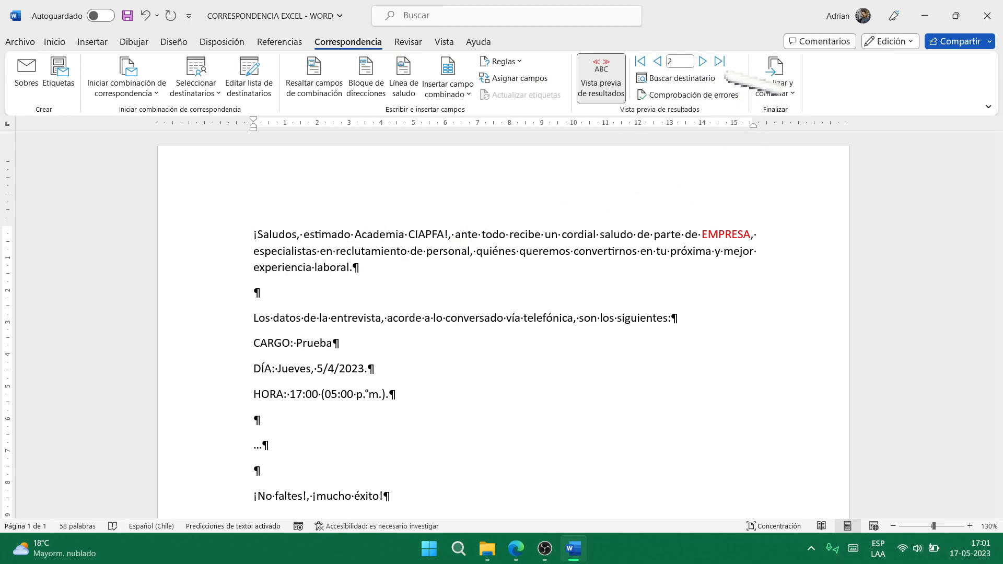
pyautogui.click(703, 61)
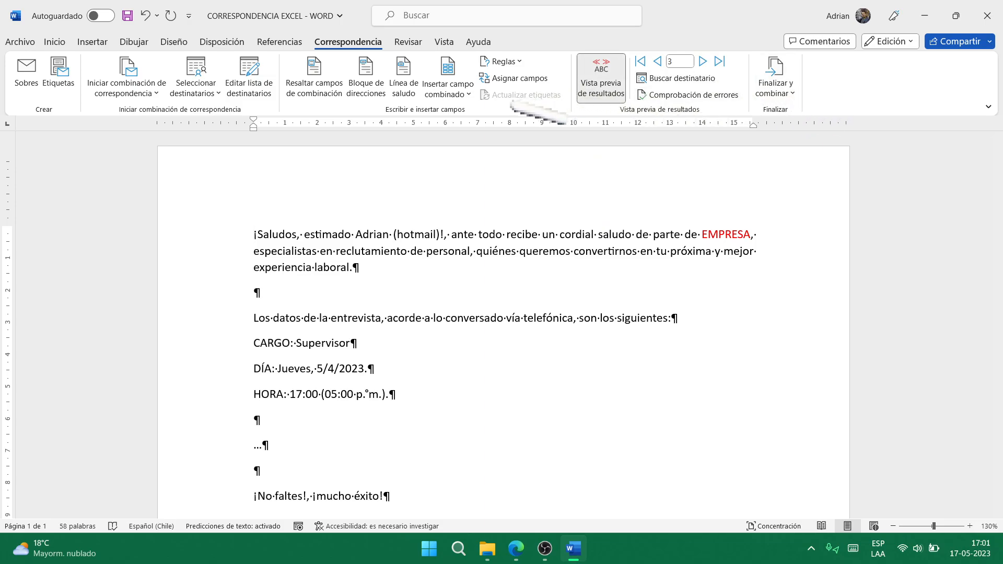
pyautogui.click(779, 92)
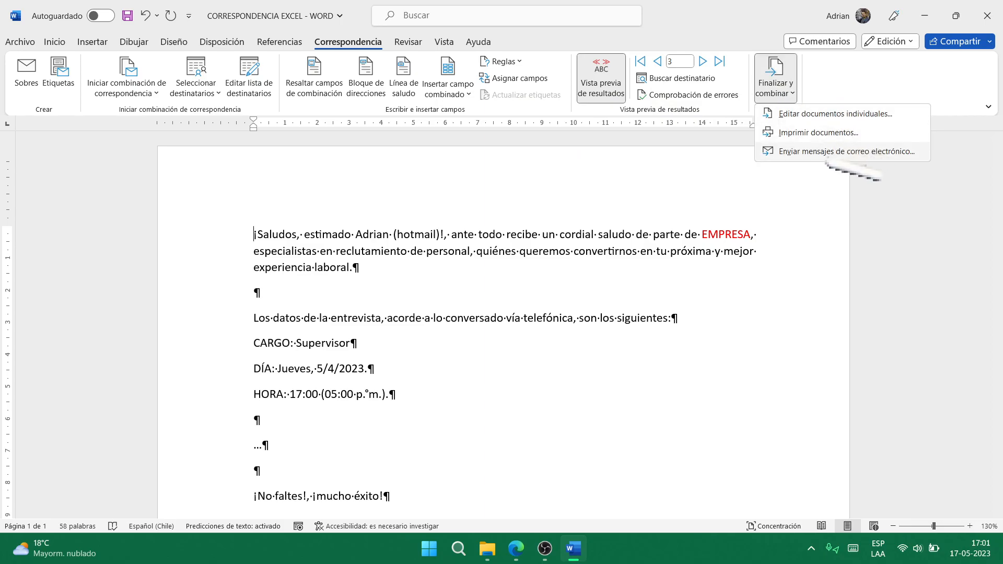
# - Send the merge as HTML e-mail to all records, addressed from EMAIL with subject 'prueba'
pyautogui.click(862, 151)
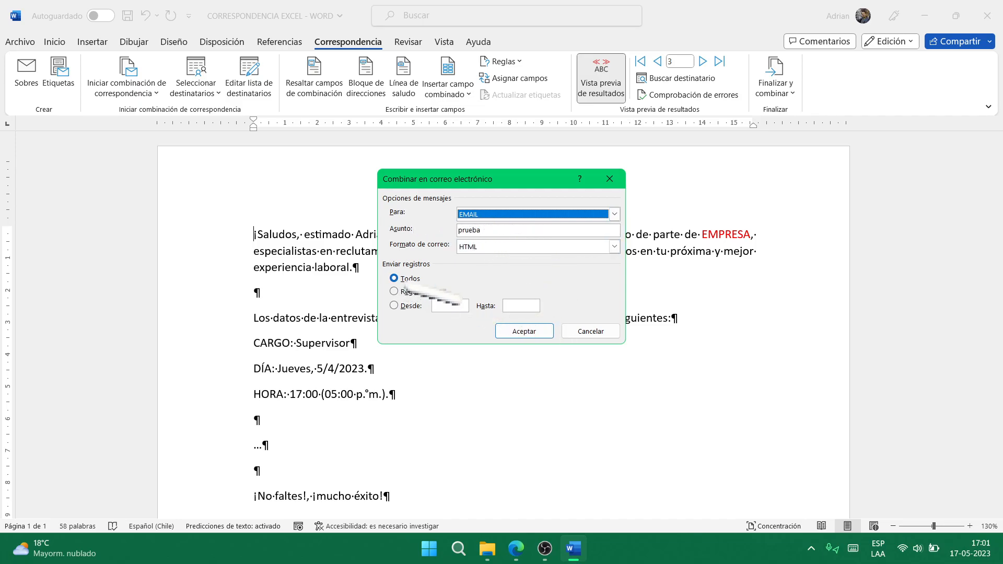
pyautogui.click(527, 335)
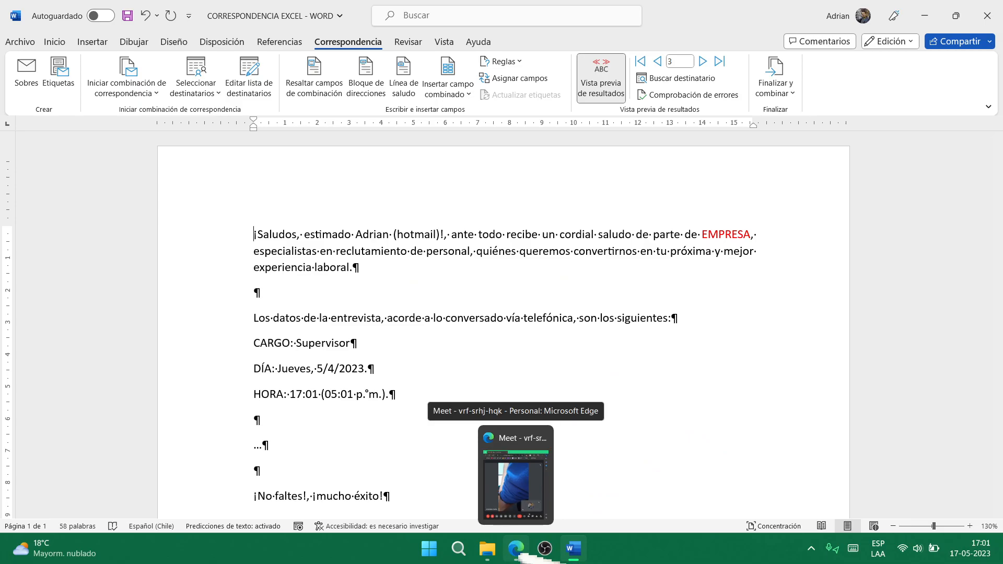
pyautogui.click(504, 480)
# - Open Gmail in a new maximized browser tab and reload the inbox
pyautogui.click(701, 16)
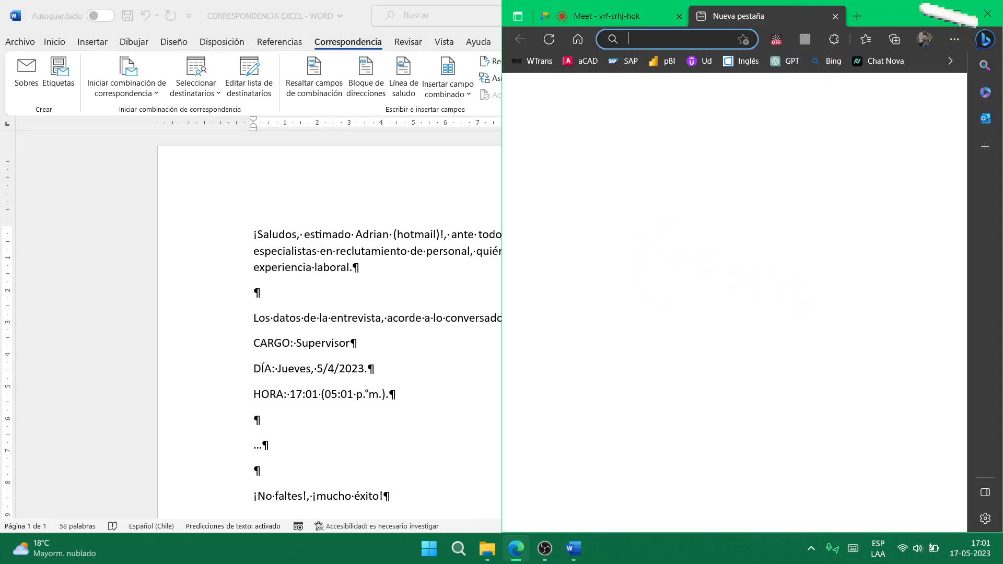
pyautogui.click(959, 14)
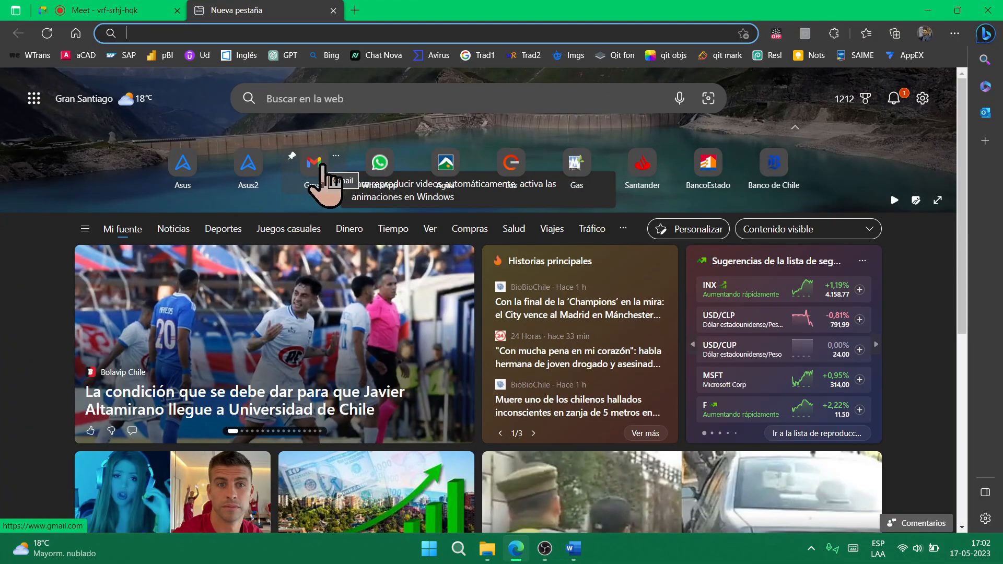
pyautogui.click(316, 166)
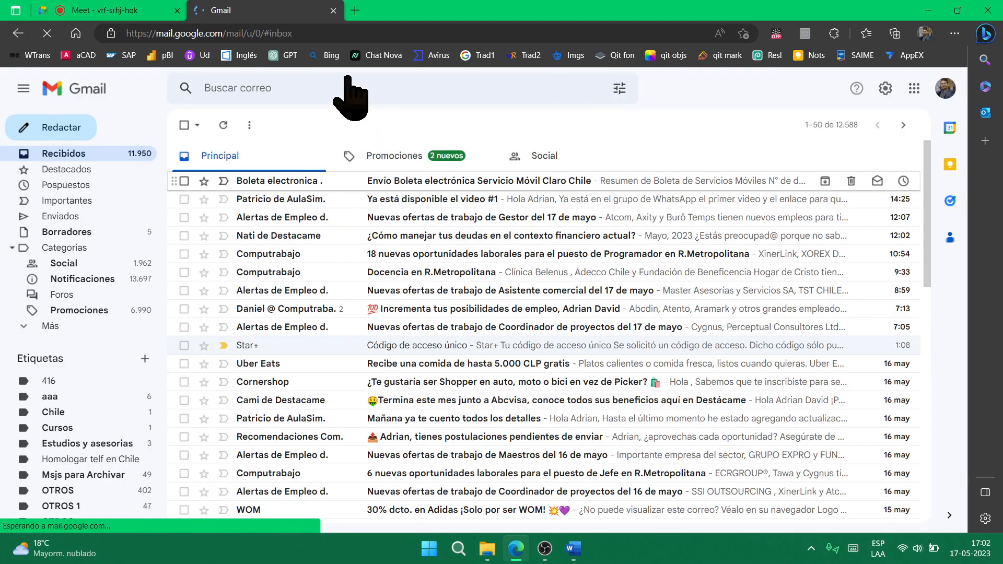
pyautogui.click(309, 40)
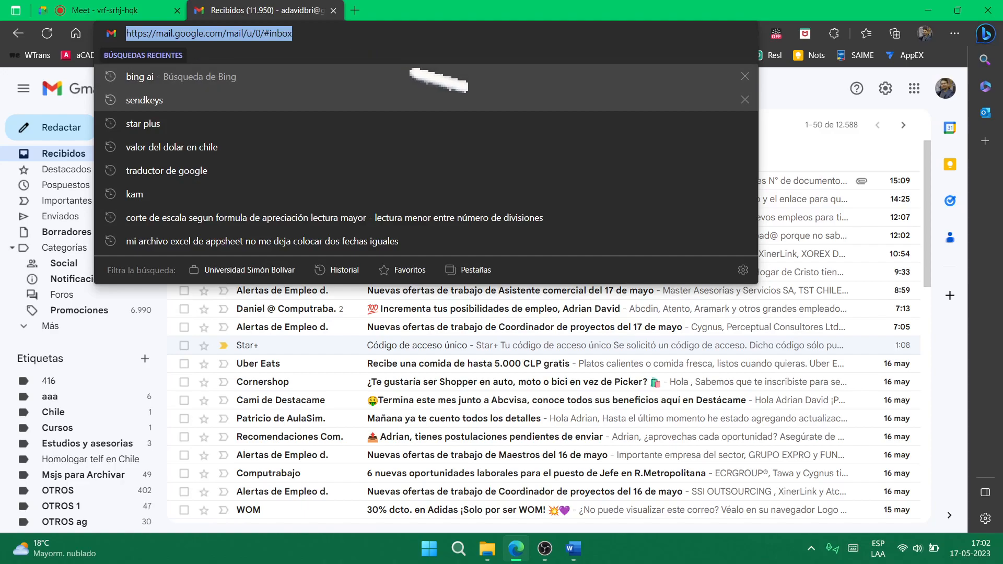
pyautogui.press('Return')
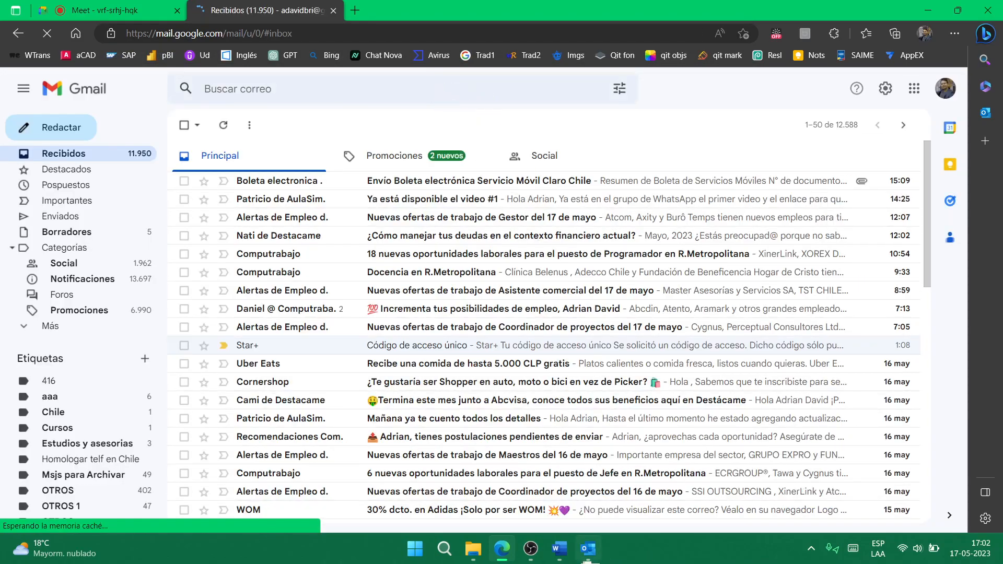
# - Bring Outlook to the front and discard a blank new message
pyautogui.click(531, 548)
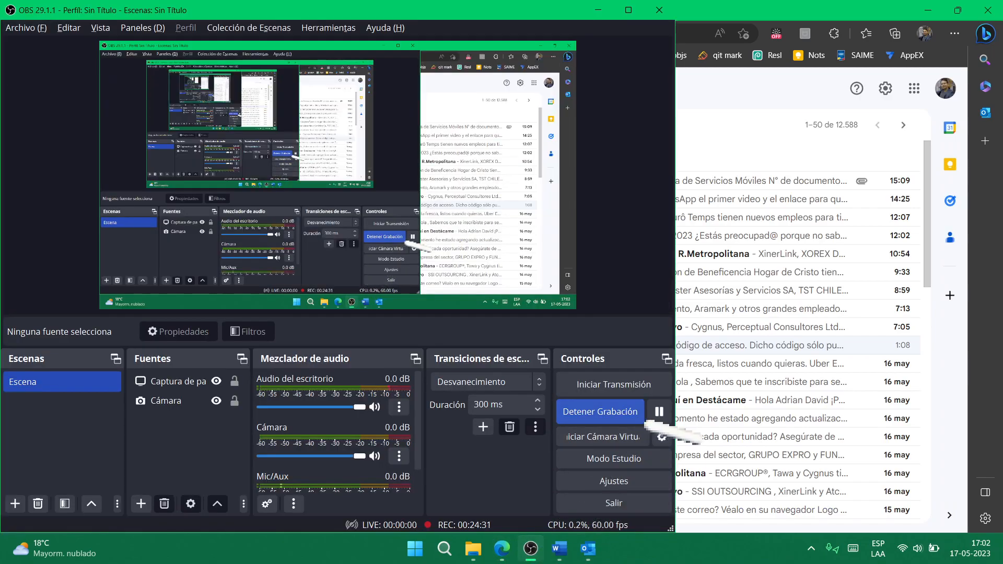
pyautogui.click(659, 412)
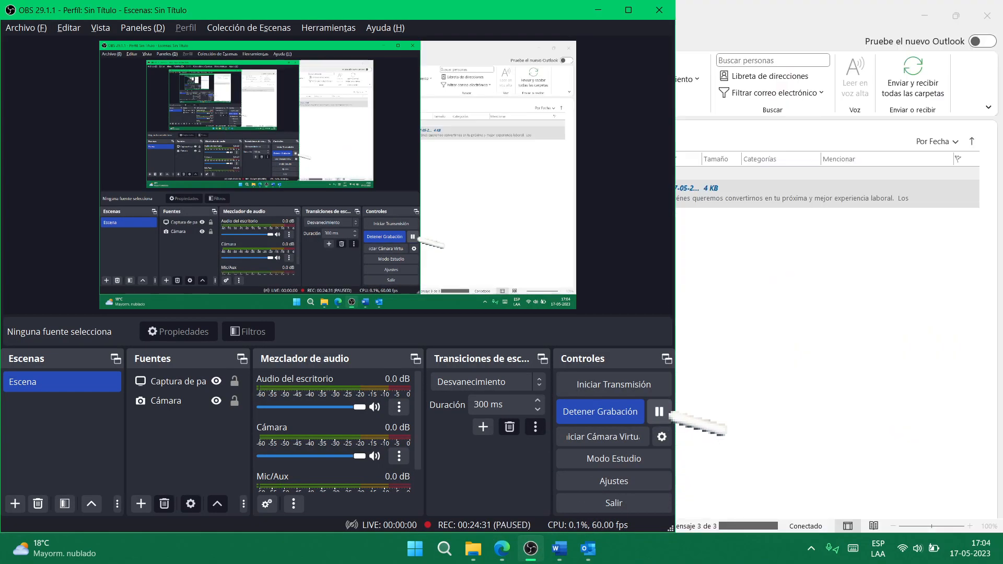
pyautogui.click(718, 388)
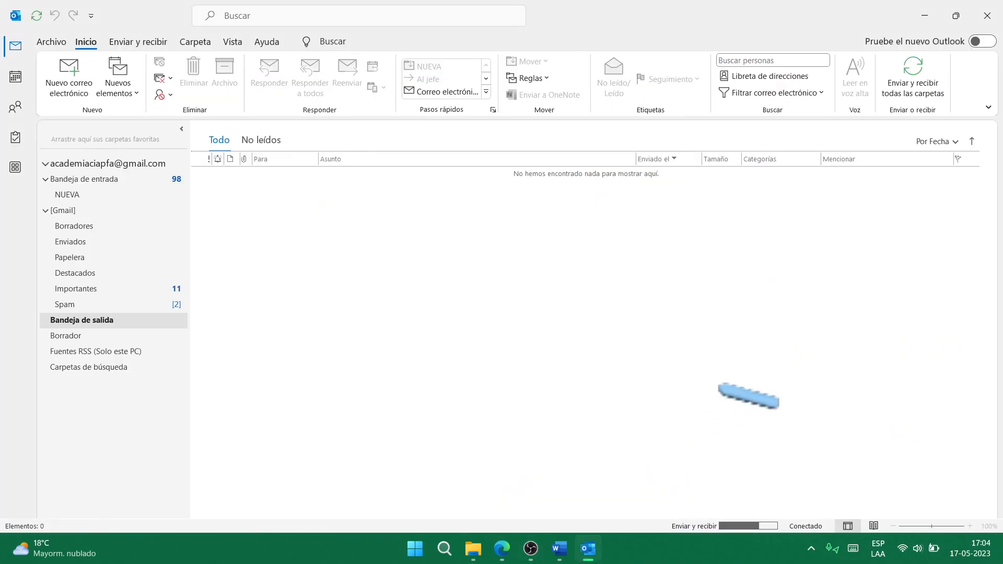
pyautogui.click(69, 79)
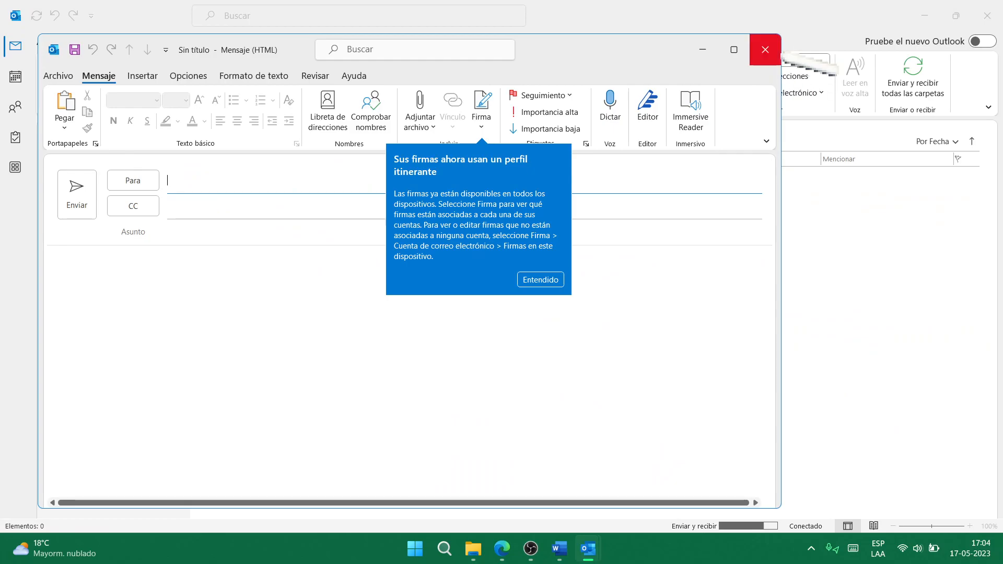
pyautogui.click(766, 50)
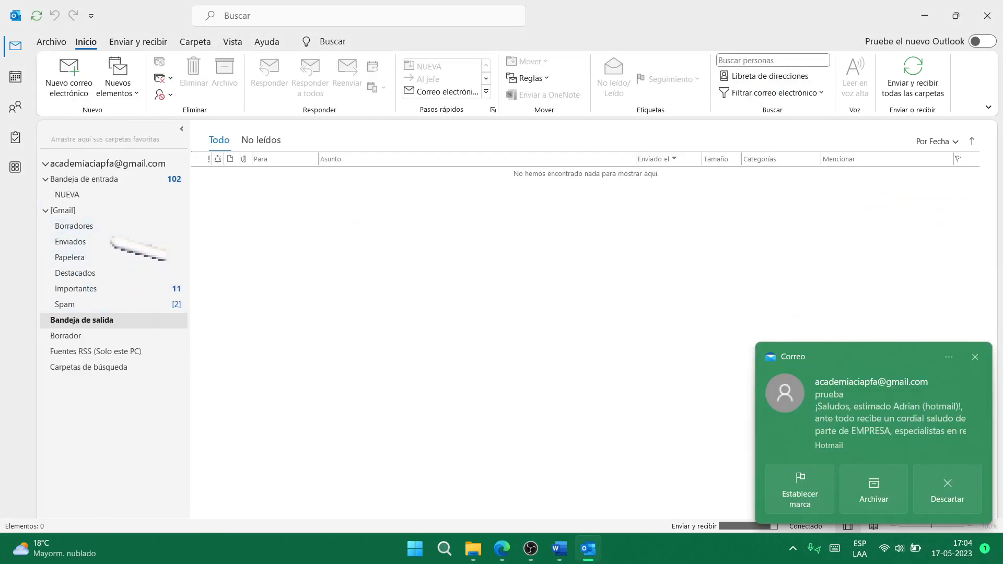
# - Check the three 17:04 'prueba' messages in Enviados, then close Outlook
pyautogui.click(113, 241)
pyautogui.click(418, 203)
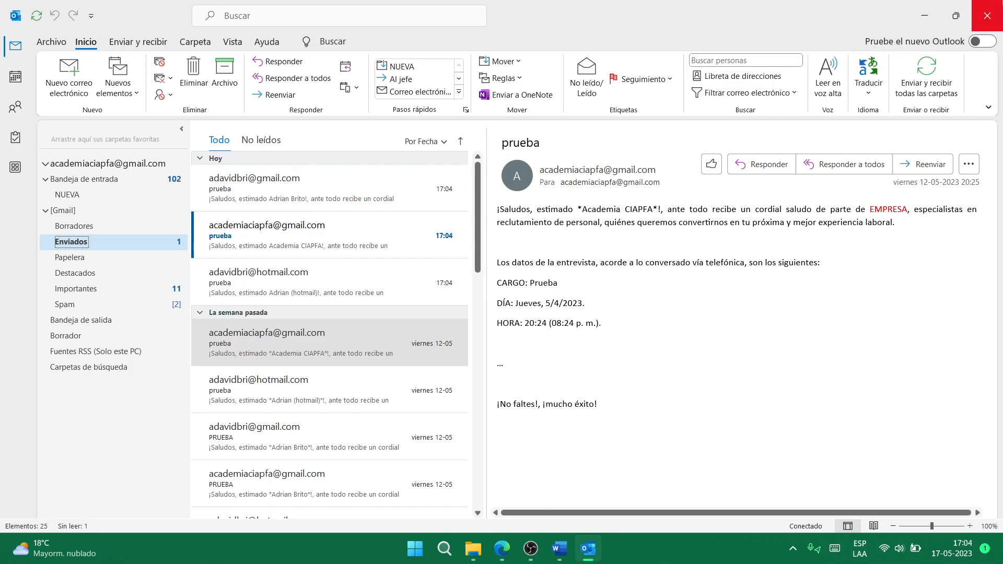
pyautogui.click(987, 15)
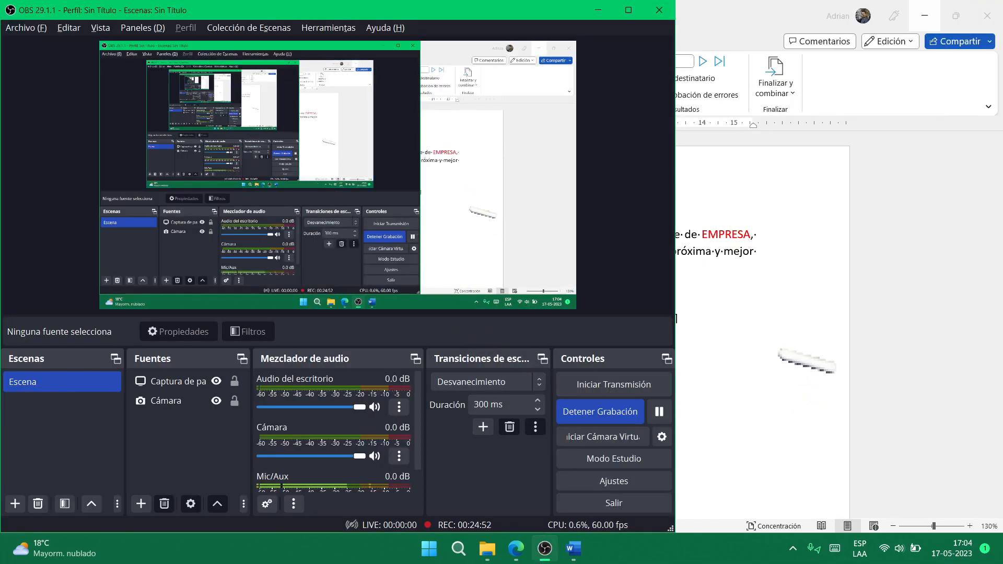
pyautogui.click(804, 361)
# - Reload the second Gmail inbox and open the new 'prueba' message showing CARGO Prueba, HORA 17:01
pyautogui.click(516, 548)
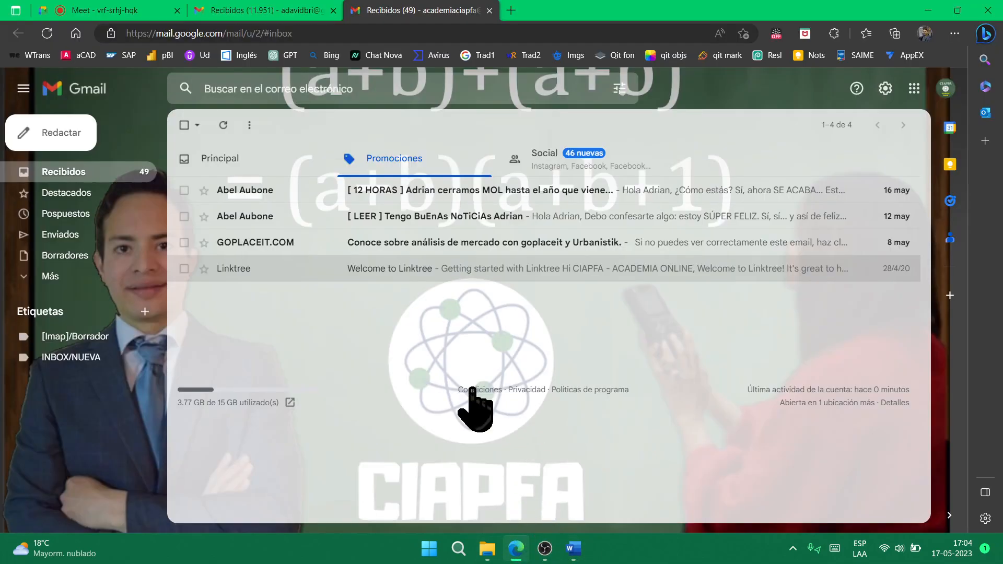
pyautogui.click(397, 33)
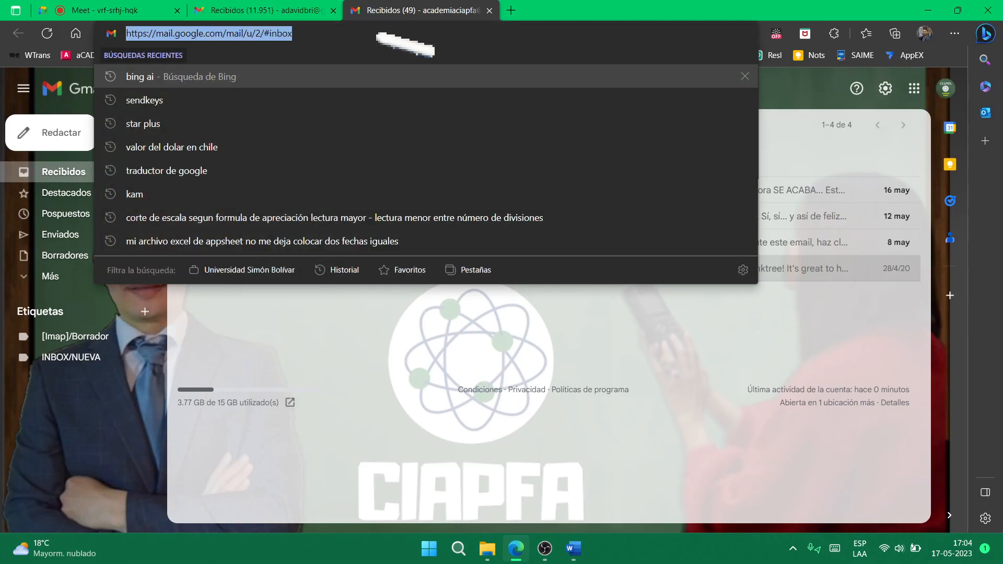
pyautogui.press('Return')
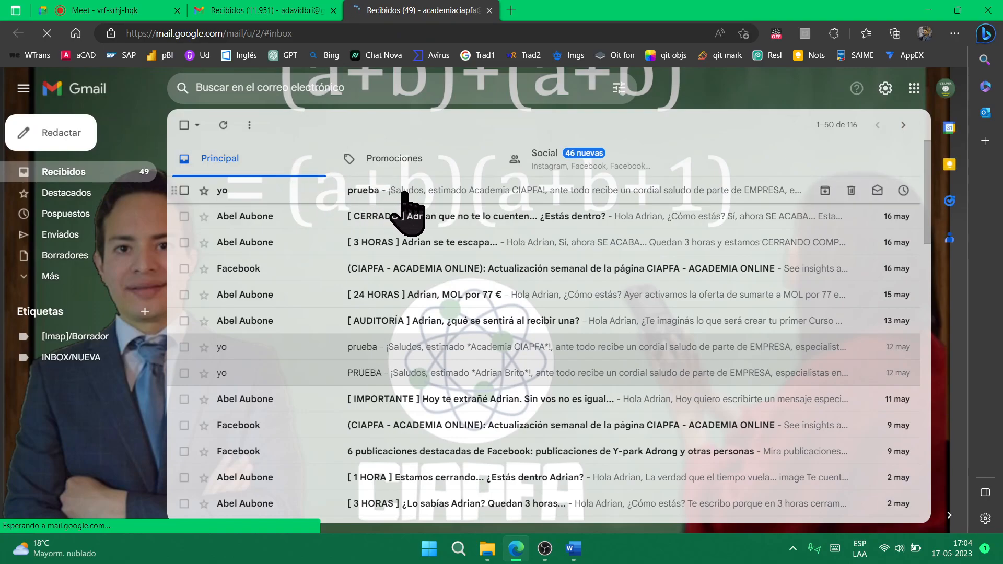
pyautogui.click(410, 193)
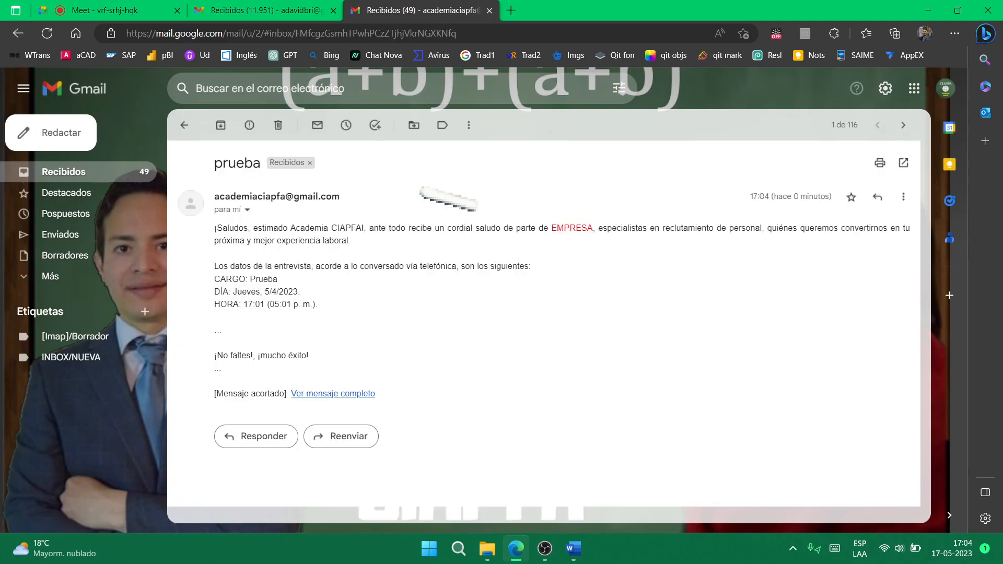
pyautogui.moveTo(490, 553)
pyautogui.click(545, 550)
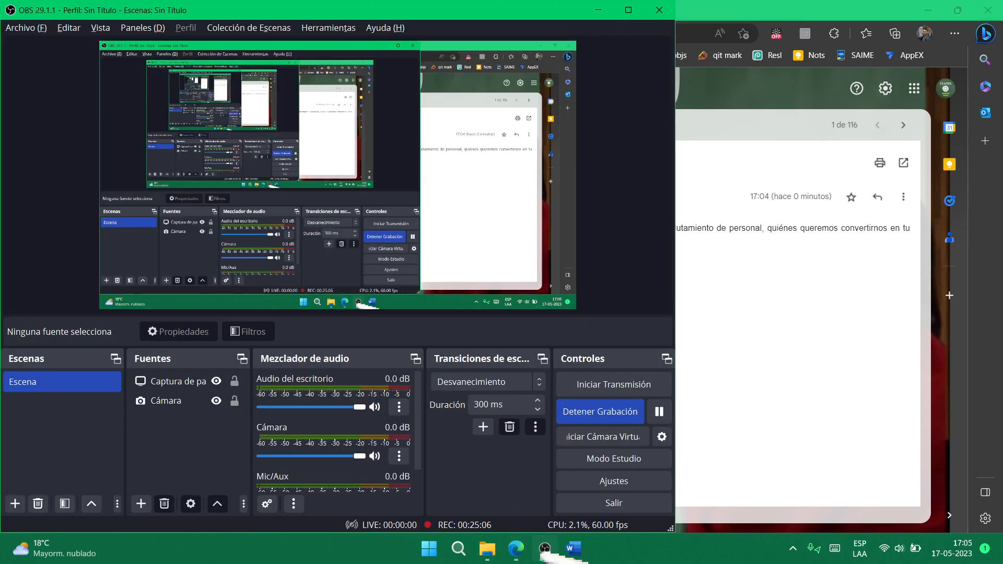
# - Close the Word merge letter without saving
pyautogui.click(487, 549)
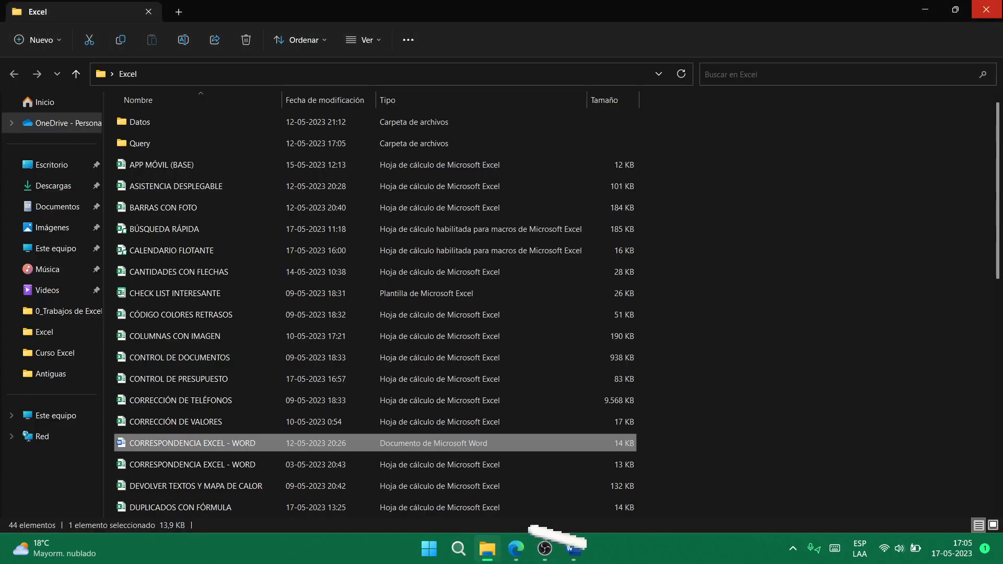
pyautogui.click(573, 548)
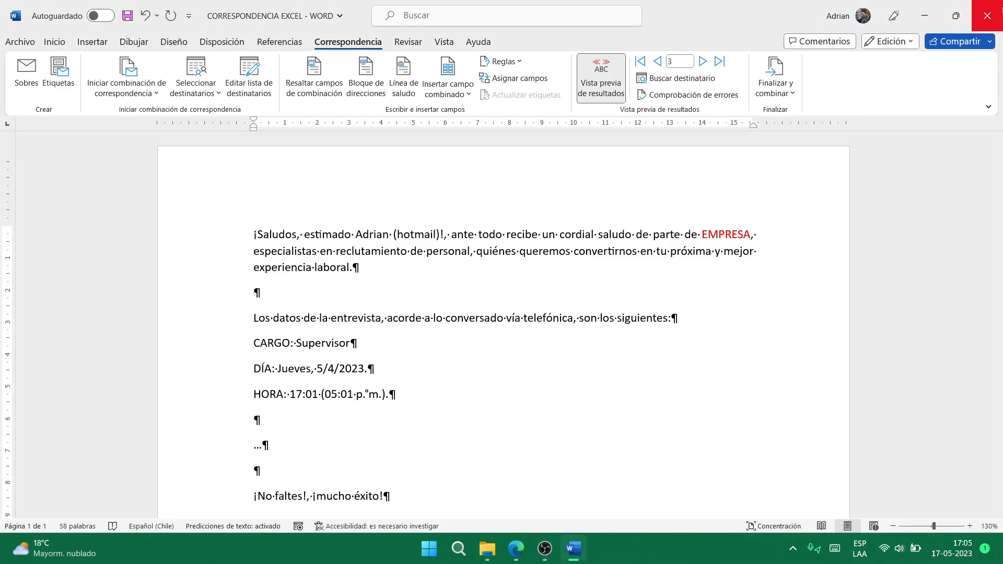
pyautogui.click(988, 16)
pyautogui.click(515, 291)
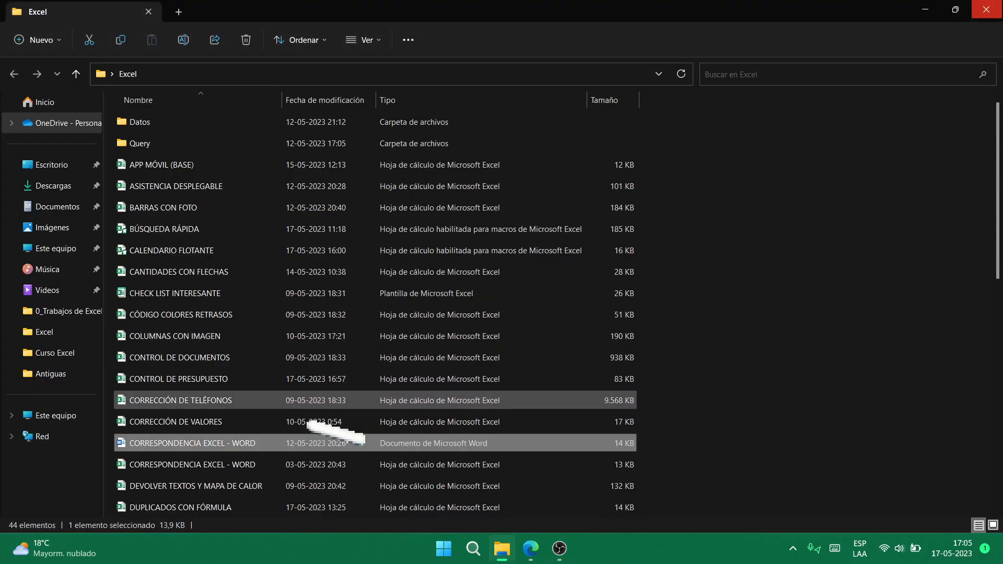
# - Open the DEVOLVER TEXTOS Y MAPA DE CALOR workbook from the Excel folder
pyautogui.scroll(-5, 309, 450)
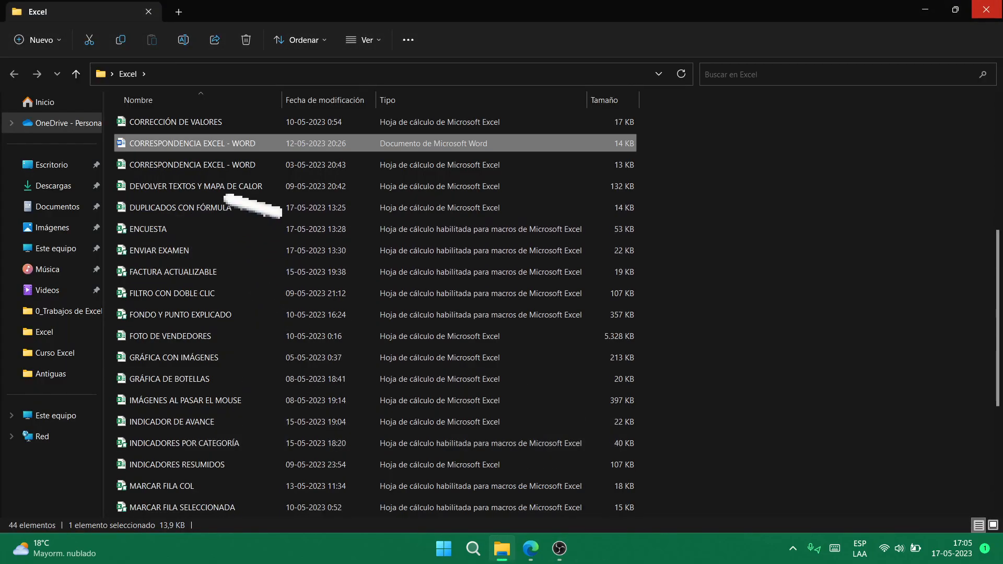
pyautogui.click(257, 187)
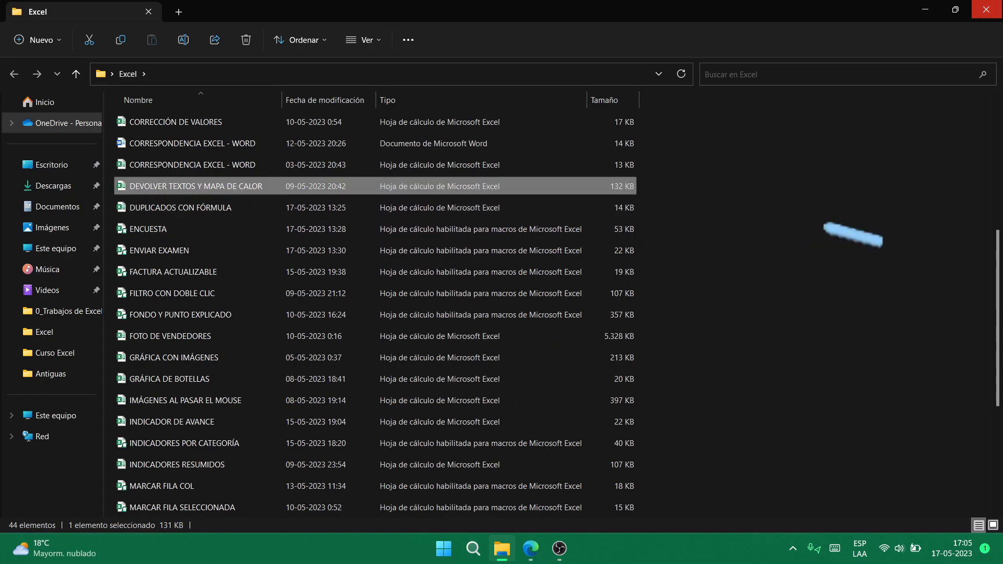
pyautogui.doubleClick(256, 187)
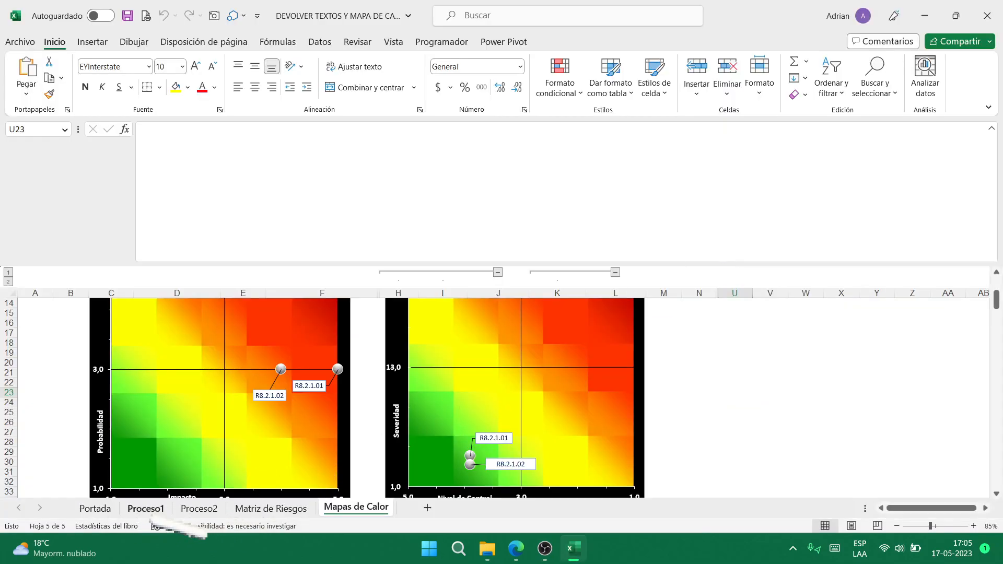
# - On Proceso1, read C68's multi-line Etapa / Actividad formula, then check G68 and B68
pyautogui.click(146, 509)
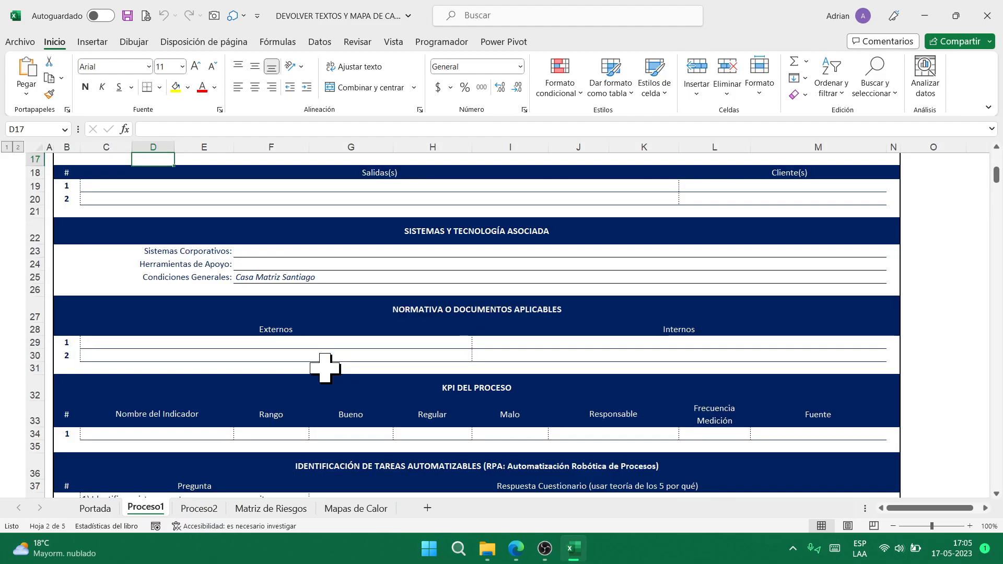
pyautogui.scroll(-12, 324, 368)
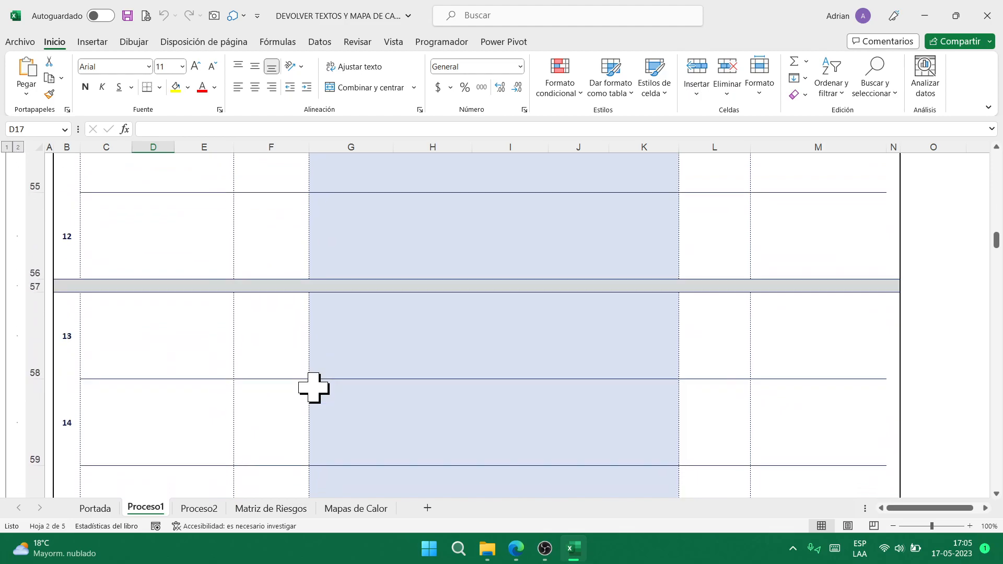
pyautogui.scroll(-5, 314, 387)
pyautogui.click(189, 212)
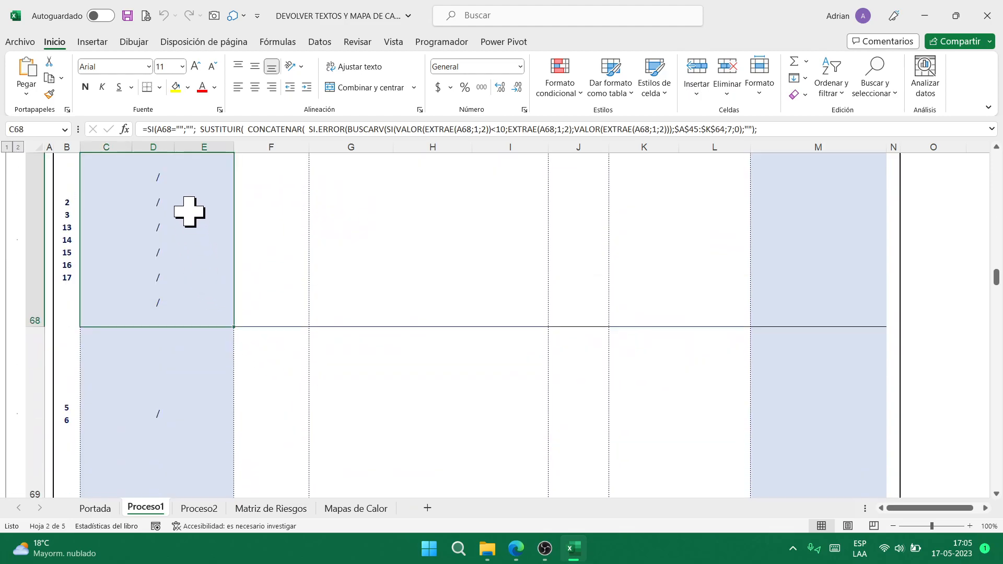
pyautogui.scroll(2, 275, 277)
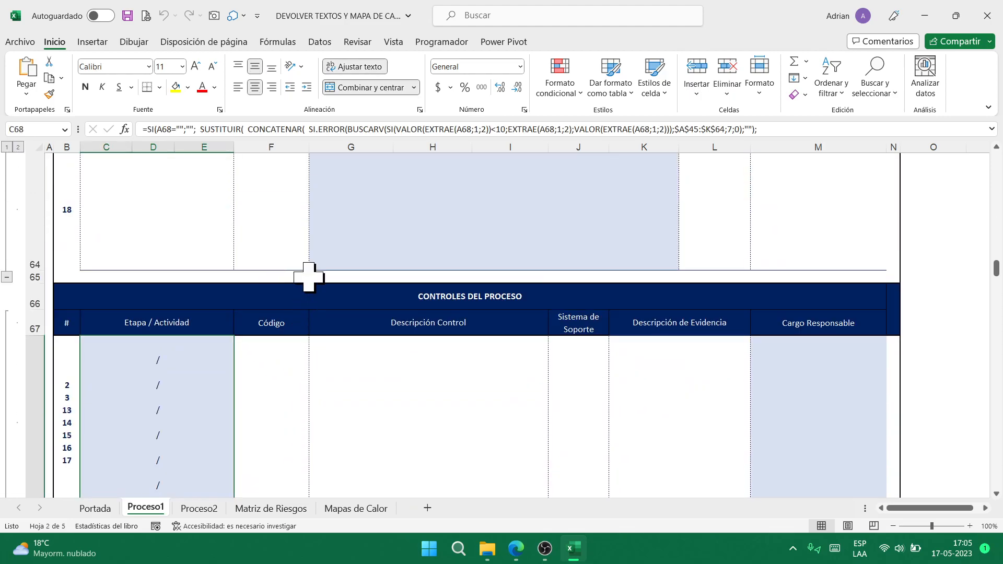
pyautogui.hotkey('ctrl', 'shift', 'u')
pyautogui.scroll(-5, 480, 198)
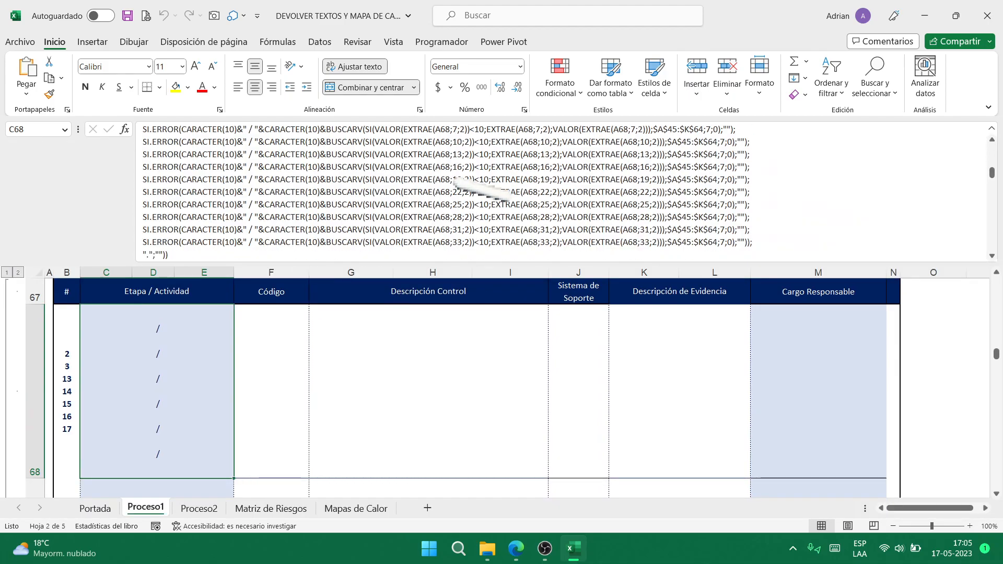
pyautogui.hotkey('ctrl', 'shift', 'u')
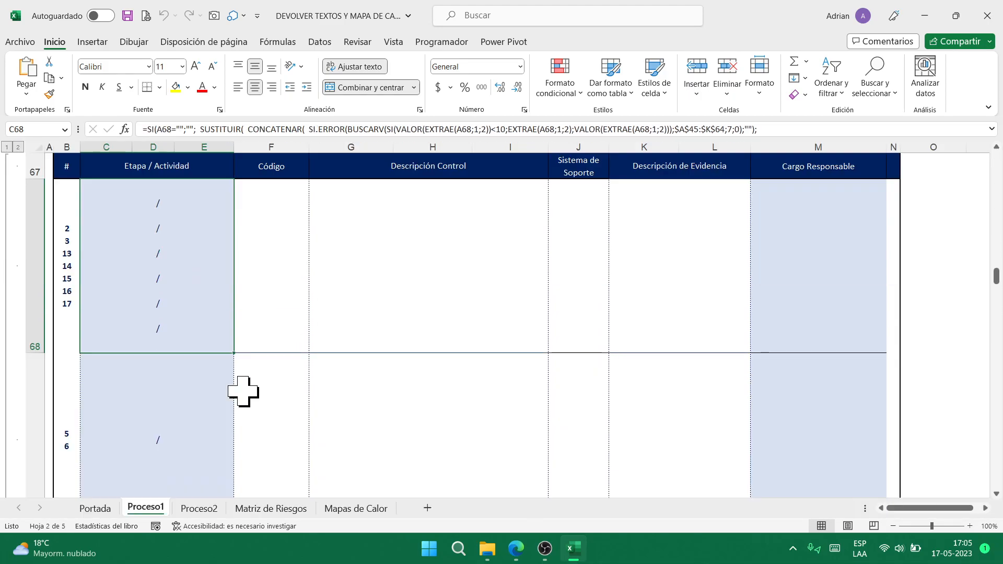
pyautogui.click(372, 283)
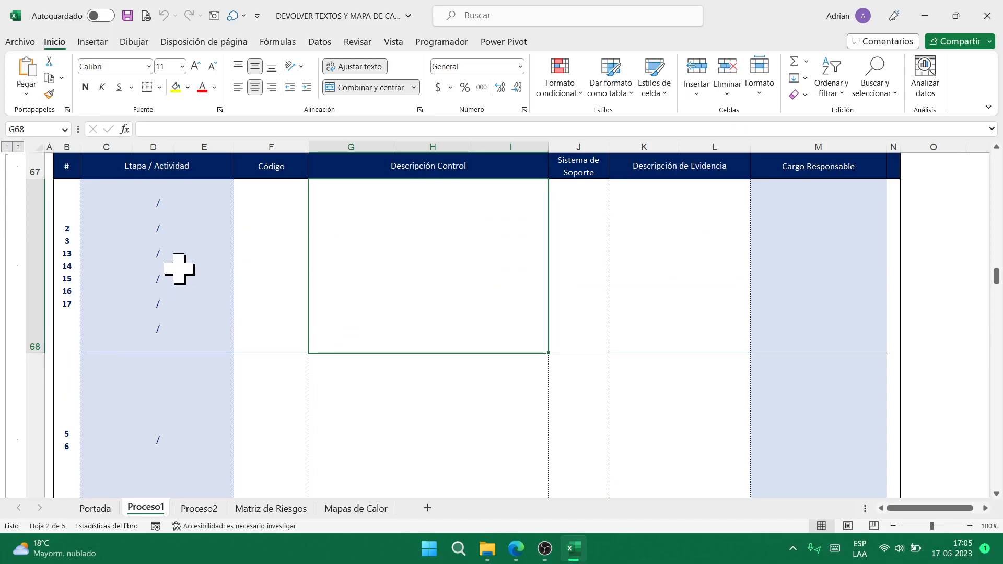
pyautogui.click(63, 254)
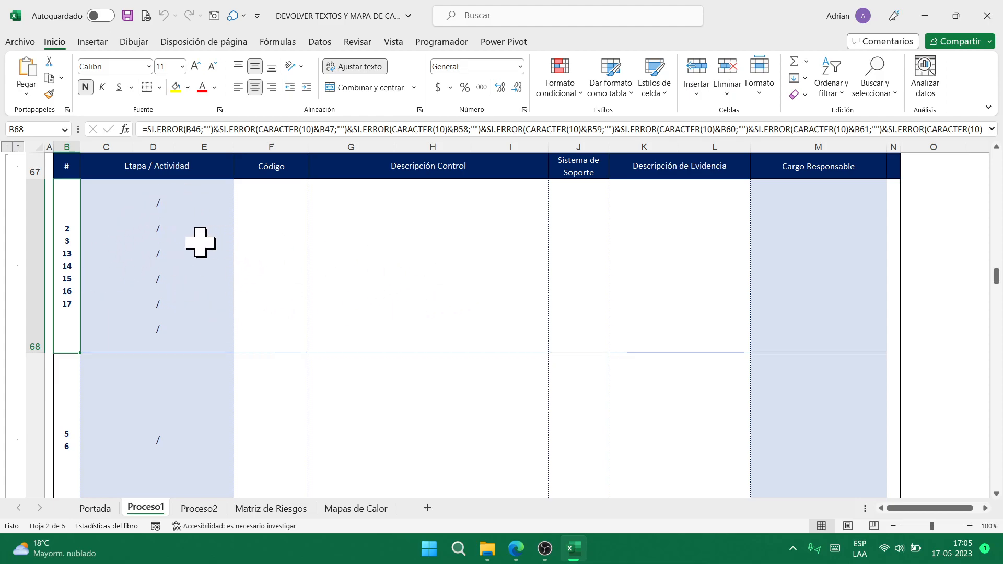
# - Enter 'Actividad 2' as the name of SIPOC activity 2 in G46
pyautogui.scroll(5, 312, 291)
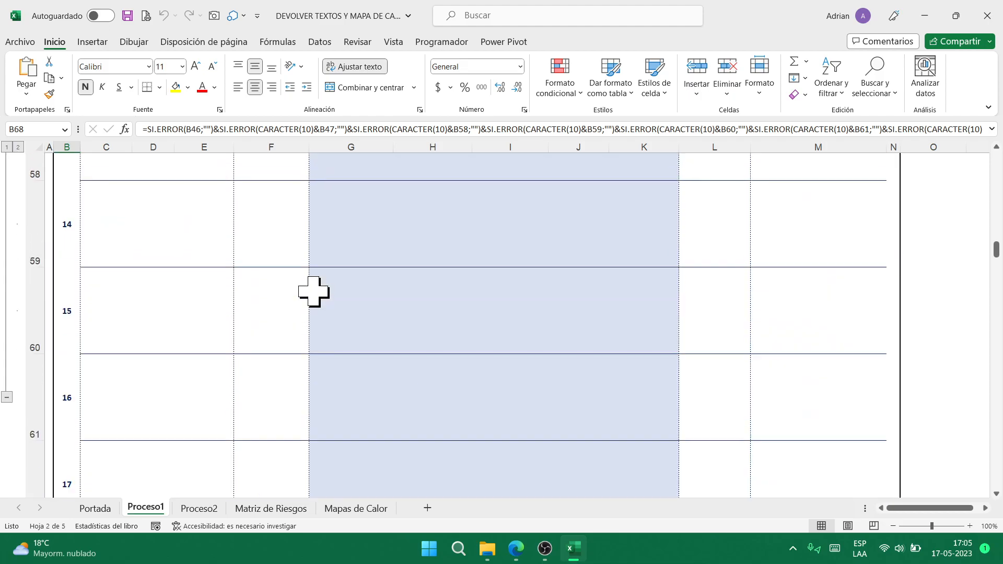
pyautogui.scroll(4, 312, 291)
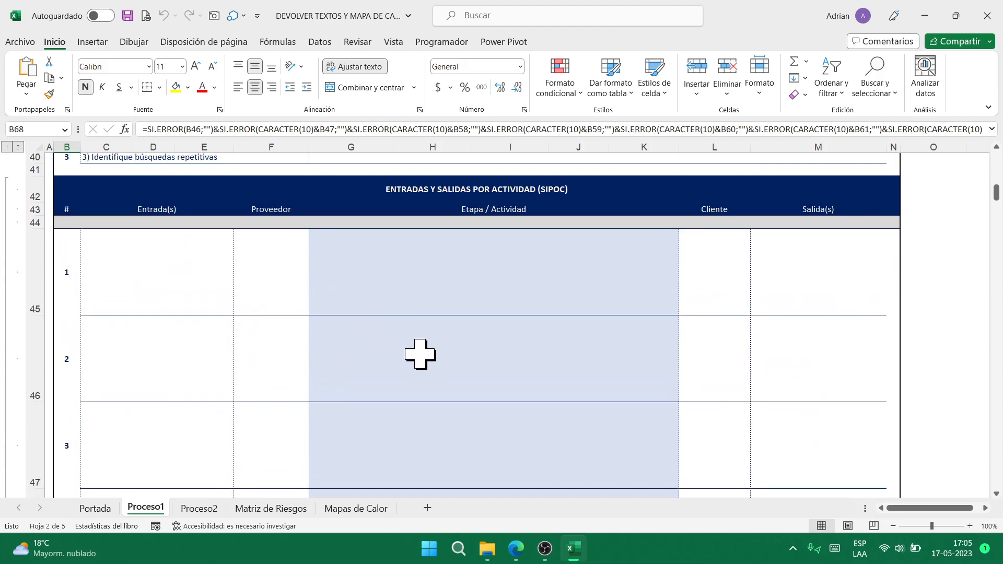
pyautogui.click(420, 354)
pyautogui.write('Actividad')
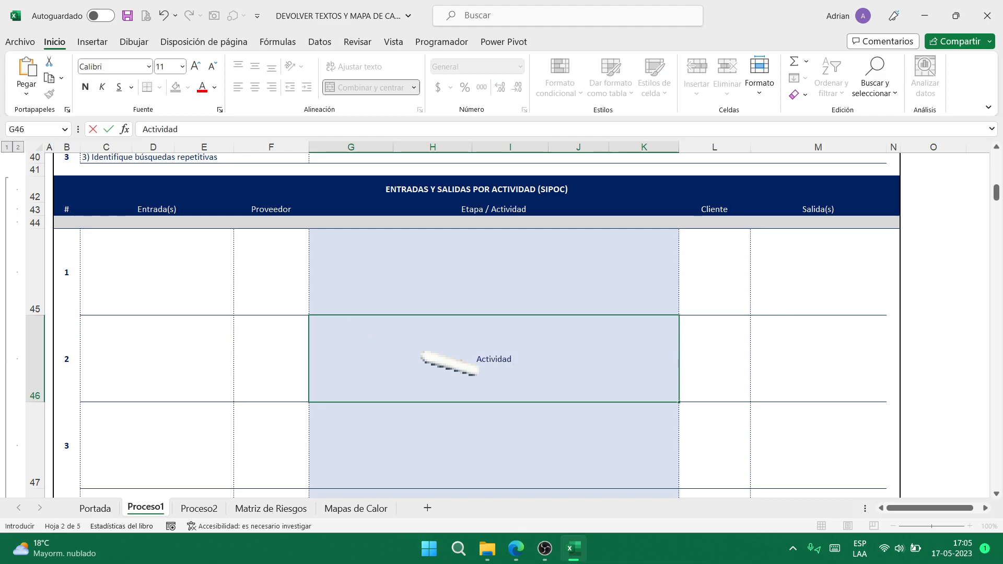
pyautogui.press('Return')
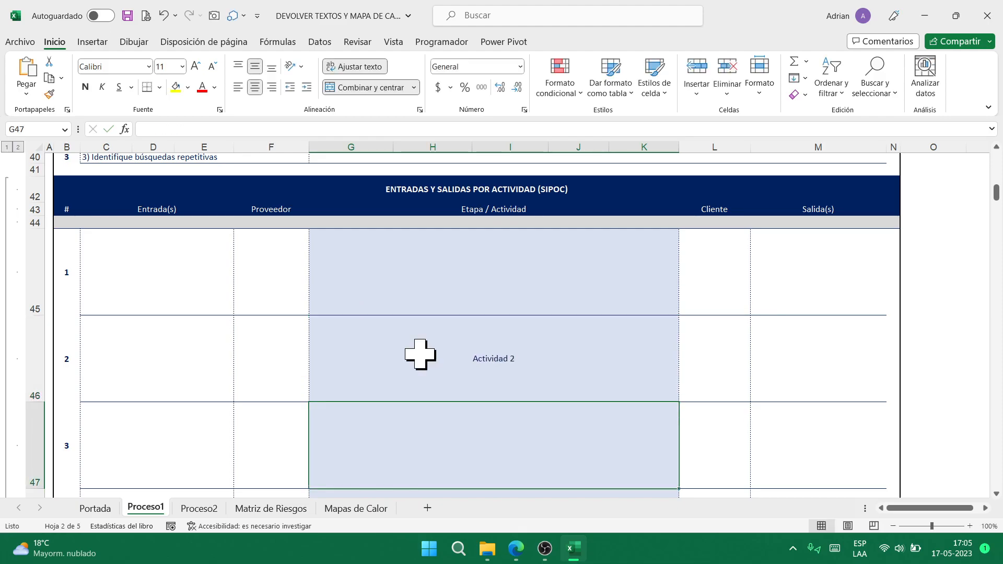
# - Edit G47 so the third activity reads 'Actividad 3'
pyautogui.scroll(-5, 419, 353)
pyautogui.scroll(-5, 392, 359)
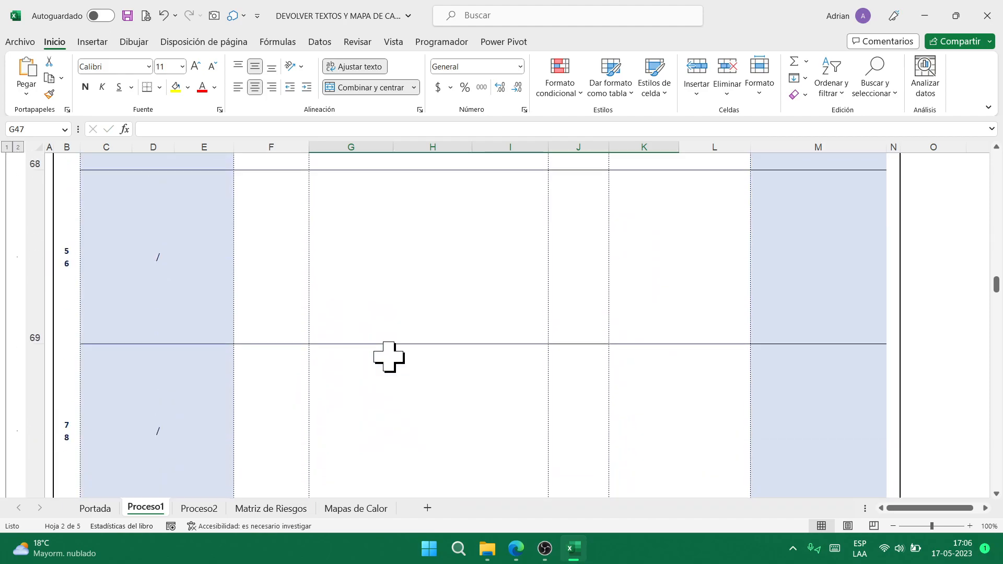
pyautogui.scroll(6, 480, 314)
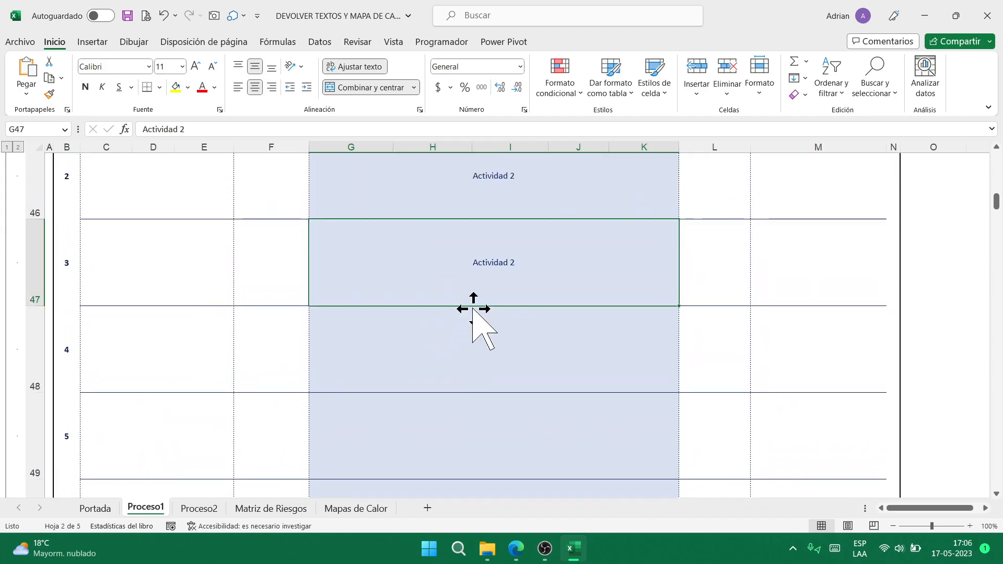
pyautogui.press('F2')
pyautogui.write('3')
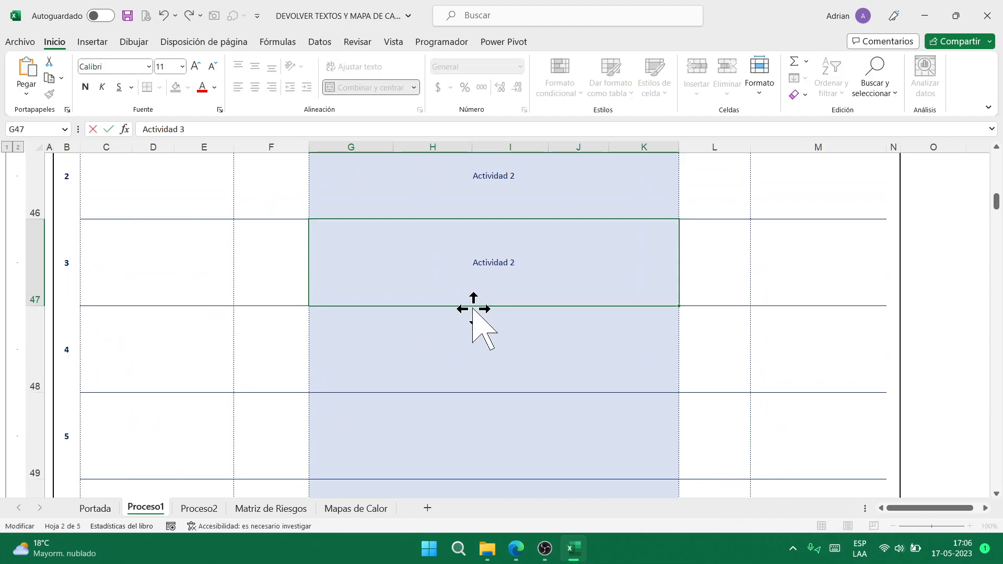
pyautogui.press('Return')
pyautogui.scroll(-7, 361, 282)
pyautogui.scroll(2, 325, 334)
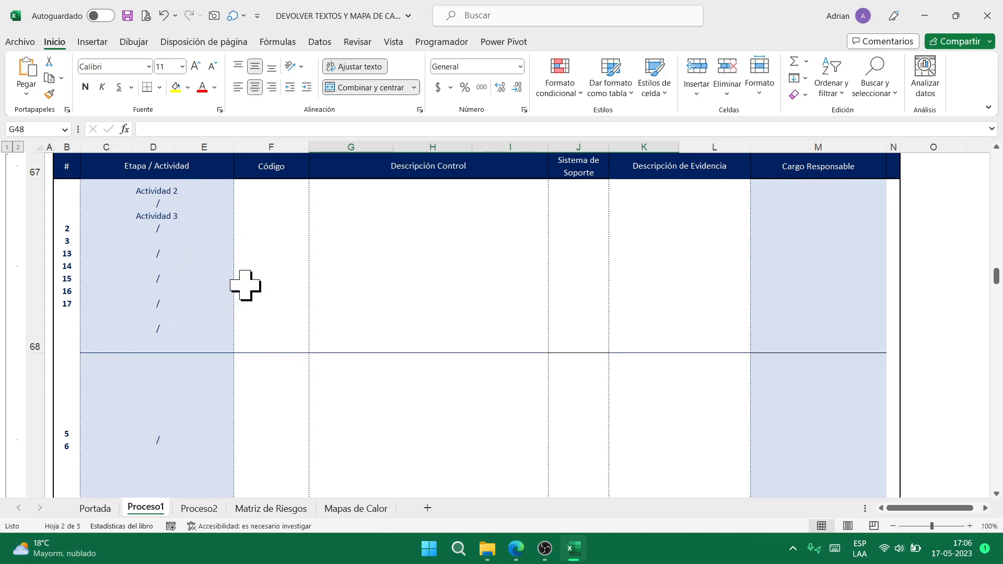
# - Confirm C68 now lists Actividad 2 and Actividad 3, then go back to Mapas de Calor
pyautogui.scroll(9, 455, 269)
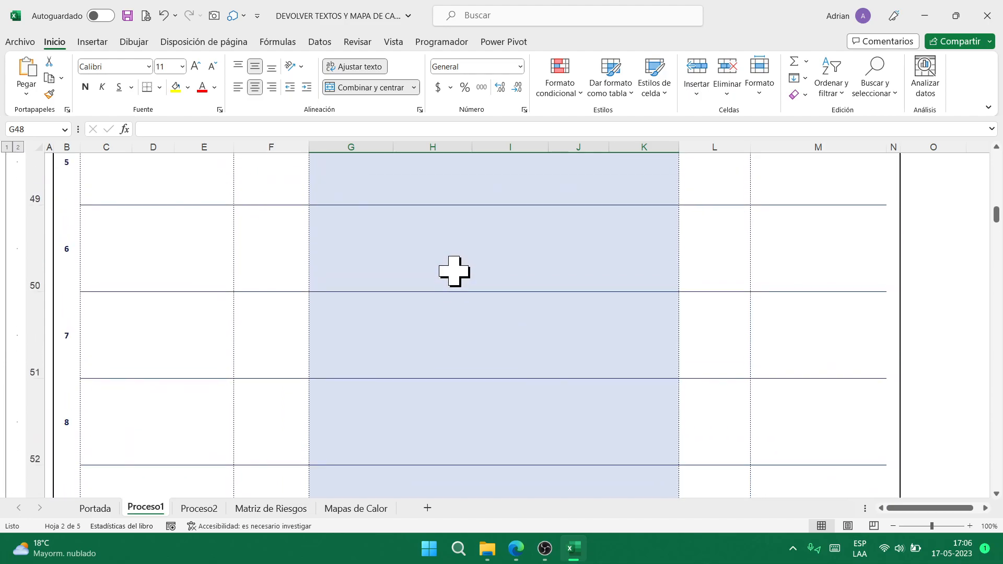
pyautogui.scroll(-3, 520, 372)
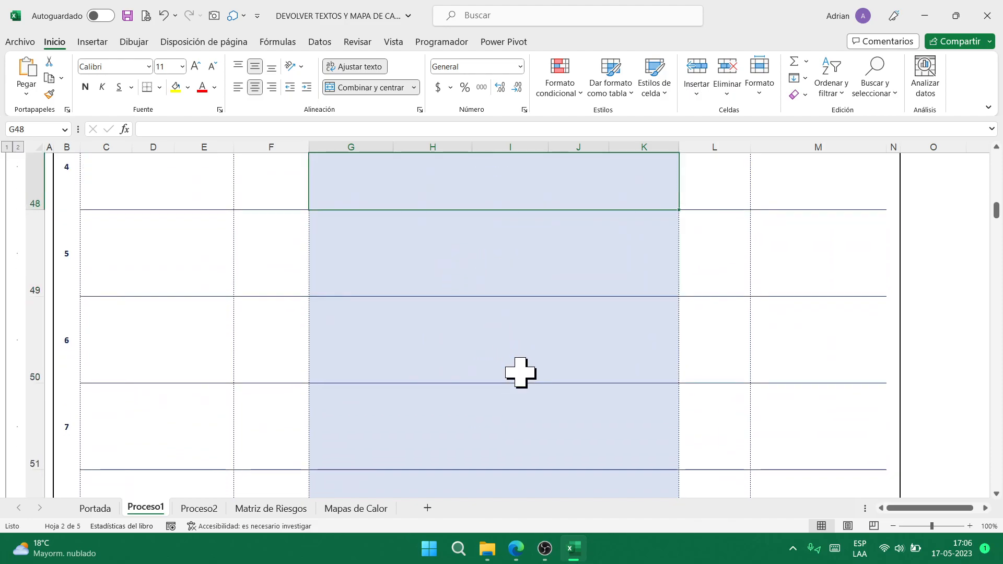
pyautogui.scroll(-5, 520, 372)
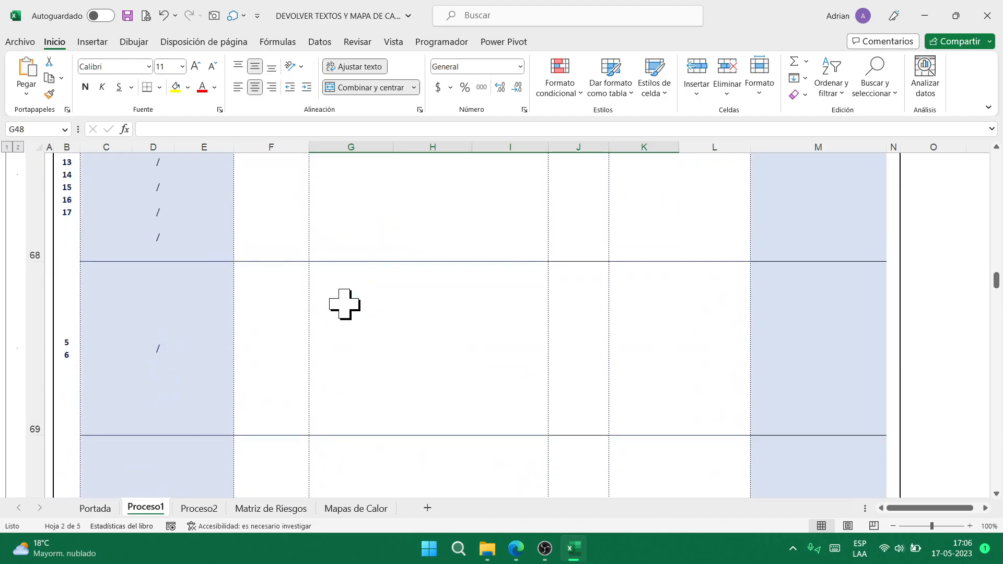
pyautogui.click(189, 328)
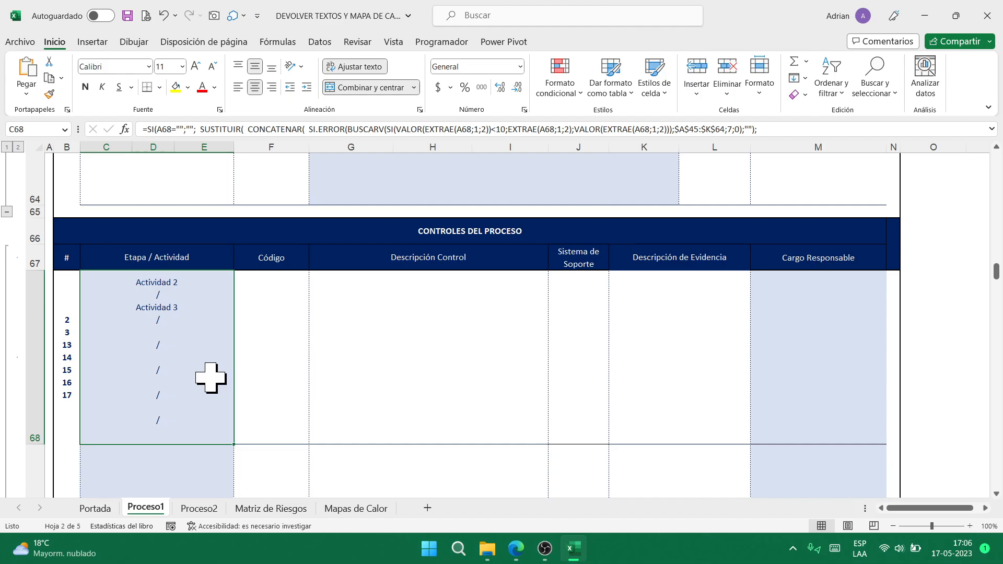
pyautogui.click(356, 508)
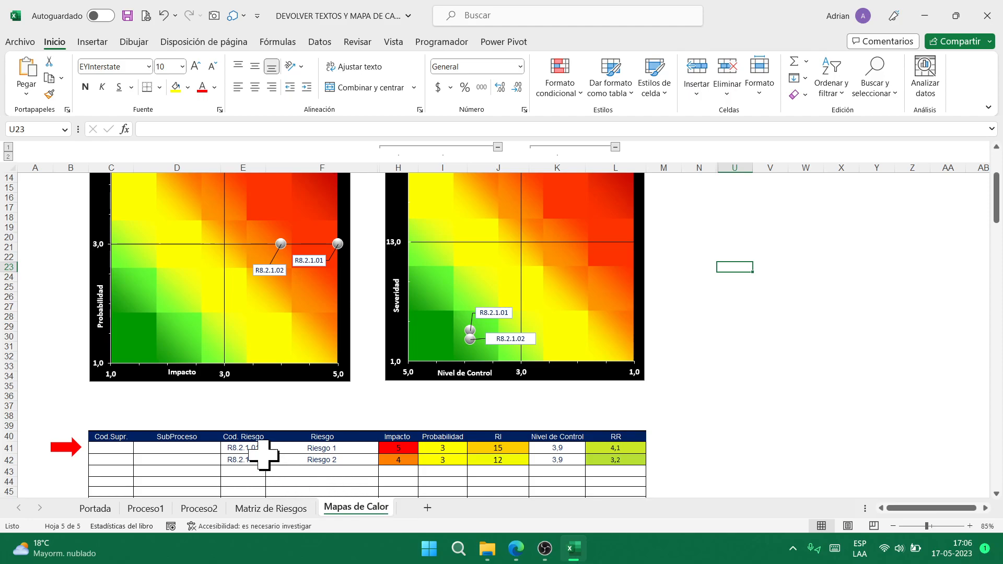
# - Add a Riesgo 3 row with code R8.2.1.03, impact 4 and probability 4
pyautogui.click(326, 472)
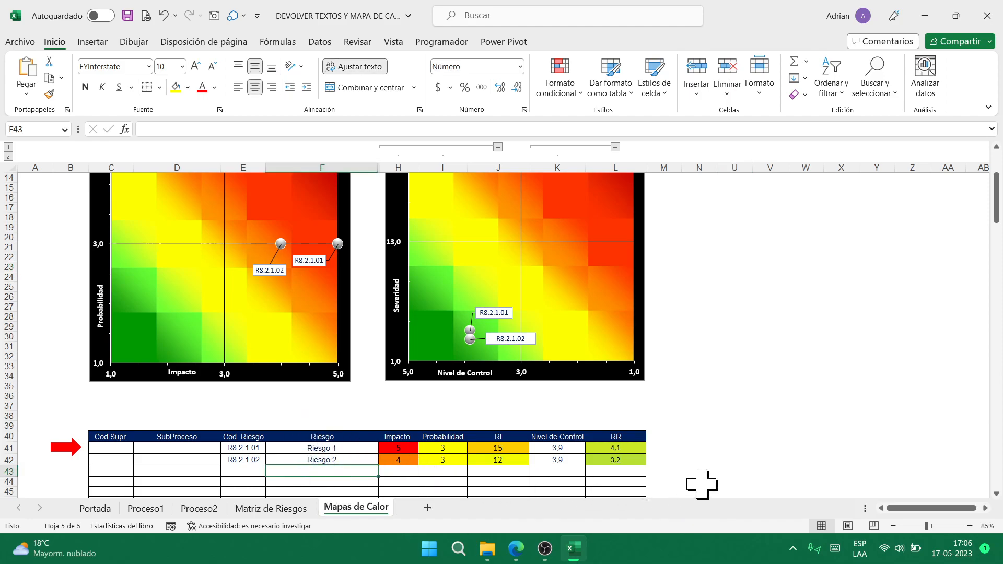
pyautogui.write('Riesgo')
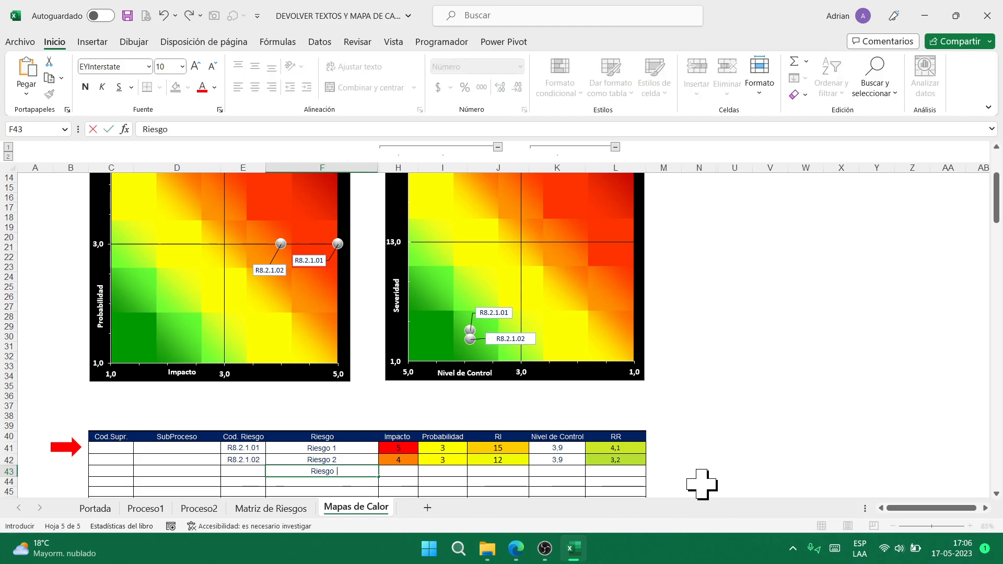
pyautogui.write(' 3')
pyautogui.press('Tab')
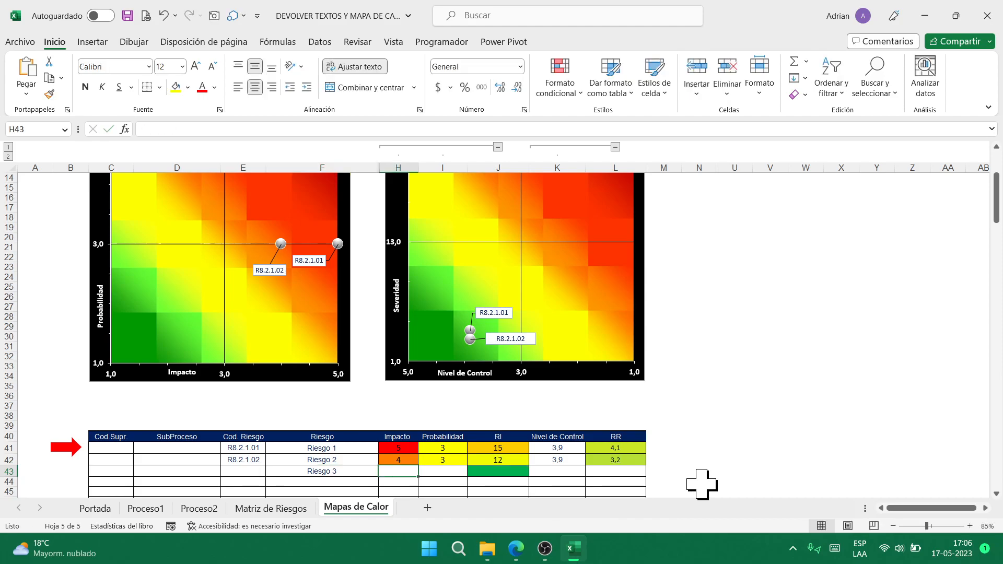
pyautogui.press('Left')
pyautogui.press('Left')
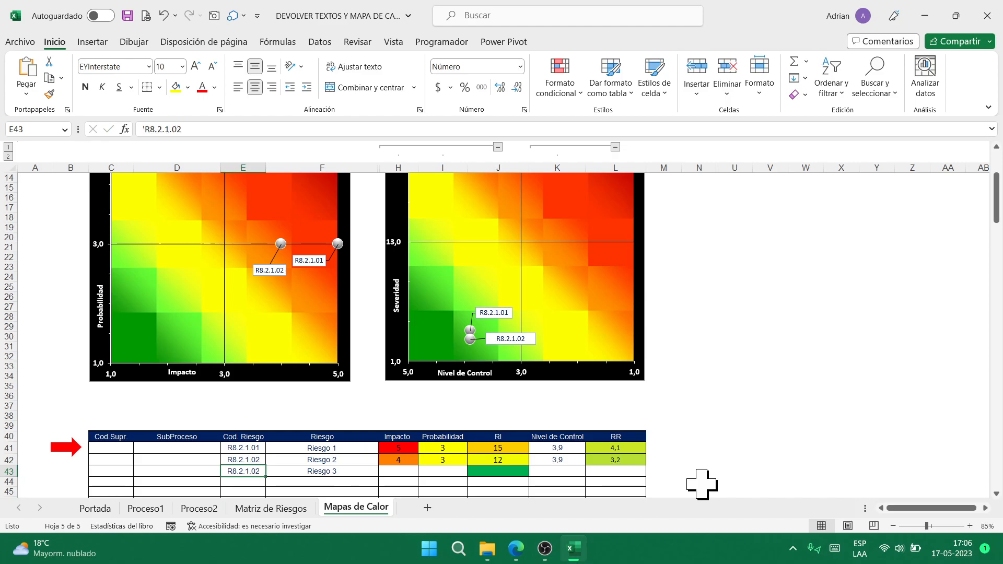
pyautogui.press('F2')
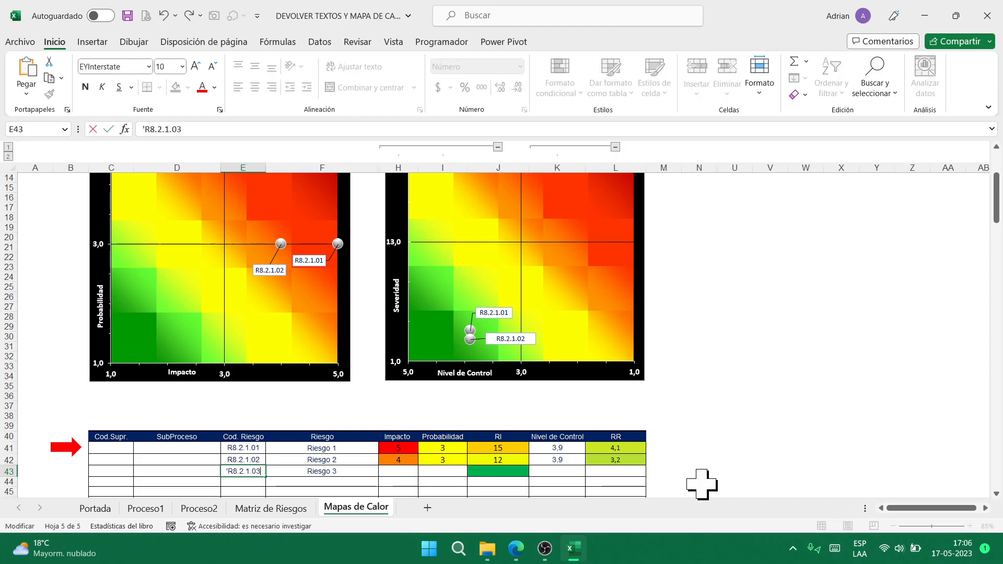
pyautogui.press('Tab')
pyautogui.press('Tab')
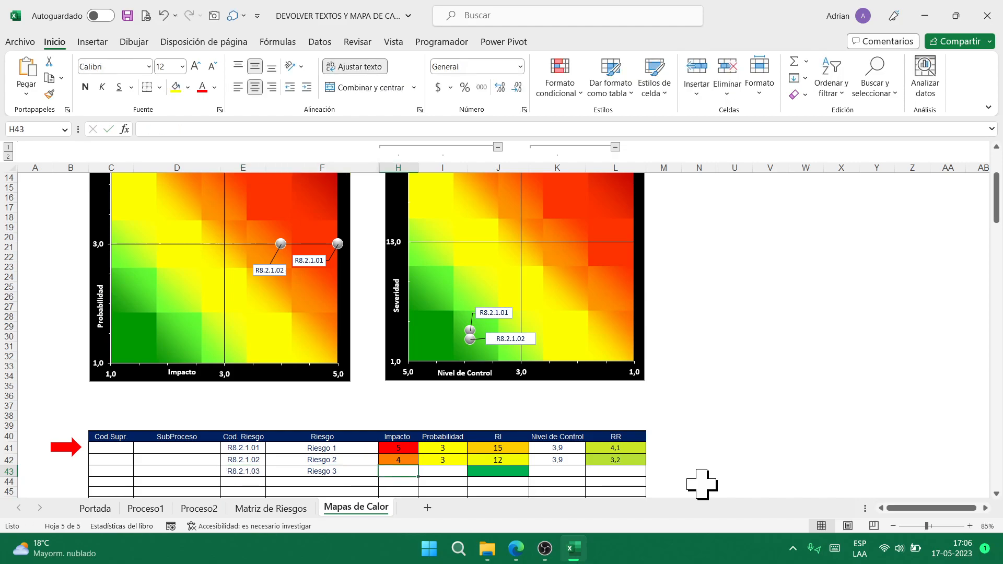
pyautogui.write('4')
pyautogui.press('Tab')
pyautogui.write('4')
pyautogui.press('Tab')
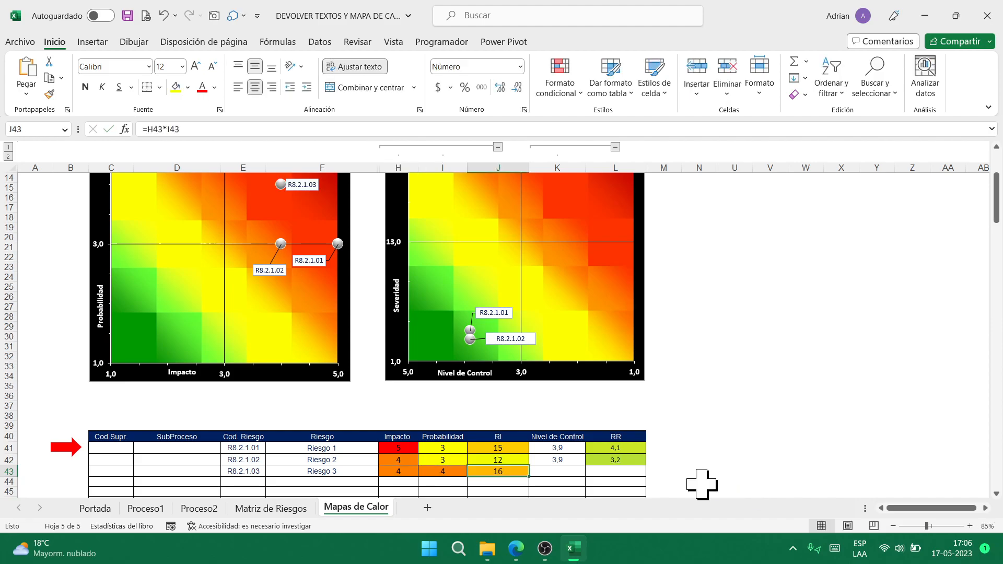
# - Give Riesgo 3 a Nivel de Control of 4,1 and an RR of 2,7
pyautogui.press('Tab')
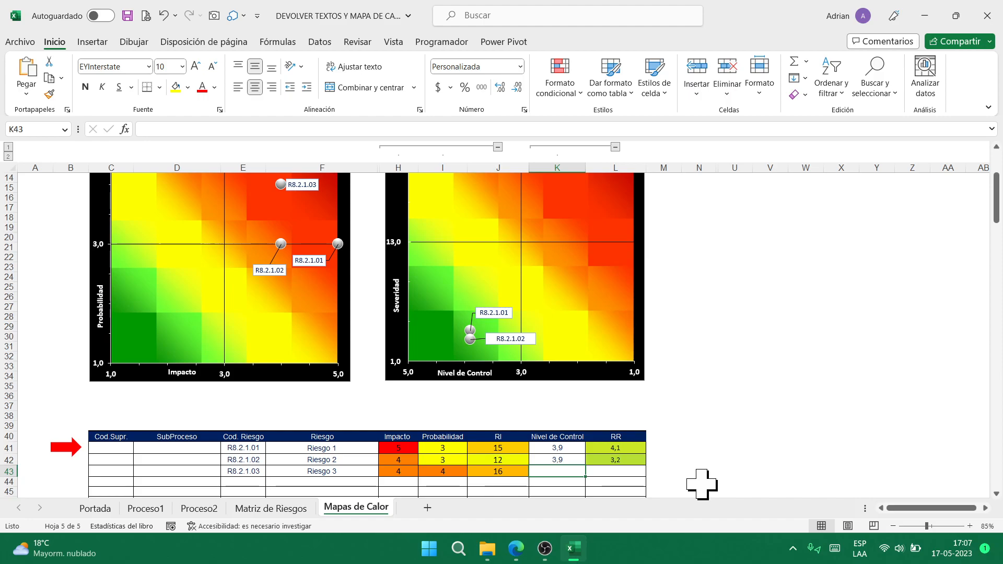
pyautogui.write('41,')
pyautogui.press('Tab')
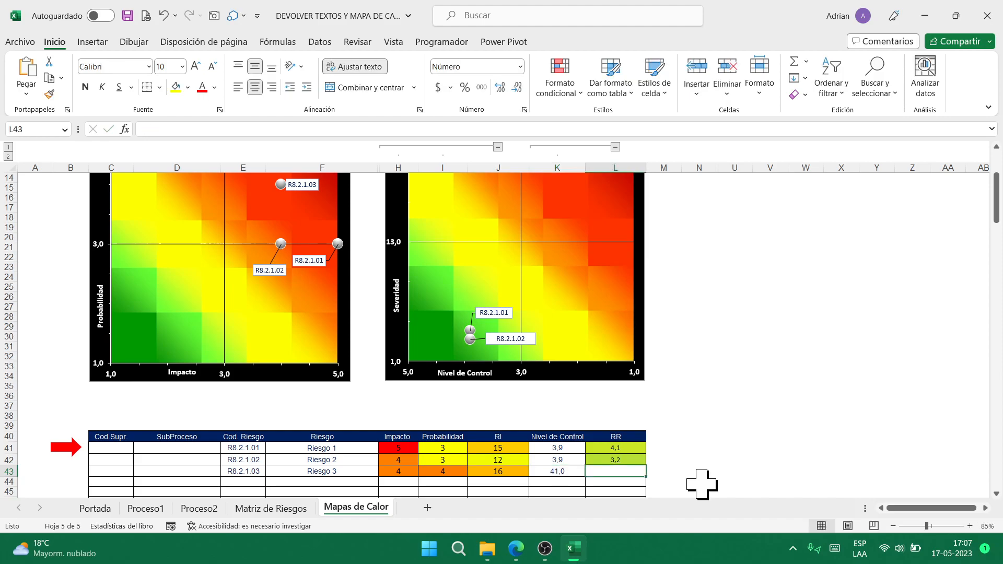
pyautogui.hotkey('shift', 'Tab')
pyautogui.write('4,1')
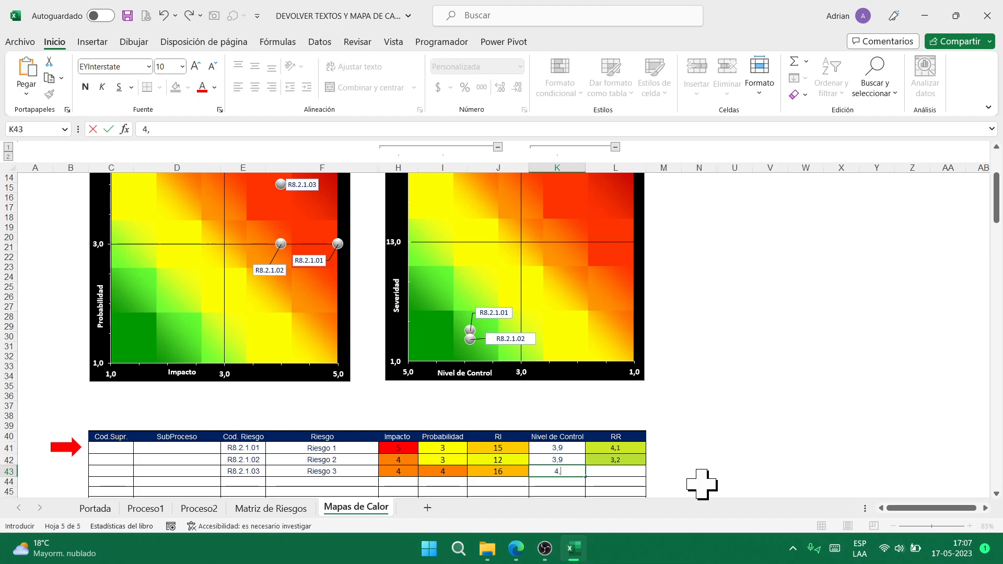
pyautogui.press('Tab')
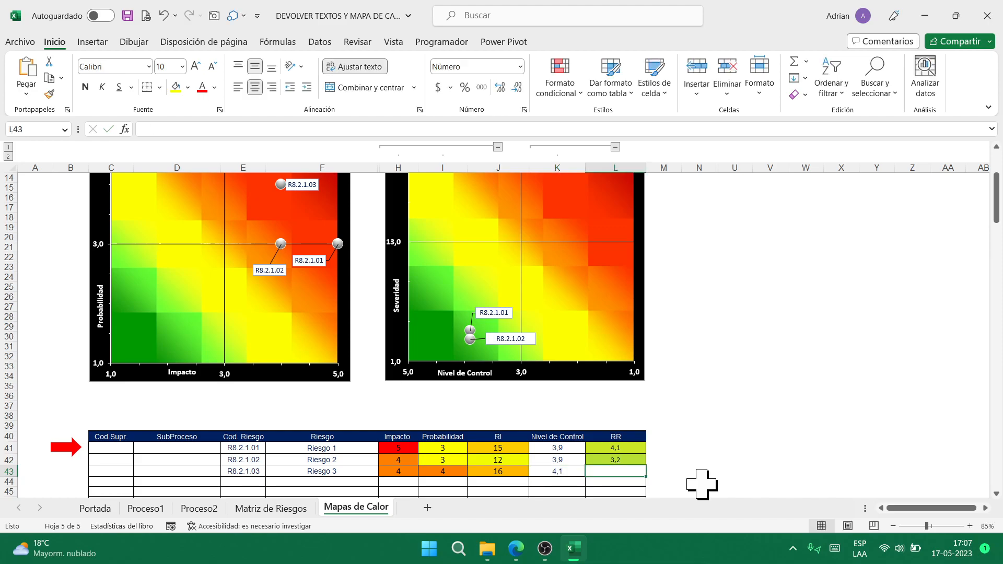
pyautogui.write('2,7')
pyautogui.press('Return')
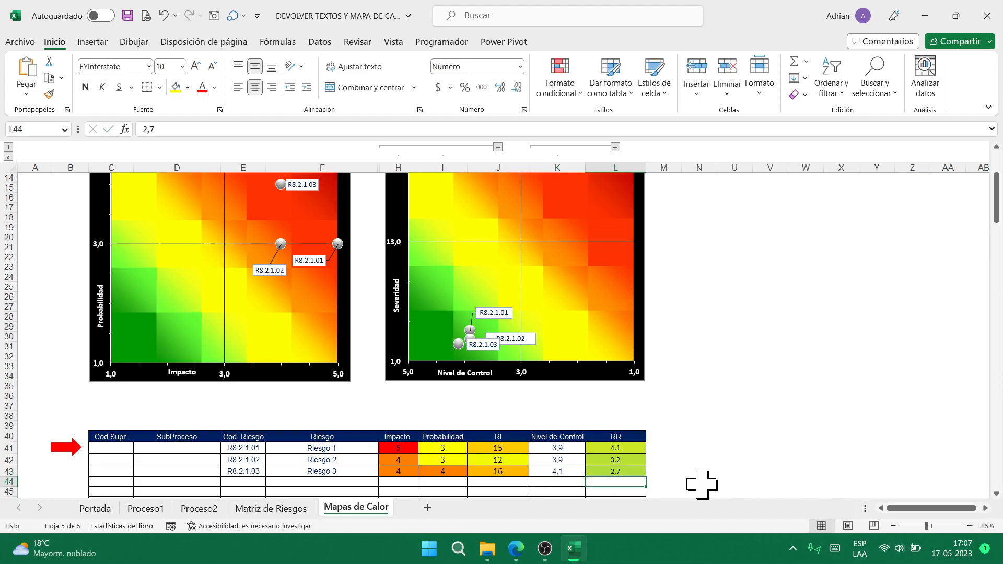
# - Drag the R8.2.1.03 data label below R8.2.1.02 on the control heat map
pyautogui.click(489, 349)
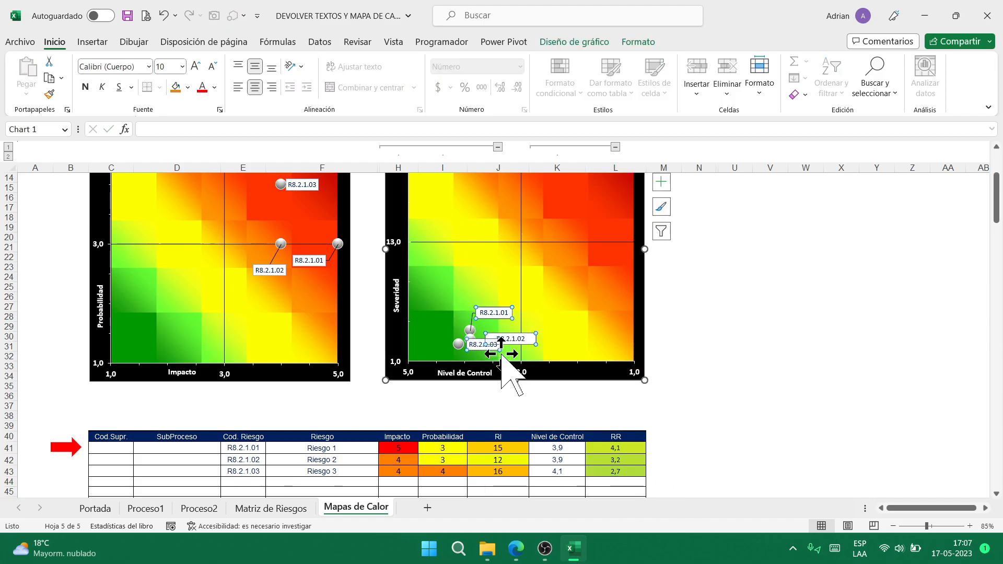
pyautogui.click(480, 346)
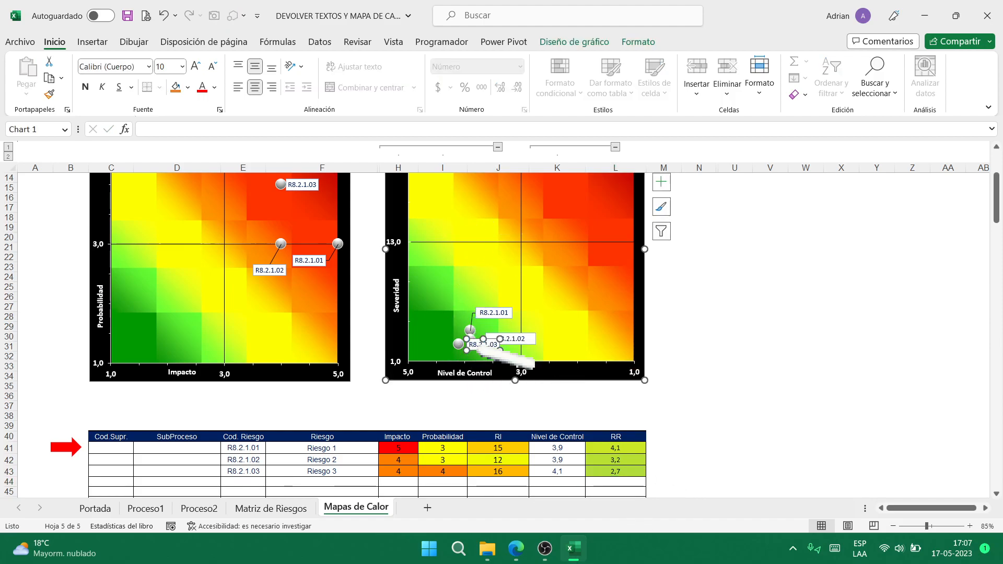
pyautogui.click(490, 351)
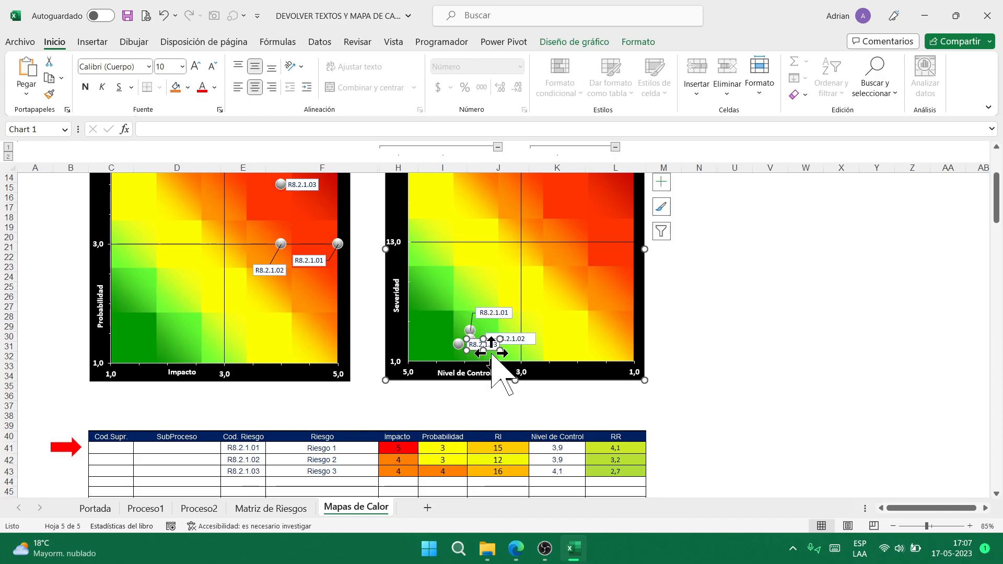
pyautogui.moveTo(489, 351); pyautogui.dragTo(520, 358)
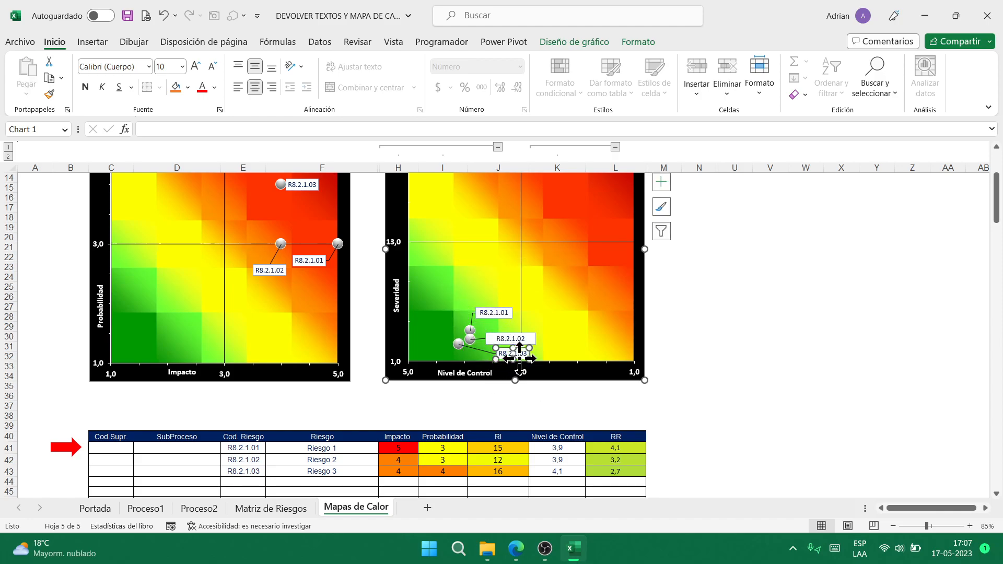
# - Move the R8.2.1.03 label above its point on the impact-probability heat map
pyautogui.scroll(3, 360, 293)
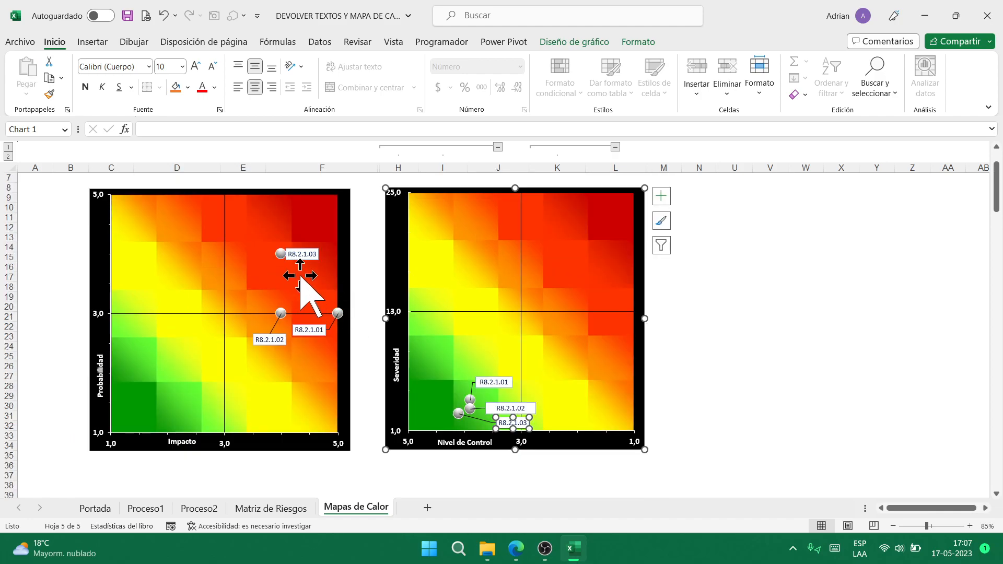
pyautogui.click(314, 256)
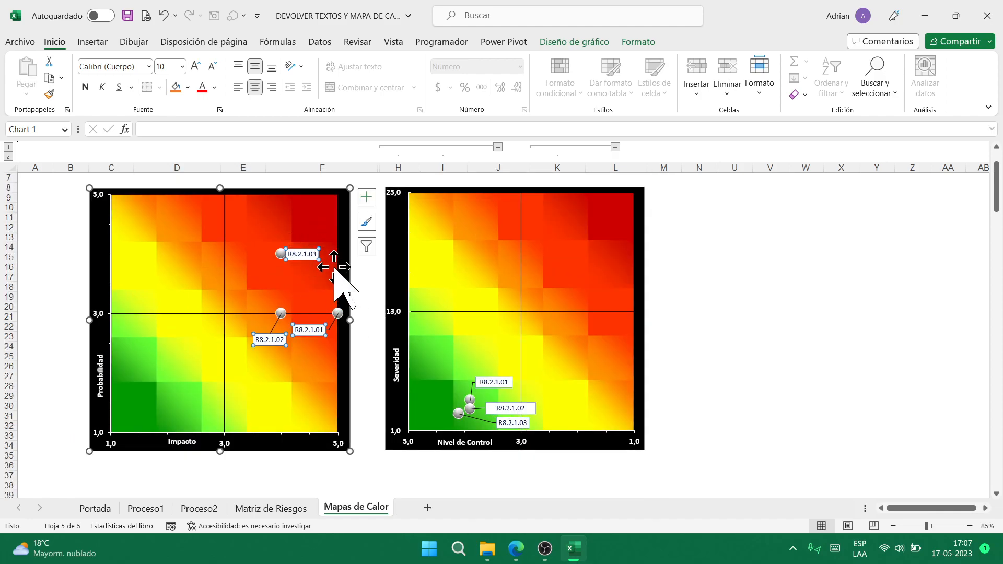
pyautogui.click(304, 253)
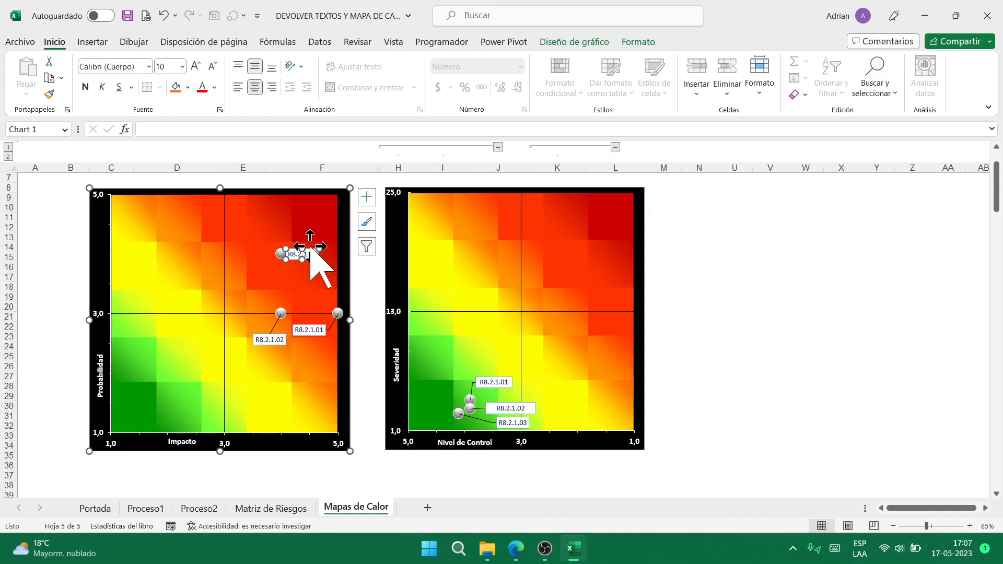
pyautogui.moveTo(311, 251); pyautogui.dragTo(315, 235)
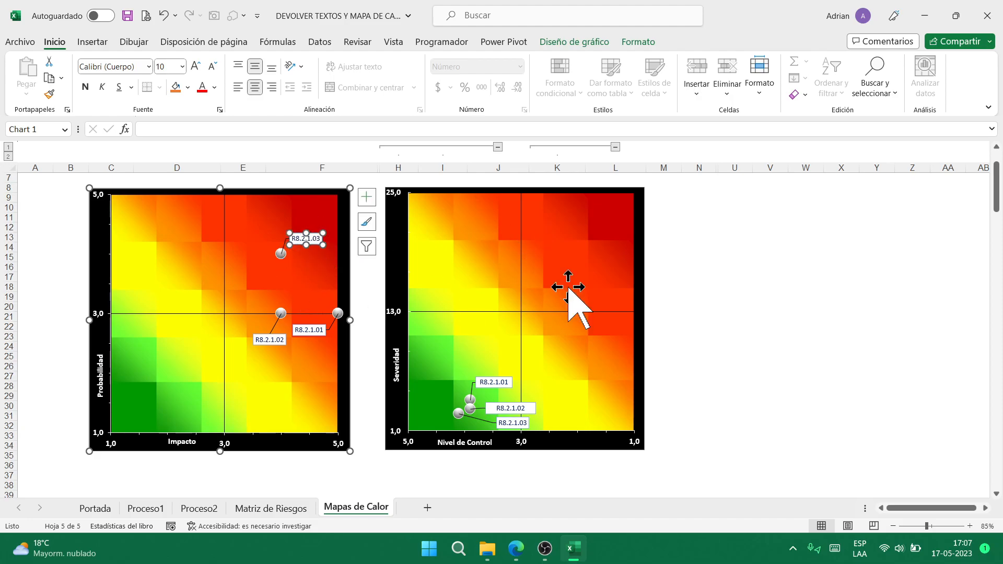
pyautogui.click(734, 268)
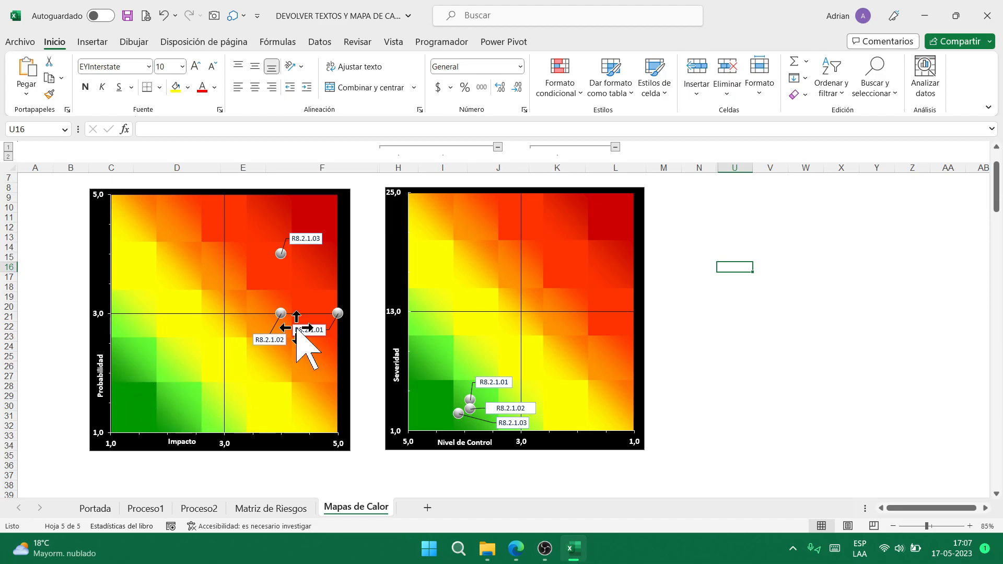
# - Close the heat map workbook without saving
pyautogui.scroll(-2, 591, 477)
pyautogui.click(987, 15)
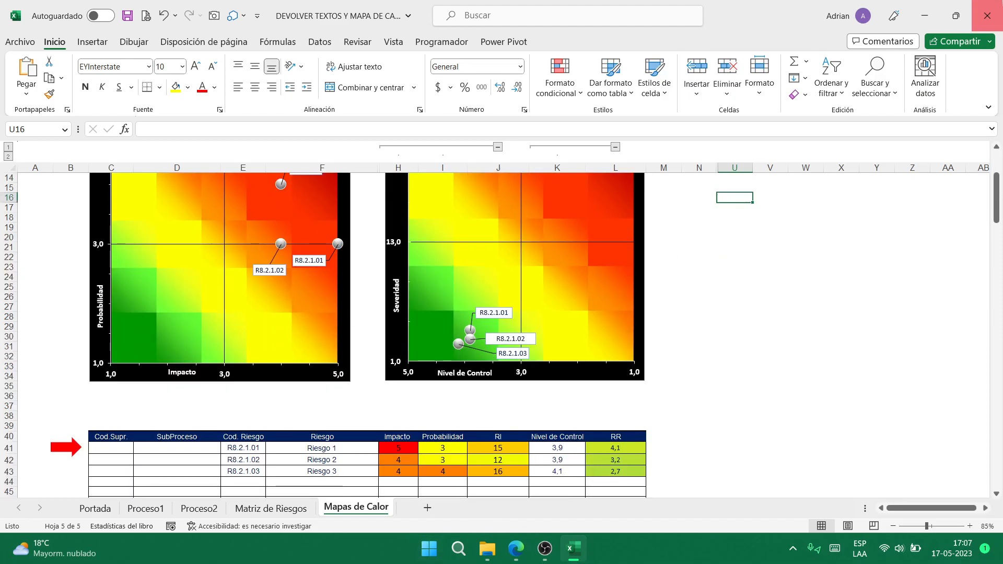
pyautogui.click(517, 291)
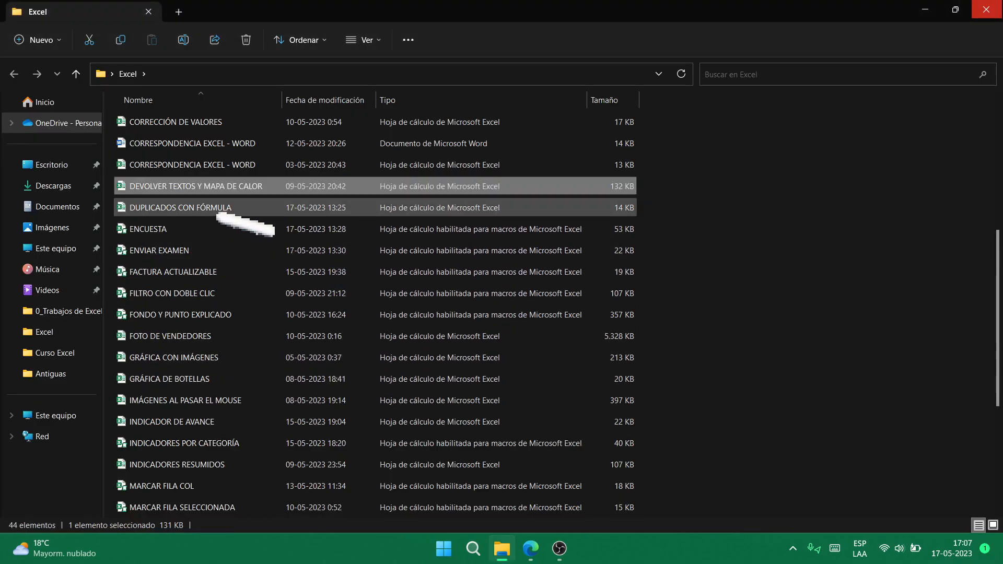
# - Select DUPLICADOS CON FÓRMULA in the Excel folder list and open it
pyautogui.click(235, 209)
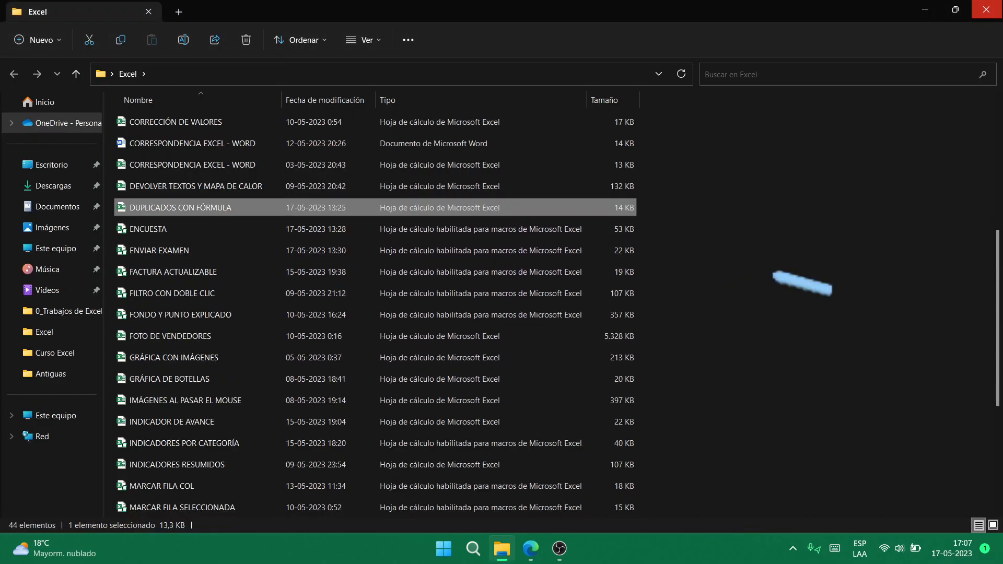
pyautogui.press('Return')
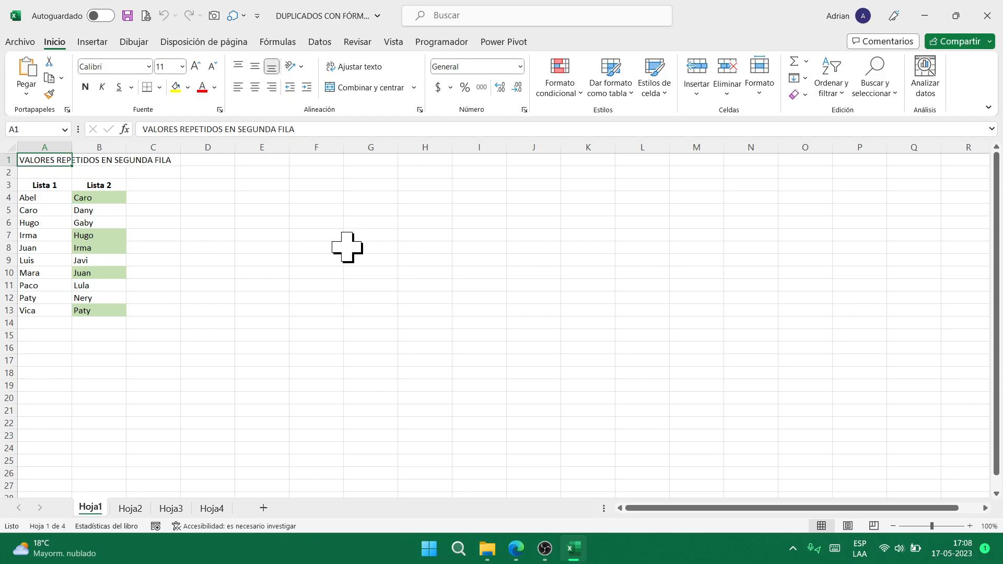
# - Enter the test words agua, día, agua in F4:F6
pyautogui.click(324, 200)
pyautogui.write('agua')
pyautogui.press('Return')
pyautogui.write('a')
pyautogui.press('Return')
pyautogui.write('día')
pyautogui.hotkey('ctrl', 'Return')
pyautogui.press('Up')
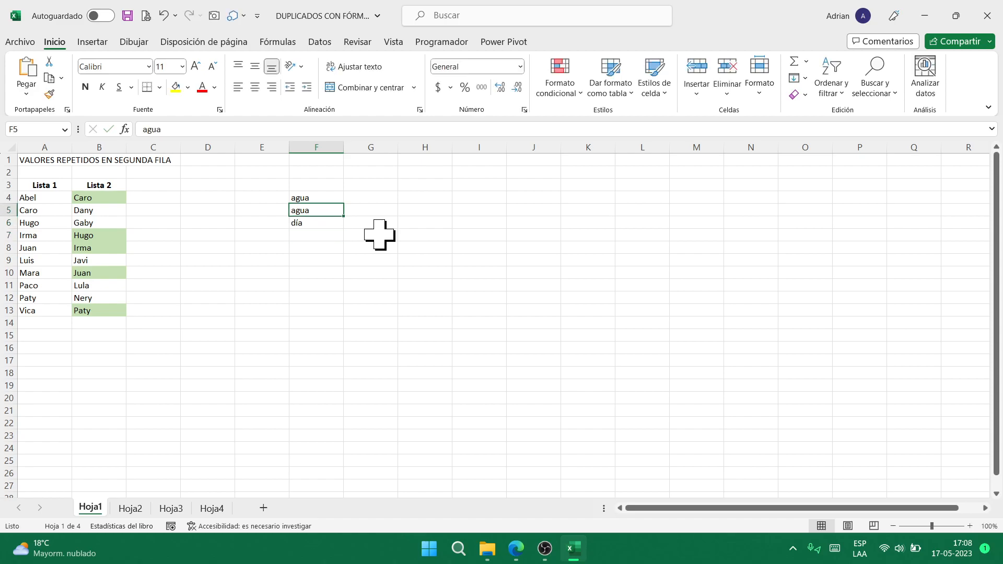
pyautogui.press('Down')
pyautogui.hotkey('ctrl', 'c')
pyautogui.press('Up')
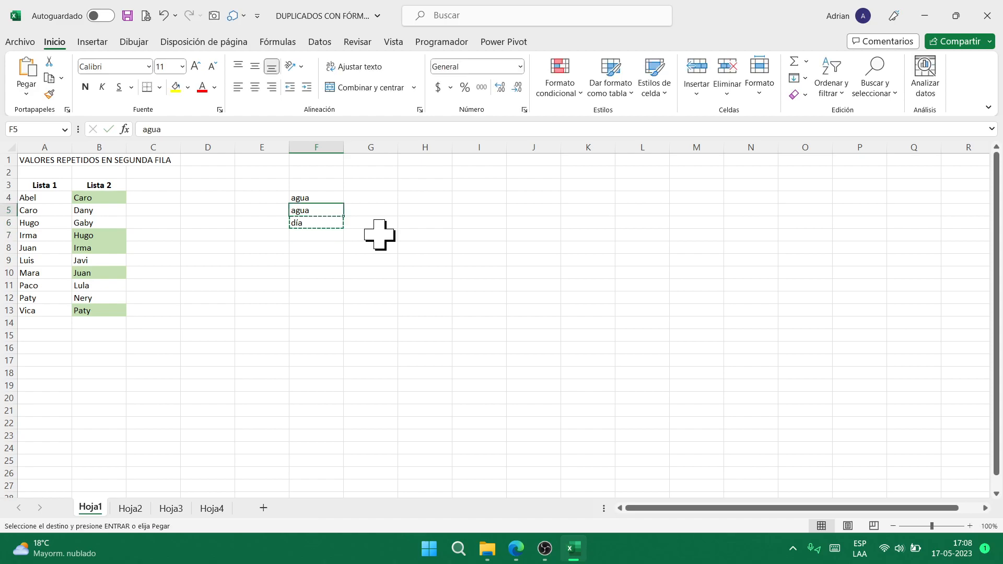
pyautogui.hotkey('ctrl', '+')
pyautogui.press('Up')
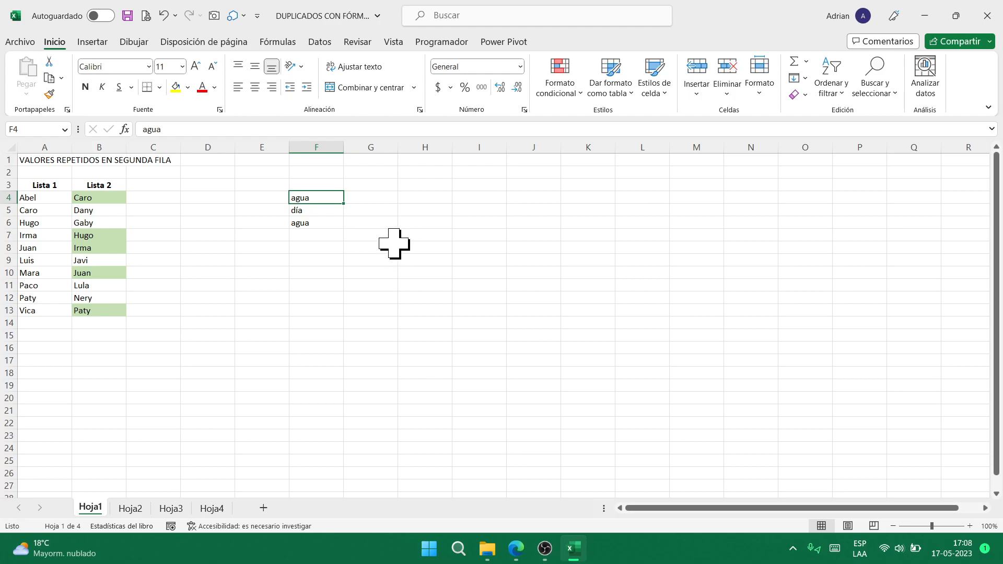
# - Apply a Valores duplicados light-red highlight rule to column F
pyautogui.click(317, 147)
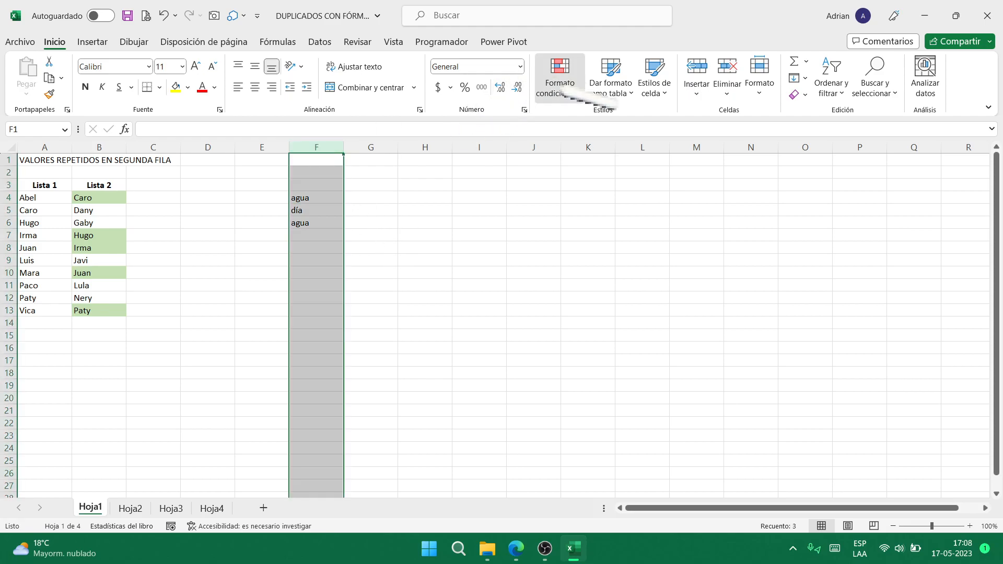
pyautogui.click(564, 92)
pyautogui.moveTo(663, 230)
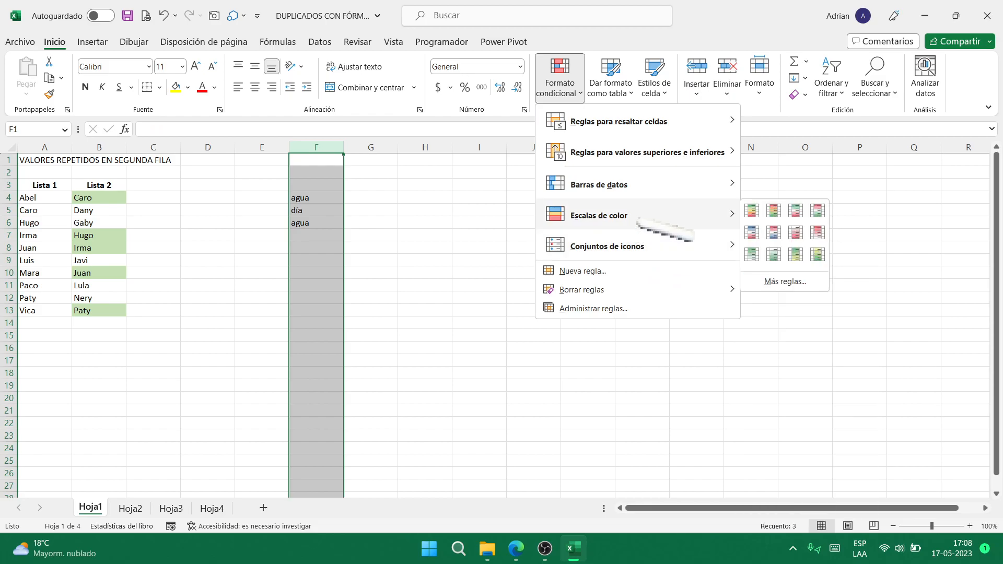
pyautogui.moveTo(716, 125)
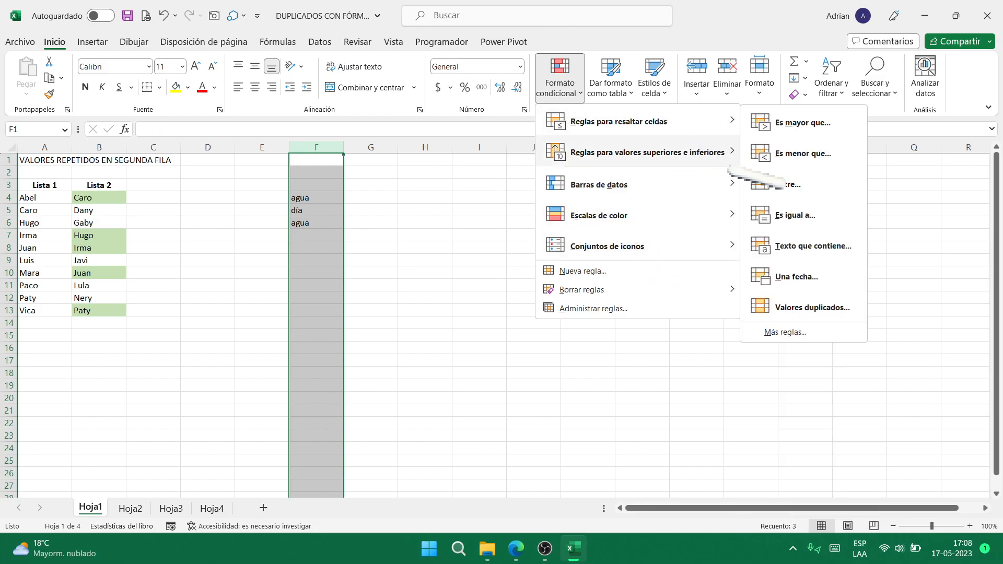
pyautogui.click(812, 308)
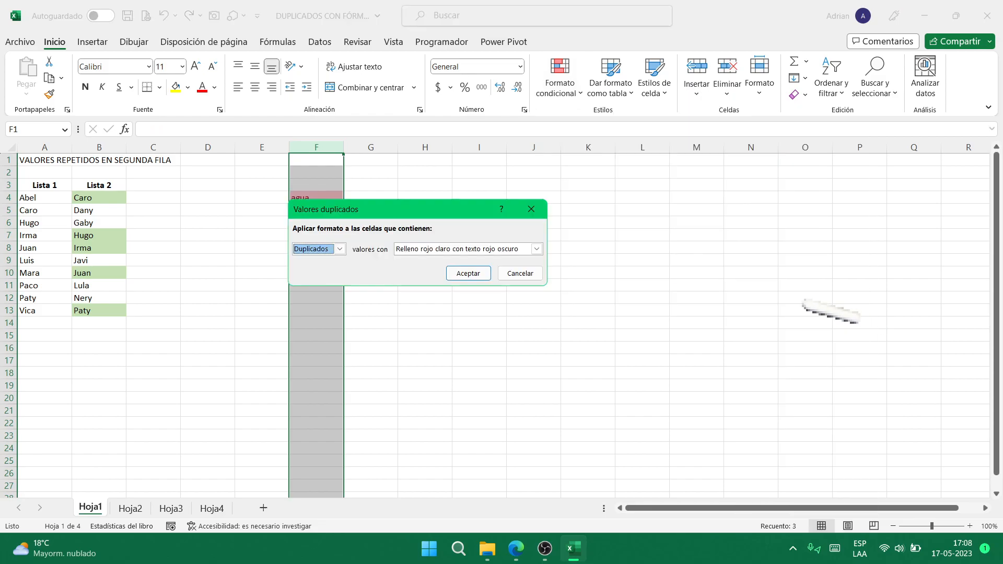
pyautogui.click(468, 273)
pyautogui.click(421, 297)
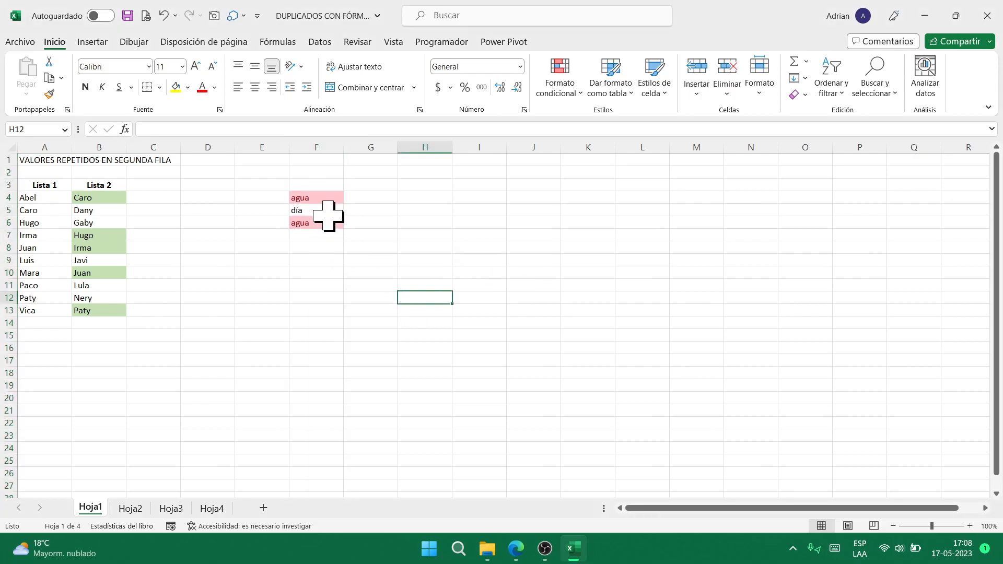
pyautogui.click(101, 200)
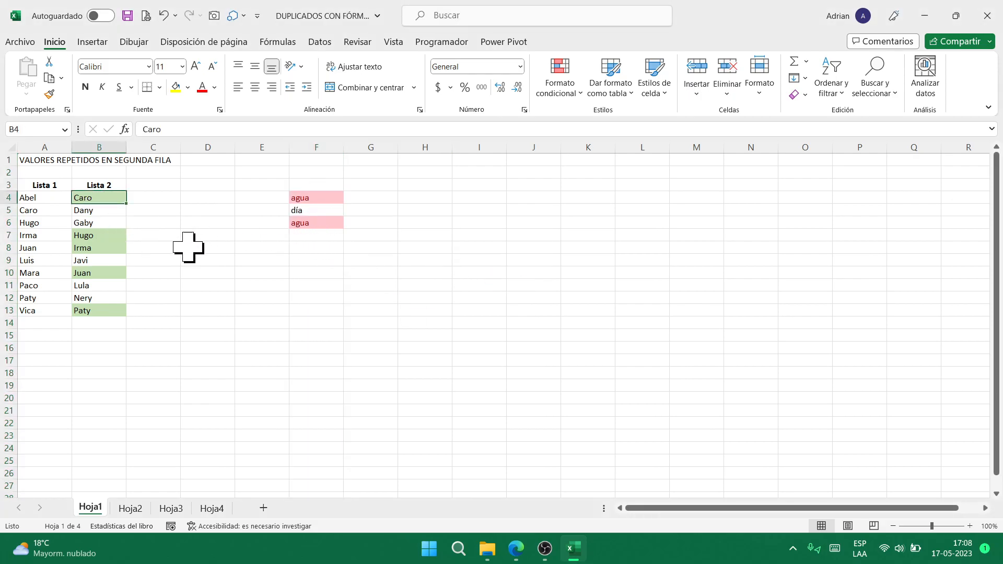
# - Look through the Hoja2, Hoja3 and Hoja4 examples, then close the workbook with No guardar
pyautogui.click(38, 211)
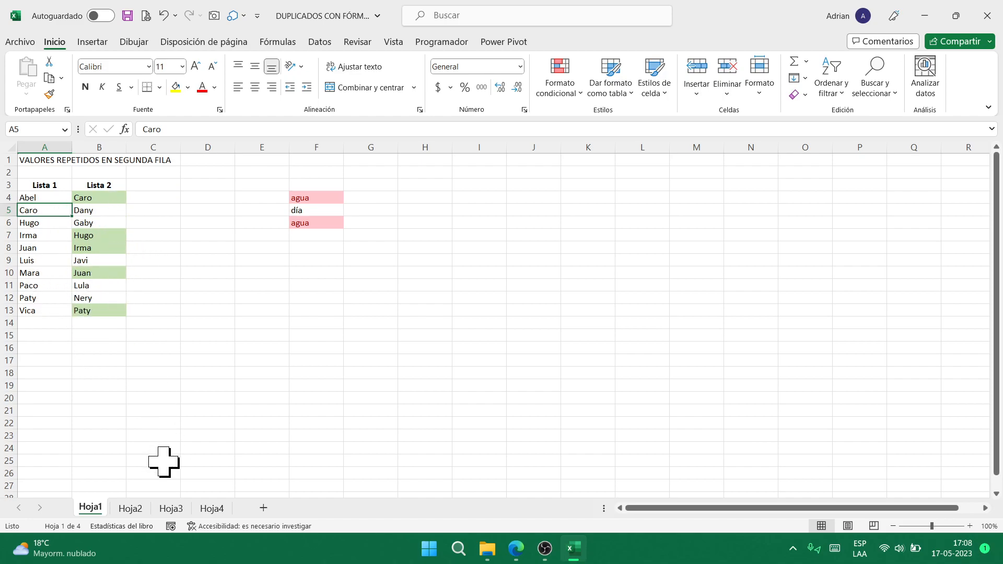
pyautogui.click(130, 507)
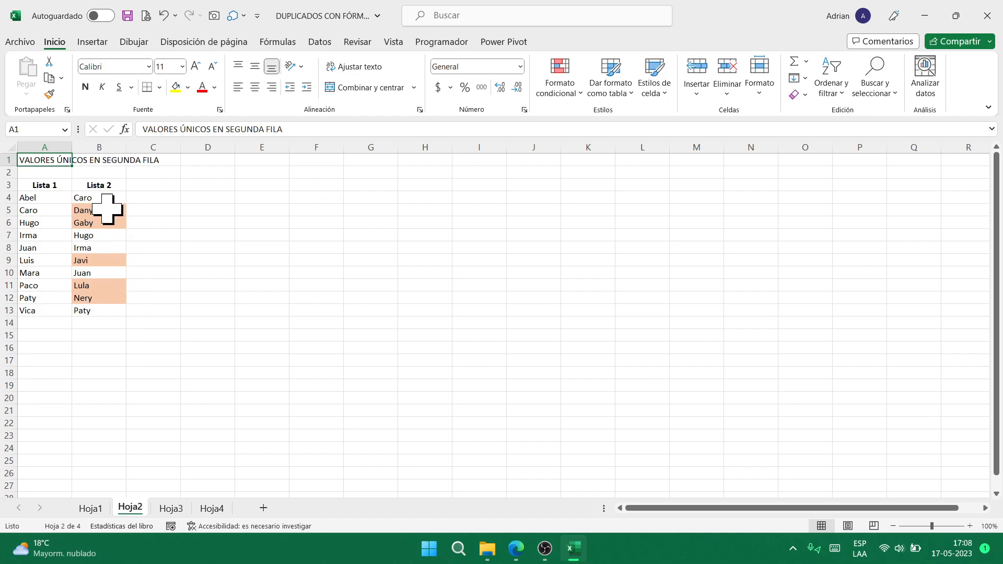
pyautogui.click(170, 508)
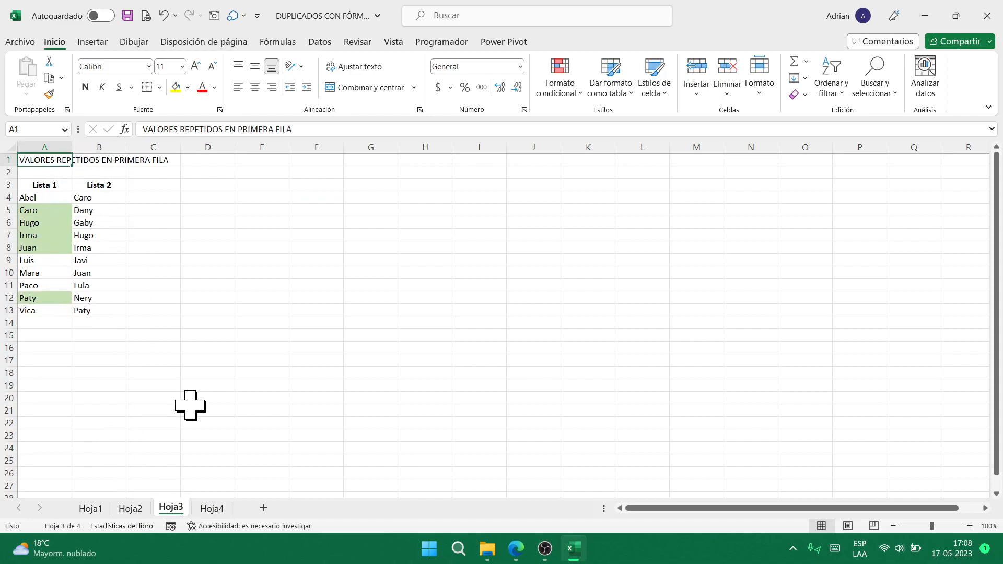
pyautogui.click(212, 508)
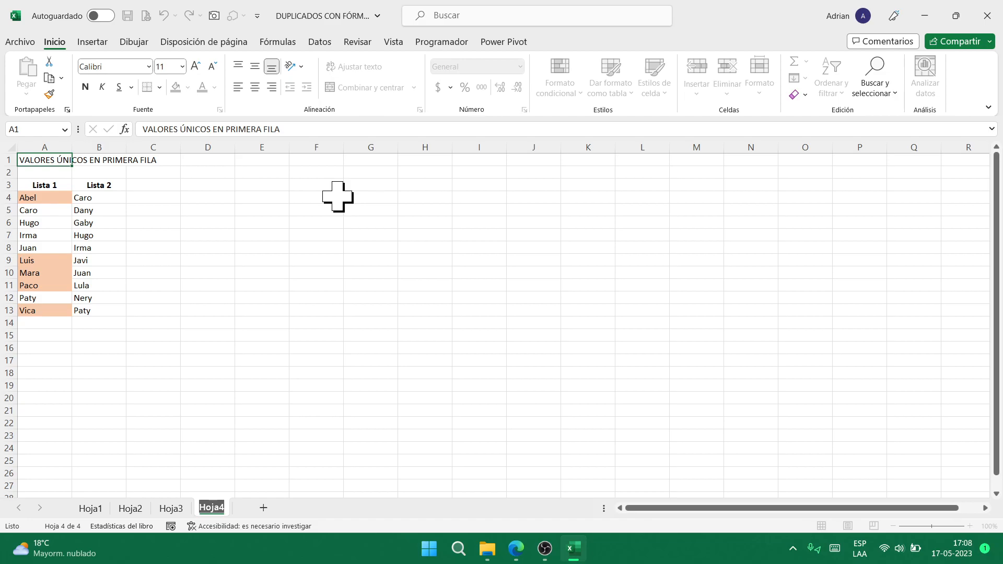
pyautogui.click(987, 16)
pyautogui.click(514, 289)
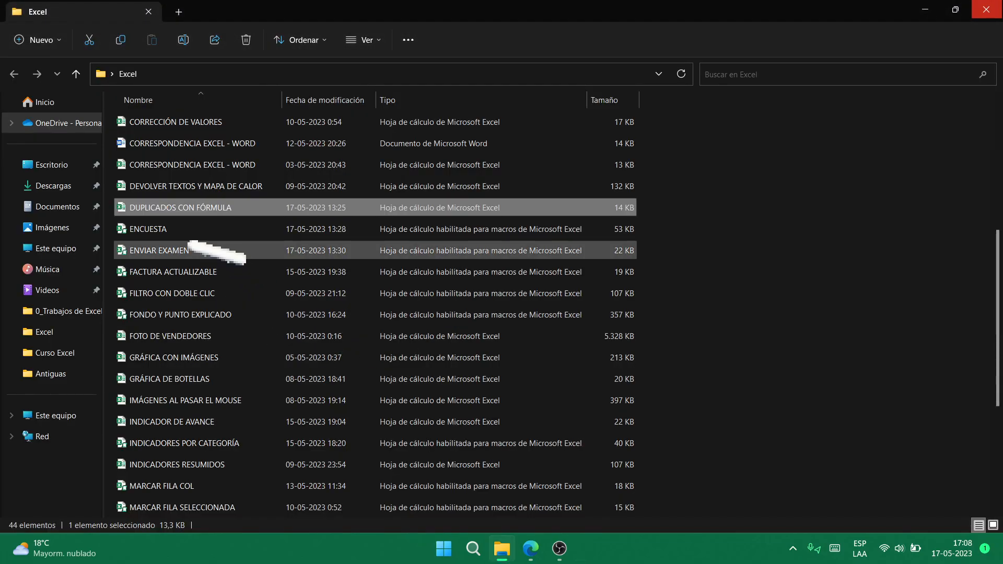
# - Open the ENCUESTA macro workbook from the Excel folder list
pyautogui.click(154, 229)
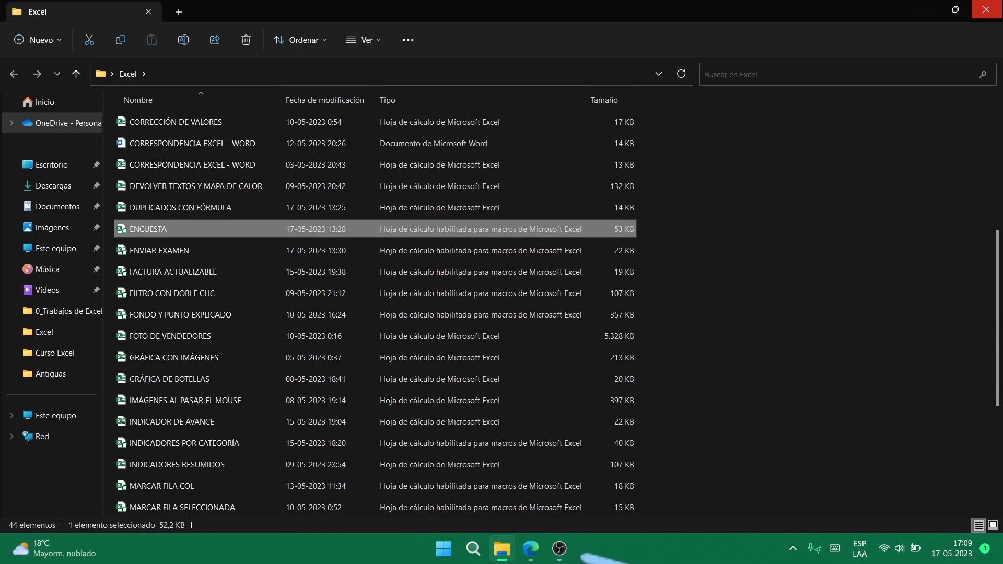
pyautogui.click(565, 552)
pyautogui.click(660, 412)
# - Dismiss the security warning and submit a Praga vote with ENVIAR
pyautogui.click(732, 324)
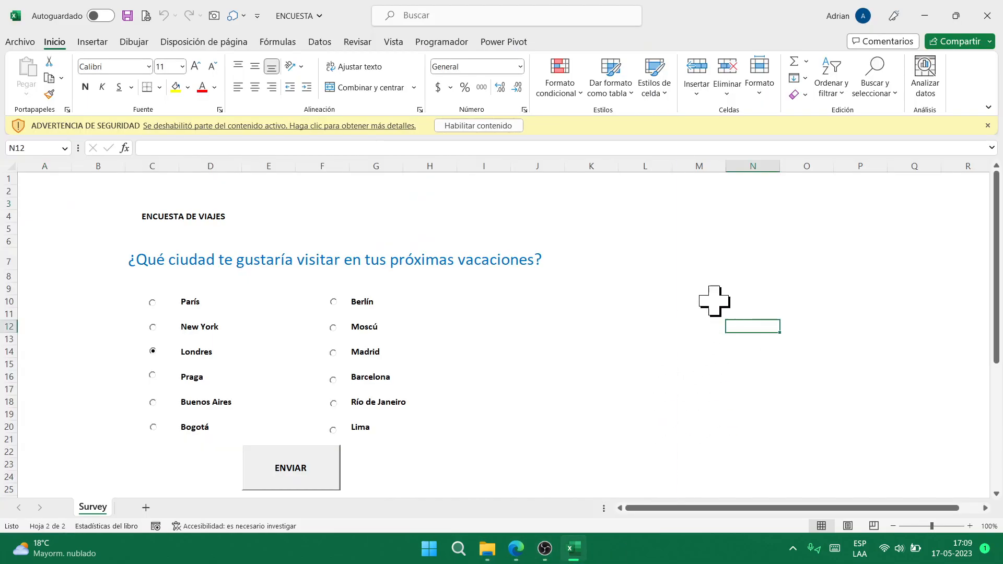
pyautogui.click(456, 126)
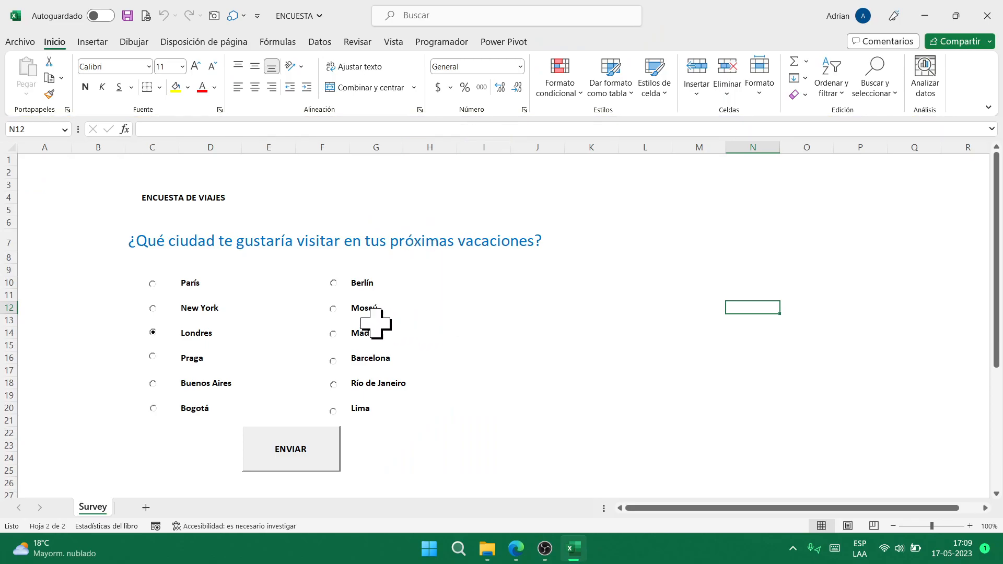
pyautogui.scroll(-7, 324, 317)
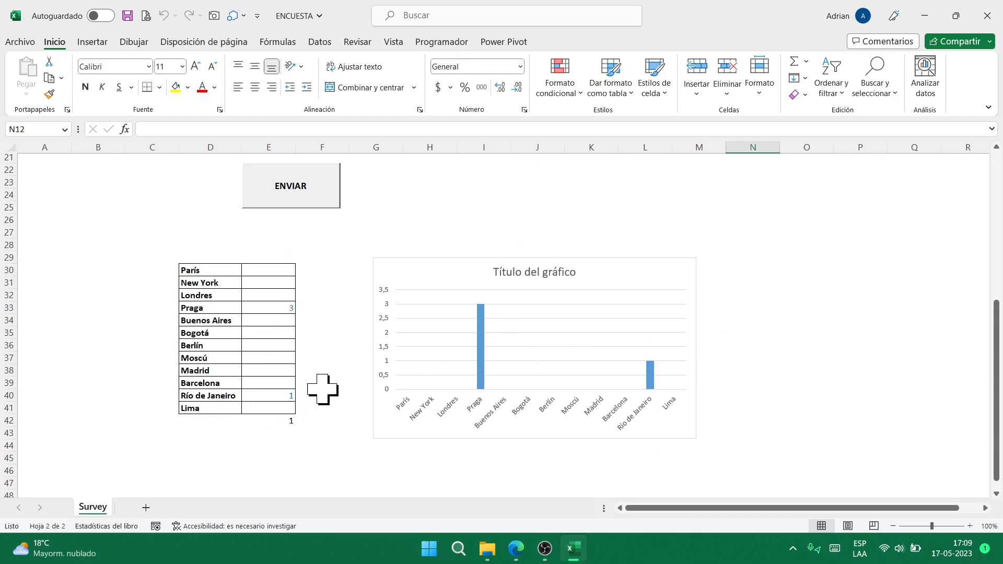
pyautogui.scroll(5, 322, 385)
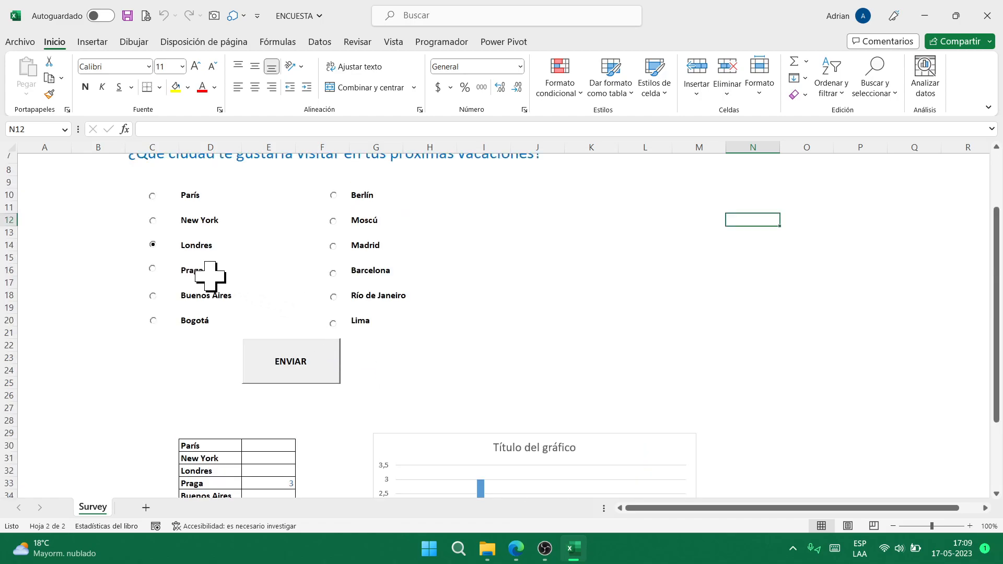
pyautogui.click(153, 269)
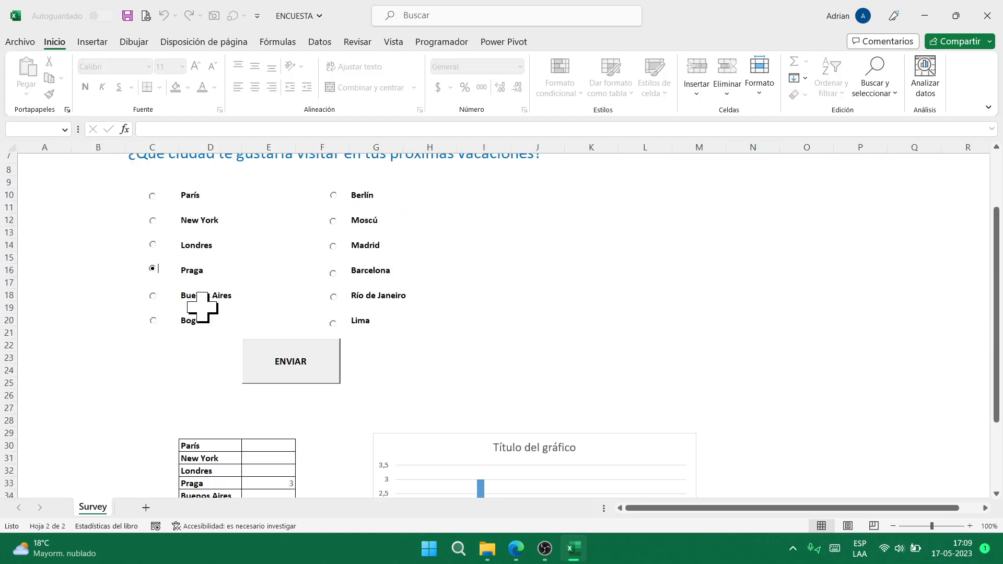
pyautogui.click(316, 370)
pyautogui.scroll(-2, 296, 450)
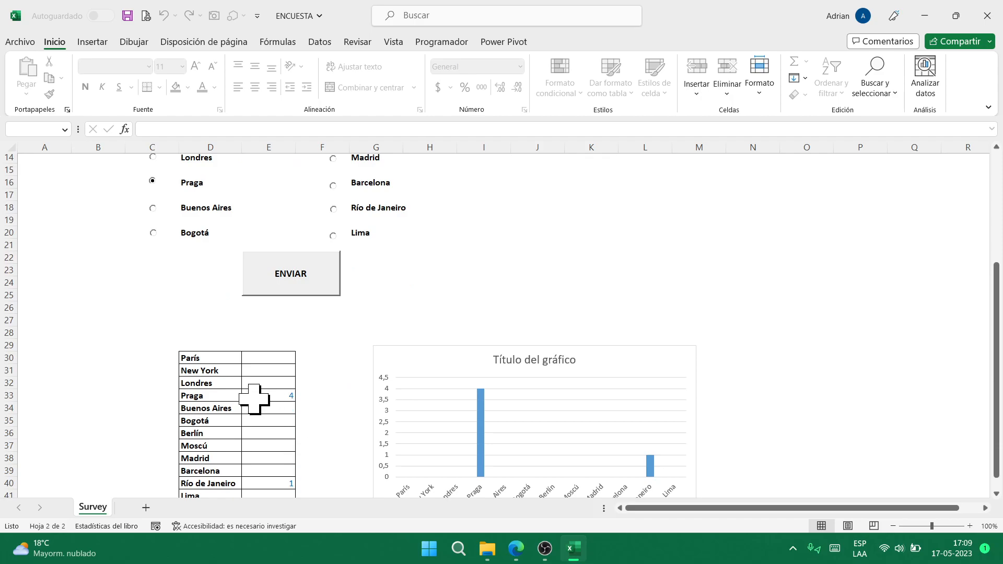
# - Submit two Río de Janeiro votes and check the updated results chart
pyautogui.click(334, 209)
pyautogui.click(324, 287)
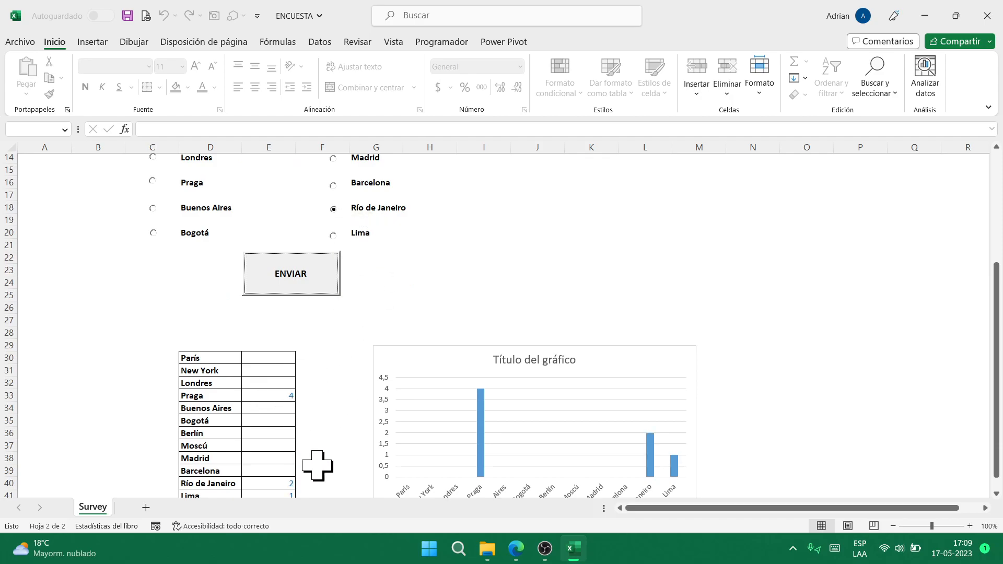
pyautogui.scroll(-2, 317, 460)
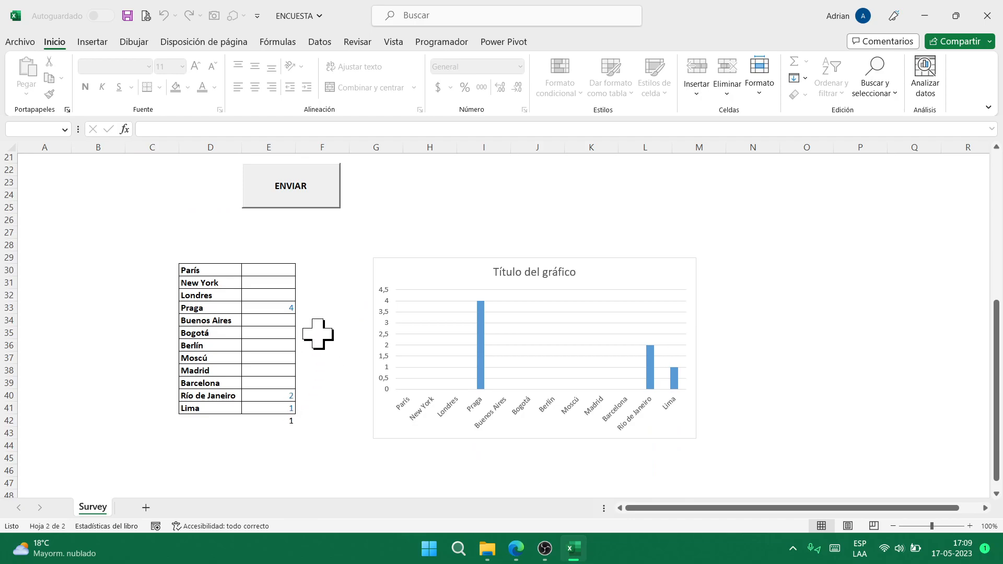
pyautogui.scroll(4, 316, 335)
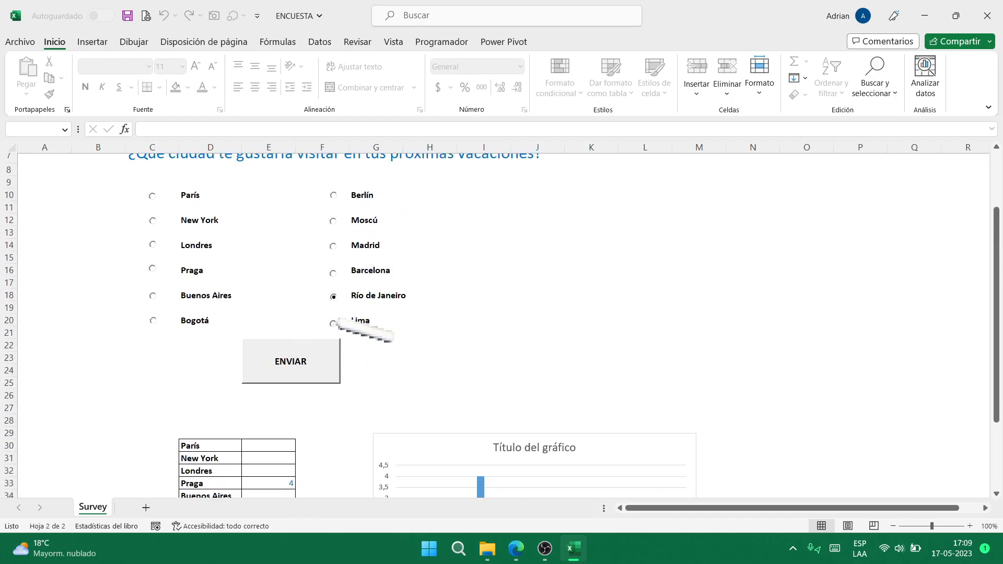
pyautogui.click(322, 368)
pyautogui.scroll(-7, 361, 411)
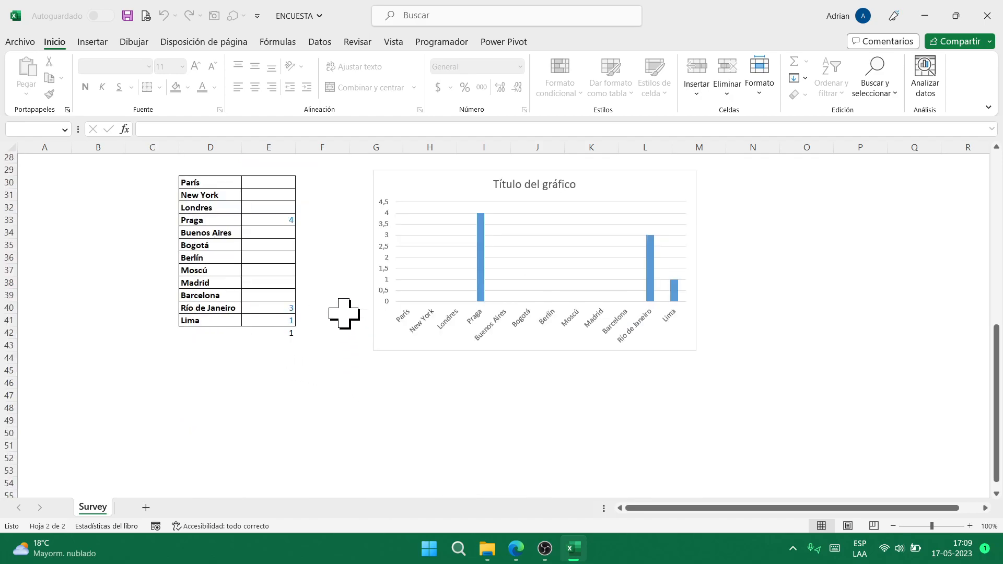
pyautogui.scroll(7, 344, 314)
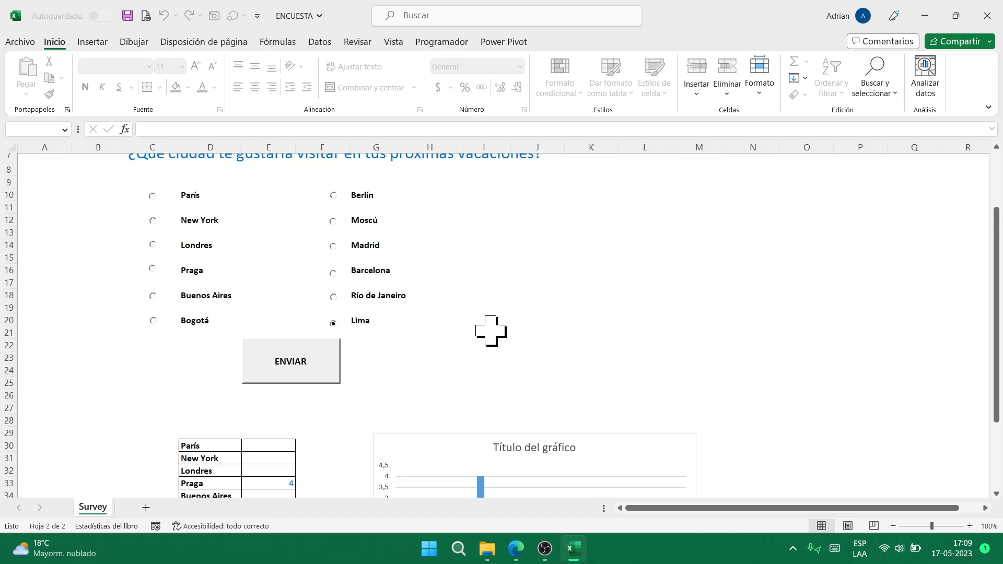
pyautogui.scroll(-5, 490, 331)
pyautogui.scroll(7, 460, 299)
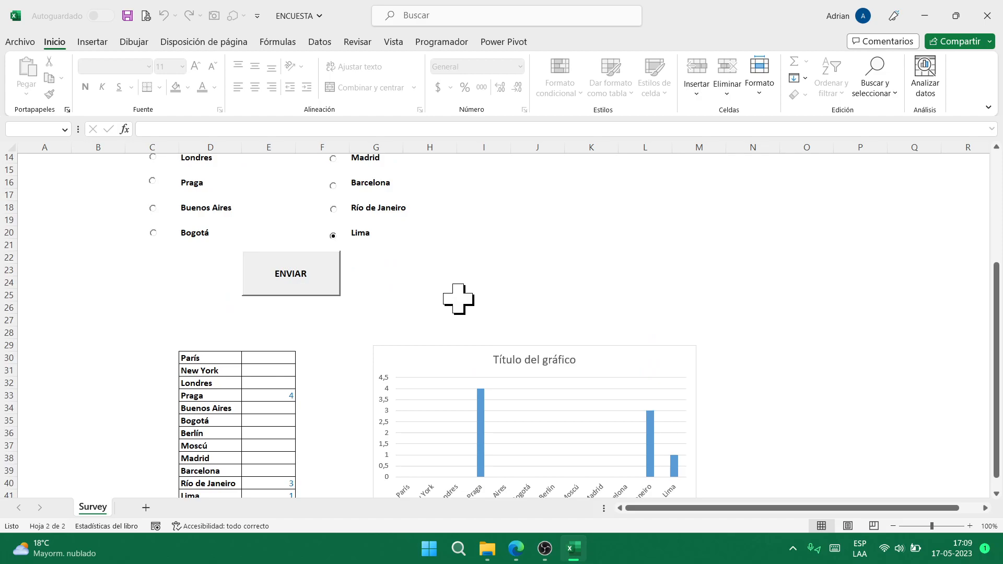
# - Close the ENCUESTA workbook with No guardar and select ENVIAR EXAMEN in the Excel folder
pyautogui.click(999, 19)
pyautogui.click(518, 291)
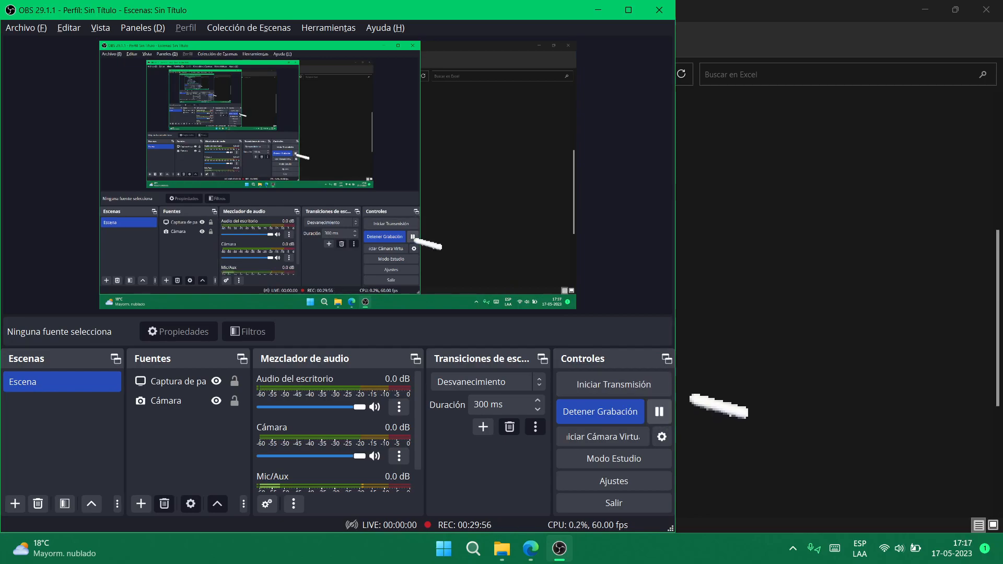
pyautogui.click(811, 352)
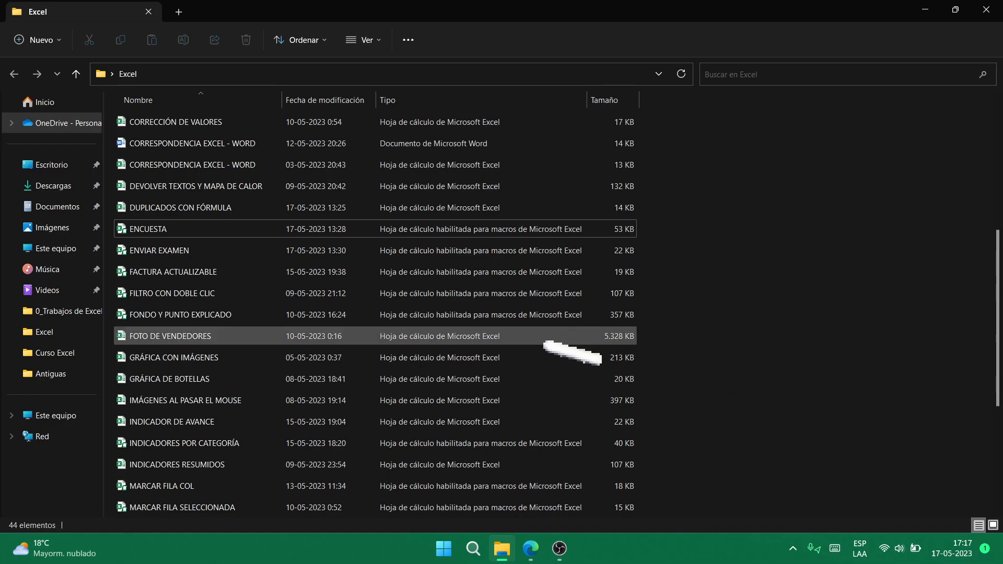
pyautogui.scroll(-4, 544, 343)
pyautogui.scroll(8, 545, 343)
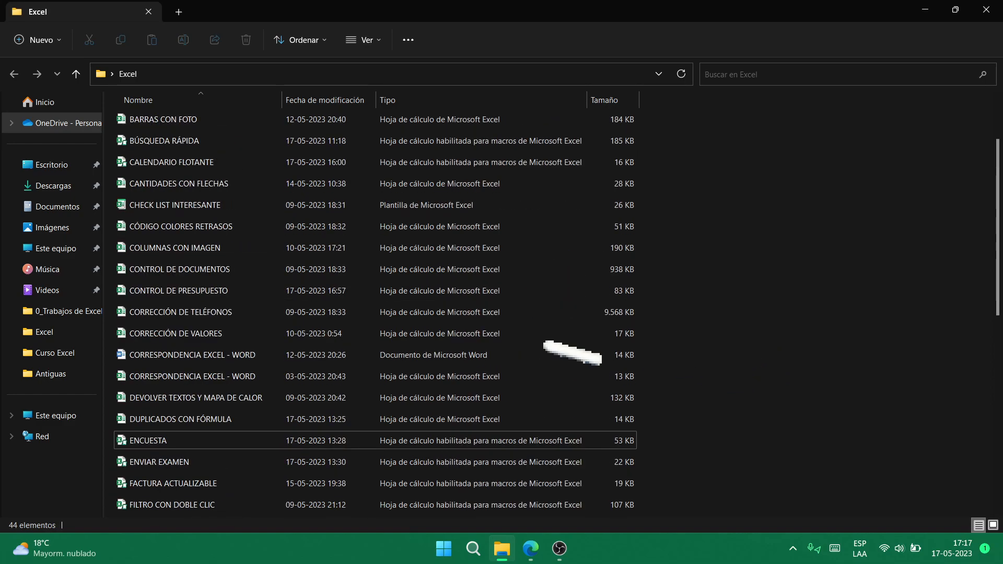
pyautogui.scroll(-2, 572, 353)
pyautogui.click(267, 318)
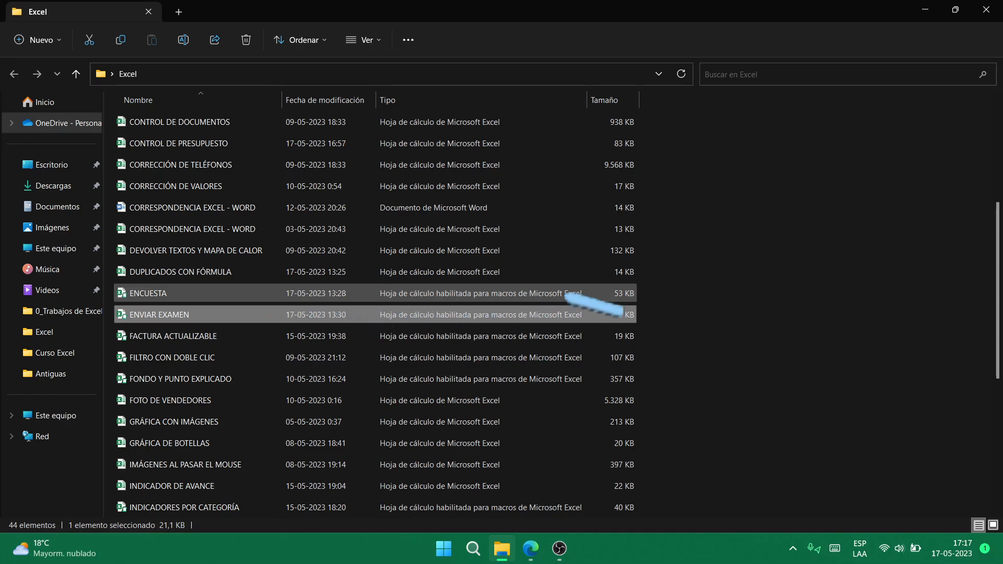
# - Open ENVIAR EXAMEN with content enabled, close two Gmail tabs and snap Meet right
pyautogui.press('Return')
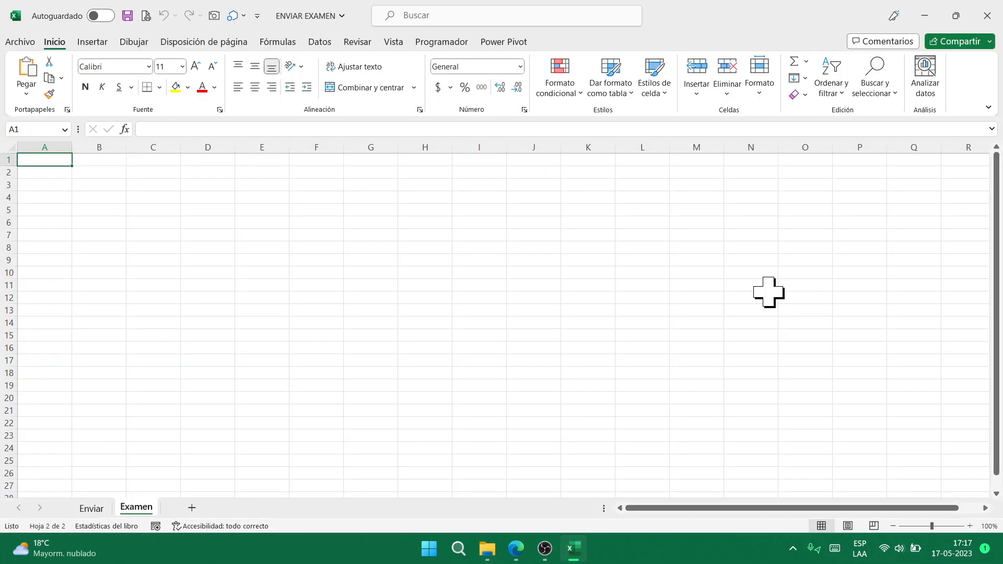
pyautogui.click(337, 128)
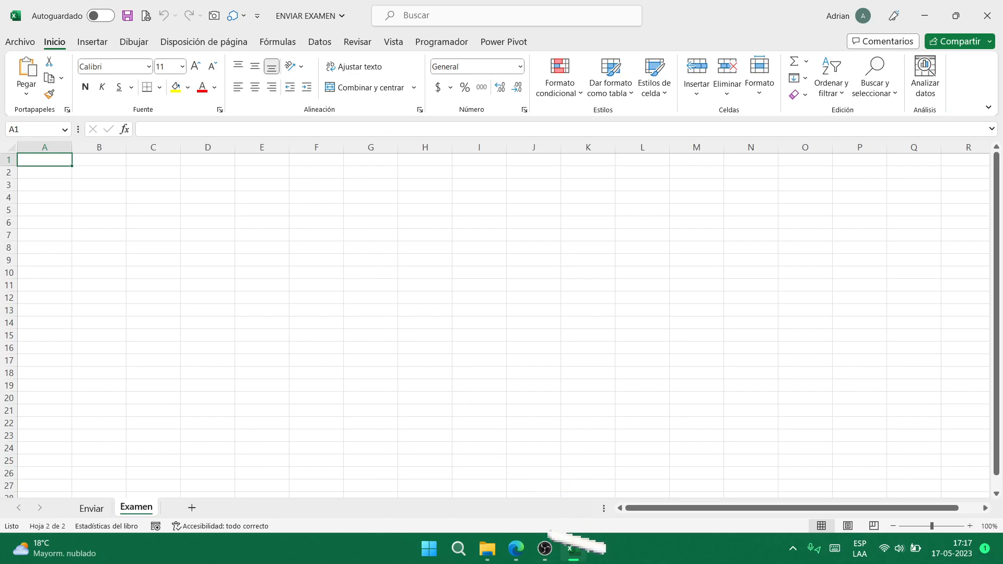
pyautogui.moveTo(516, 549)
pyautogui.click(517, 479)
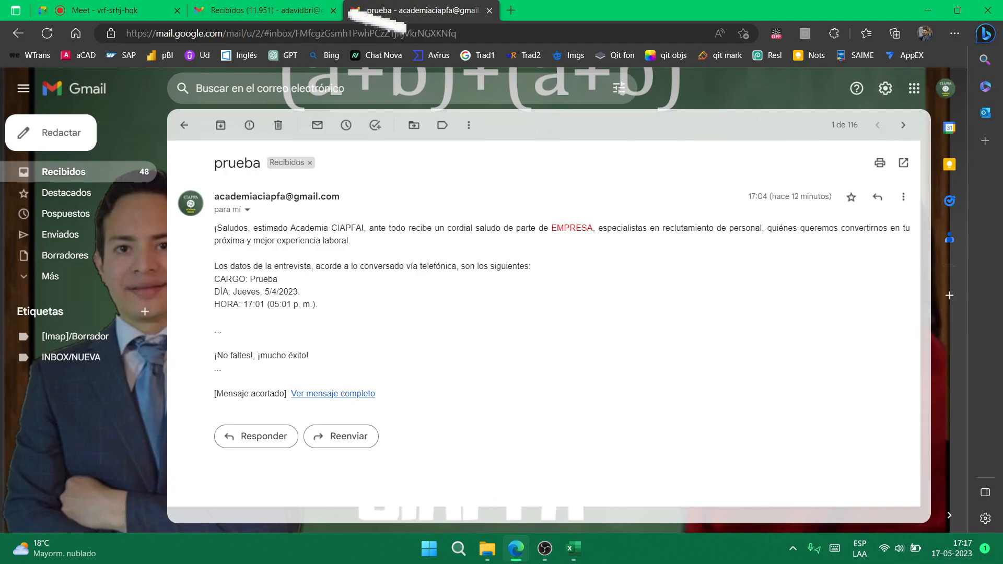
pyautogui.click(332, 10)
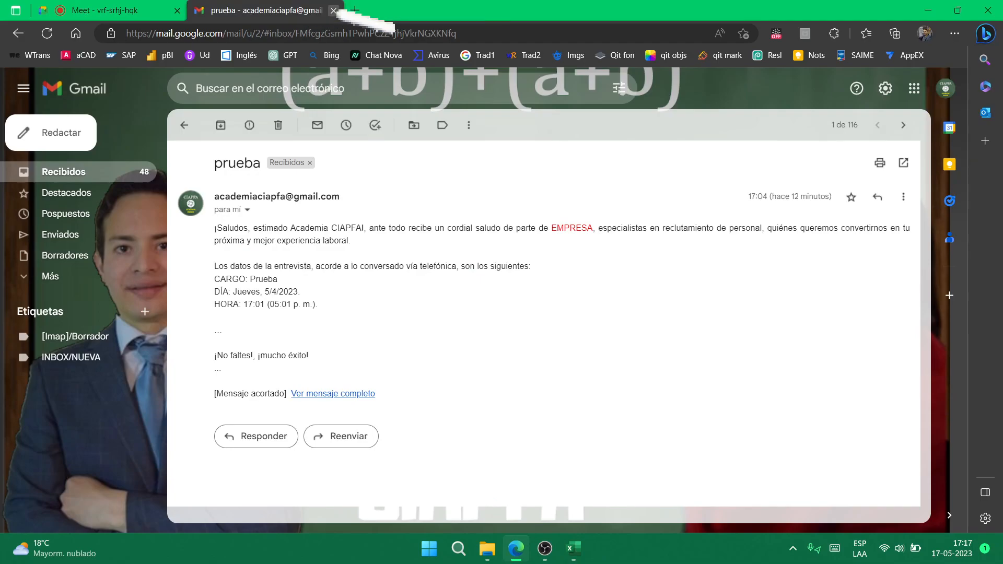
pyautogui.click(333, 9)
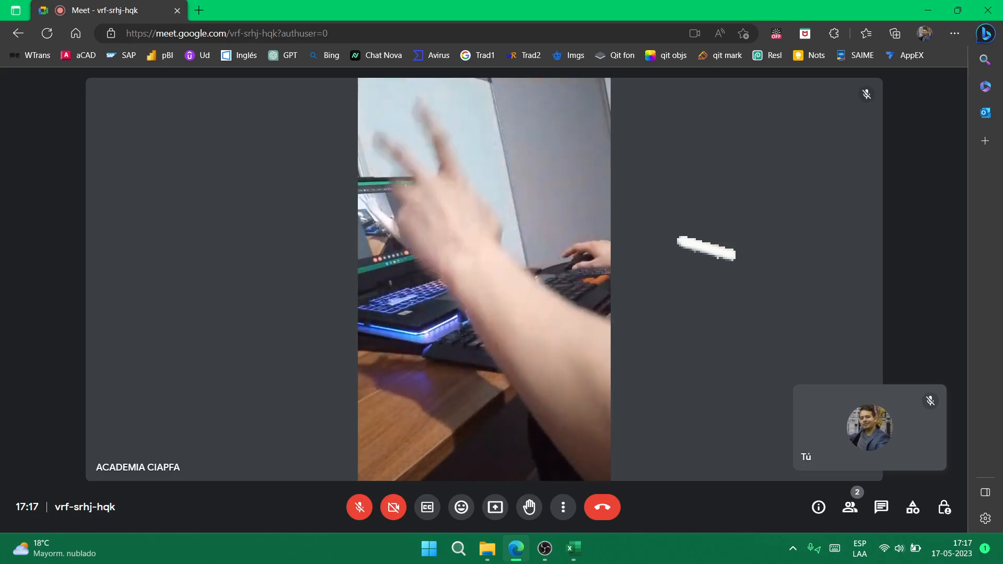
pyautogui.press('super+Right')
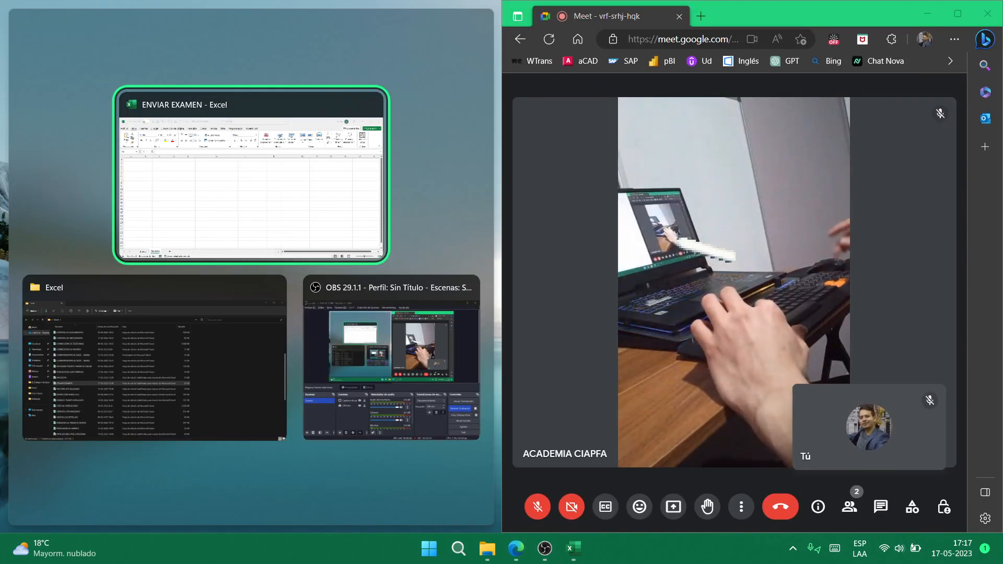
# - Snap ENVIAR EXAMEN left, follow the Enviar sheet's A1 mail link and accept the ¡TIEMPO CULMINADO! alert
pyautogui.click(249, 196)
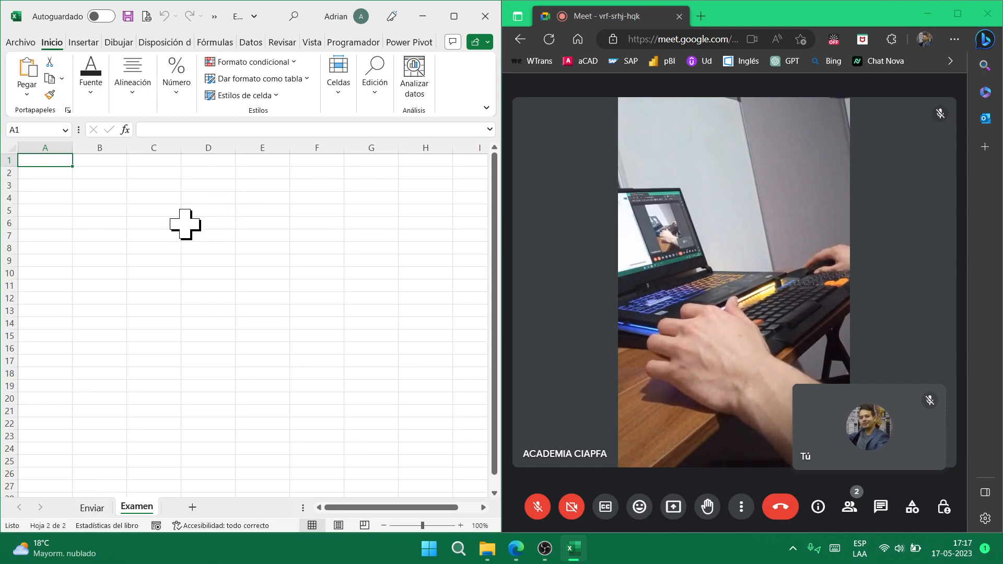
pyautogui.click(117, 228)
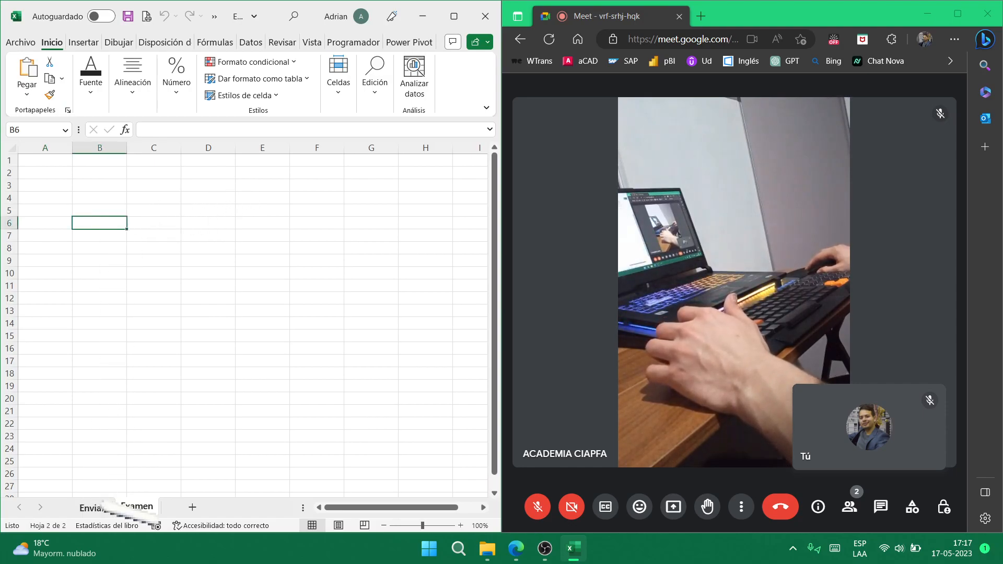
pyautogui.click(92, 508)
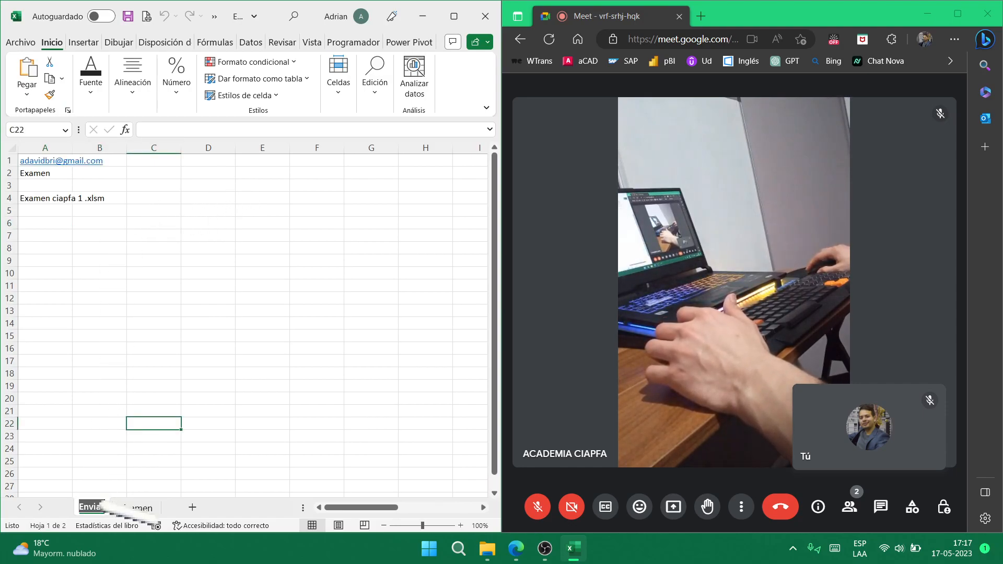
pyautogui.click(165, 220)
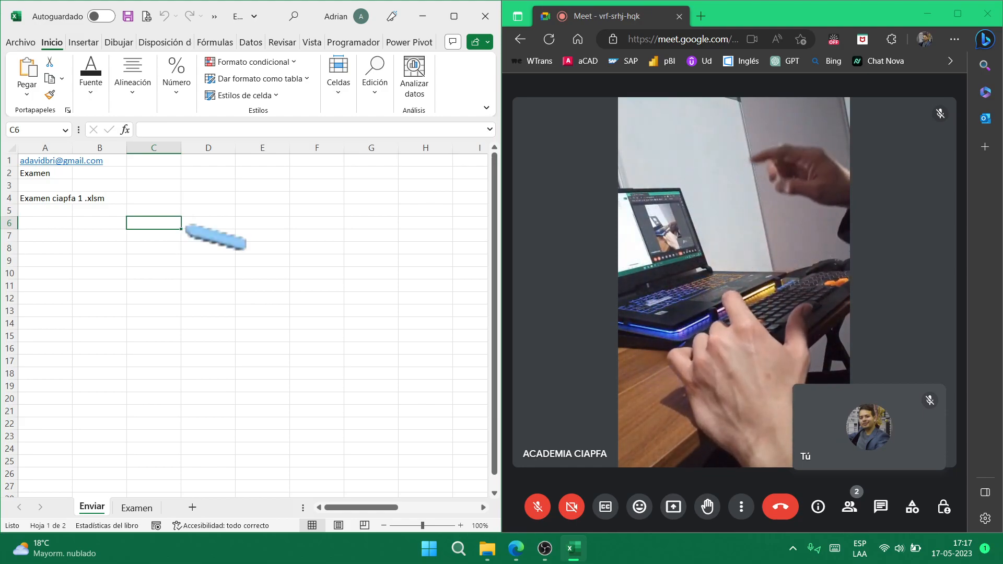
pyautogui.click(72, 162)
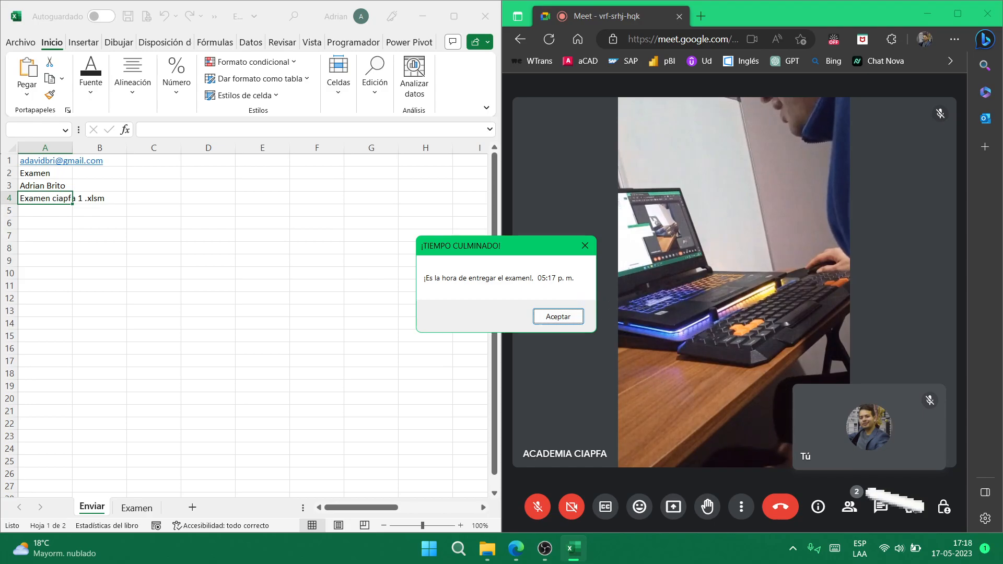
pyautogui.click(569, 316)
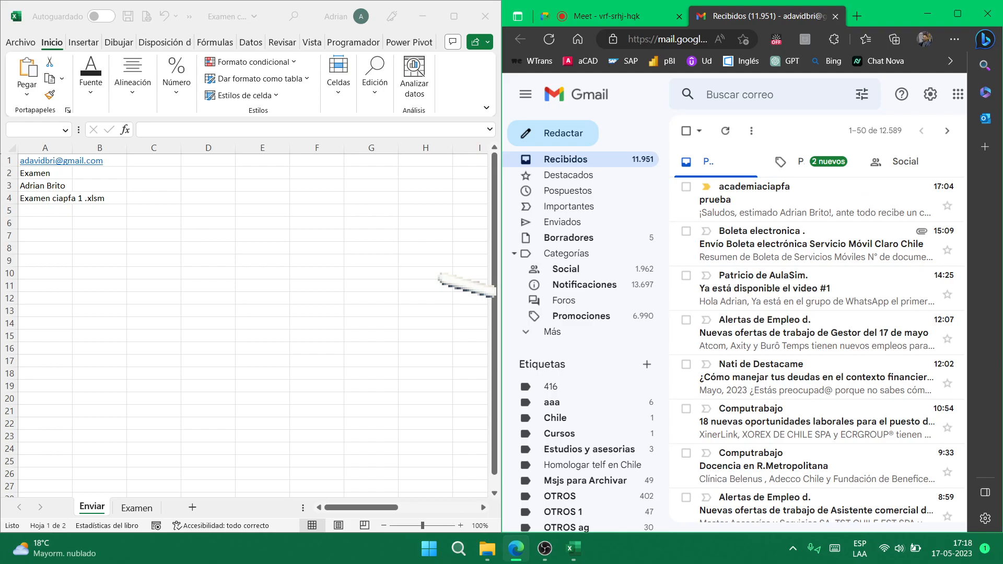
# - Start a new email to the recipient with subject 'Examen' and the student's name in the body
pyautogui.press('Tab')
pyautogui.press('Tab')
pyautogui.press('Tab')
pyautogui.press('Tab')
pyautogui.press('Tab')
pyautogui.press('Tab')
pyautogui.press('Tab')
pyautogui.press('Tab')
pyautogui.press('Tab')
pyautogui.press('Tab')
pyautogui.press('Return')
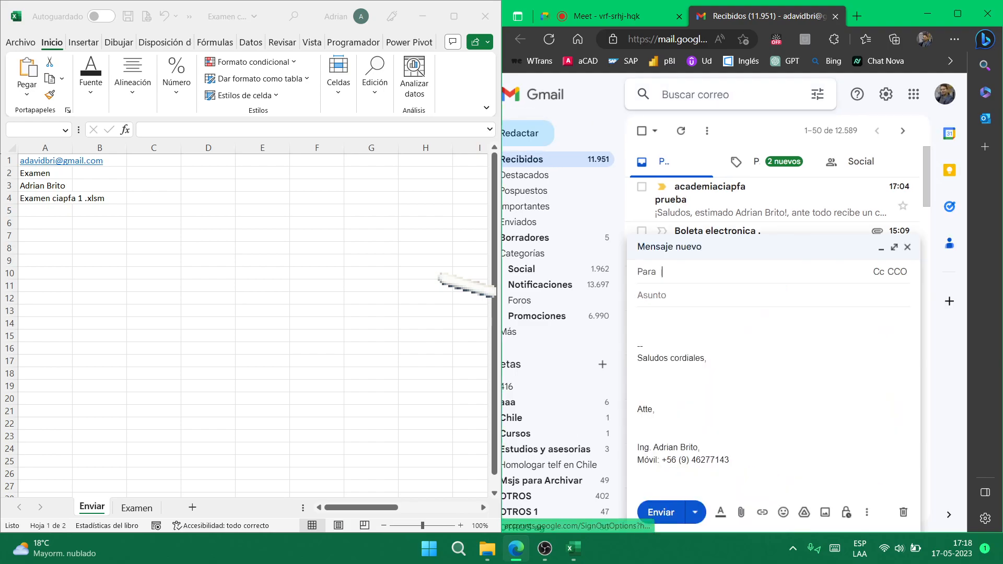
pyautogui.press('Tab')
pyautogui.write('Examen')
pyautogui.press('Tab')
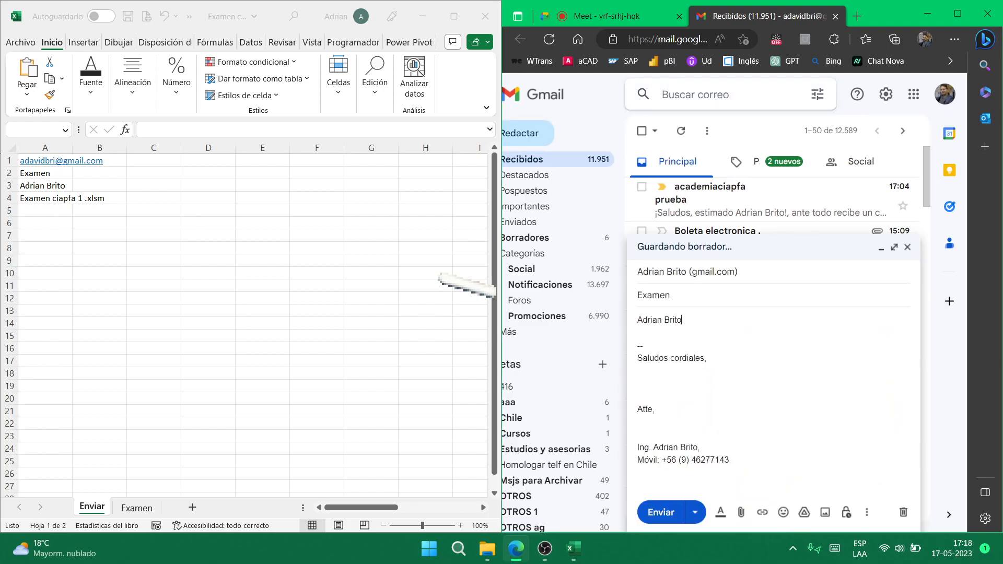
pyautogui.press('Tab')
pyautogui.press('Tab')
pyautogui.press('Tab')
pyautogui.press('Tab')
# - In the attach dialog, go to the Escritorio folder and search for 'Examen ciapfa 1 .xlsm'
pyautogui.press('Return')
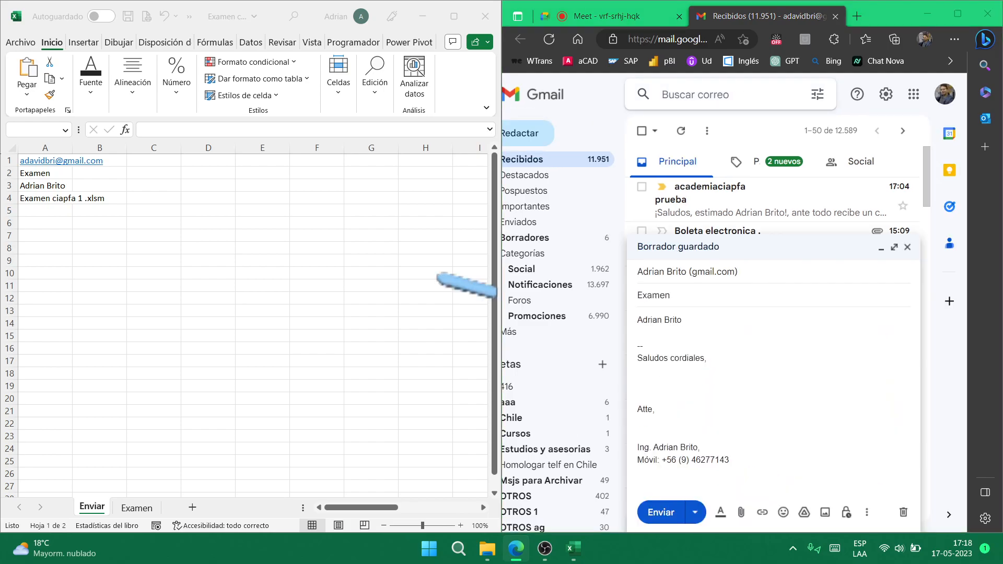
pyautogui.press('F4')
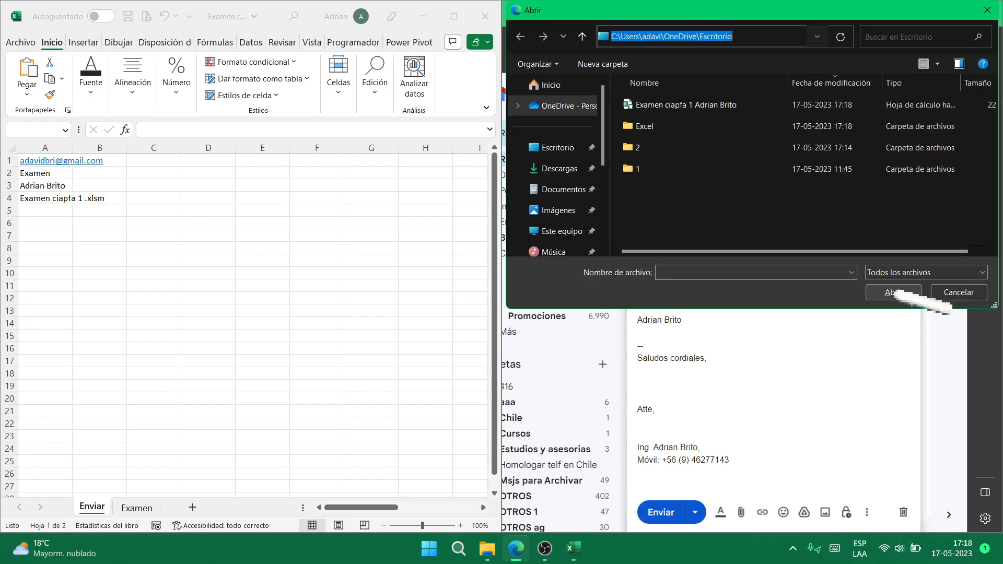
pyautogui.press('Return')
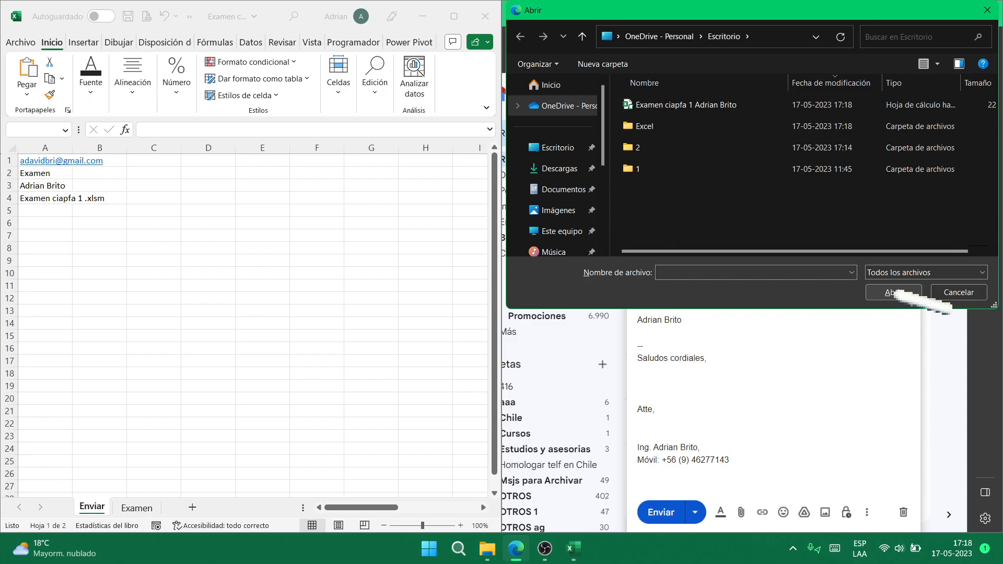
pyautogui.press('Tab')
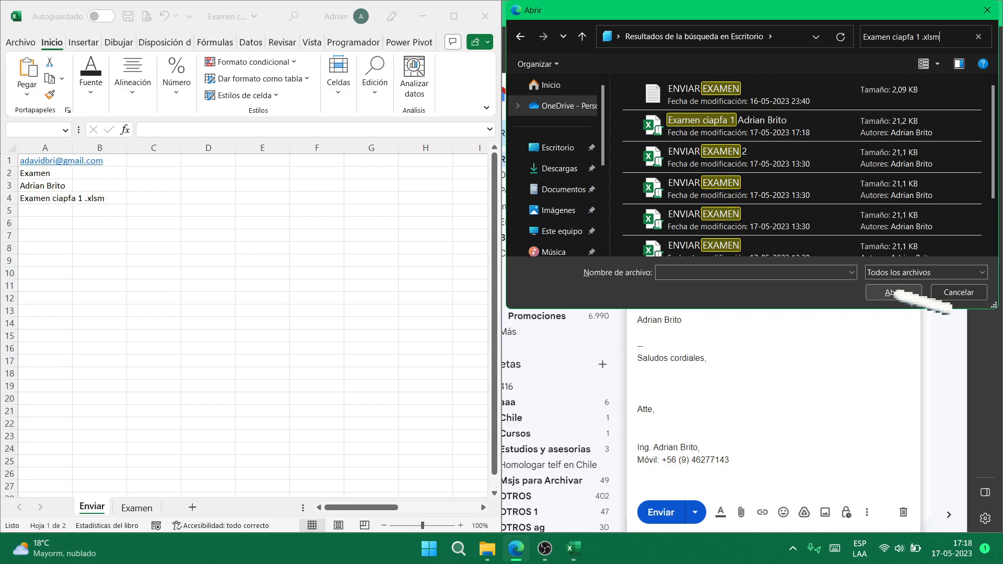
pyautogui.press('Tab')
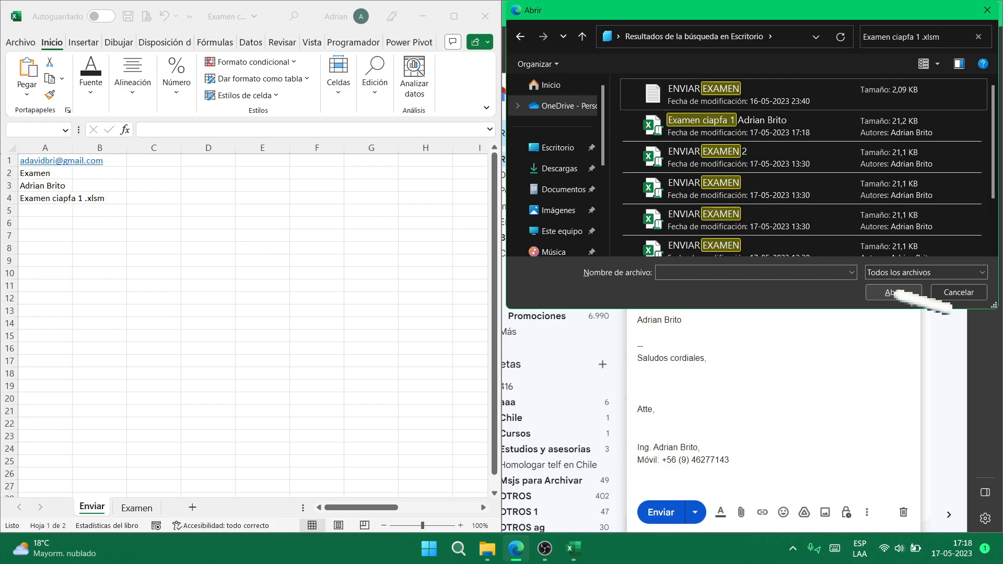
pyautogui.press('Return')
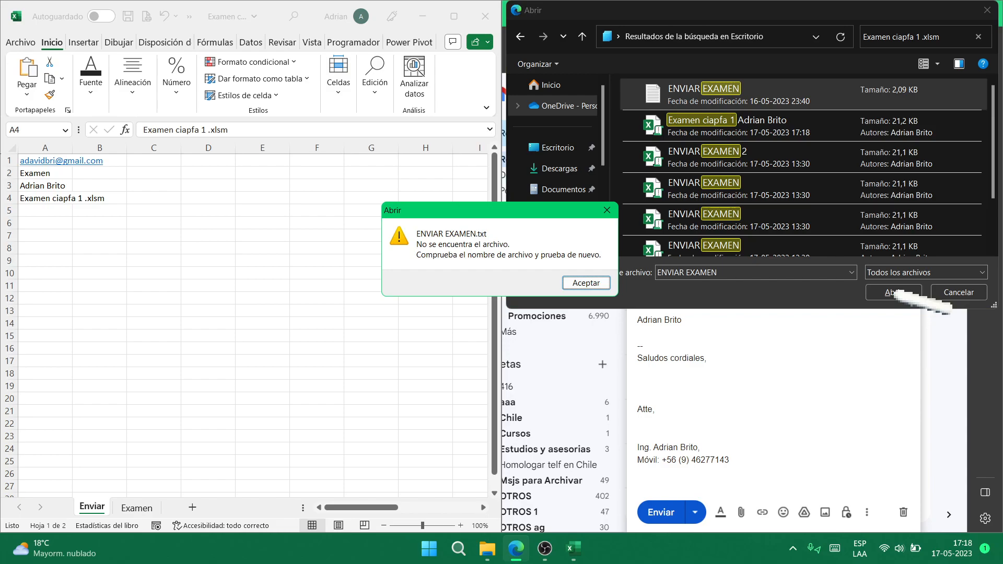
# - Dismiss the file-not-found message, clear the search, and attach the Examen ciapfa 1 workbook
pyautogui.click(581, 283)
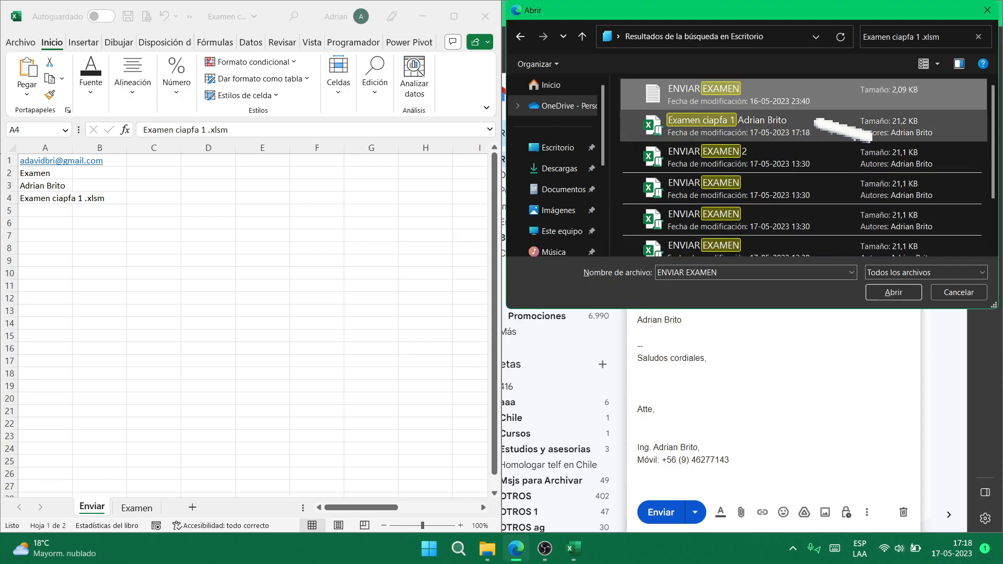
pyautogui.click(978, 37)
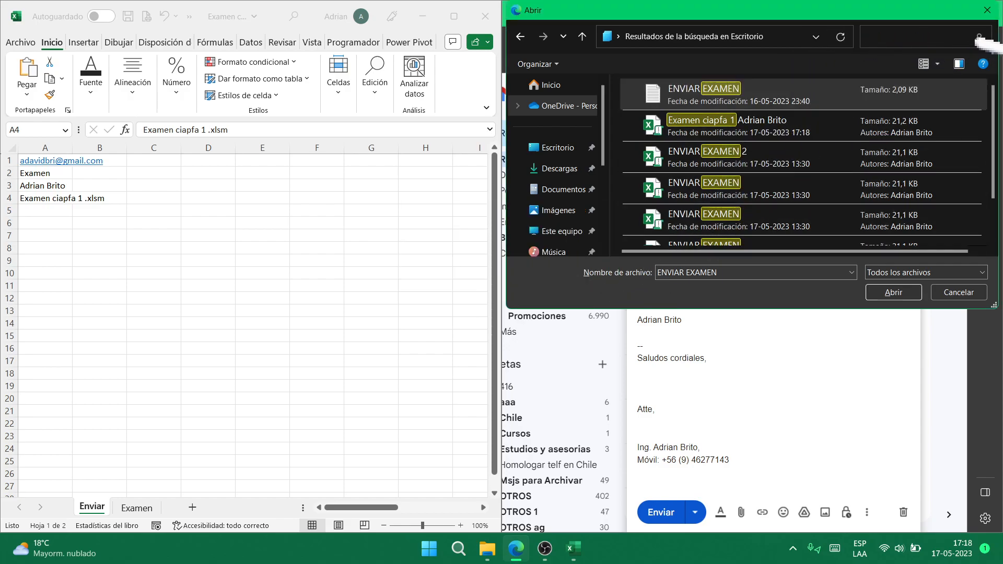
pyautogui.click(695, 106)
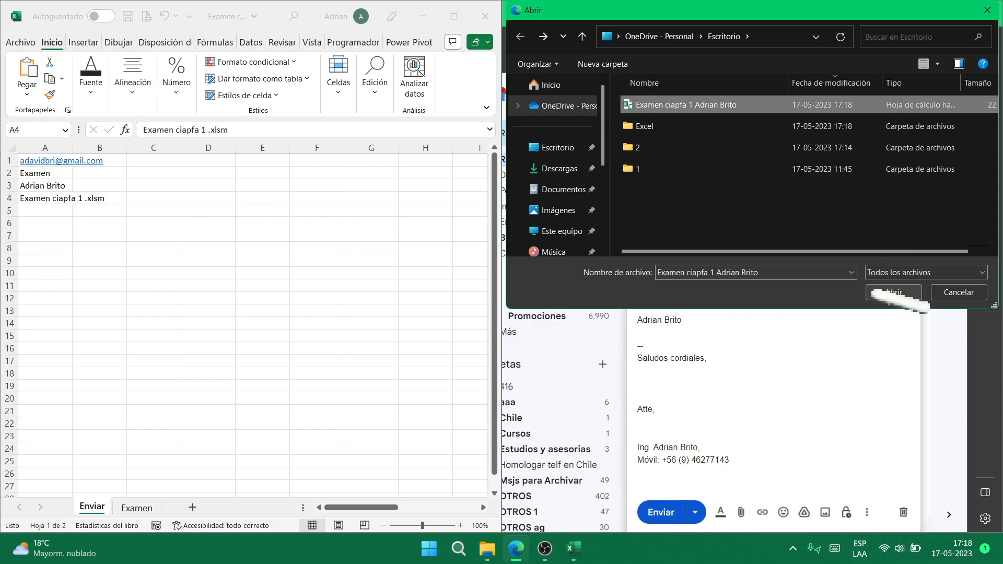
pyautogui.click(894, 293)
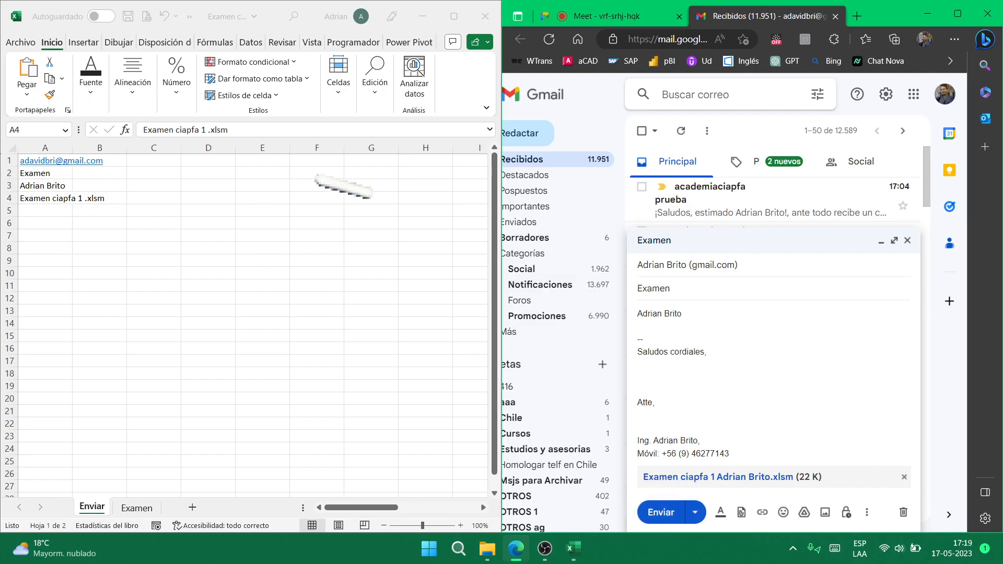
# - Bring Excel to the front, then switch between the Meet call and the Gmail draft
pyautogui.click(253, 181)
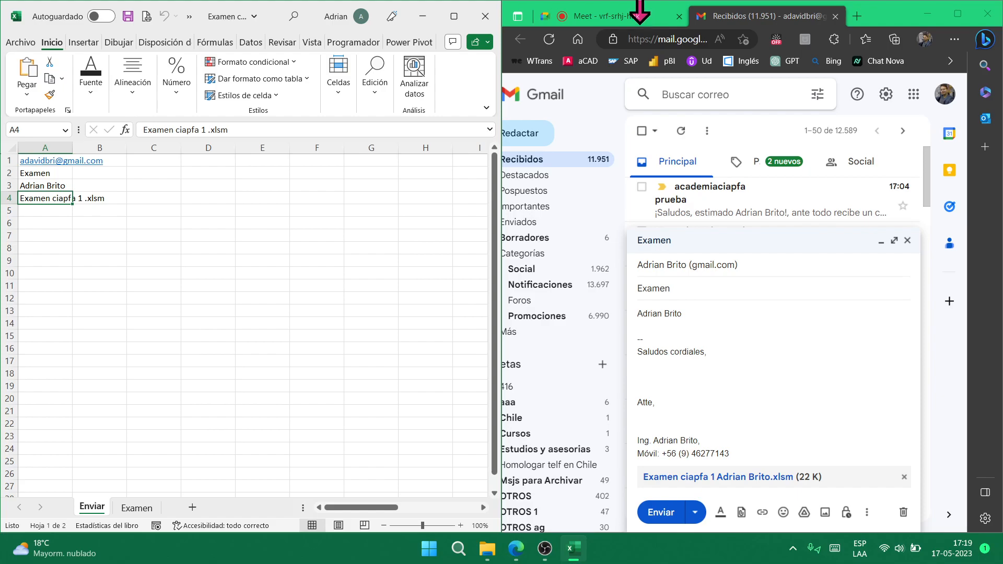
pyautogui.click(633, 20)
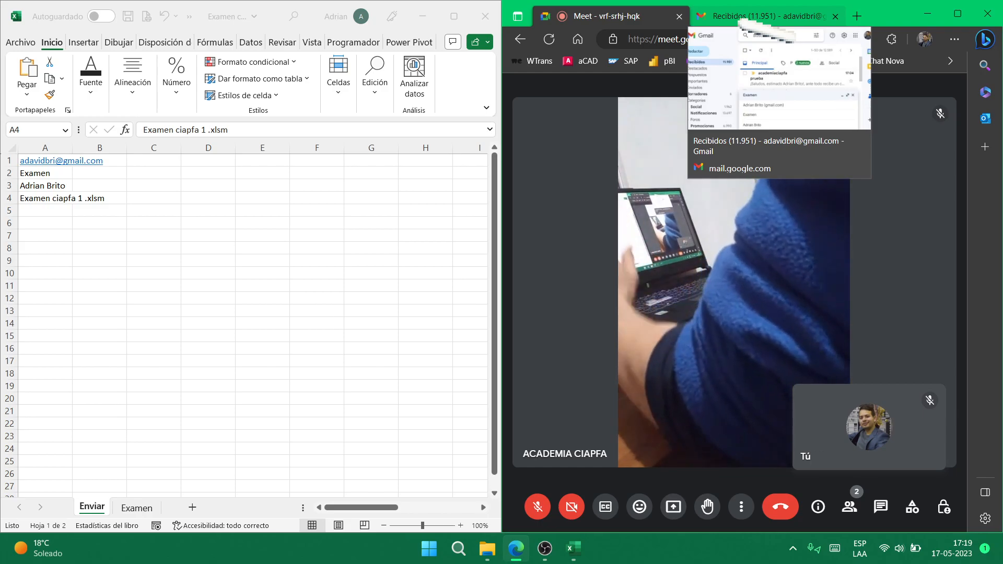
pyautogui.click(763, 16)
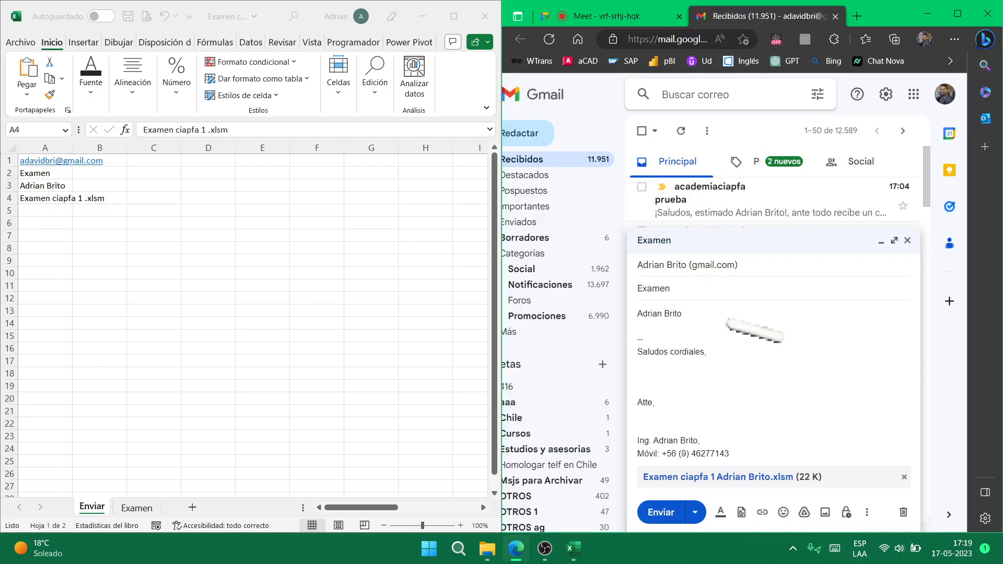
pyautogui.click(643, 15)
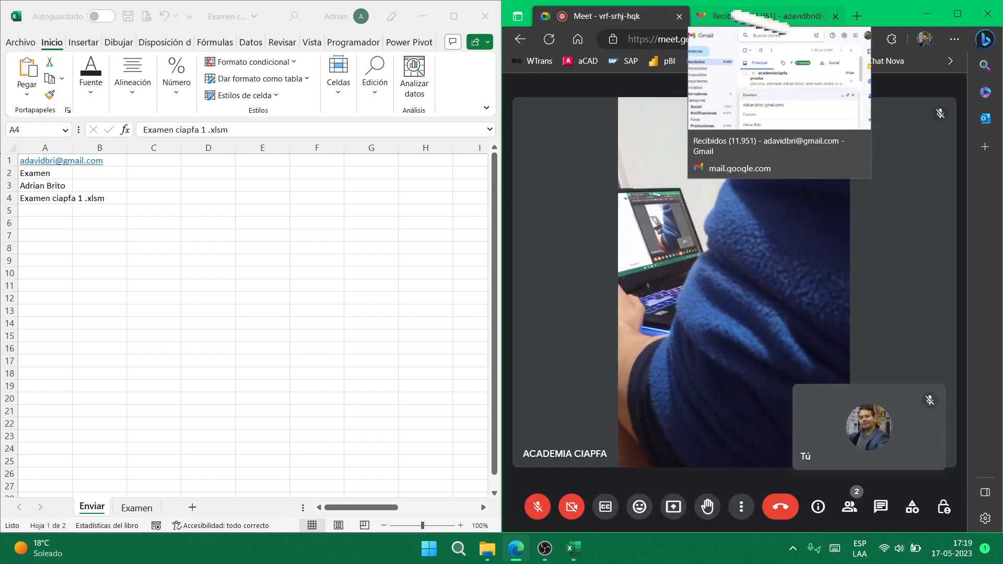
pyautogui.click(763, 16)
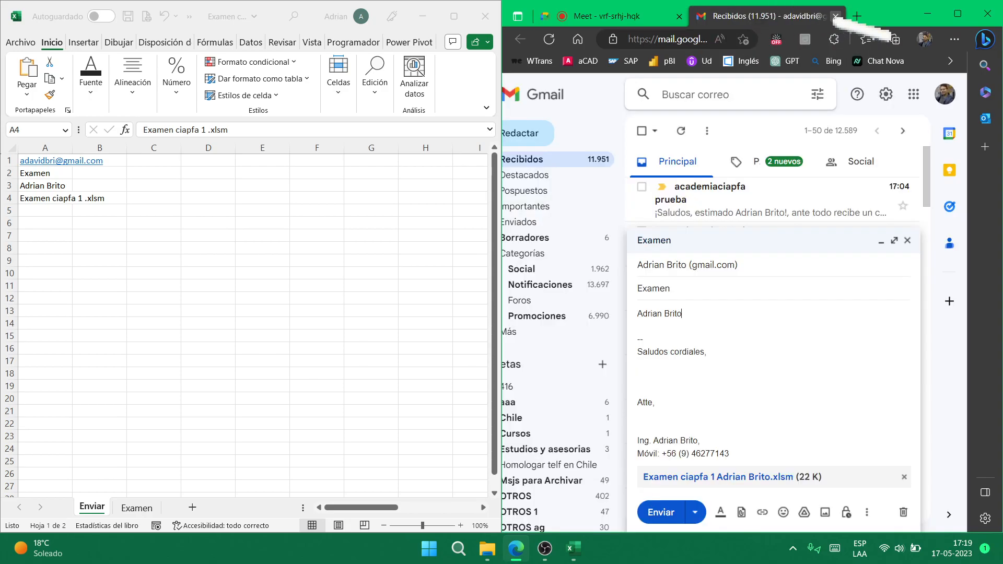
pyautogui.click(600, 15)
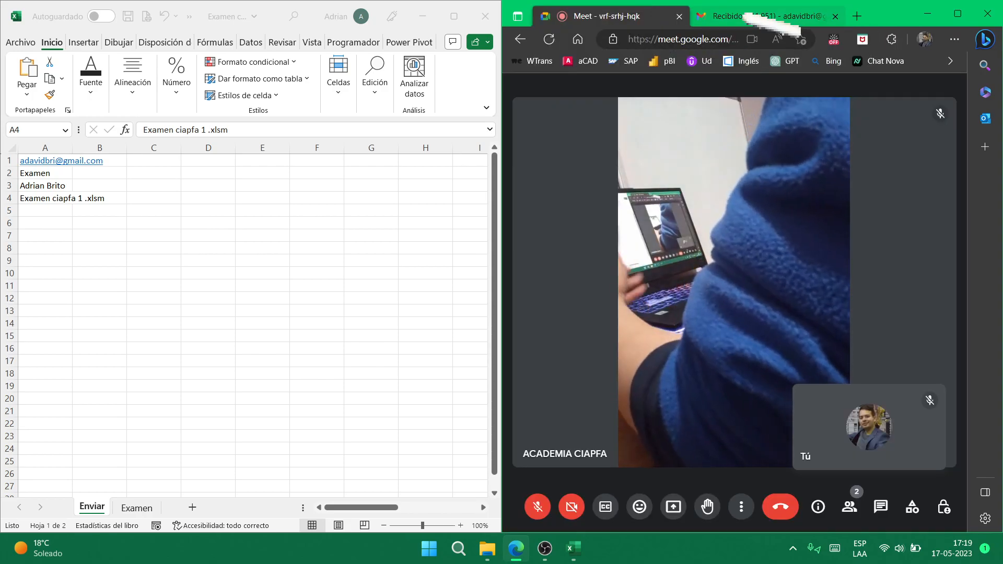
pyautogui.click(763, 15)
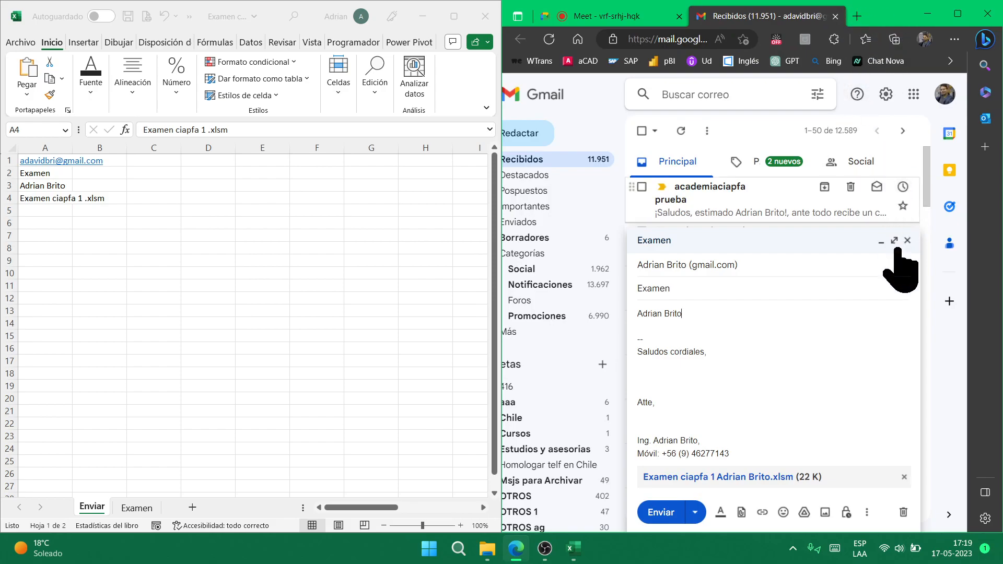
# - Discard the Examen draft, close the Gmail tab and minimize the browser
pyautogui.click(903, 512)
pyautogui.click(835, 16)
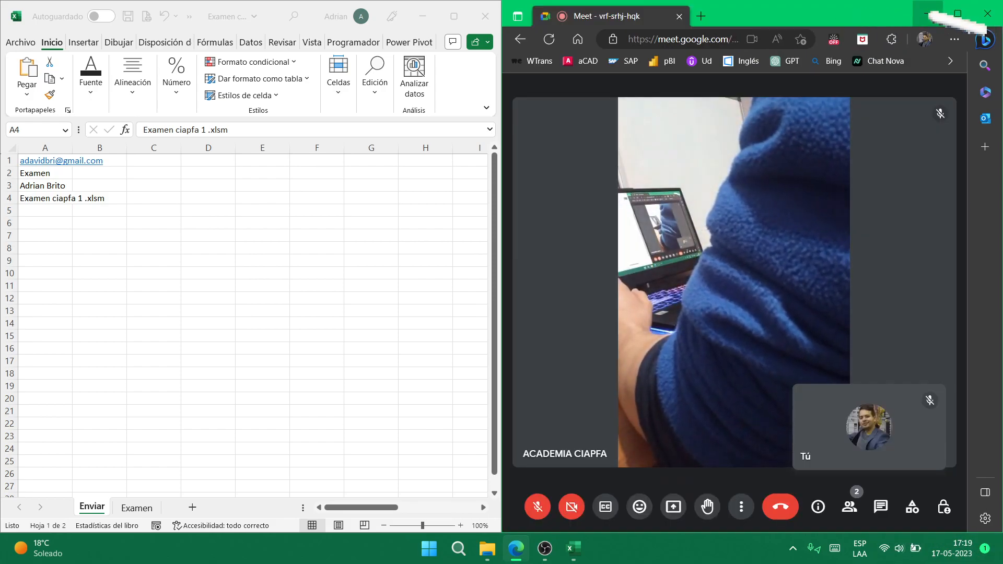
pyautogui.click(928, 14)
# - Close the Excel workbook, show the desktop and select the exam workbook file
pyautogui.click(486, 16)
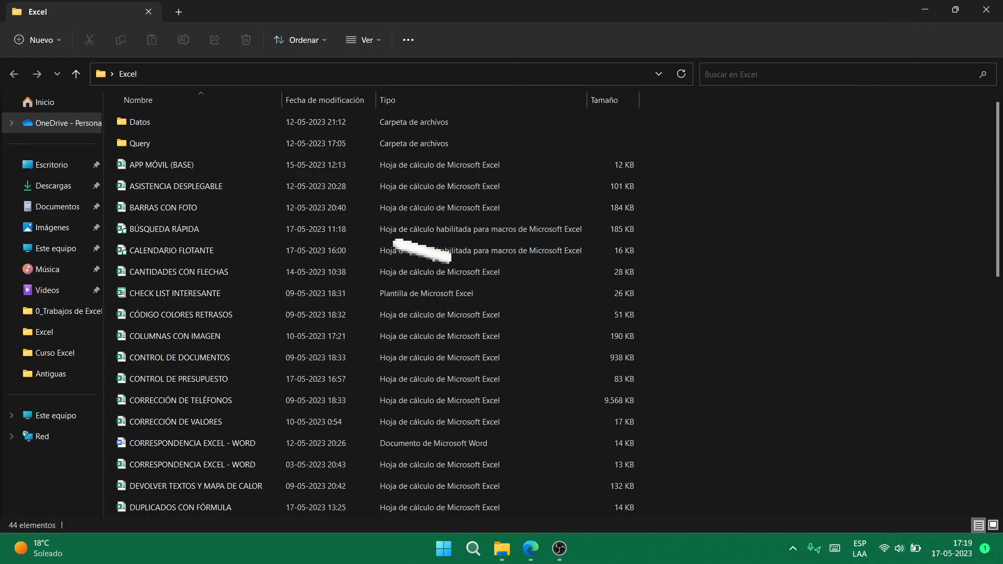
pyautogui.click(1000, 549)
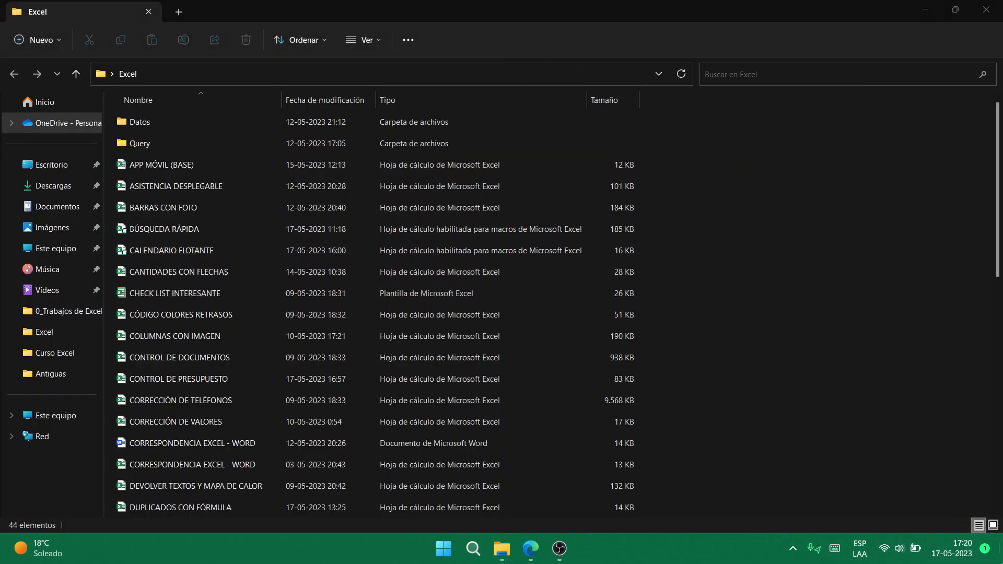
pyautogui.click(29, 234)
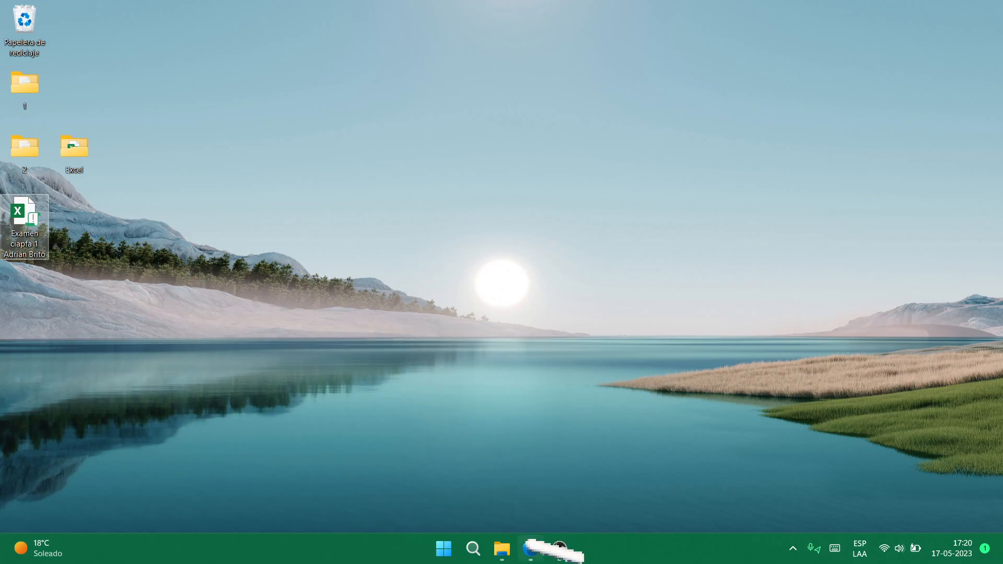
pyautogui.moveTo(503, 547)
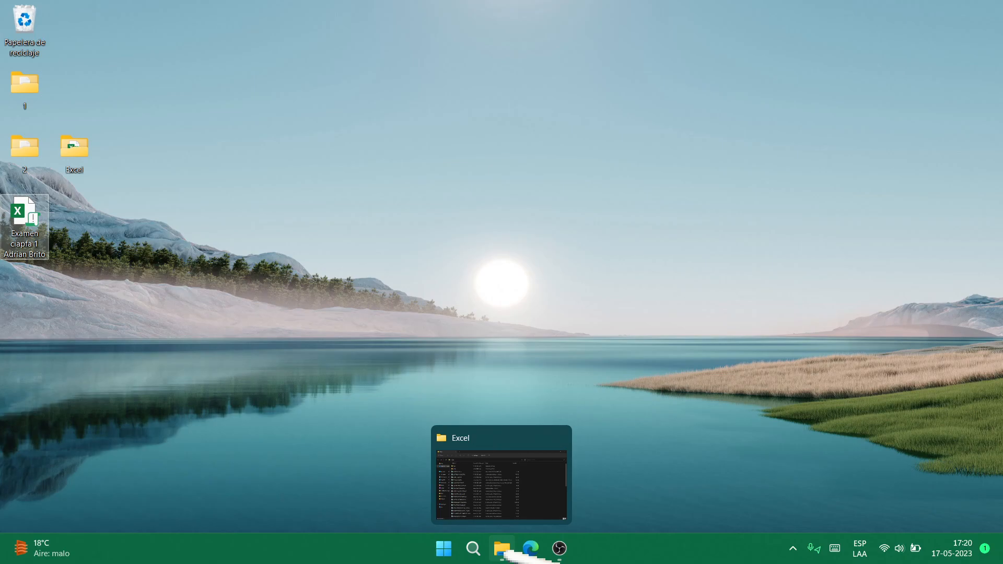
# - Restore the Excel folder window and open the FACTURA ACTUALIZABLE workbook
pyautogui.click(506, 553)
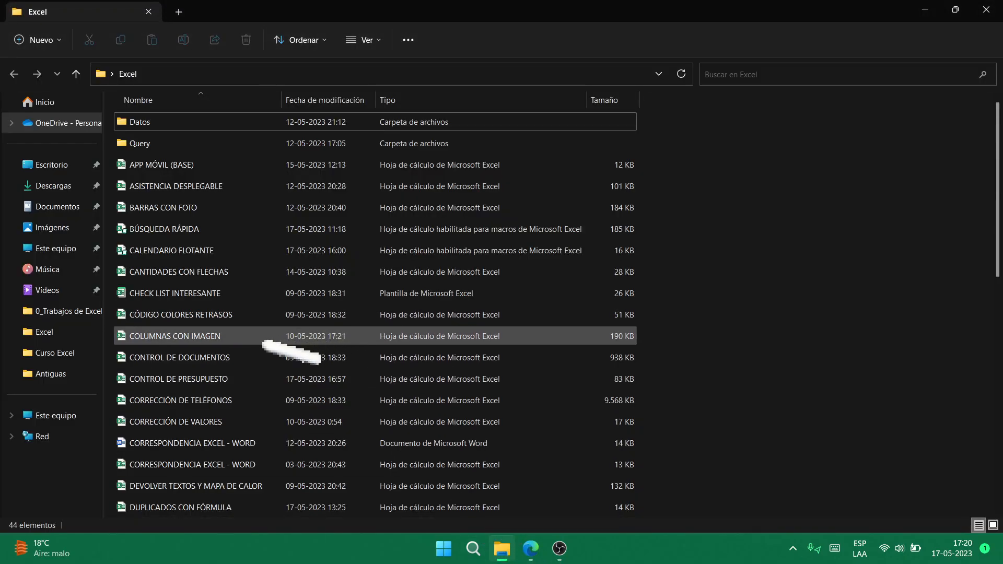
pyautogui.scroll(-7, 290, 351)
pyautogui.scroll(3, 215, 199)
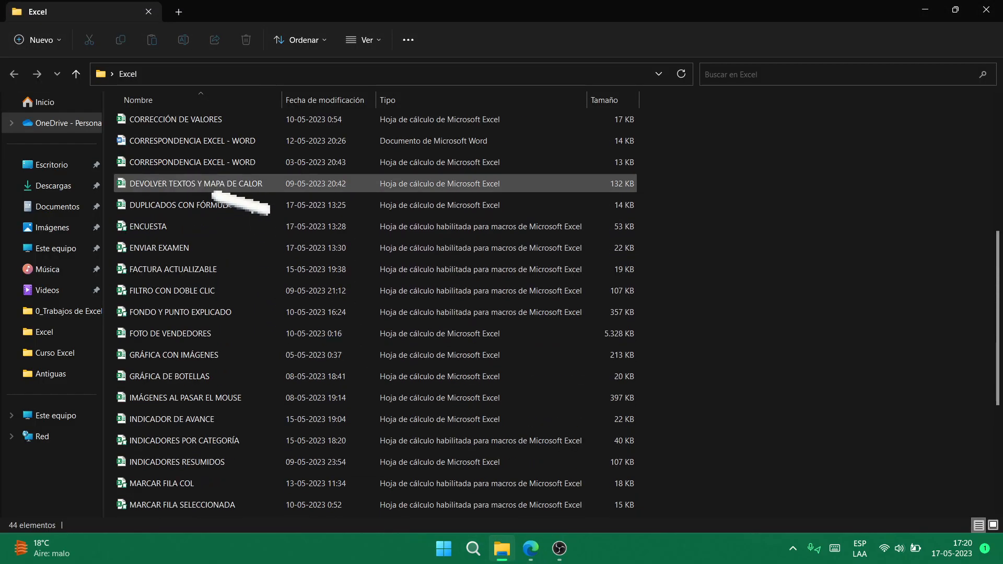
pyautogui.click(251, 269)
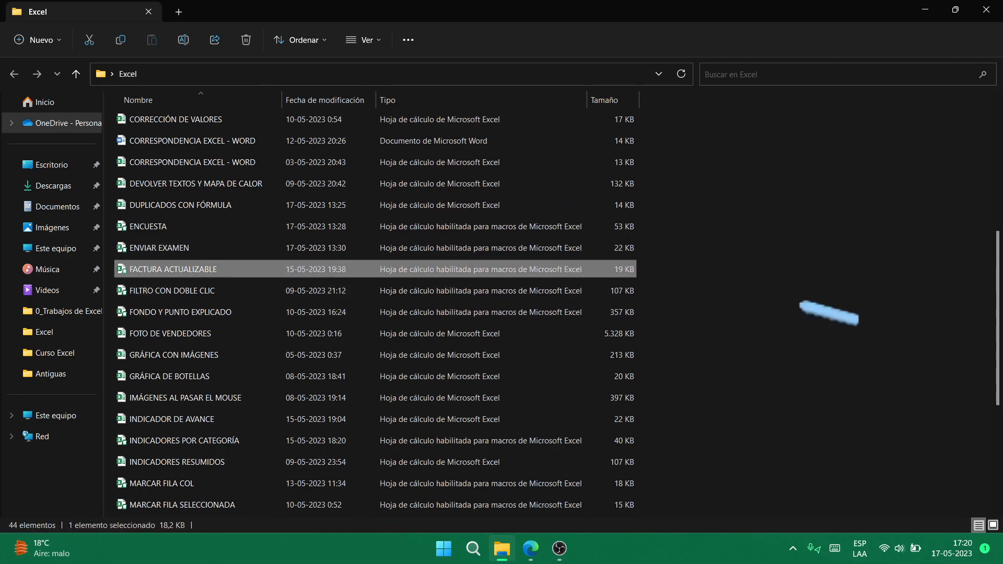
pyautogui.press('Return')
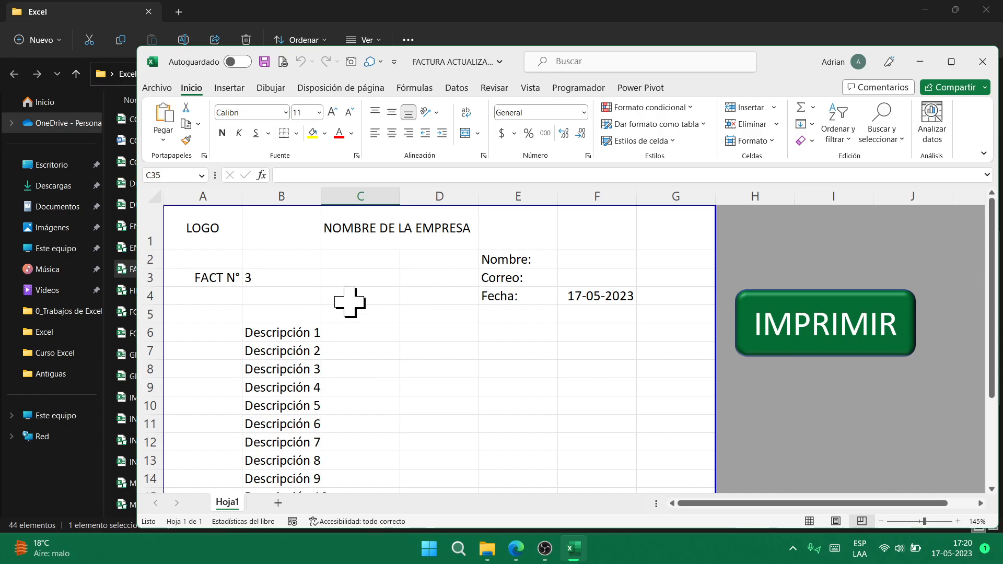
# - Run IMPRIMIR for invoices 4 through 6 and confirm the number of copies
pyautogui.click(270, 277)
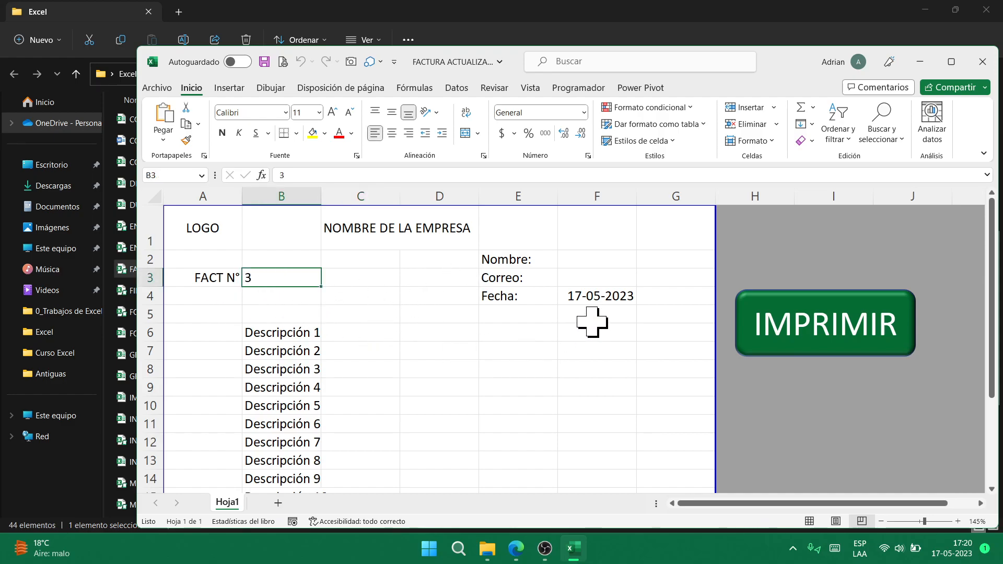
pyautogui.click(833, 337)
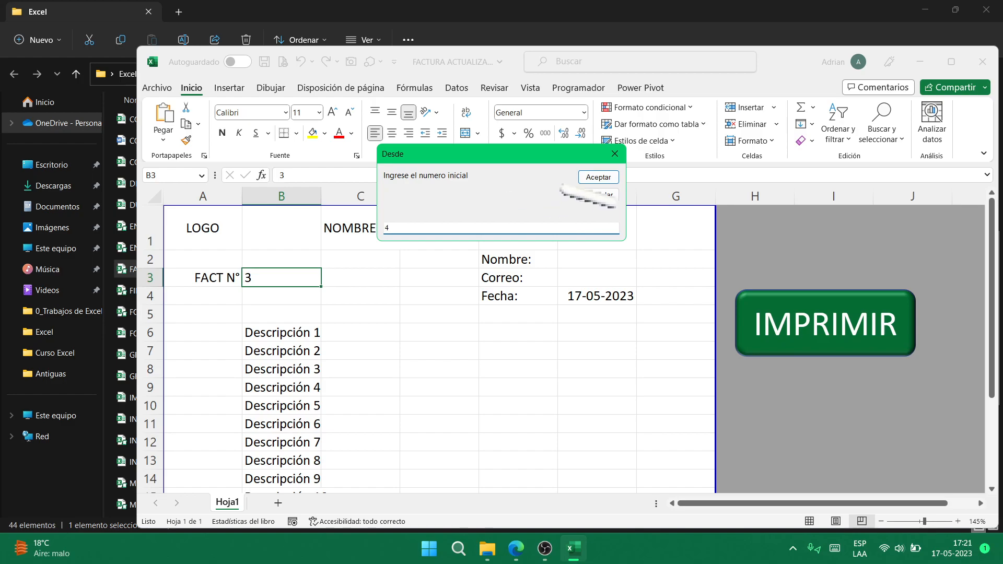
pyautogui.click(600, 178)
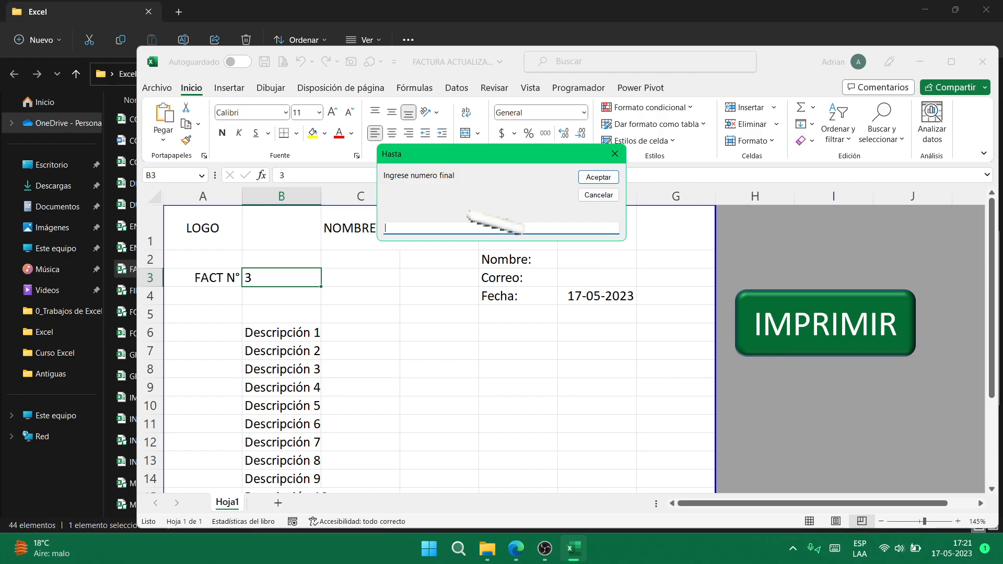
pyautogui.write('6')
pyautogui.click(598, 177)
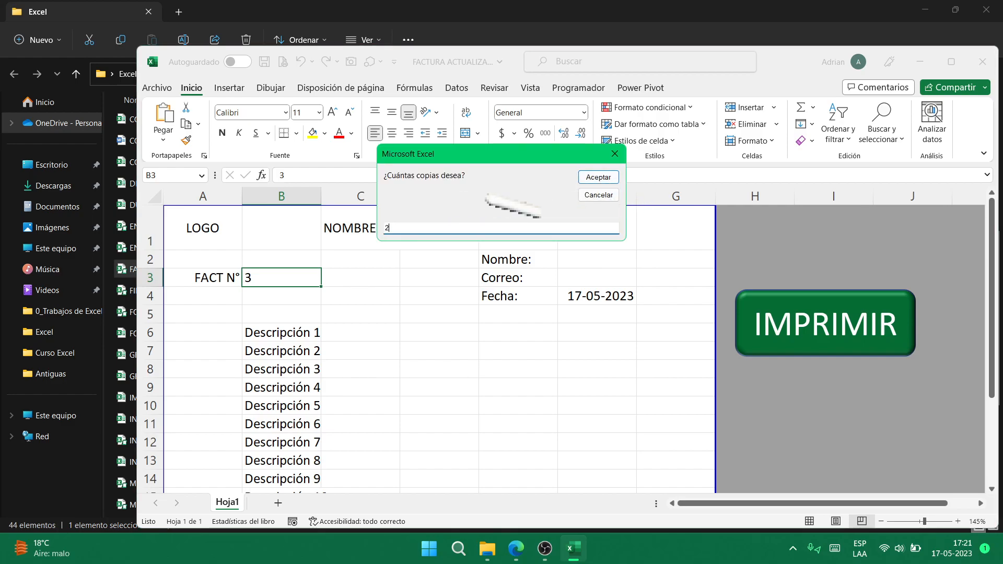
pyautogui.click(598, 178)
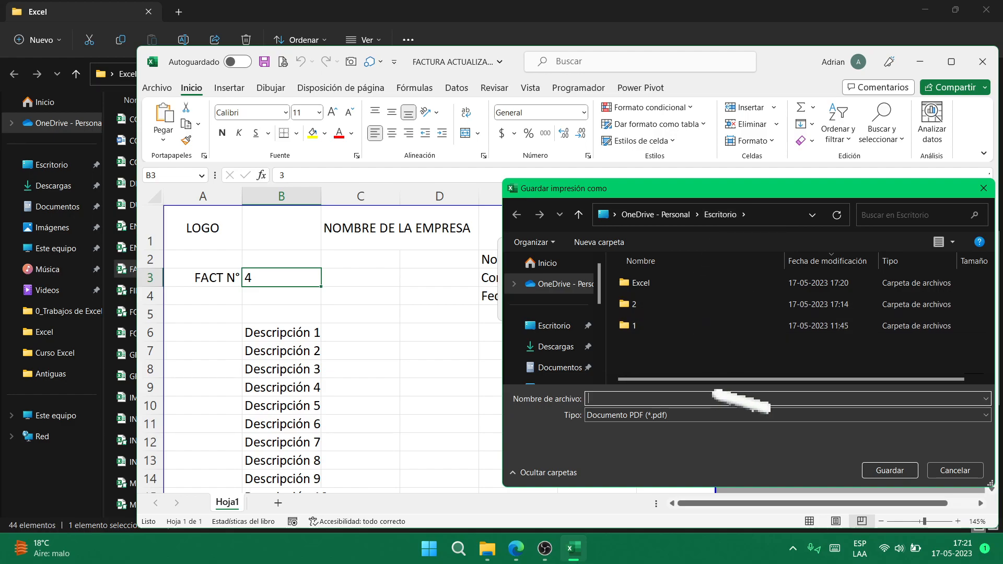
# - Save invoice 4 as two PDF copies, FACT N°4.1 and FACT N°4.2
pyautogui.write('FACT N°4.1')
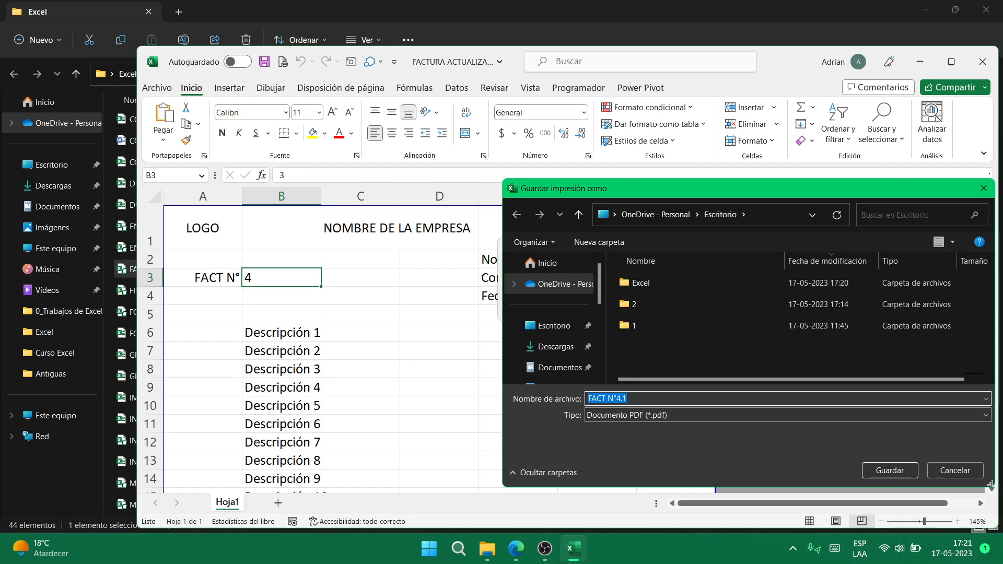
pyautogui.click(890, 470)
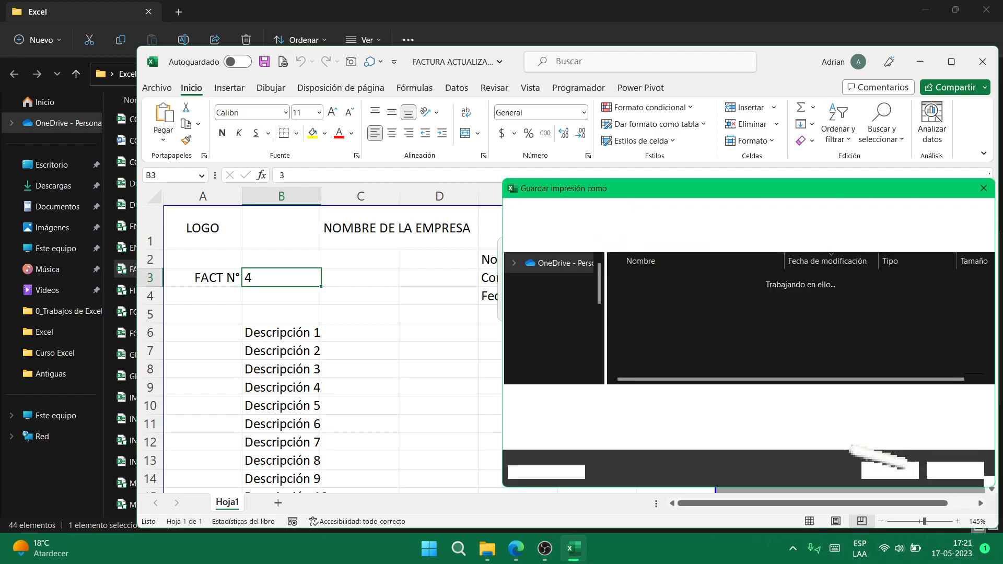
pyautogui.write('FACT N°4.1')
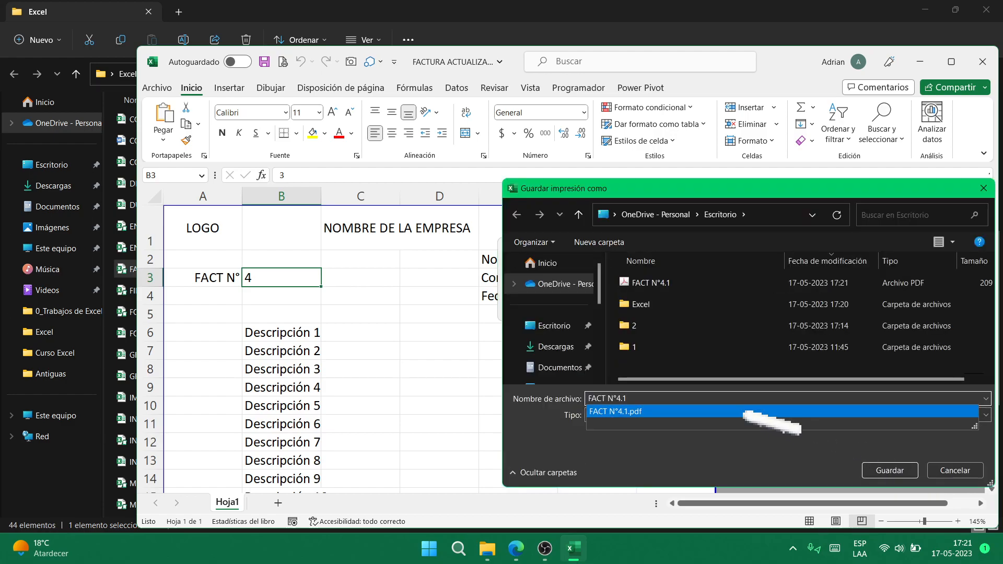
pyautogui.press('BackSpace')
pyautogui.write('2')
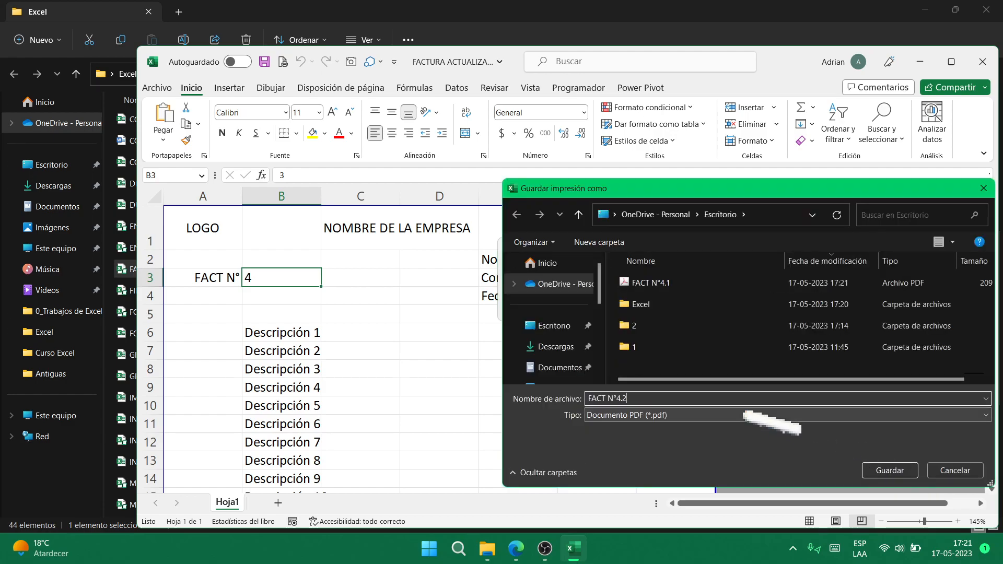
pyautogui.click(888, 473)
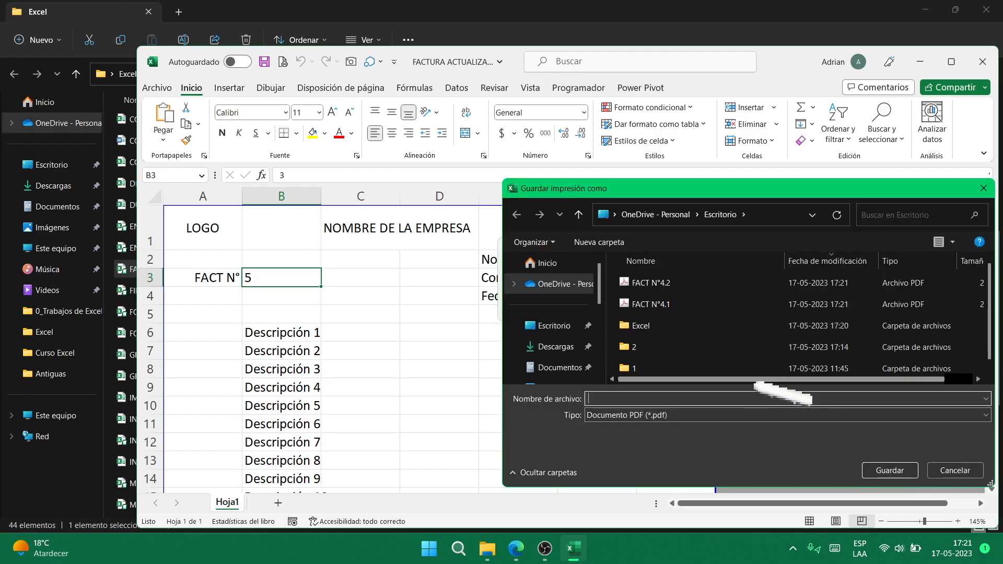
# - Save invoice 5 as PDFs FACT N°5.1 and FACT N°5.2
pyautogui.write('FACT N°4.1')
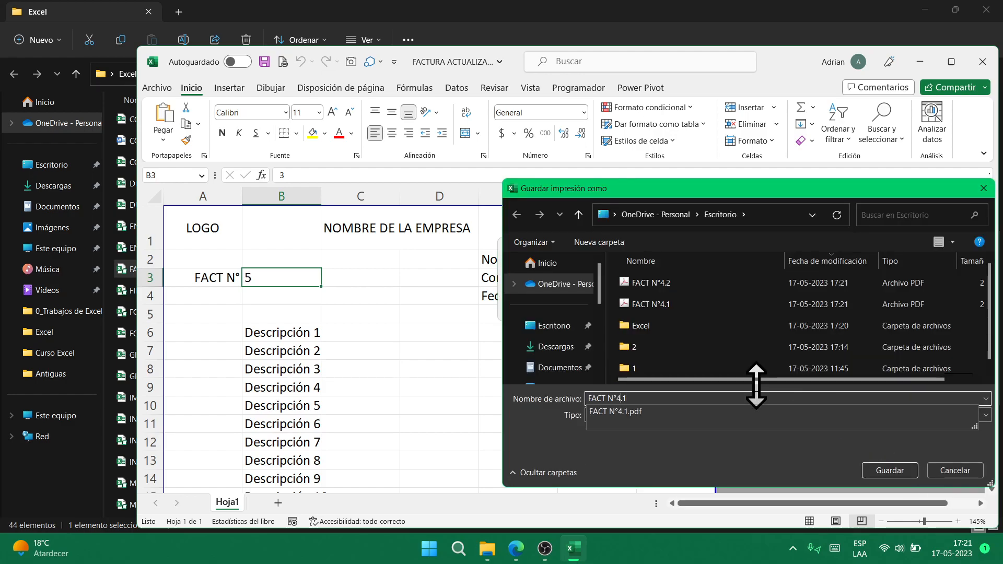
pyautogui.press('BackSpace')
pyautogui.write('5')
pyautogui.click(878, 475)
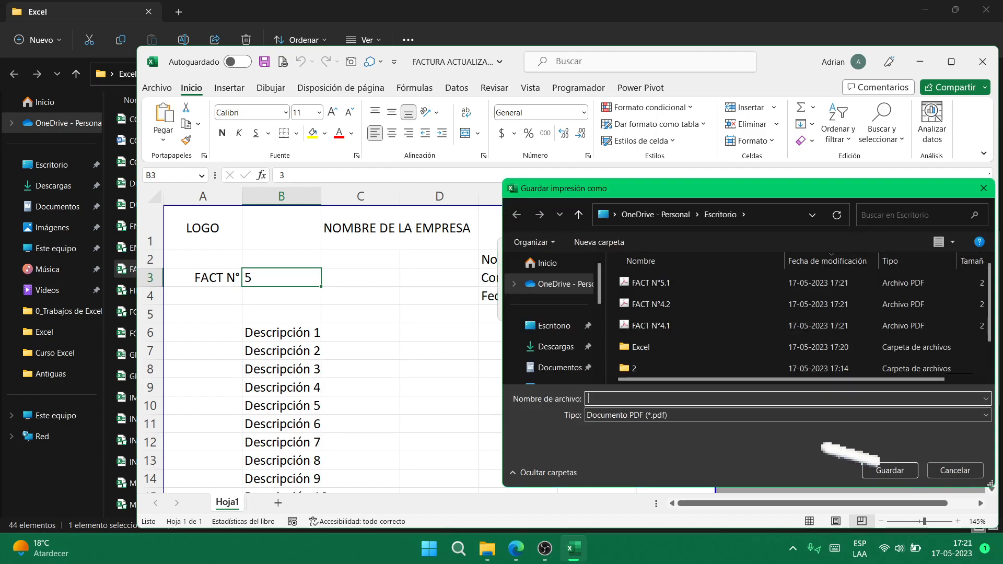
pyautogui.write('FACT N°4.1')
pyautogui.press('BackSpace')
pyautogui.write('2')
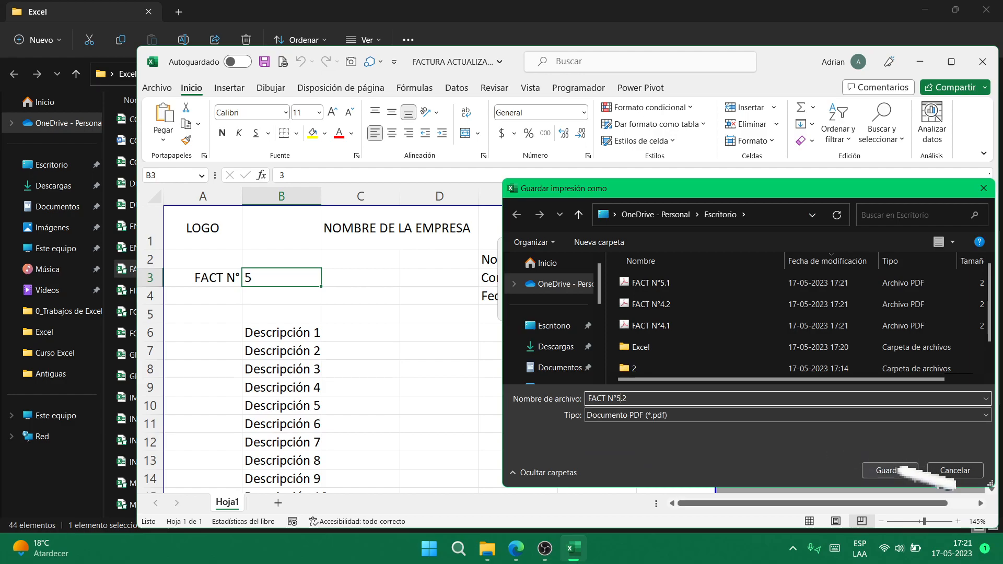
pyautogui.click(893, 470)
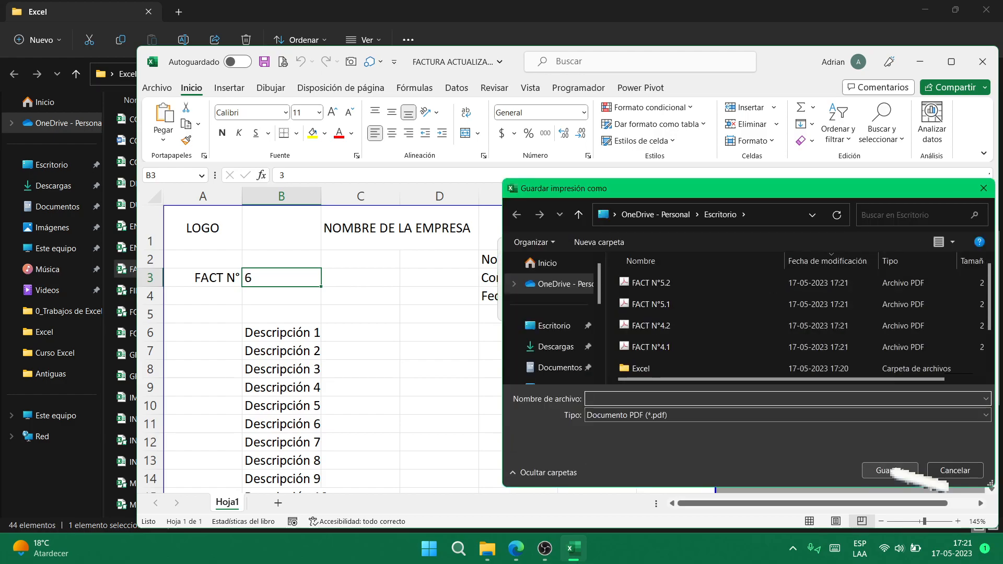
# - Save invoice 6 as PDFs FACT N°6.1 and FACT N°6.2
pyautogui.write('FACT N°4.1')
pyautogui.press('BackSpace')
pyautogui.write('6')
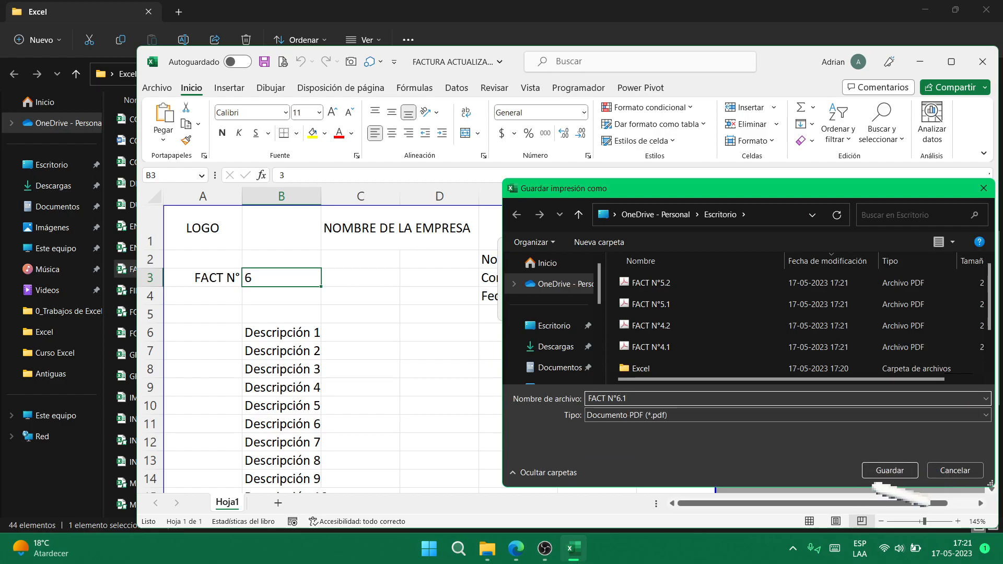
pyautogui.click(899, 472)
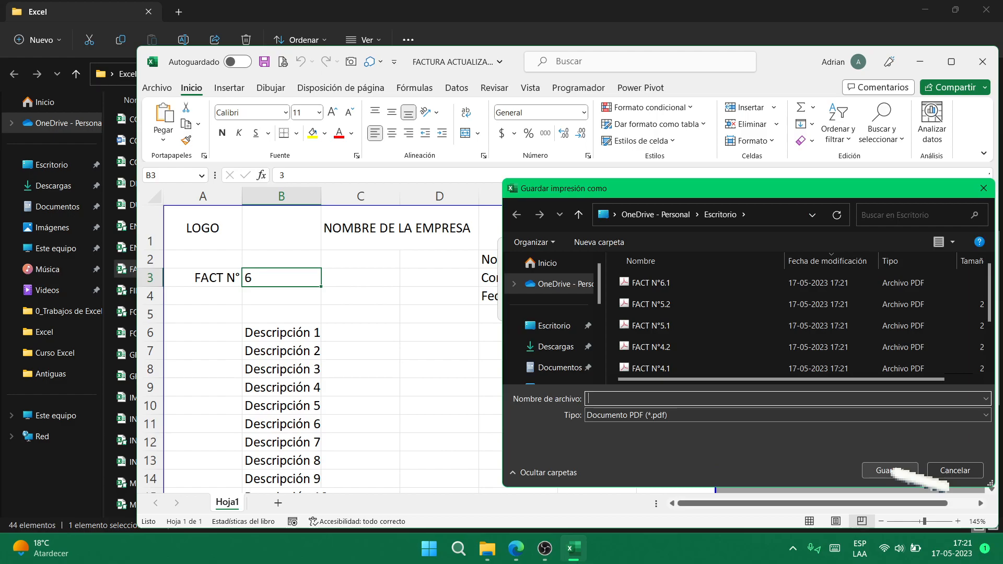
pyautogui.write('FACT N°4.1')
pyautogui.press('BackSpace')
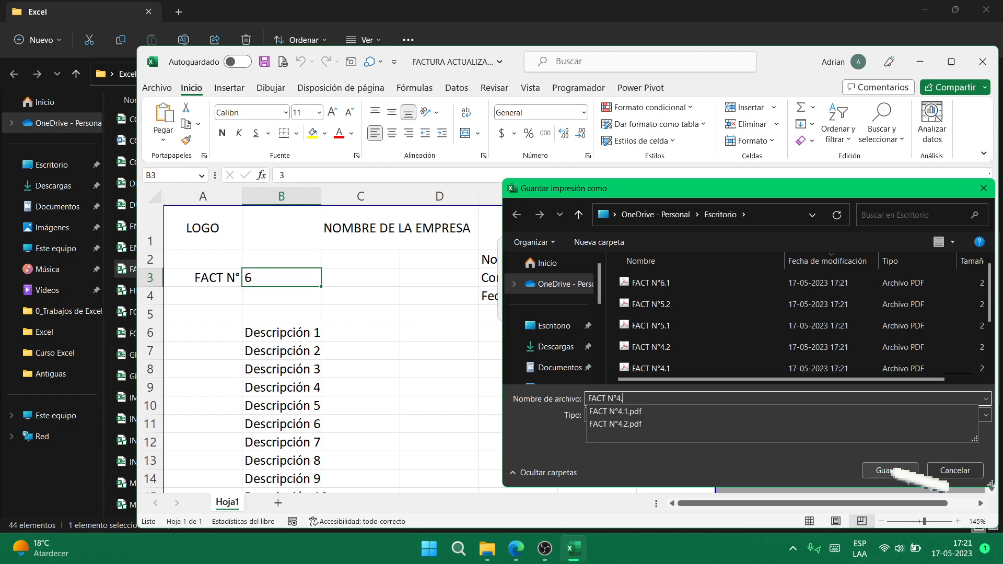
pyautogui.press('BackSpace')
pyautogui.press('BackSpace')
pyautogui.write('6.2')
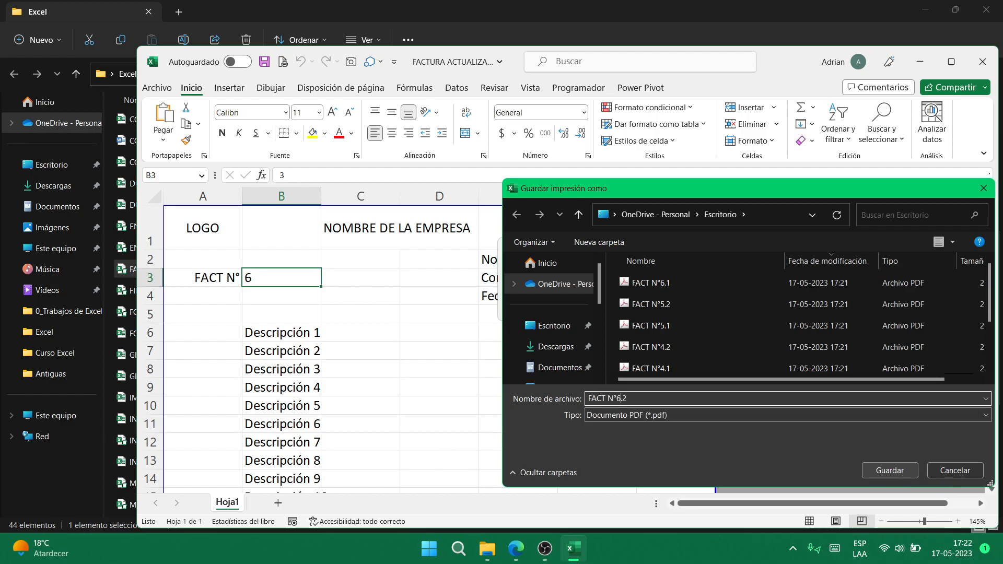
pyautogui.click(891, 470)
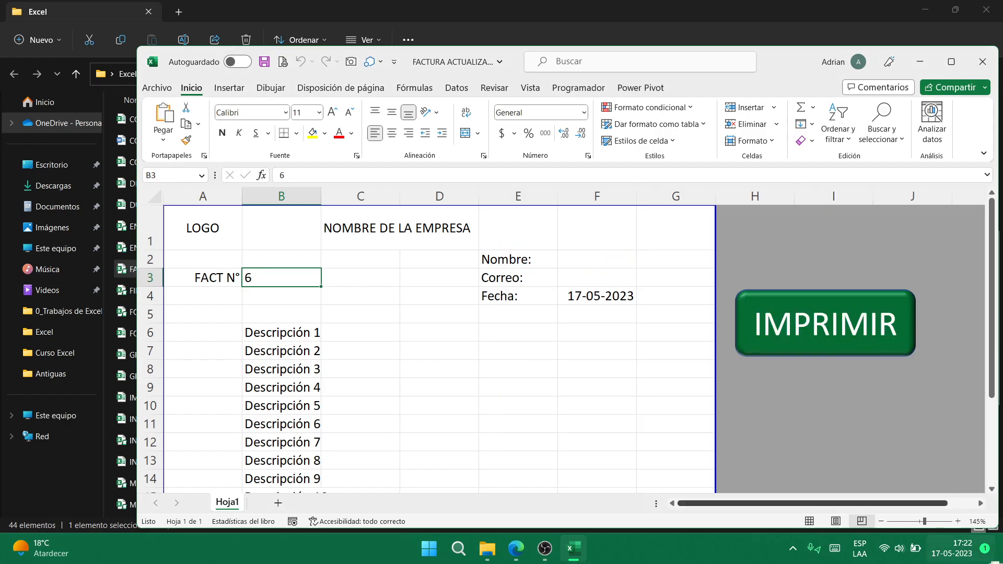
# - Move the FACT N°6.1 and 6.2 PDFs beside 5.1 and 5.2, then select 4.1, 4.2 and 5.1
pyautogui.click(1000, 549)
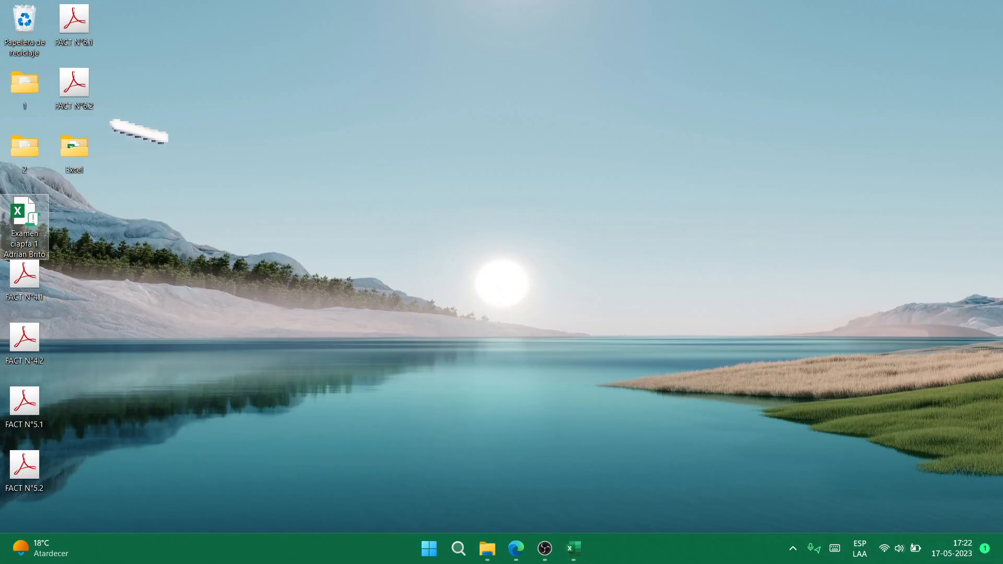
pyautogui.moveTo(137, 109); pyautogui.dragTo(79, 398)
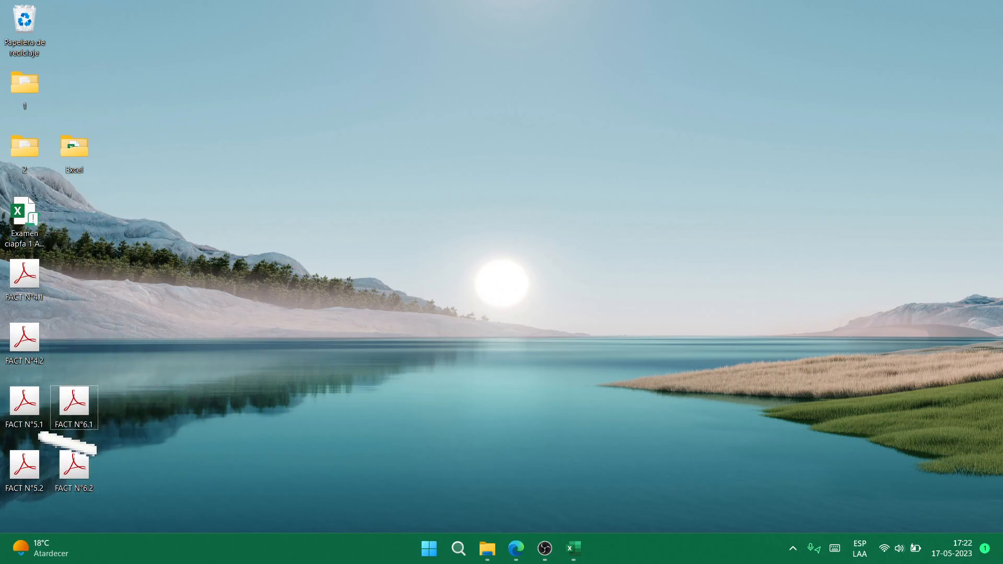
pyautogui.moveTo(35, 438); pyautogui.dragTo(10, 264)
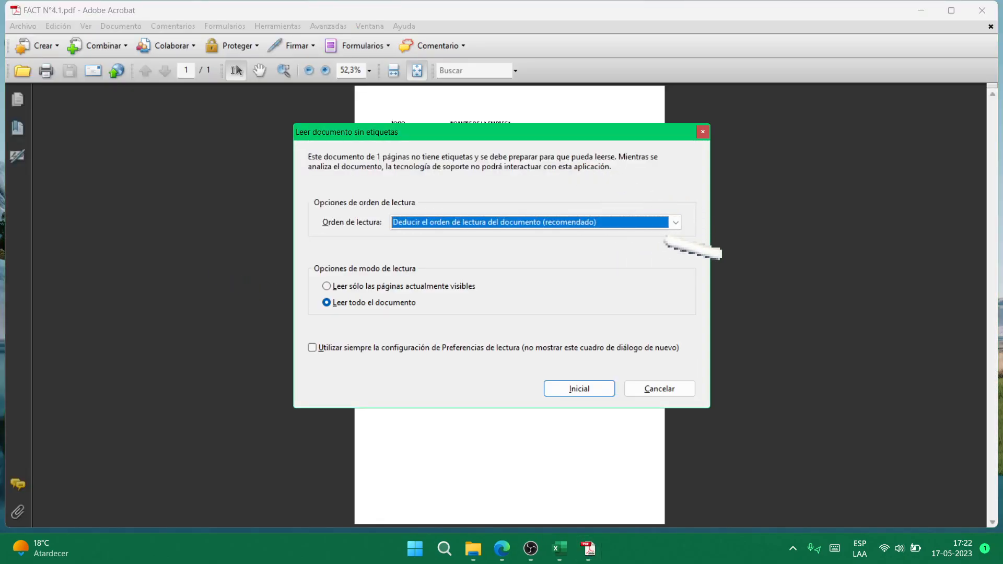
# - Skip the untagged-document prompts, view FACT N°4.2 at full page width, and close it
pyautogui.click(656, 388)
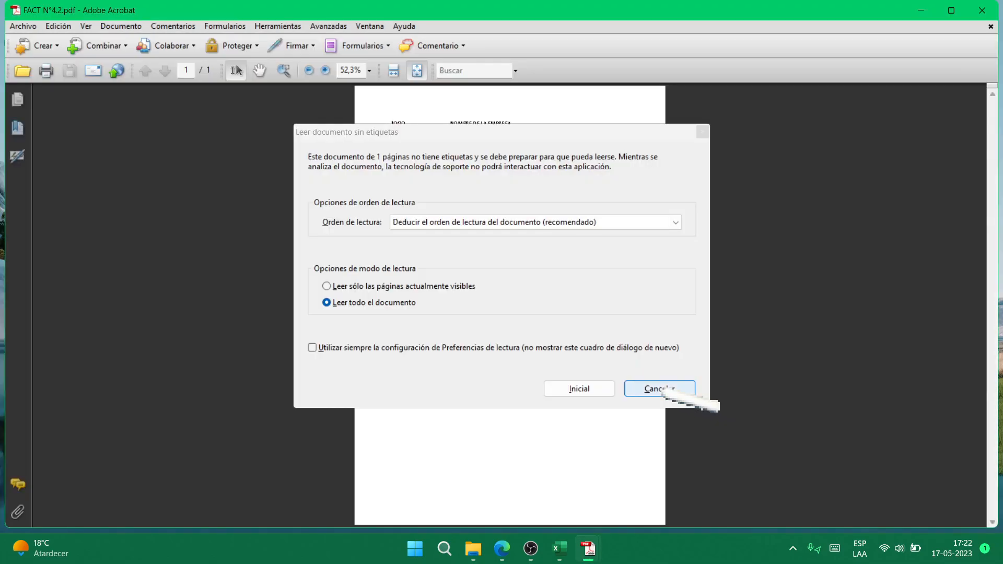
pyautogui.click(703, 132)
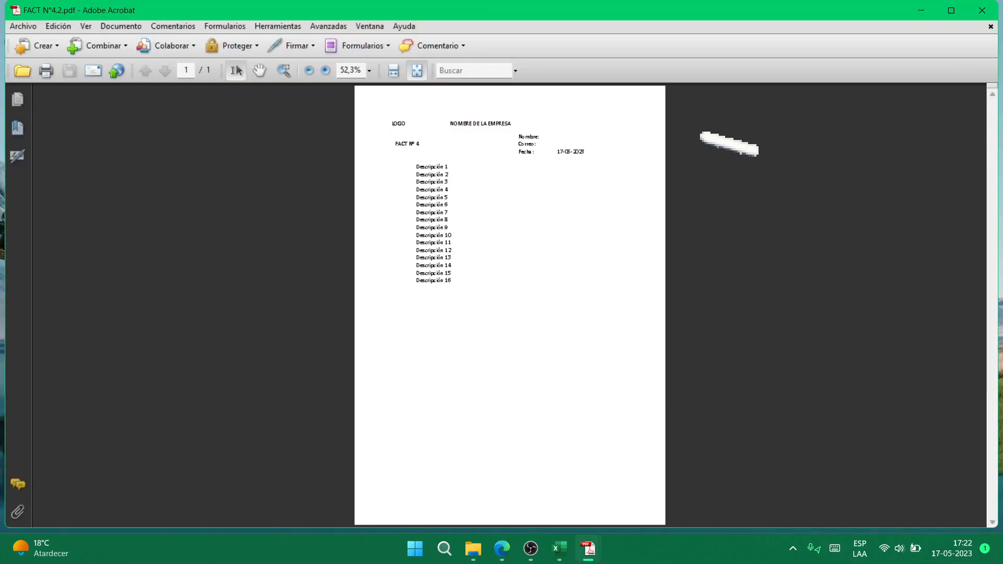
pyautogui.click(393, 70)
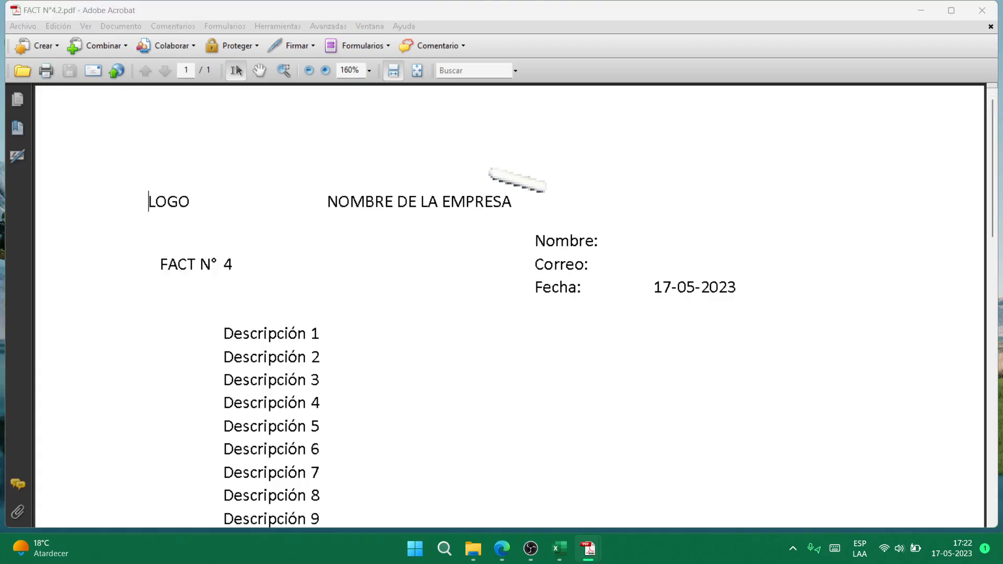
pyautogui.click(702, 133)
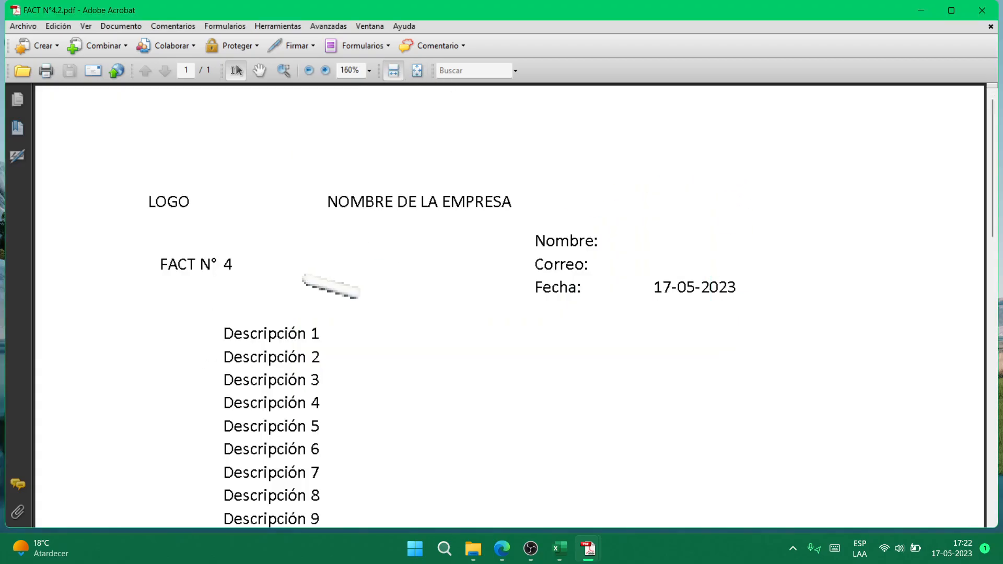
pyautogui.click(982, 10)
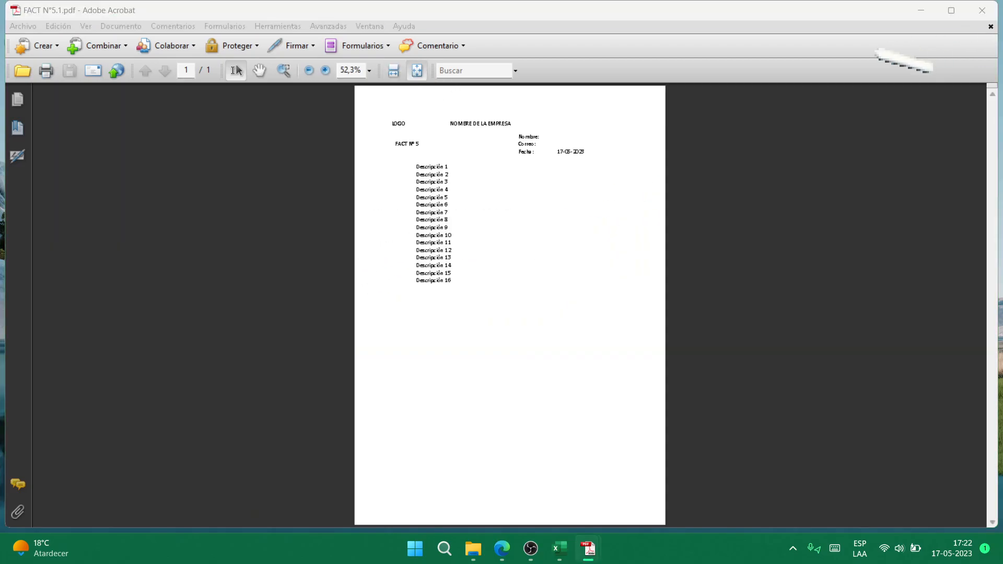
# - View FACT N°5.1 and 4.1 at full page width, then close them and Acrobat
pyautogui.click(702, 132)
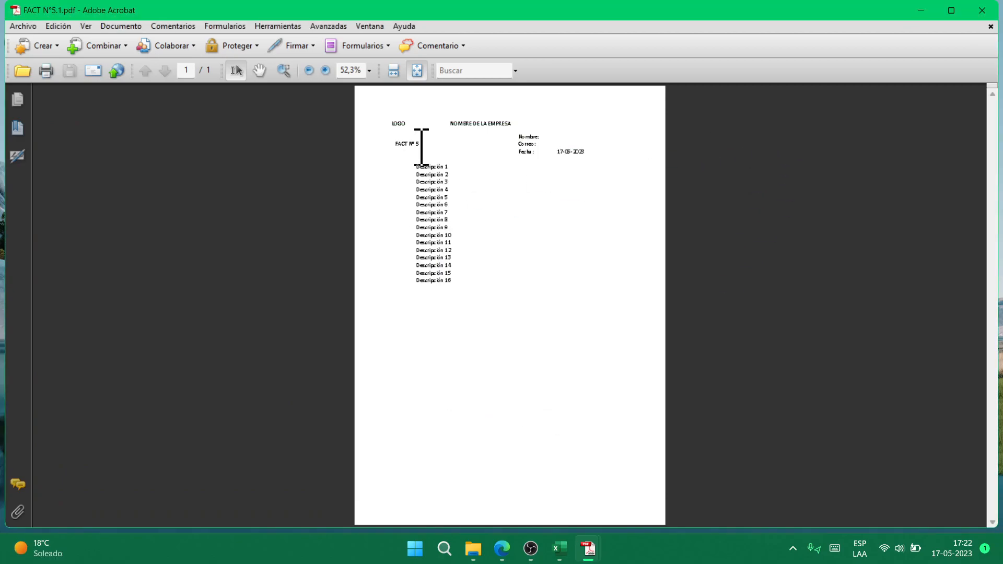
pyautogui.click(394, 71)
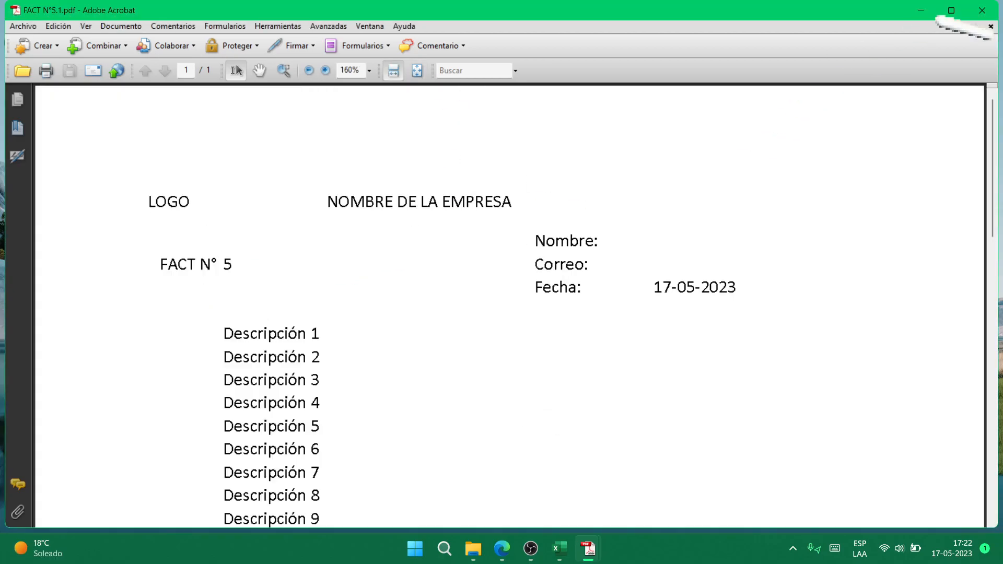
pyautogui.click(982, 9)
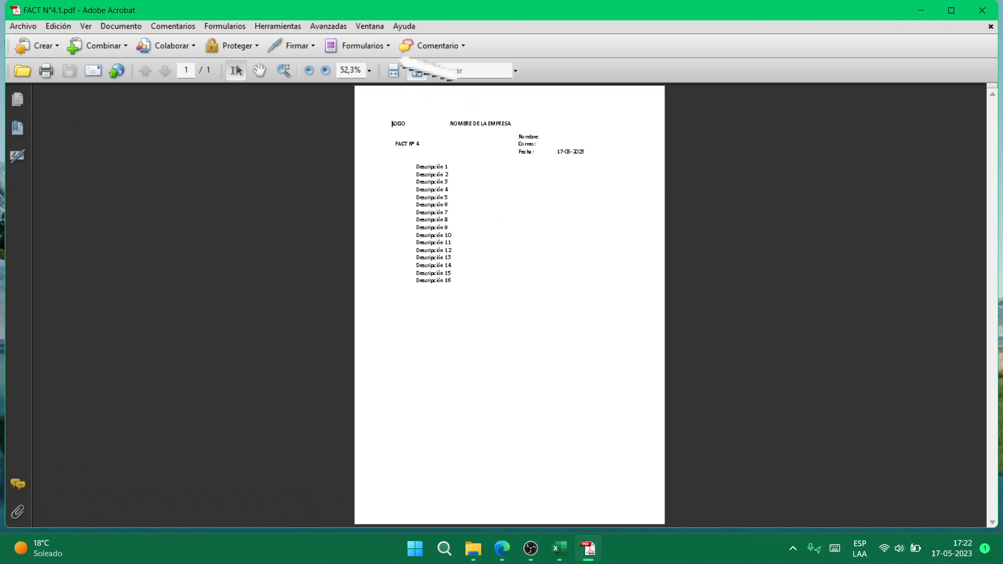
pyautogui.click(394, 70)
pyautogui.click(982, 10)
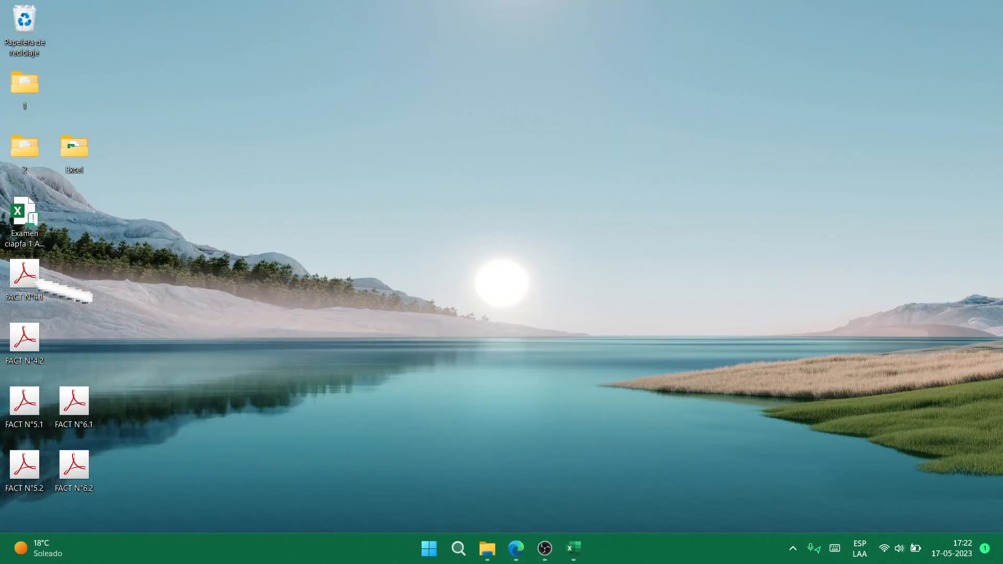
# - Close FACTURA ACTUALIZABLE, answering the save prompt, then open the FILTRO CON DOBLE CLIC workbook
pyautogui.moveTo(574, 555)
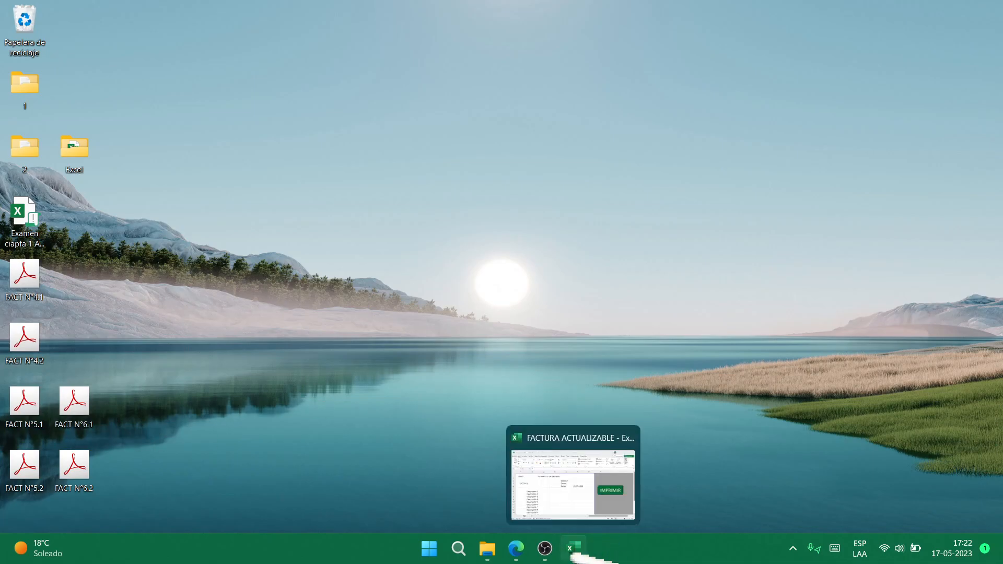
pyautogui.click(573, 475)
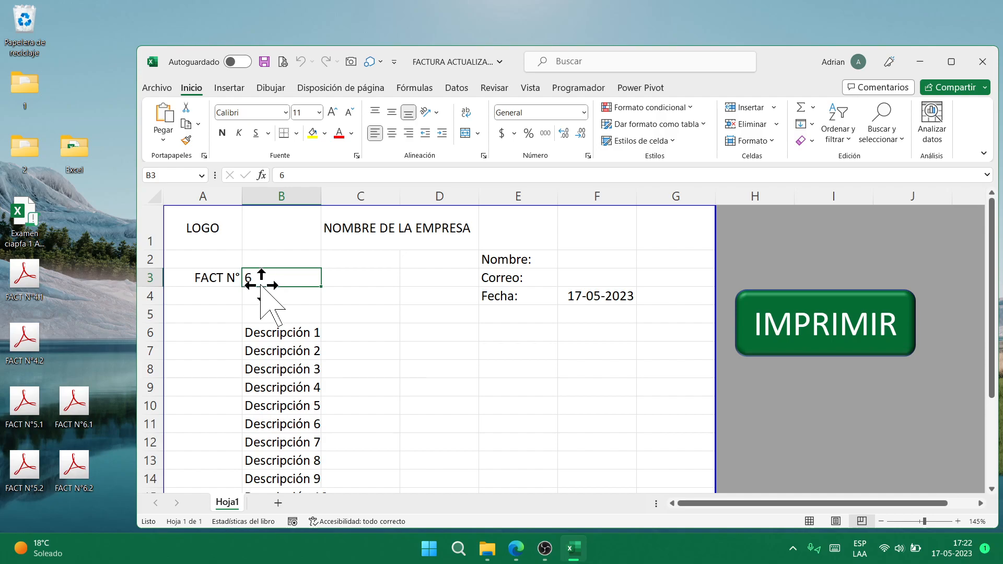
pyautogui.click(982, 61)
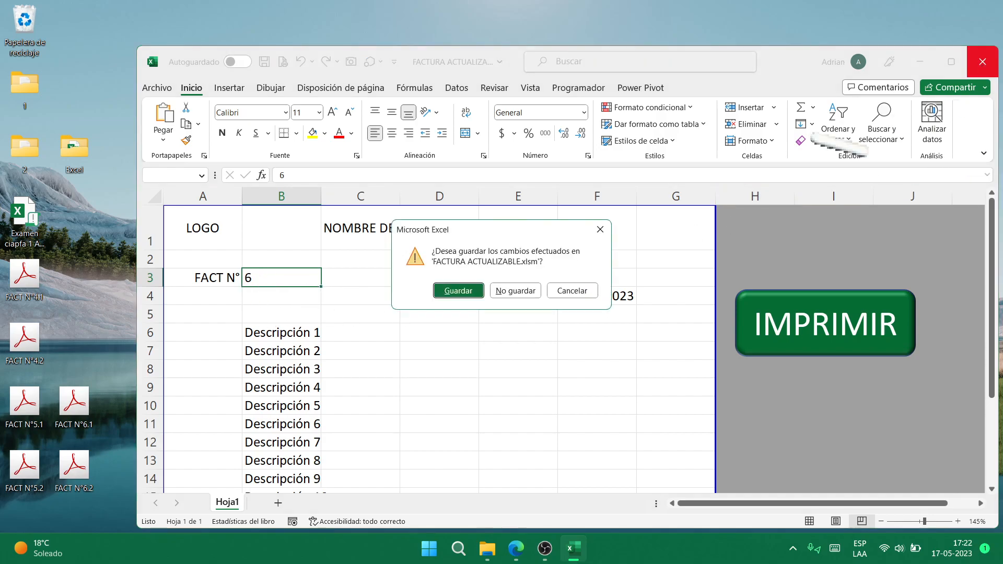
pyautogui.click(515, 289)
pyautogui.click(501, 548)
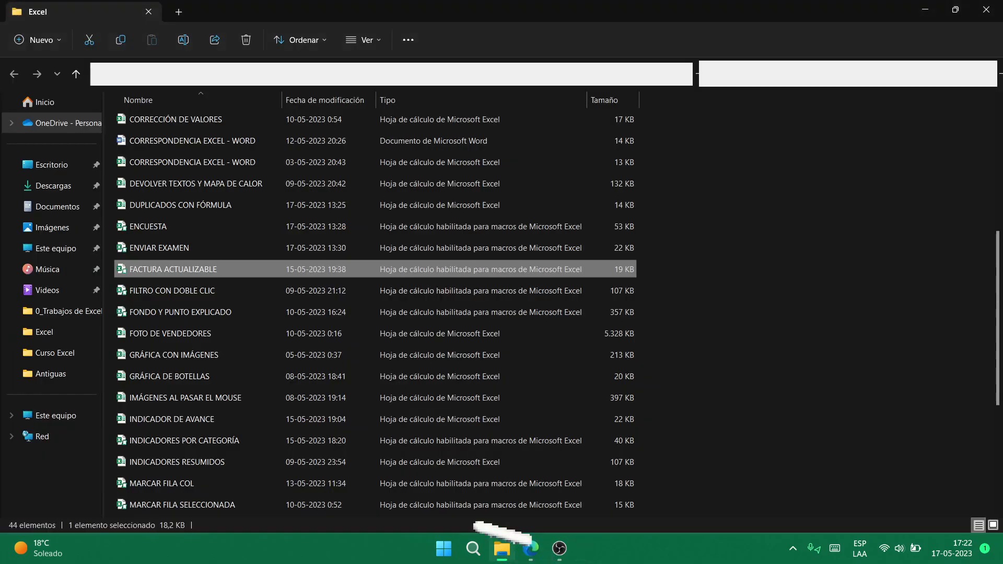
pyautogui.click(225, 291)
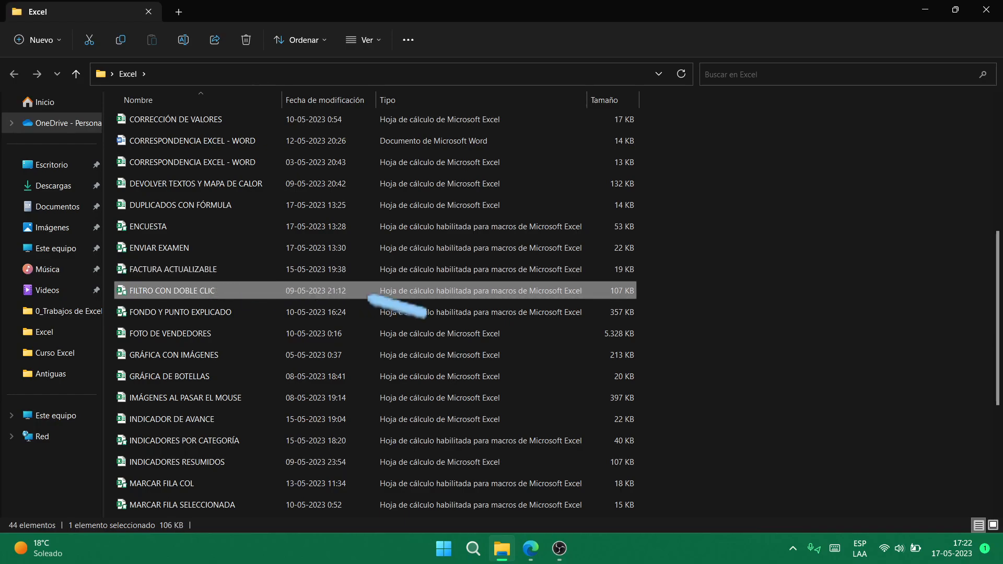
pyautogui.doubleClick(372, 294)
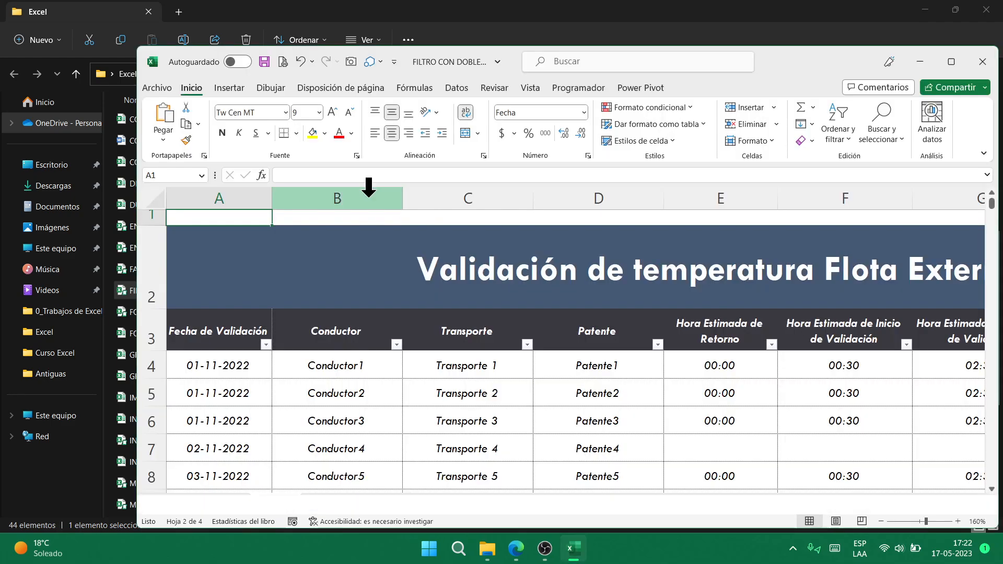
# - Enable macros, maximise the window, browse row 4 from Conductor1, then visit the Gráficos and Calendario sheets
pyautogui.click(455, 172)
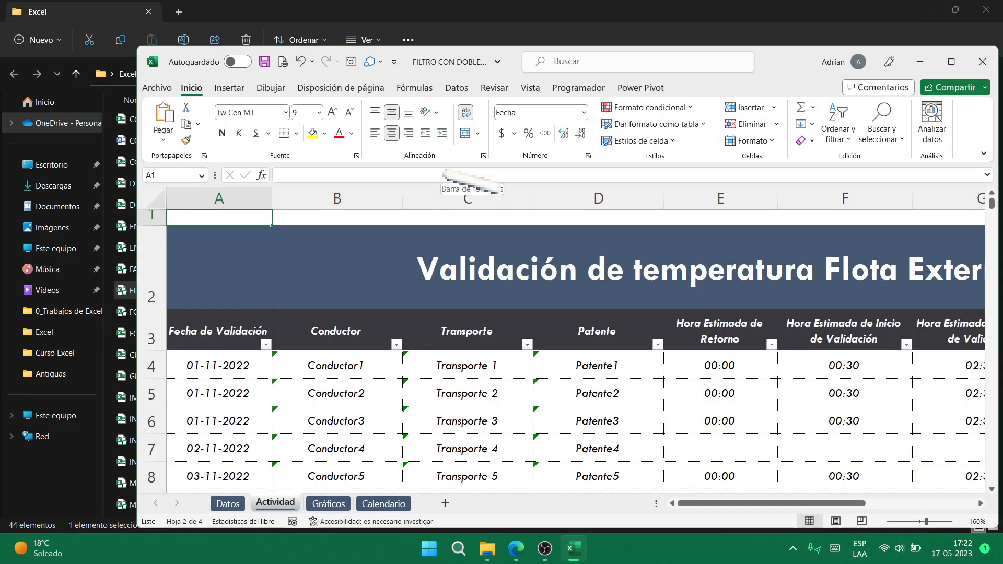
pyautogui.click(952, 61)
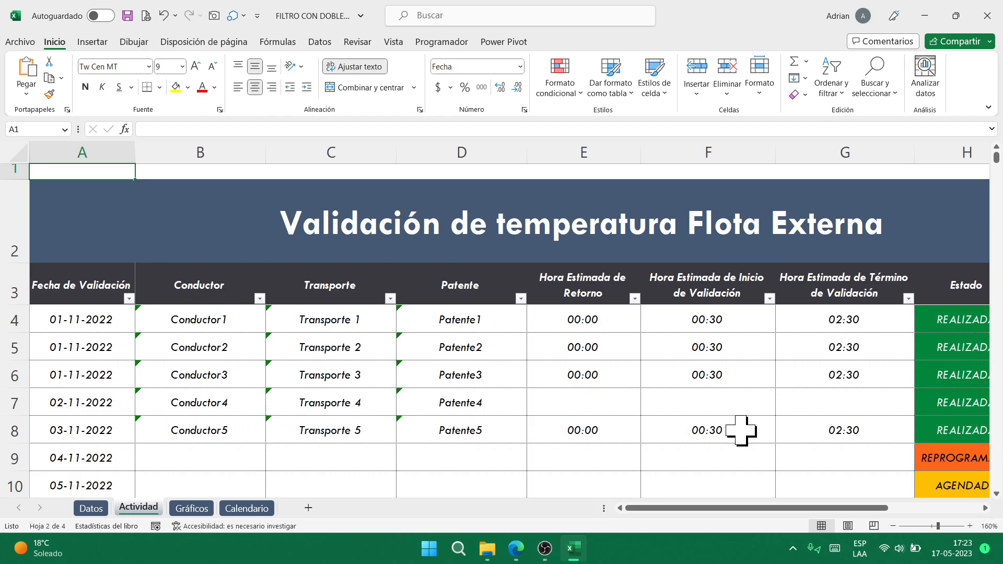
pyautogui.click(228, 326)
pyautogui.press('Right')
pyautogui.press('Right')
pyautogui.press('Right')
pyautogui.press('Right')
pyautogui.press('Right')
pyautogui.press('Right')
pyautogui.press('Right')
pyautogui.press('Right')
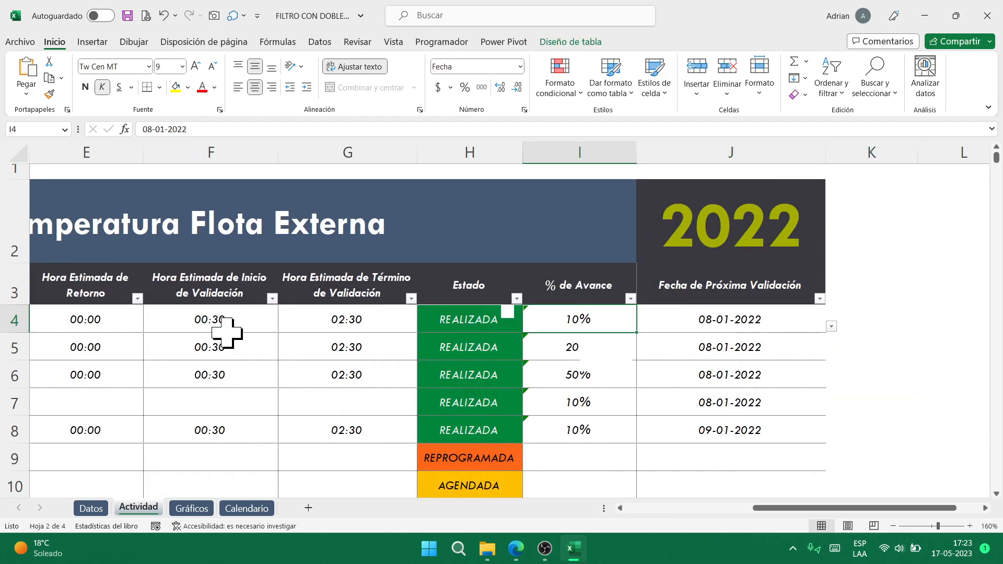
pyautogui.press('Home')
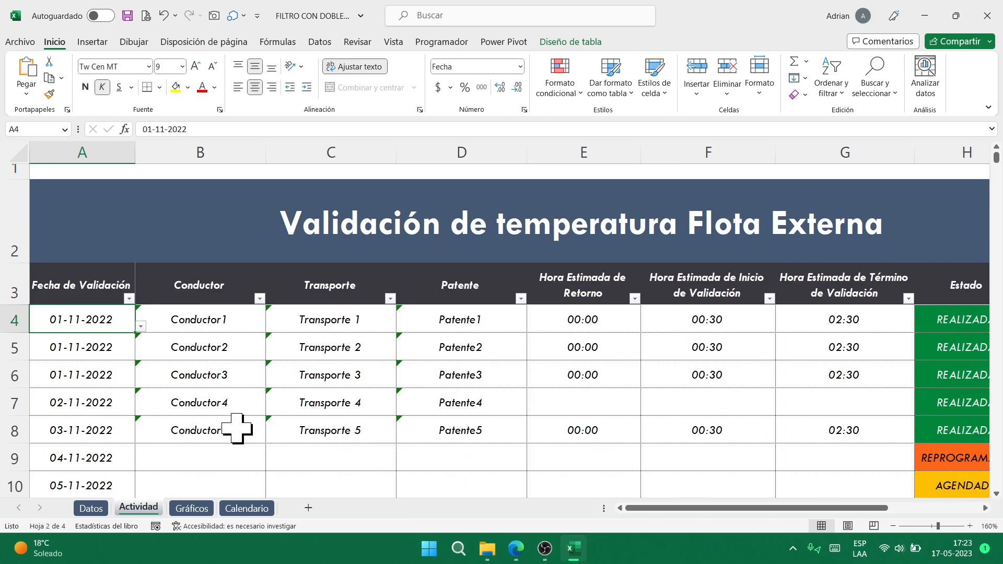
pyautogui.click(192, 509)
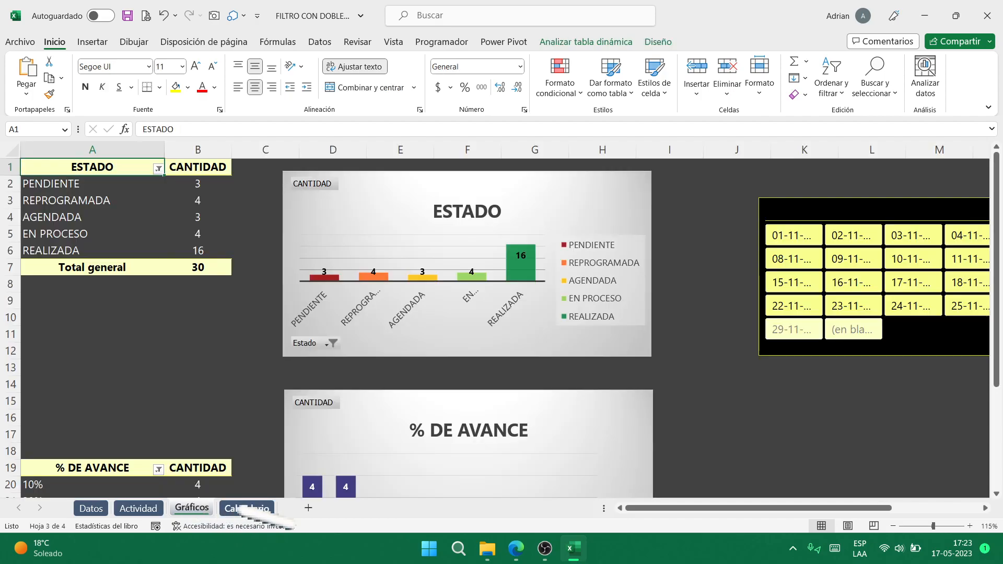
pyautogui.click(261, 508)
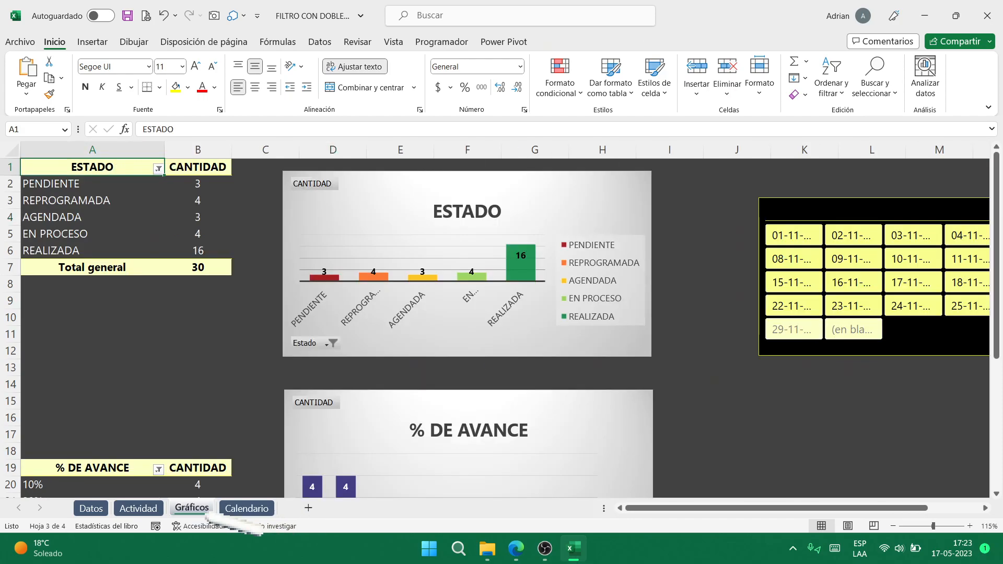
# - Drag the date slicer across 01-11 through 17-11 (19 tasks), then open the Calendario sheet
pyautogui.moveTo(669, 507); pyautogui.dragTo(752, 510)
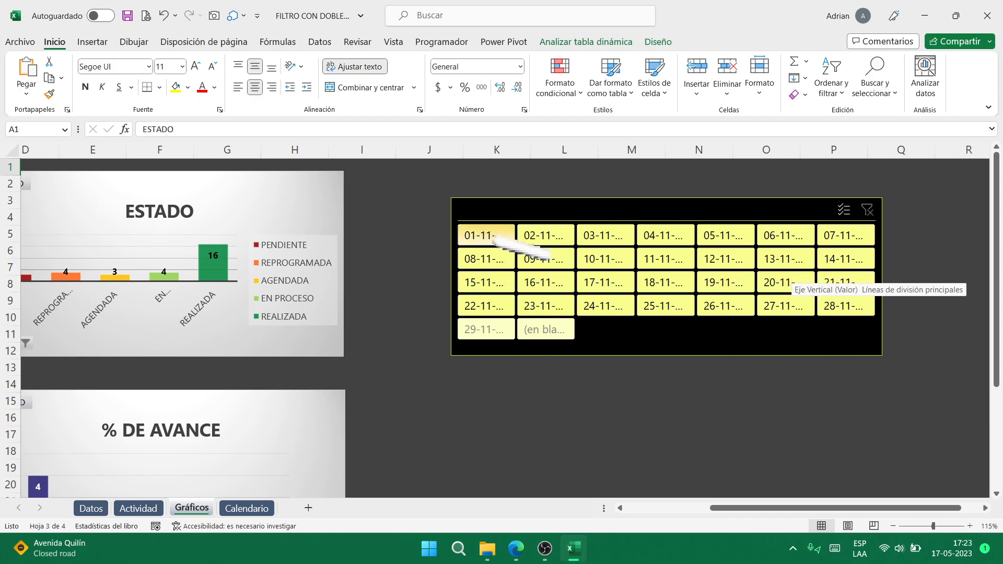
pyautogui.moveTo(491, 233); pyautogui.dragTo(612, 246)
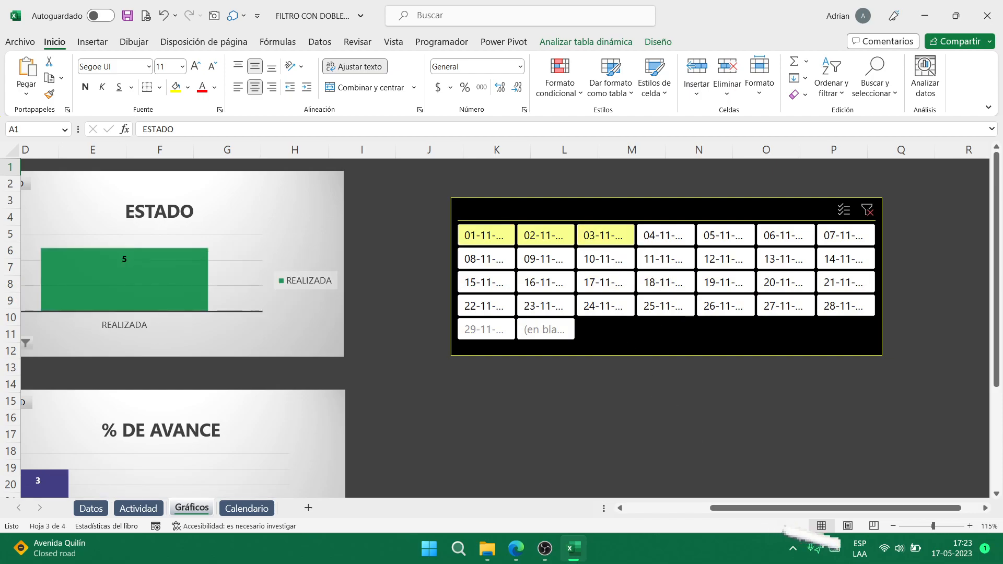
pyautogui.moveTo(807, 507); pyautogui.dragTo(703, 525)
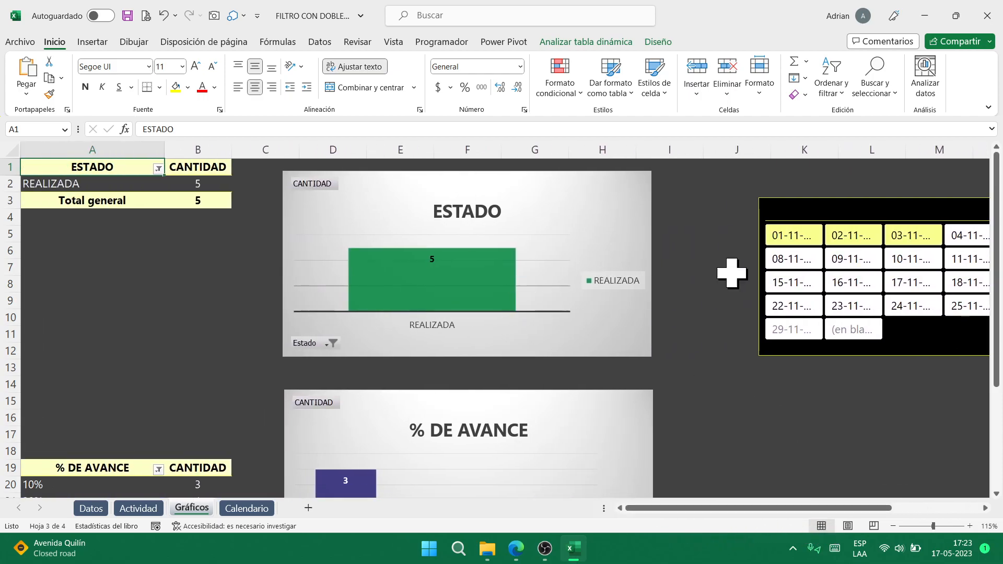
pyautogui.click(794, 237)
pyautogui.moveTo(794, 236); pyautogui.dragTo(911, 285)
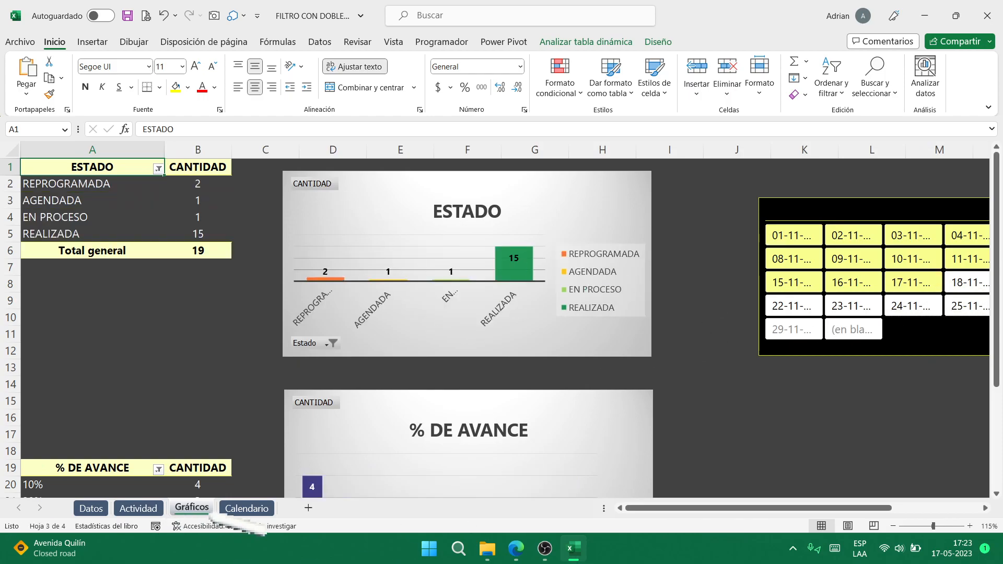
pyautogui.click(246, 508)
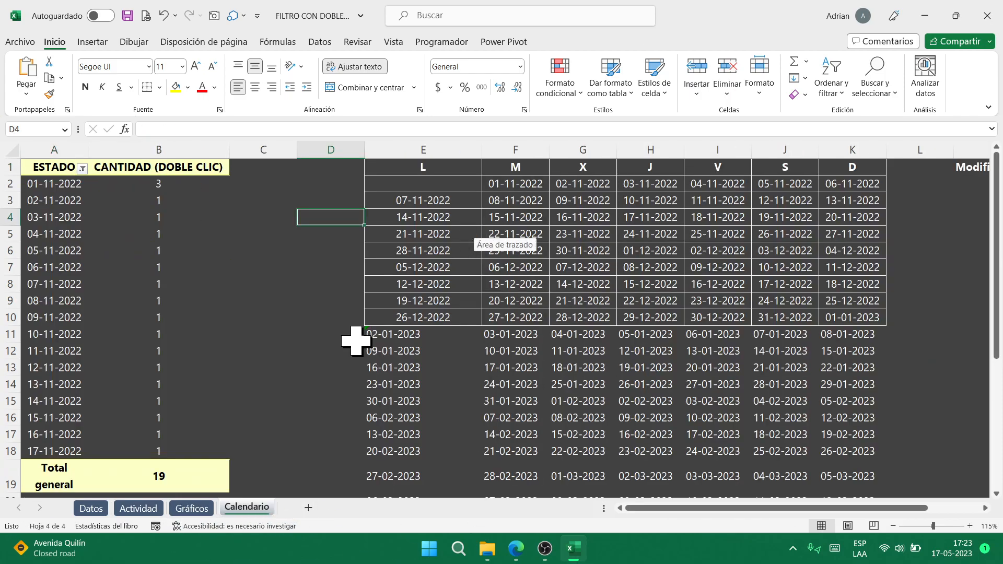
# - Double-click the 02-11-2022 pivot count to create the Hoja1 detail sheet, then return to Calendario
pyautogui.click(534, 185)
pyautogui.click(597, 254)
pyautogui.click(757, 284)
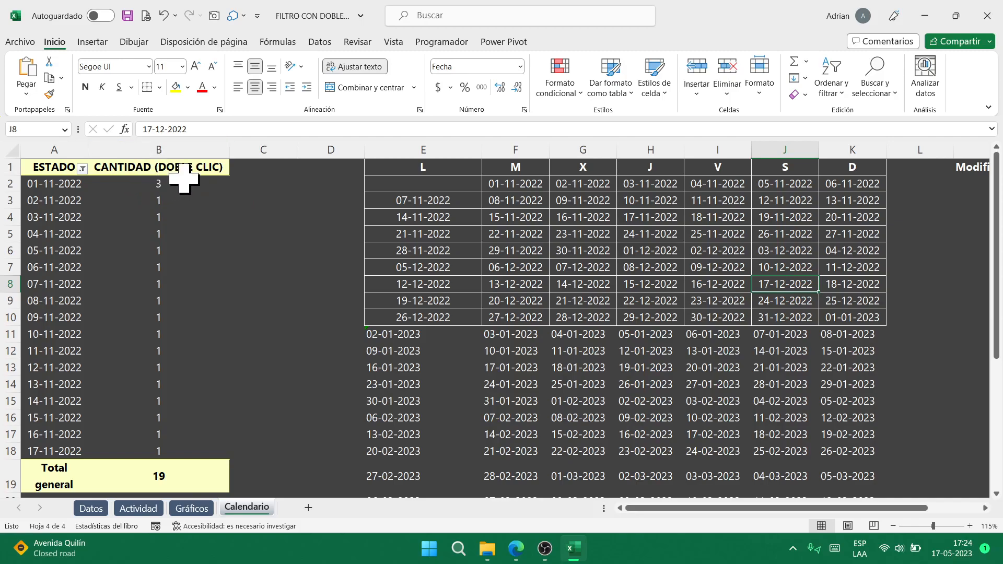
pyautogui.moveTo(171, 191)
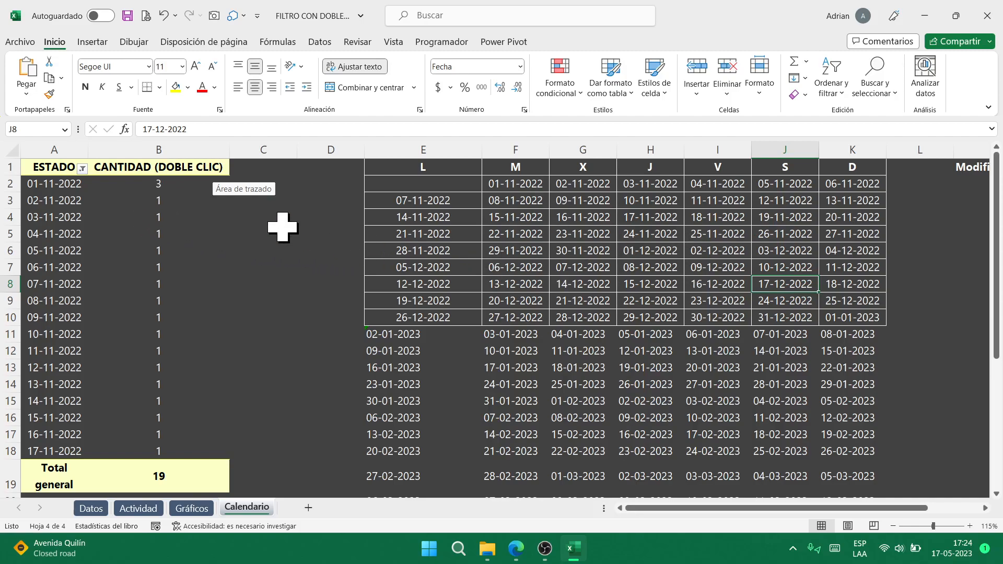
pyautogui.click(153, 186)
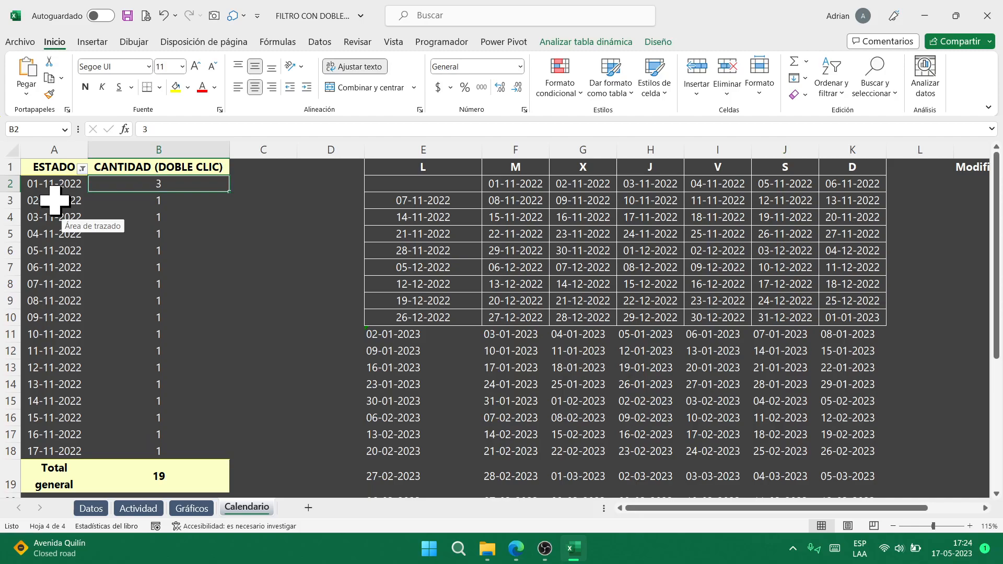
pyautogui.doubleClick(152, 204)
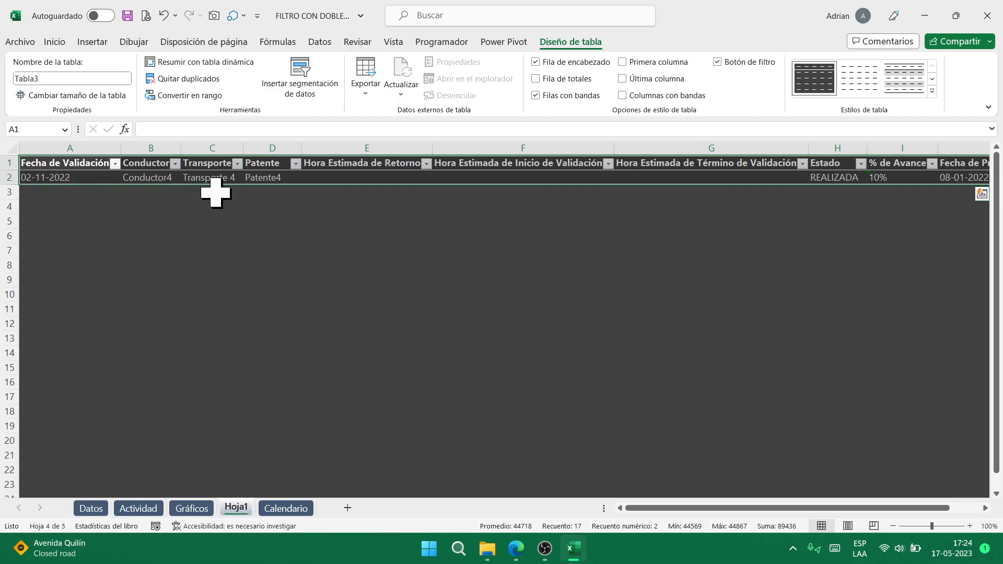
pyautogui.click(286, 508)
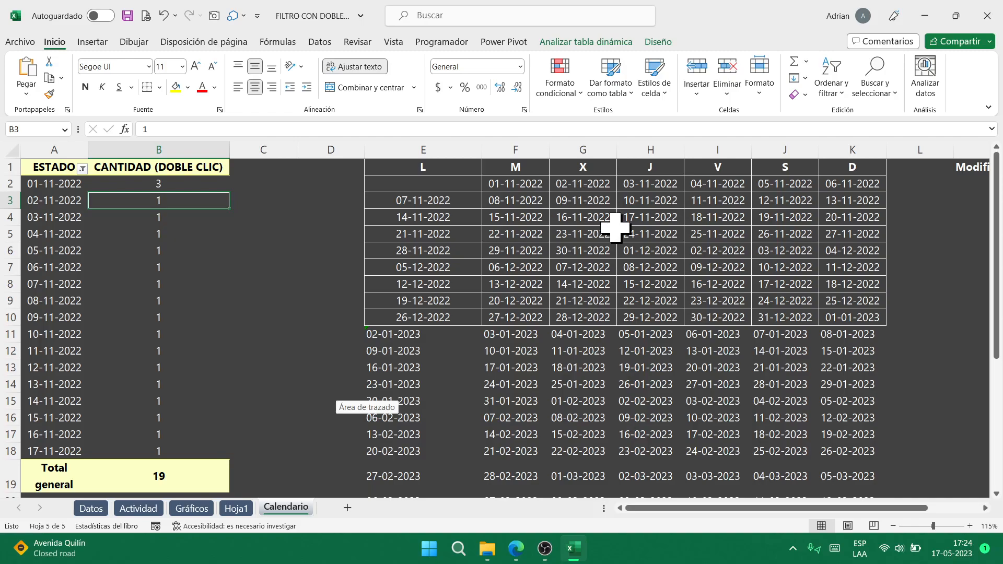
# - Try opening the 30-11-2022 date's records, cancel, and glance at the Gráficos sheet
pyautogui.doubleClick(585, 253)
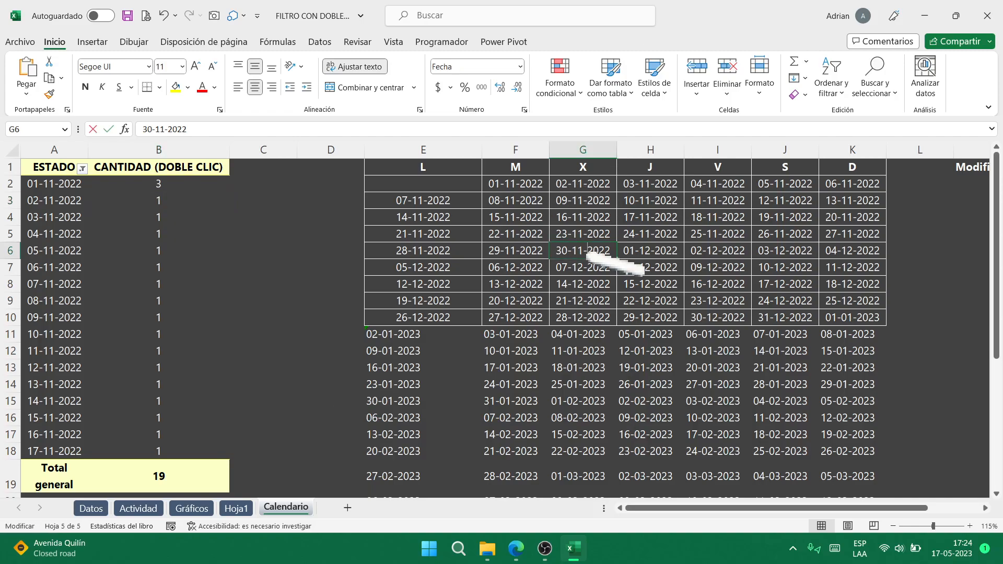
pyautogui.press('Escape')
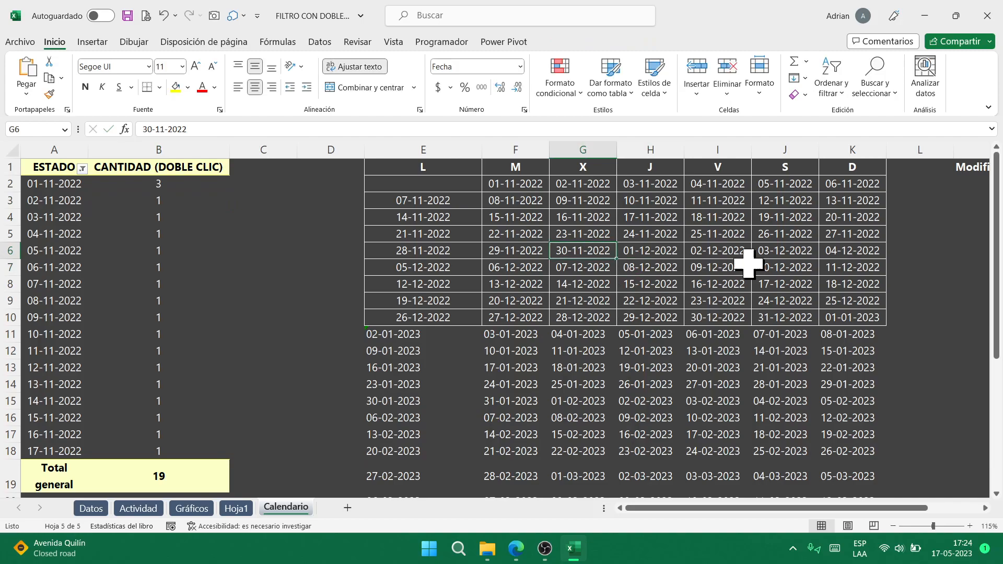
pyautogui.moveTo(723, 506); pyautogui.dragTo(797, 517)
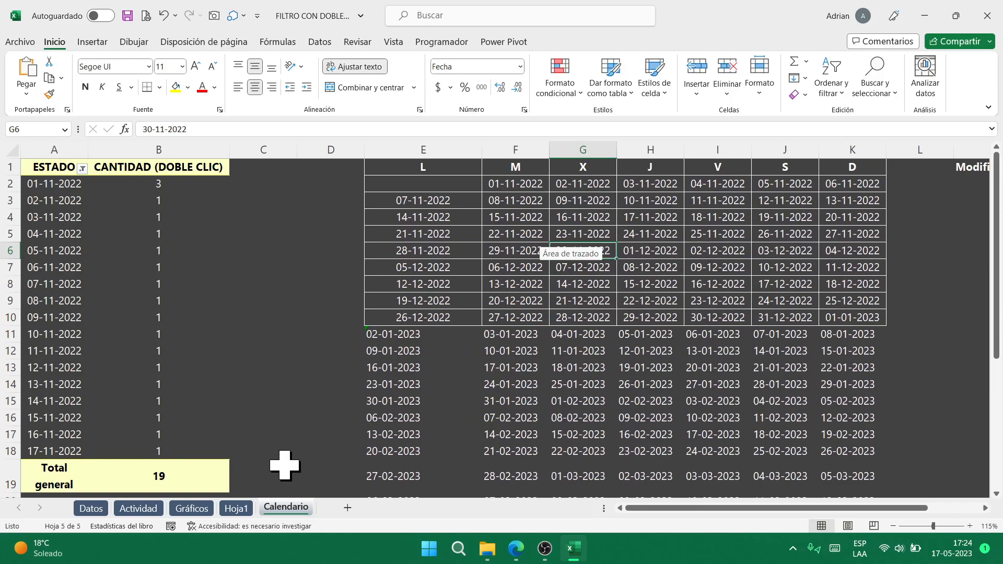
pyautogui.click(201, 509)
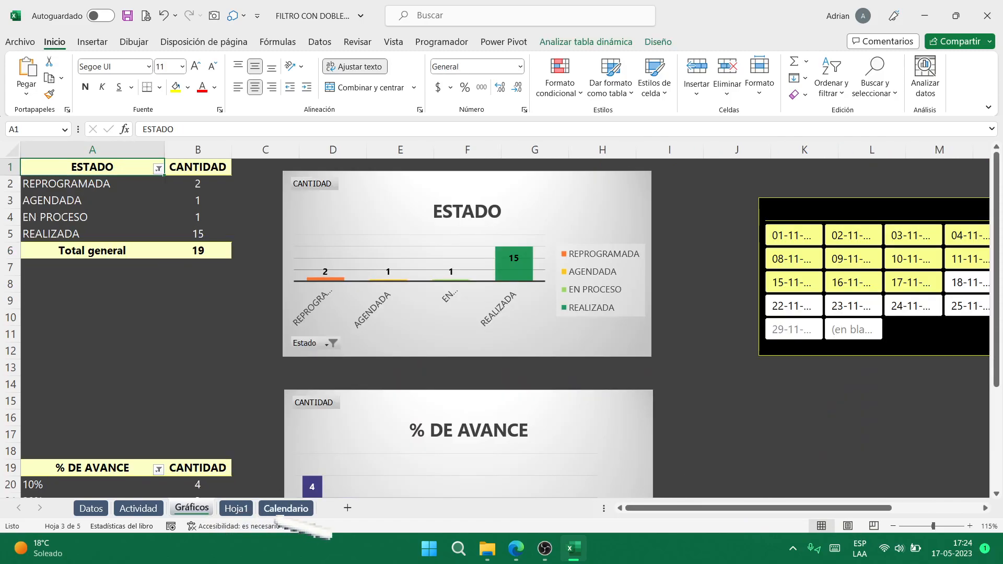
pyautogui.click(304, 509)
# - Select the 01-11, 02-11 and 17-11-2022 calendar dates and double-click a grid date
pyautogui.click(520, 188)
pyautogui.click(560, 190)
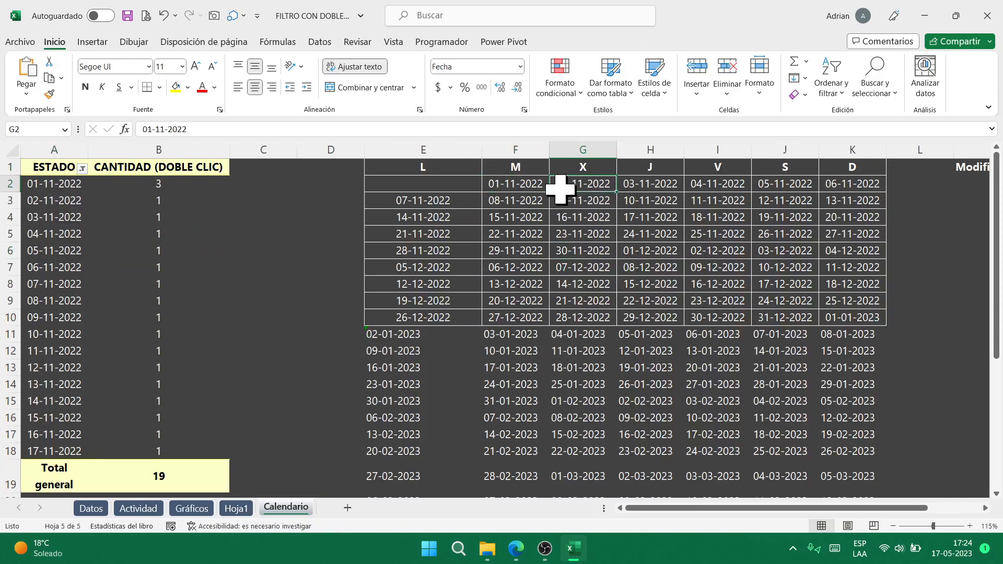
pyautogui.click(667, 218)
pyautogui.doubleClick(565, 261)
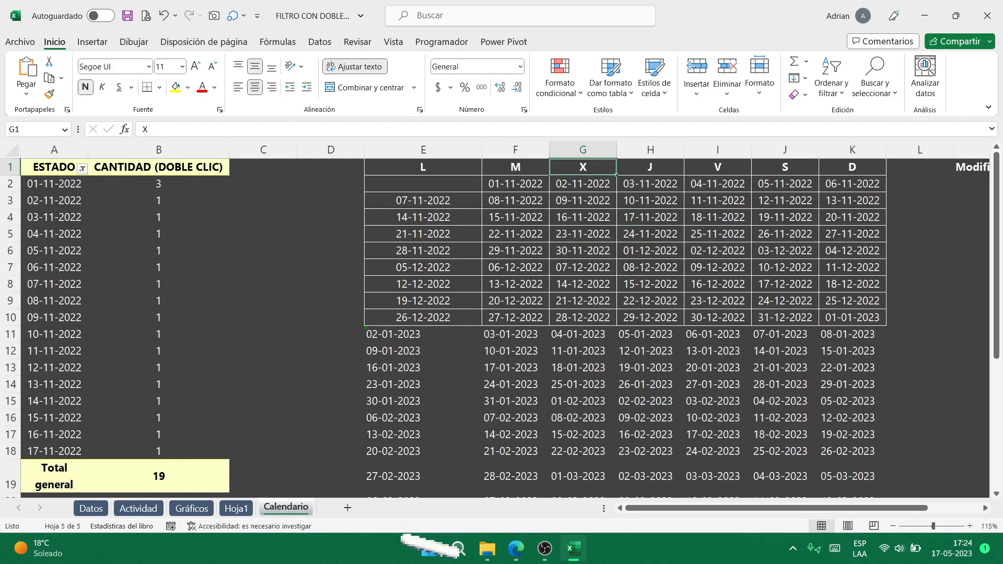
# - Select the Modificar Calendario setting and try opening the 17-11-2022 date's records
pyautogui.click(546, 550)
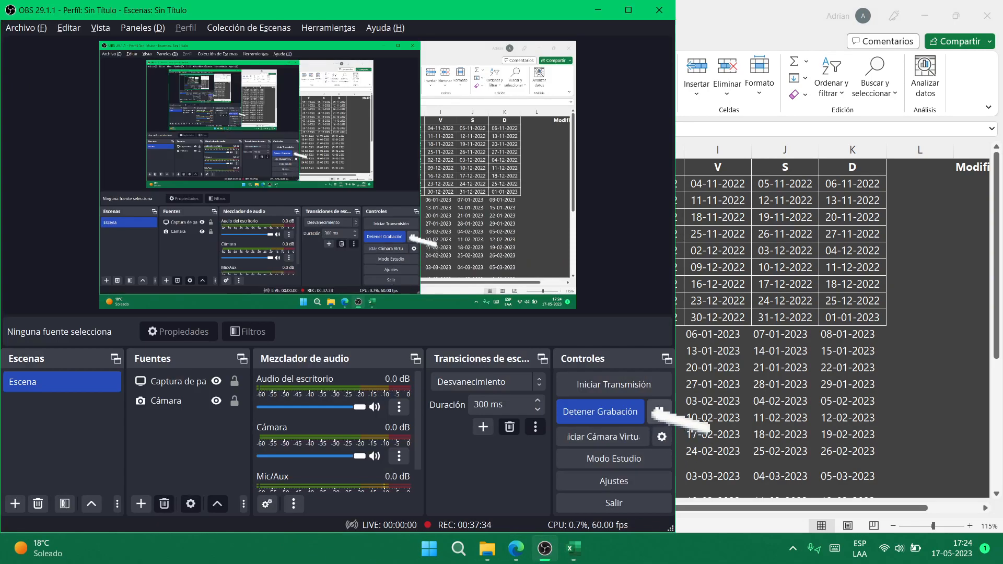
pyautogui.click(653, 410)
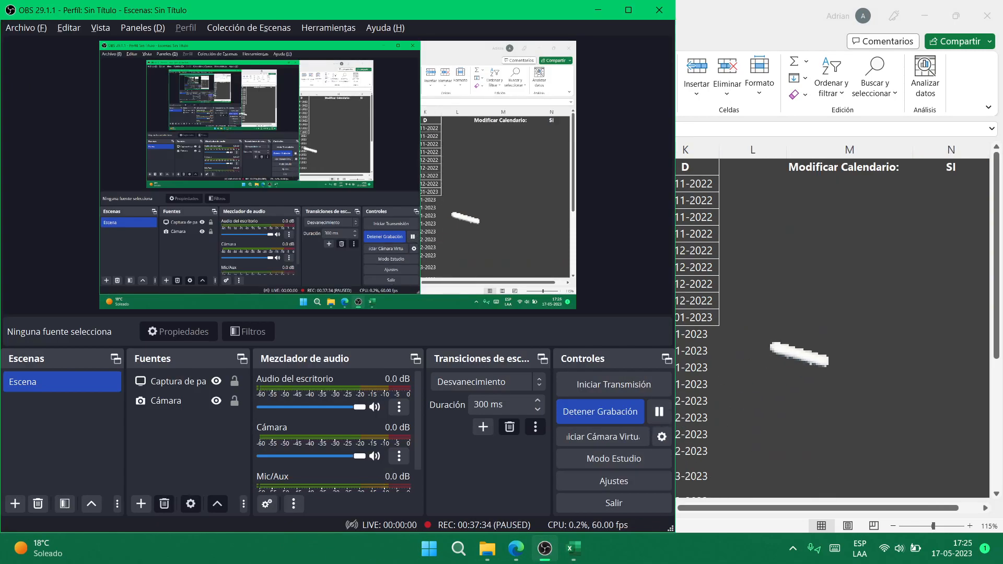
pyautogui.click(772, 344)
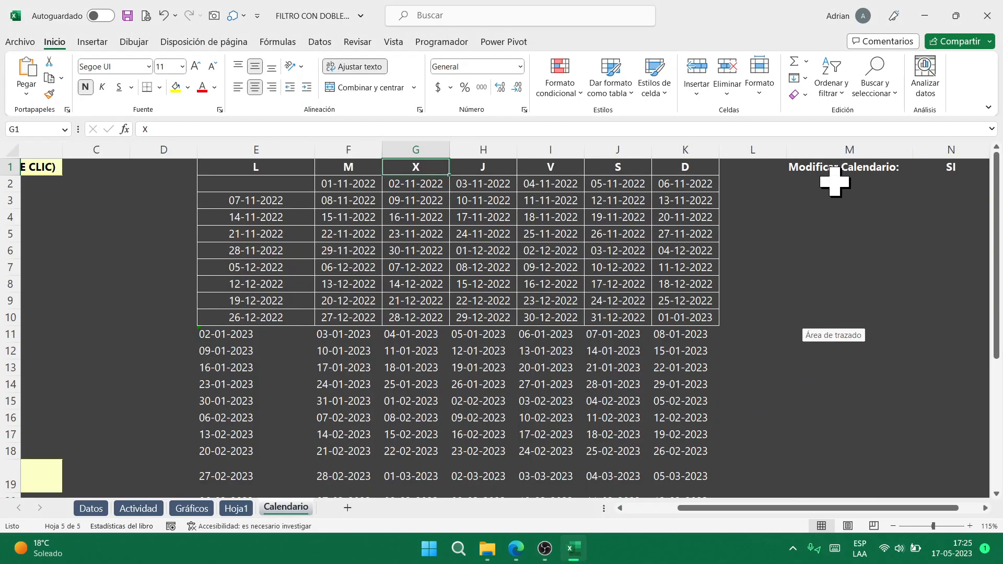
pyautogui.click(841, 251)
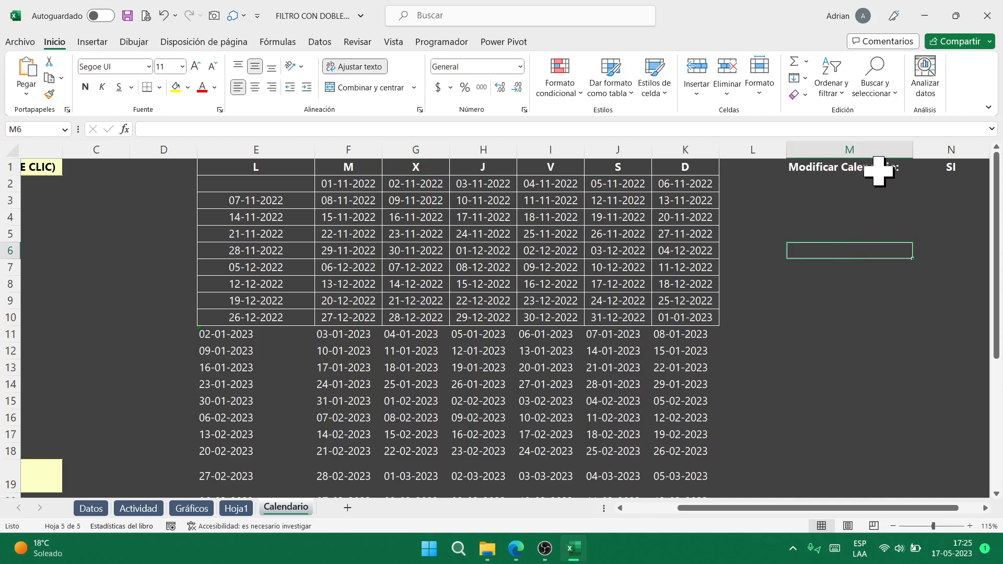
pyautogui.click(953, 168)
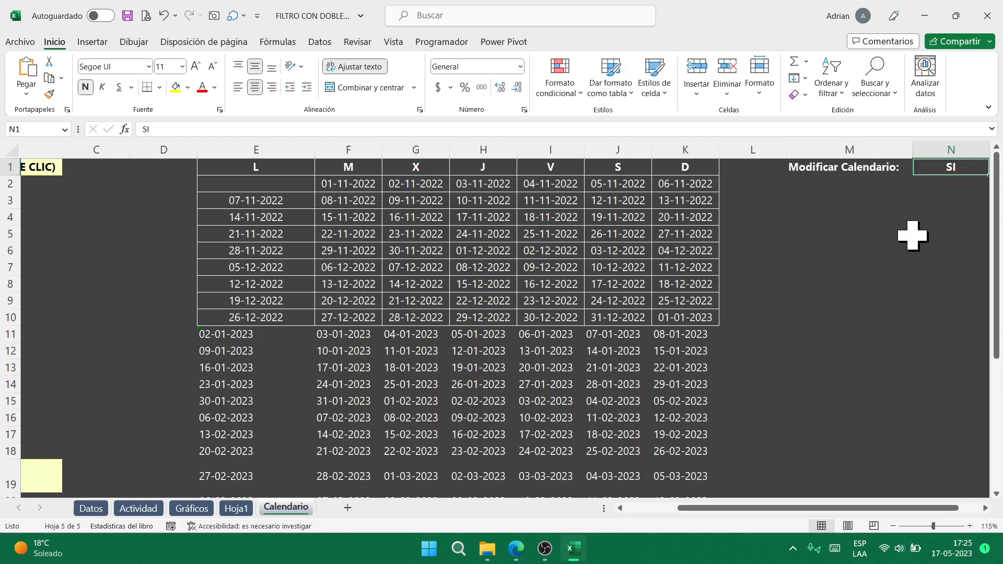
pyautogui.click(501, 222)
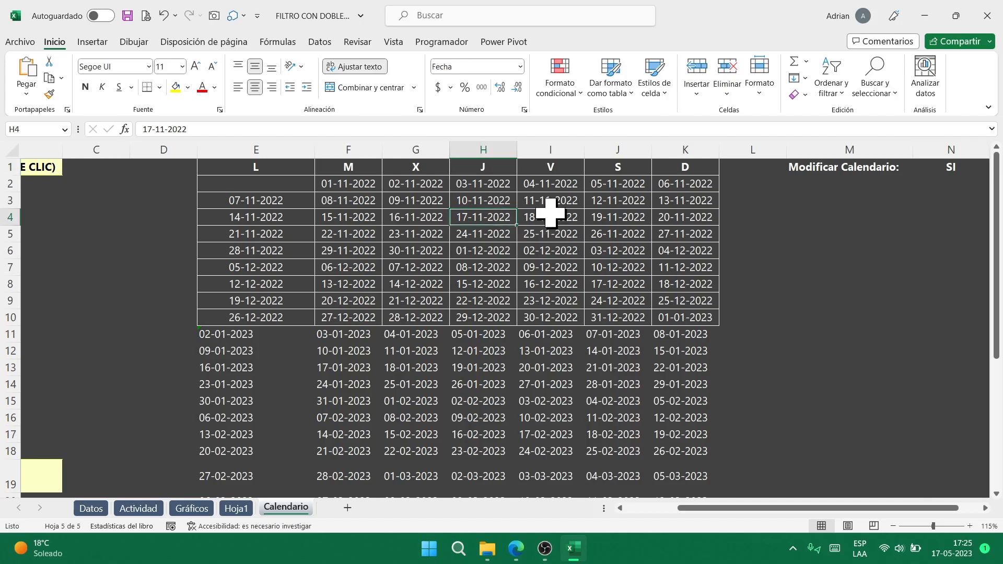
pyautogui.doubleClick(492, 221)
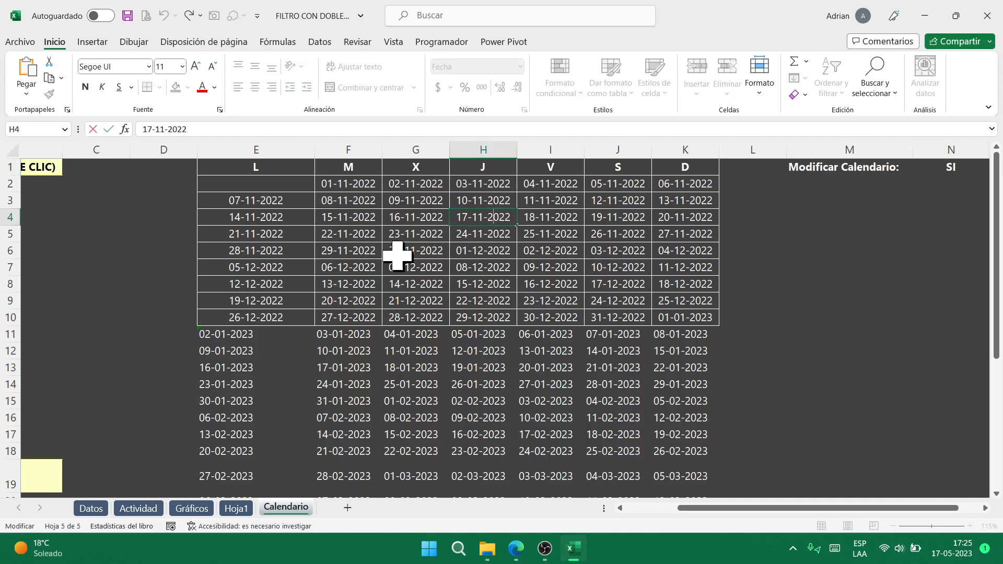
pyautogui.click(836, 217)
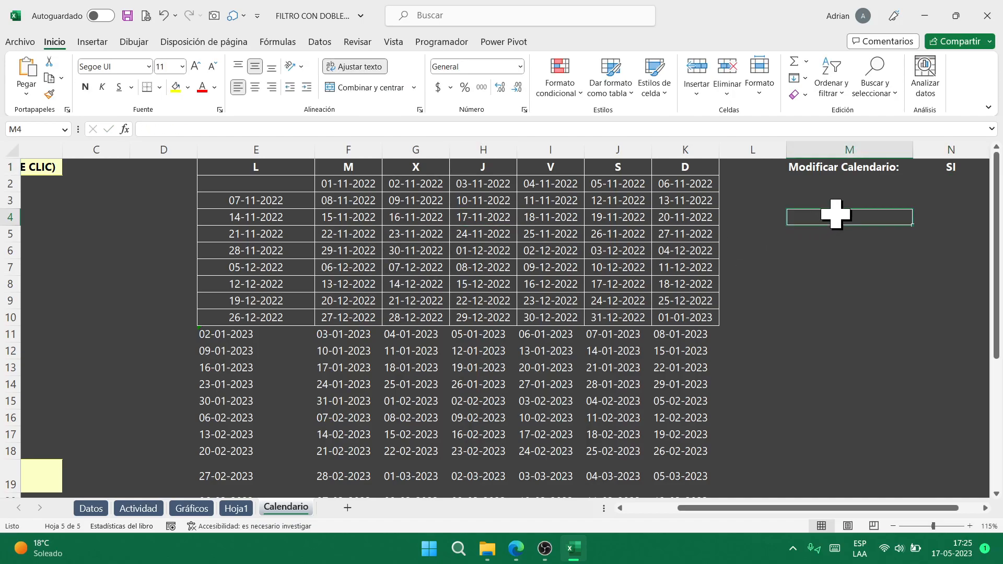
# - Set Modificar Calendario to NO from its dropdown
pyautogui.click(938, 168)
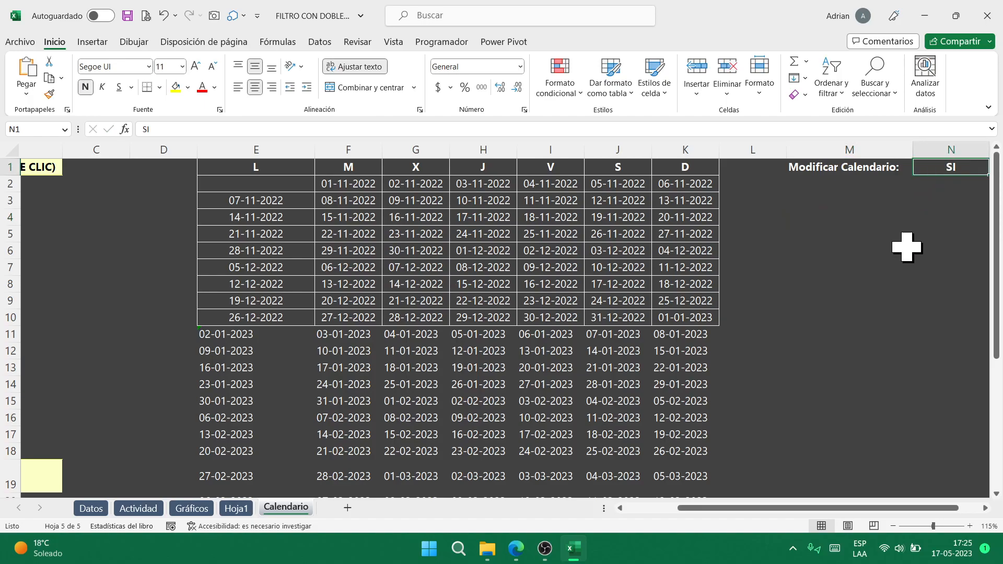
pyautogui.hscroll(2, 907, 246)
pyautogui.hotkey('alt', 'Down')
pyautogui.press('Down')
pyautogui.press('Return')
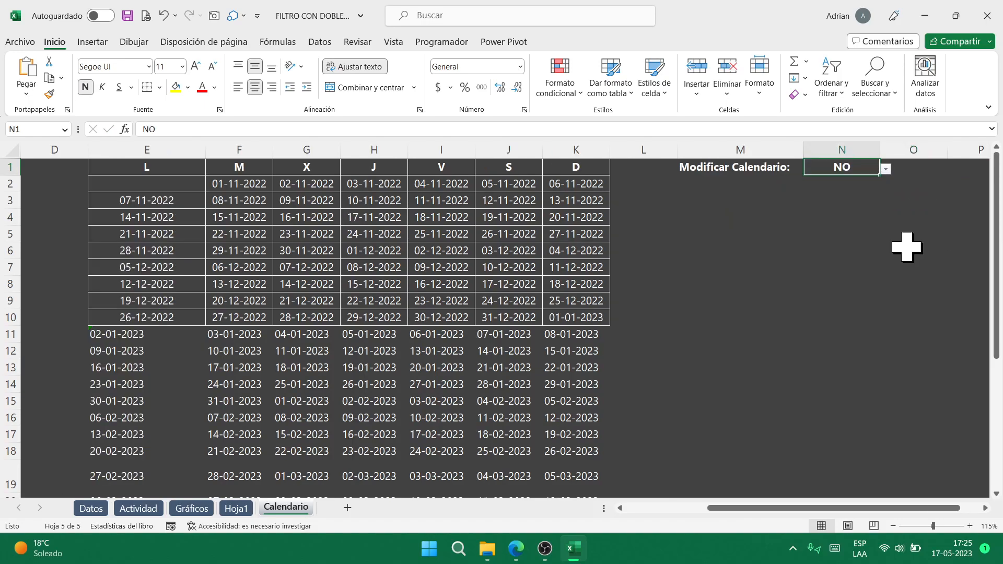
pyautogui.click(825, 268)
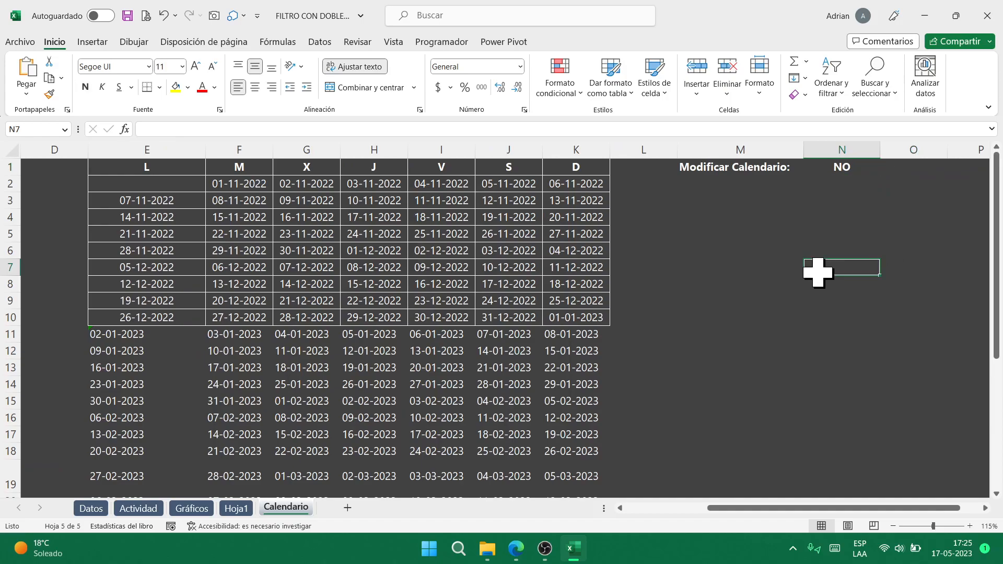
# - Jump to the 30-11 and 01-11-2022 records in Actividad, then browse Gráficos, Hoja1 and Calendario
pyautogui.doubleClick(307, 255)
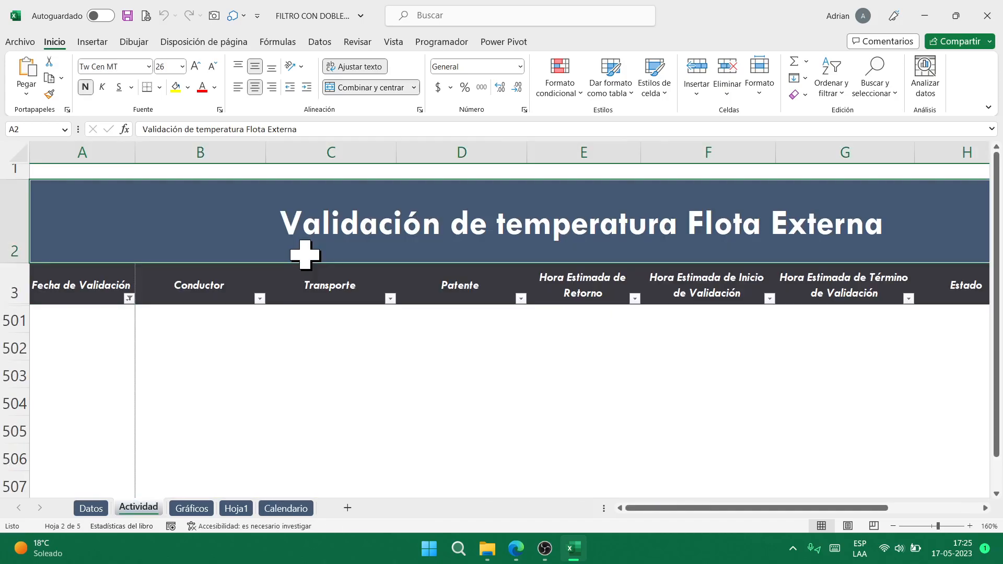
pyautogui.click(127, 324)
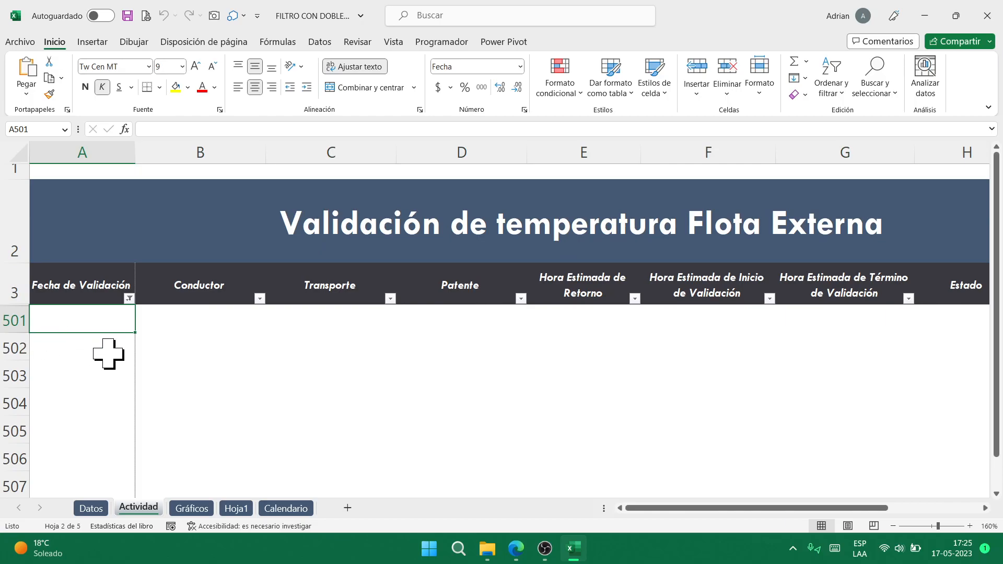
pyautogui.click(285, 509)
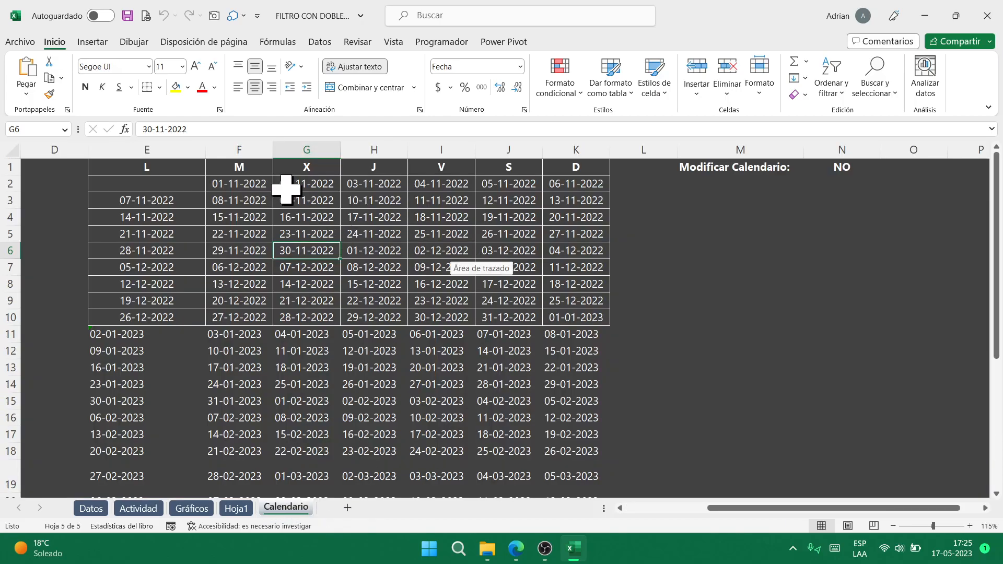
pyautogui.doubleClick(249, 187)
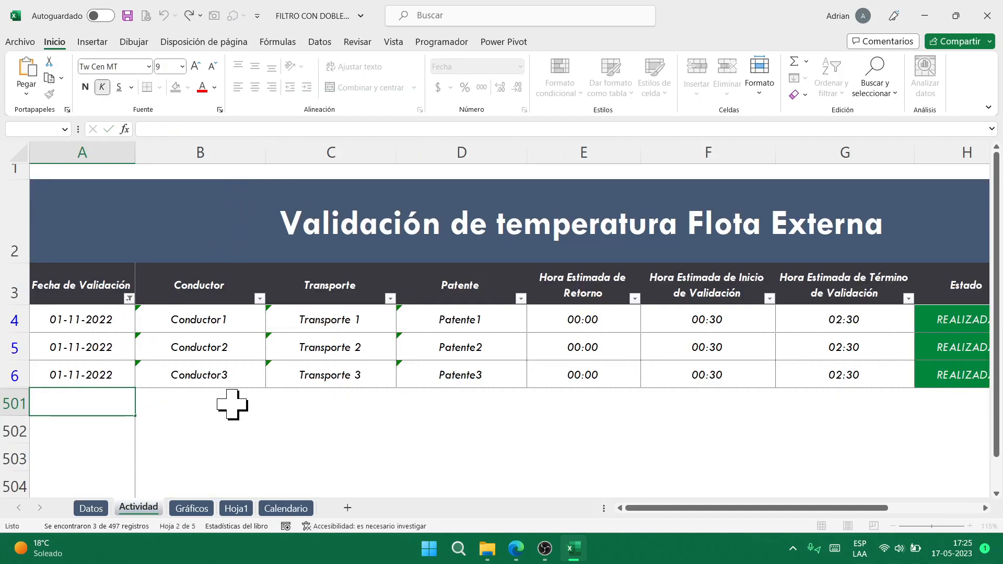
pyautogui.click(192, 508)
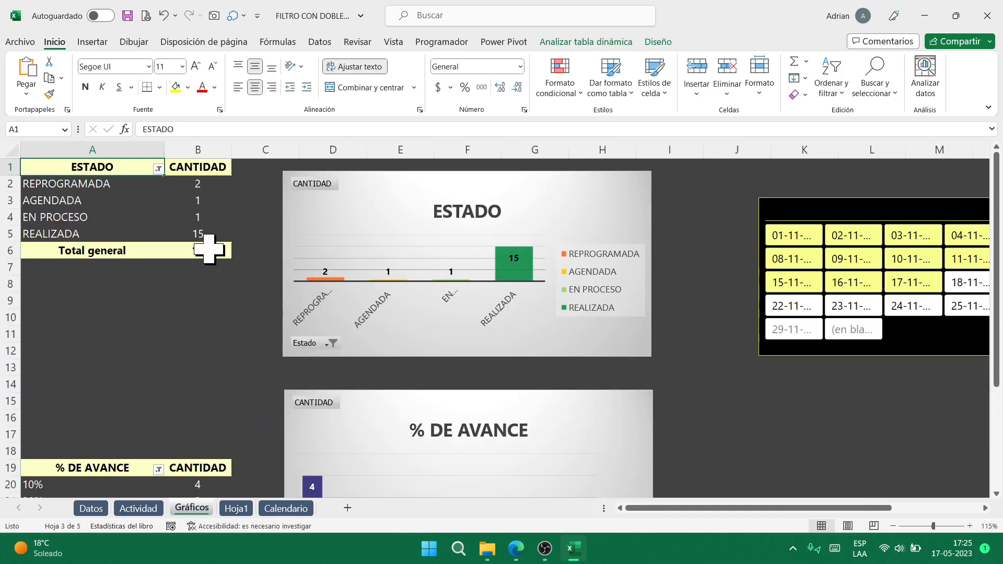
pyautogui.click(236, 508)
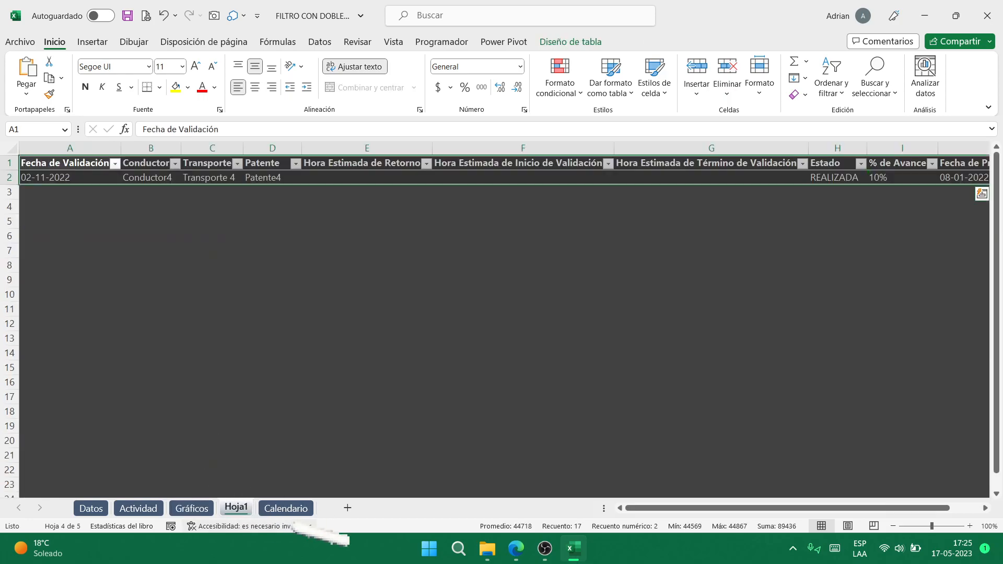
pyautogui.click(286, 508)
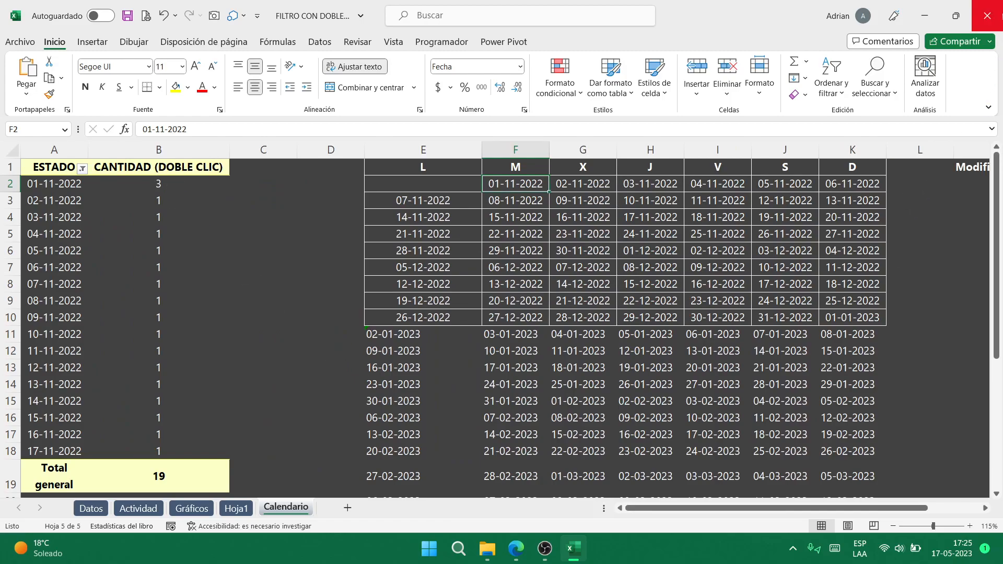
# - Close the FILTRO CON DOBLE CLIC workbook without saving
pyautogui.moveTo(918, 507); pyautogui.dragTo(980, 507)
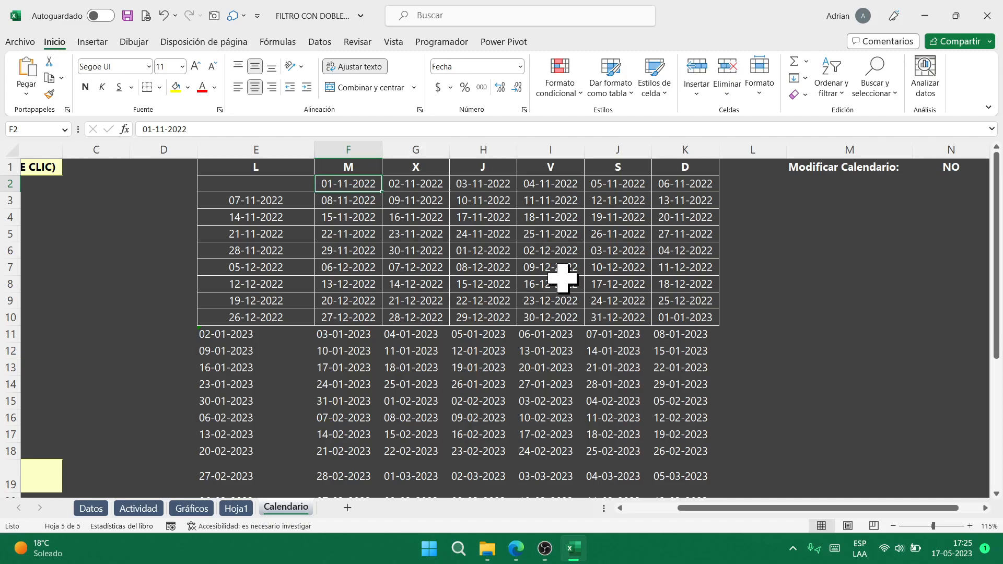
pyautogui.click(987, 15)
pyautogui.click(515, 291)
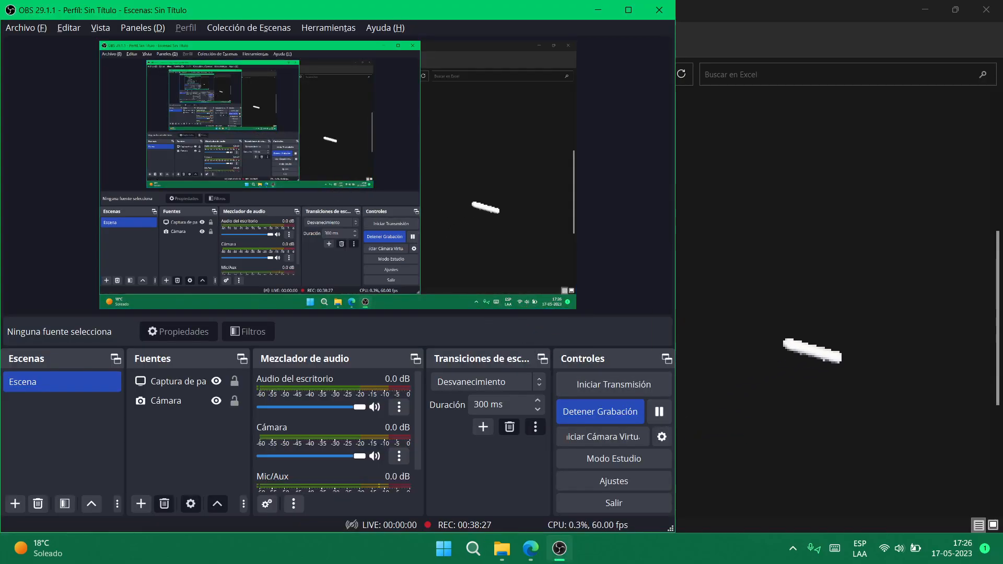
# - Open FONDO Y PUNTO EXPLICADO from the Explorer Excel folder
pyautogui.click(820, 340)
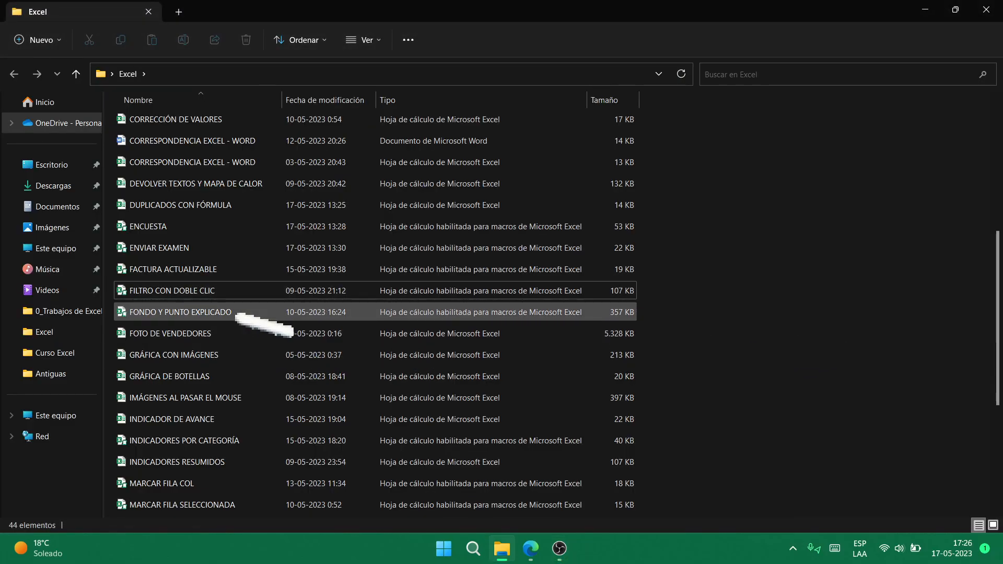
pyautogui.click(251, 315)
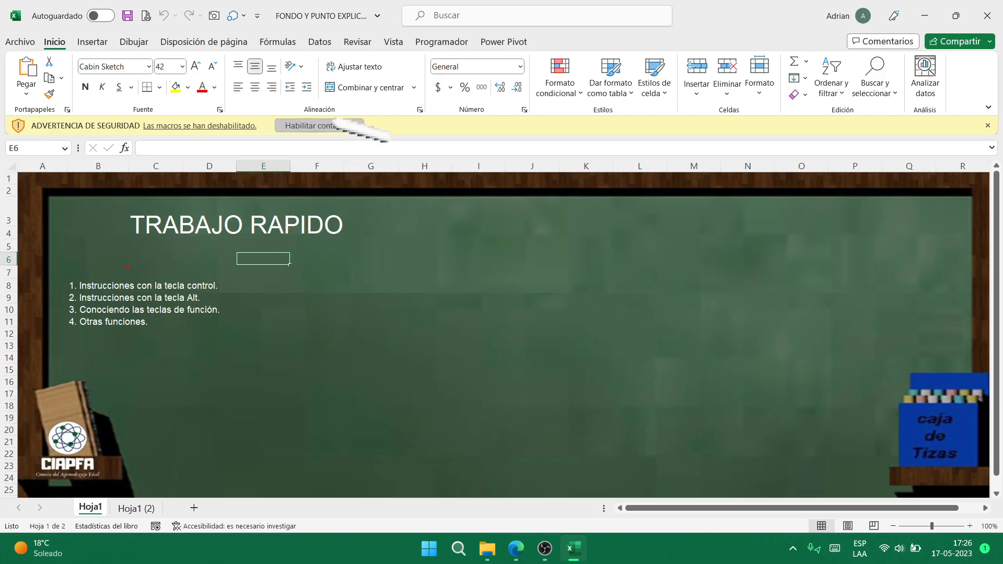
# - Enable macros, acknowledge the welcome-to-the-course message, and switch to the Meet call window
pyautogui.click(337, 125)
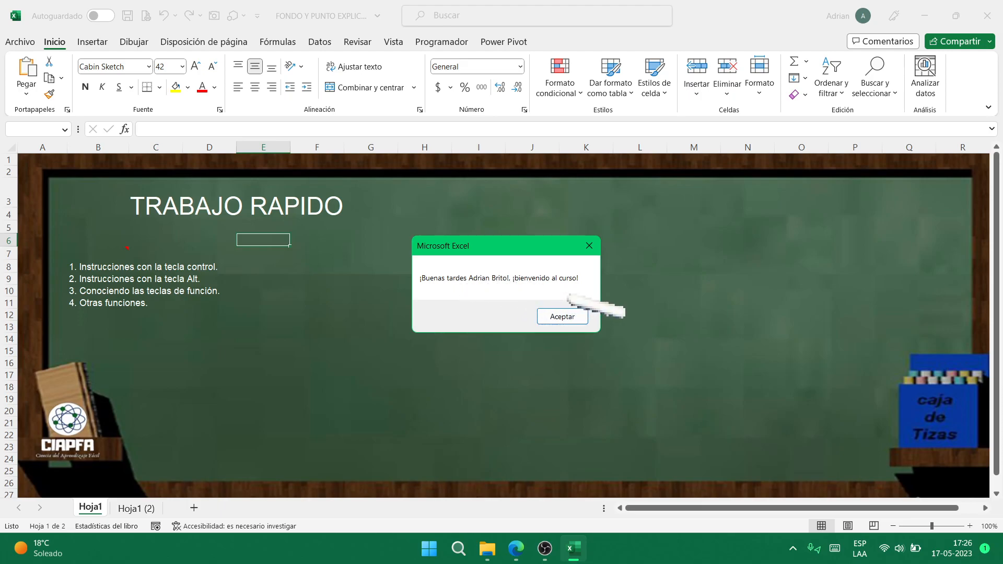
pyautogui.click(569, 317)
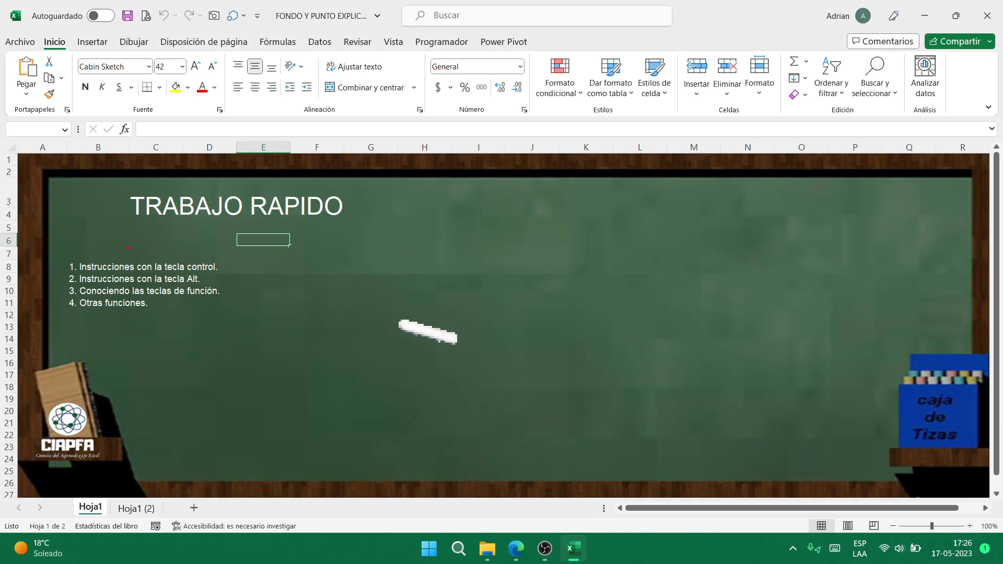
pyautogui.hotkey('alt', 'Tab')
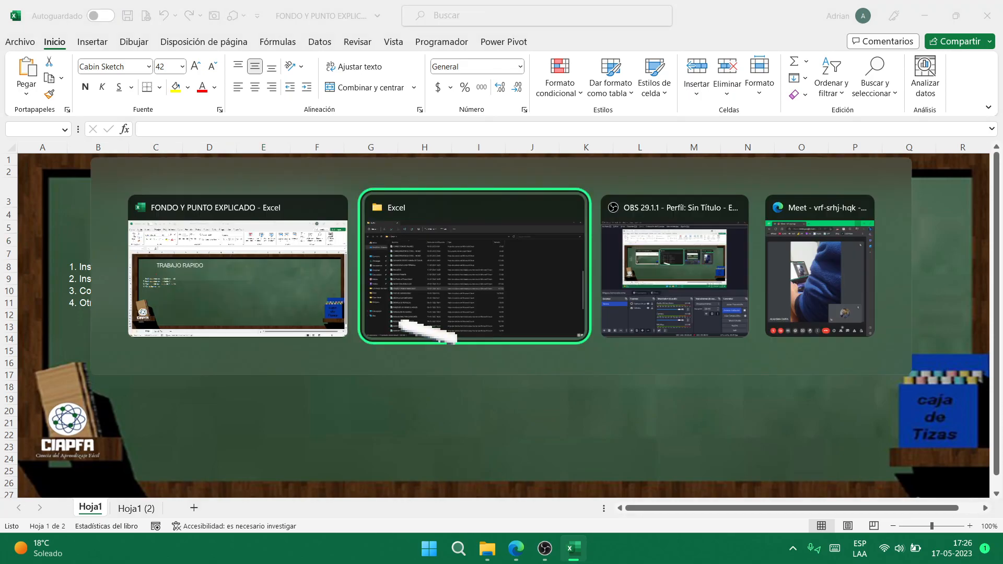
pyautogui.press('Tab')
pyautogui.press('Tab')
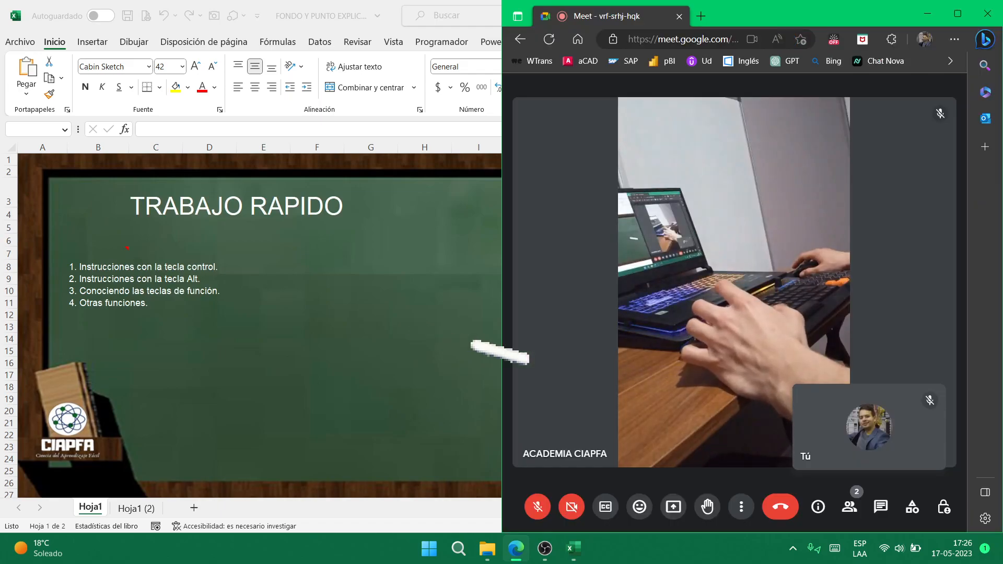
# - Dock the Meet window on the left half and the workbook on the right
pyautogui.press('super')
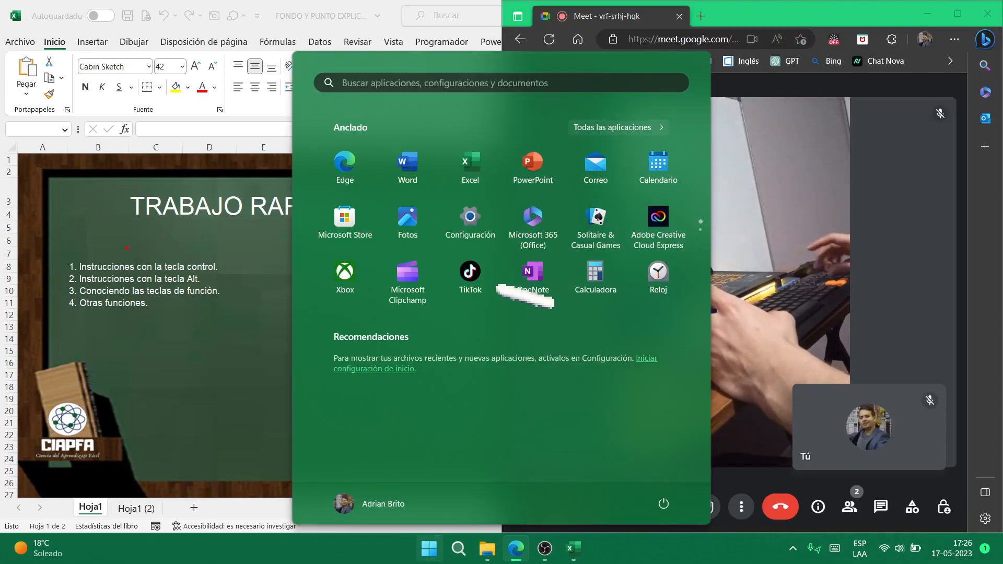
pyautogui.press('super')
pyautogui.press('super+Left')
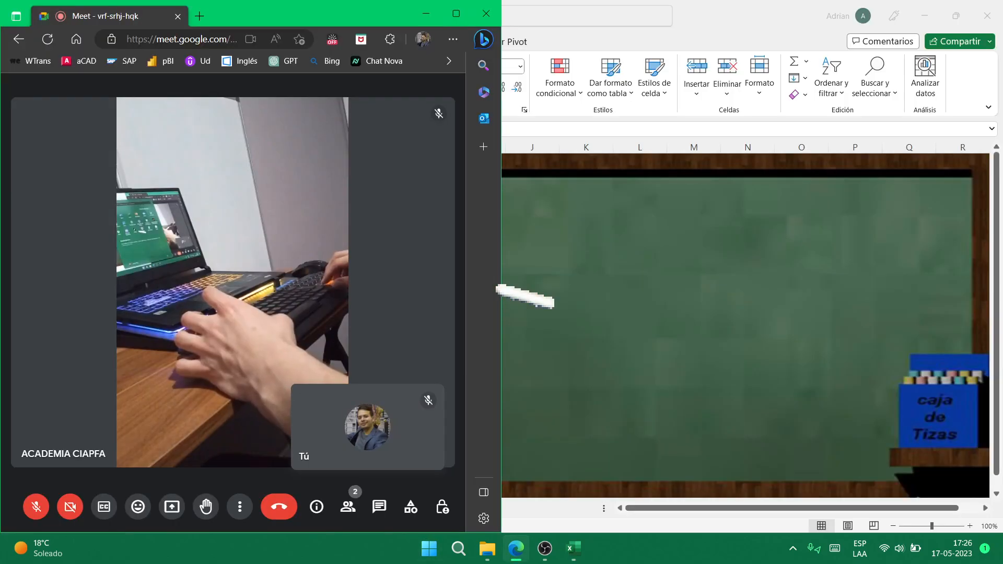
pyautogui.press('Return')
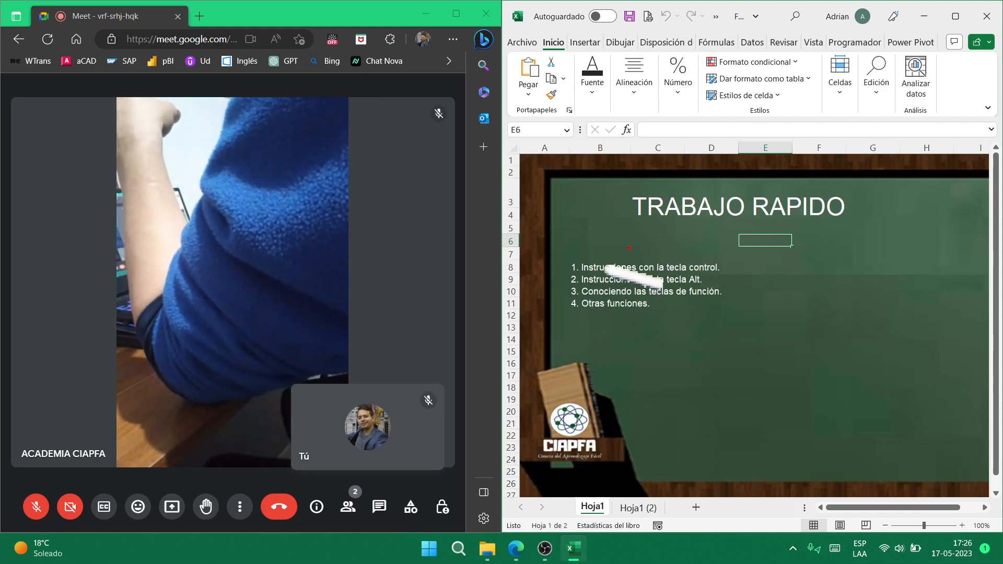
# - Select the B8 instruction line and G15, then maximize the chalkboard workbook
pyautogui.moveTo(625, 257)
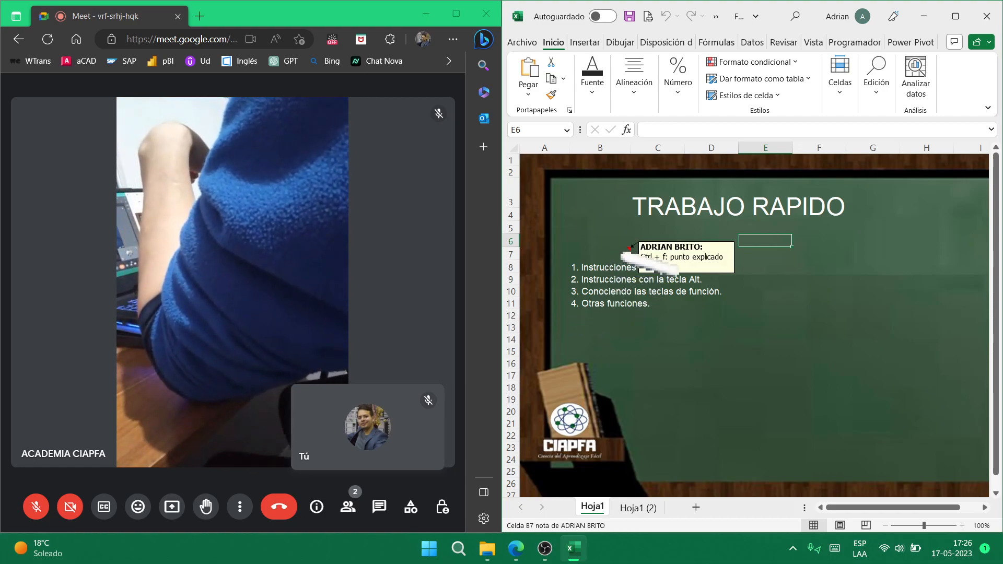
pyautogui.click(625, 266)
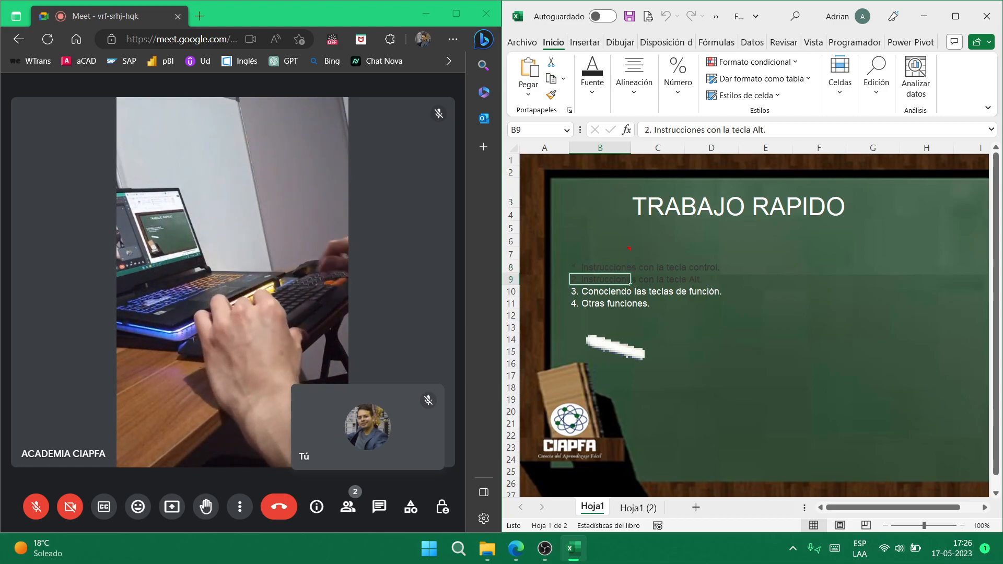
pyautogui.click(860, 347)
pyautogui.press('super+Up')
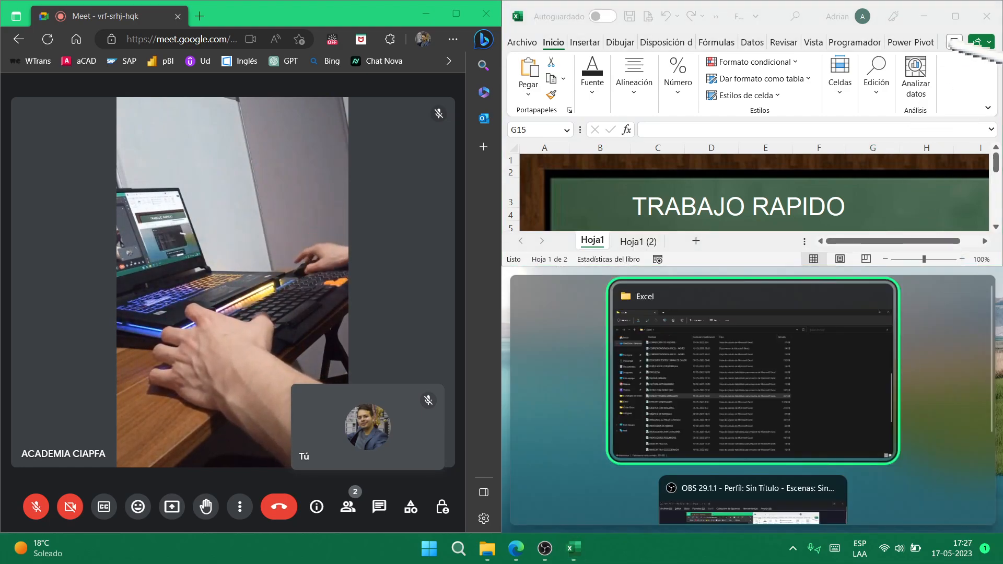
pyautogui.click(956, 16)
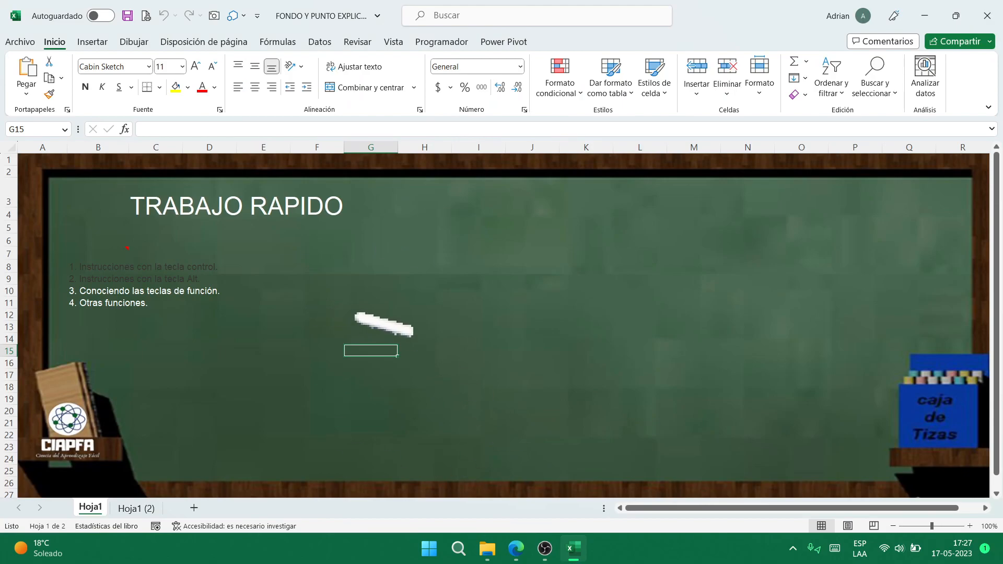
# - Scroll the chalkboard and move along row 7 from K7 to AG and back home
pyautogui.scroll(-9, 504, 324)
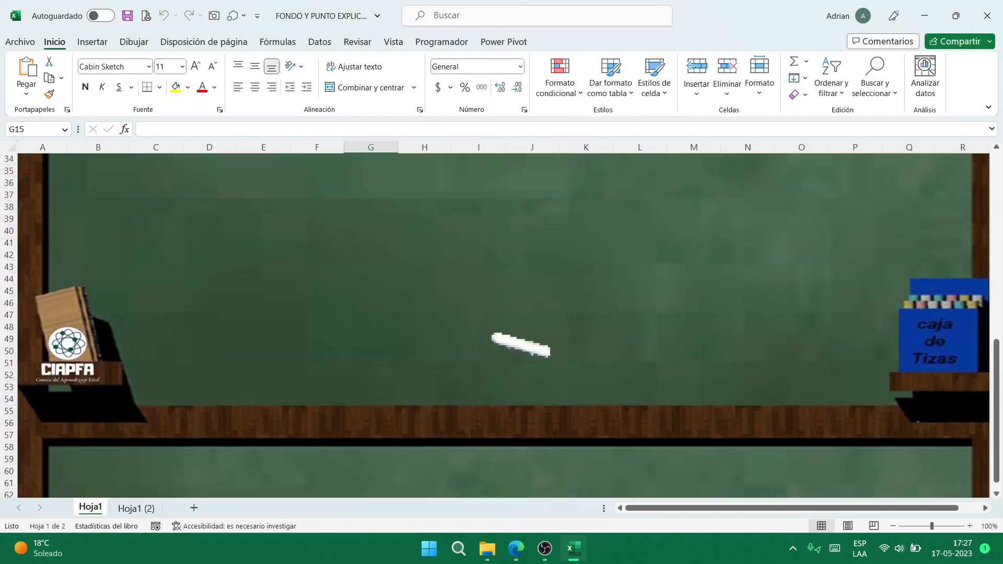
pyautogui.scroll(-14, 504, 324)
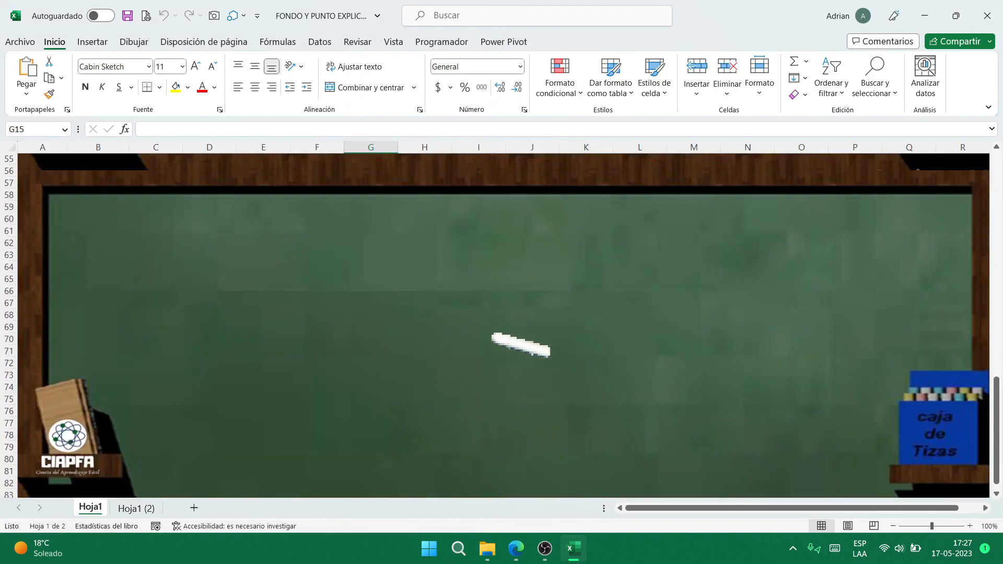
pyautogui.scroll(20, 412, 339)
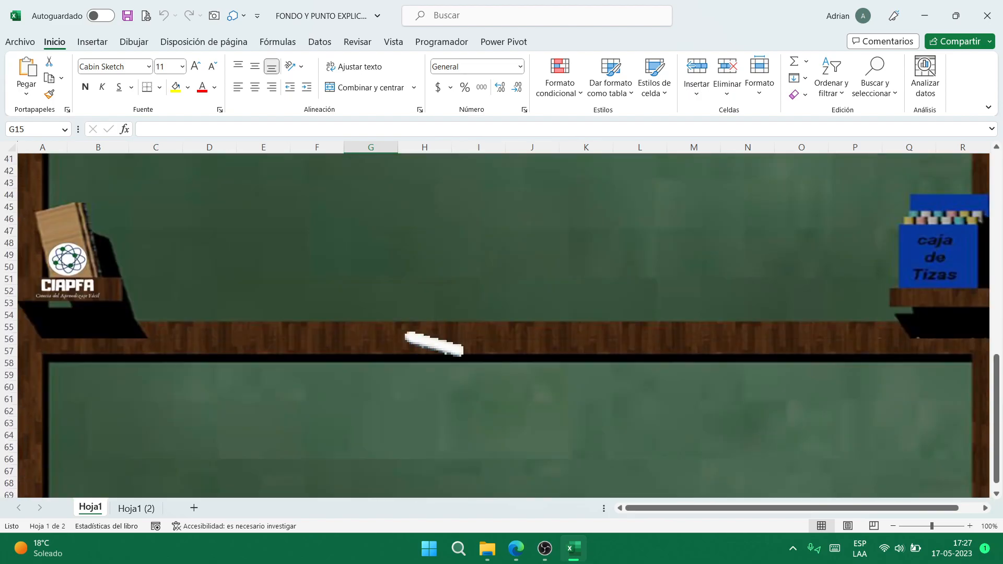
pyautogui.click(610, 251)
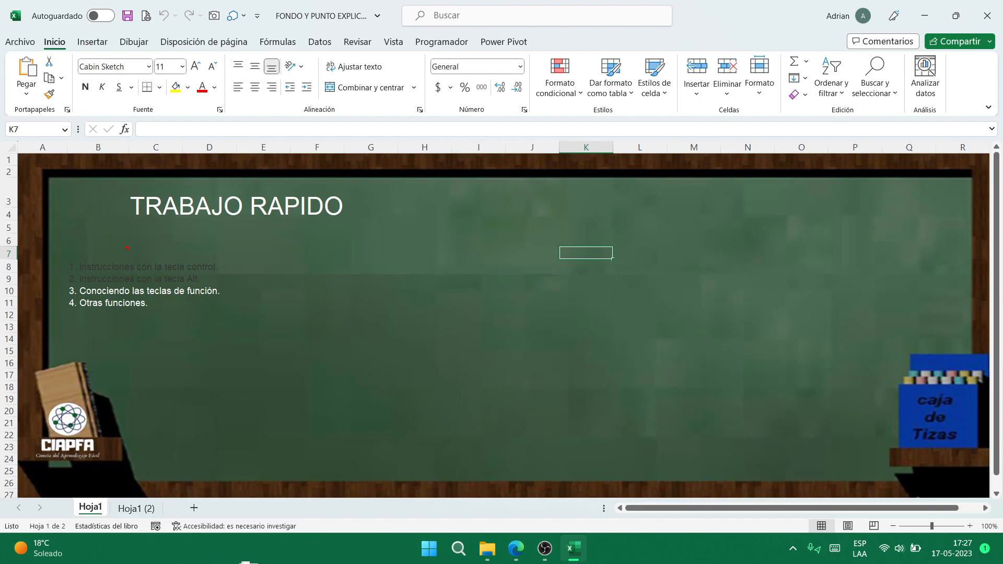
pyautogui.press('Right')
pyautogui.press('Right')
pyautogui.press('Right')
pyautogui.press('Right')
pyautogui.press('Right')
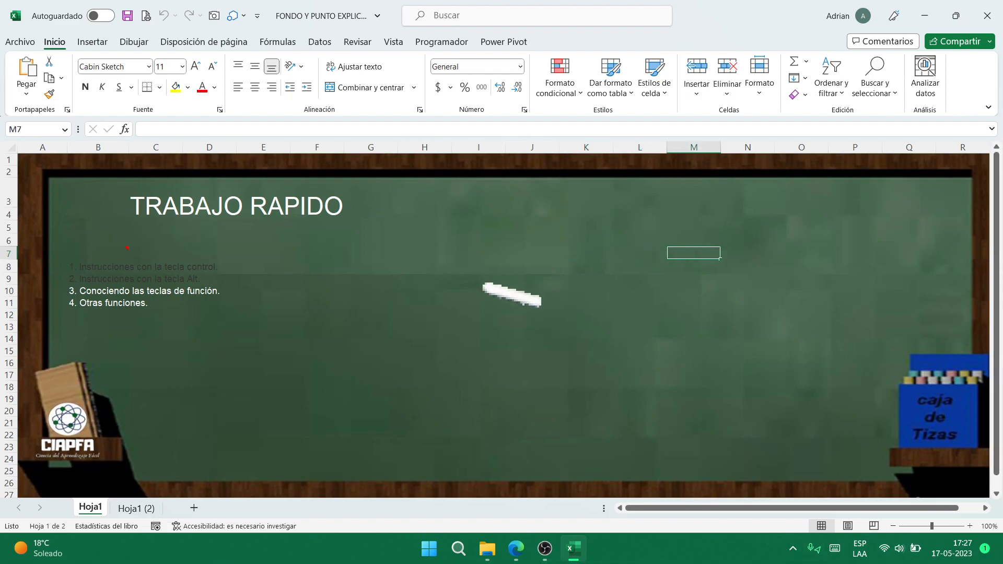
pyautogui.press('Right')
pyautogui.press('Right')
pyautogui.press('Right')
pyautogui.press('Right')
pyautogui.press('Right')
pyautogui.press('Right')
pyautogui.press('Right')
pyautogui.press('Right')
pyautogui.press('Right')
pyautogui.press('Right')
pyautogui.press('Right')
pyautogui.press('Right')
pyautogui.press('Right')
pyautogui.press('Right')
pyautogui.press('Right')
pyautogui.press('Right')
pyautogui.press('Right')
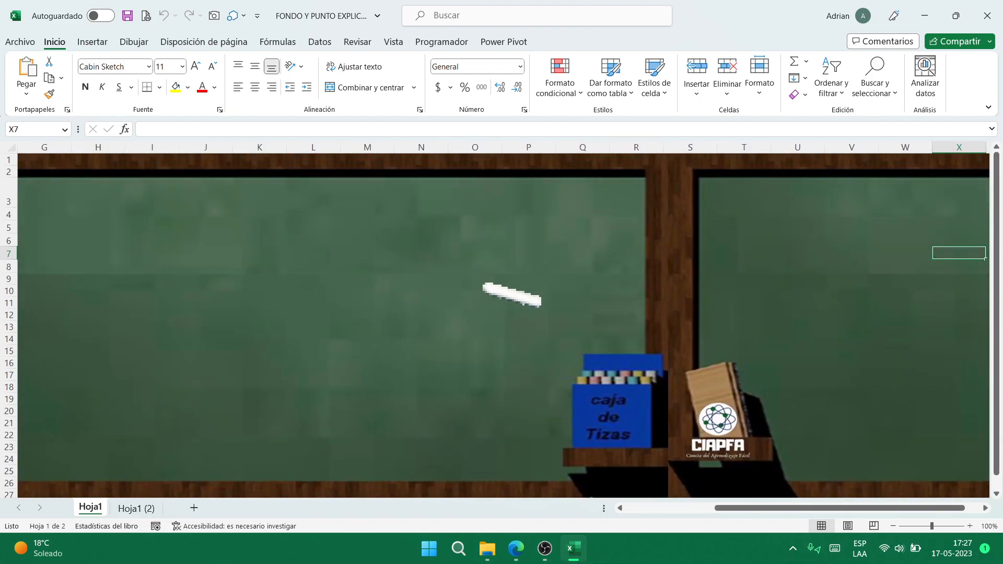
pyautogui.press('Home')
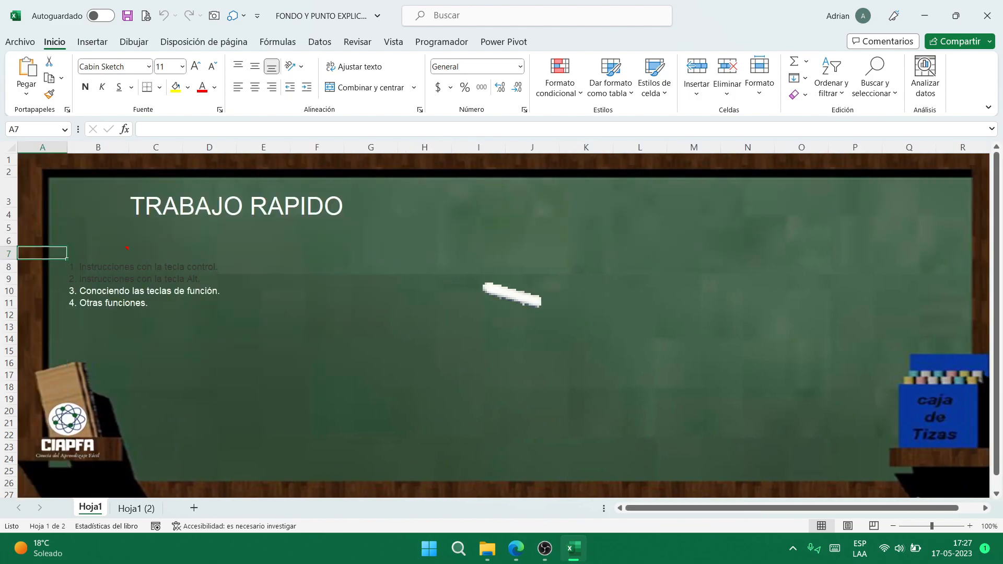
# - Close the chalkboard workbook without saving and open FOTO DE VENDEDORES from the Excel folder
pyautogui.click(987, 15)
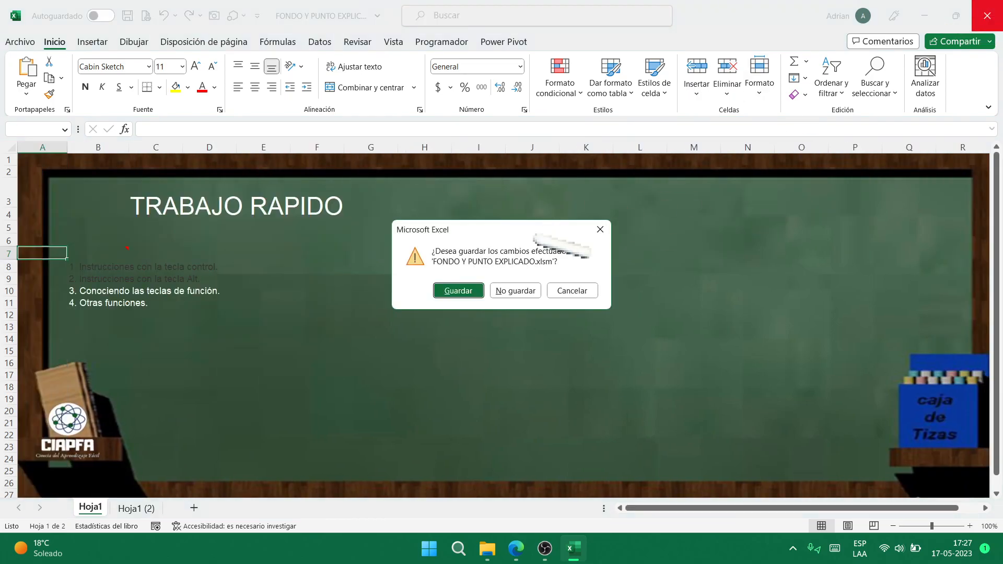
pyautogui.click(501, 291)
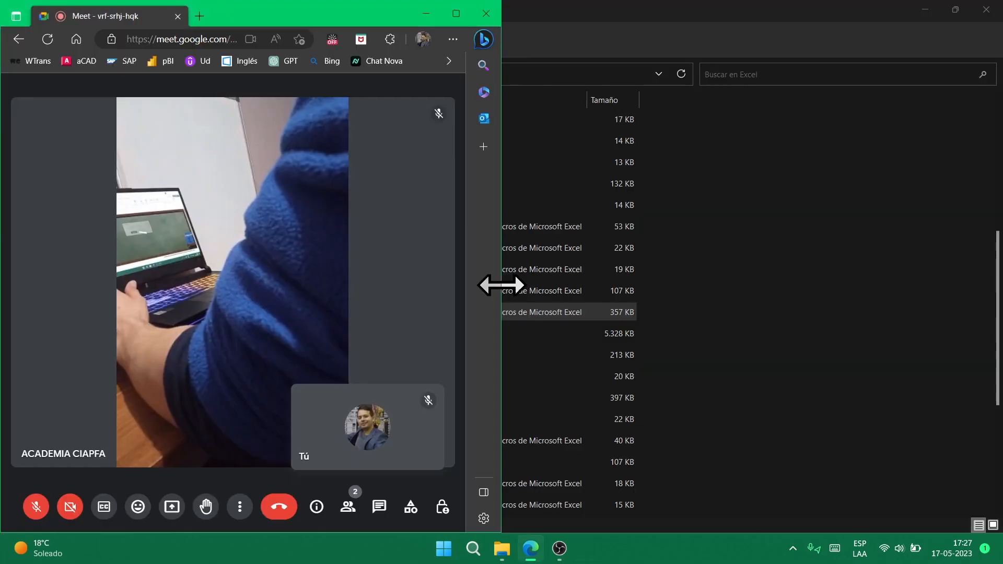
pyautogui.click(800, 268)
pyautogui.click(209, 335)
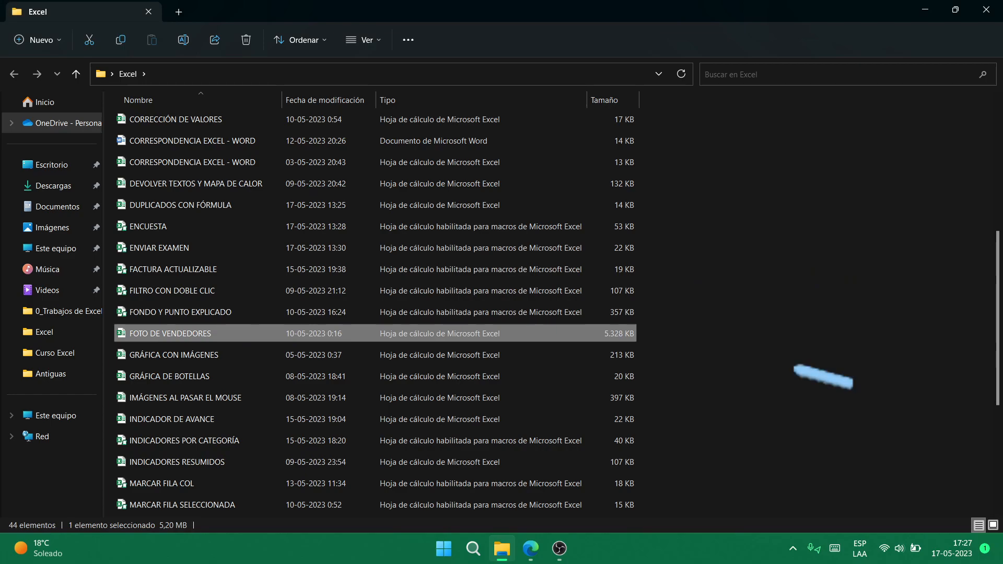
pyautogui.press('Return')
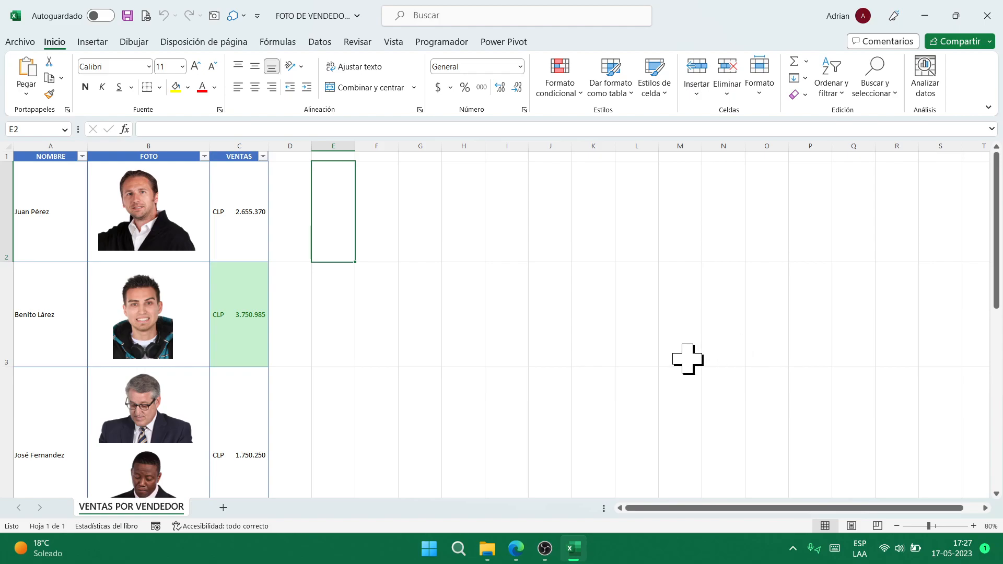
# - Filter the VENTAS column to show only the green-highlighted sales rows
pyautogui.click(232, 222)
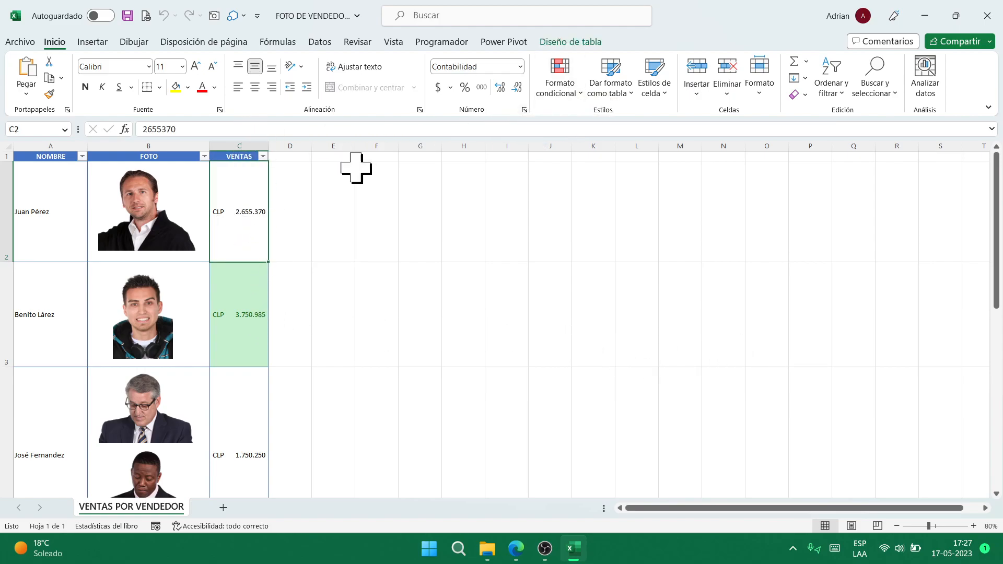
pyautogui.scroll(-4, 253, 349)
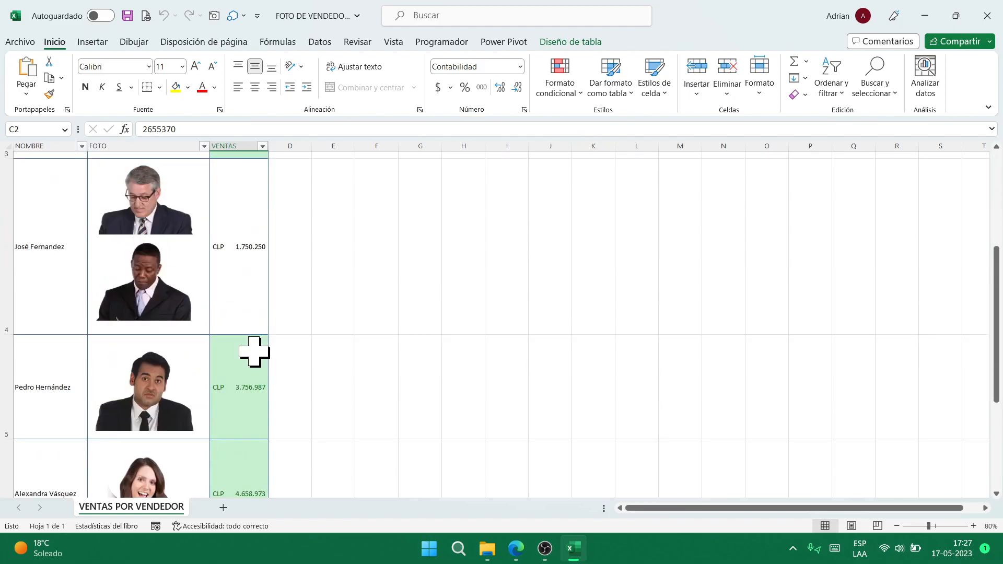
pyautogui.scroll(4, 253, 342)
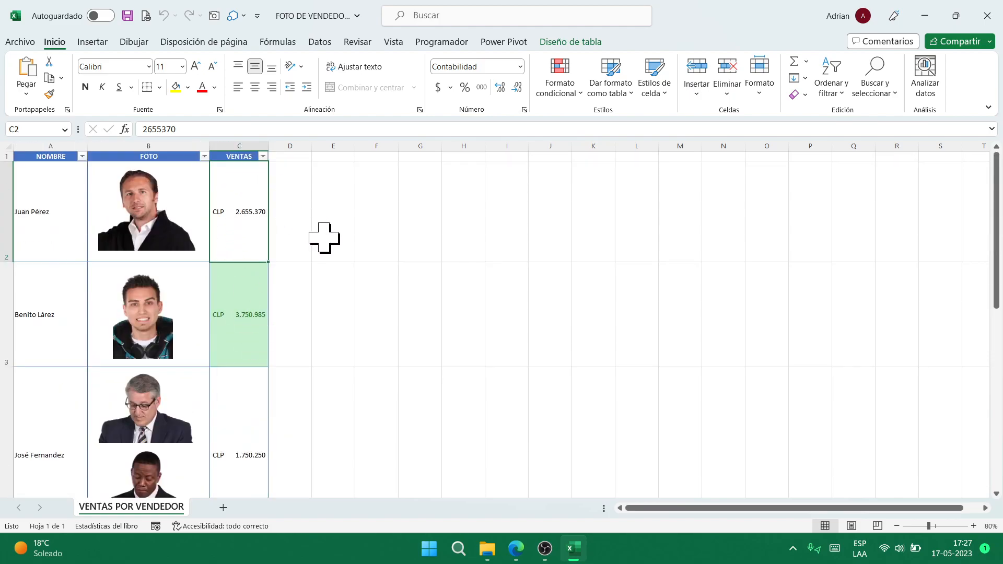
pyautogui.press('Up')
pyautogui.hotkey('alt', 'Down')
pyautogui.press('Down')
pyautogui.press('Down')
pyautogui.press('Down')
pyautogui.press('Down')
pyautogui.press('Up')
pyautogui.press('Down')
pyautogui.press('Return')
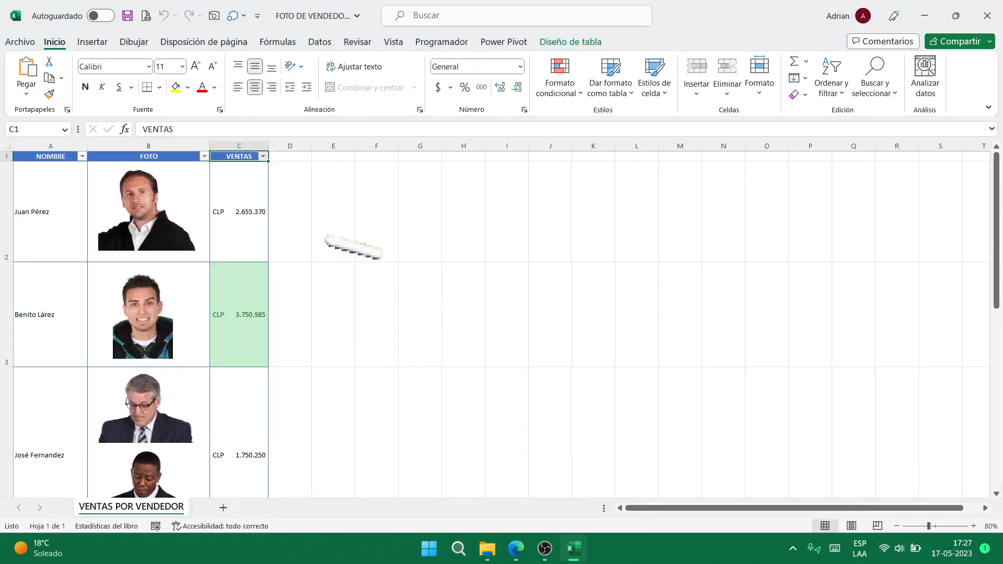
pyautogui.press('Down')
pyautogui.press('Down')
pyautogui.press('Down')
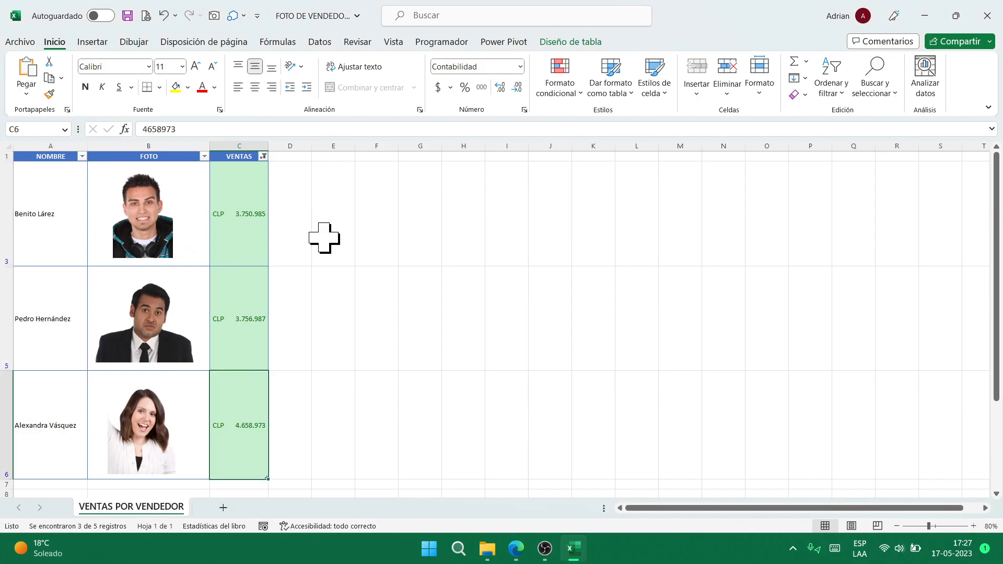
# - Close the vendor photo workbook, discarding its changes
pyautogui.press('Left')
pyautogui.press('Left')
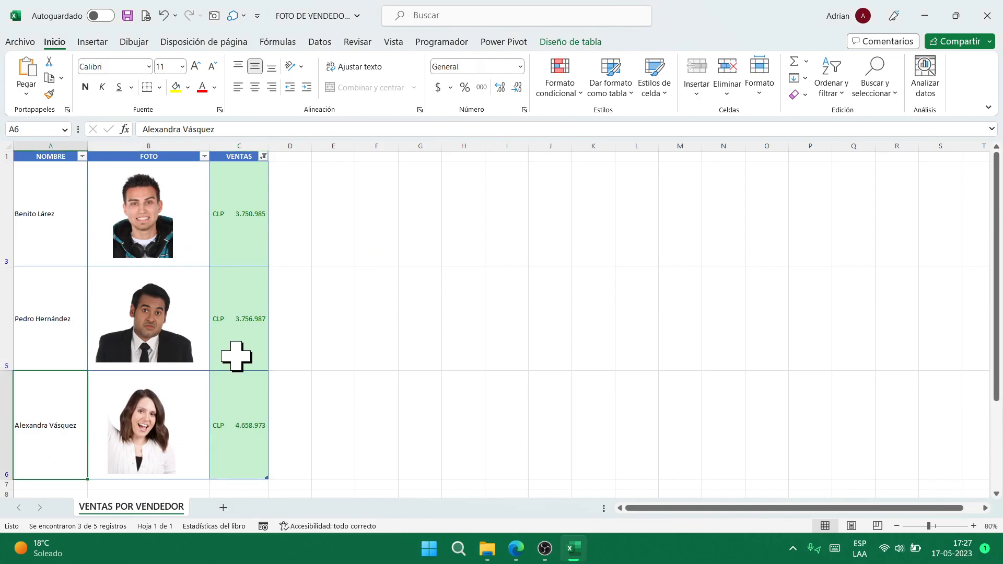
pyautogui.click(988, 15)
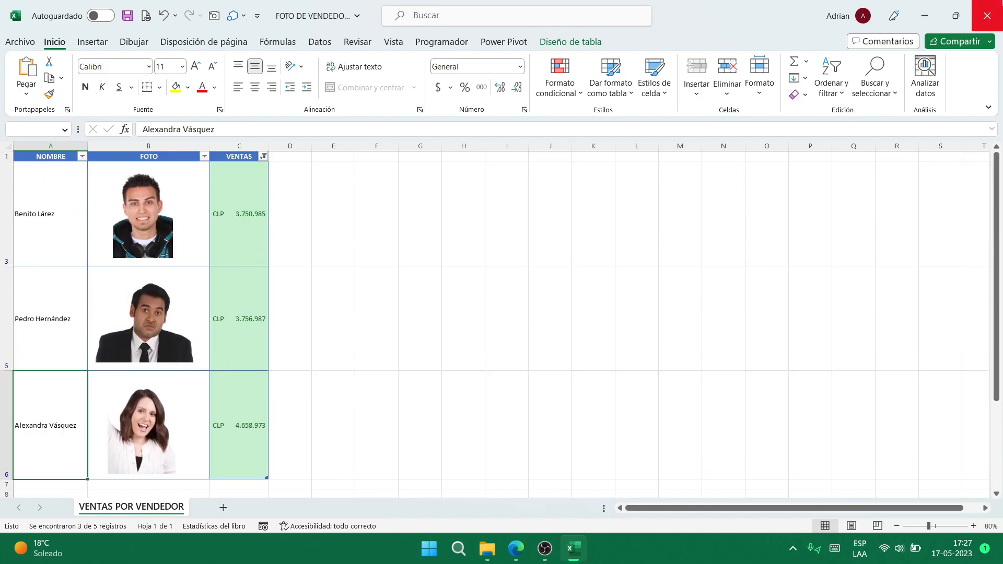
pyautogui.click(514, 289)
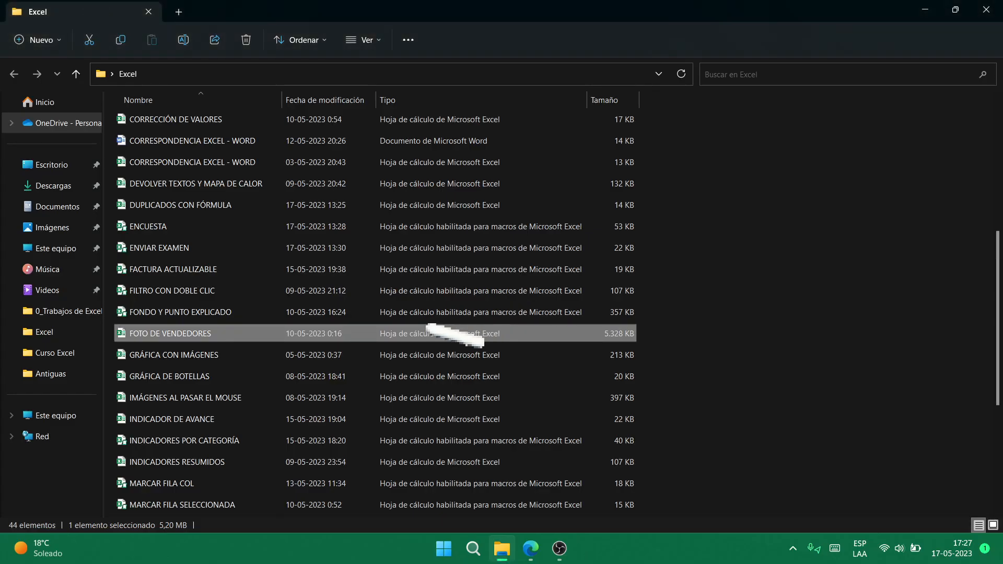
# - Open GRÁFICA CON IMÁGENES from the Excel folder file list
pyautogui.click(264, 360)
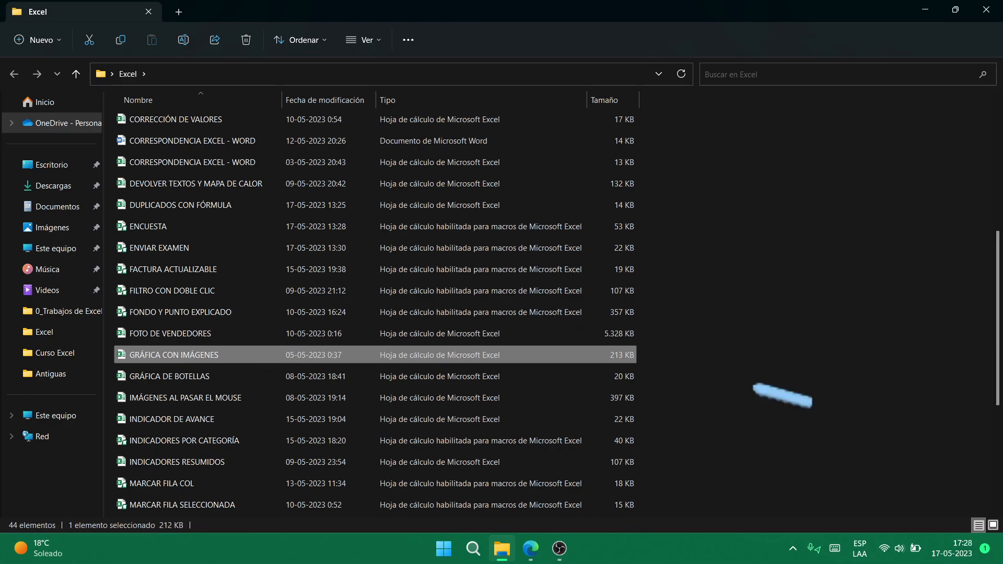
pyautogui.press('Return')
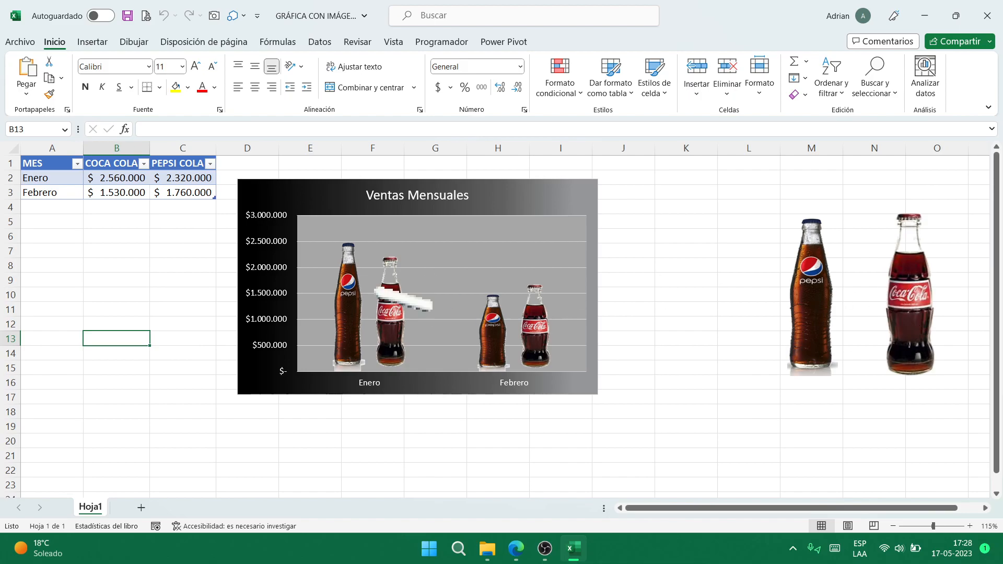
# - Edit B2 so Coca Cola's Enero sales change from 2.560.000 to 1.560.000
pyautogui.click(129, 178)
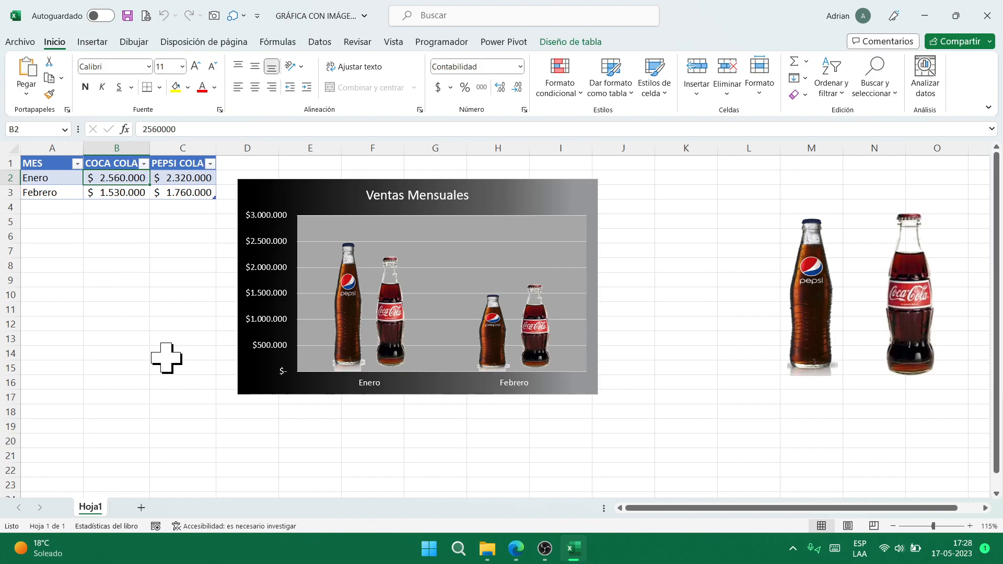
pyautogui.press('F2')
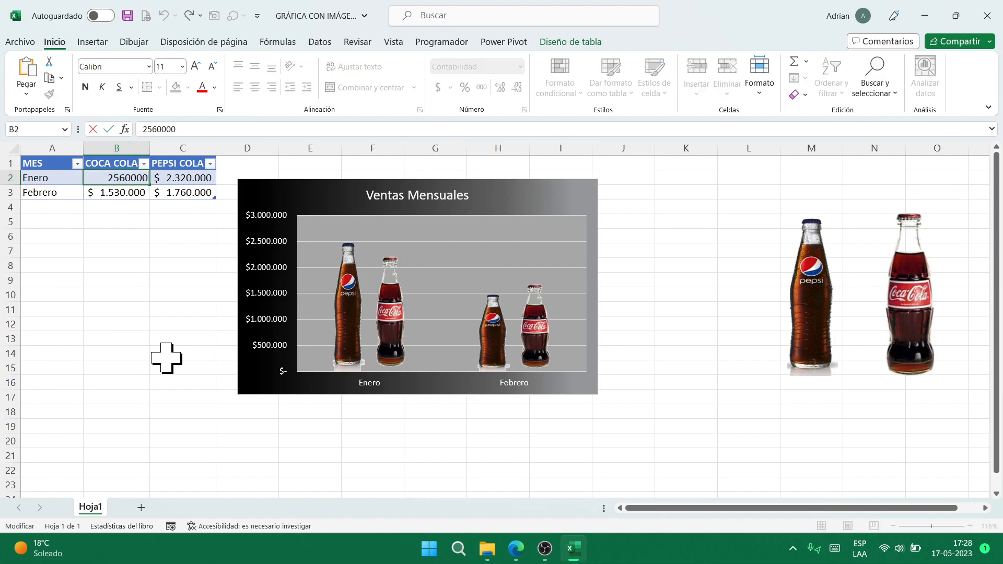
pyautogui.press('Home')
pyautogui.press('Delete')
pyautogui.write('1')
pyautogui.press('Return')
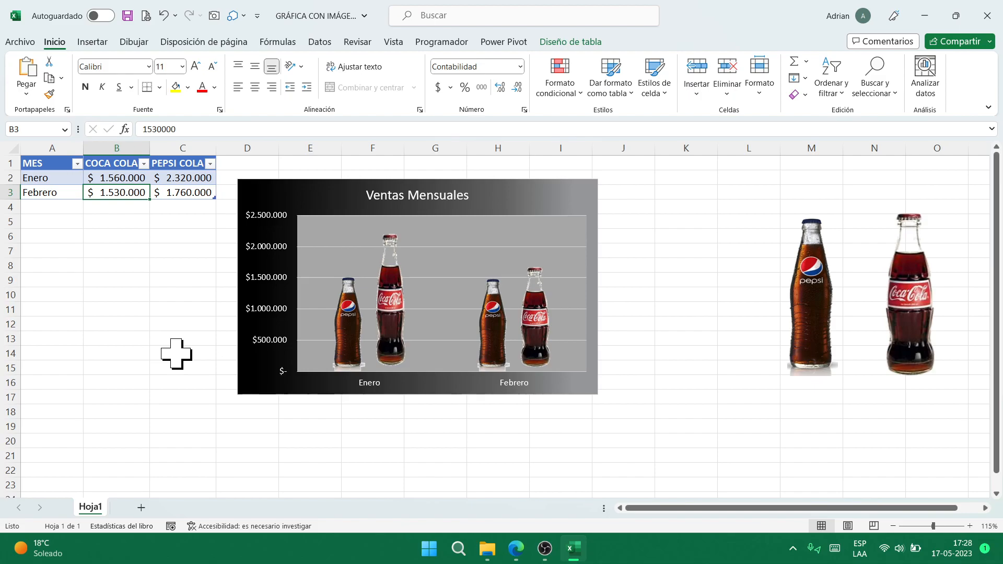
# - Replace the B1 header with PEPSI in capitals
pyautogui.press('Up')
pyautogui.press('Up')
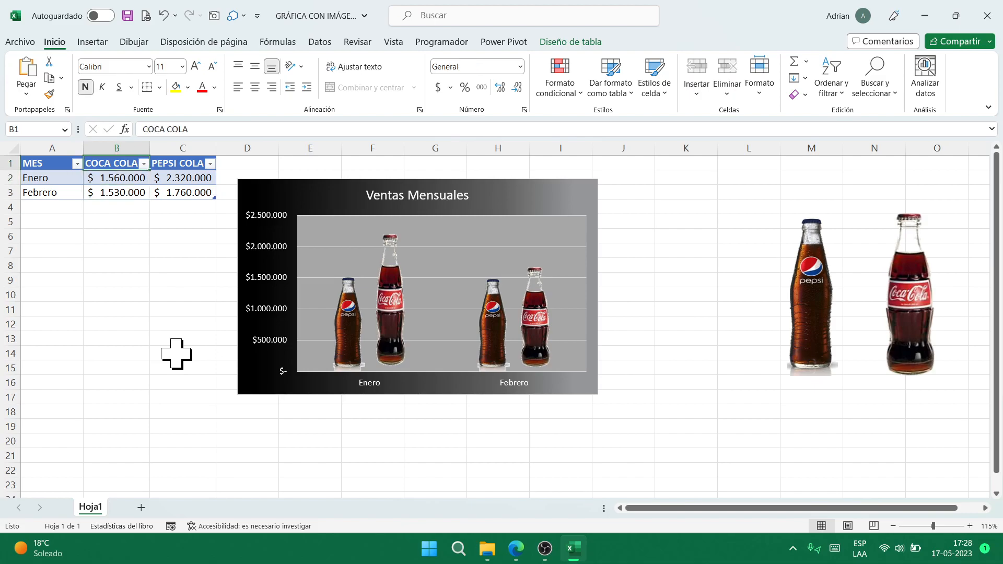
pyautogui.press('Right')
pyautogui.press('Left')
pyautogui.press('Right')
pyautogui.press('Left')
pyautogui.write('pepsi')
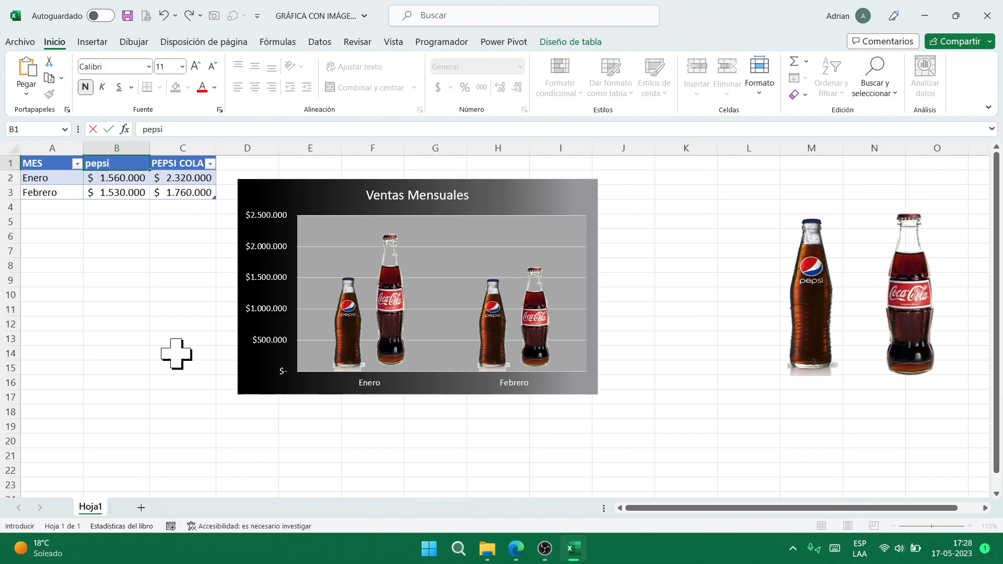
pyautogui.press('Escape')
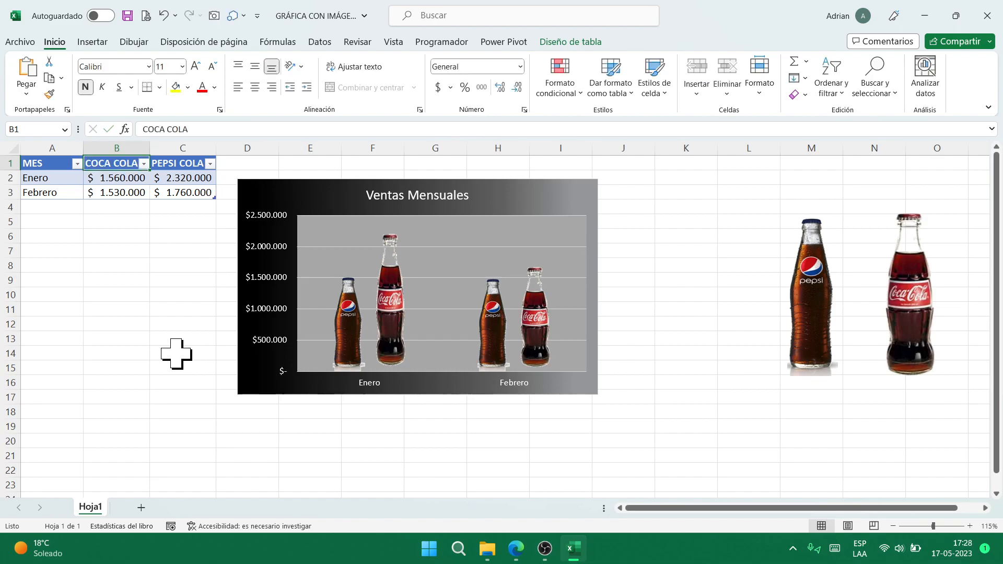
pyautogui.write('pepsi')
pyautogui.press('Escape')
pyautogui.write('PEPSI')
pyautogui.press('Tab')
# - Enter COCA COLA as the C1 header, correcting the COCOA typo
pyautogui.write('C')
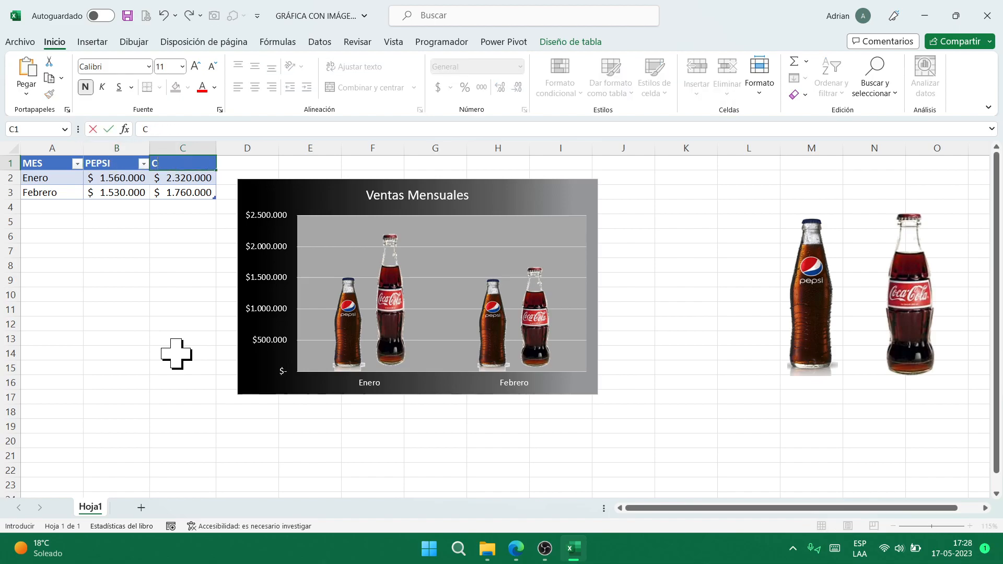
pyautogui.write('OCOA COLA')
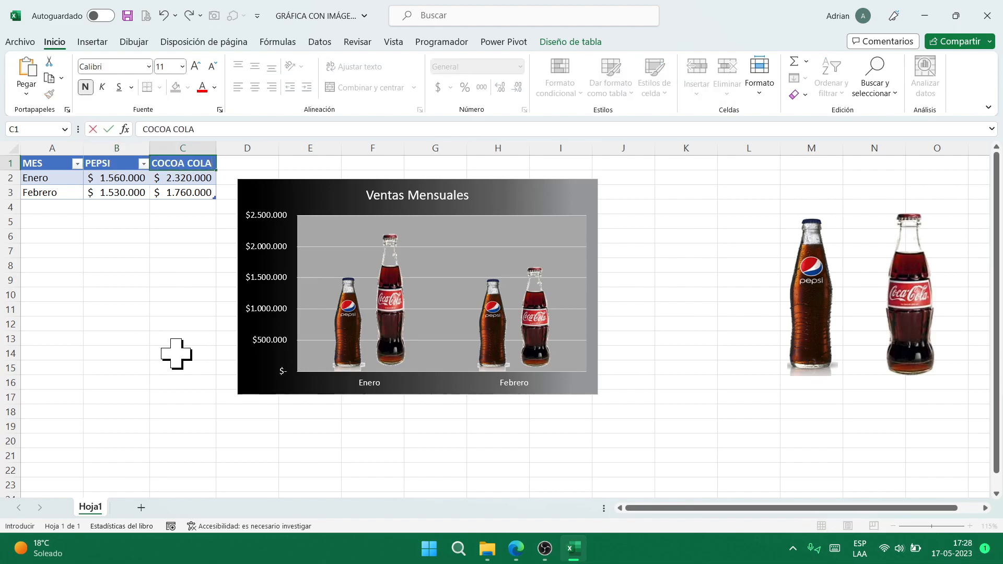
pyautogui.press('Return')
pyautogui.press('Down')
pyautogui.press('Up')
pyautogui.press('Up')
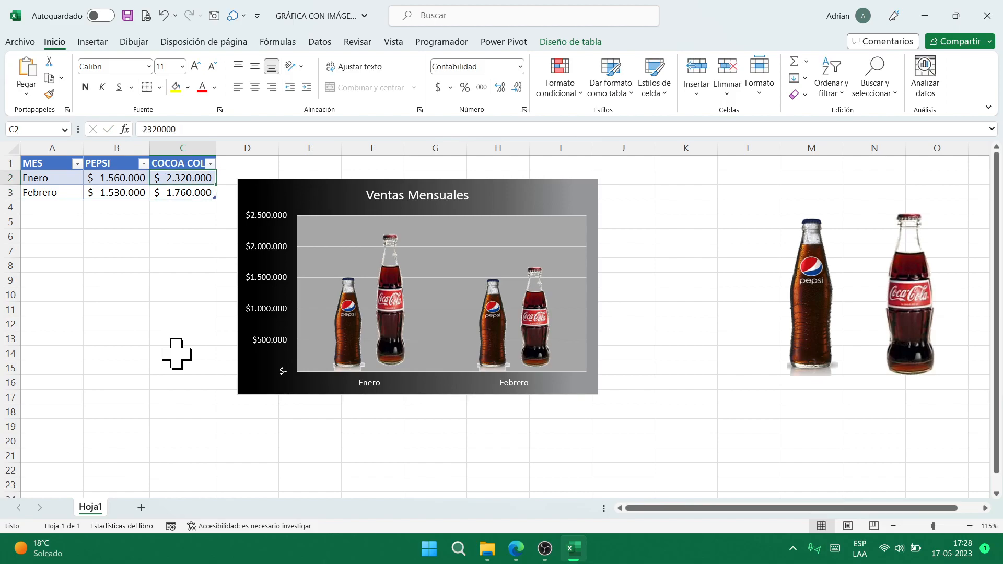
pyautogui.press('F2')
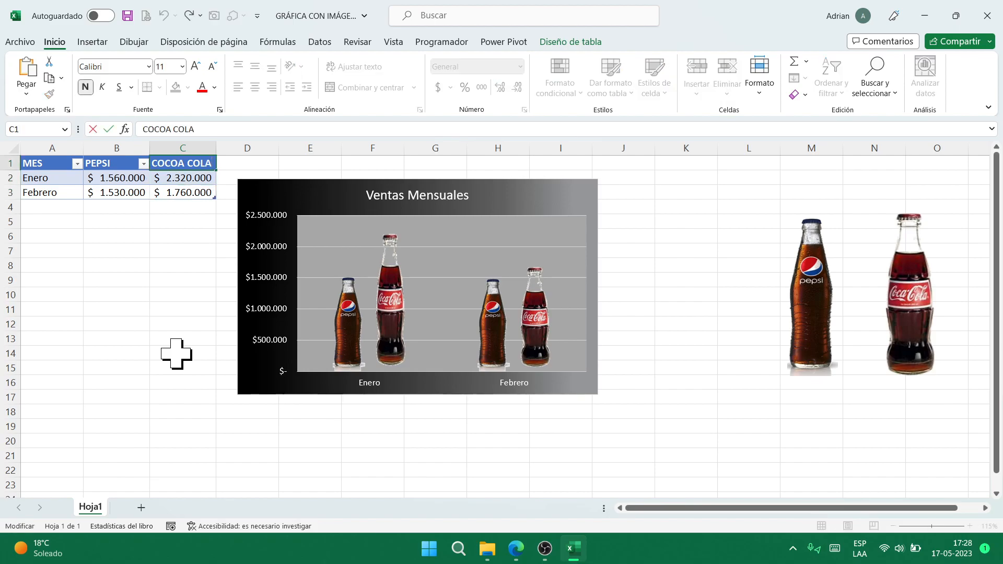
pyautogui.press('BackSpace')
pyautogui.press('Return')
pyautogui.press('Left')
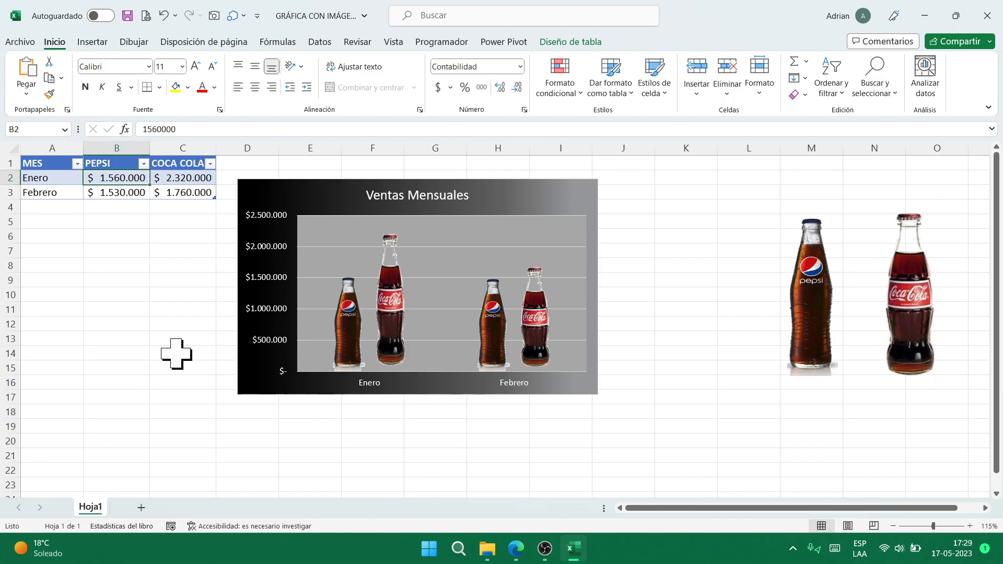
# - Change Pepsi's February value in B3 from 1.530.000 to 2.530.000 and save
pyautogui.press('Right')
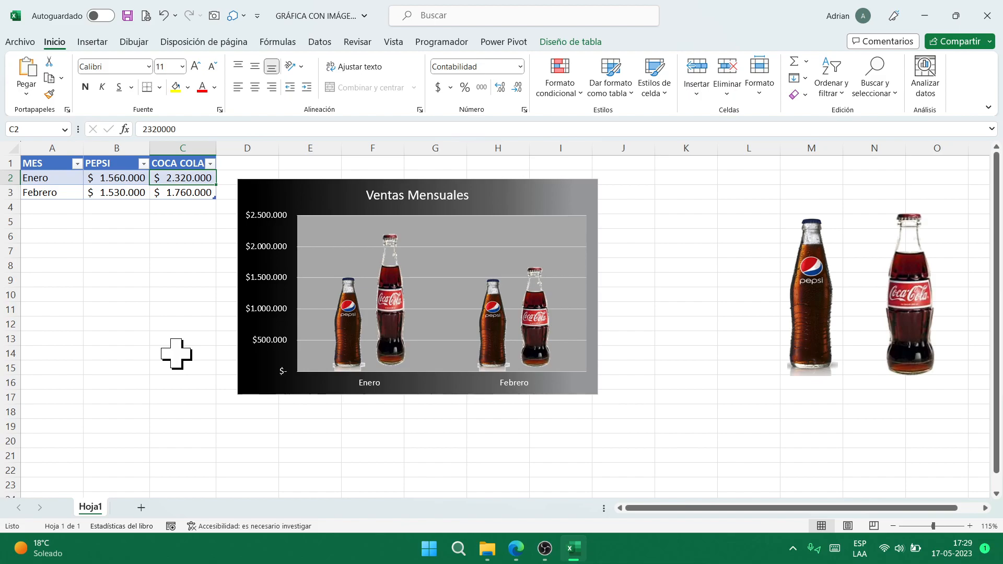
pyautogui.press('Down')
pyautogui.press('Left')
pyautogui.press('Right')
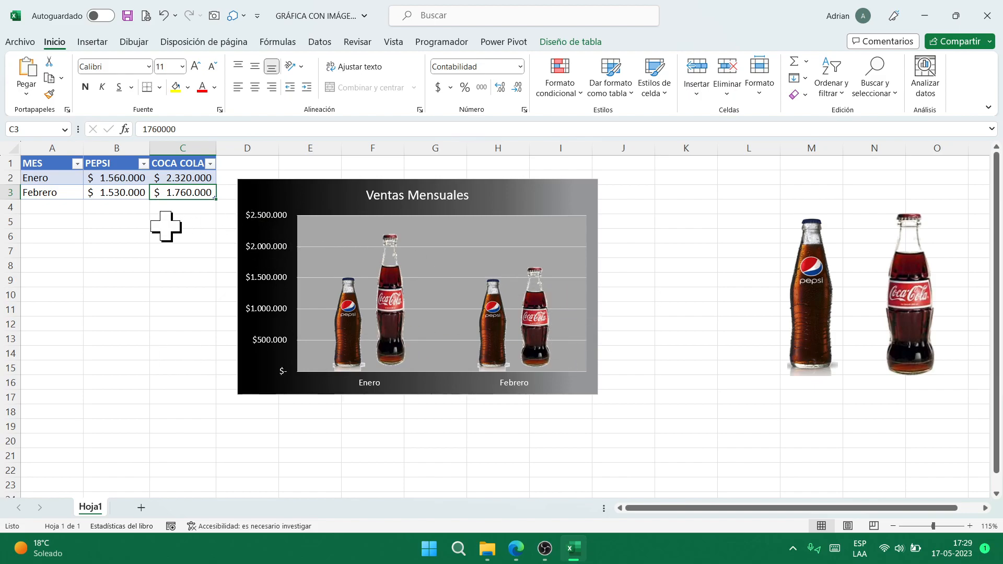
pyautogui.press('Left')
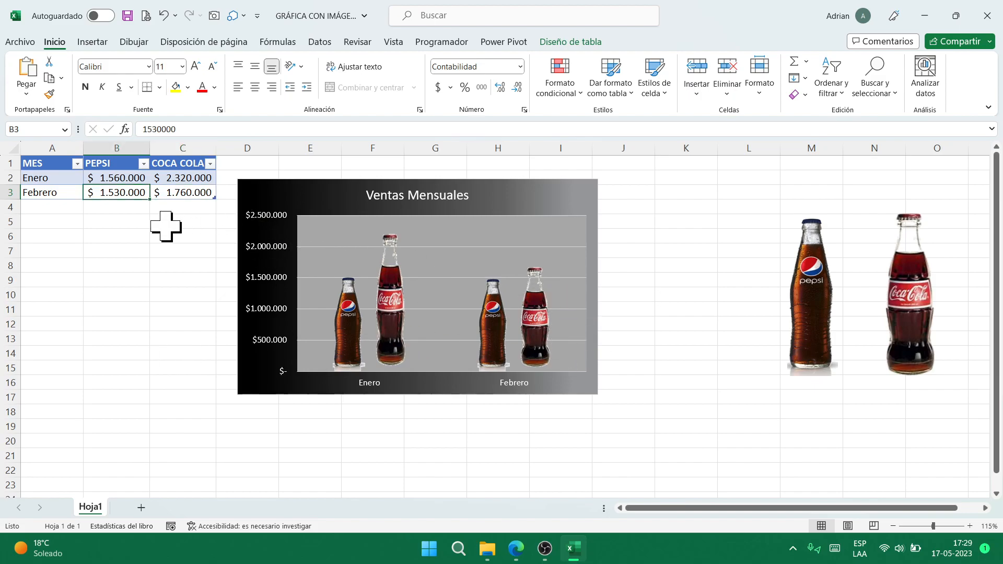
pyautogui.press('F2')
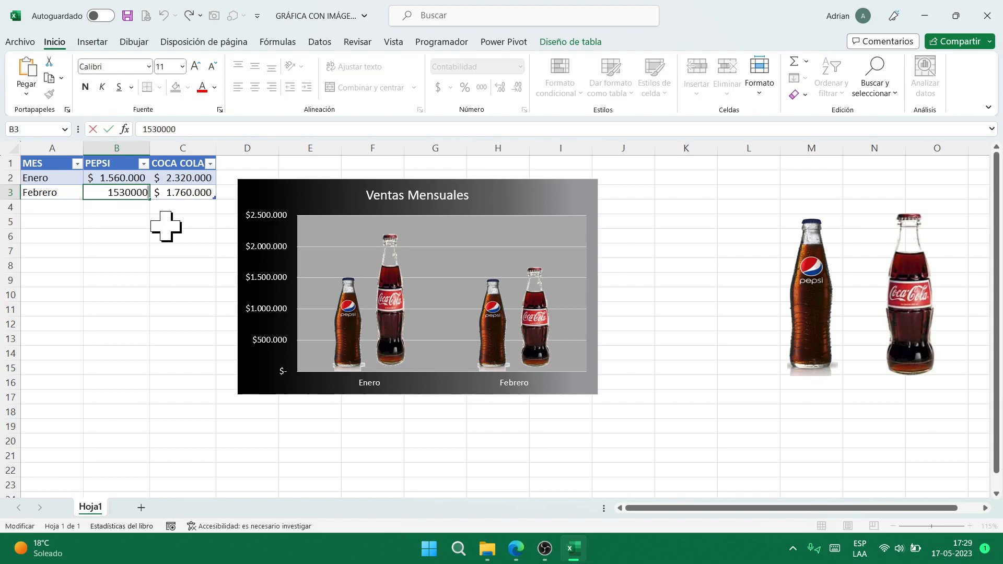
pyautogui.press('Home')
pyautogui.press('Delete')
pyautogui.write('2')
pyautogui.press('Return')
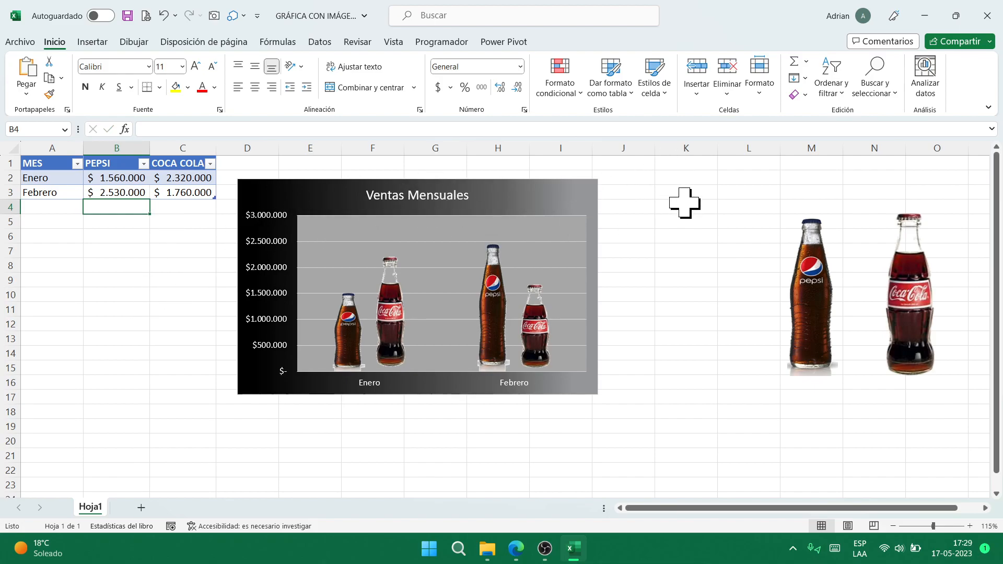
pyautogui.hotkey('ctrl', 's')
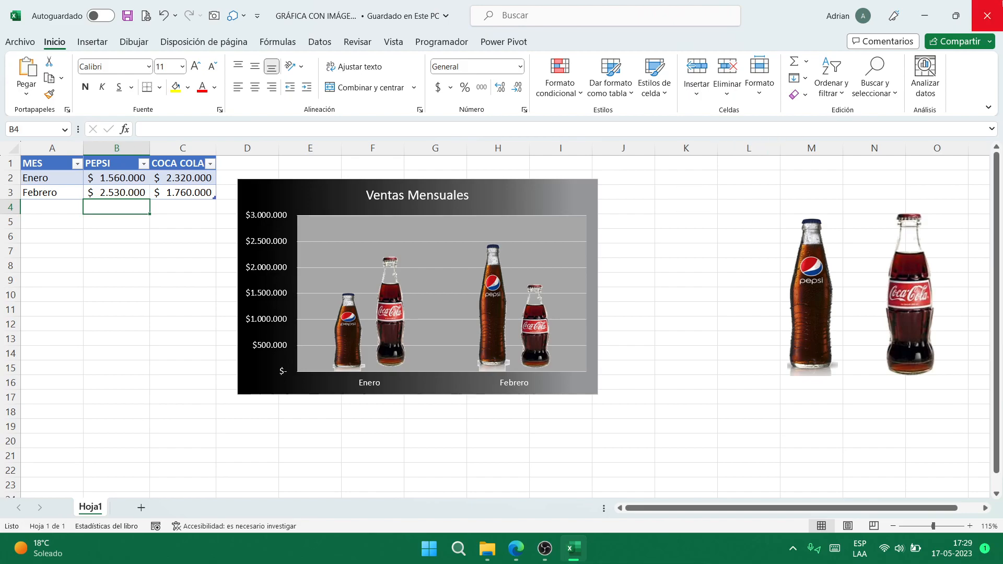
# - Close the images chart workbook, open GRÁFICA DE BOTELLAS, and select the COCA COLA sales value
pyautogui.click(987, 15)
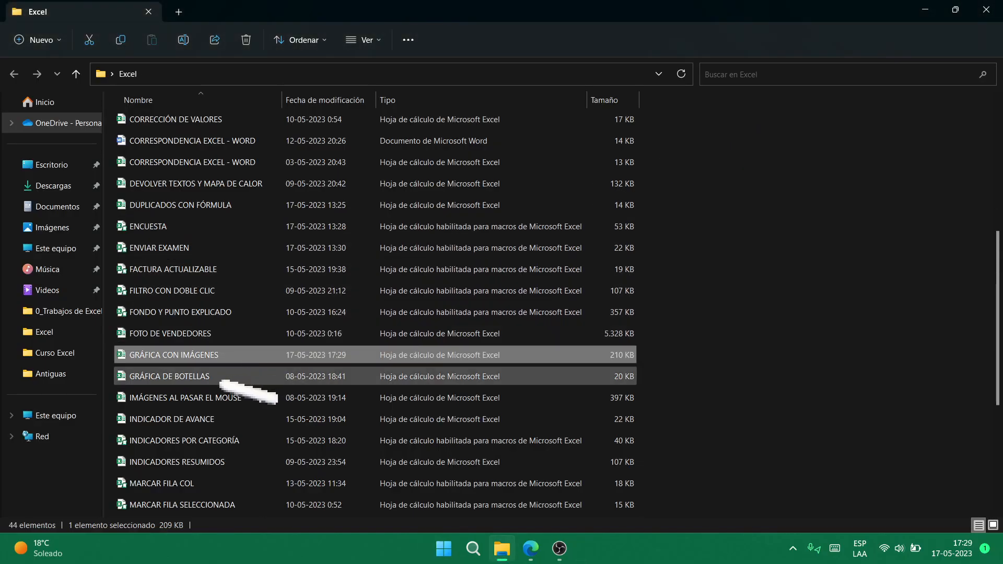
pyautogui.click(365, 380)
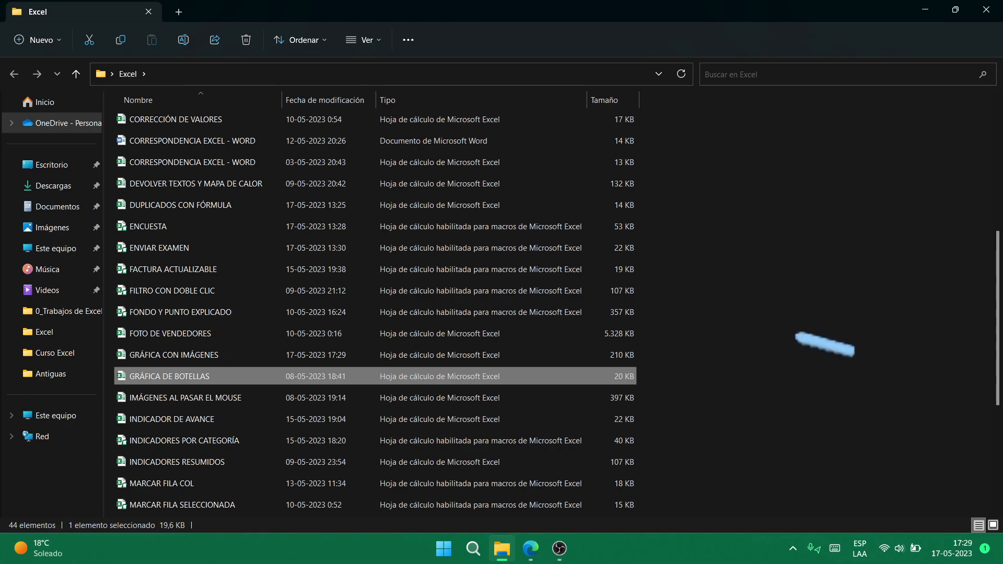
pyautogui.press('Return')
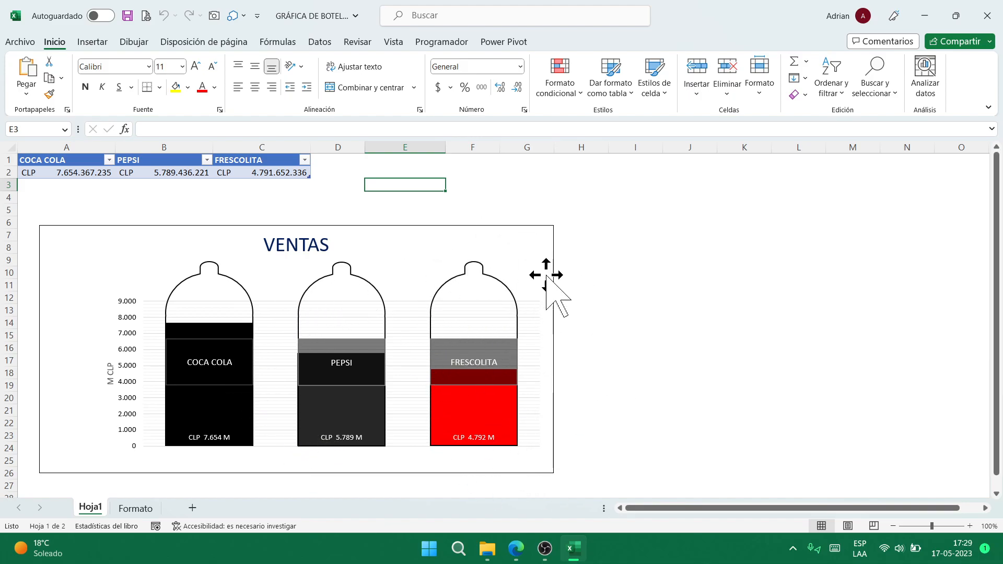
pyautogui.click(83, 175)
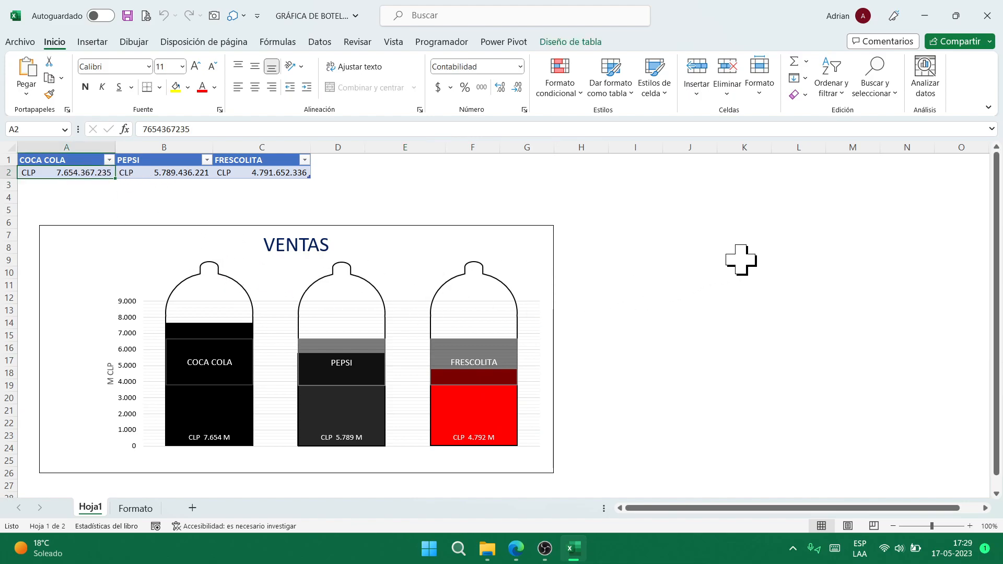
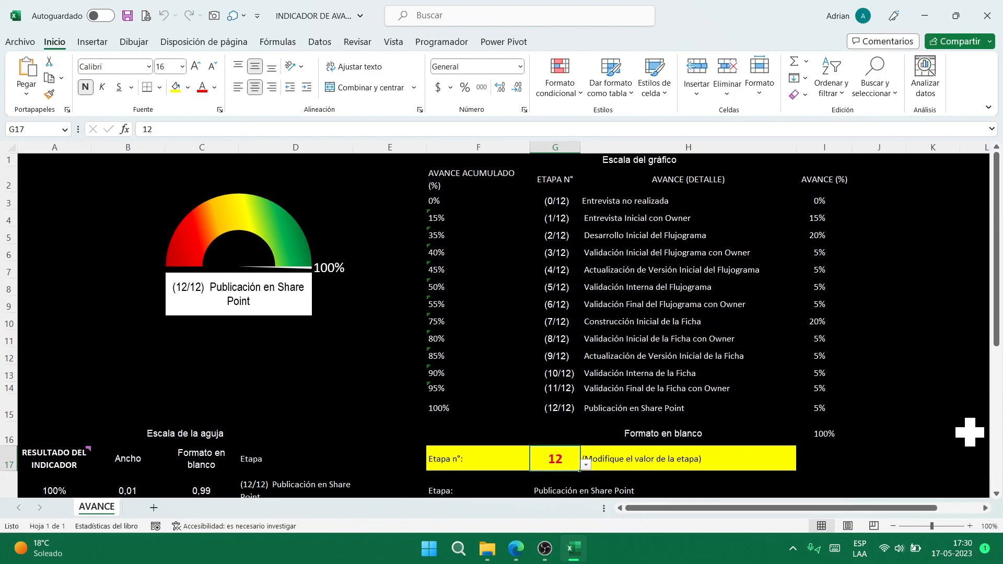
# - Pick stage 10, then stage 6 in G17, so the gauge reads 55% for Validación Final del Flujograma con Owner
pyautogui.hotkey('alt', 'Down')
pyautogui.press('Up')
pyautogui.press('Up')
pyautogui.press('Return')
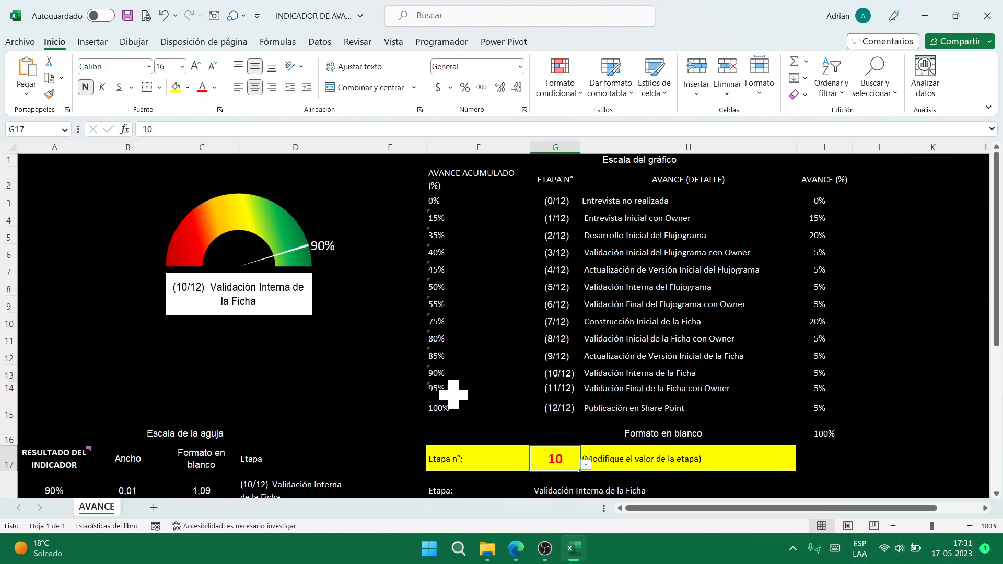
pyautogui.hotkey('alt', 'Down')
pyautogui.press('Up')
pyautogui.press('Up')
pyautogui.press('Up')
pyautogui.press('Up')
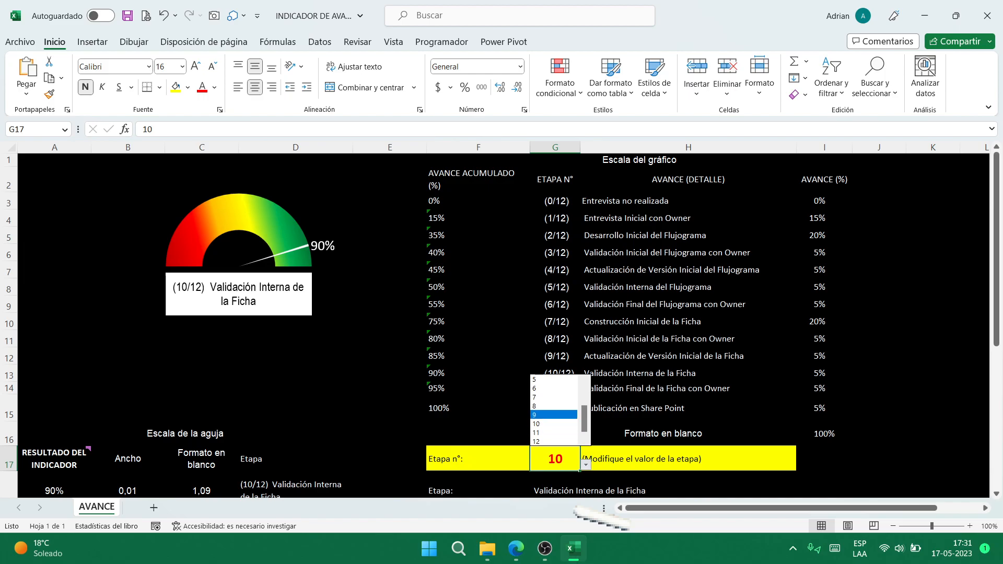
pyautogui.press('Return')
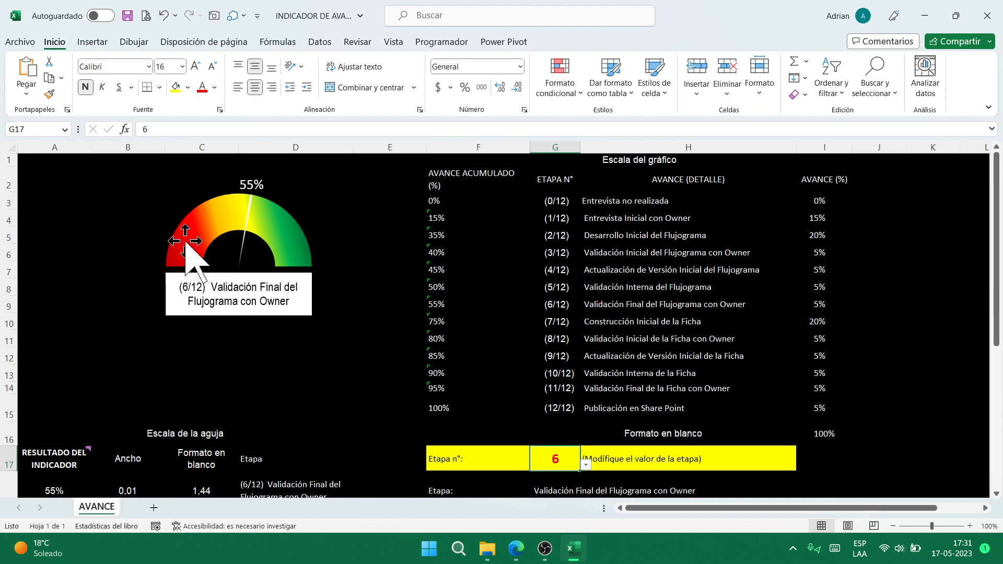
pyautogui.moveTo(273, 220)
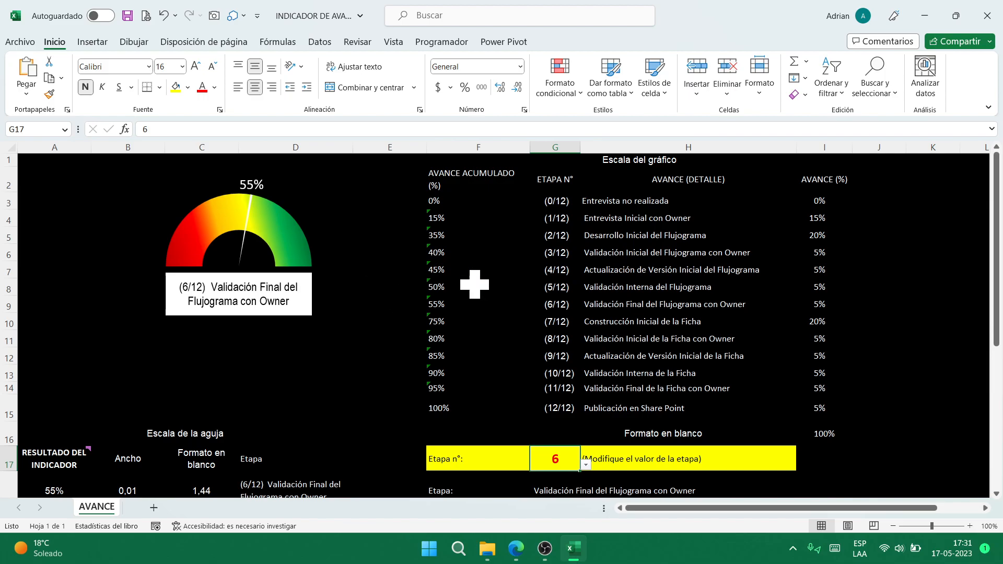
pyautogui.scroll(-3, 661, 362)
pyautogui.scroll(3, 661, 361)
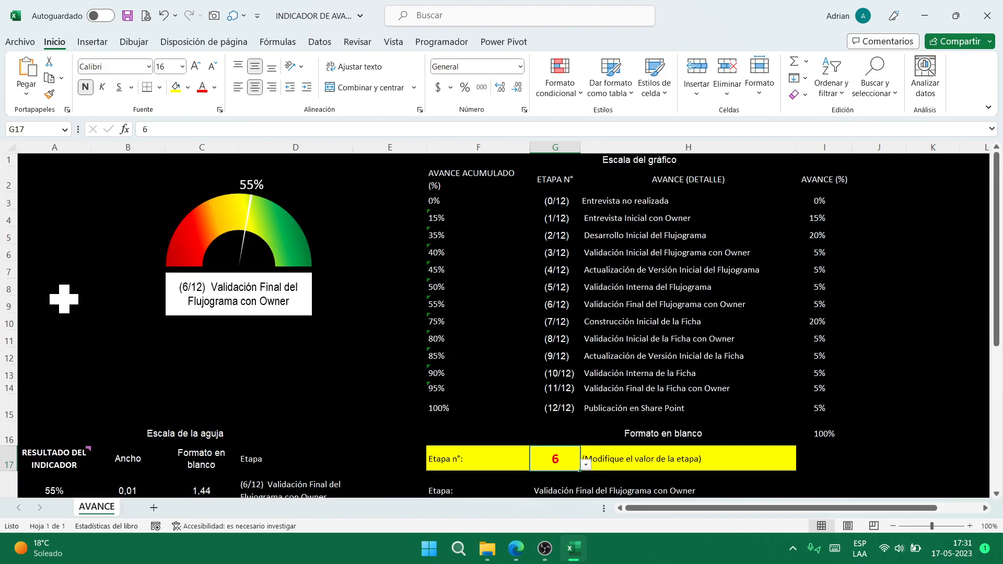
# - Open the gauge chart's Seleccionar datos dialog and close it unchanged
pyautogui.click(291, 229)
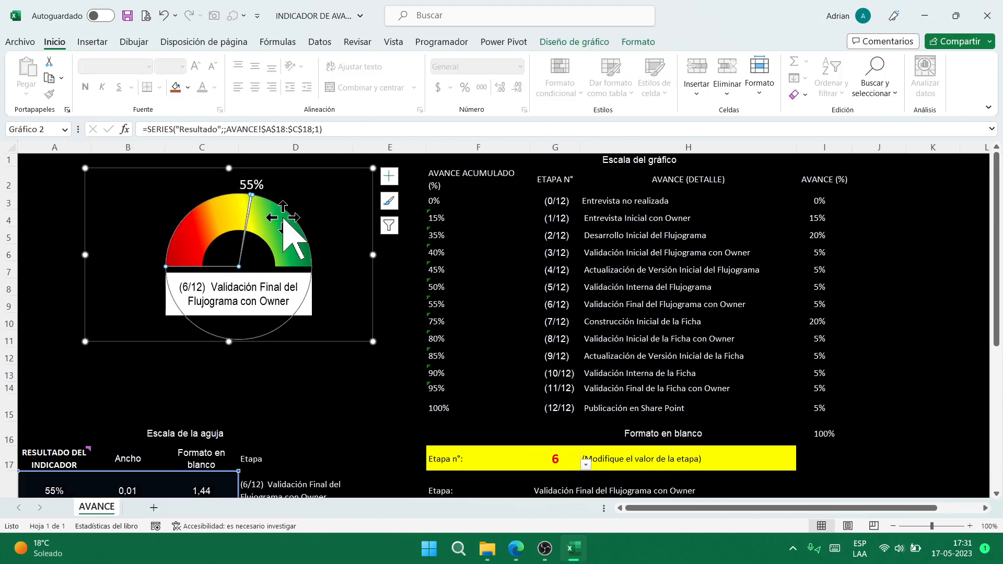
pyautogui.click(324, 168)
pyautogui.rightClick(320, 163)
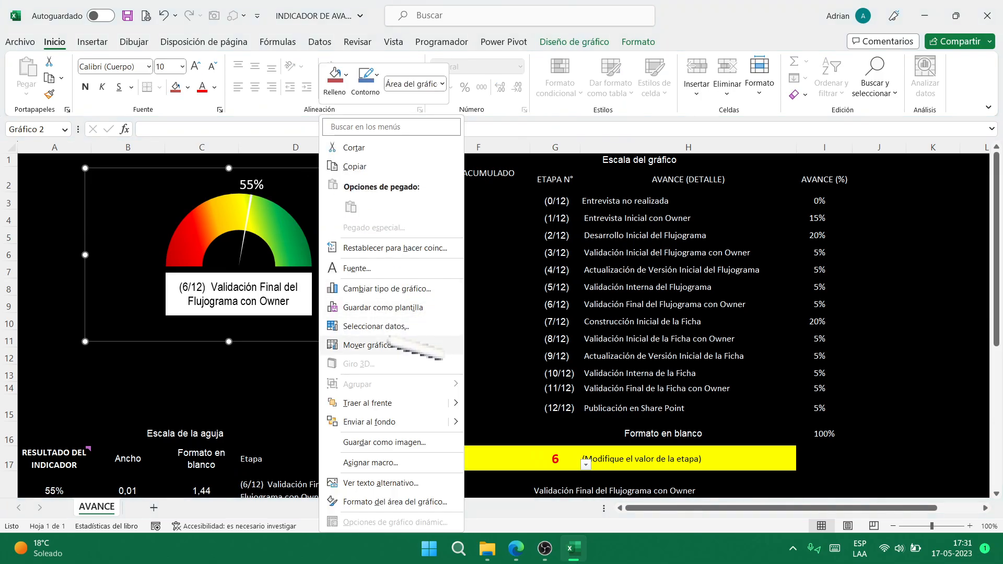
pyautogui.click(400, 327)
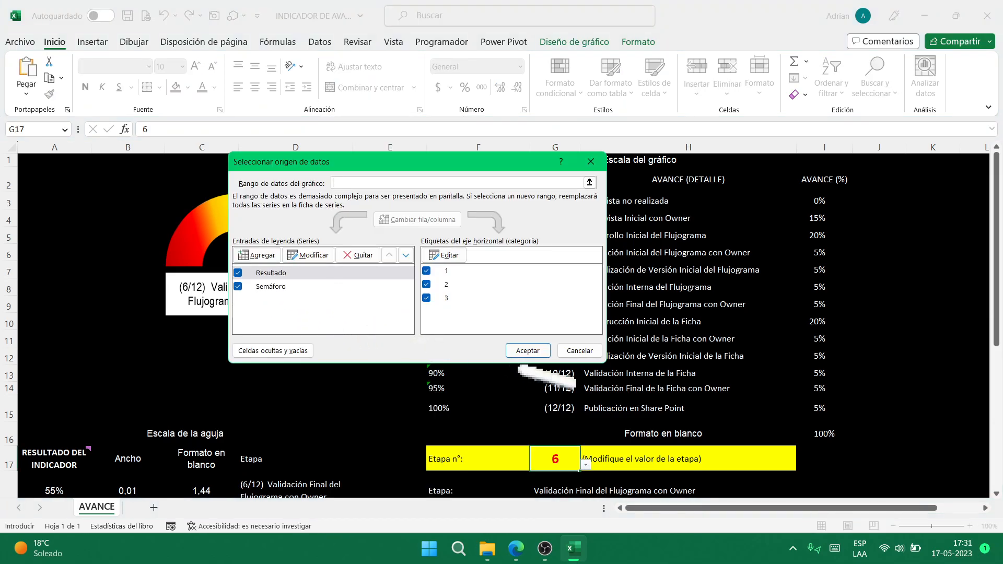
pyautogui.click(583, 355)
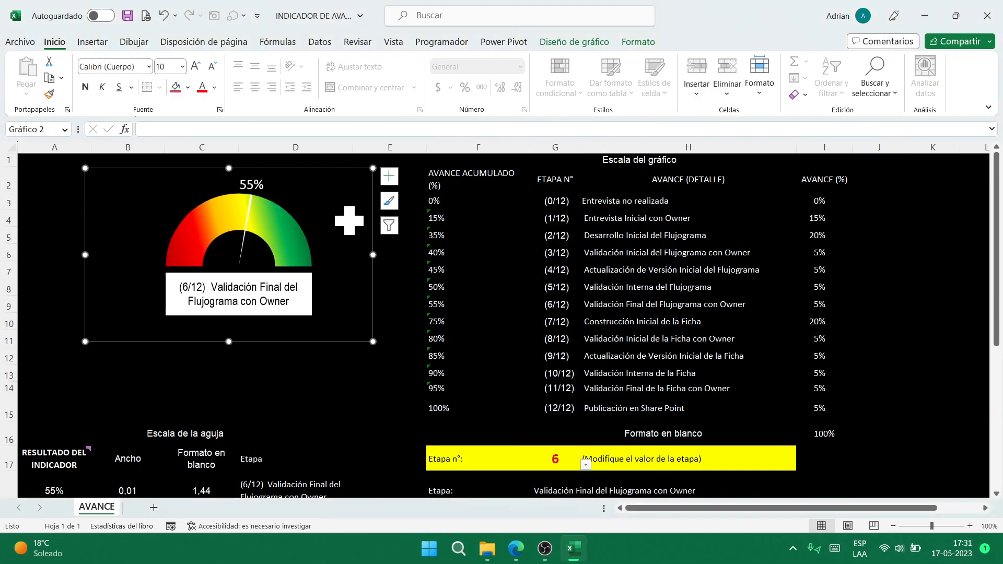
pyautogui.click(396, 284)
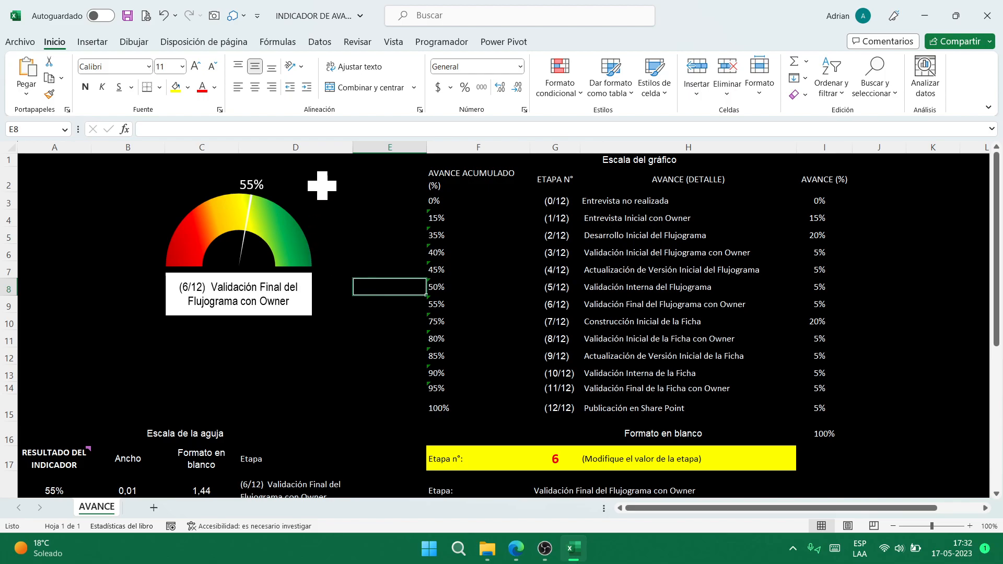
# - Uncheck the Resultado series in Seleccionar datos, leaving only the coloured arc, and close the workbook
pyautogui.click(319, 209)
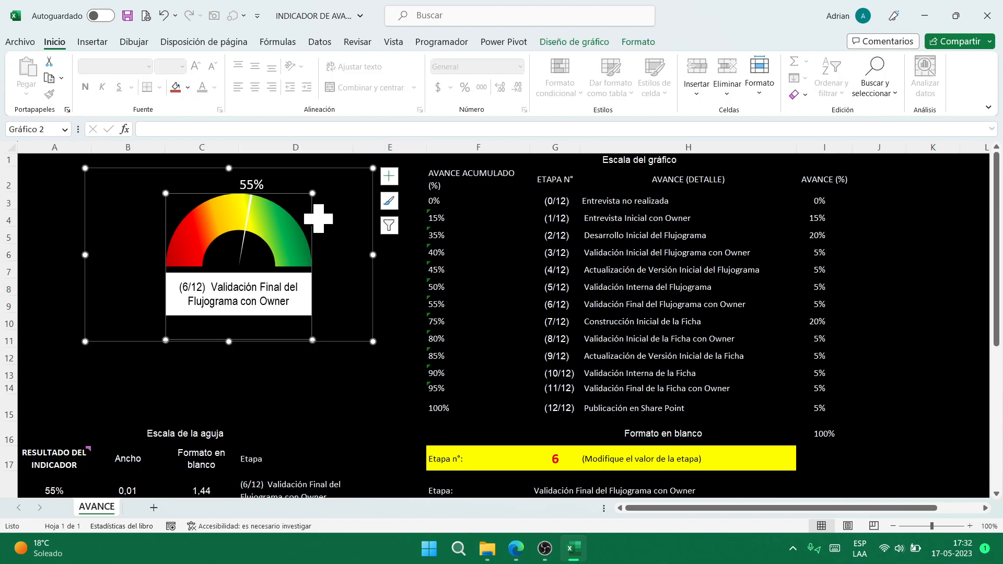
pyautogui.click(338, 174)
pyautogui.rightClick(338, 173)
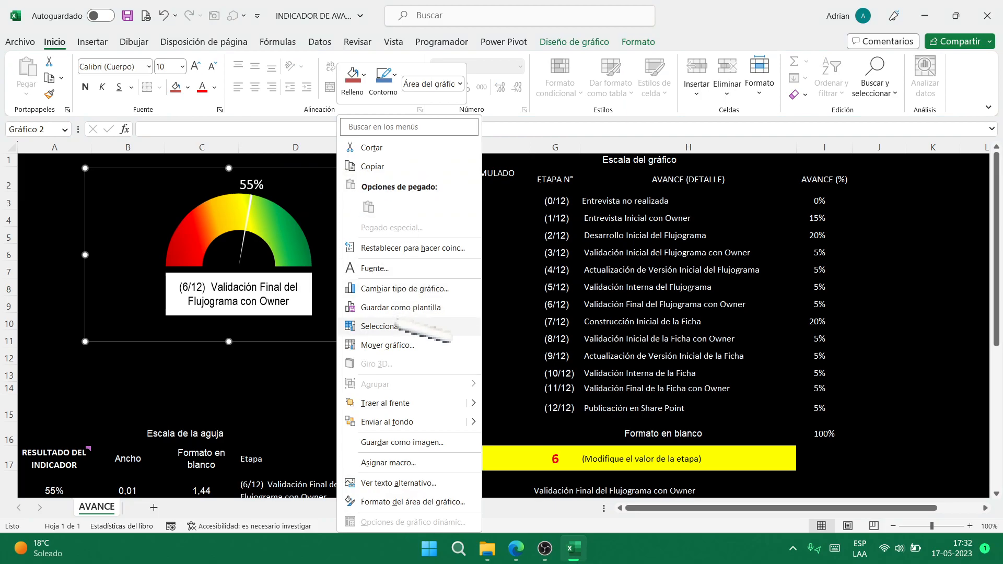
pyautogui.click(436, 327)
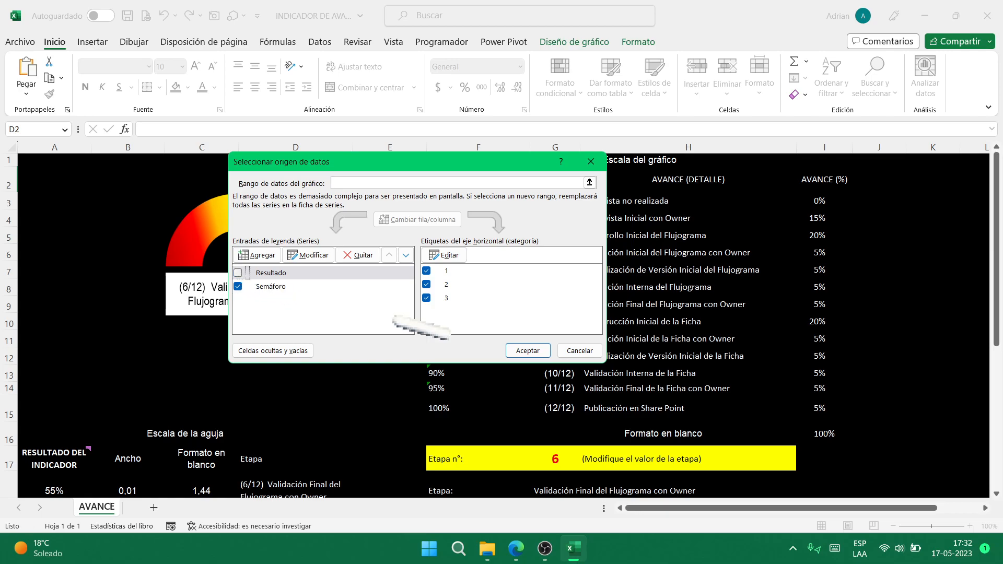
pyautogui.click(515, 351)
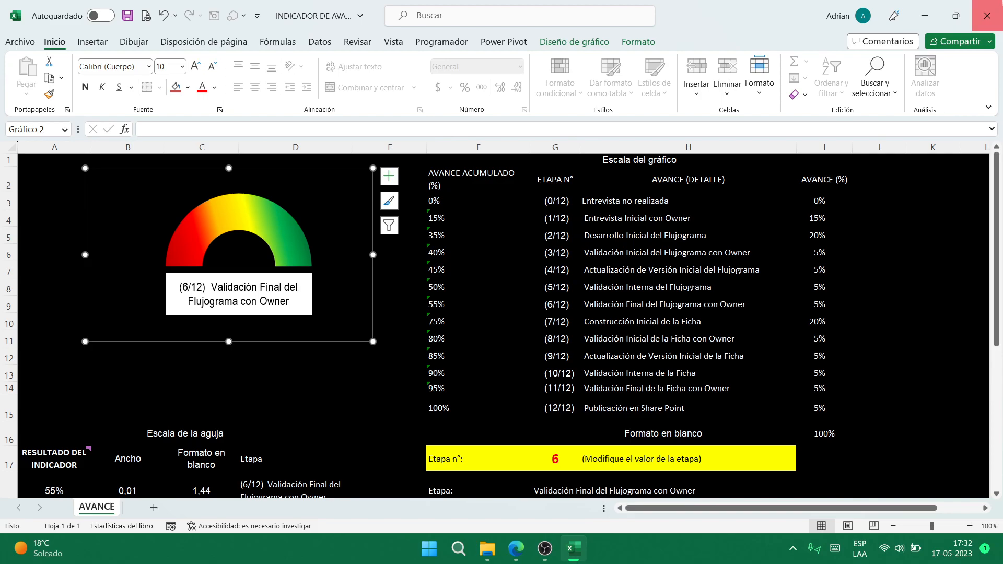
pyautogui.click(988, 16)
# - Discard changes to INDICADOR DE AVANCE and open the INDICADORES POR CATEGORÍA workbook
pyautogui.click(529, 295)
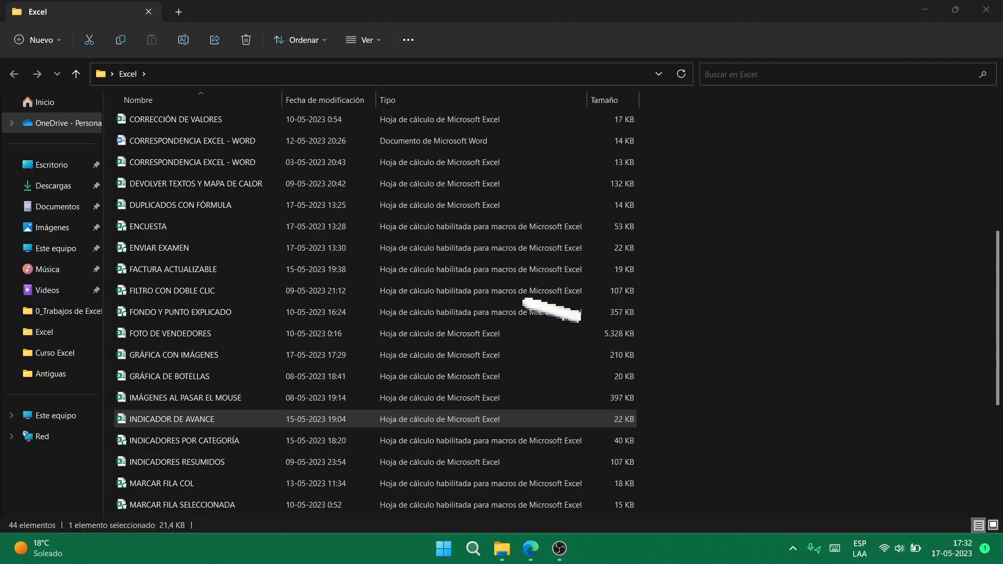
pyautogui.click(209, 445)
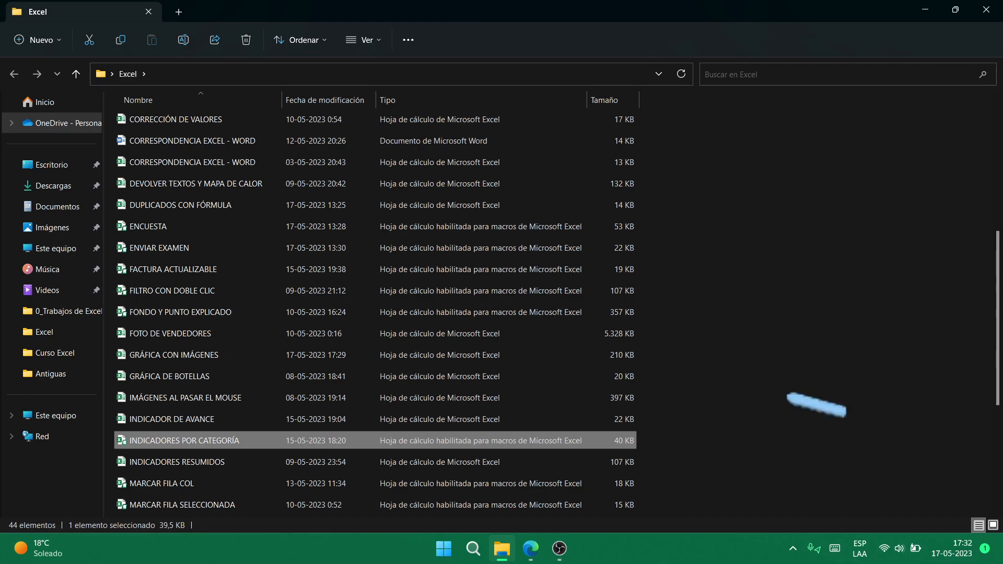
pyautogui.press('Return')
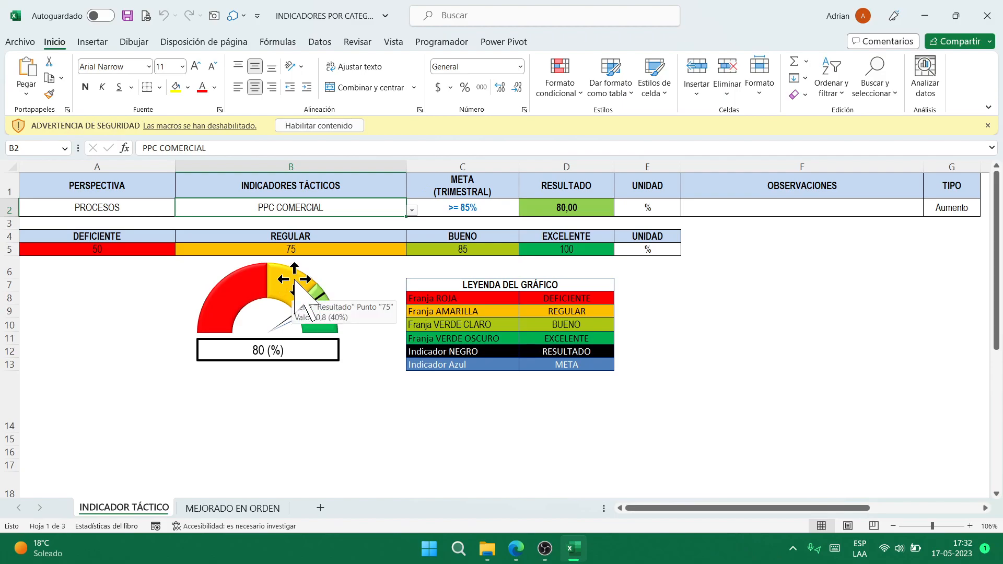
# - Enable the macros, set PERSPECTIVA in A2 to FINANCIERA and pick ROS in B2
pyautogui.click(349, 127)
pyautogui.click(135, 194)
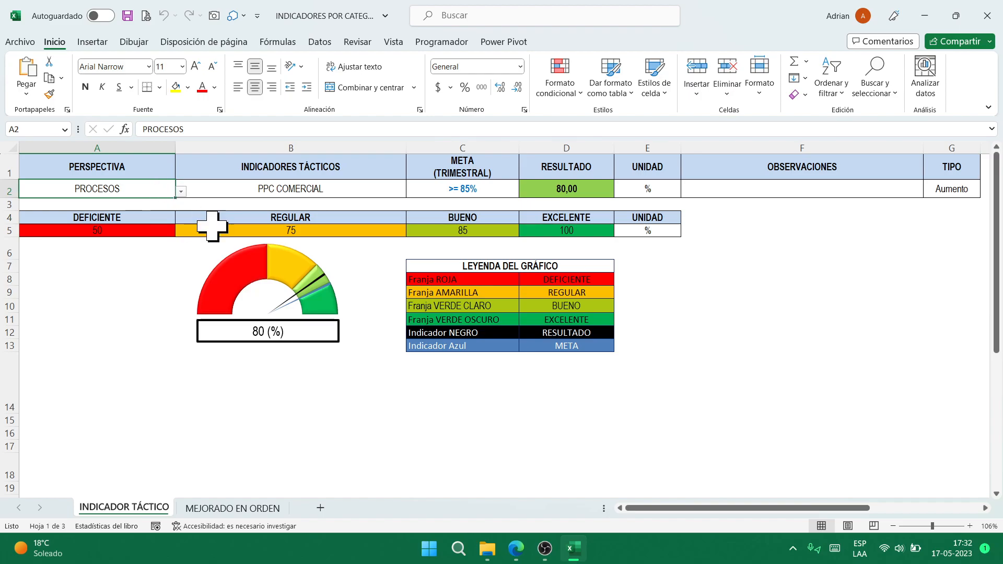
pyautogui.hotkey('alt', 'Down')
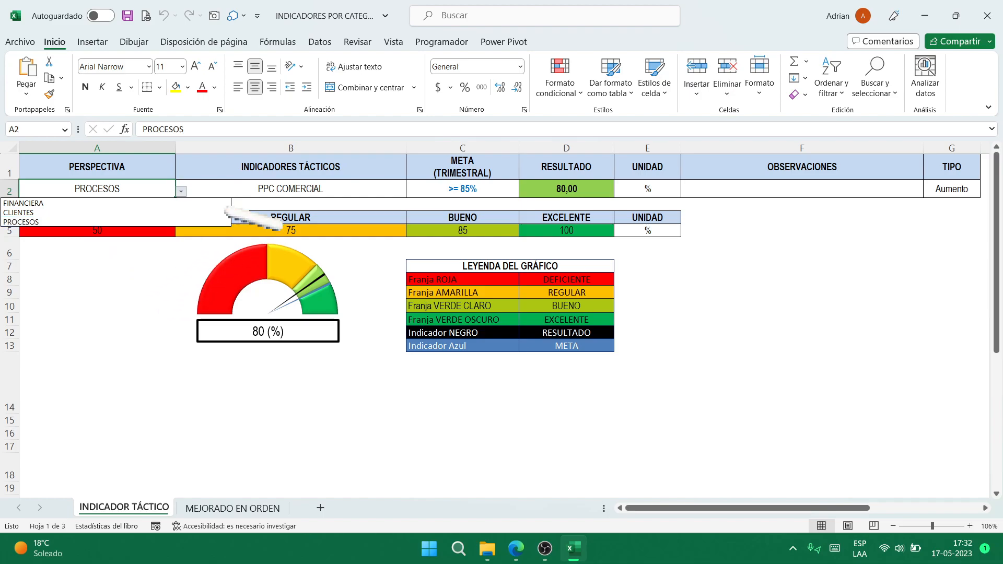
pyautogui.click(299, 200)
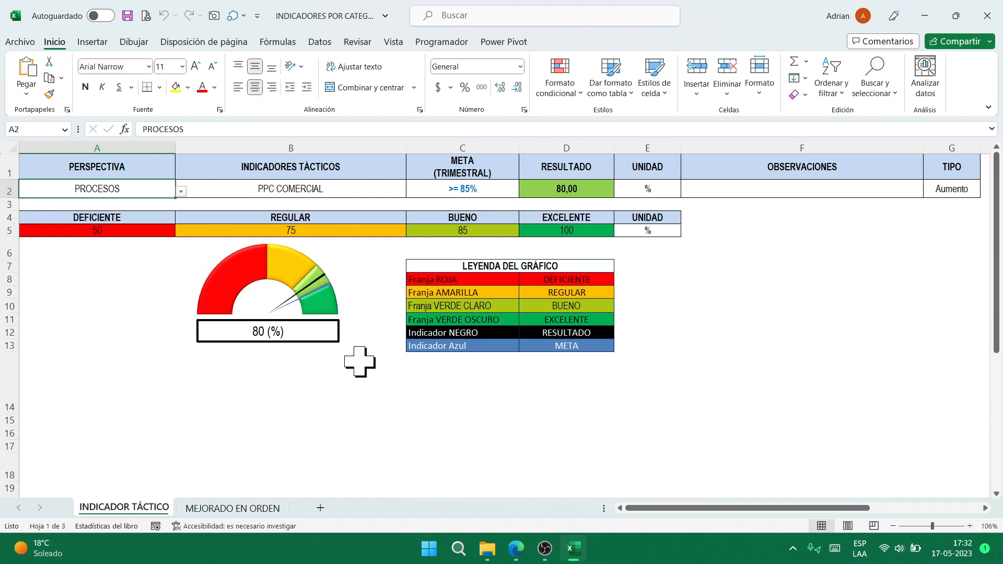
pyautogui.hotkey('alt', 'Down')
pyautogui.press('Up')
pyautogui.press('Up')
pyautogui.press('Return')
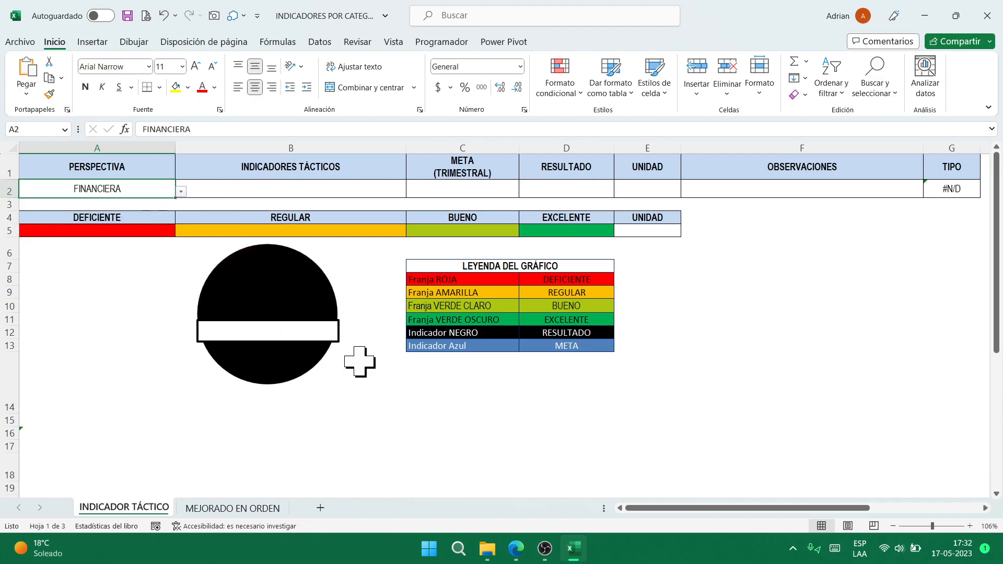
pyautogui.press('Right')
pyautogui.hotkey('alt', 'Down')
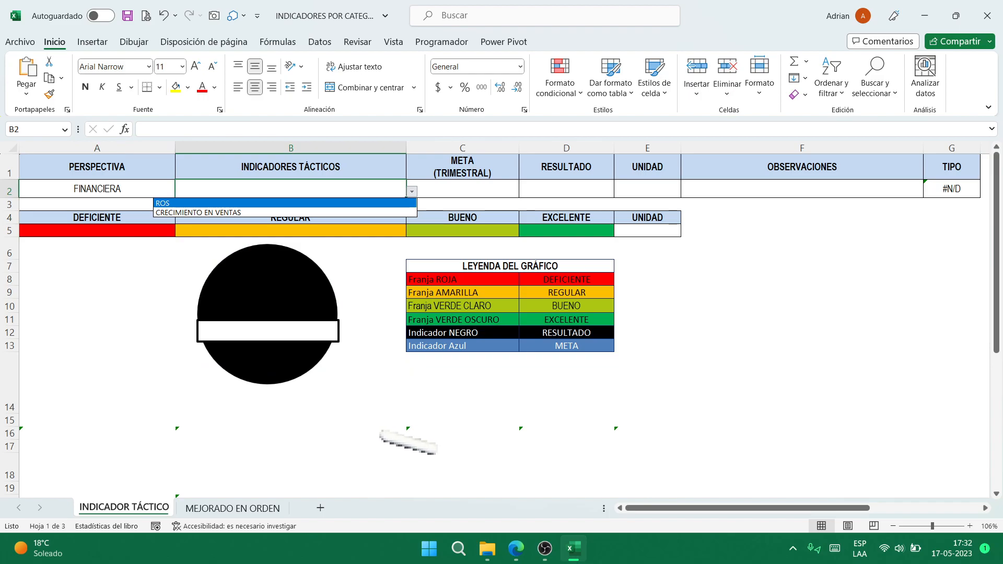
pyautogui.press('Return')
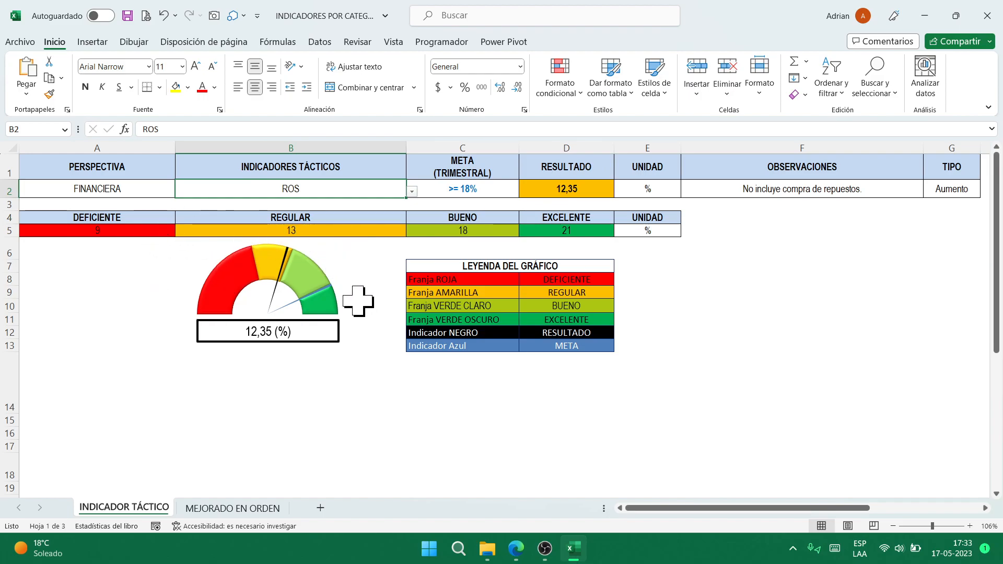
# - Enter 15 as the RESULTADO in D2, then undo to restore its formula
pyautogui.click(584, 192)
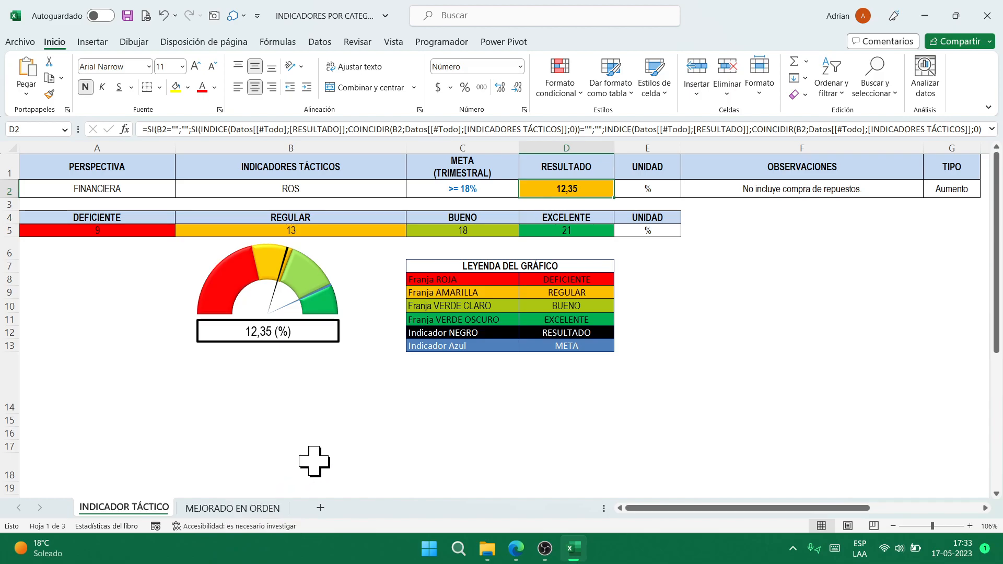
pyautogui.write('15')
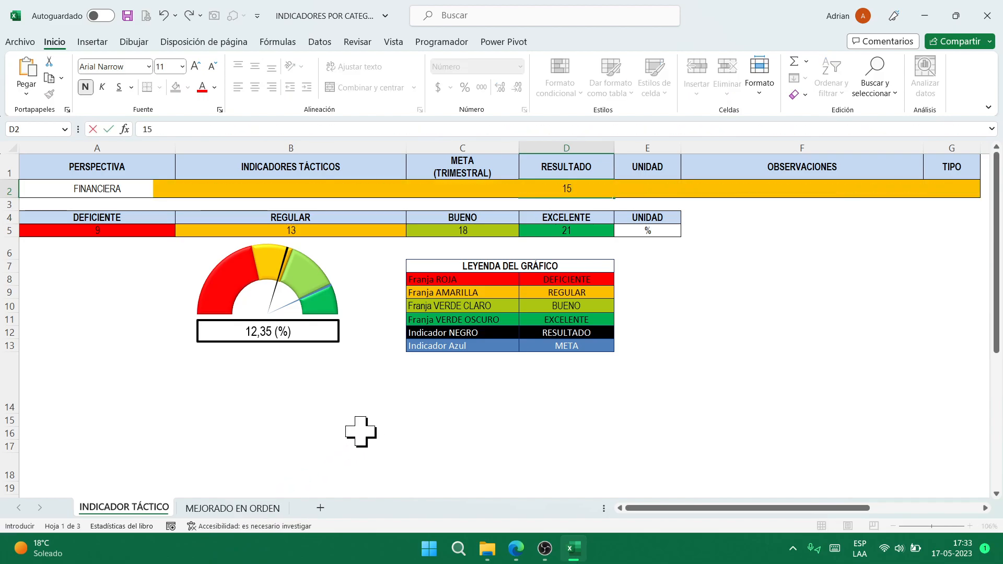
pyautogui.hotkey('ctrl', 'Return')
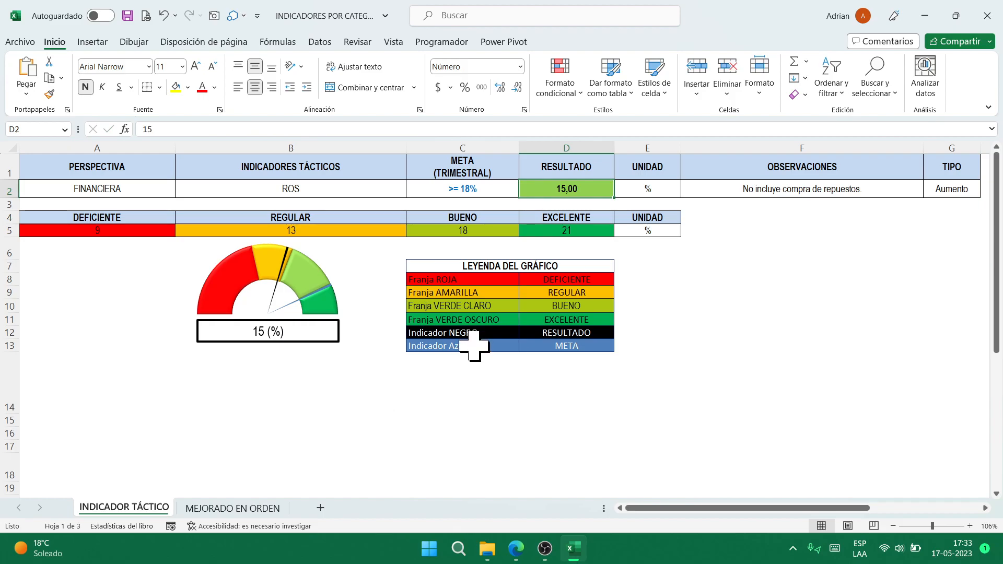
pyautogui.hotkey('ctrl', 'z')
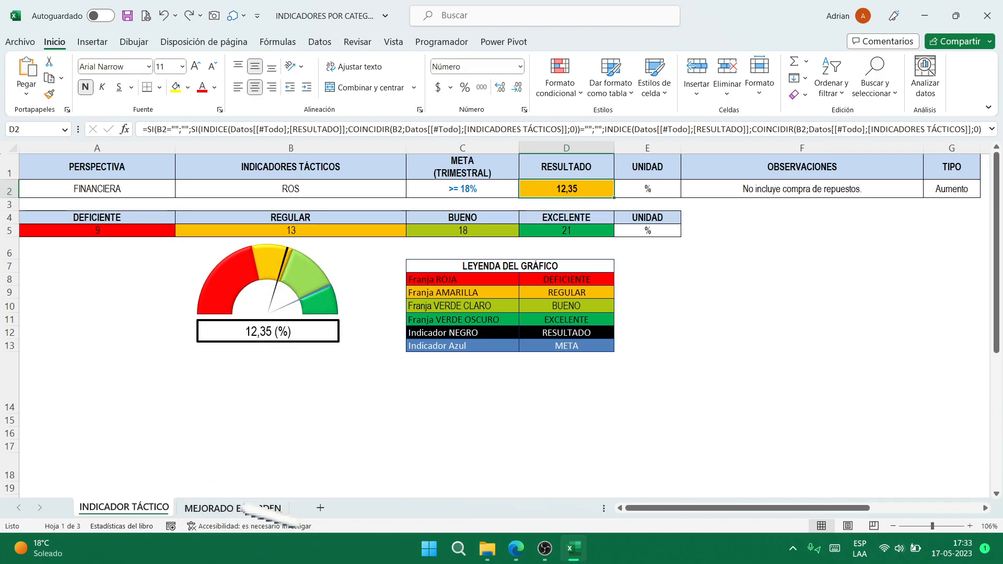
# - On MEJORADO EN ORDEN, set the ROS result in G2 to 15 and check the indicator sheet
pyautogui.click(252, 509)
pyautogui.scroll(7, 437, 331)
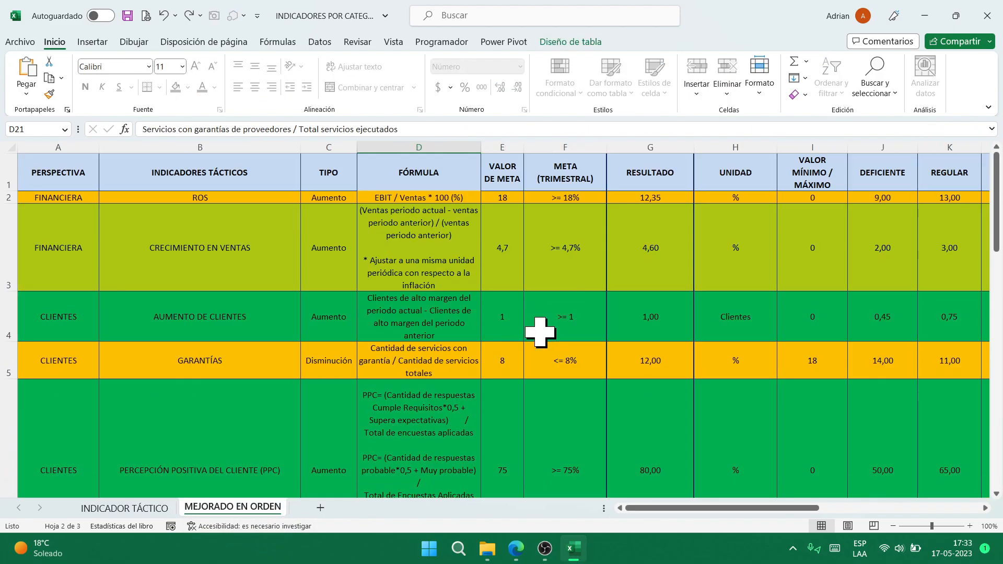
pyautogui.click(672, 199)
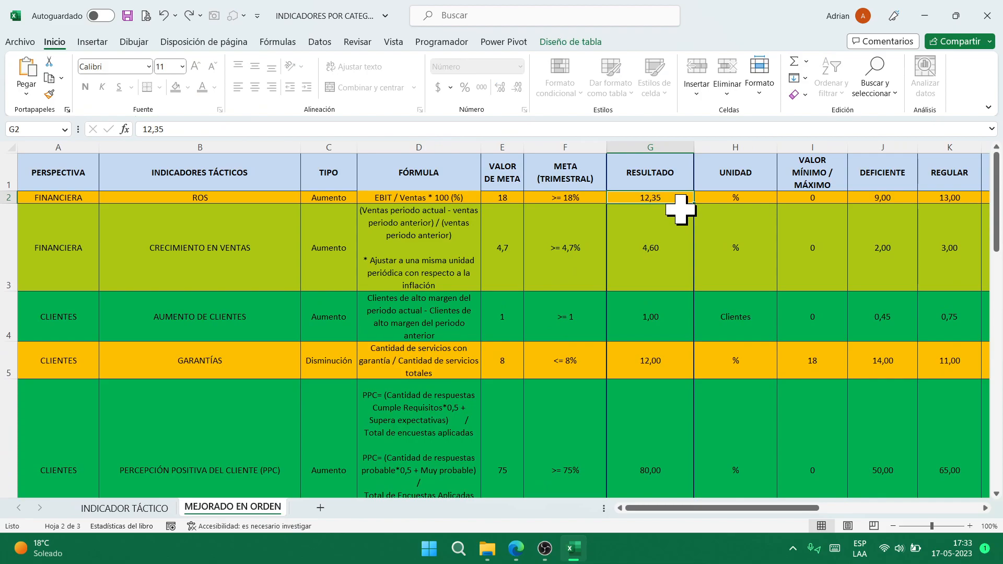
pyautogui.write('15')
pyautogui.hotkey('ctrl', 'Return')
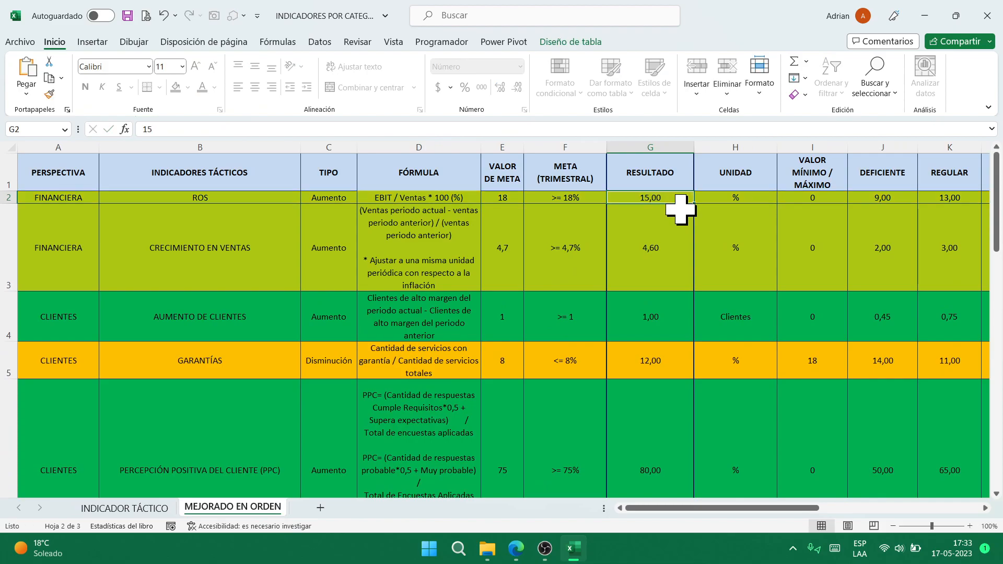
pyautogui.hotkey('ctrl', 'pageup')
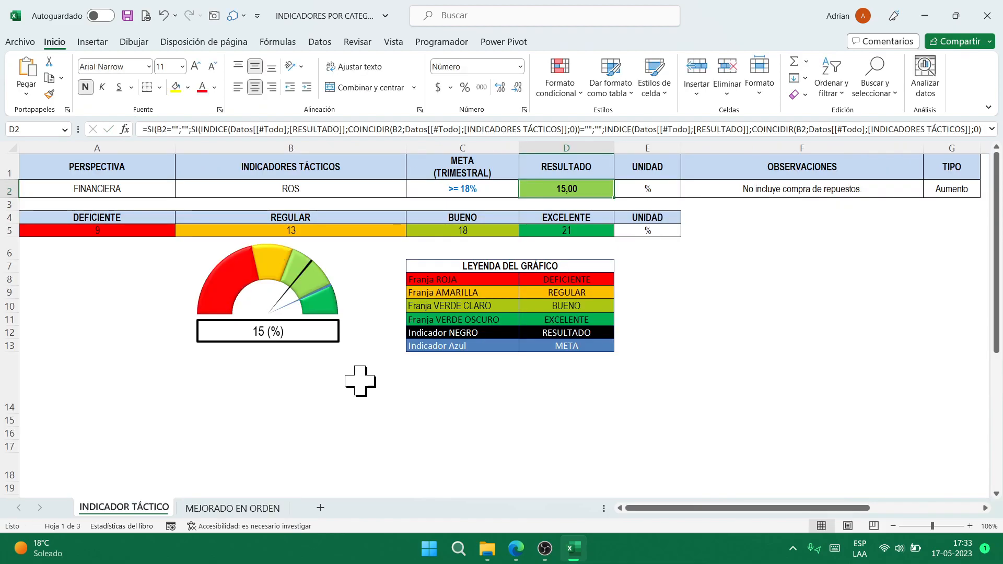
pyautogui.hotkey('ctrl', 'pagedown')
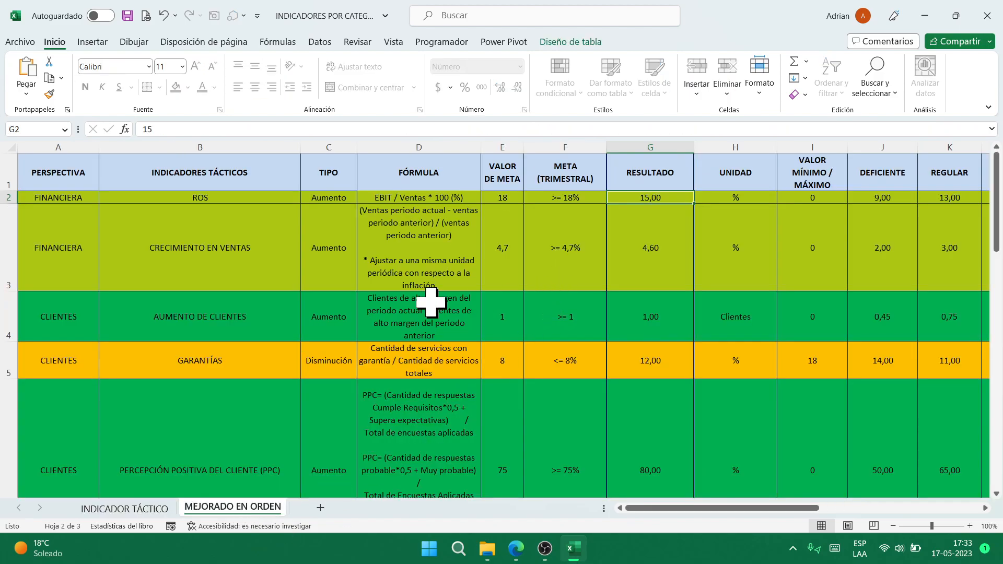
pyautogui.scroll(-5, 350, 298)
pyautogui.scroll(-4, 349, 298)
pyautogui.scroll(4, 349, 298)
pyautogui.scroll(5, 349, 298)
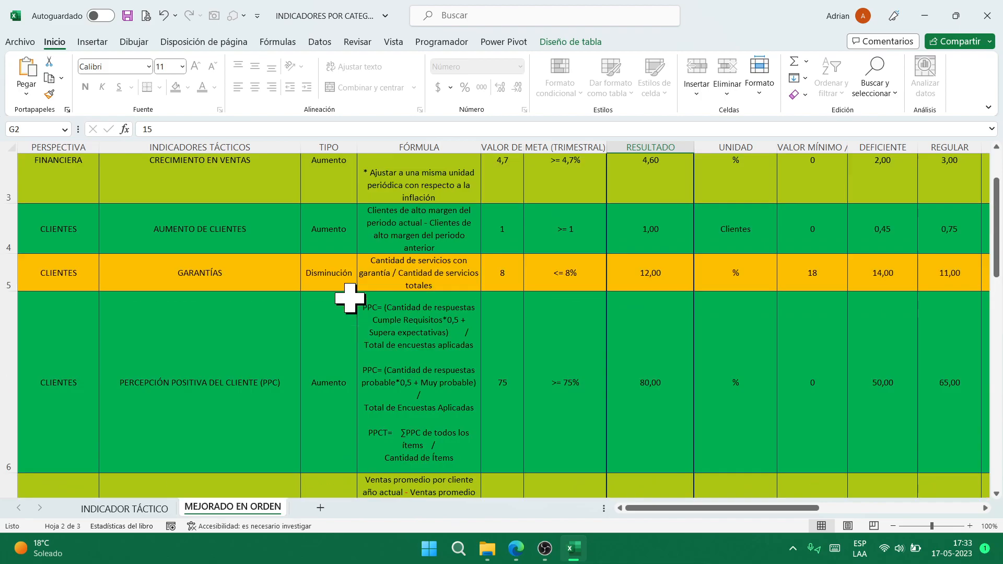
# - Unprotect the MEJORADO EN ORDEN sheet after the filter attempt hits its protection warning
pyautogui.click(77, 170)
pyautogui.click(77, 170)
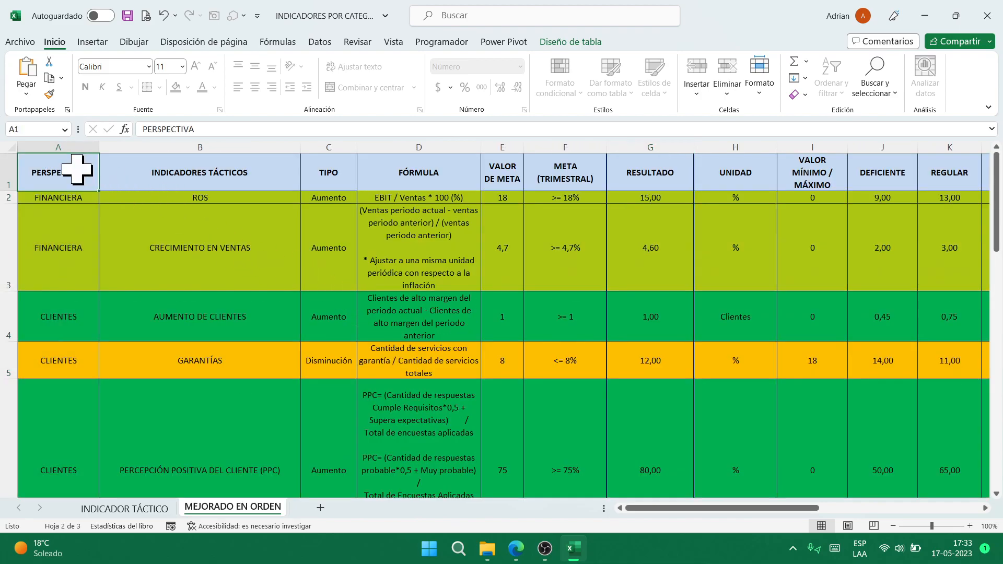
pyautogui.hotkey('ctrl', 'shift', 'l')
pyautogui.press('Return')
pyautogui.click(357, 42)
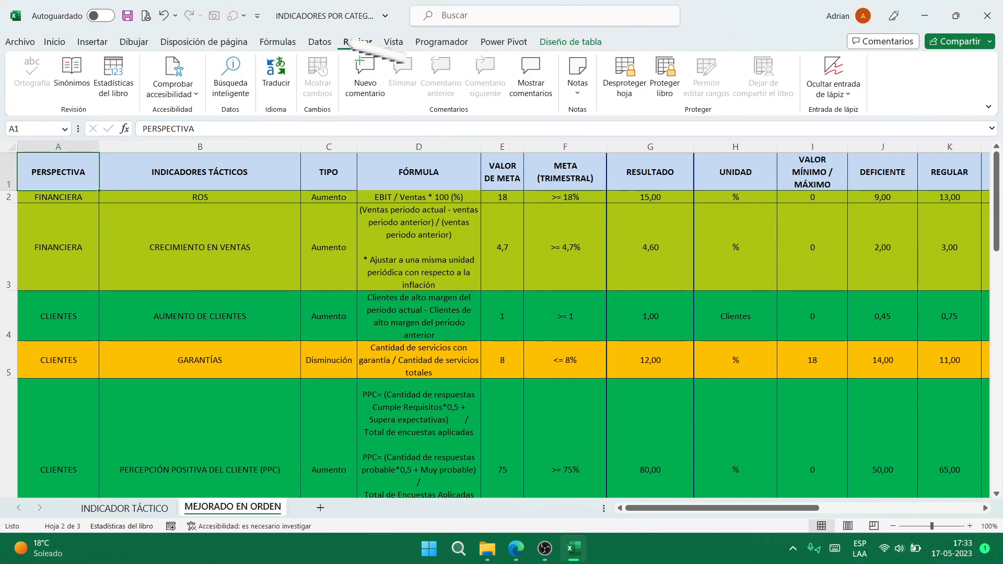
pyautogui.click(625, 76)
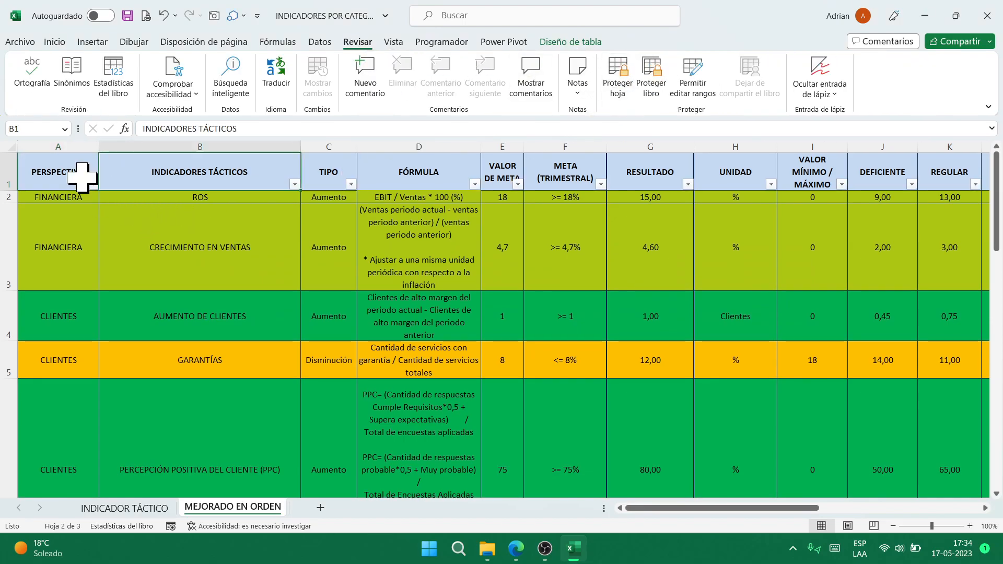
# - Filter the PERSPECTIVA column to red-coloured rows only, then return to INDICADOR TÁCTICO
pyautogui.click(92, 184)
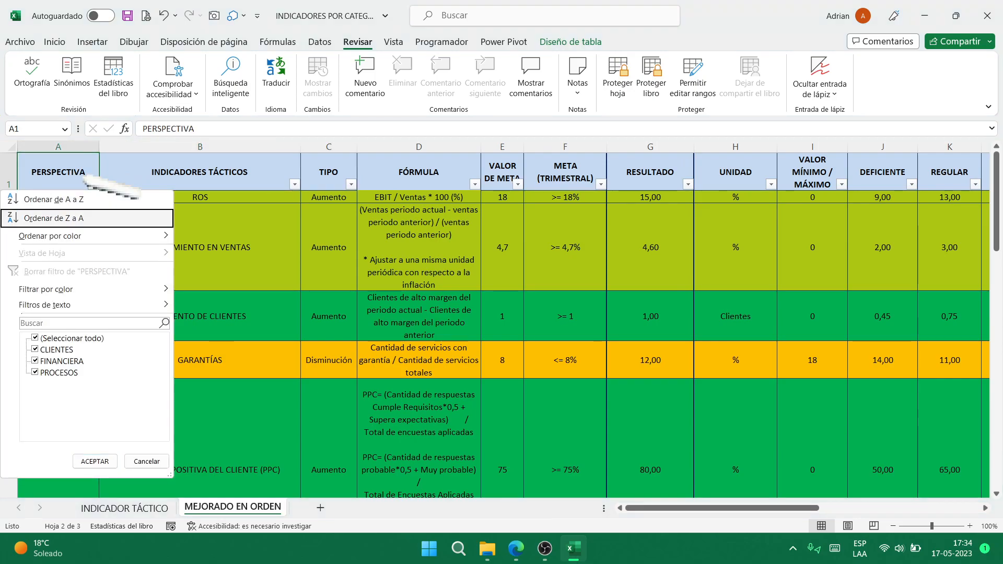
pyautogui.moveTo(47, 289)
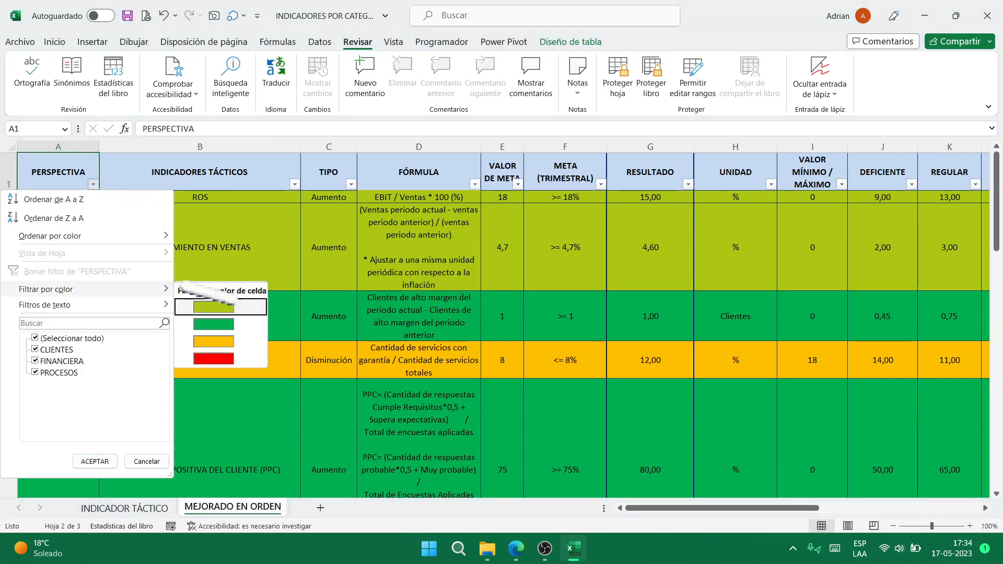
pyautogui.click(213, 359)
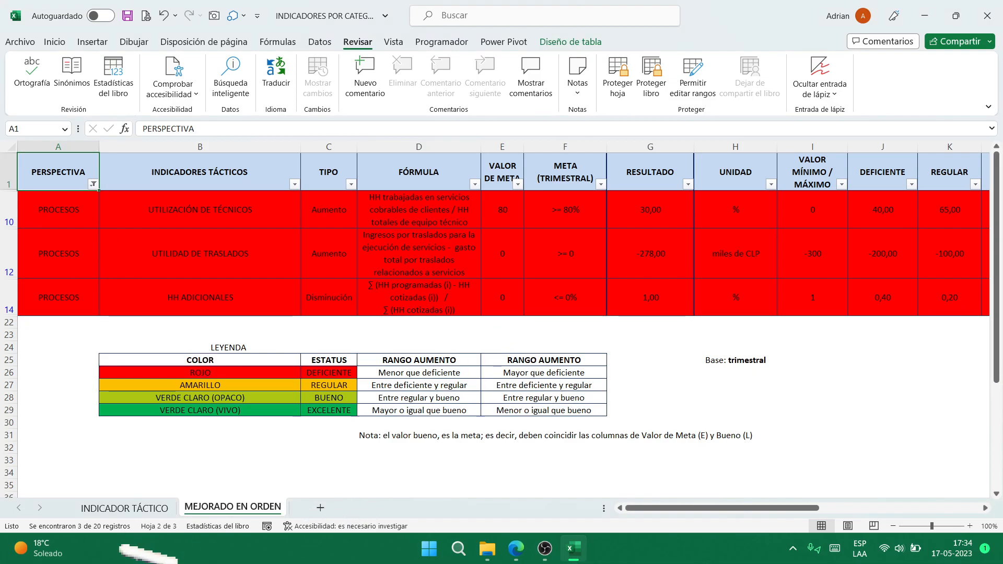
pyautogui.click(125, 507)
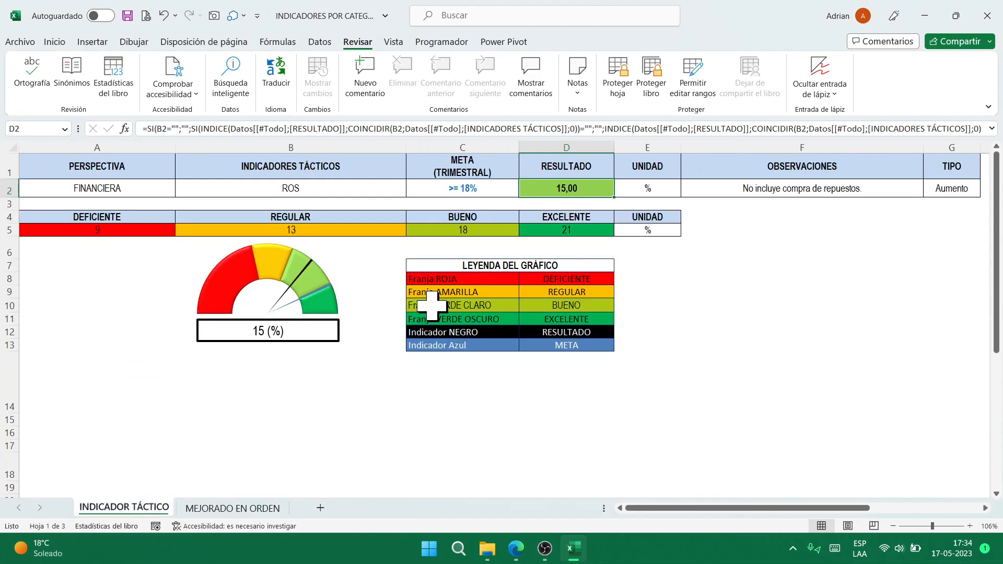
# - Cancel closing the workbook and look through B2's tactical indicator list
pyautogui.click(989, 14)
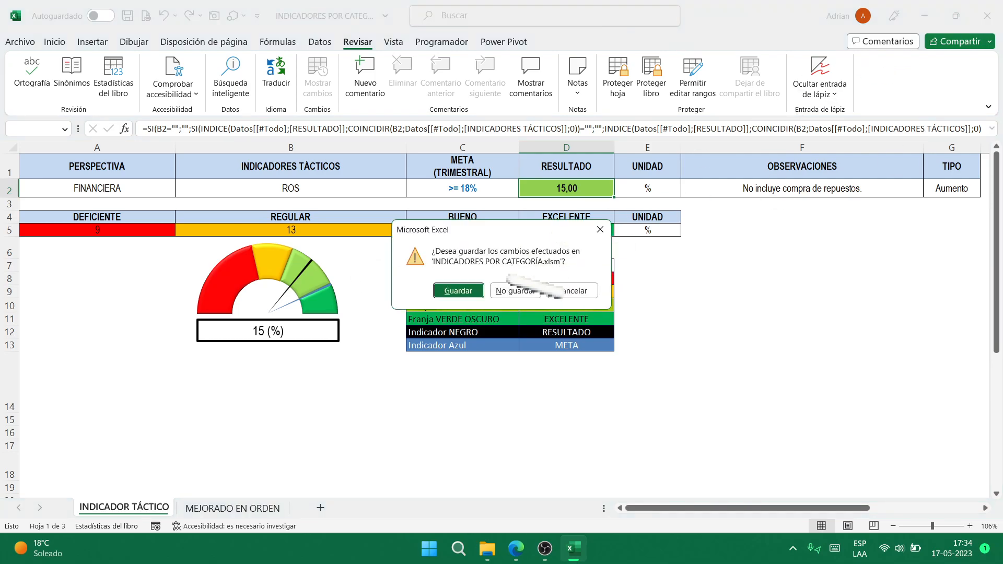
pyautogui.click(572, 291)
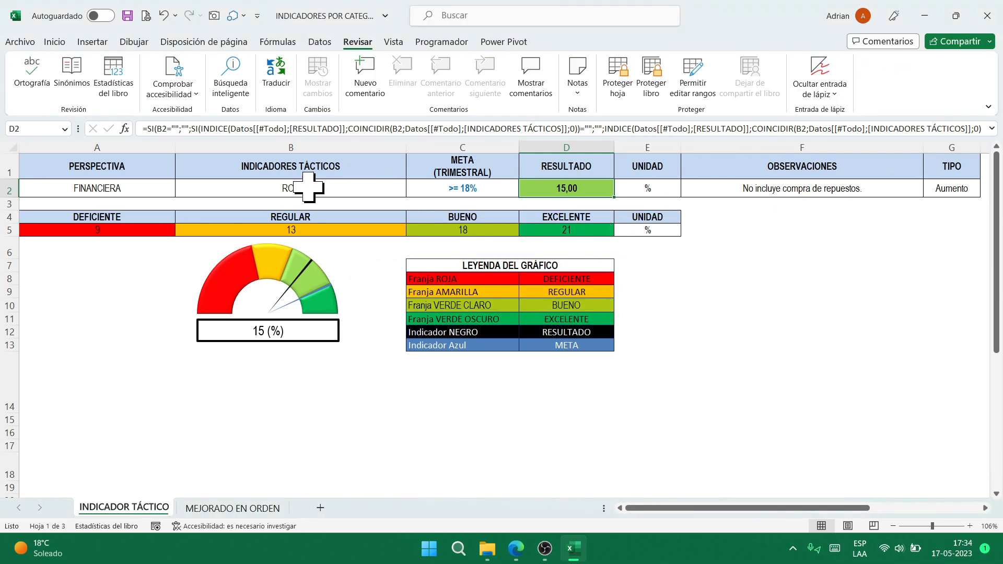
pyautogui.click(308, 187)
pyautogui.click(123, 193)
pyautogui.press('Right')
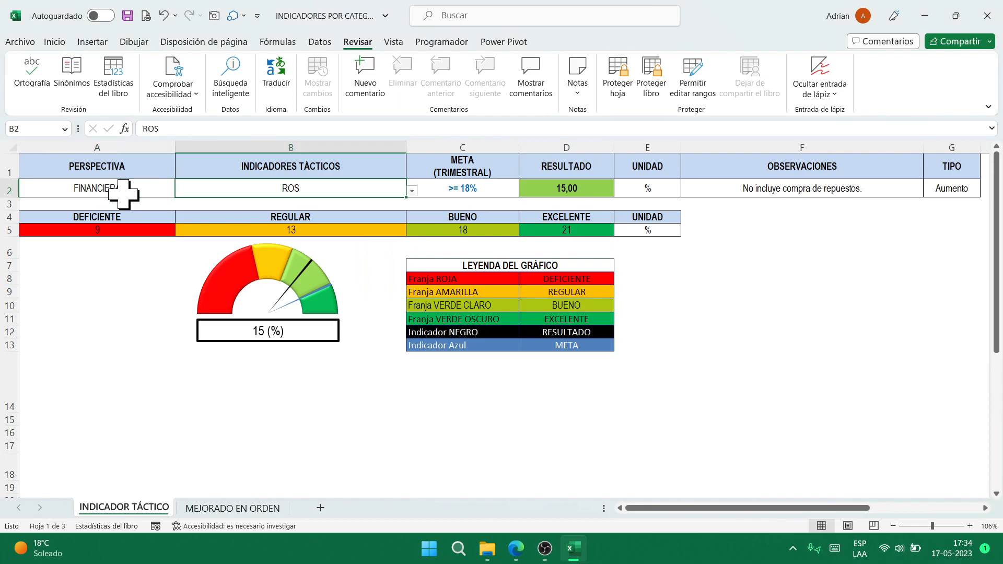
pyautogui.hotkey('alt', 'Down')
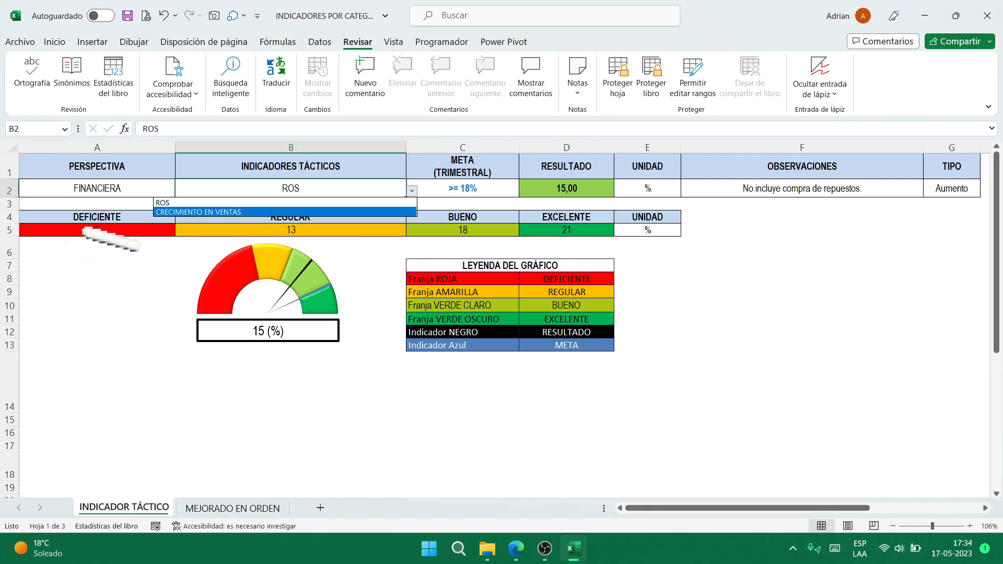
pyautogui.click(100, 187)
# - Set the A2 perspective to CLIENTES and view its indicator list
pyautogui.hotkey('alt', 'Down')
pyautogui.press('Down')
pyautogui.press('Return')
pyautogui.press('Right')
pyautogui.hotkey('alt', 'Down')
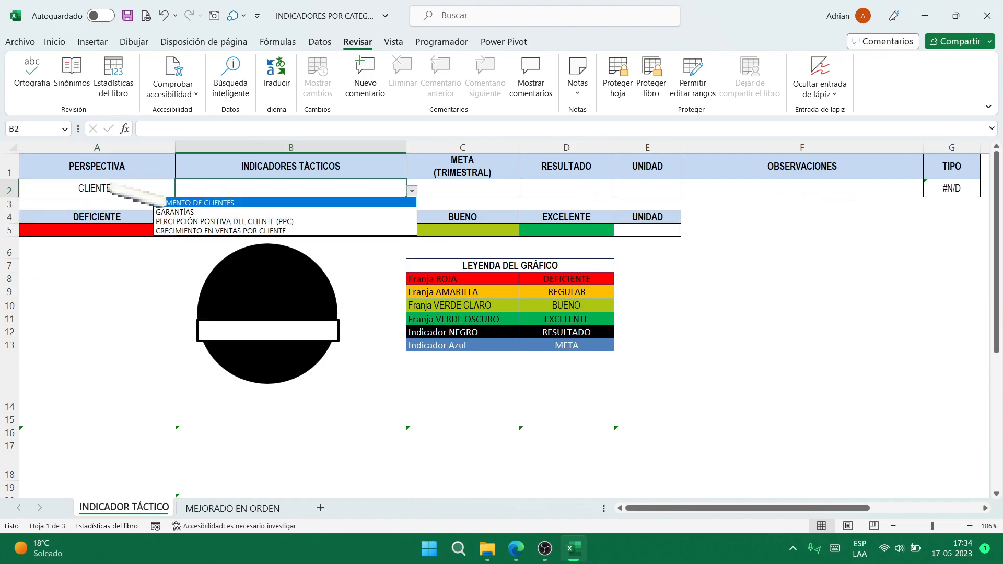
pyautogui.click(102, 188)
# - Set the perspective to PROCESOS, view its indicators, and close the workbook without saving
pyautogui.hotkey('alt', 'Down')
pyautogui.press('Down')
pyautogui.press('Return')
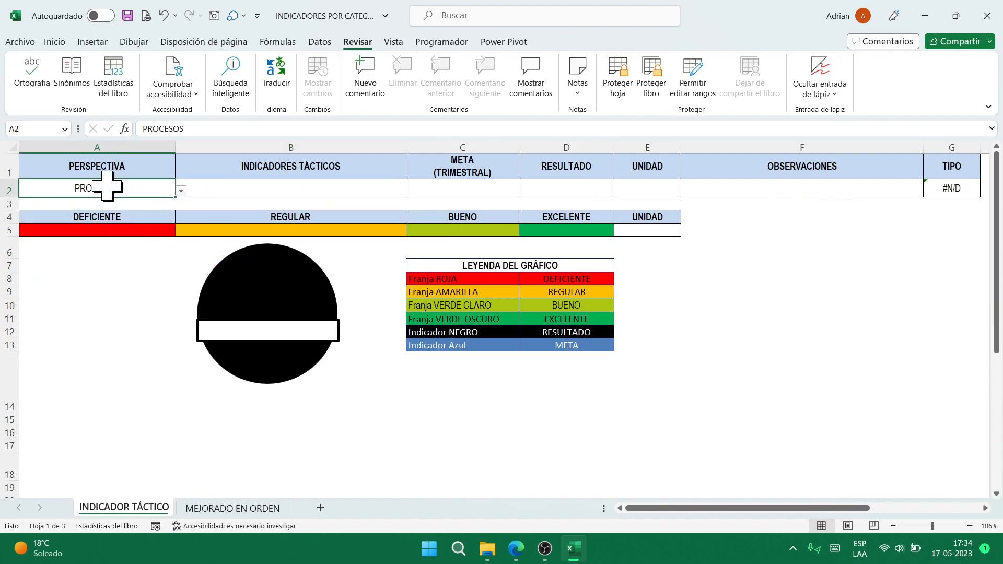
pyautogui.press('Right')
pyautogui.hotkey('alt', 'Down')
pyautogui.click(107, 187)
pyautogui.click(987, 16)
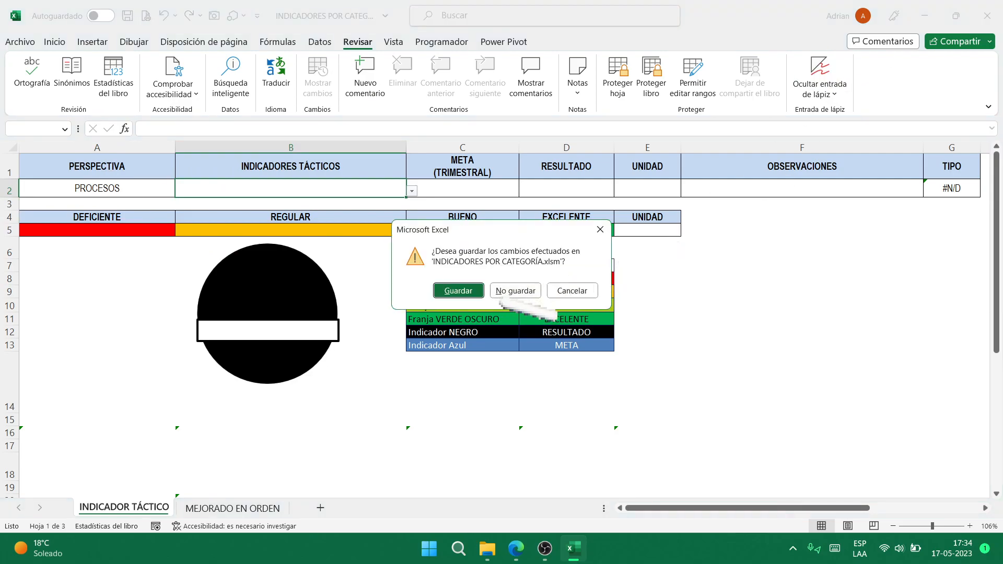
pyautogui.click(515, 291)
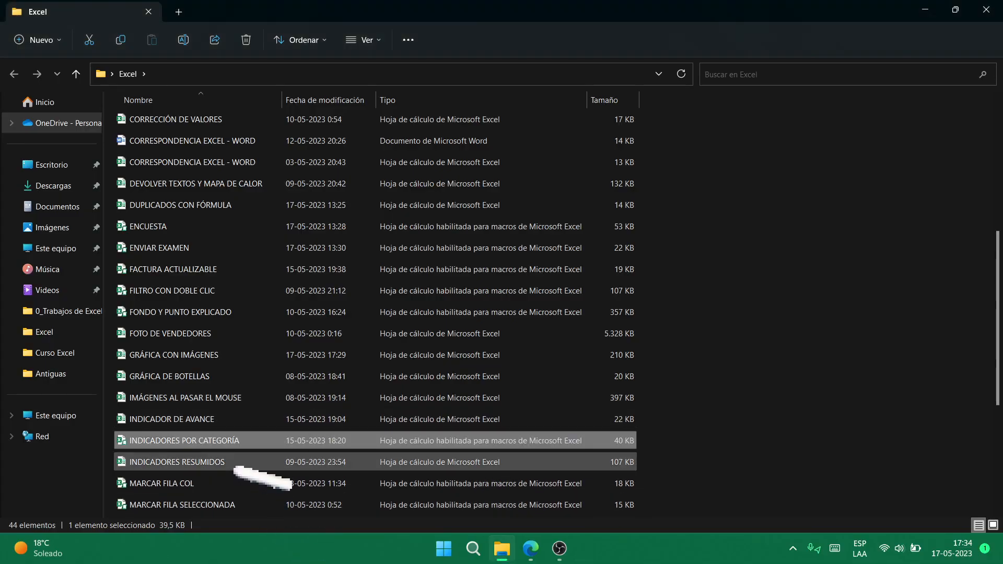
# - Select INDICADORES RESUMIDOS in the Excel folder and open it
pyautogui.click(236, 466)
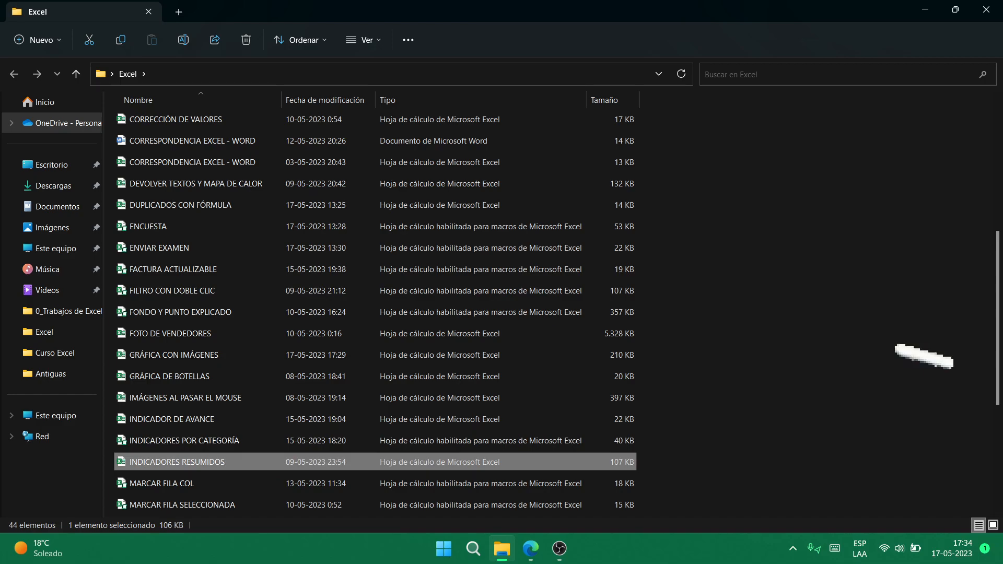
pyautogui.press('Return')
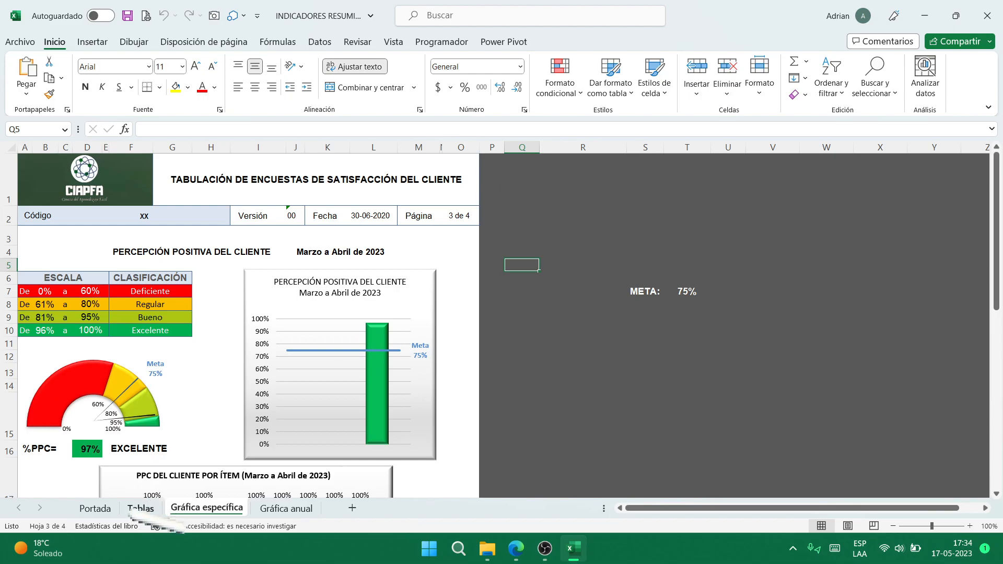
pyautogui.scroll(-2, 422, 329)
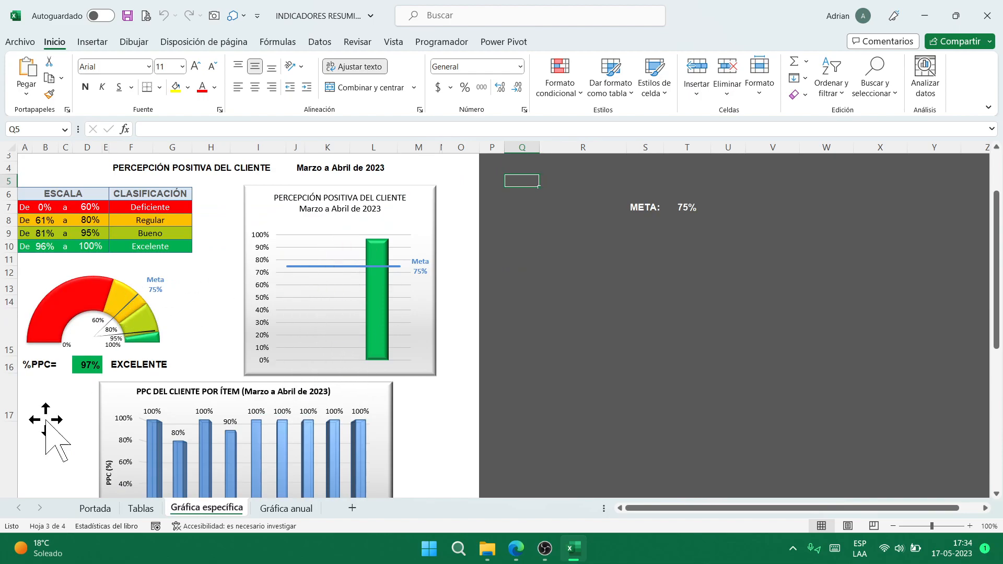
pyautogui.click(234, 365)
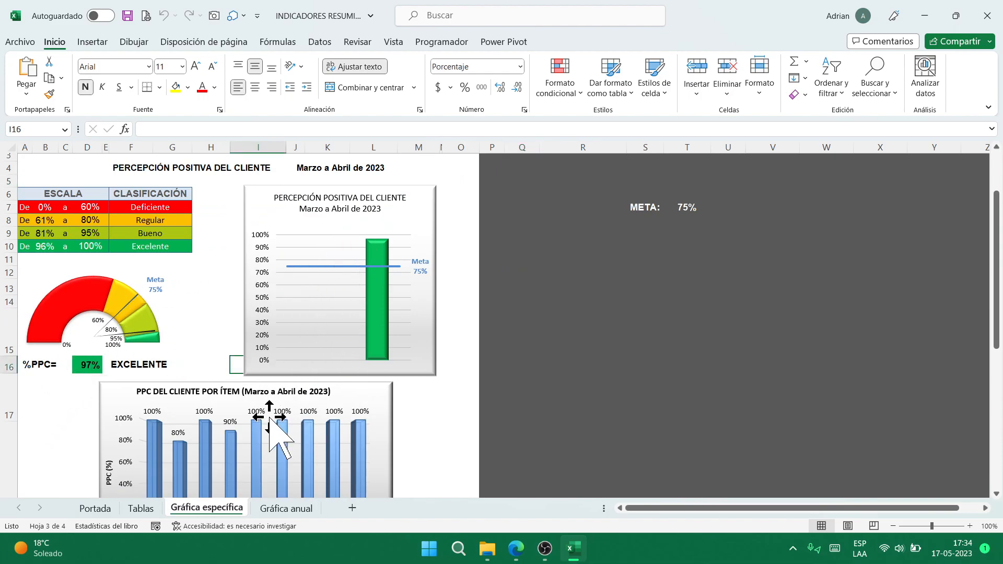
pyautogui.press('Left')
pyautogui.press('Left')
pyautogui.press('Left')
pyautogui.press('Left')
pyautogui.press('Left')
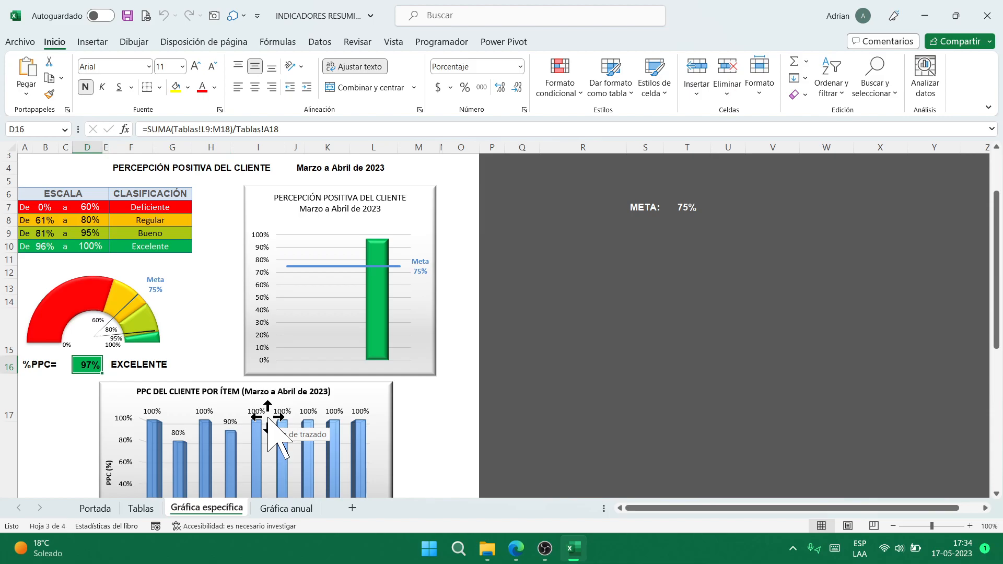
pyautogui.write('60')
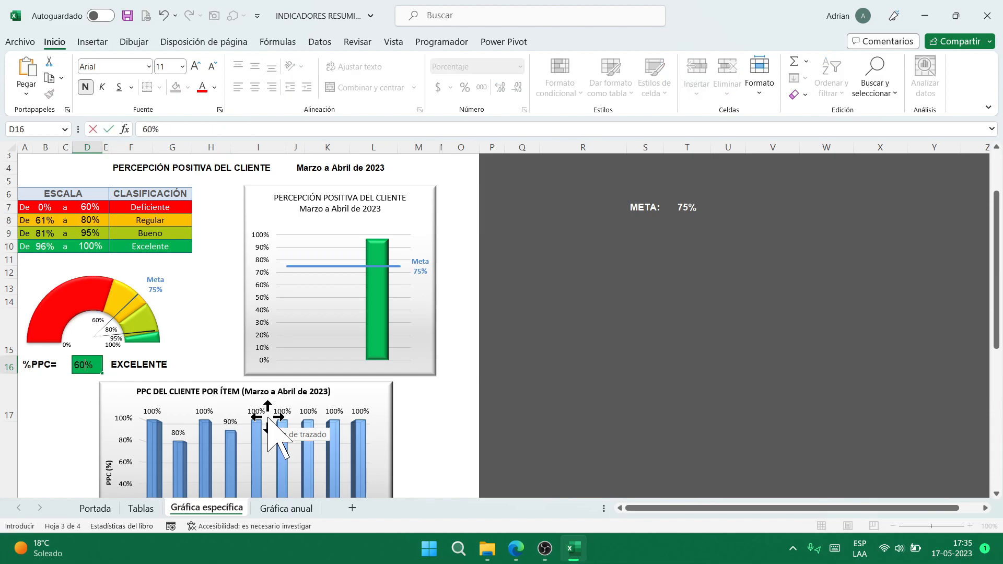
pyautogui.hotkey('ctrl', 'Return')
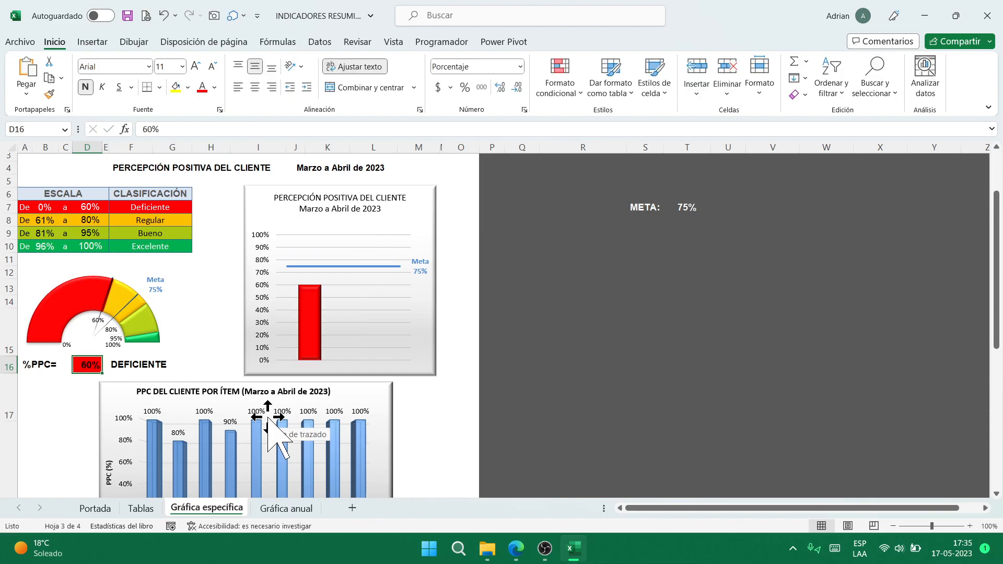
pyautogui.write('70')
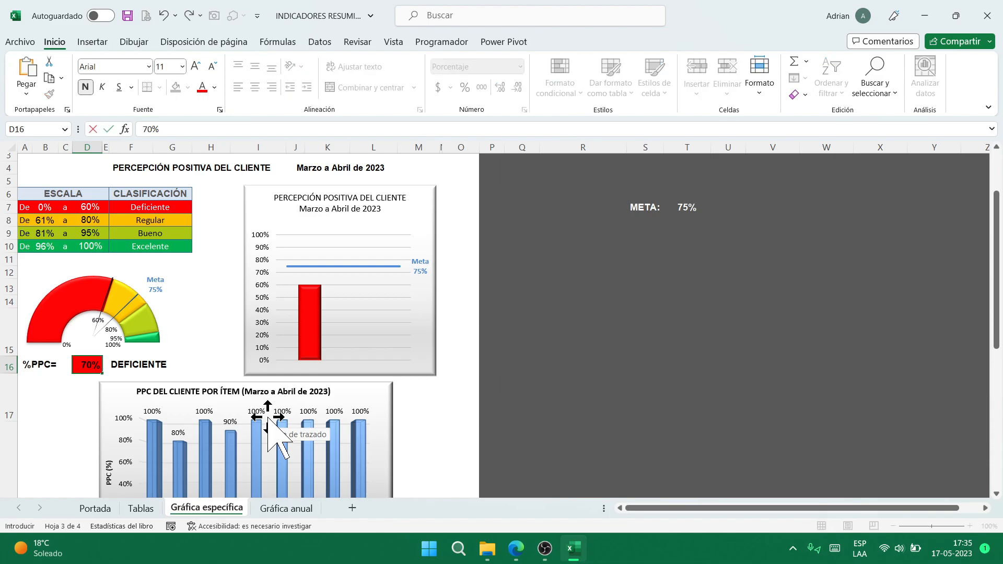
pyautogui.hotkey('ctrl', 'Return')
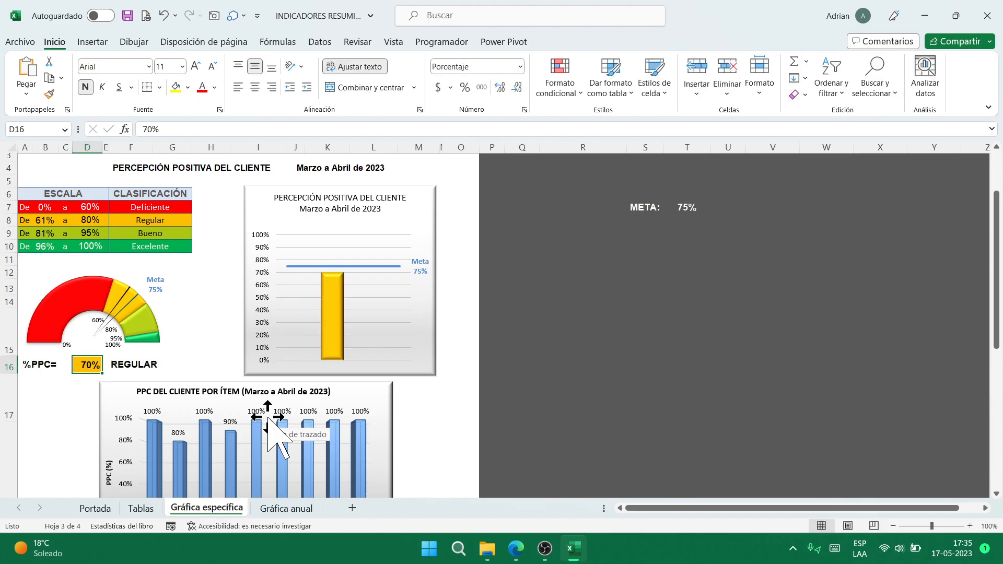
pyautogui.hotkey('ctrl', 'z')
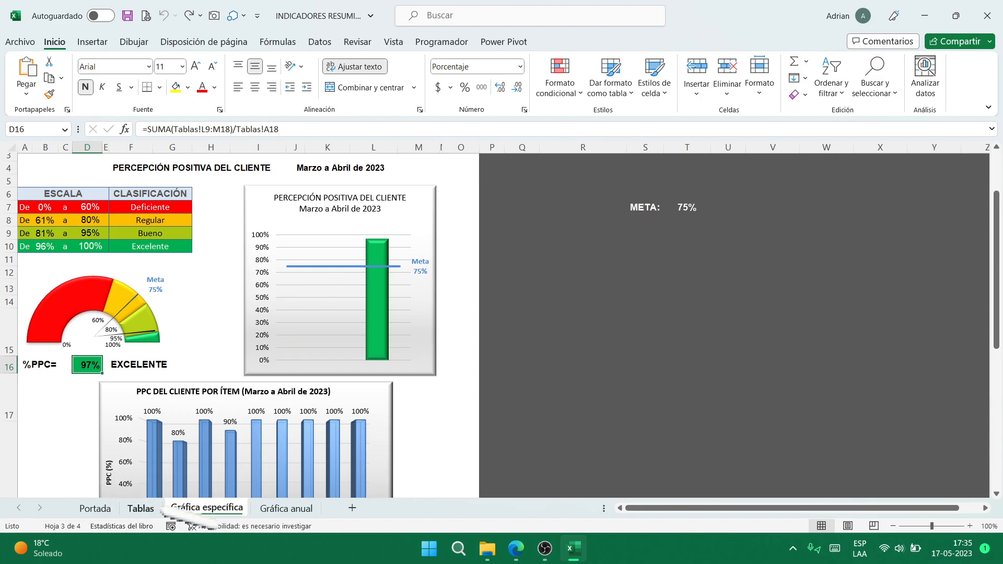
# - Scroll through the Tablas sheet to review its data
pyautogui.click(141, 508)
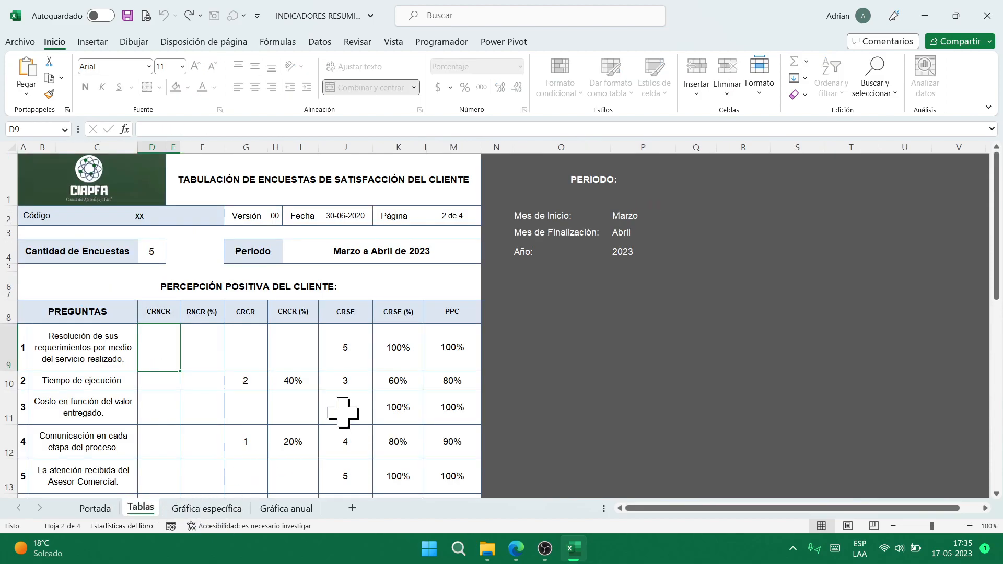
pyautogui.scroll(-3, 366, 407)
pyautogui.scroll(-2, 405, 398)
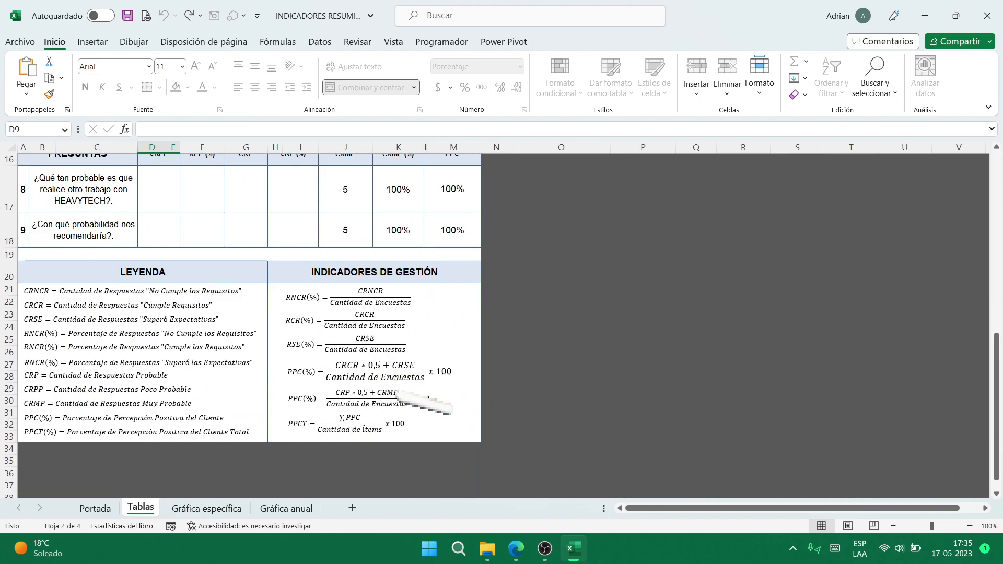
pyautogui.scroll(5, 377, 381)
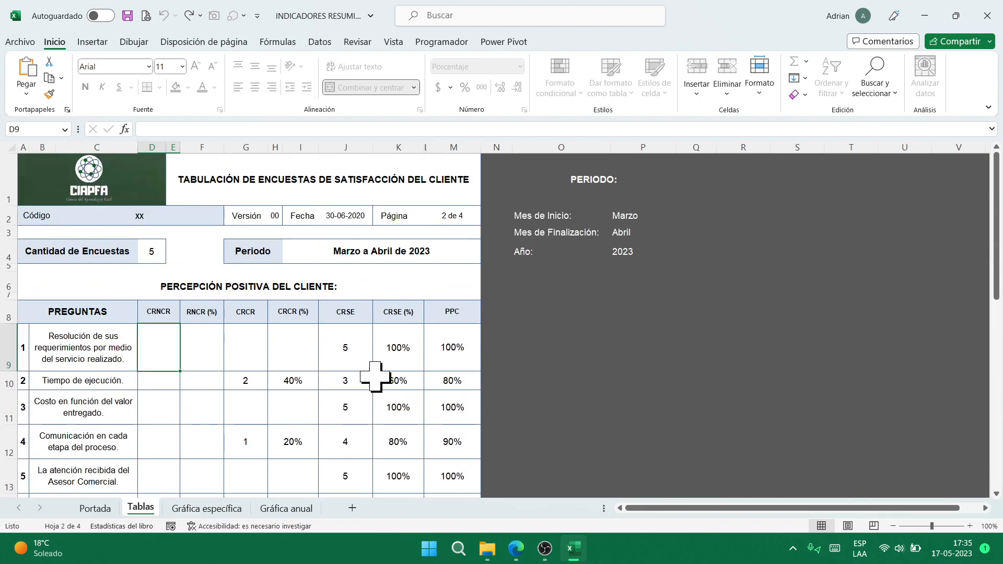
pyautogui.scroll(-1, 356, 333)
pyautogui.scroll(1, 394, 300)
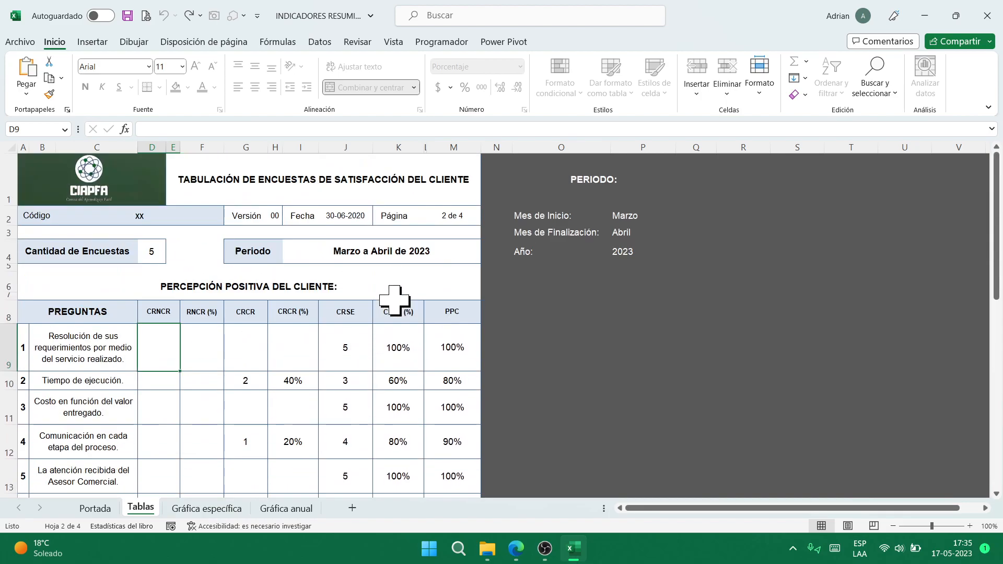
pyautogui.scroll(-1, 487, 305)
pyautogui.scroll(-2, 488, 306)
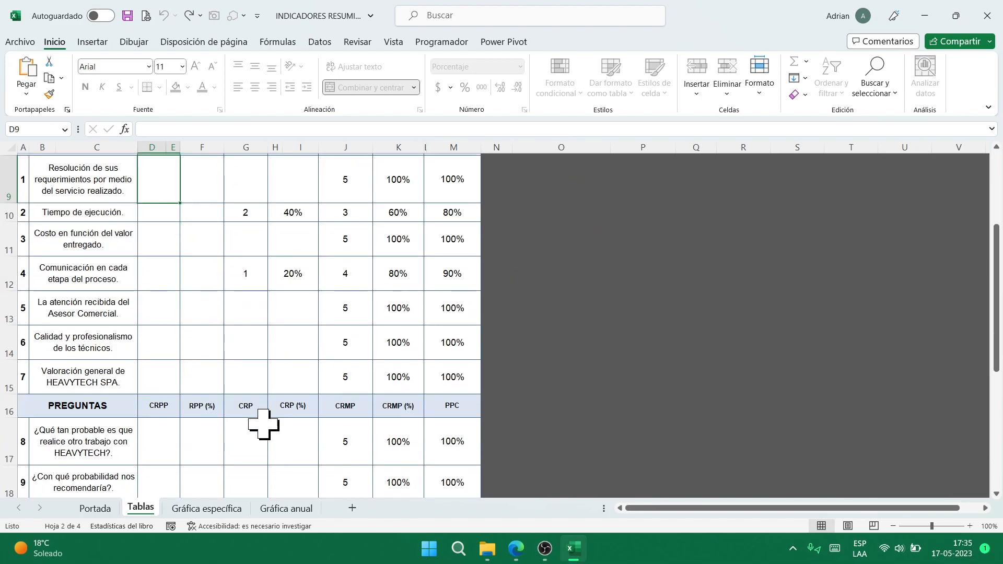
# - On Gráfica específica, change the META in T7 from 75 to 90% and close the workbook
pyautogui.click(207, 509)
pyautogui.click(698, 210)
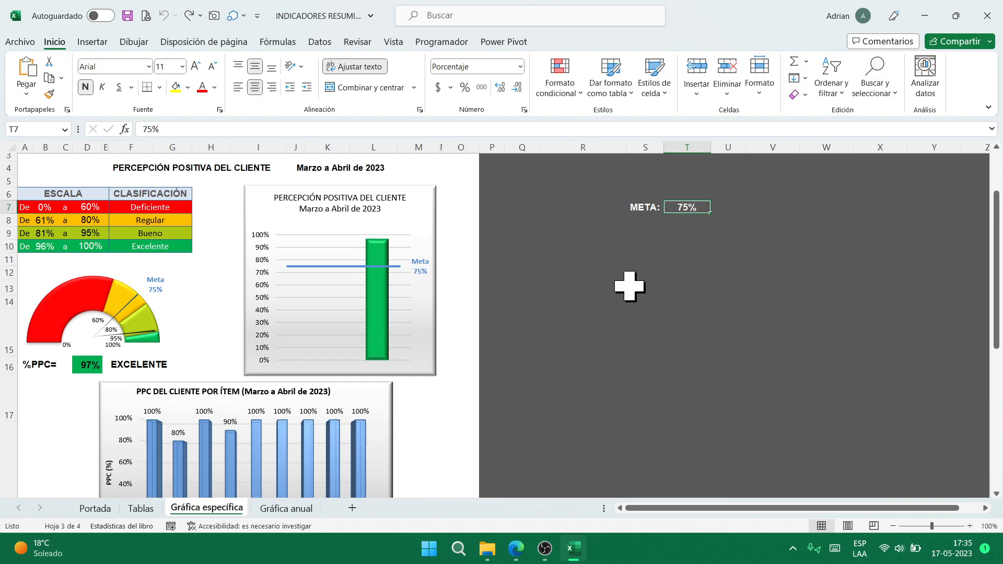
pyautogui.write('90')
pyautogui.hotkey('ctrl', 'Return')
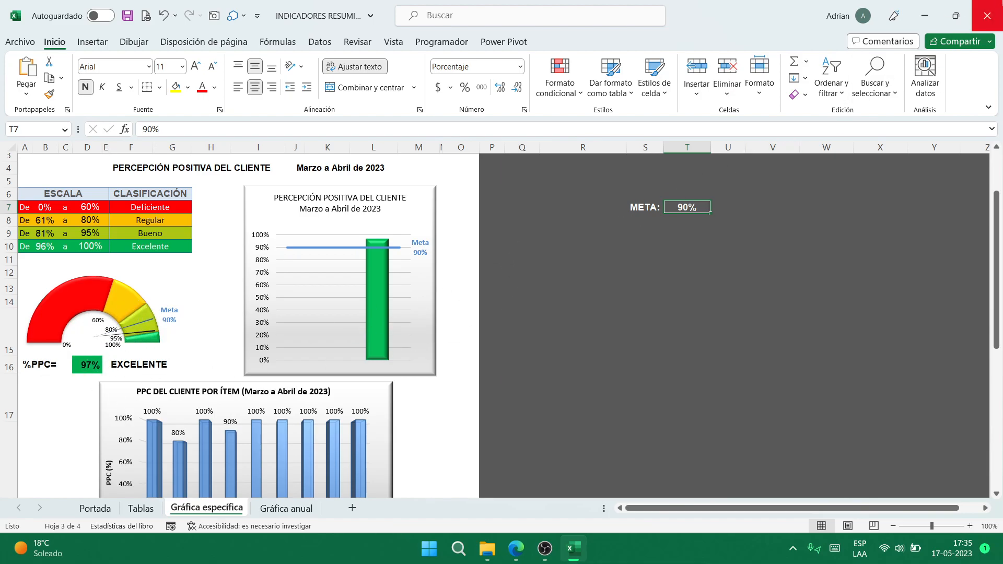
pyautogui.click(987, 16)
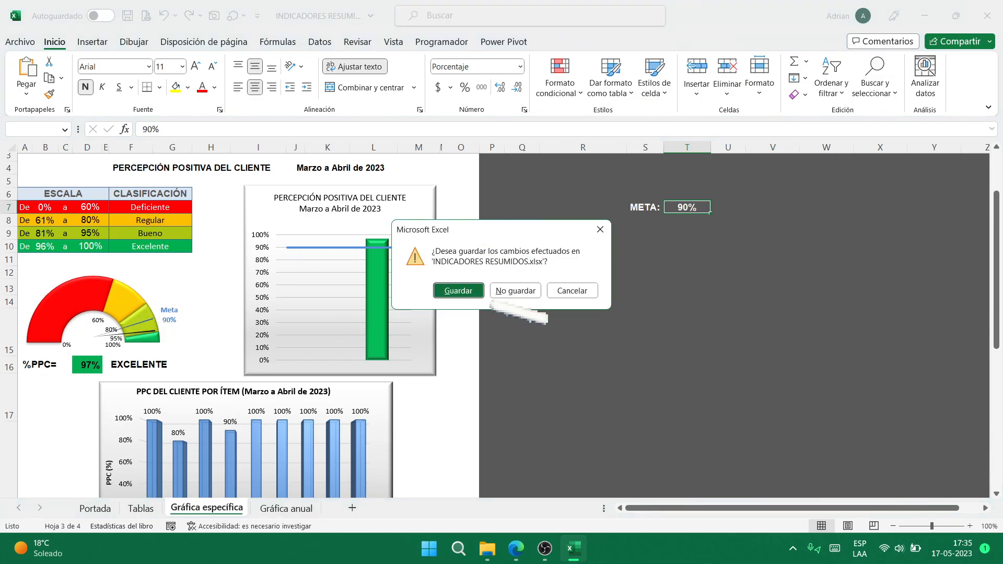
# - Discard the INDICADORES RESUMIDOS changes and open MARCAR FILA COL from the Excel folder
pyautogui.click(516, 290)
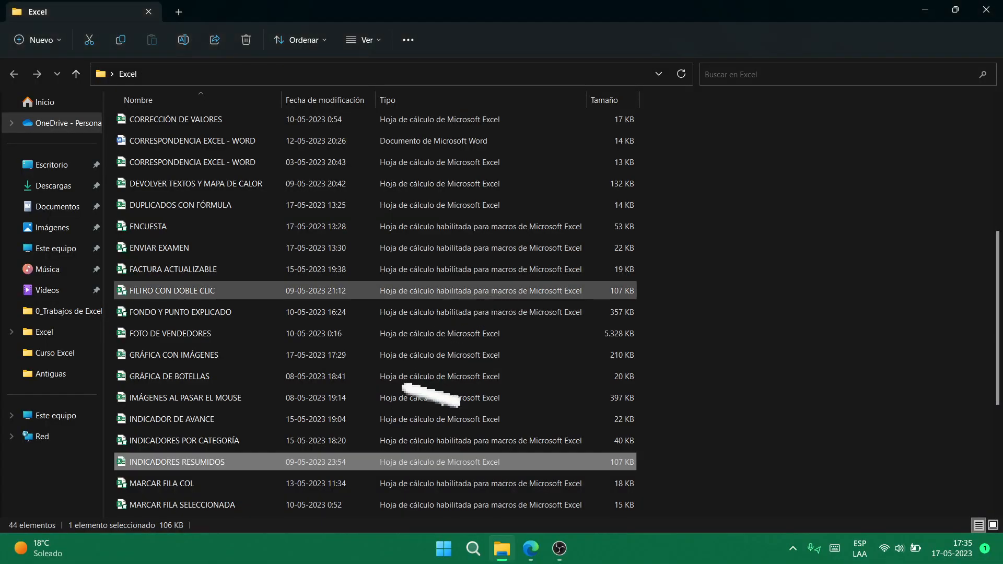
pyautogui.scroll(-4, 220, 494)
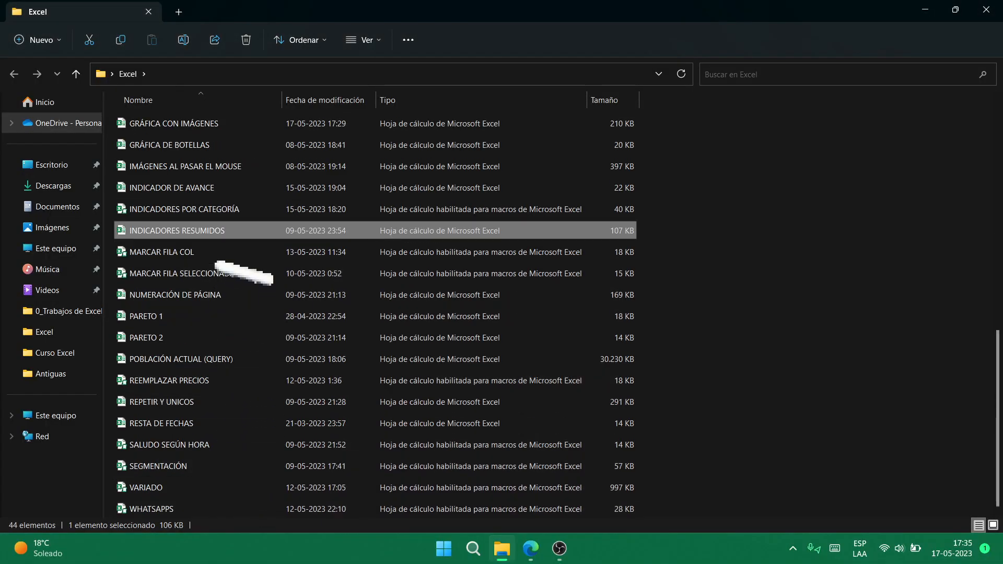
pyautogui.click(219, 254)
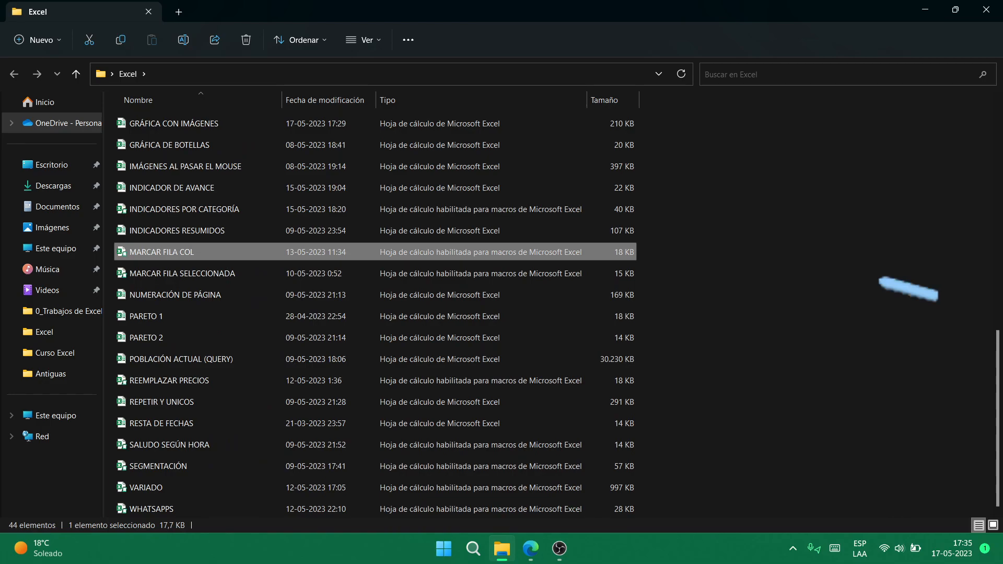
pyautogui.press('Return')
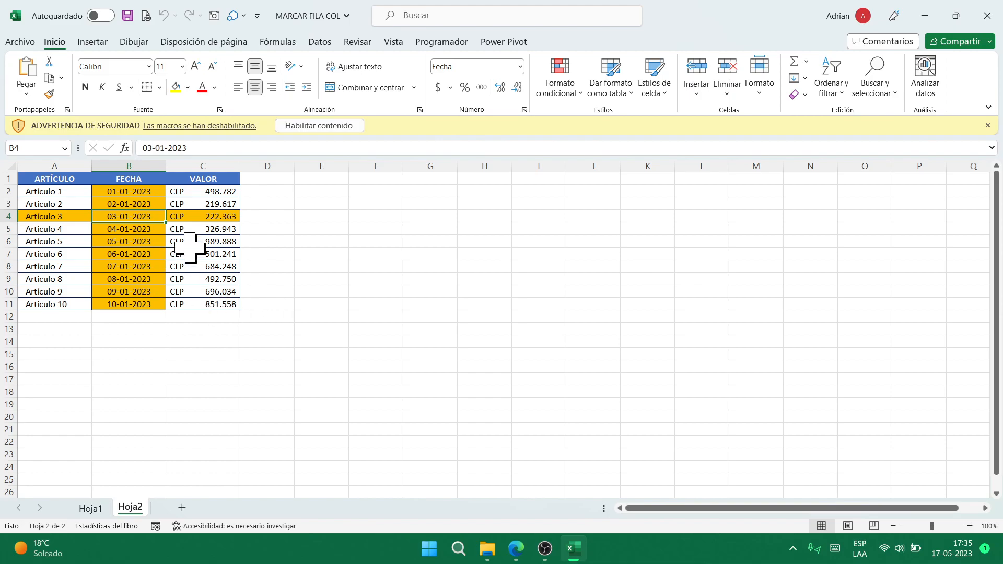
# - Enable the macros and click rows 5, 3, 8, 11 and 4 on Hoja1 to see them highlighted
pyautogui.click(334, 127)
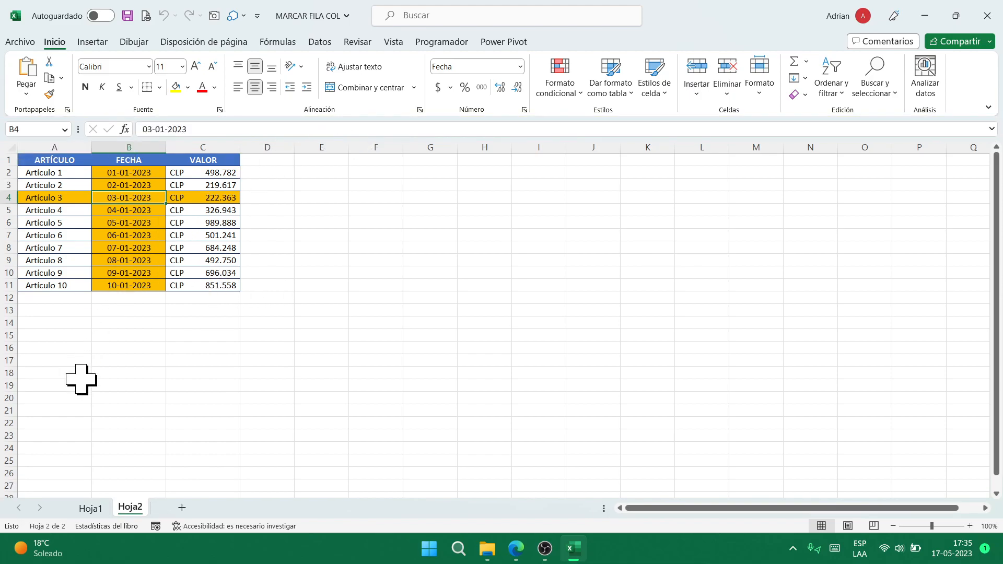
pyautogui.click(90, 507)
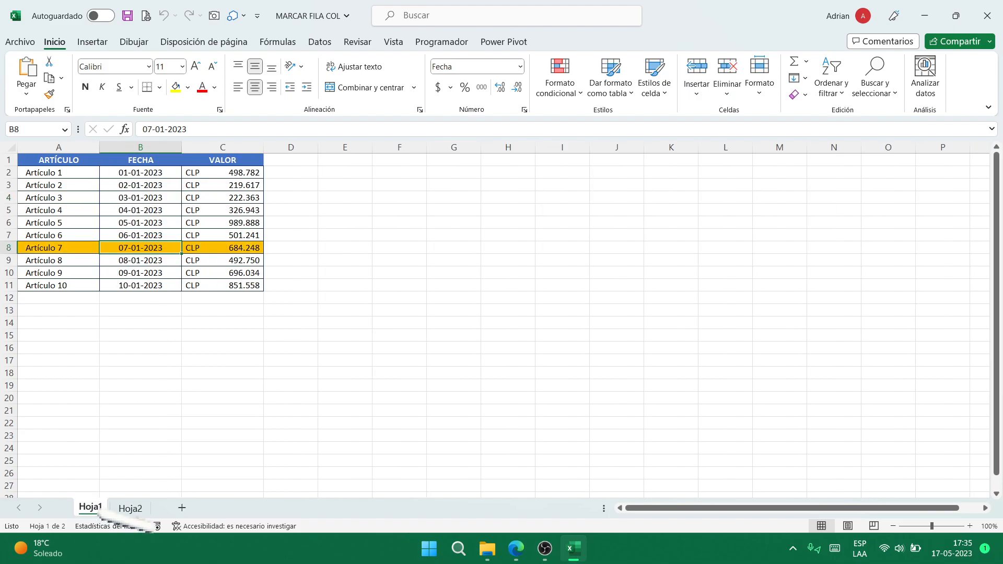
pyautogui.click(141, 210)
pyautogui.click(149, 185)
pyautogui.click(151, 248)
pyautogui.click(151, 285)
pyautogui.click(138, 210)
pyautogui.click(131, 197)
pyautogui.click(128, 248)
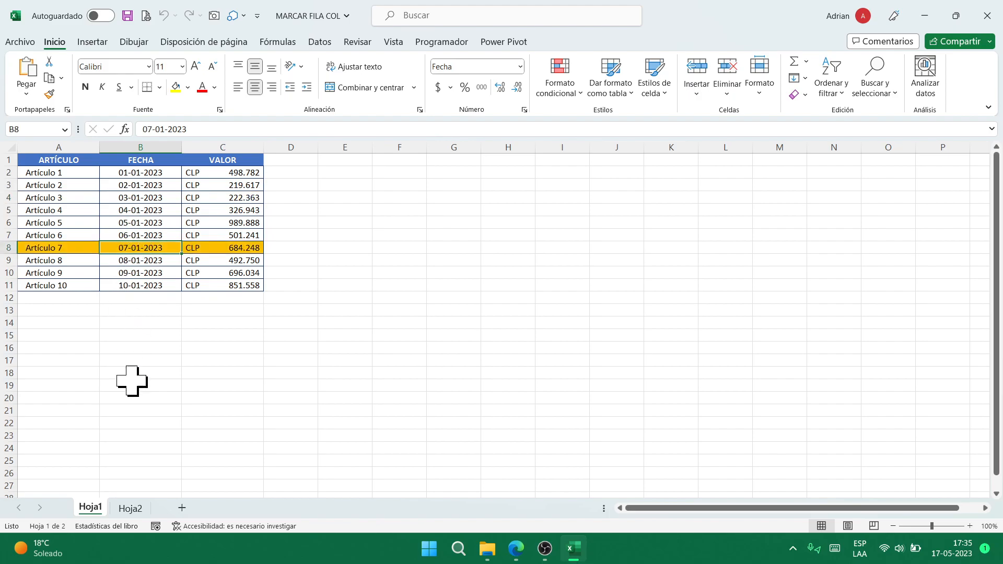
# - Glance at Hoja2, then back on Hoja1 highlight rows 5, 3, 6 and 8
pyautogui.click(130, 512)
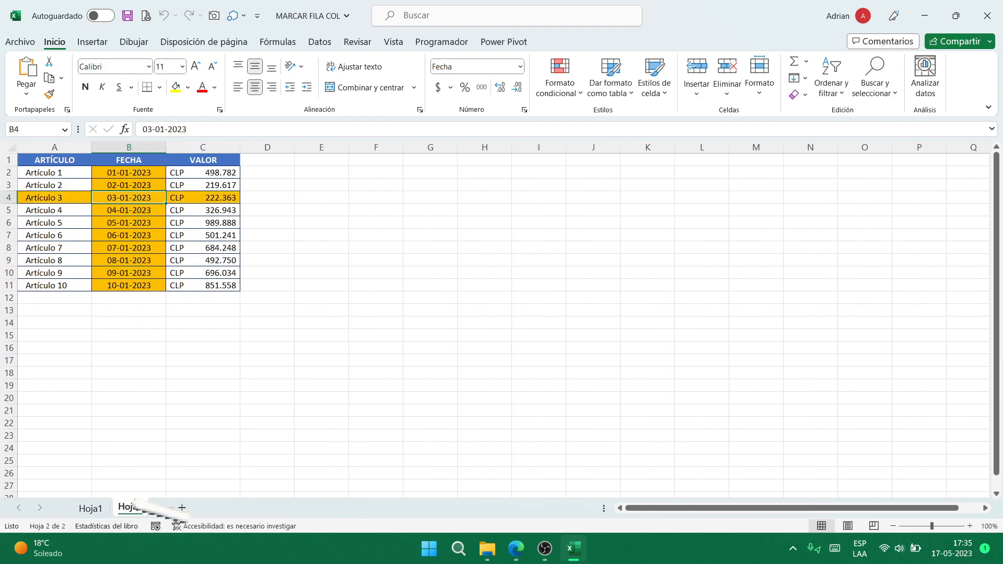
pyautogui.click(90, 507)
pyautogui.click(216, 211)
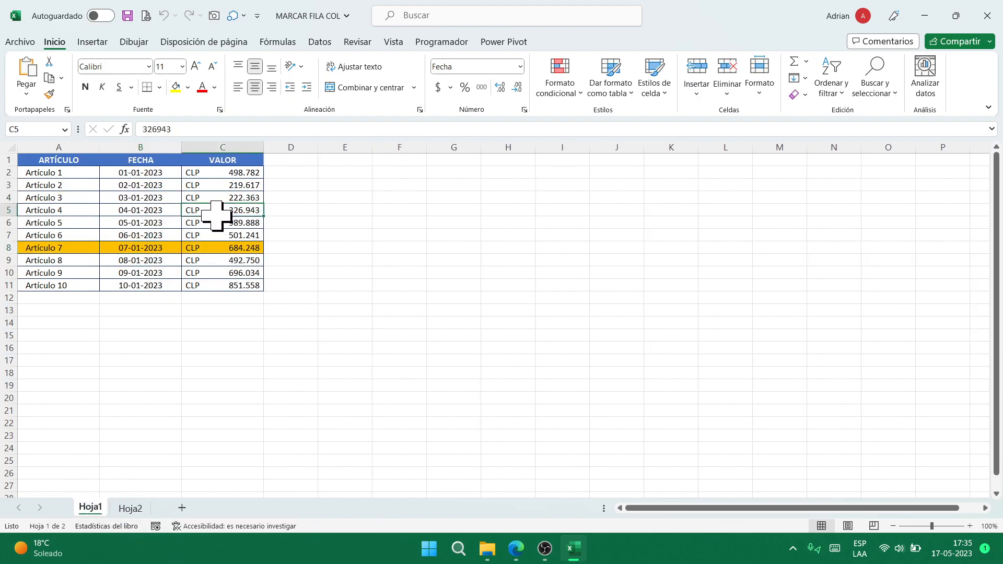
pyautogui.click(83, 187)
pyautogui.click(81, 224)
pyautogui.click(139, 248)
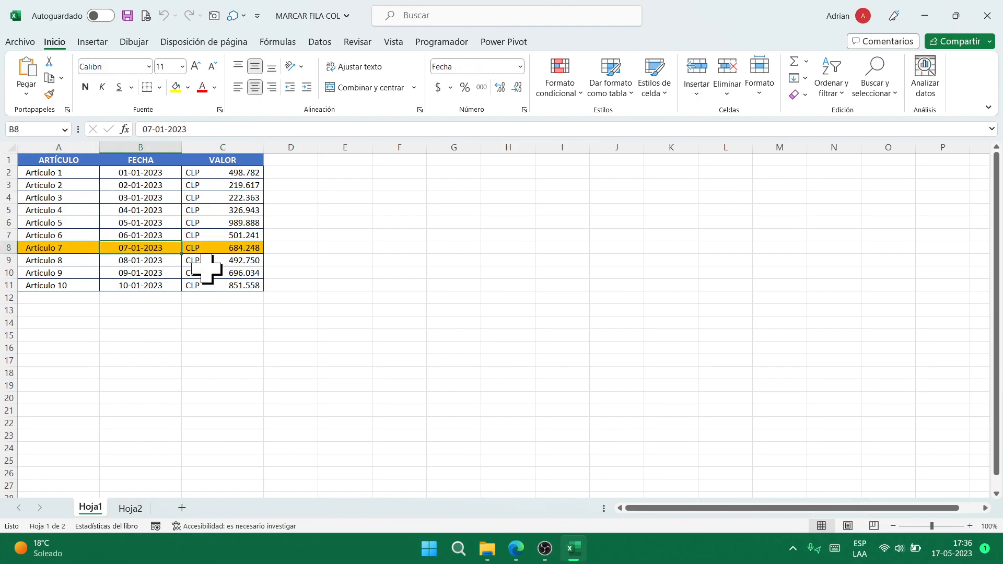
# - On Hoja2, click C6, B6, A9, B7, C4, C9, A7 and B5 to highlight their rows and columns
pyautogui.click(130, 508)
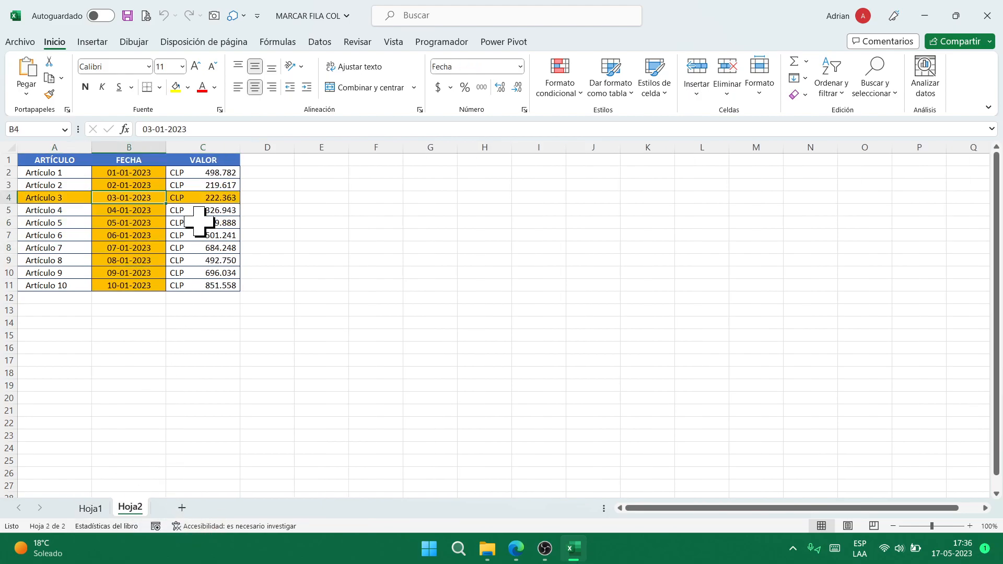
pyautogui.click(222, 223)
pyautogui.click(134, 224)
pyautogui.click(56, 259)
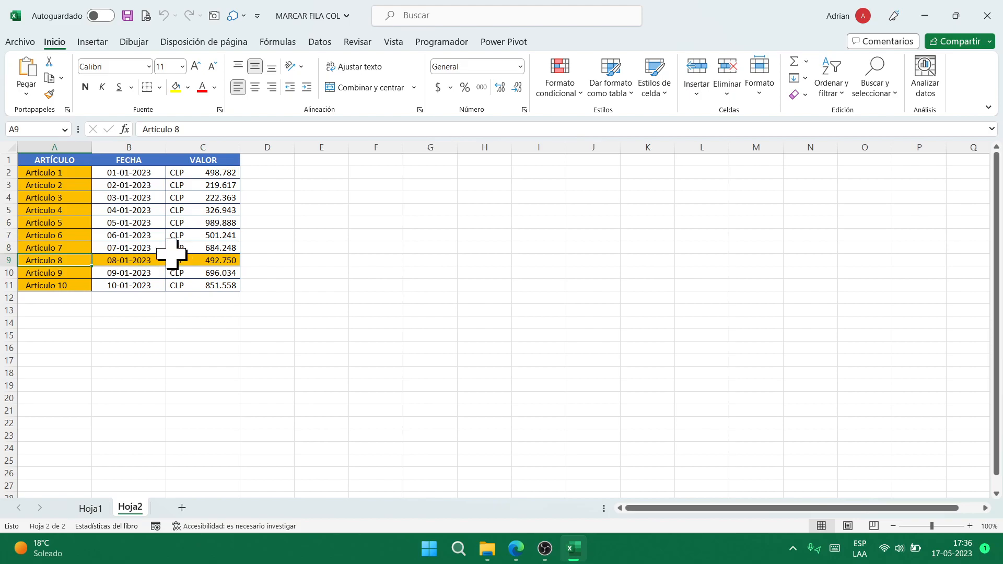
pyautogui.click(149, 235)
pyautogui.click(194, 198)
pyautogui.click(217, 259)
pyautogui.click(86, 234)
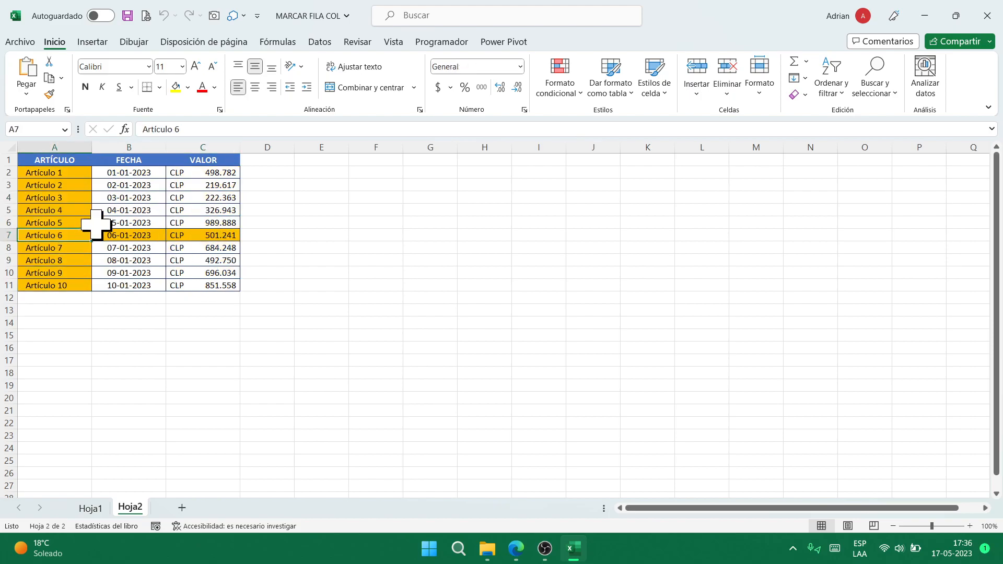
pyautogui.click(135, 211)
# - Close MARCAR FILA COL and open the MARCAR FILA SELECCIONADA workbook
pyautogui.click(989, 13)
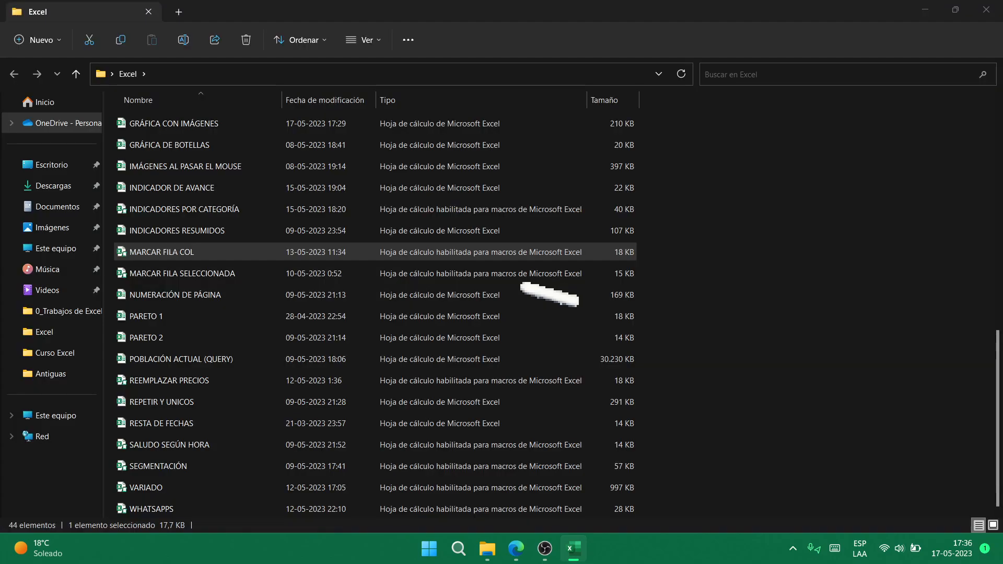
pyautogui.click(219, 277)
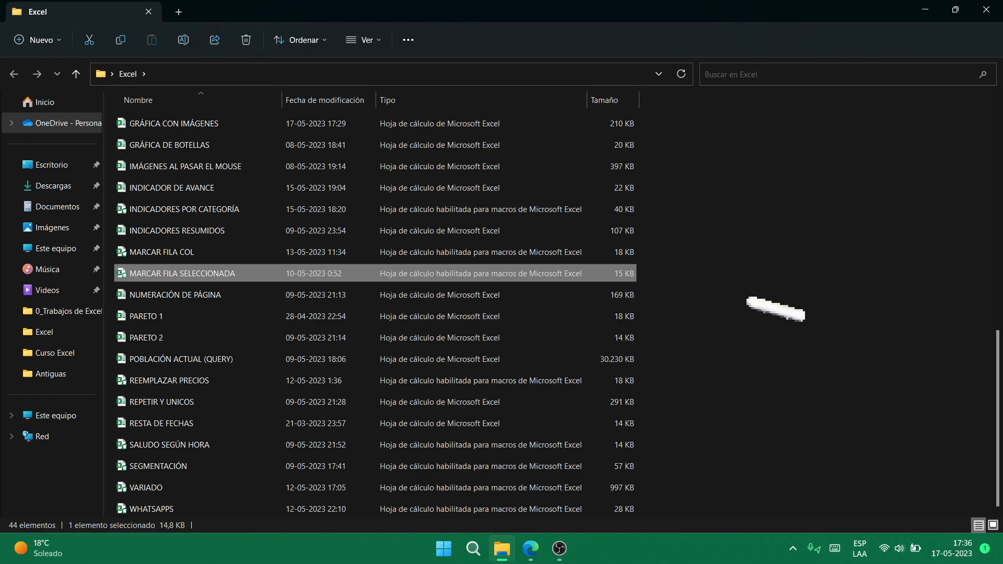
pyautogui.press('Return')
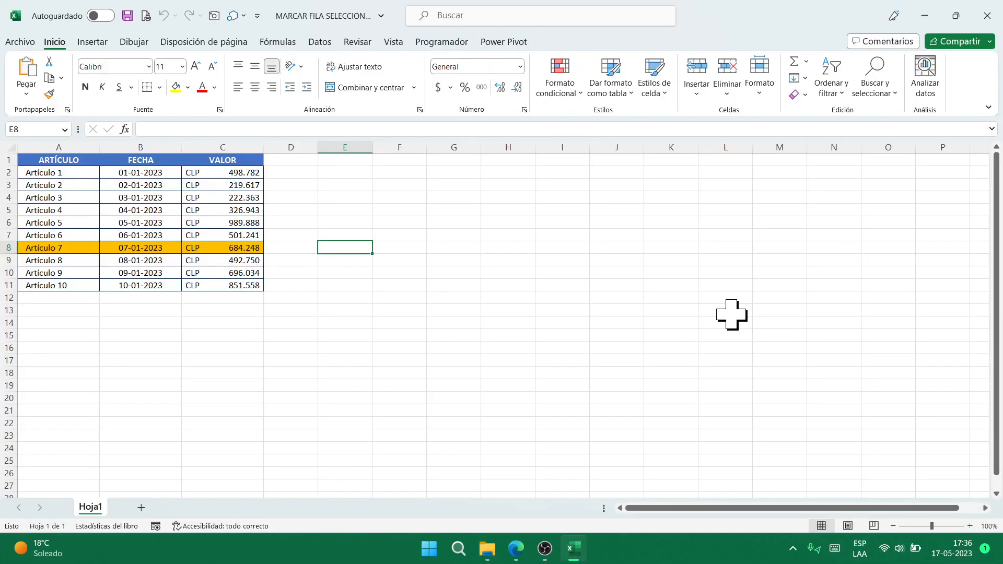
# - Close MARCAR FILA SELECCIONADA and open the NUMERACIÓN DE PÁGINA workbook
pyautogui.click(988, 16)
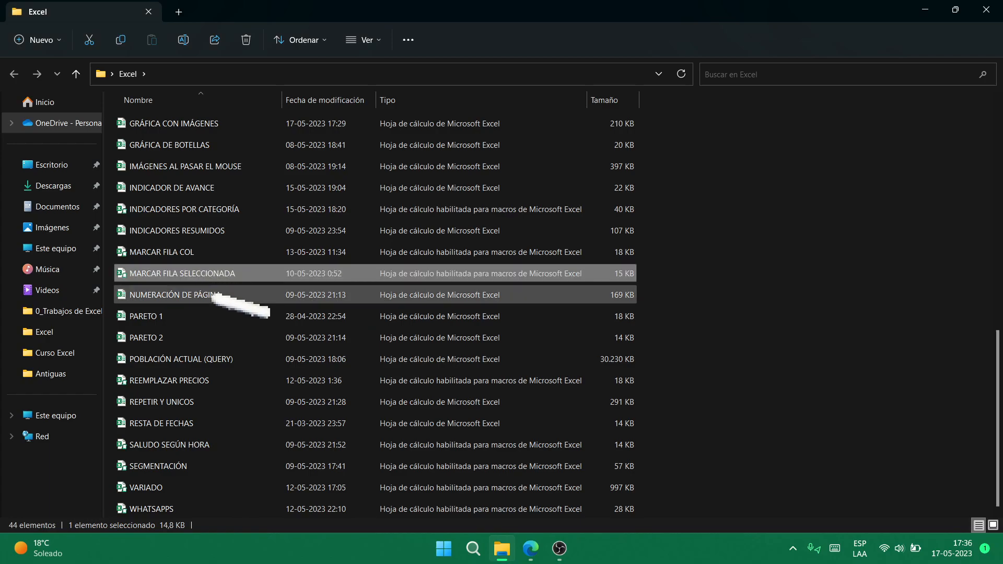
pyautogui.click(238, 295)
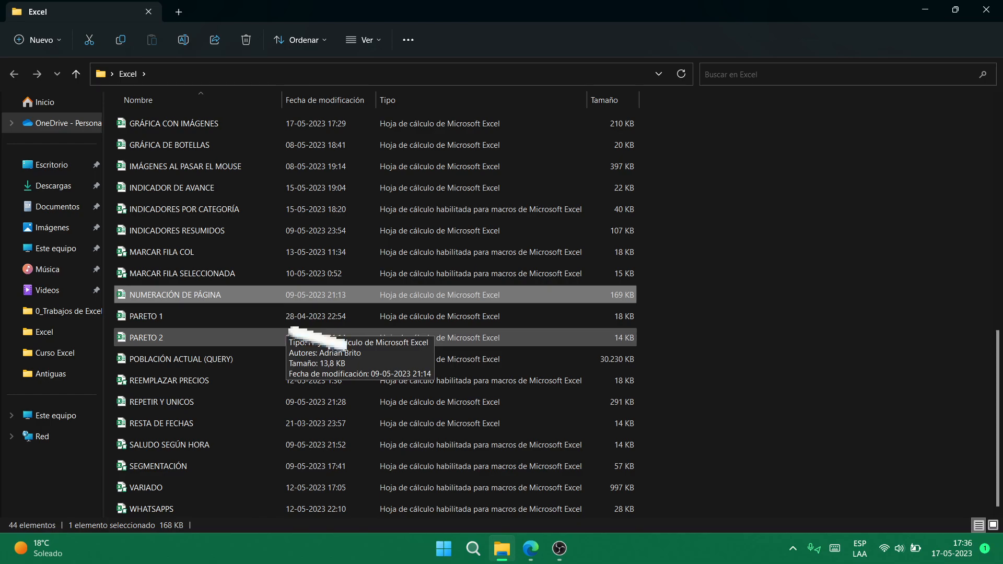
pyautogui.press('Return')
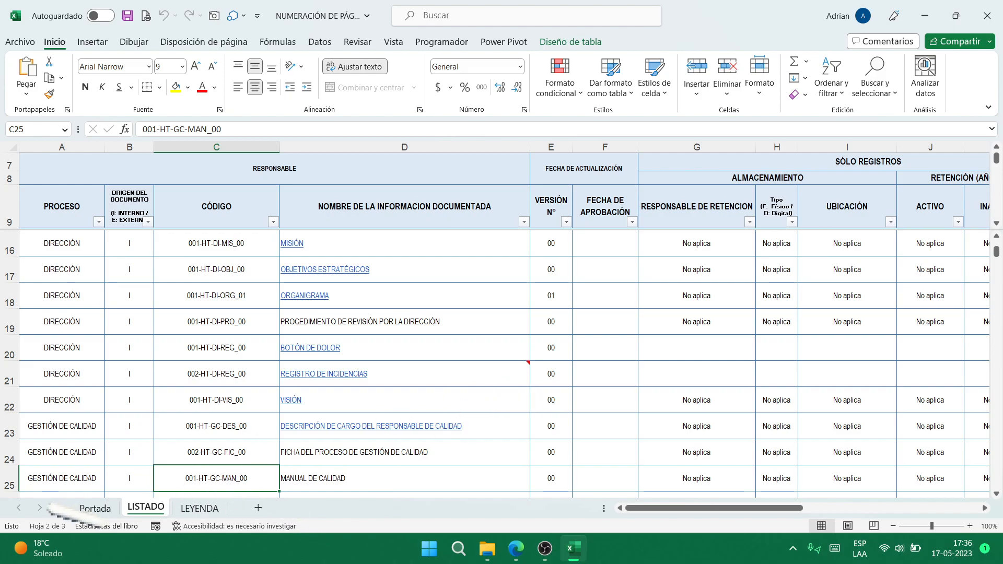
# - Flip through the Portada, LISTADO and LEYENDA sheets, ending back on Portada
pyautogui.click(95, 508)
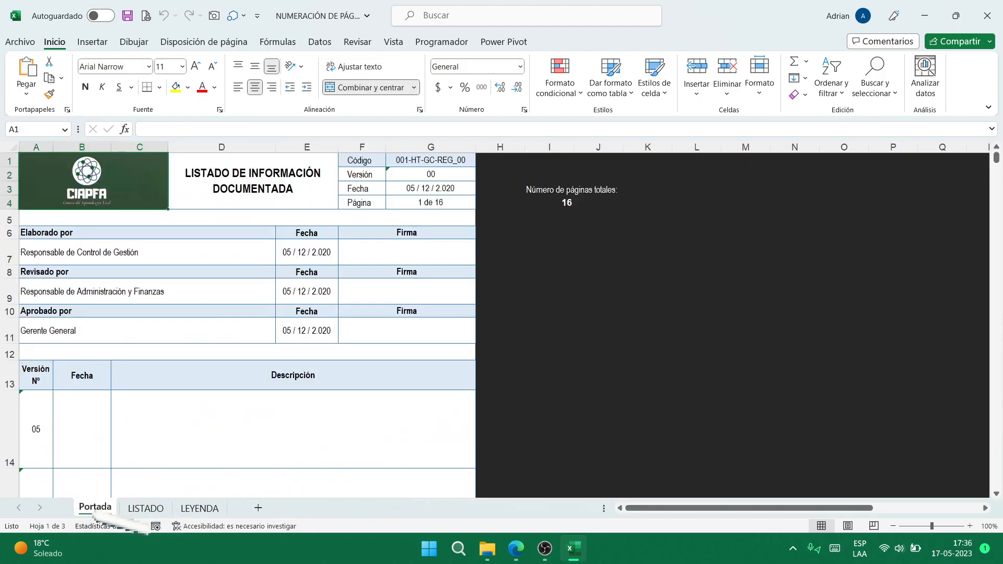
pyautogui.click(146, 508)
pyautogui.click(200, 508)
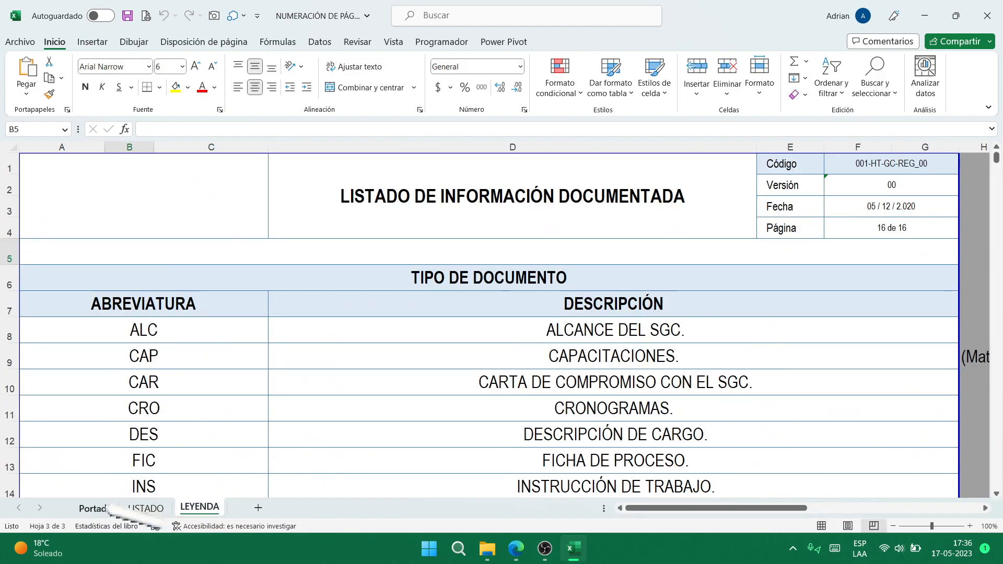
pyautogui.click(95, 507)
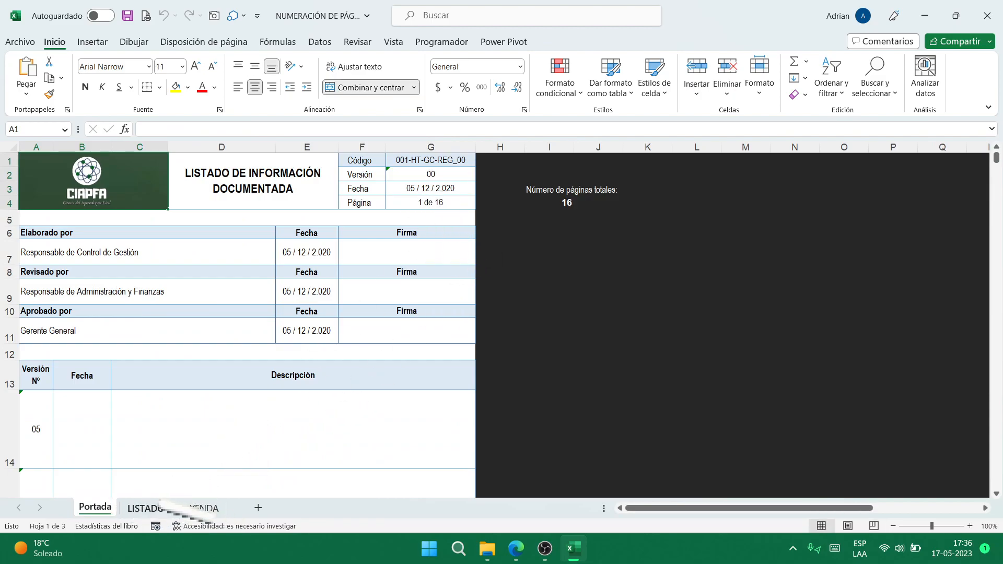
# - Review the LISTADO and LEYENDA sheets again, then show the print preview
pyautogui.click(146, 508)
pyautogui.scroll(2, 497, 225)
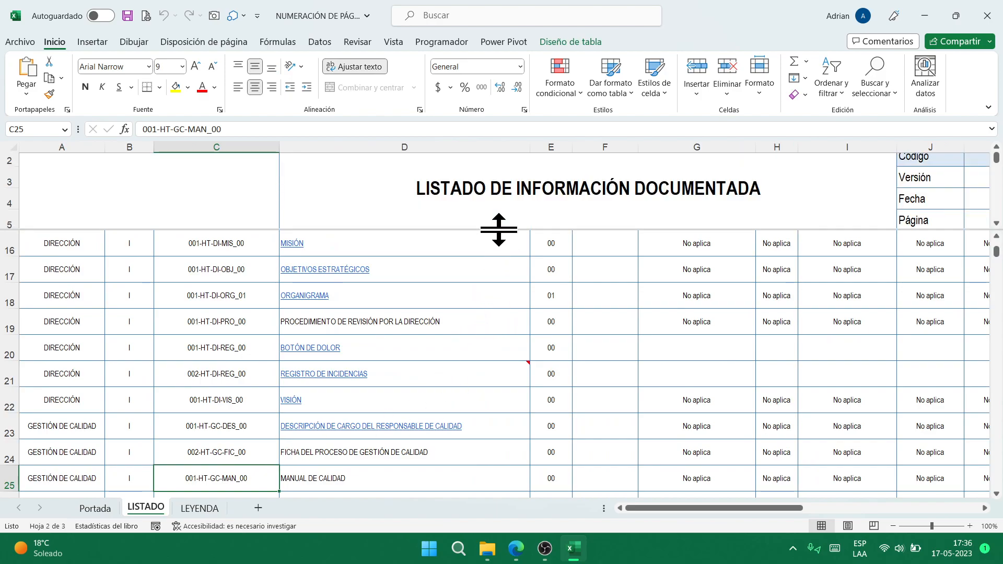
pyautogui.scroll(-2, 535, 228)
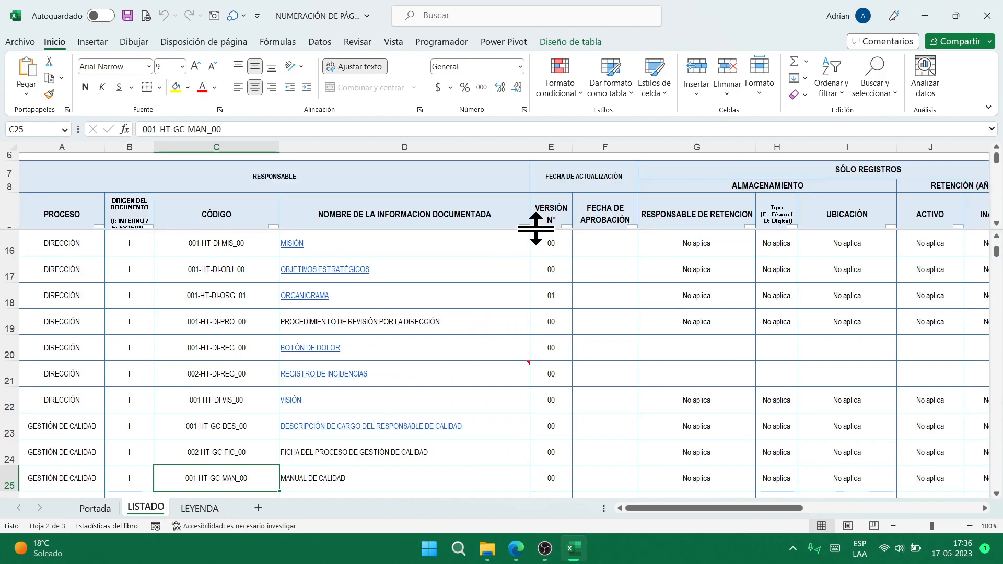
pyautogui.click(197, 509)
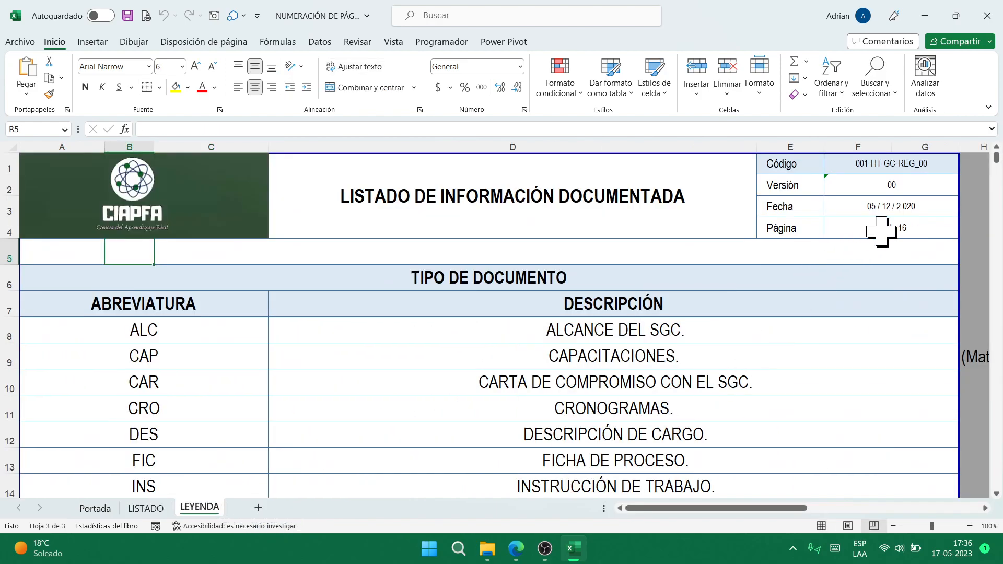
pyautogui.click(146, 508)
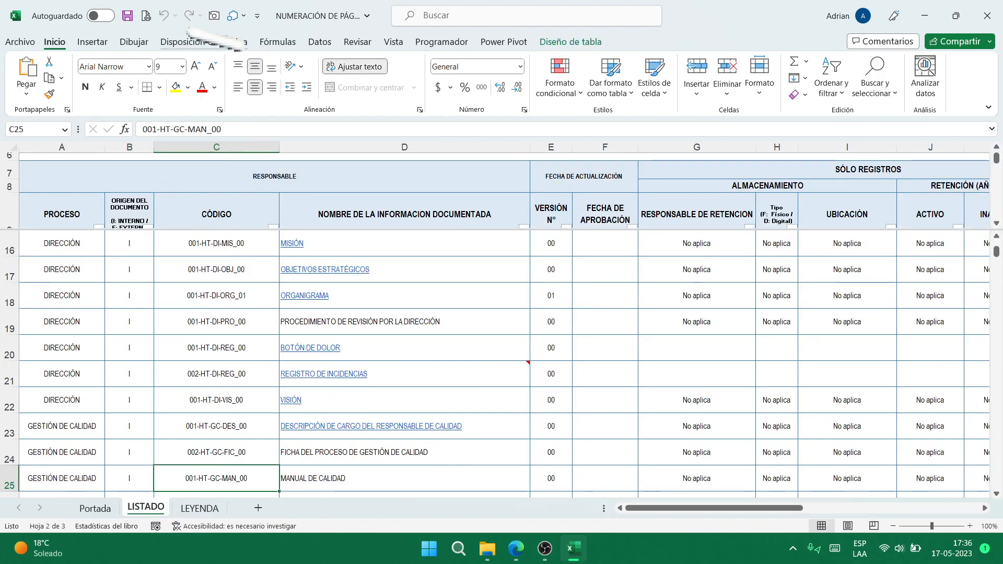
pyautogui.click(145, 16)
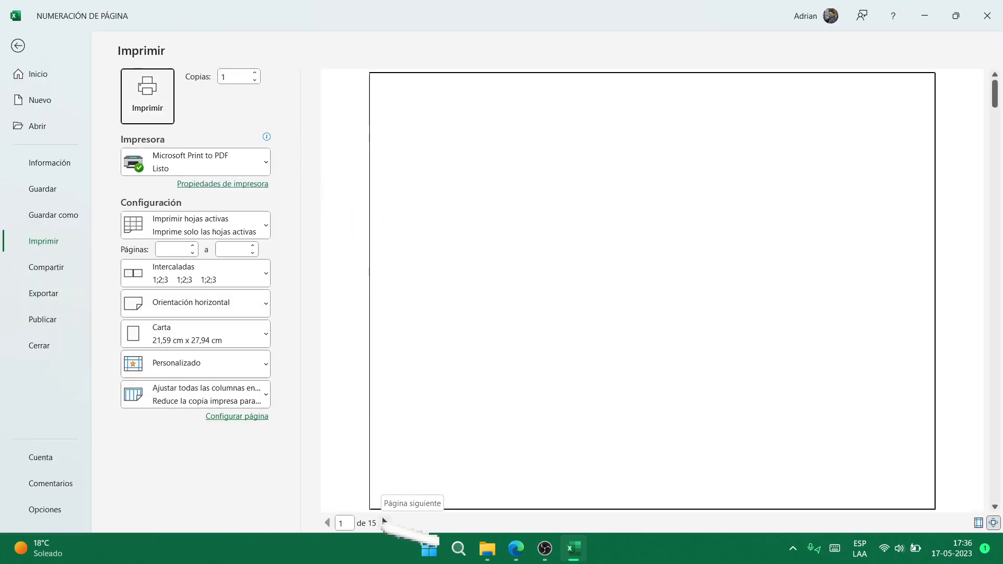
# - Page through the print preview from page 1 forward to page 4 of 15
pyautogui.click(385, 522)
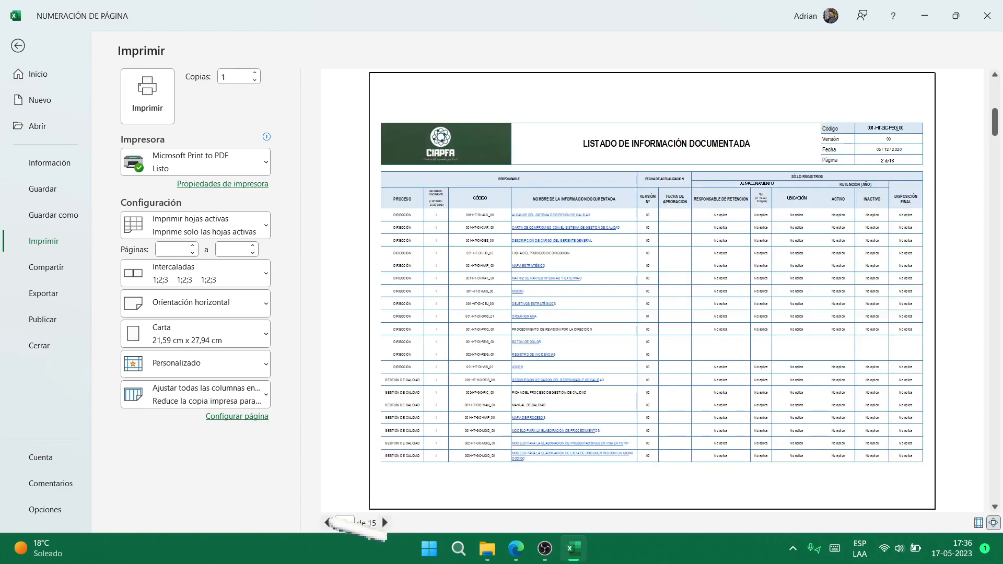
pyautogui.click(327, 522)
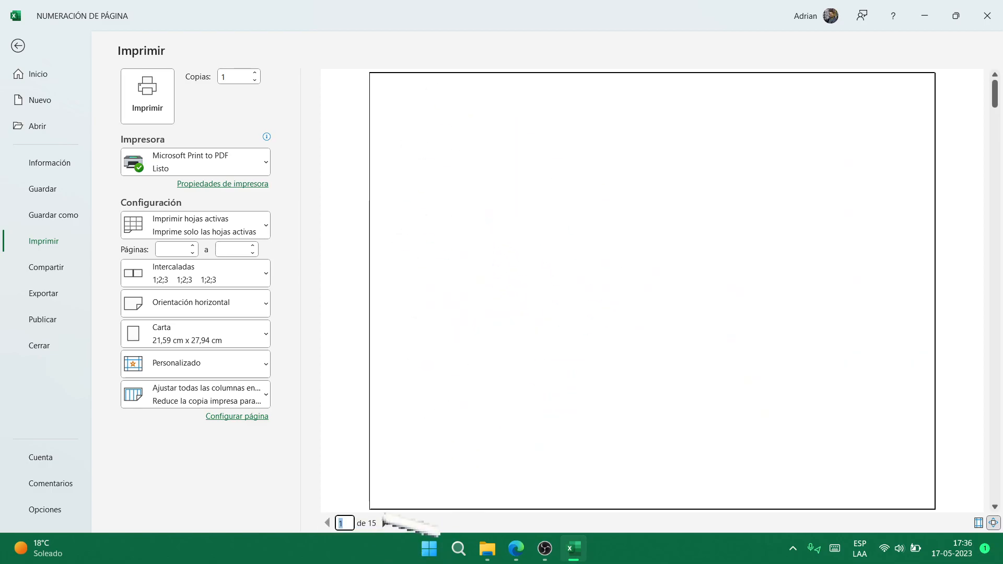
pyautogui.click(385, 522)
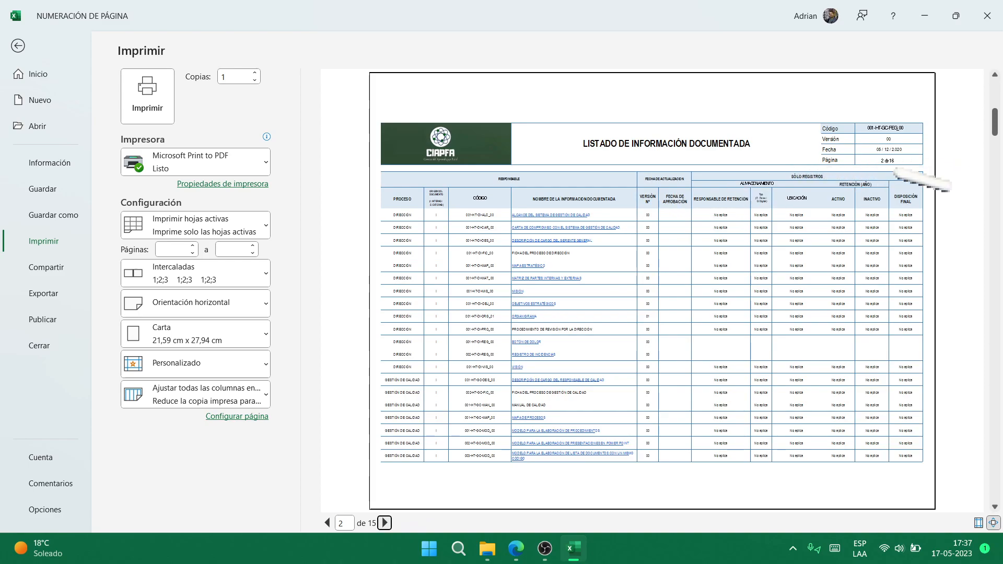
pyautogui.click(384, 523)
pyautogui.click(385, 523)
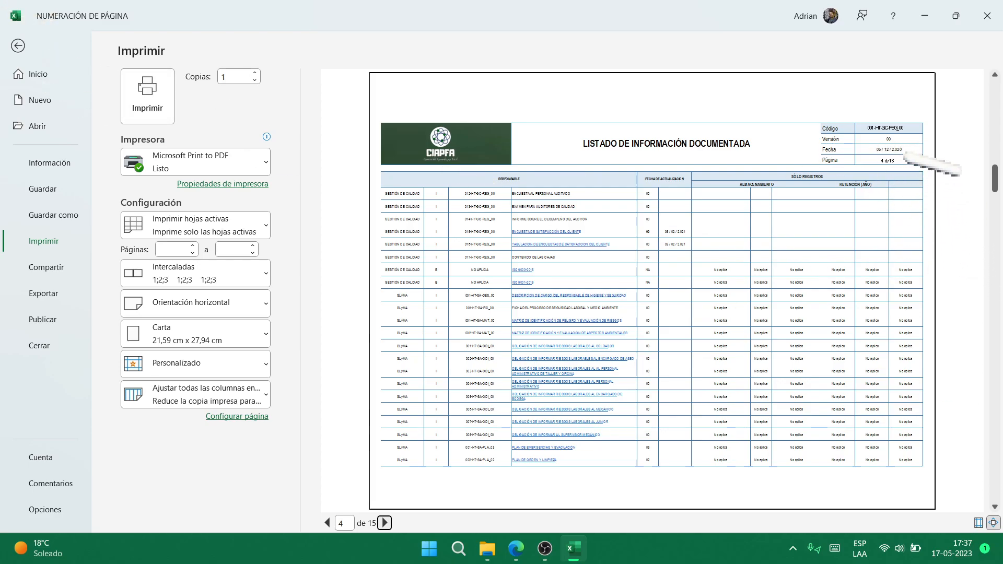
# - Leave the print preview, close NUMERACIÓN DE PÁGINA, and open PARETO 1 from File Explorer
pyautogui.click(18, 46)
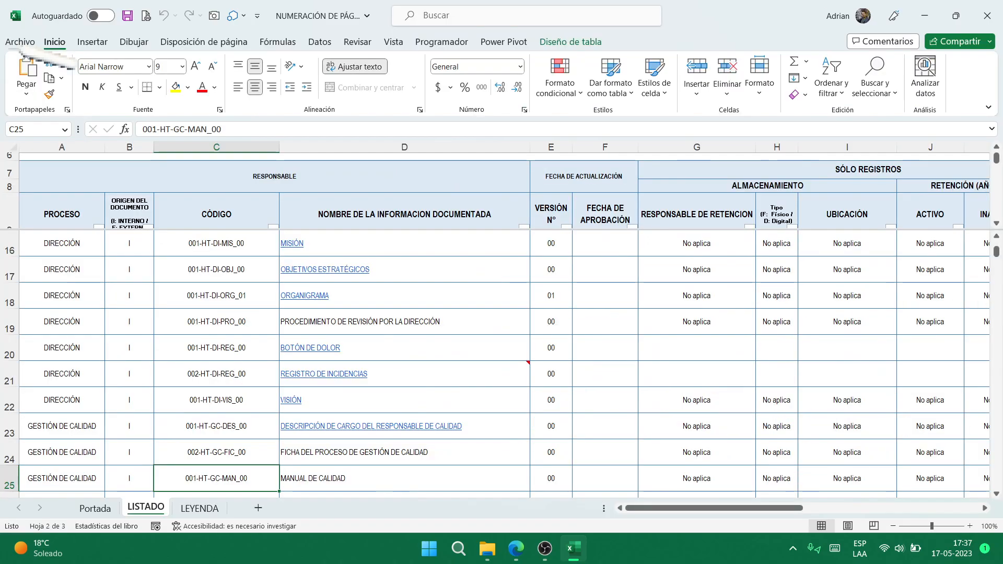
pyautogui.click(987, 16)
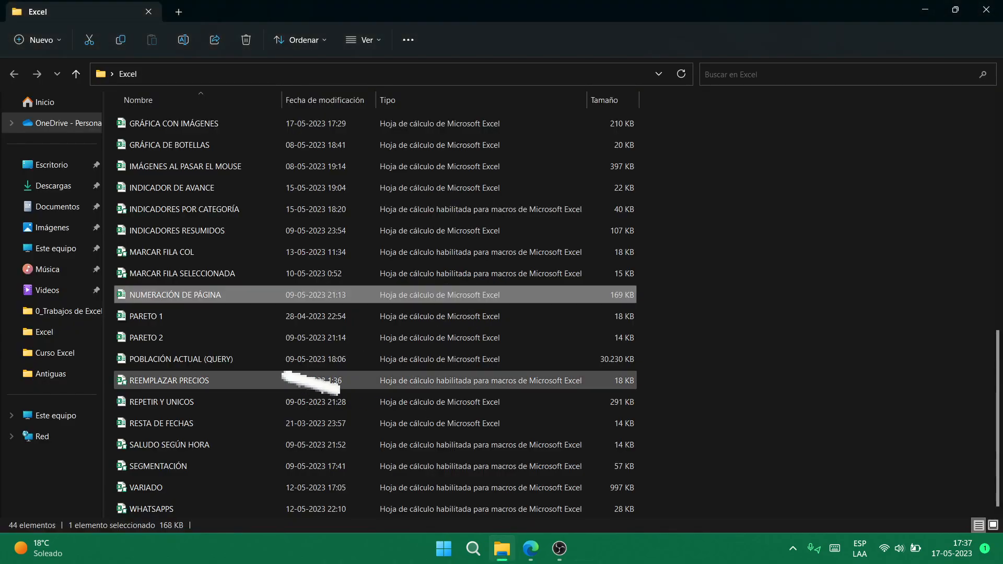
pyautogui.click(224, 320)
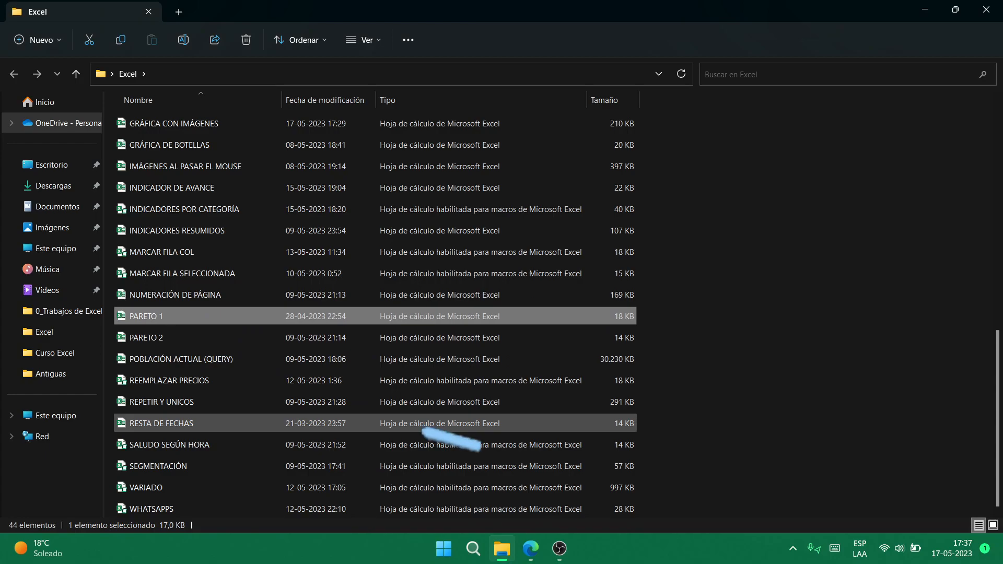
pyautogui.doubleClick(536, 318)
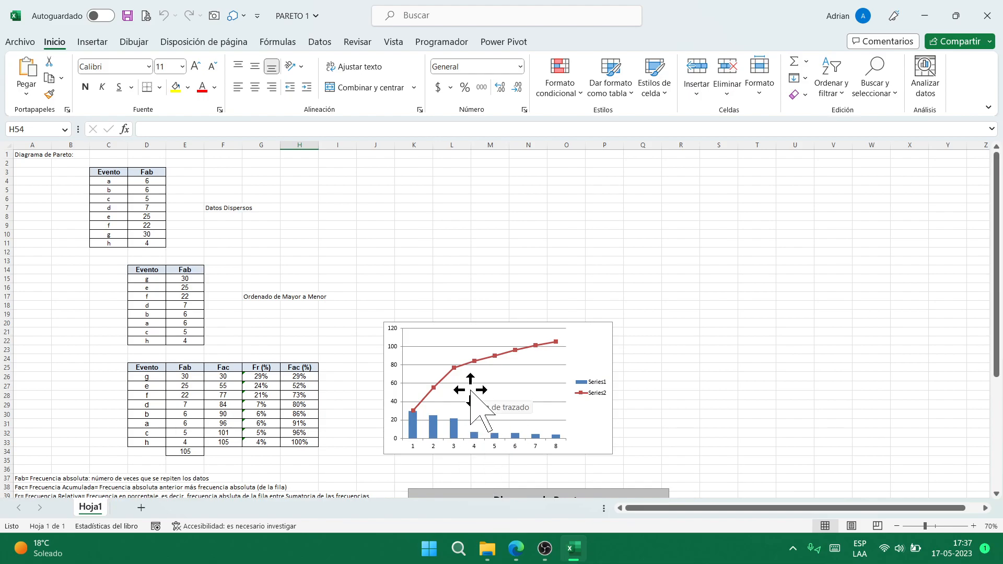
# - Inspect the Pareto chart's bar and line series source ranges, then close PARETO 1
pyautogui.scroll(3, 460, 387)
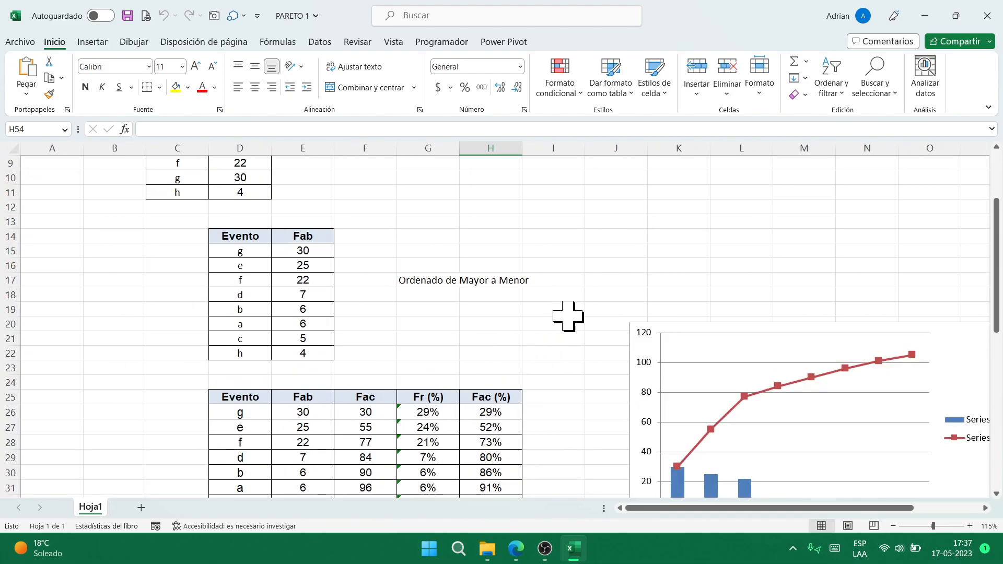
pyautogui.click(724, 410)
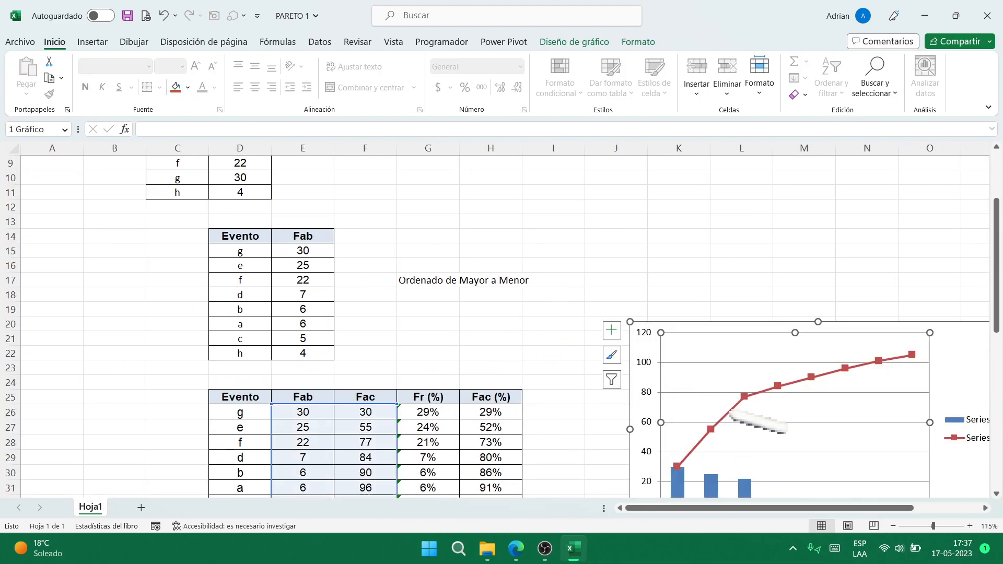
pyautogui.doubleClick(711, 433)
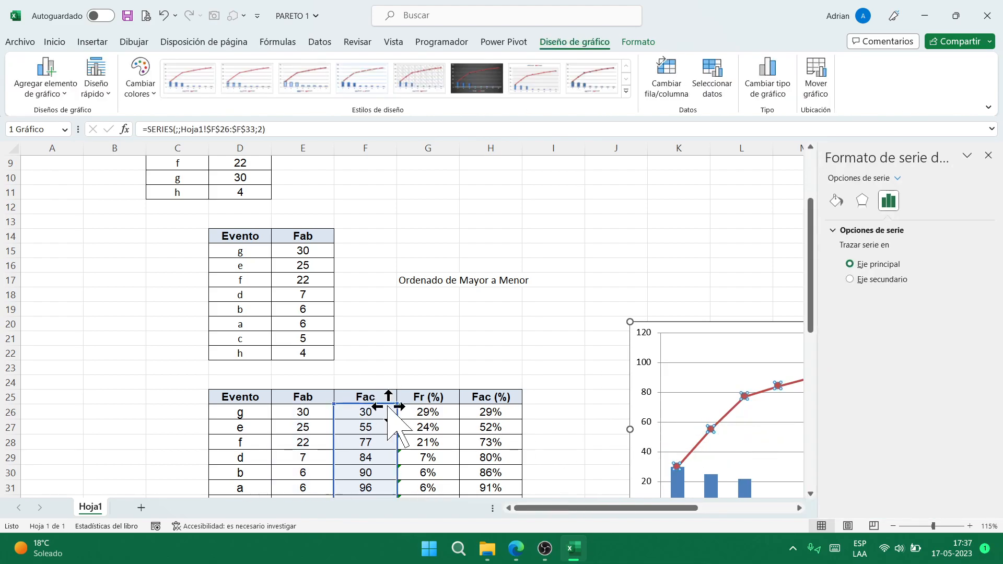
pyautogui.scroll(-2, 391, 428)
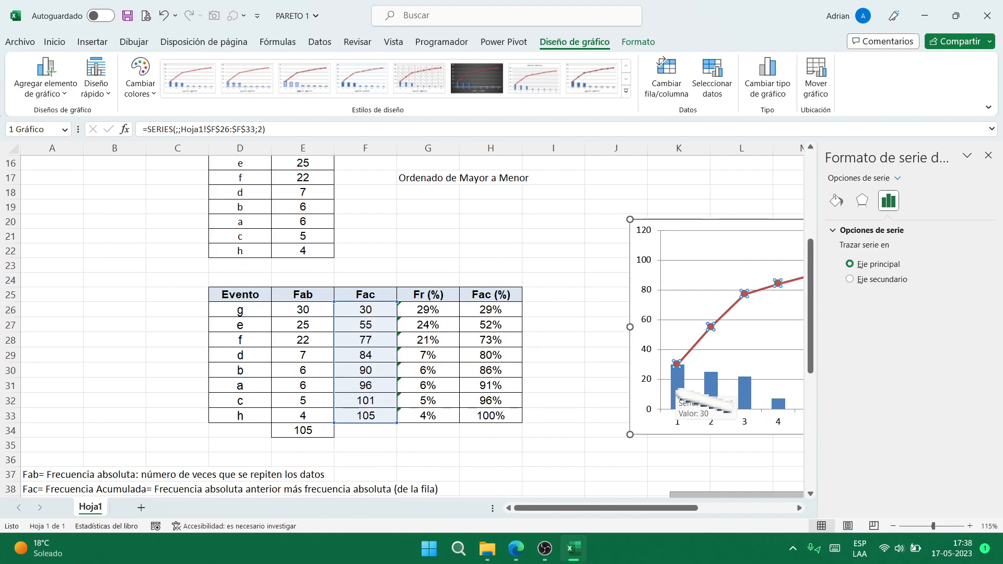
pyautogui.click(679, 393)
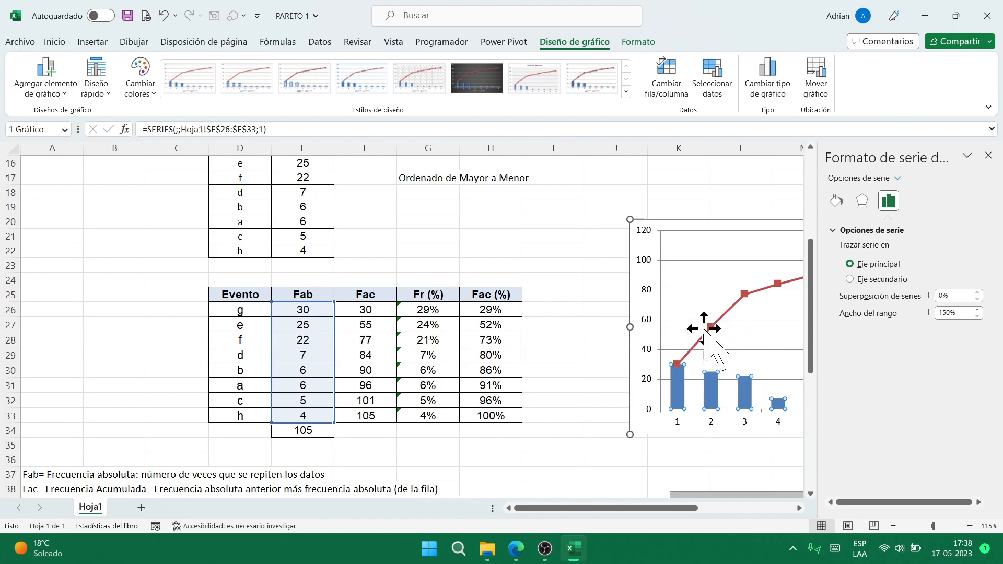
pyautogui.click(706, 330)
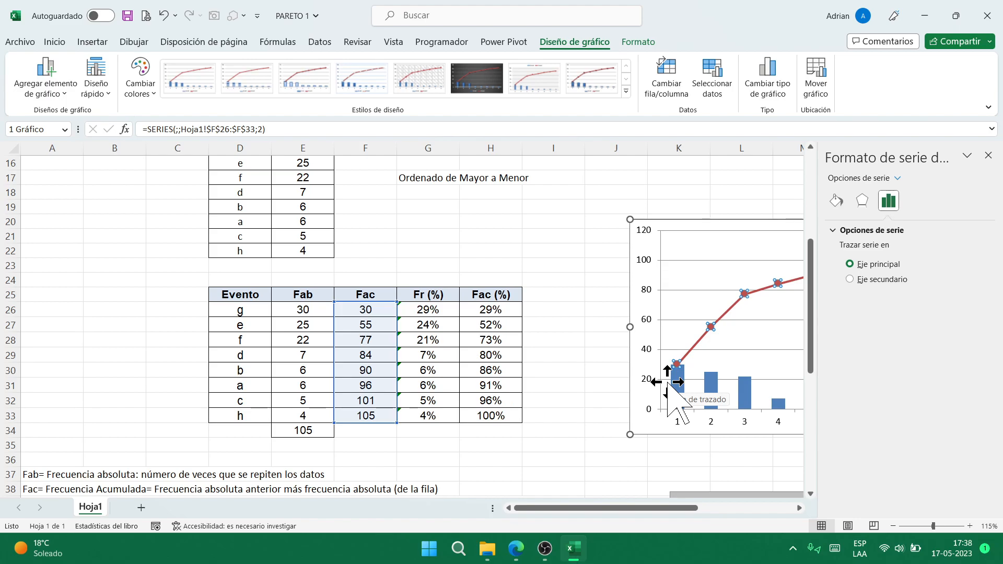
pyautogui.click(990, 156)
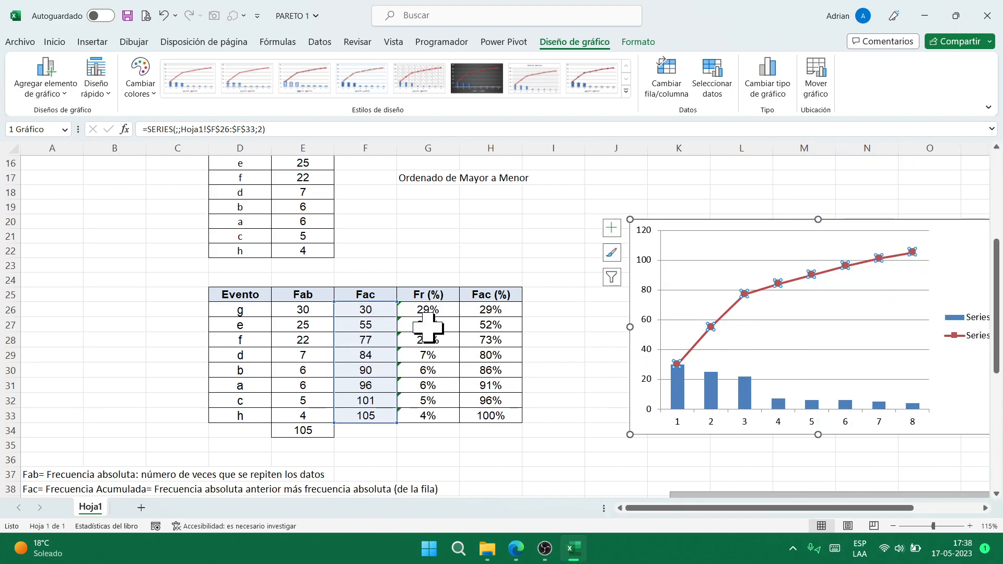
pyautogui.click(711, 392)
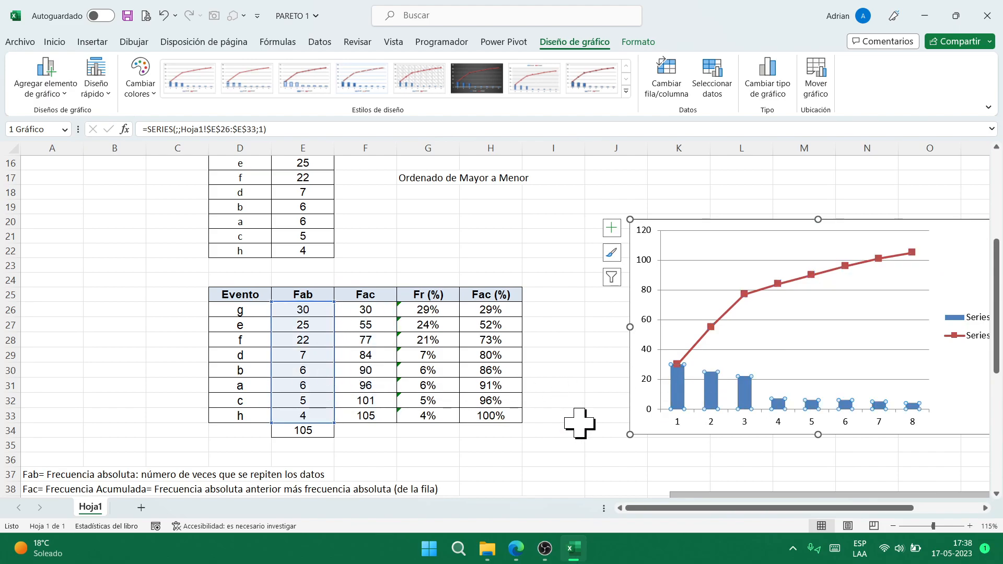
pyautogui.click(987, 16)
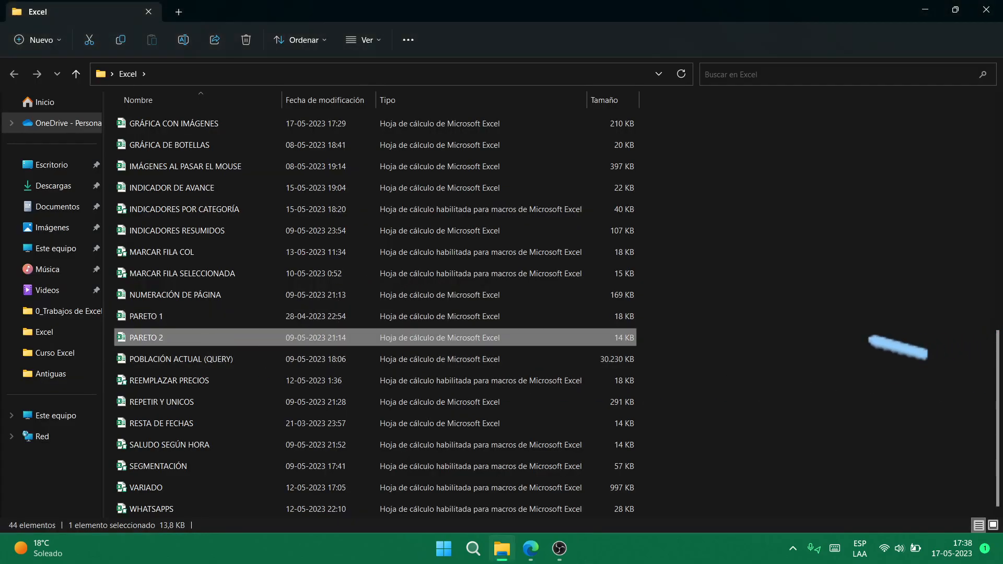
pyautogui.press('Return')
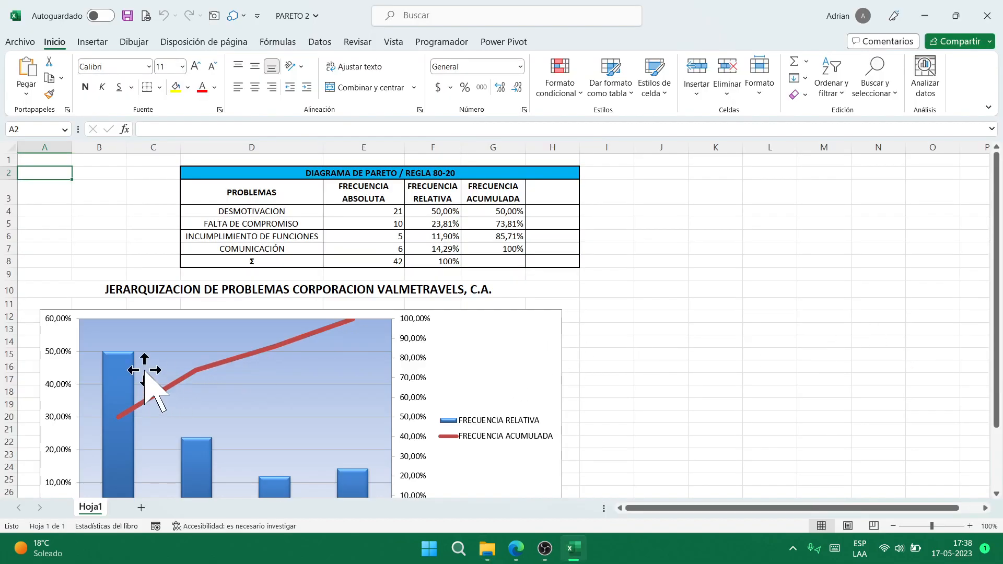
pyautogui.click(157, 394)
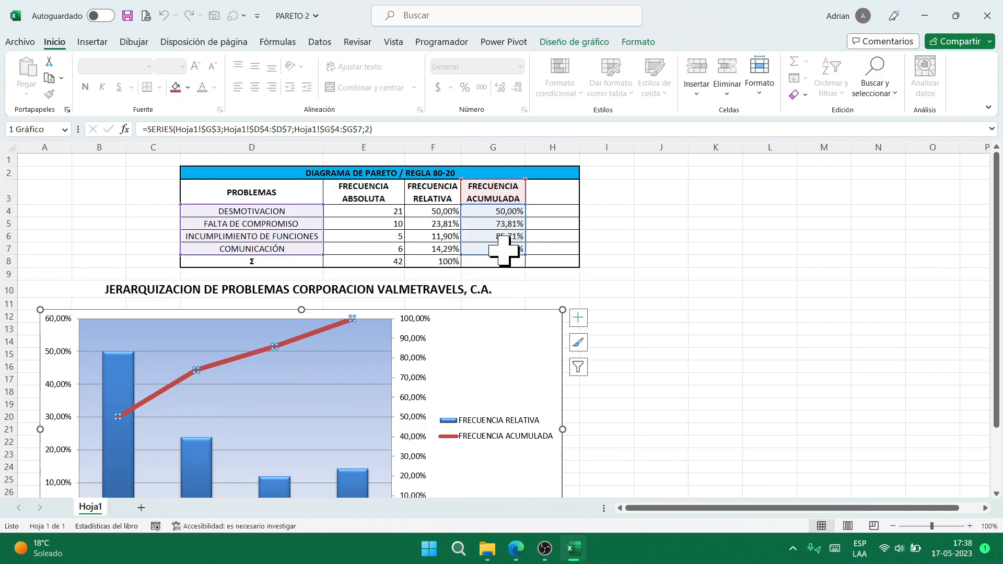
pyautogui.click(120, 438)
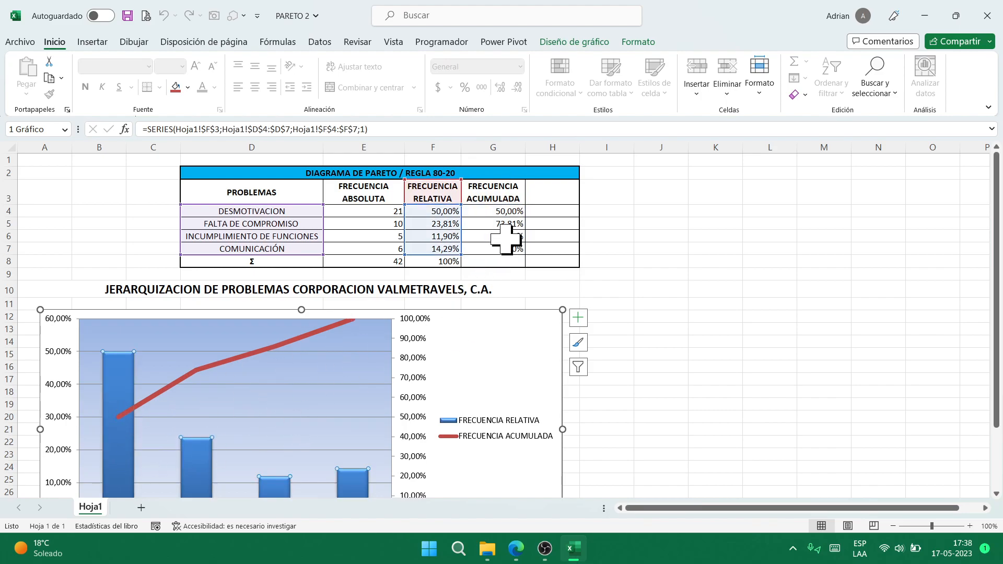
pyautogui.scroll(-4, 434, 345)
pyautogui.scroll(4, 429, 342)
pyautogui.scroll(-4, 421, 340)
pyautogui.scroll(4, 421, 341)
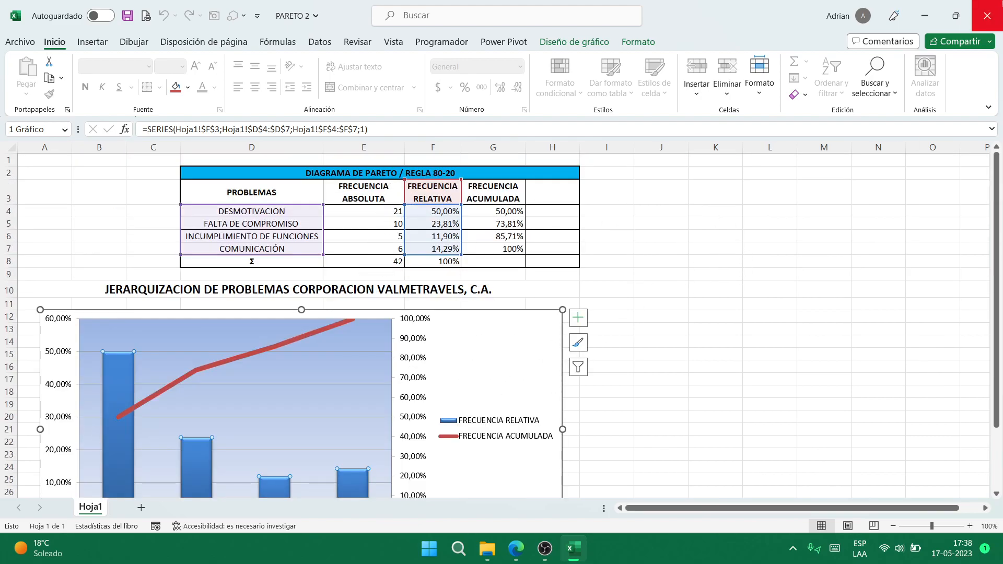
pyautogui.click(987, 16)
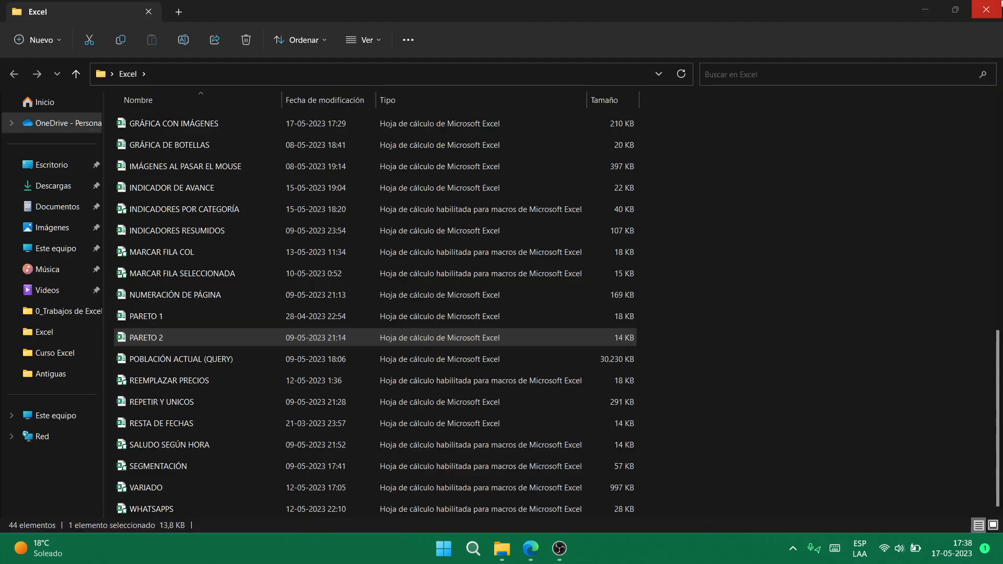
# - Open POBLACIÓN ACTUAL (QUERY) from the Excel folder's file list
pyautogui.click(220, 359)
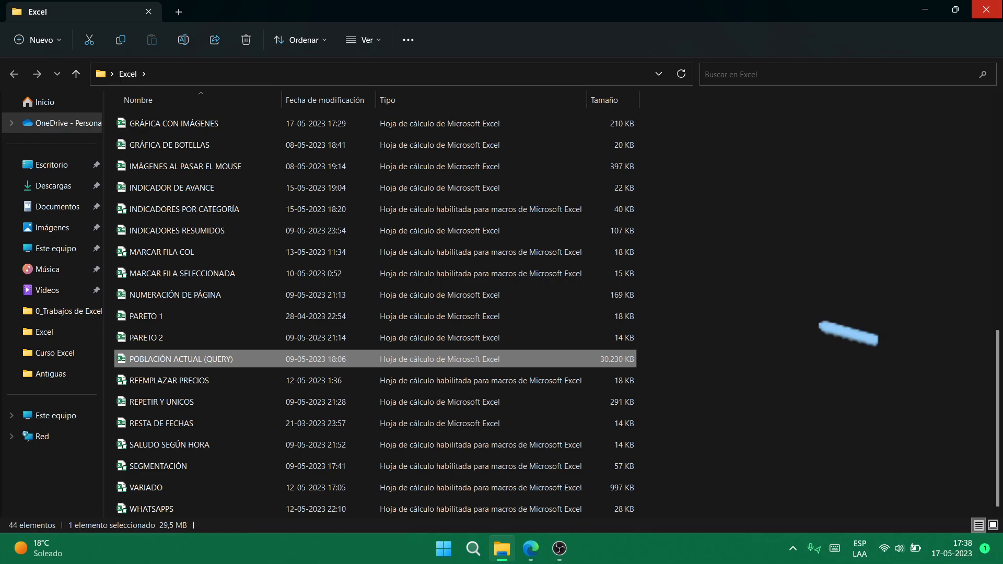
pyautogui.press('Return')
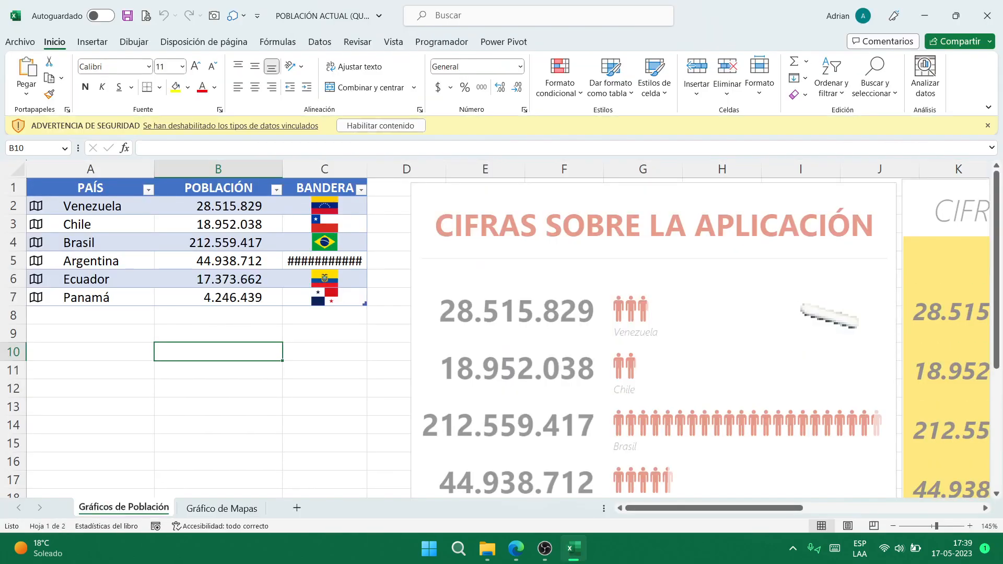
# - Enable content, then inspect the population and flag formulas in C5, B5, B2 and C2
pyautogui.click(397, 126)
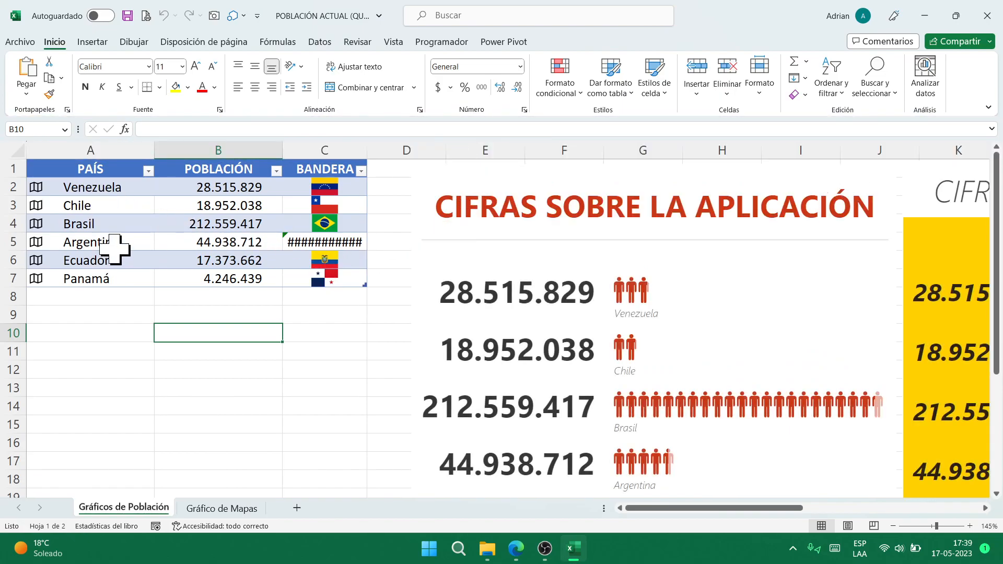
pyautogui.click(291, 248)
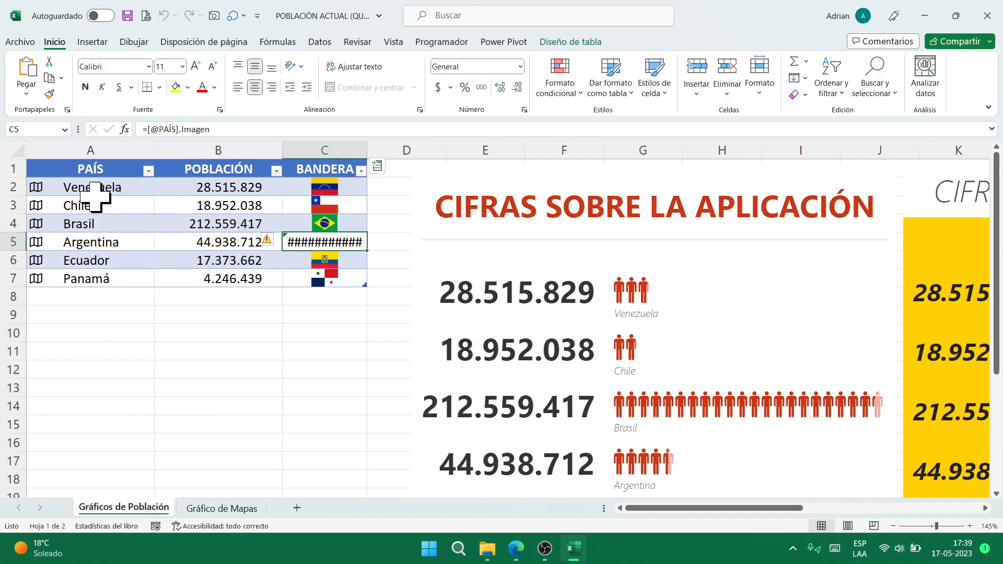
pyautogui.click(201, 250)
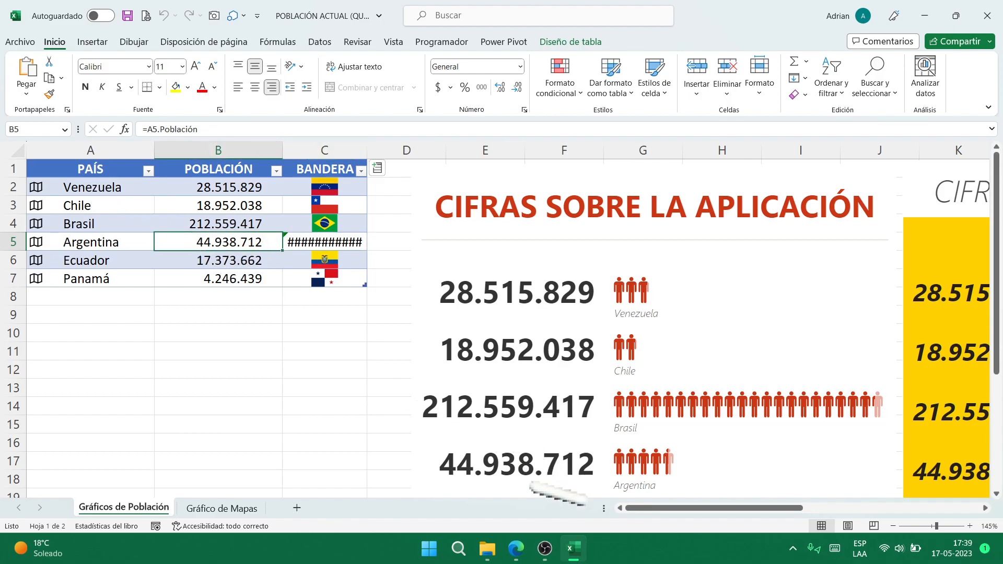
pyautogui.click(545, 548)
pyautogui.click(784, 12)
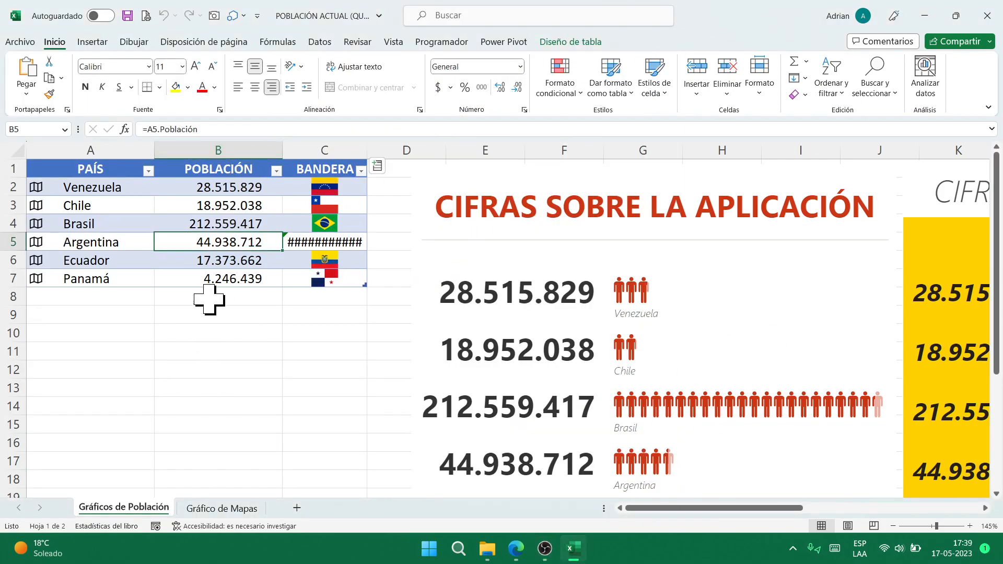
pyautogui.click(230, 188)
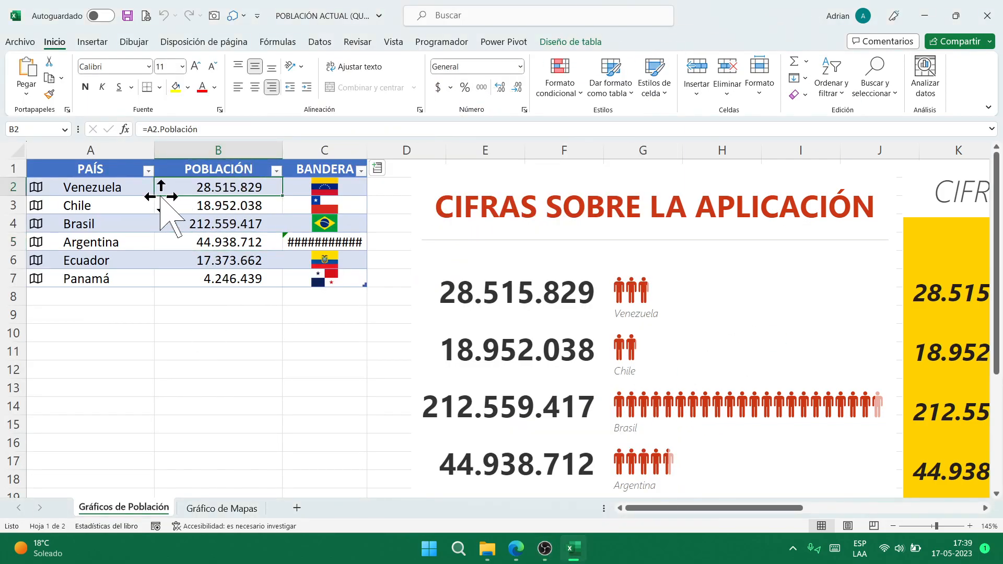
pyautogui.click(346, 192)
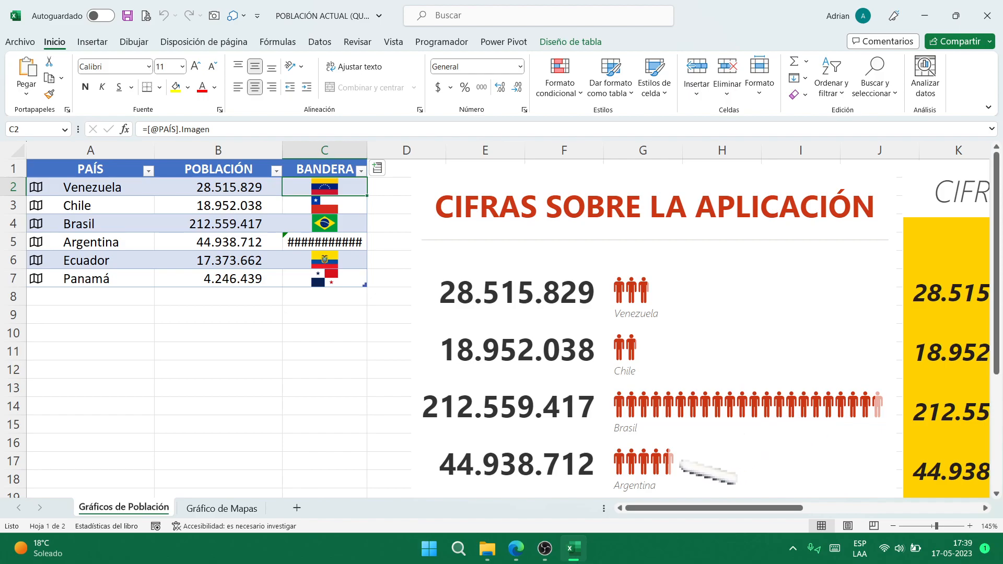
pyautogui.keyDown('ctrl'); pyautogui.scroll(-5, 680, 415); pyautogui.keyUp('ctrl')
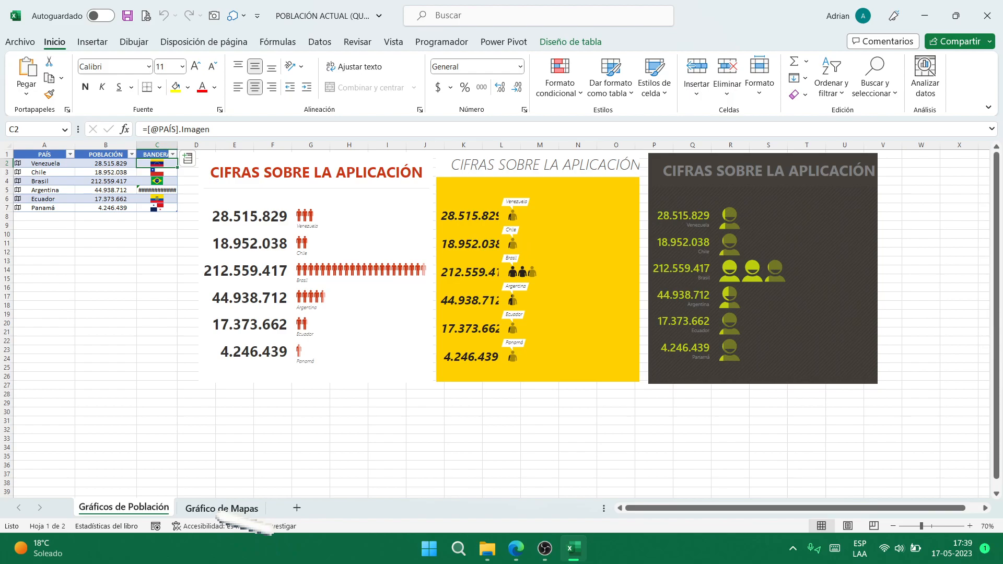
# - View the Gráfico de Mapas population map, return to Gráficos de Población, then switch to File Explorer
pyautogui.click(221, 509)
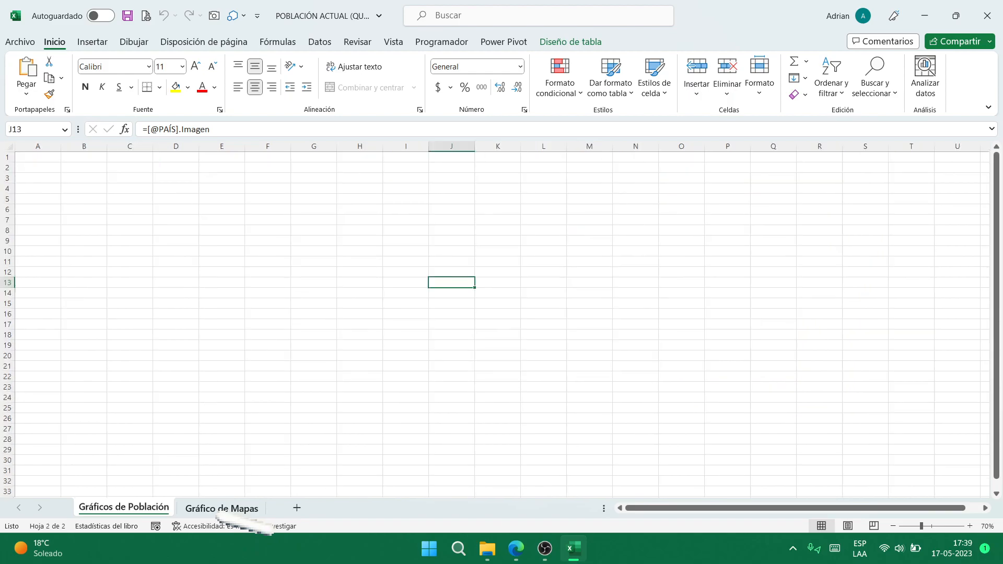
pyautogui.moveTo(126, 308)
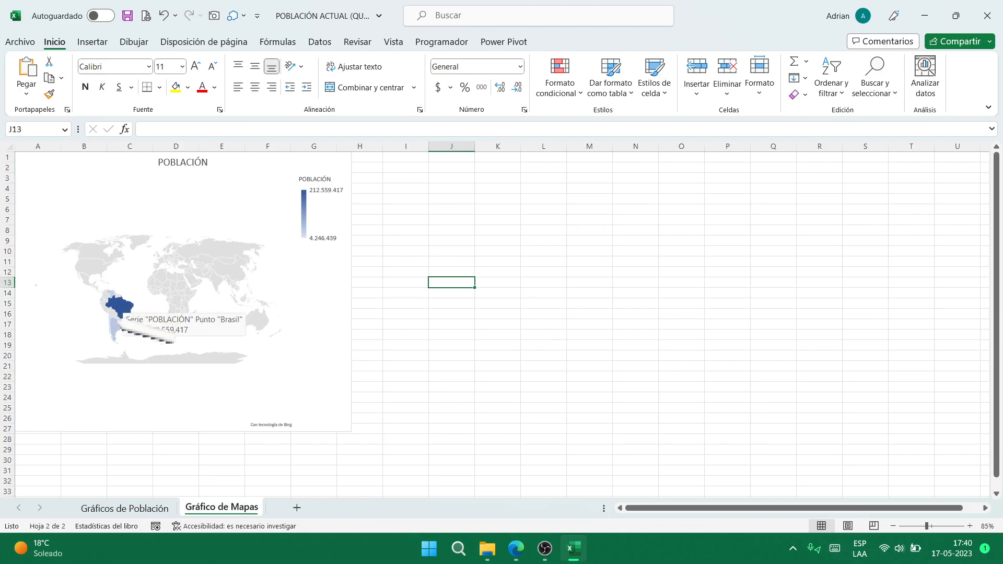
pyautogui.moveTo(115, 335)
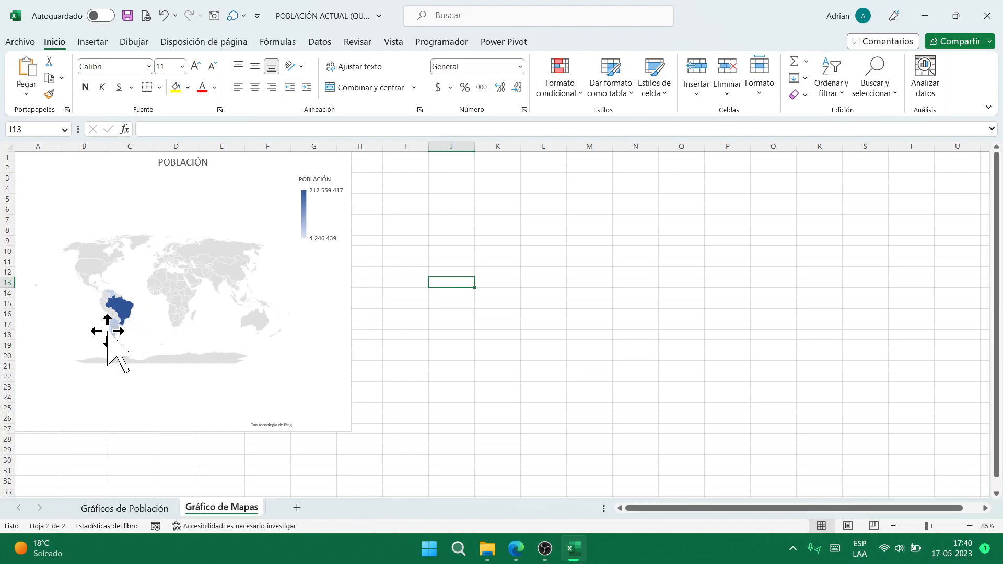
pyautogui.click(125, 508)
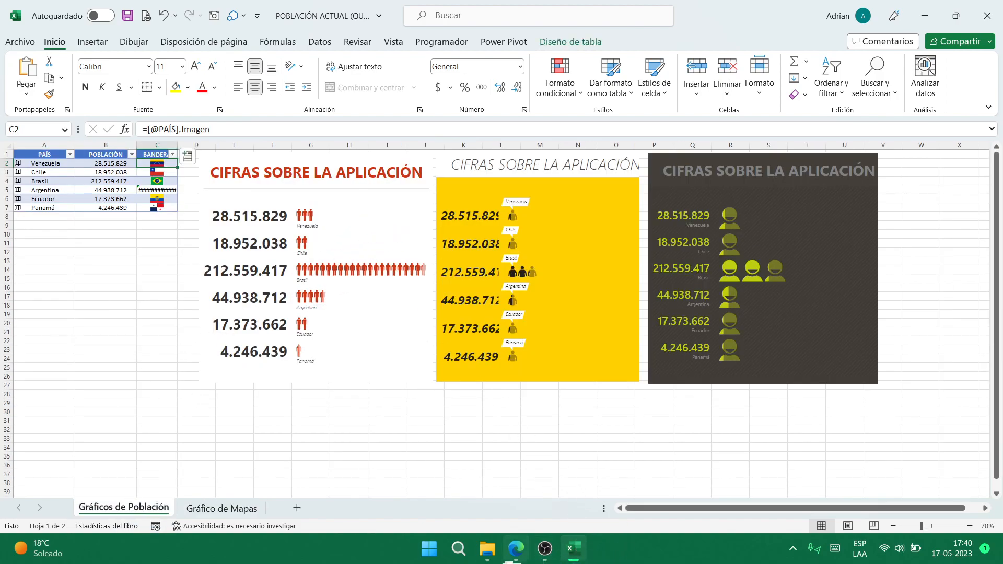
pyautogui.click(487, 548)
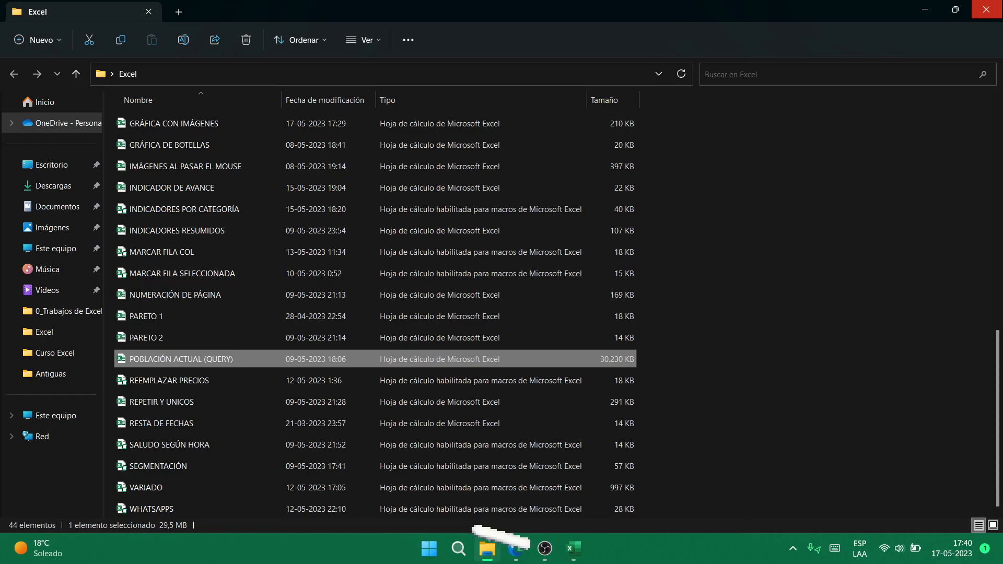
# - Launch 3D Maps from Insertar > Mapa 3D and open the Paseo 1 population tour
pyautogui.click(573, 549)
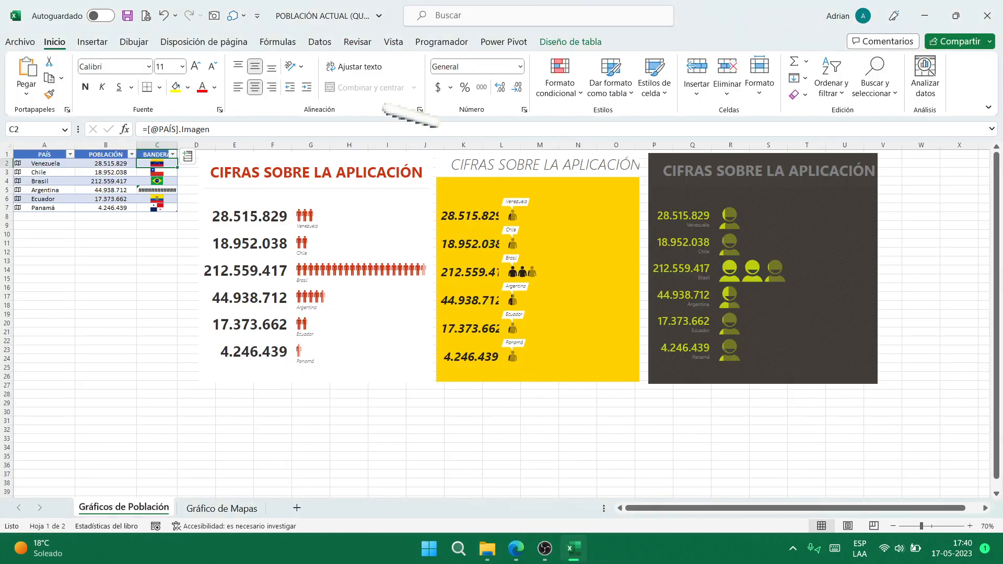
pyautogui.click(95, 42)
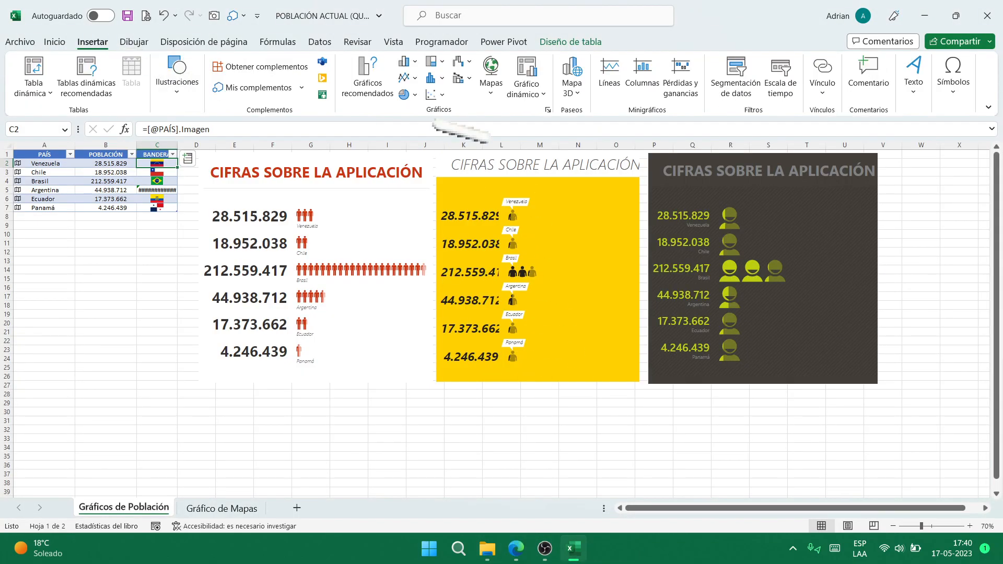
pyautogui.click(572, 78)
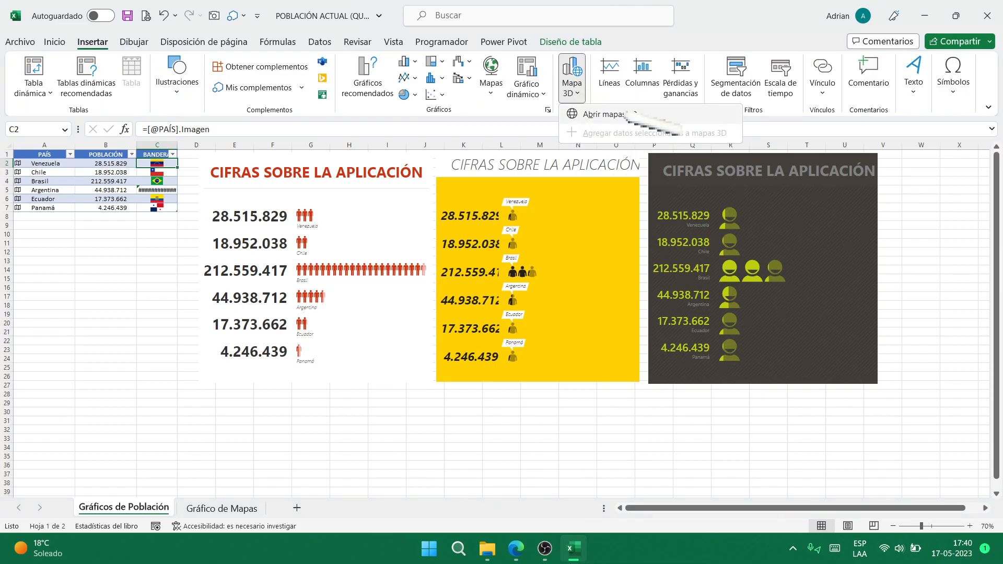
pyautogui.click(632, 115)
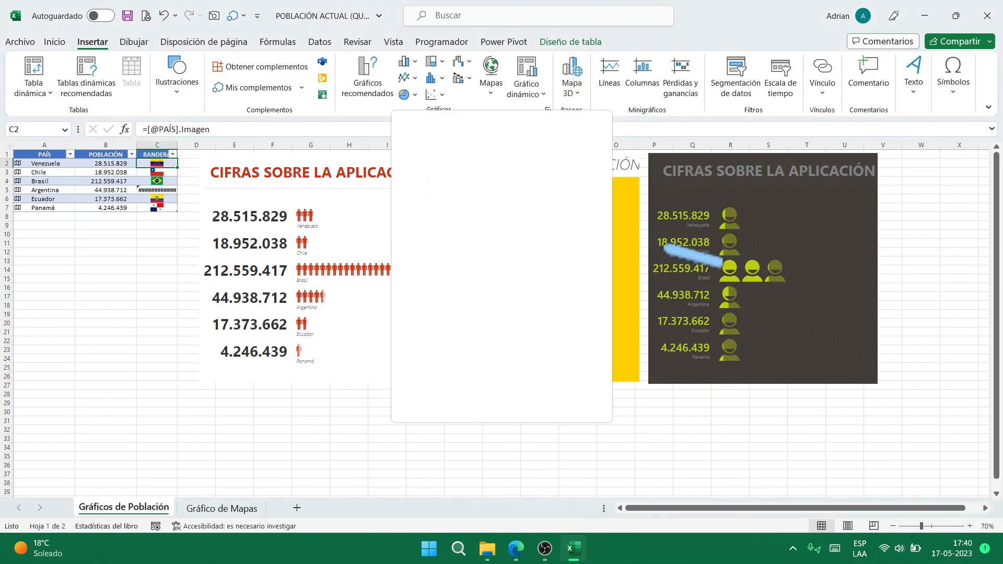
pyautogui.click(505, 204)
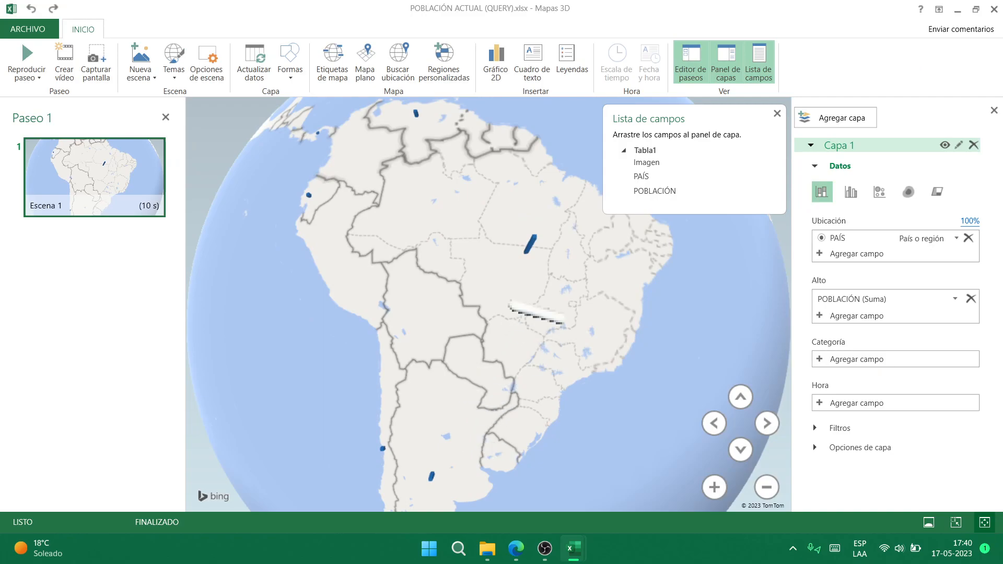
# - Rotate and zoom the globe to frame South America's population columns, then close 3D Maps
pyautogui.moveTo(534, 239)
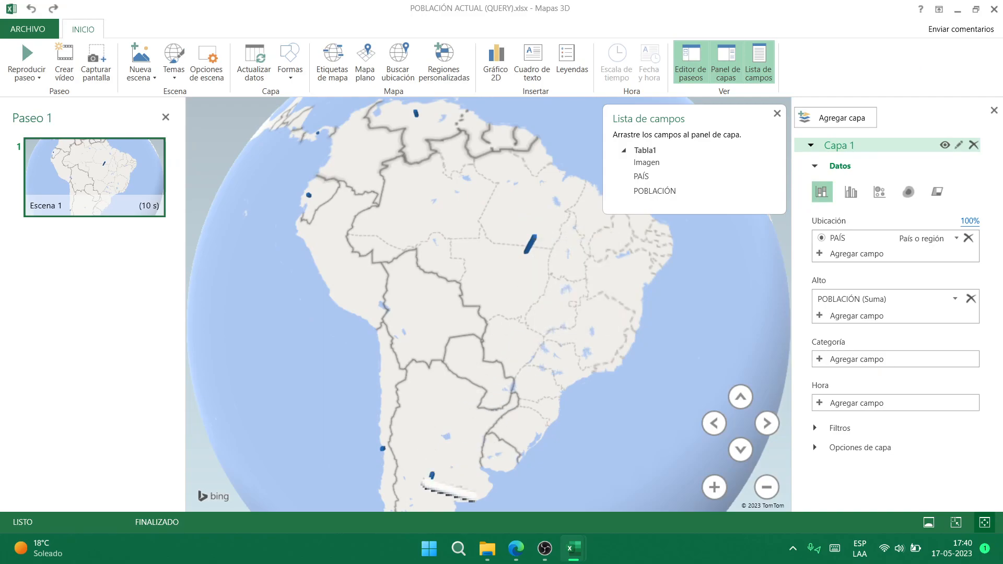
pyautogui.moveTo(432, 477)
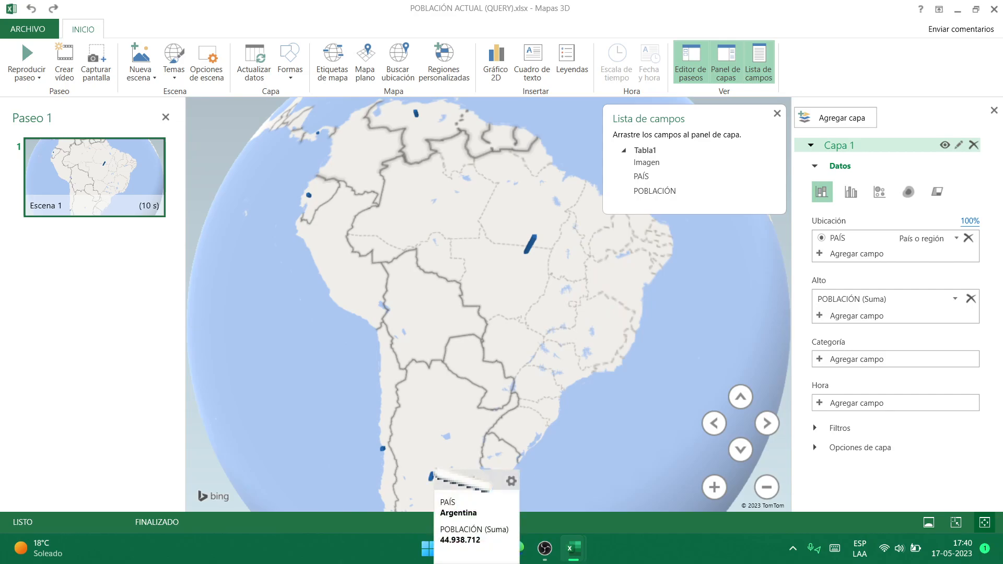
pyautogui.scroll(-2, 478, 340)
pyautogui.moveTo(479, 341); pyautogui.dragTo(529, 240)
pyautogui.moveTo(526, 291); pyautogui.dragTo(506, 223)
pyautogui.scroll(-2, 506, 224)
pyautogui.scroll(2, 506, 224)
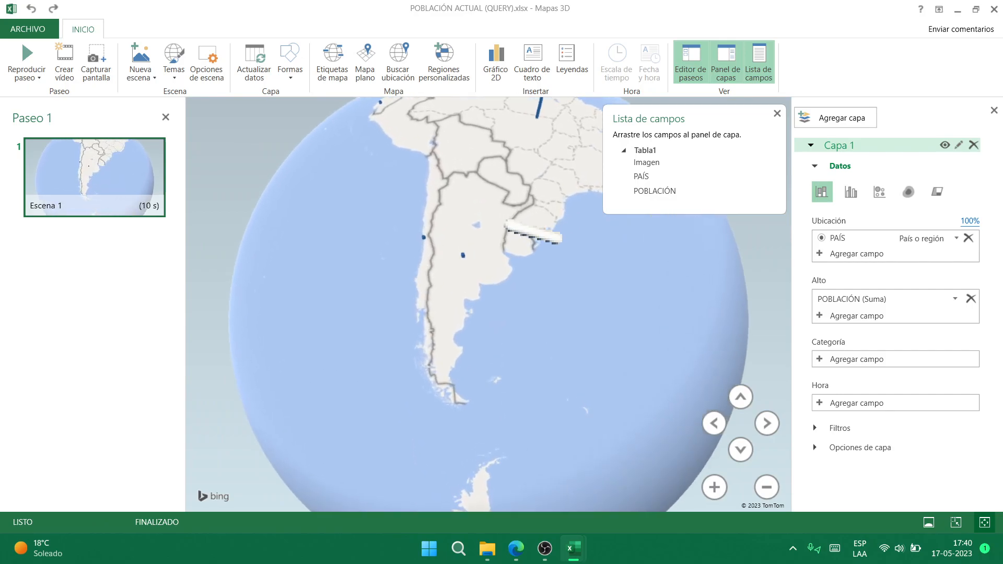
pyautogui.scroll(-4, 505, 224)
pyautogui.scroll(2, 509, 230)
pyautogui.scroll(-2, 510, 231)
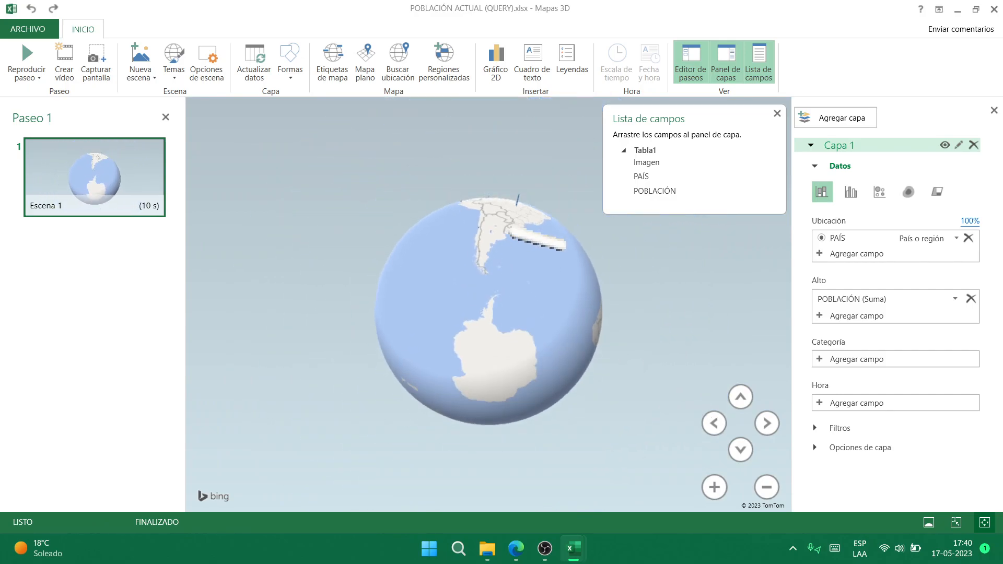
pyautogui.scroll(3, 510, 231)
pyautogui.scroll(2, 510, 231)
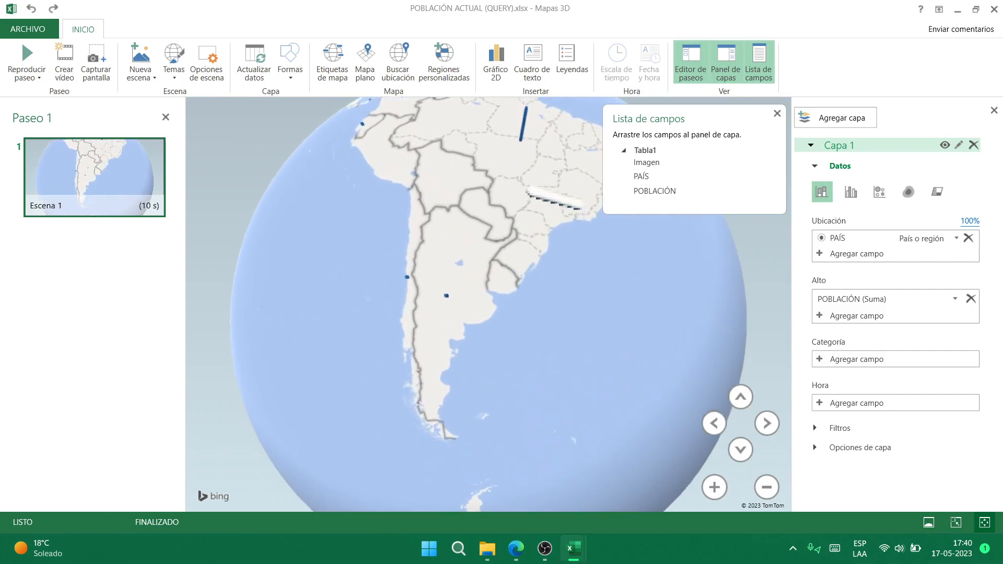
pyautogui.moveTo(521, 211); pyautogui.dragTo(457, 233)
pyautogui.moveTo(420, 277); pyautogui.dragTo(433, 134)
pyautogui.moveTo(438, 183); pyautogui.dragTo(444, 294)
pyautogui.moveTo(442, 201); pyautogui.dragTo(444, 326)
pyautogui.moveTo(401, 119); pyautogui.dragTo(411, 203)
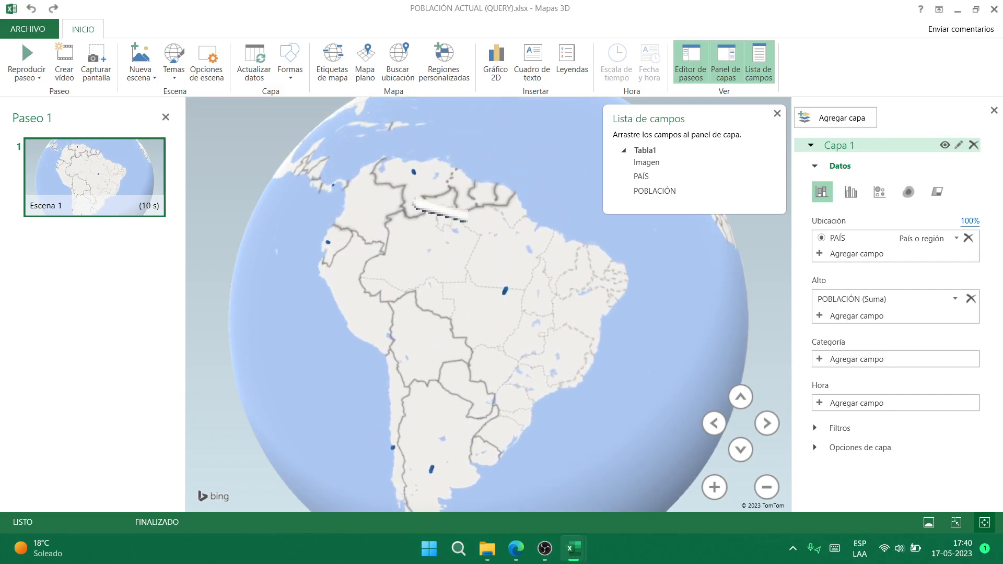
pyautogui.scroll(3, 413, 204)
pyautogui.moveTo(299, 280); pyautogui.dragTo(281, 205)
pyautogui.moveTo(371, 207); pyautogui.dragTo(316, 227)
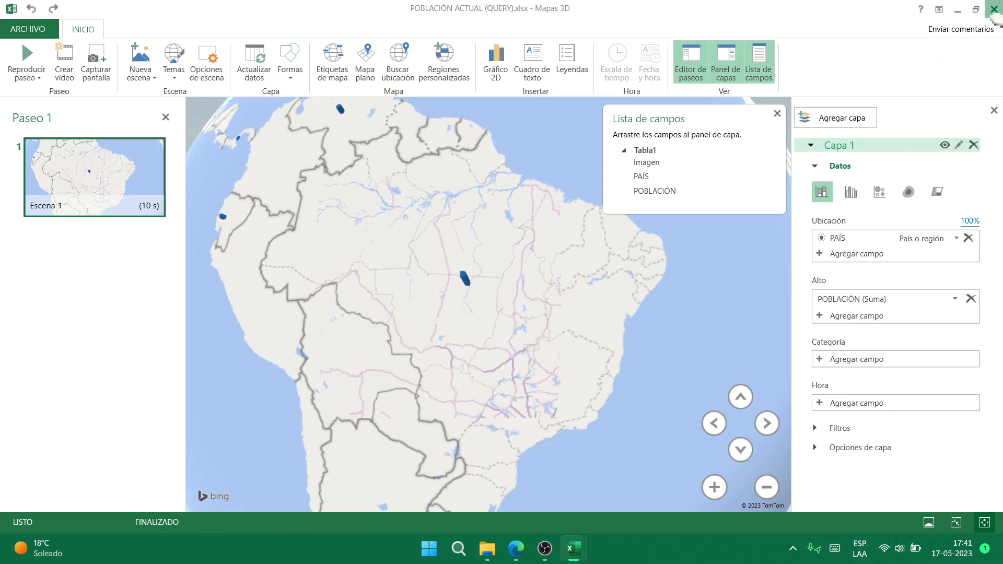
pyautogui.click(994, 9)
# - Close the population workbook with No guardar and open REEMPLAZAR PRECIOS
pyautogui.click(988, 16)
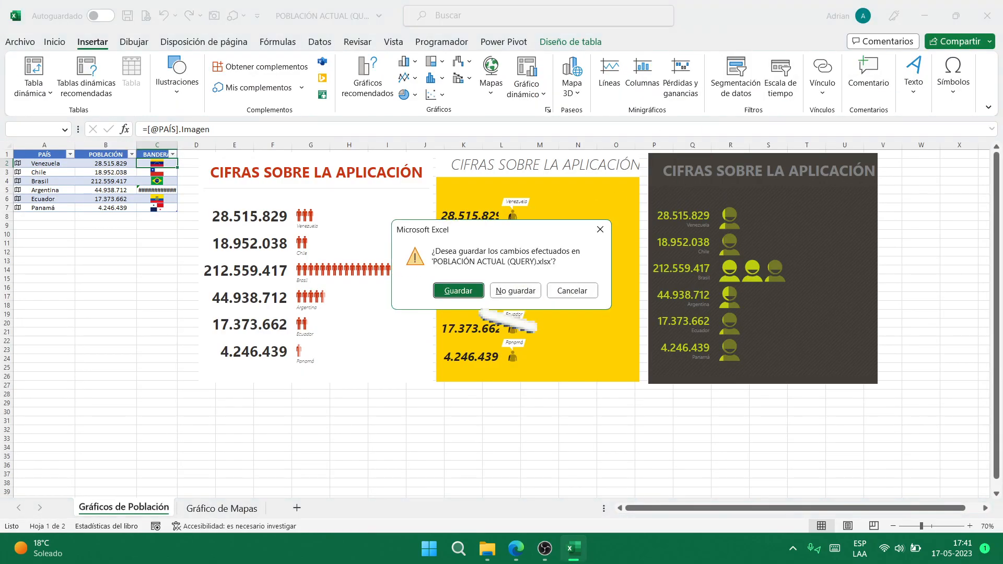
pyautogui.click(515, 291)
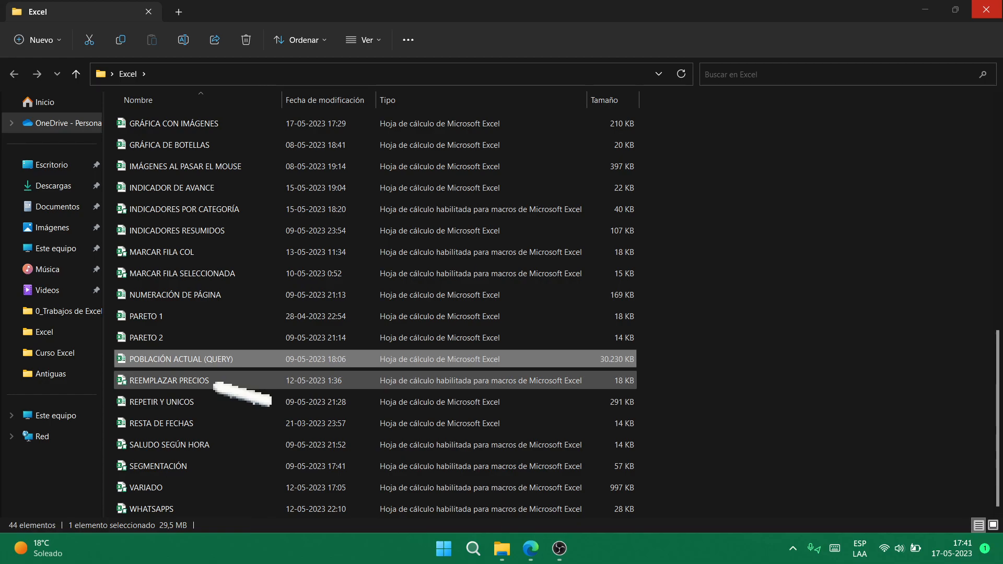
pyautogui.click(215, 384)
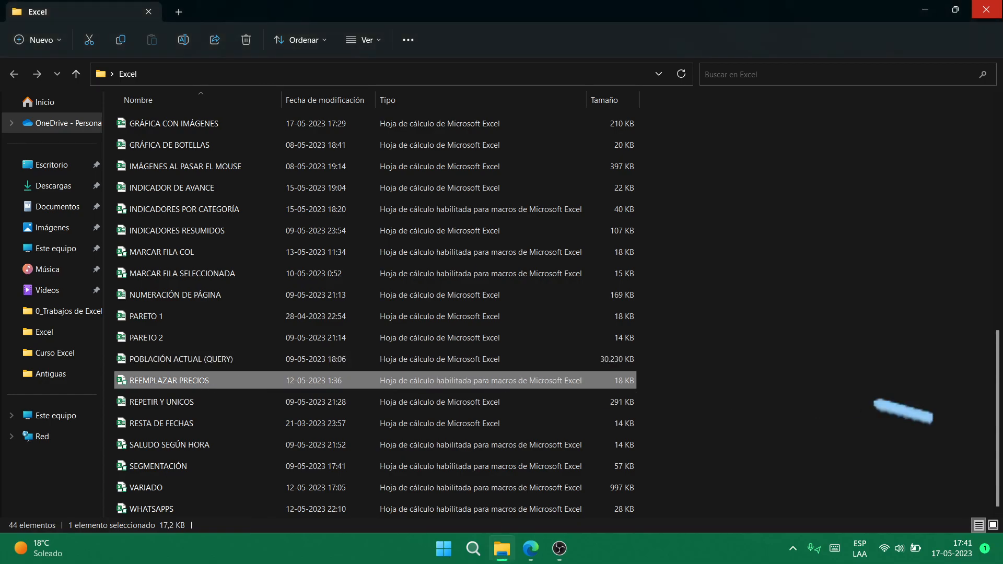
pyautogui.press('Return')
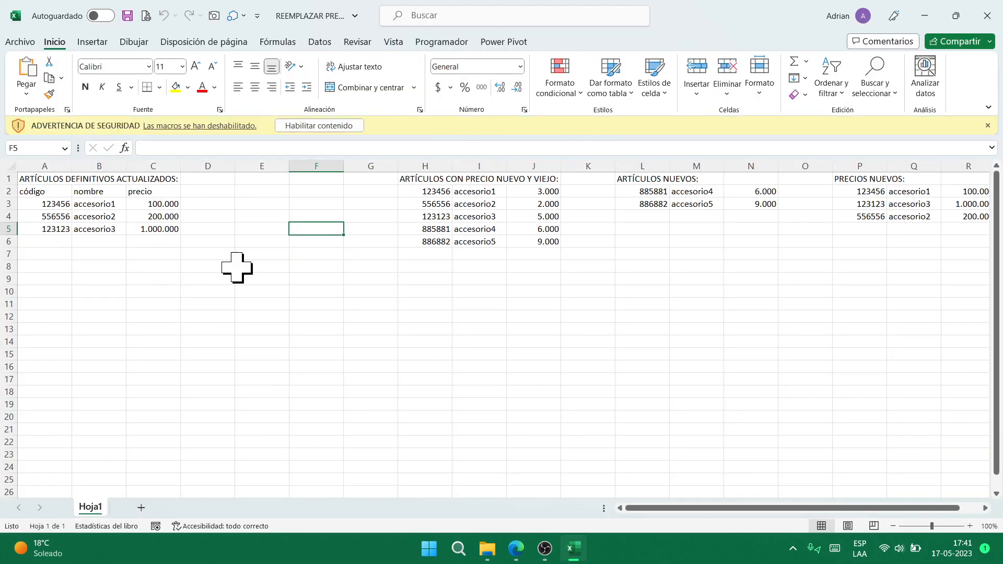
pyautogui.click(314, 126)
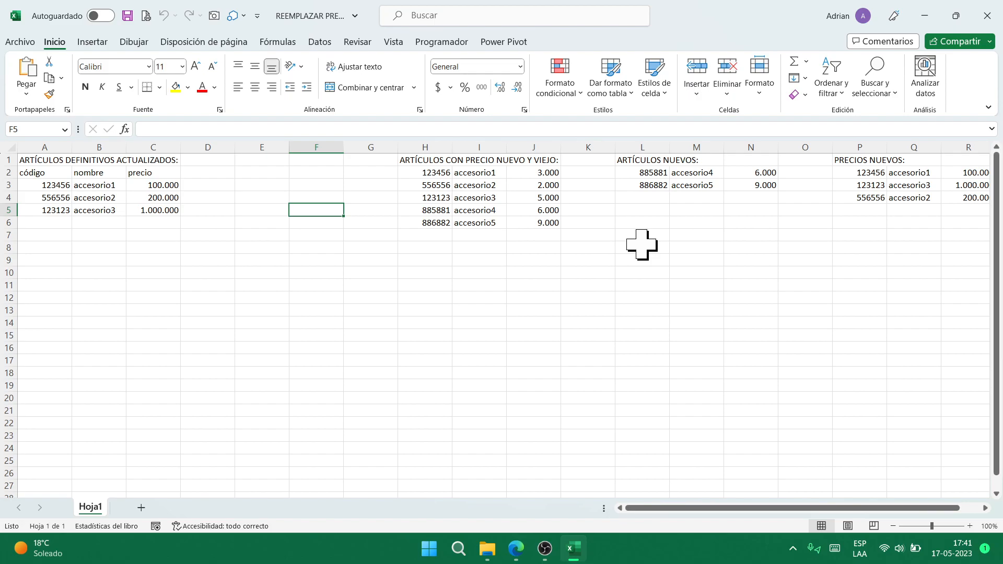
pyautogui.click(656, 186)
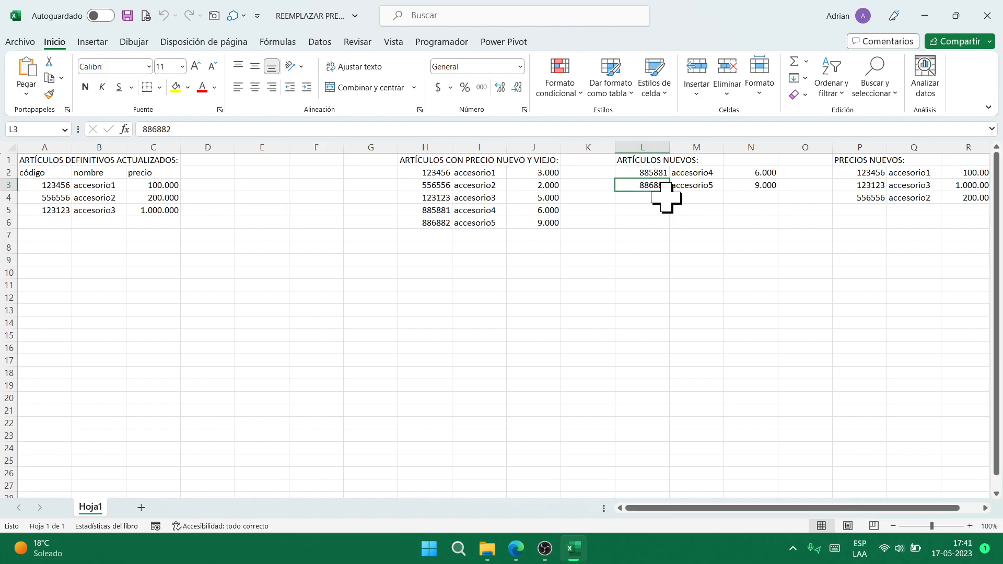
pyautogui.click(483, 210)
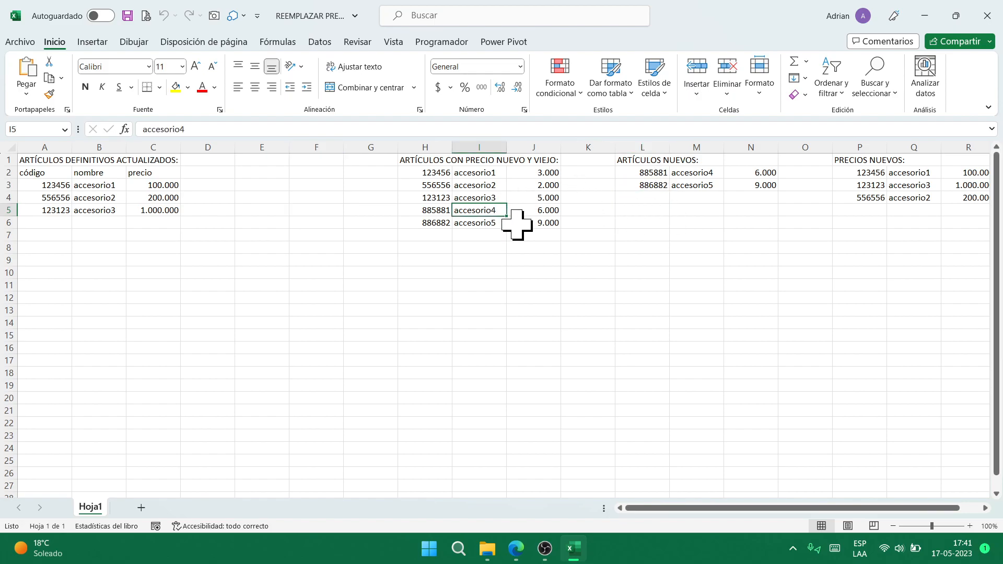
pyautogui.press('Right')
pyautogui.press('Right')
pyautogui.press('Right')
pyautogui.press('Right')
pyautogui.press('Right')
pyautogui.press('Right')
pyautogui.press('Right')
pyautogui.press('Right')
pyautogui.press('Right')
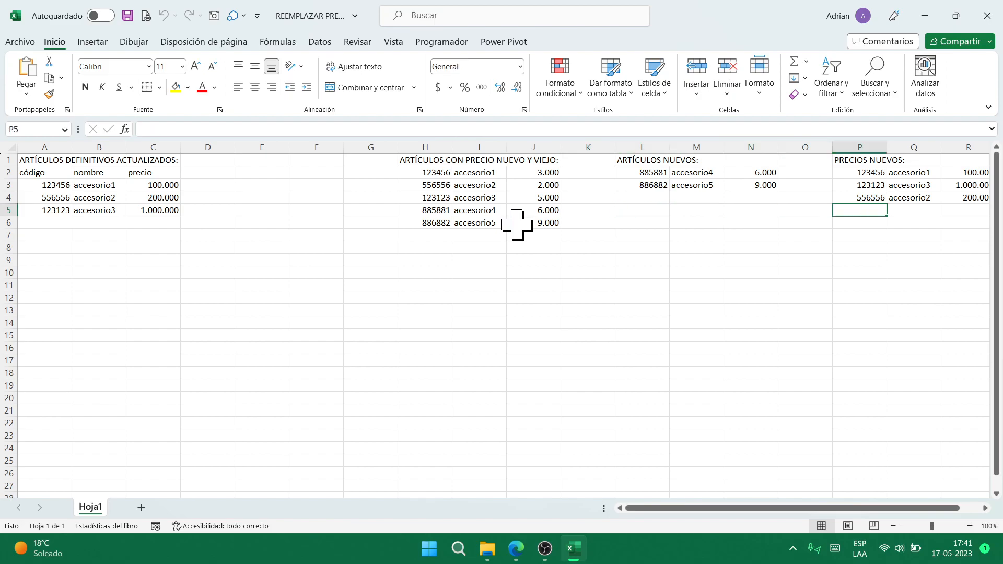
pyautogui.press('Left')
pyautogui.press('Left')
pyautogui.press('Left')
pyautogui.press('Left')
pyautogui.press('Left')
pyautogui.press('Left')
pyautogui.press('Left')
pyautogui.press('Left')
pyautogui.press('Left')
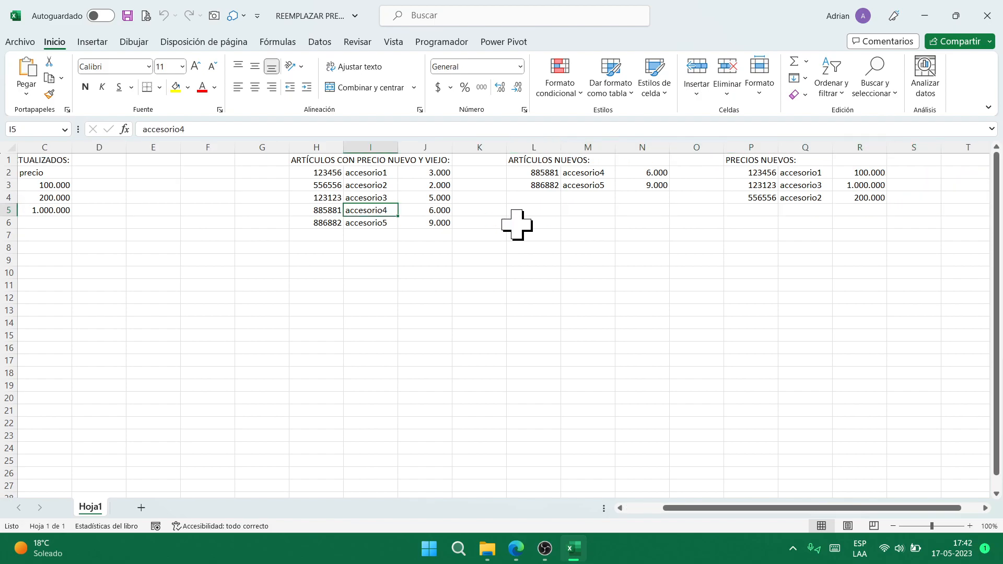
pyautogui.press('Up')
pyautogui.press('Up')
pyautogui.press('Right')
pyautogui.press('Right')
pyautogui.press('Right')
pyautogui.press('Right')
pyautogui.press('Right')
pyautogui.press('Right')
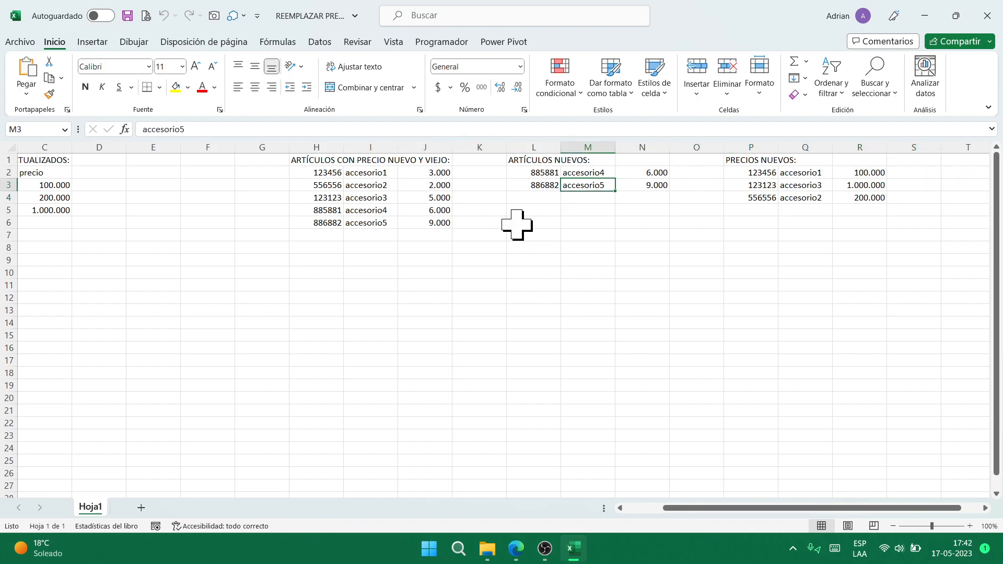
pyautogui.press('Right')
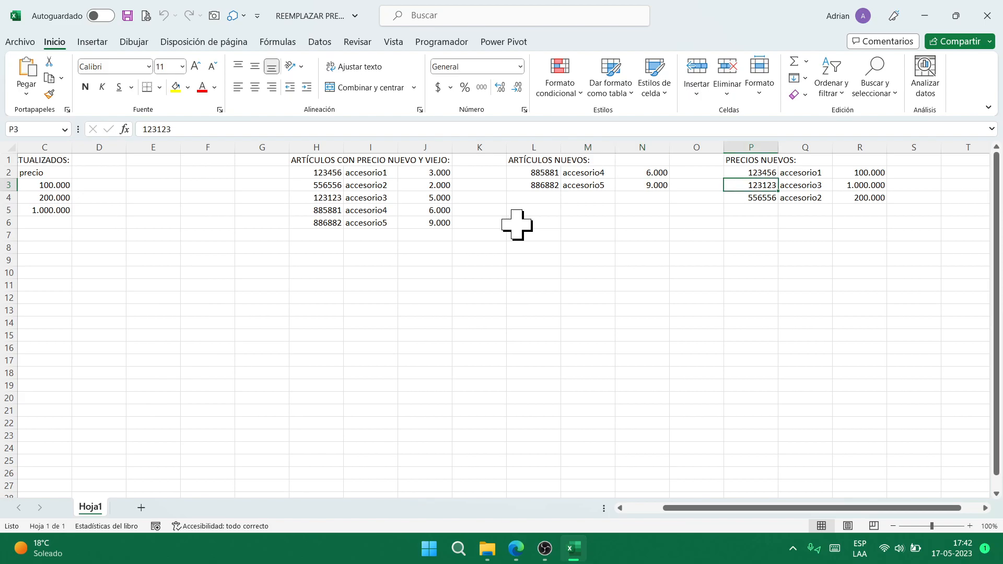
pyautogui.click(372, 224)
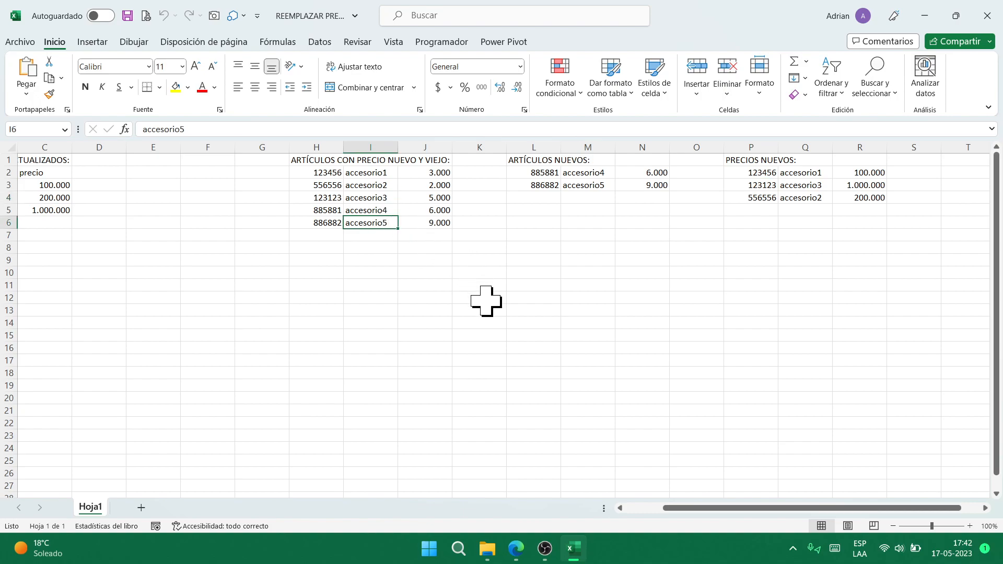
pyautogui.press('Up')
pyautogui.press('Up')
pyautogui.press('Up')
pyautogui.press('Up')
pyautogui.press('Up')
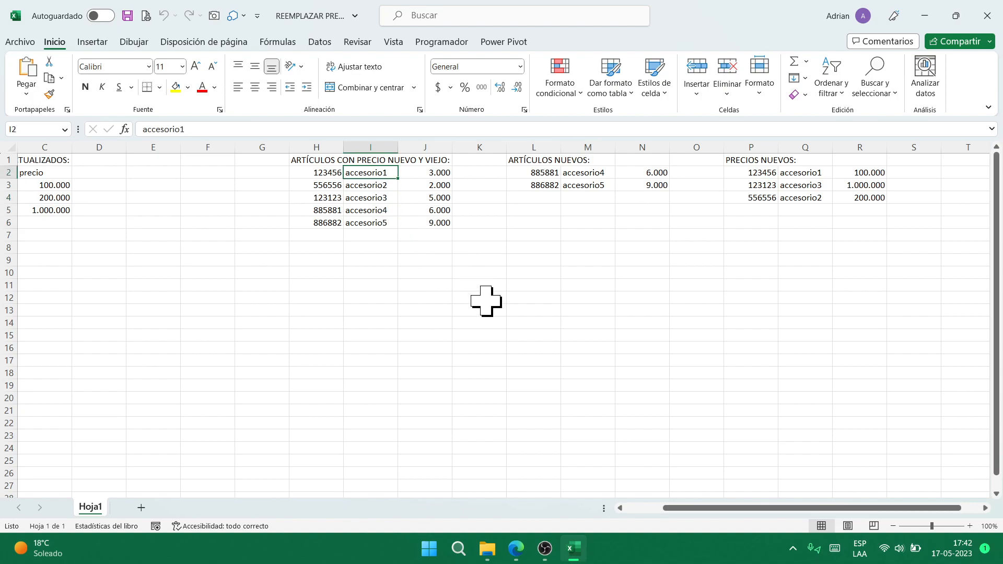
pyautogui.press('Right')
pyautogui.press('Right')
pyautogui.press('Right')
pyautogui.press('Right')
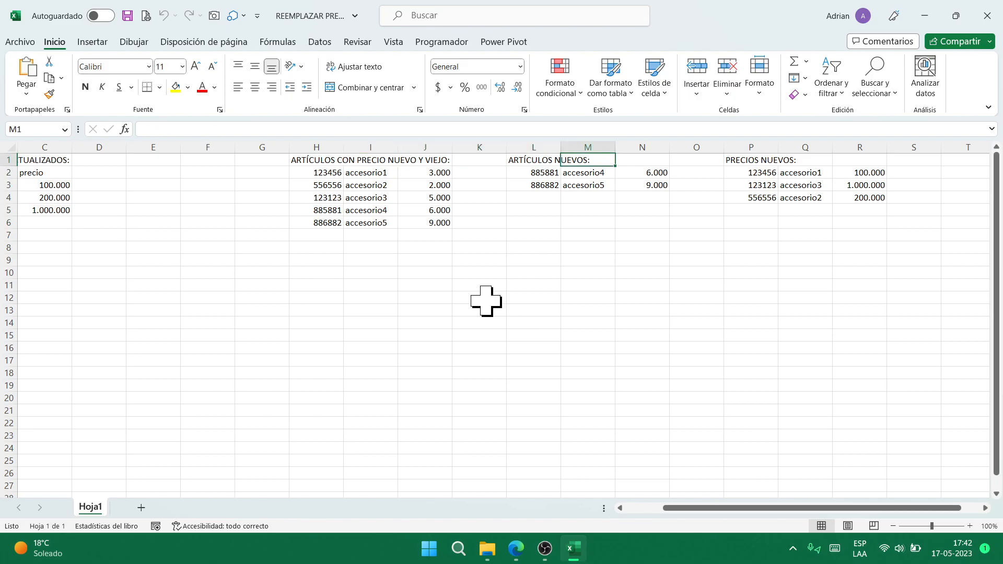
pyautogui.press('Left')
pyautogui.press('Left')
pyautogui.press('Left')
pyautogui.press('Left')
pyautogui.press('Left')
pyautogui.press('Left')
pyautogui.press('Left')
pyautogui.press('Left')
pyautogui.press('Left')
pyautogui.press('Left')
pyautogui.press('Left')
pyautogui.press('Left')
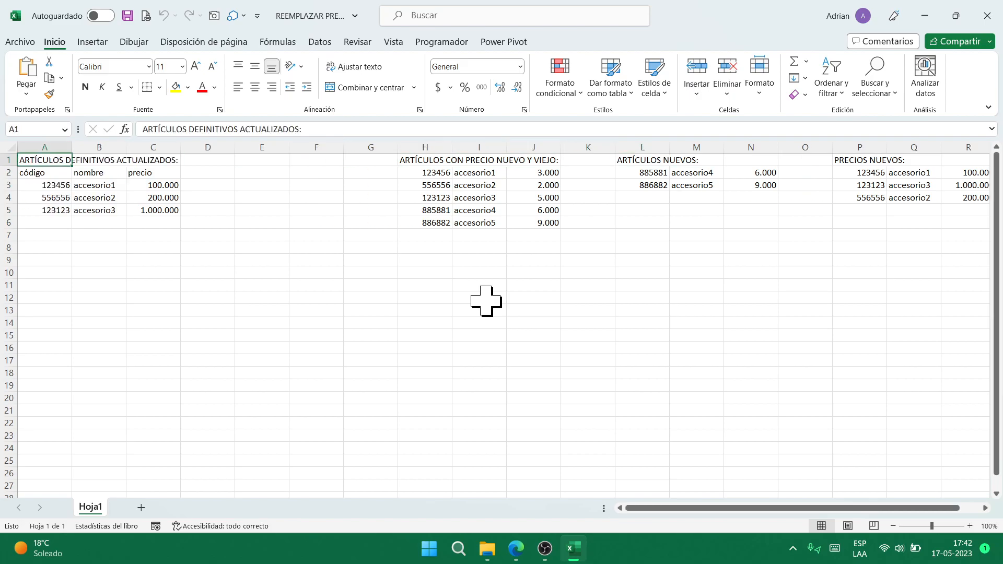
pyautogui.press('Down')
pyautogui.press('Right')
pyautogui.press('Right')
pyautogui.press('Right')
pyautogui.press('Right')
pyautogui.press('Right')
pyautogui.press('Right')
pyautogui.press('Right')
pyautogui.press('Right')
pyautogui.press('Right')
pyautogui.press('Right')
pyautogui.press('Right')
pyautogui.press('Right')
pyautogui.press('Right')
pyautogui.press('Right')
pyautogui.press('Right')
pyautogui.press('Right')
pyautogui.press('Right')
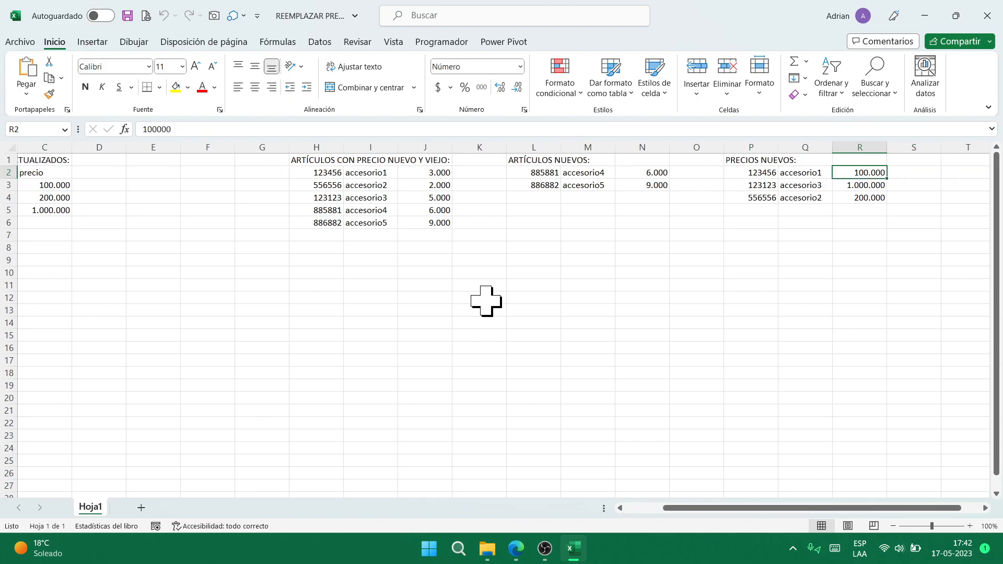
pyautogui.press('Left')
pyautogui.press('Left')
pyautogui.press('Left')
pyautogui.press('Left')
pyautogui.press('Left')
pyautogui.press('Left')
pyautogui.press('Left')
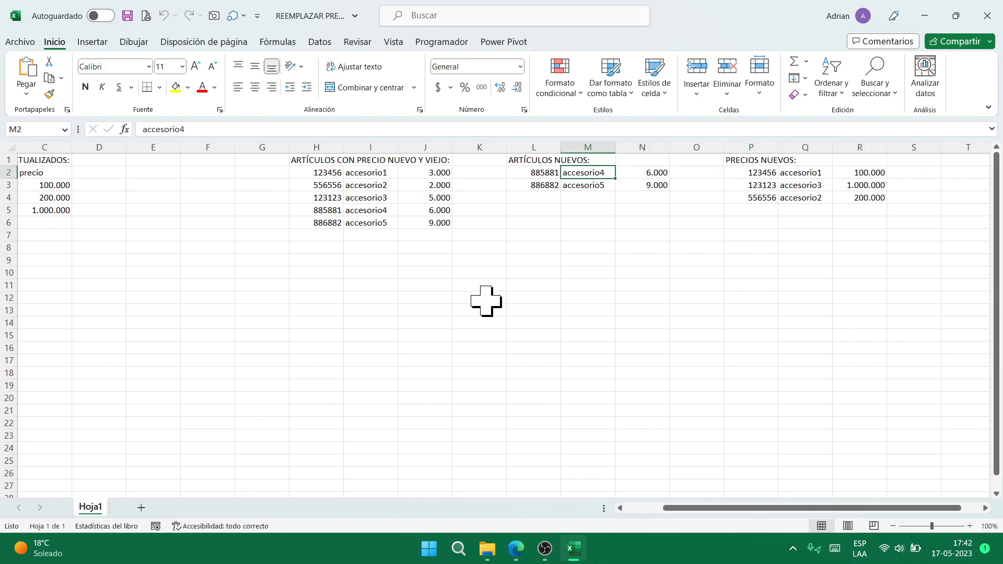
pyautogui.press('Left')
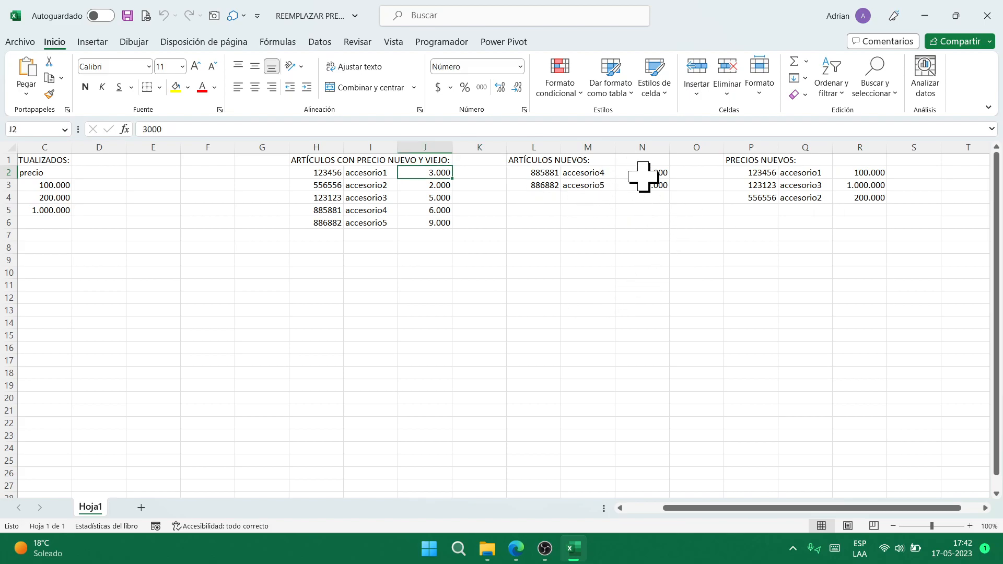
pyautogui.moveTo(314, 146); pyautogui.dragTo(414, 150)
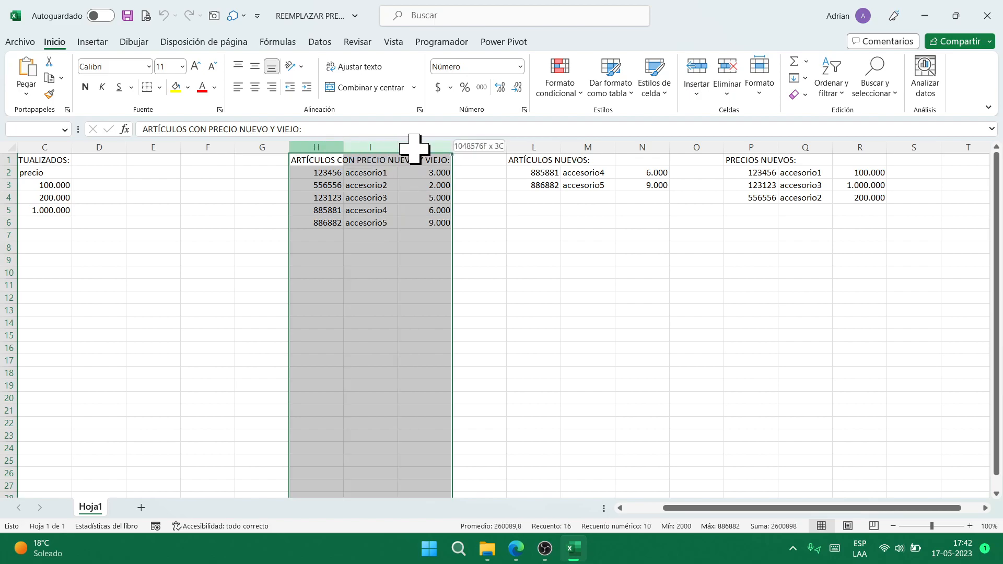
pyautogui.moveTo(556, 149); pyautogui.dragTo(860, 147)
pyautogui.click(412, 198)
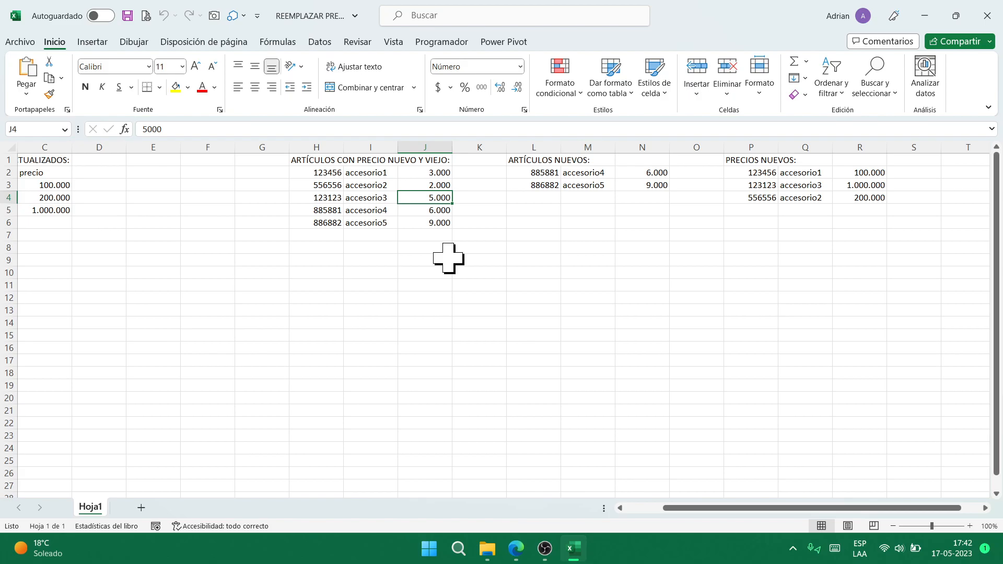
pyautogui.press('Left')
pyautogui.press('Left')
pyautogui.press('Left')
pyautogui.press('Left')
pyautogui.press('Left')
pyautogui.press('Left')
pyautogui.press('Left')
pyautogui.press('Left')
pyautogui.press('Left')
pyautogui.press('Right')
pyautogui.press('Right')
pyautogui.press('Right')
pyautogui.press('Right')
pyautogui.press('Right')
pyautogui.press('Right')
pyautogui.press('Right')
pyautogui.press('Right')
pyautogui.press('Right')
pyautogui.press('Right')
pyautogui.press('Right')
pyautogui.press('Right')
pyautogui.press('Right')
pyautogui.press('Right')
pyautogui.press('Right')
pyautogui.press('Right')
pyautogui.press('Right')
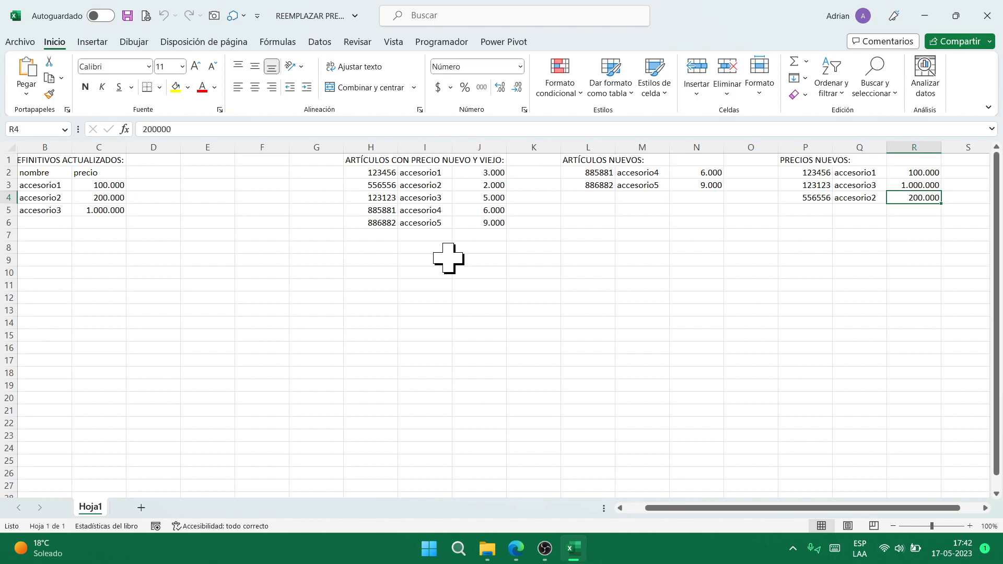
pyautogui.moveTo(374, 144); pyautogui.dragTo(493, 144)
pyautogui.rightClick(493, 144)
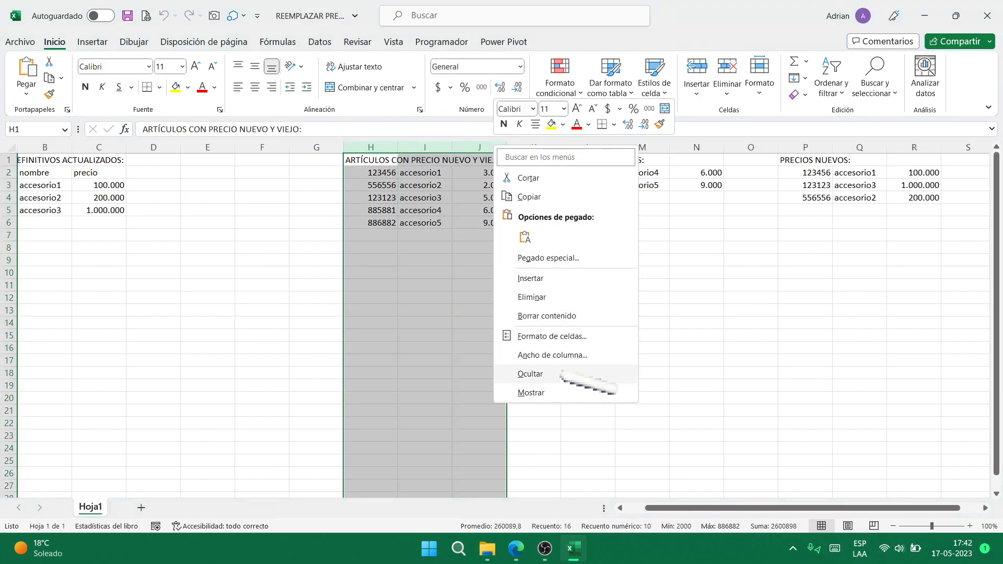
pyautogui.click(558, 374)
pyautogui.click(517, 198)
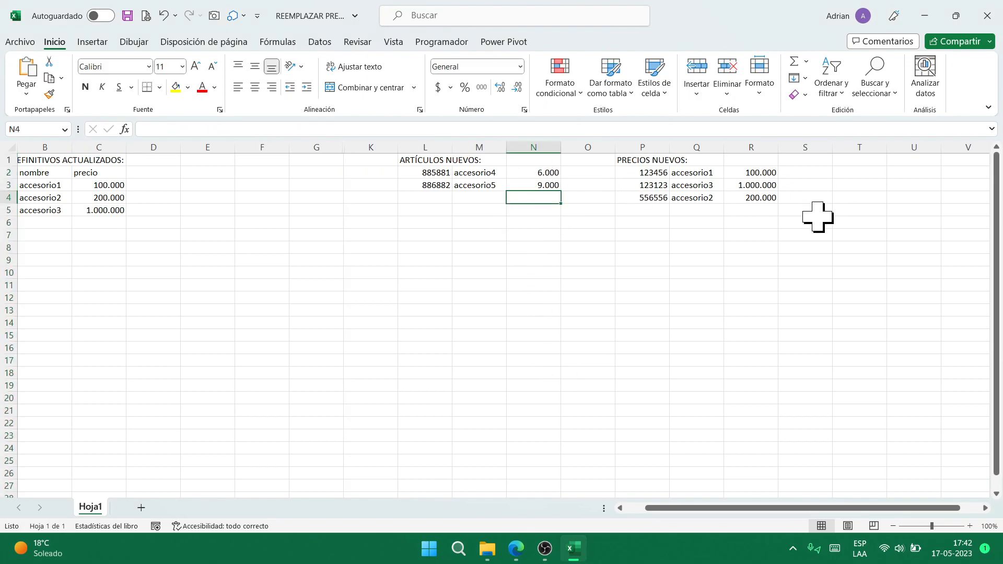
pyautogui.click(773, 172)
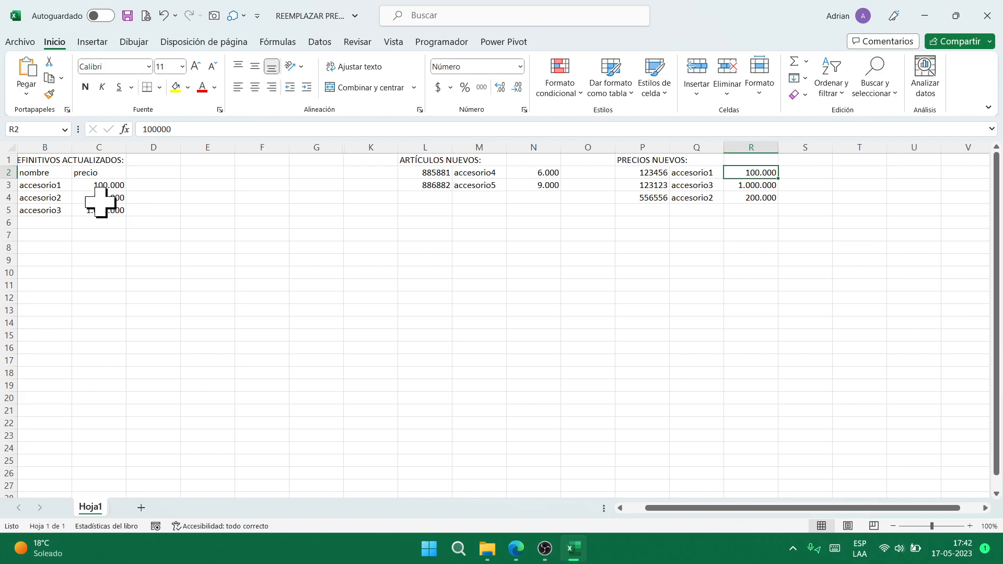
pyautogui.moveTo(679, 508); pyautogui.dragTo(661, 508)
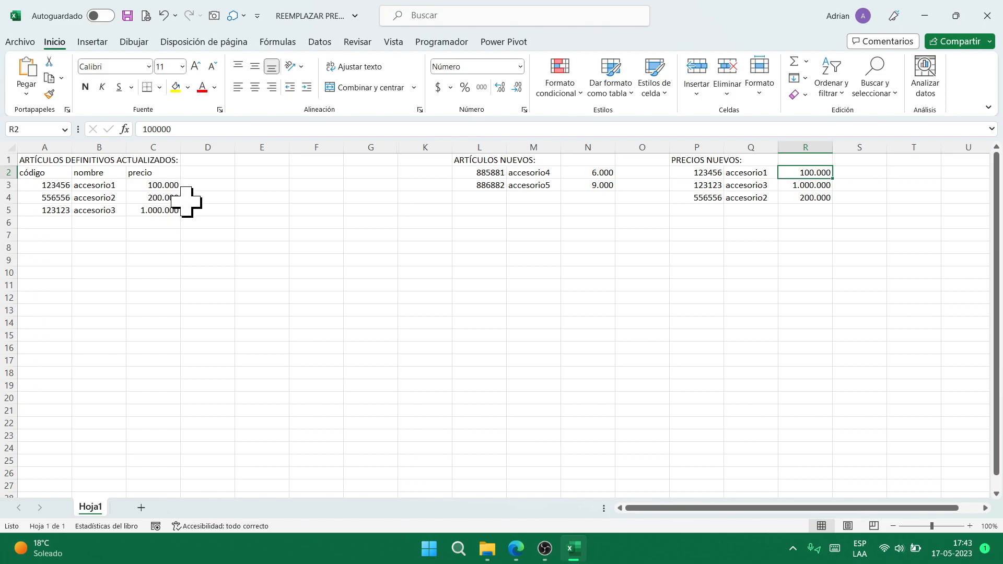
pyautogui.click(815, 197)
pyautogui.click(154, 210)
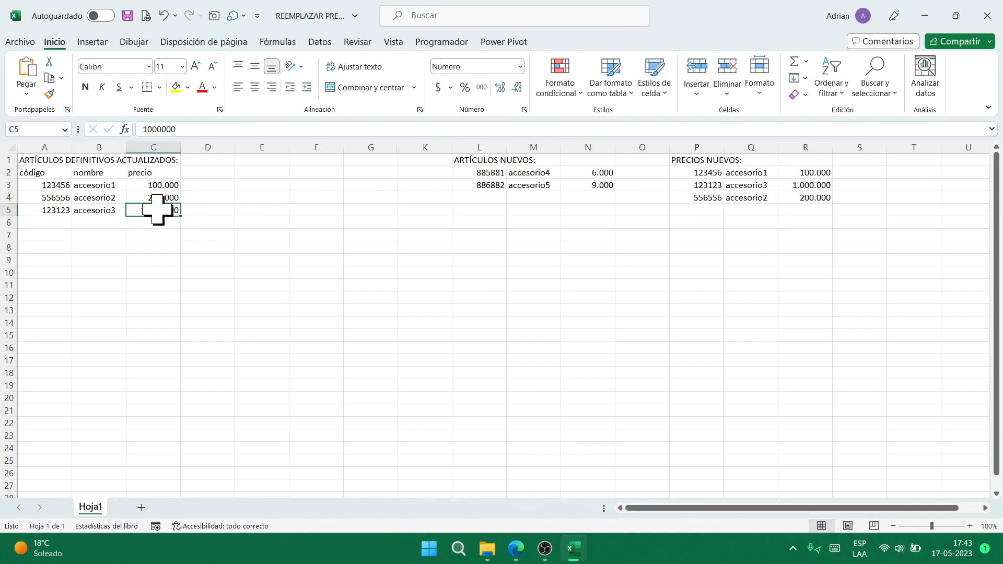
pyautogui.click(820, 172)
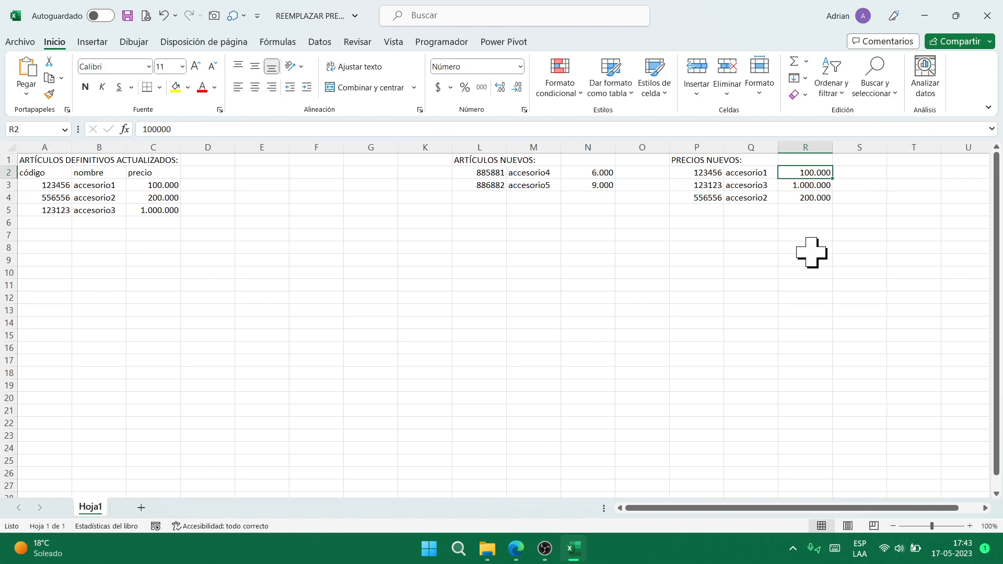
# - Restore columns H–J and enter new prices 3000, 2000 and 5000 for accesorio1, accesorio2 and accesorio3
pyautogui.hotkey('ctrl', 'z')
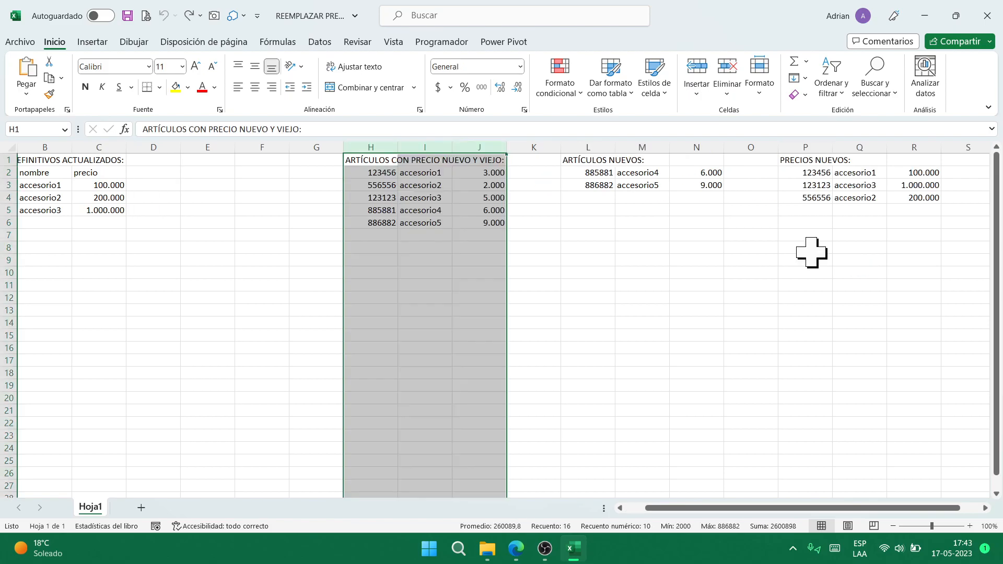
pyautogui.press('Down')
pyautogui.press('Right')
pyautogui.press('Right')
pyautogui.press('Right')
pyautogui.press('Right')
pyautogui.press('Right')
pyautogui.press('Right')
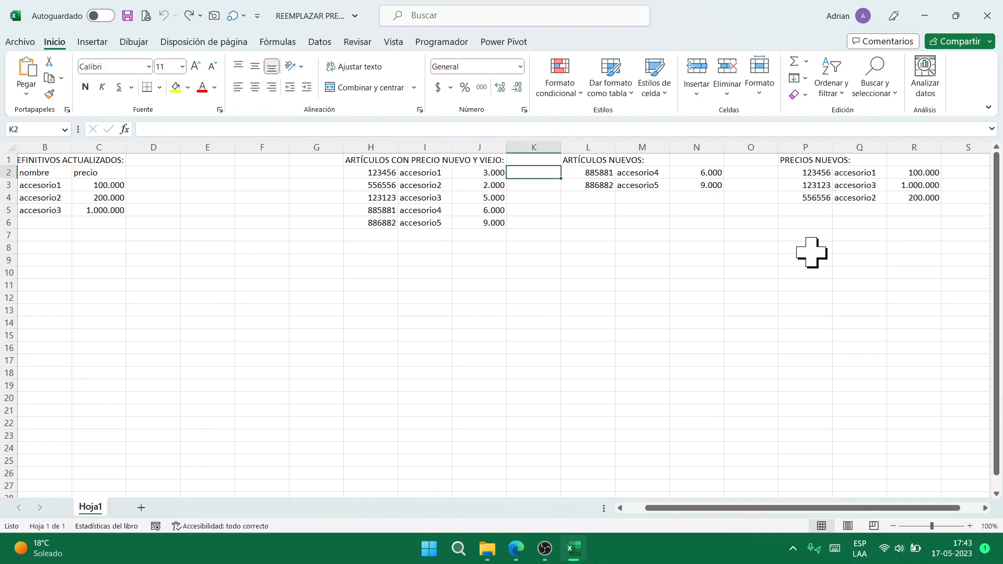
pyautogui.press('Right')
pyautogui.press('Right')
pyautogui.press('Right')
pyautogui.press('Right')
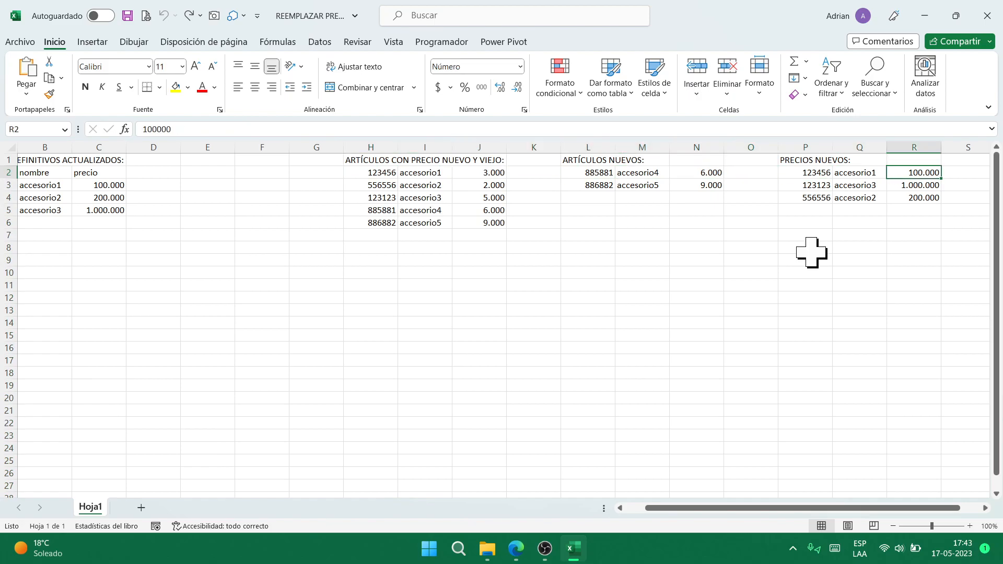
pyautogui.write('3000')
pyautogui.press('Return')
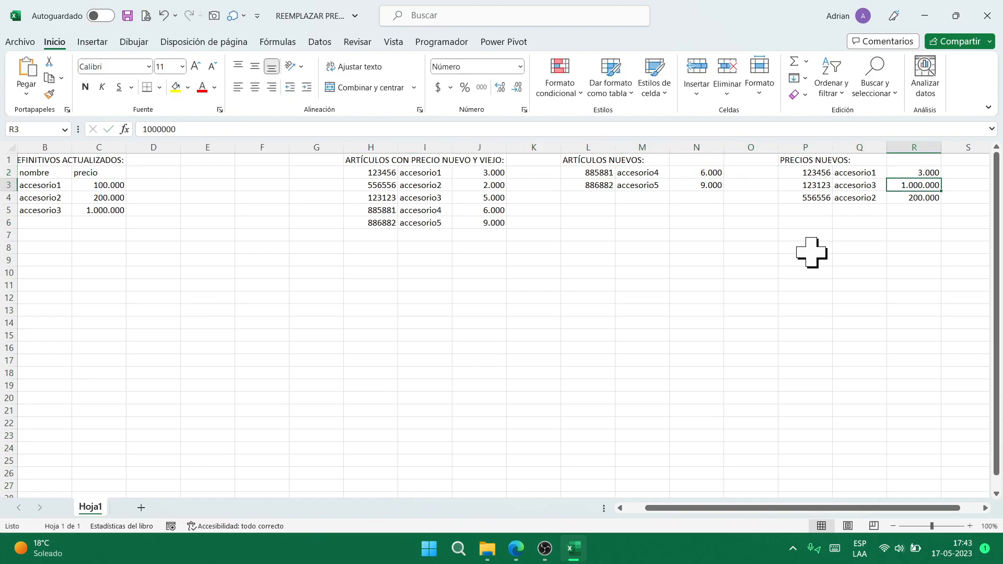
pyautogui.press('Down')
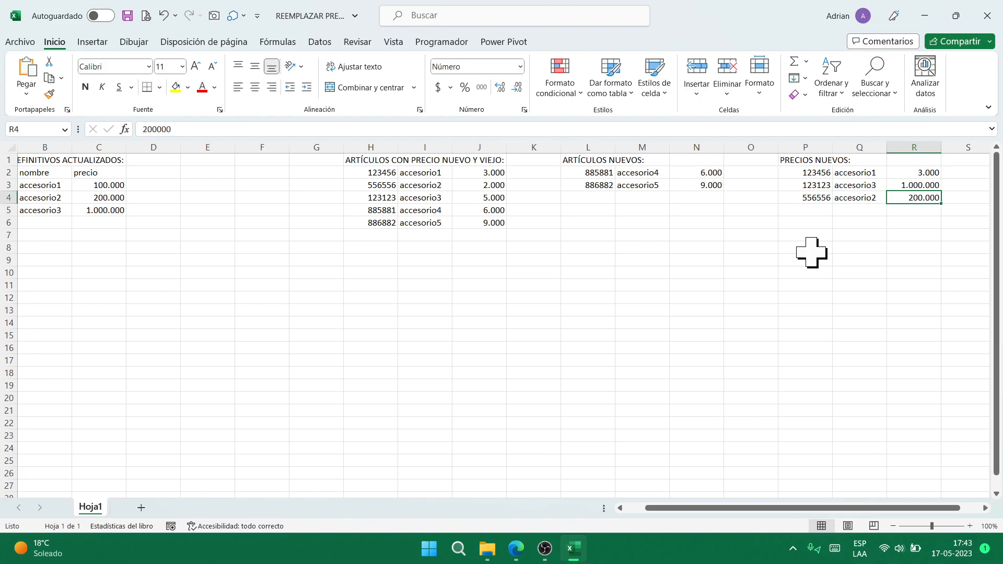
pyautogui.write('2000')
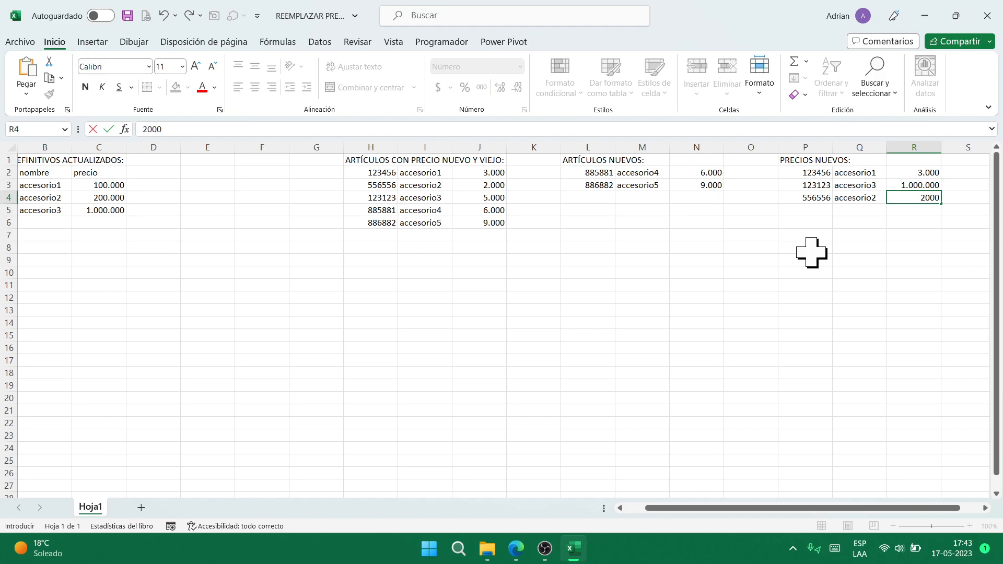
pyautogui.press('Up')
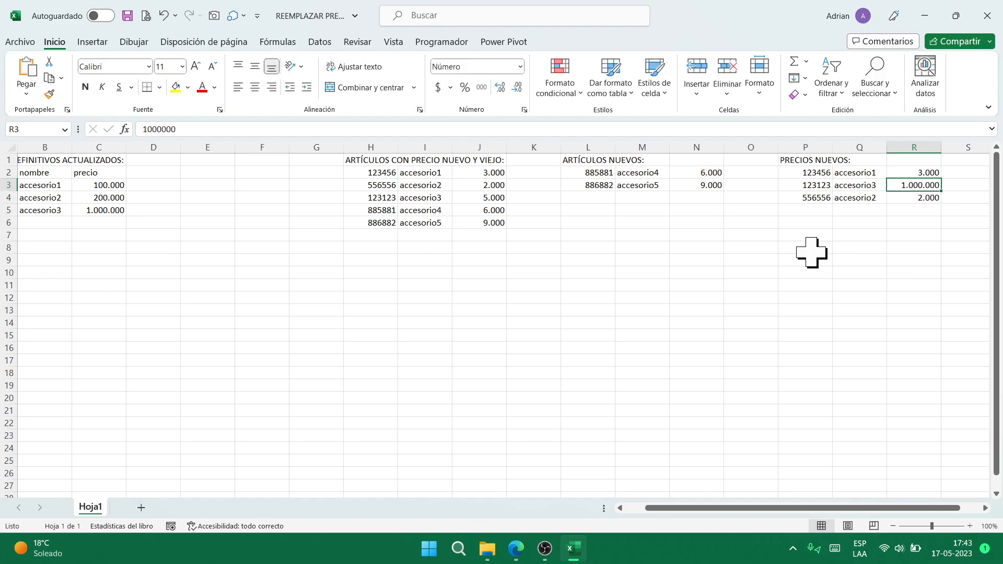
pyautogui.write('5000')
pyautogui.press('Return')
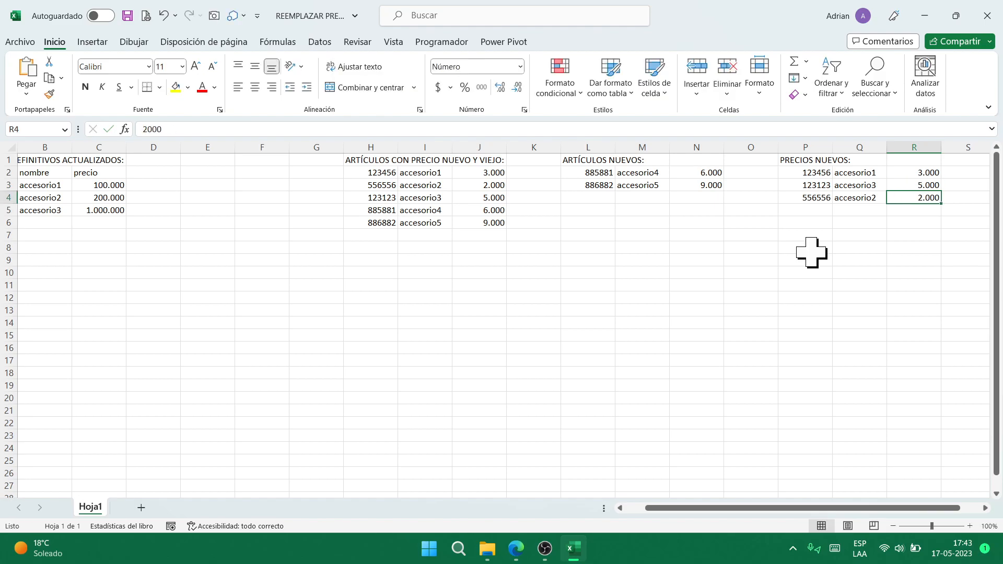
# - Toggle the screen recording's pause, then return to an empty cell below the tables
pyautogui.press('Left')
pyautogui.press('Left')
pyautogui.press('Left')
pyautogui.press('Left')
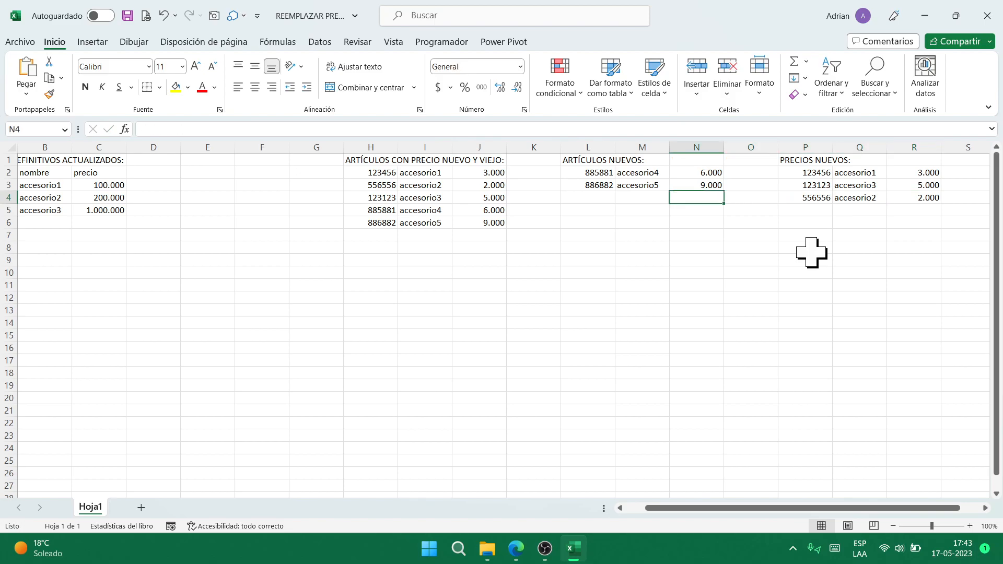
pyautogui.press('Up')
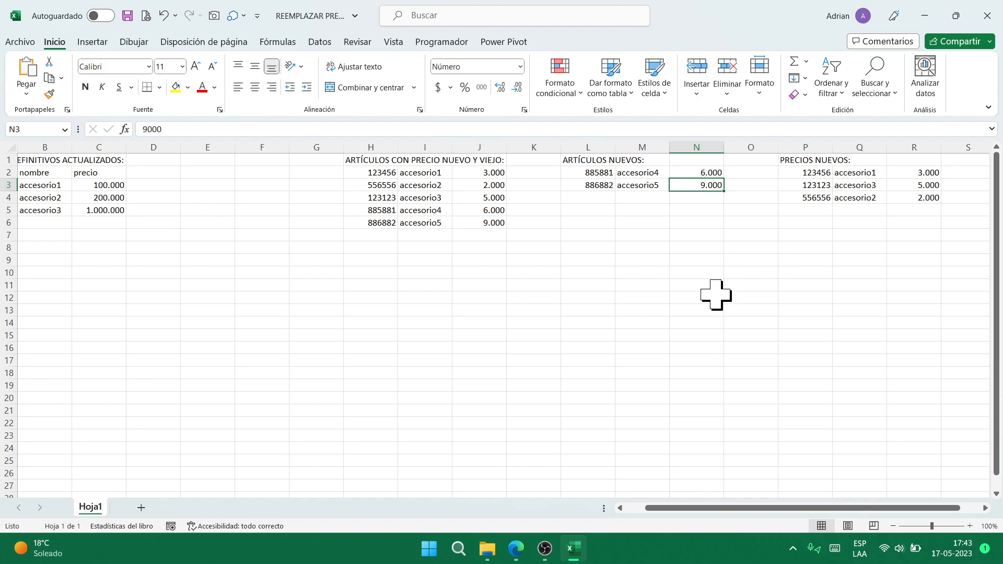
pyautogui.click(544, 548)
pyautogui.click(660, 412)
pyautogui.click(660, 412)
pyautogui.click(746, 293)
pyautogui.click(726, 252)
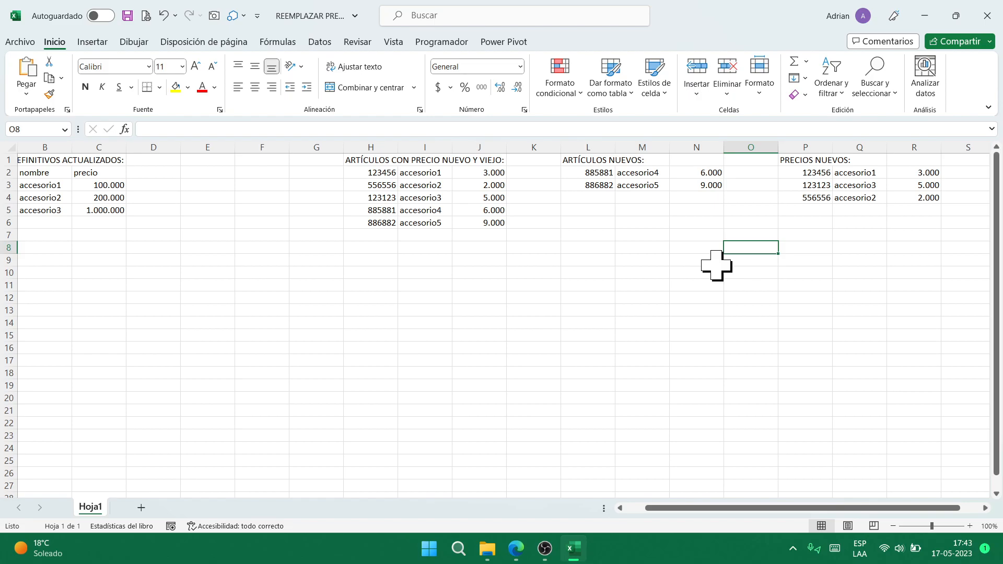
# - Snap the meeting window to the right half and widen the workbook on the left
pyautogui.hotkey('alt', 'Tab')
pyautogui.press('Tab')
pyautogui.press('Tab')
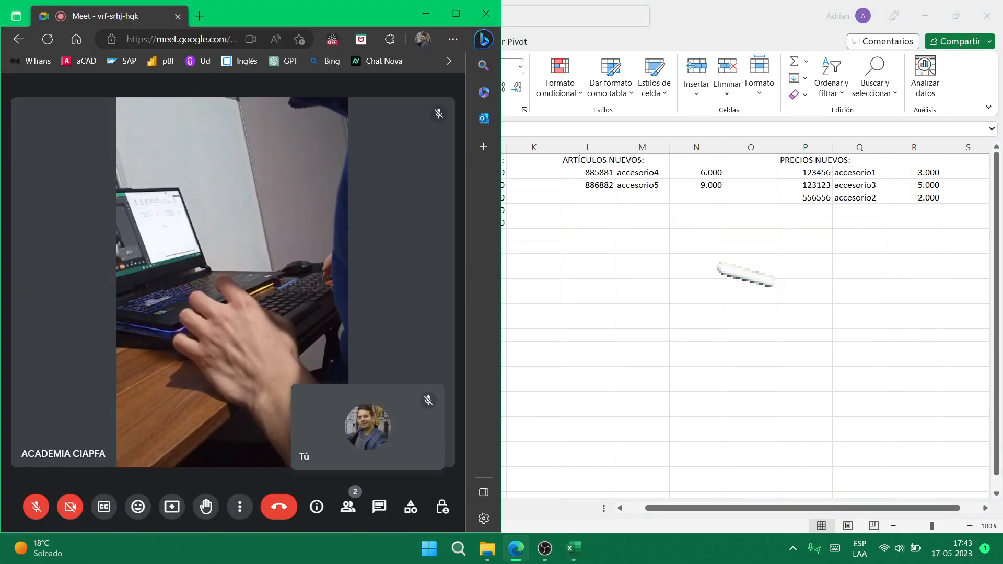
pyautogui.press('super+Right')
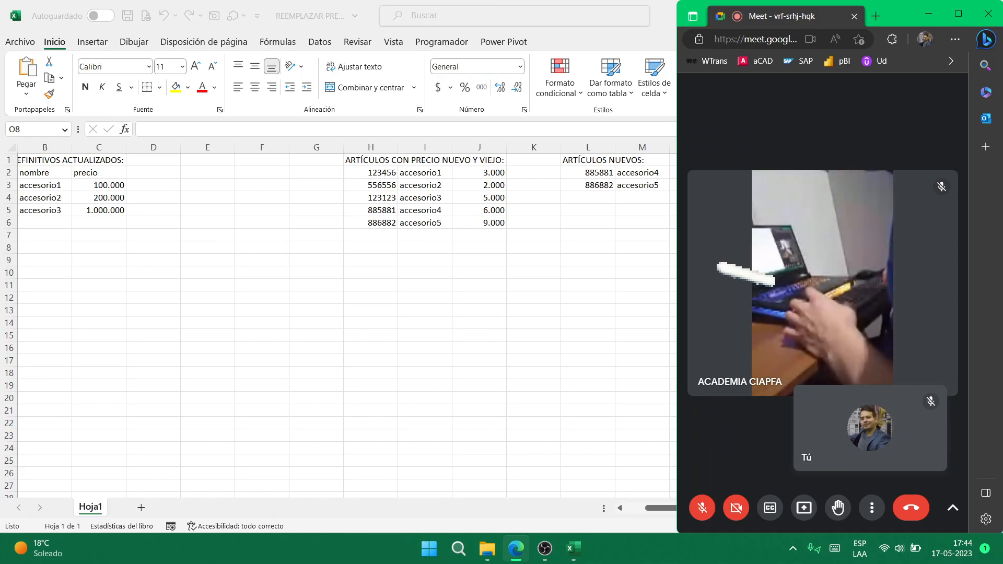
pyautogui.press('super+Right')
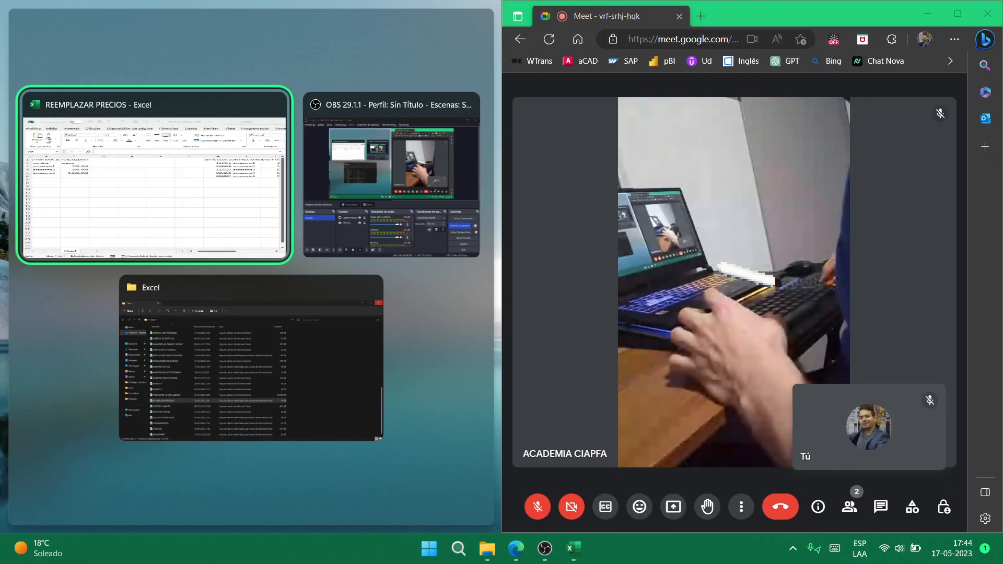
pyautogui.press('Return')
pyautogui.moveTo(502, 324); pyautogui.dragTo(710, 331)
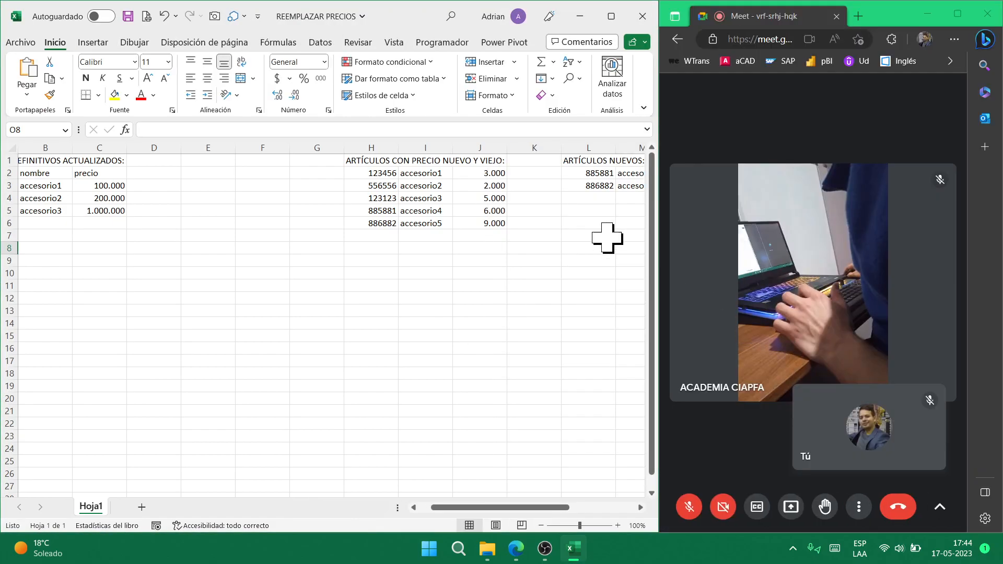
pyautogui.click(588, 186)
# - Hide columns F through J, then column E
pyautogui.click(382, 147)
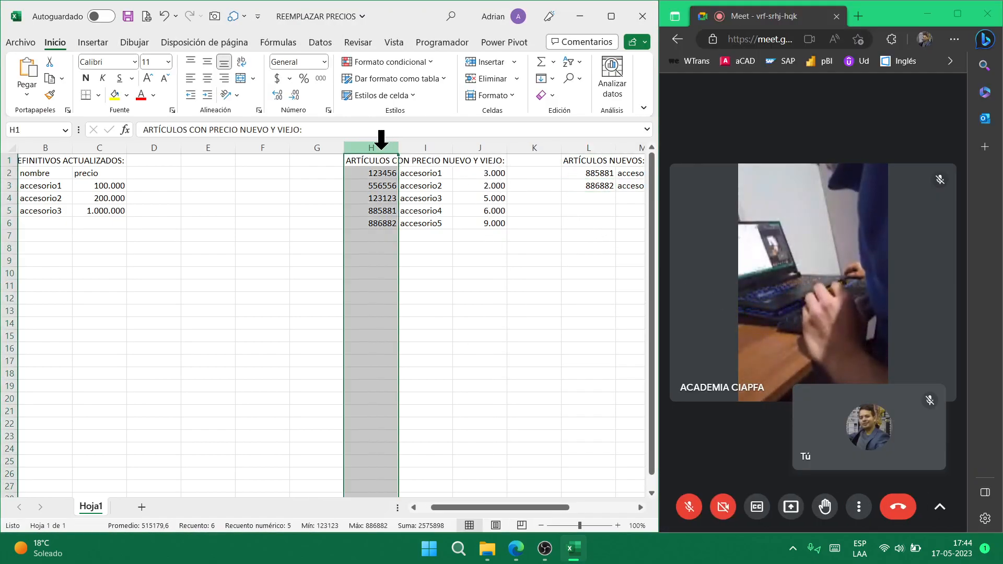
pyautogui.press('Left')
pyautogui.press('Left')
pyautogui.hotkey('ctrl', 'space')
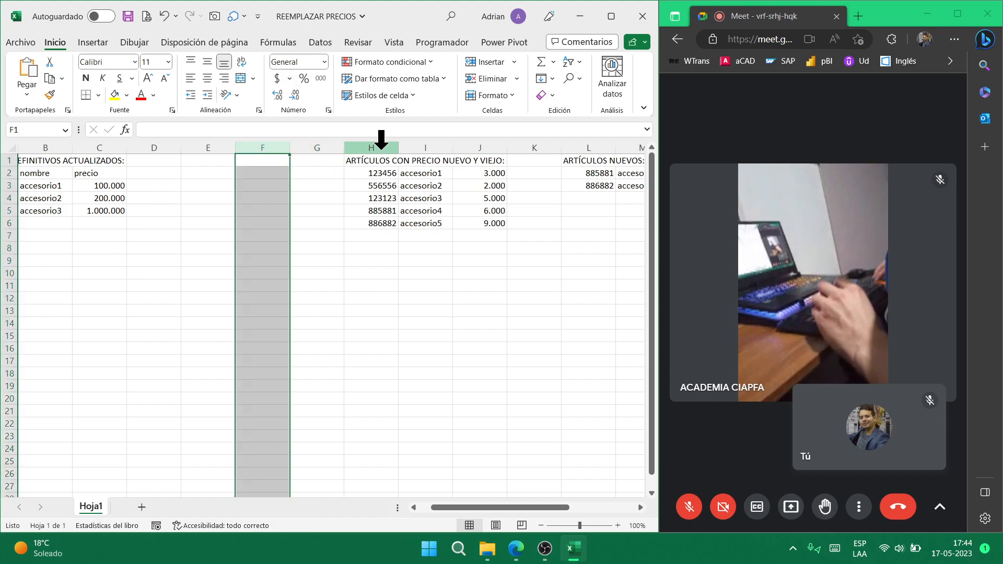
pyautogui.hotkey('shift', 'Right')
pyautogui.hotkey('shift', 'Right')
pyautogui.hotkey('shift', 'Right')
pyautogui.hotkey('shift', 'Right')
pyautogui.hotkey('shift', 'Right')
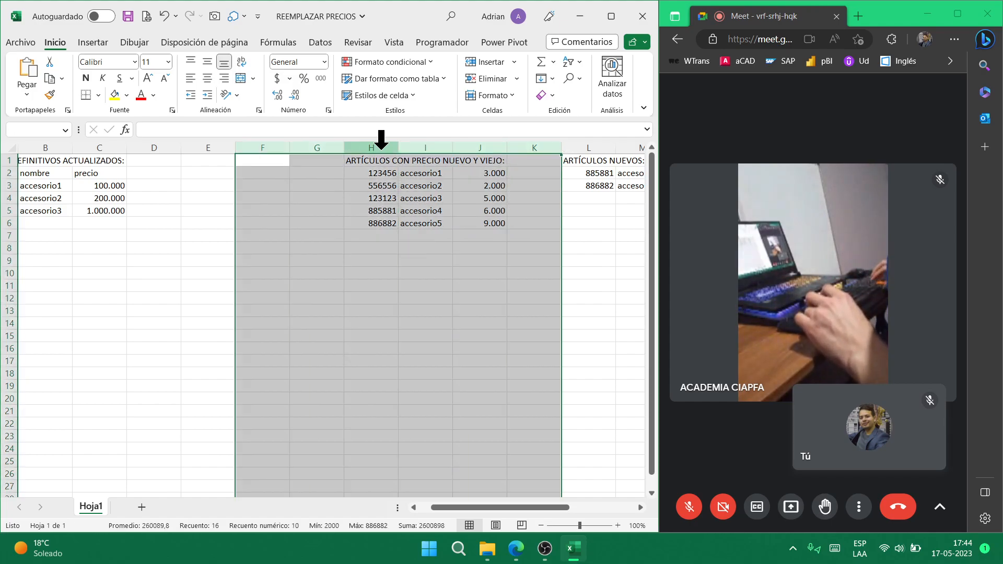
pyautogui.hotkey('shift', 'Left')
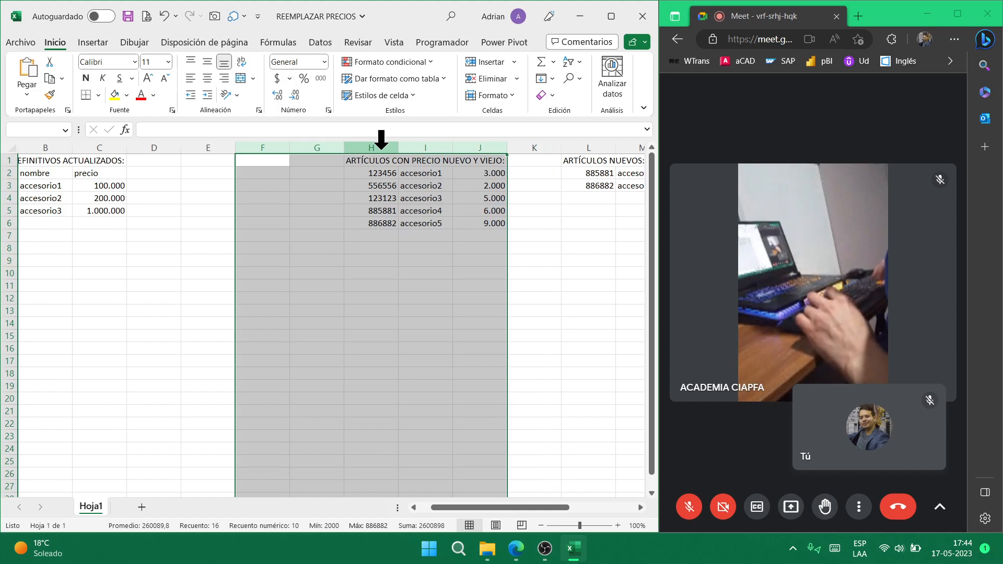
pyautogui.hotkey('ctrl', '0')
pyautogui.press('Left')
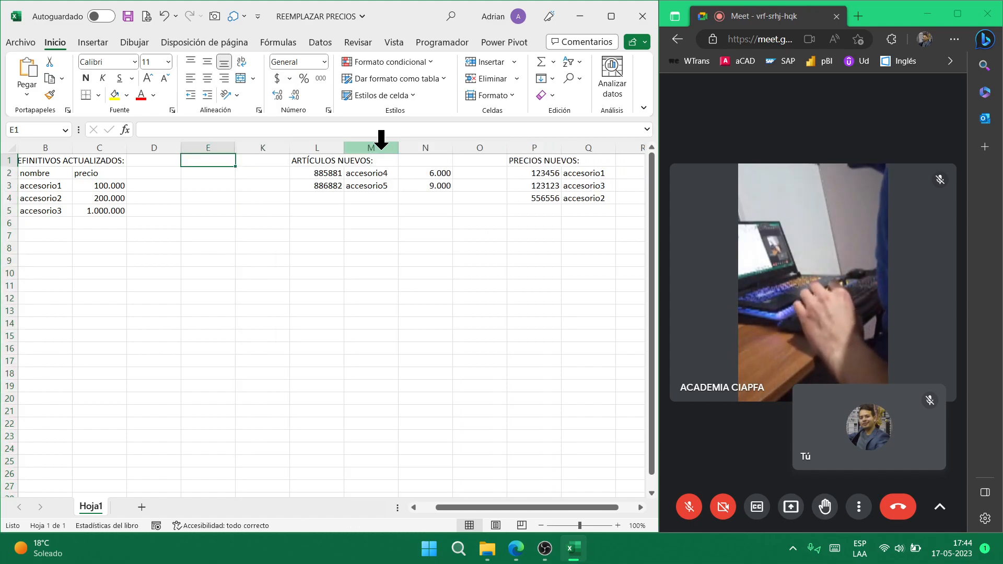
pyautogui.hotkey('ctrl', 'space')
pyautogui.hotkey('ctrl', '0')
# - Check accesorio1's updated price, select empty cell P7, and run the Bucle macro with Ctrl+Shift+B
pyautogui.press('Right')
pyautogui.press('Right')
pyautogui.press('Right')
pyautogui.press('Right')
pyautogui.press('Right')
pyautogui.press('Right')
pyautogui.press('Right')
pyautogui.press('Right')
pyautogui.press('Down')
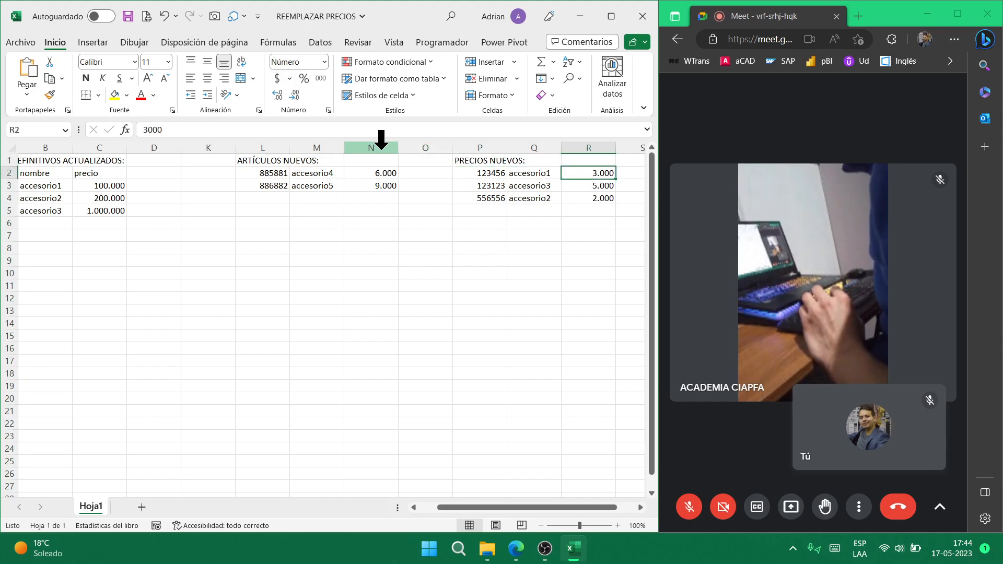
pyautogui.click(99, 187)
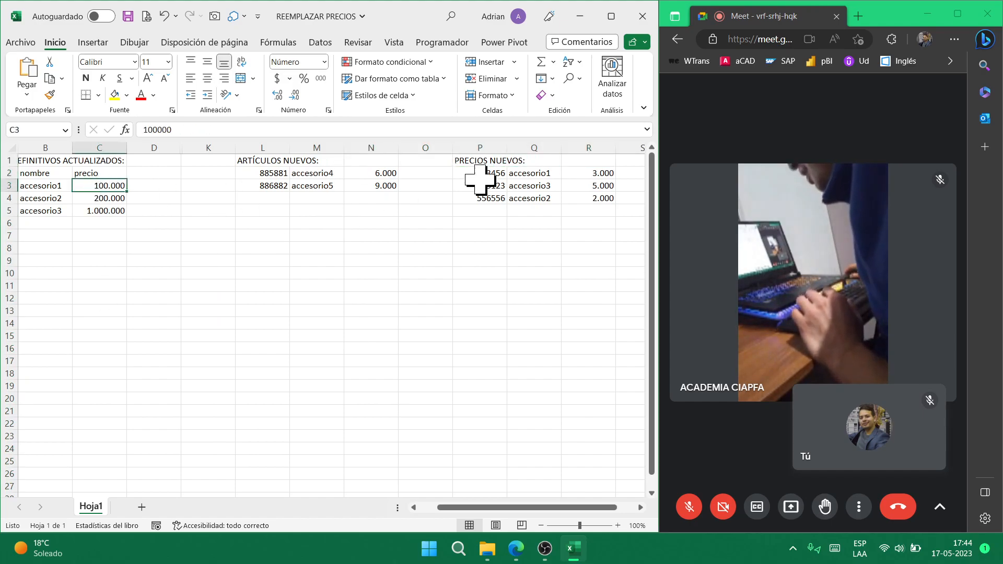
pyautogui.click(484, 236)
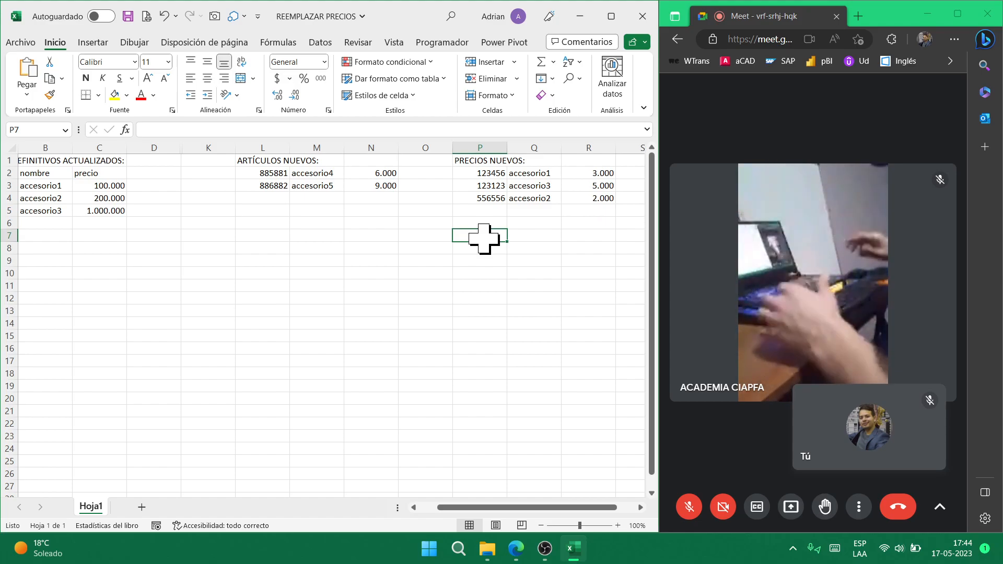
pyautogui.hotkey('ctrl', 'shift', 'b')
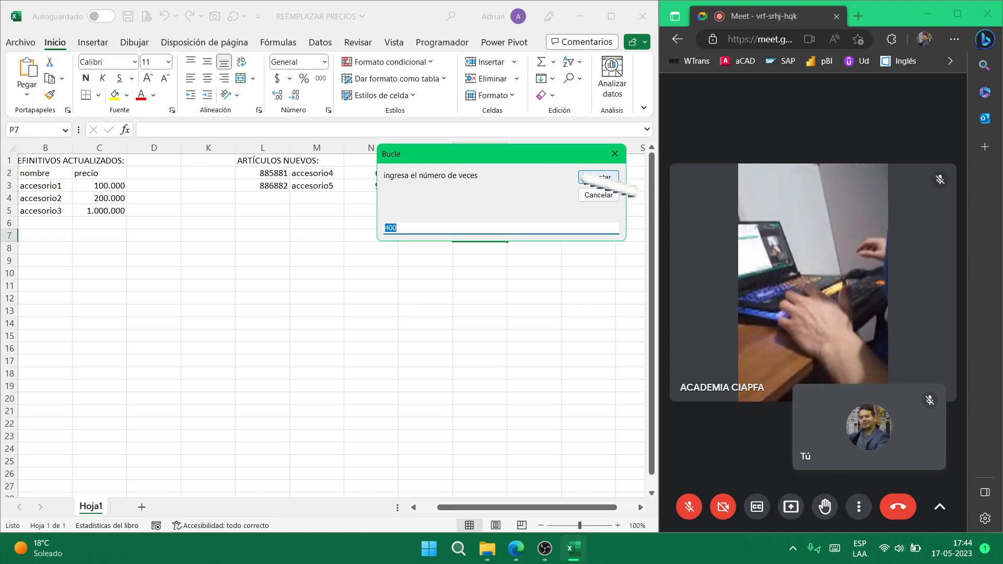
# - Run Bucle with 5 repetitions, check the updated price in C3, and close the workbook
pyautogui.click(599, 177)
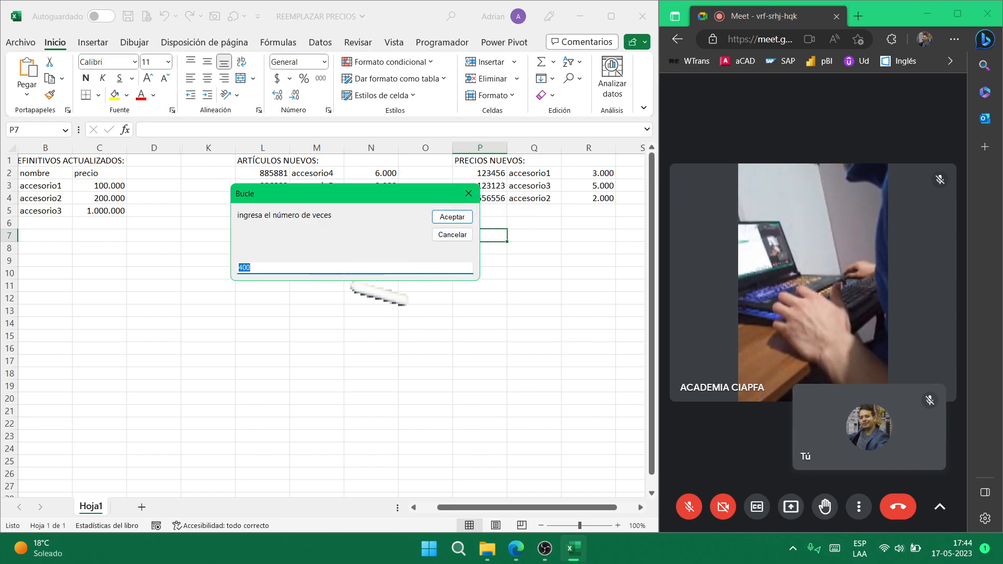
pyautogui.write('5')
pyautogui.press('Return')
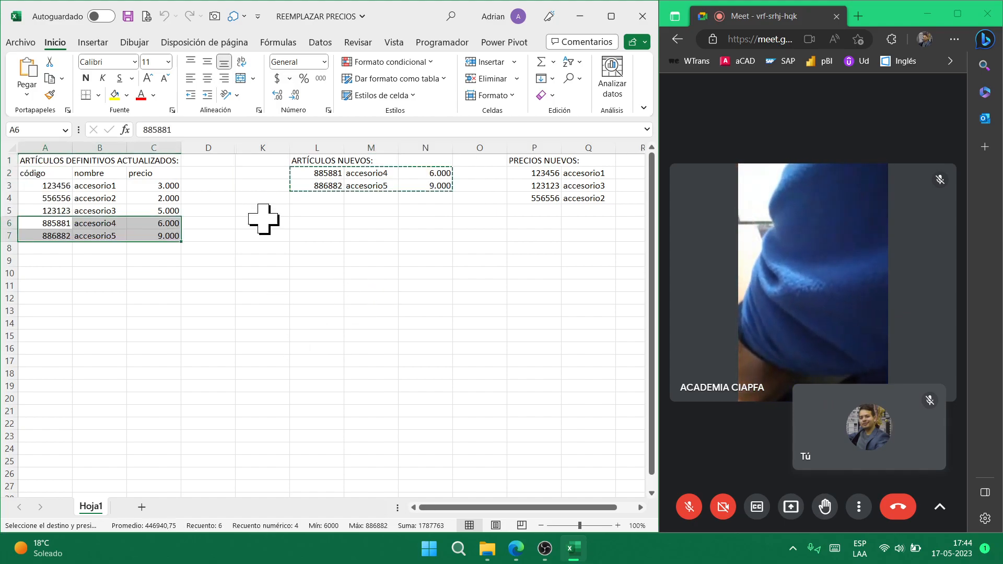
pyautogui.click(168, 187)
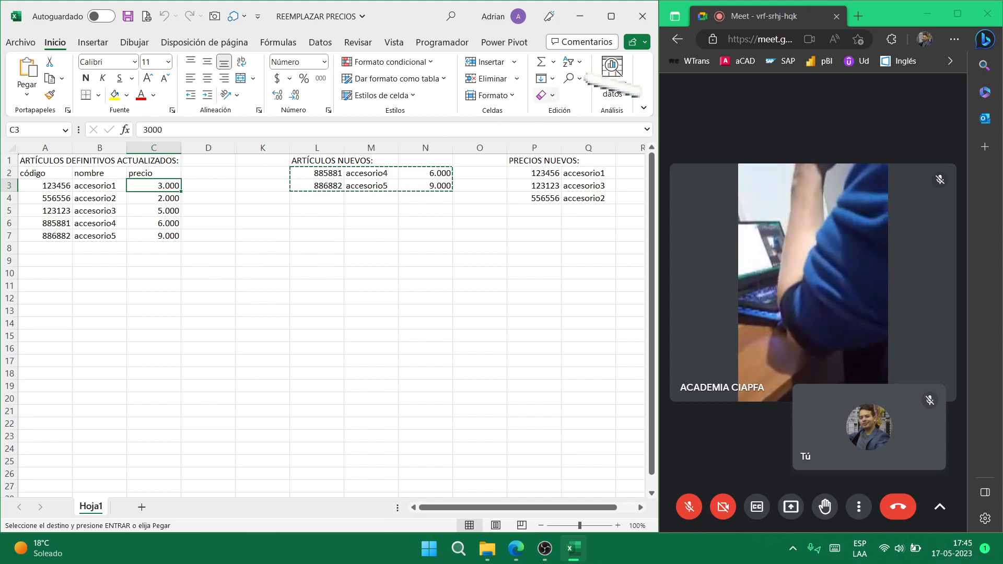
pyautogui.click(643, 16)
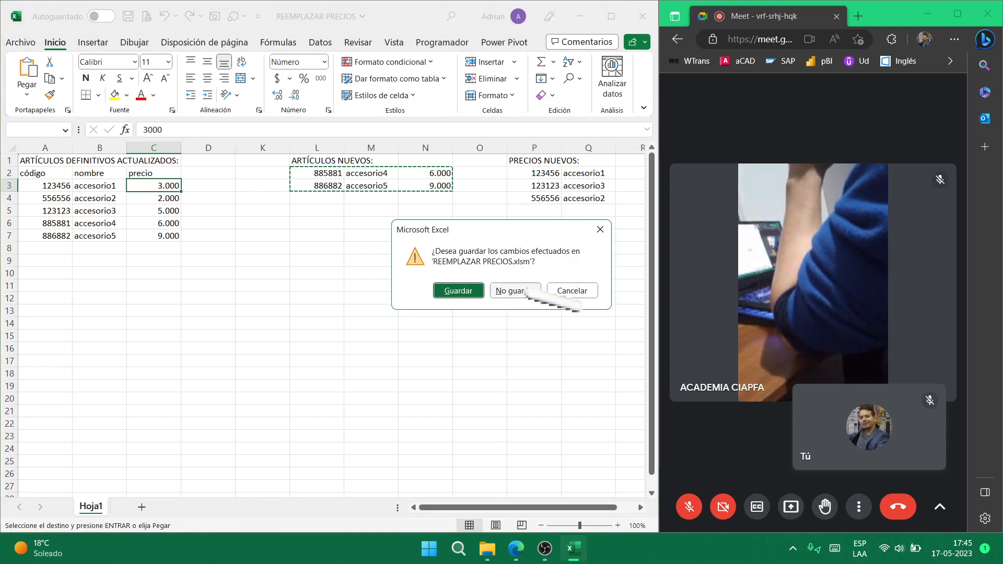
# - Choose No guardar, minimize the browser, and open REPETIR Y UNICOS from the Excel folder
pyautogui.click(516, 291)
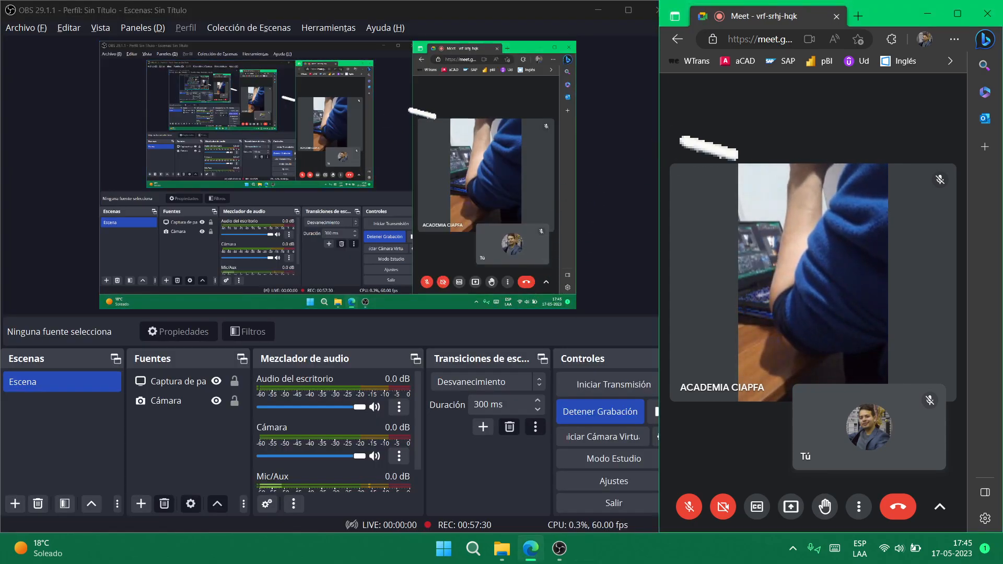
pyautogui.click(929, 15)
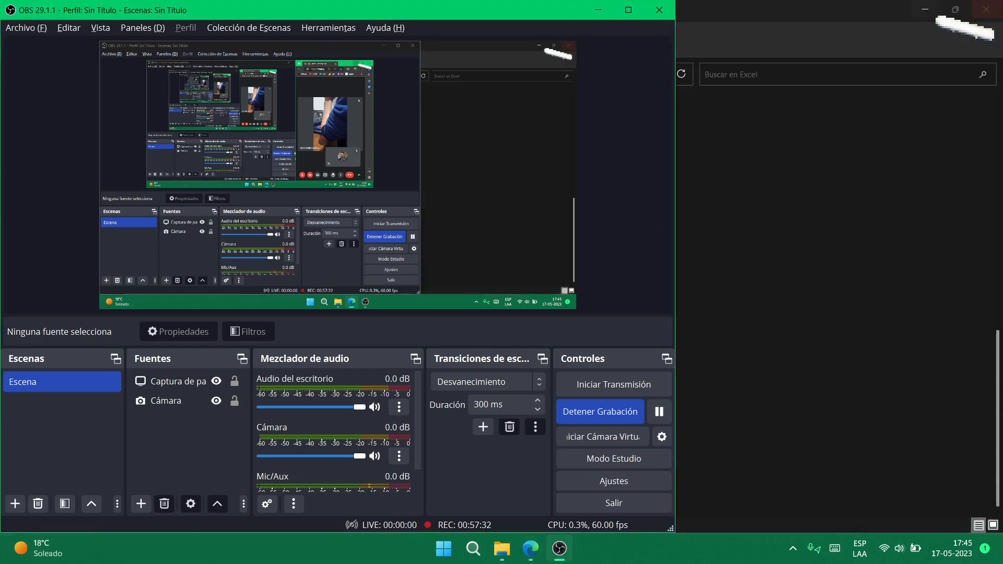
pyautogui.click(896, 83)
pyautogui.click(225, 402)
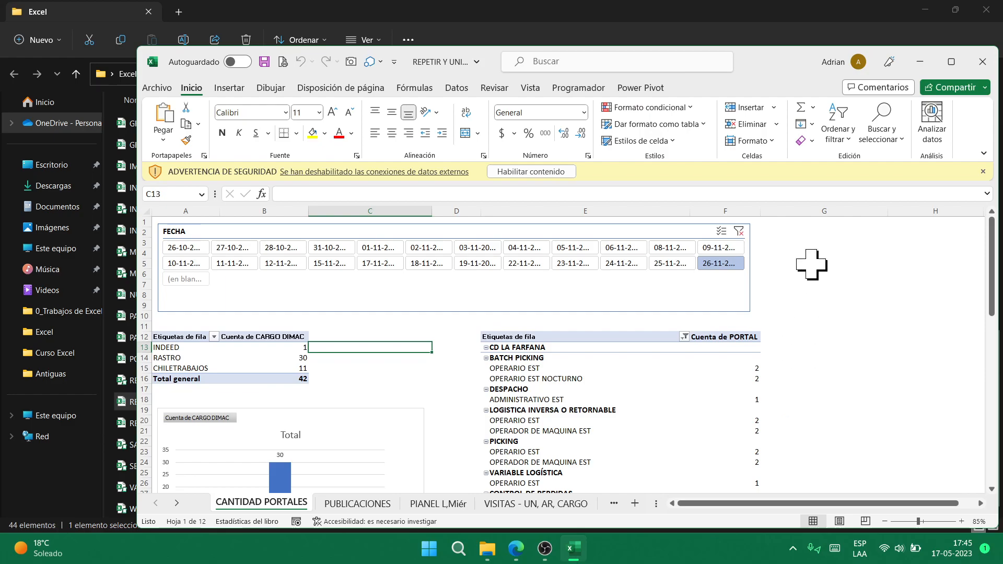
# - Maximize REPETIR Y UNICOS and enable its external data content
pyautogui.click(951, 62)
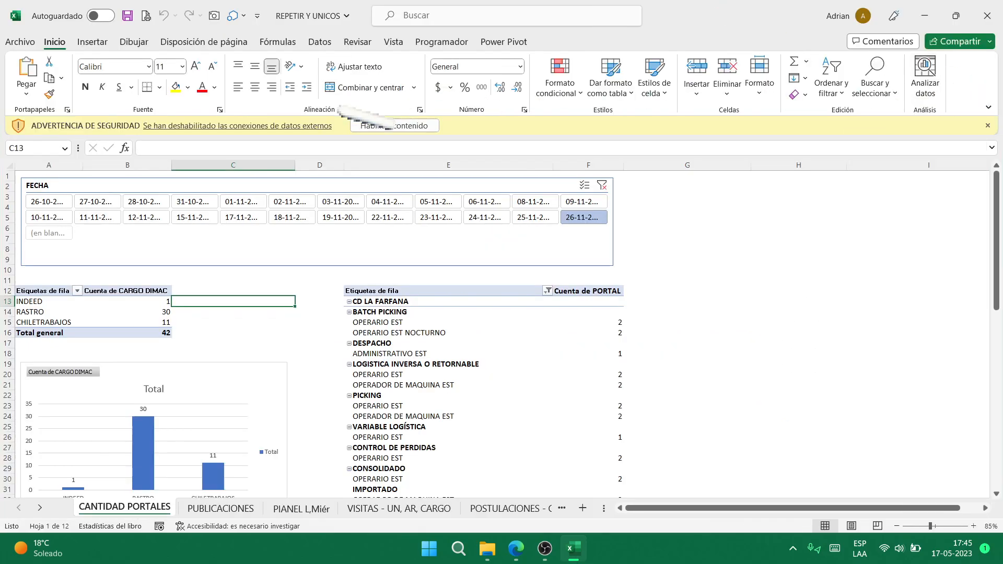
pyautogui.click(394, 125)
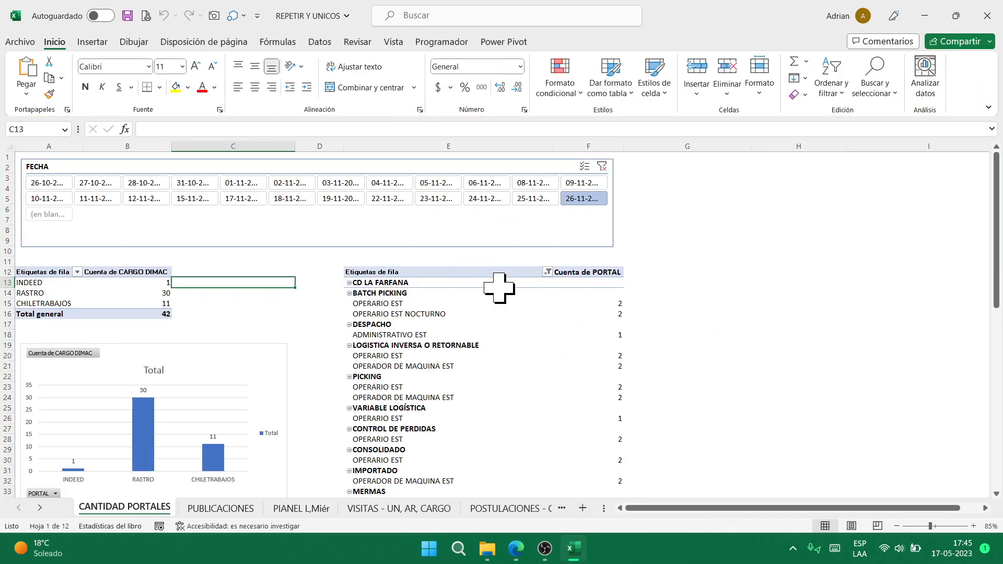
pyautogui.click(545, 548)
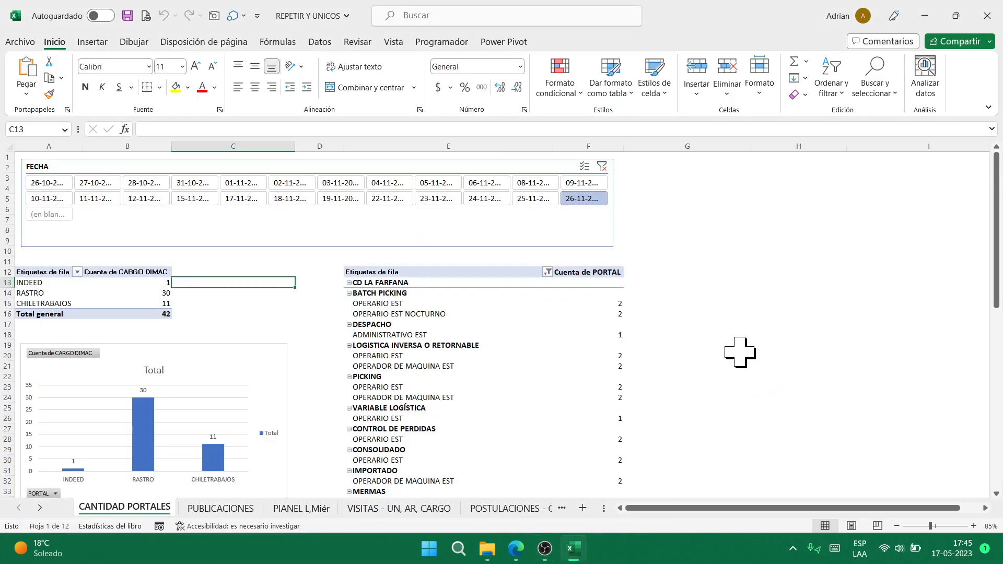
pyautogui.click(545, 548)
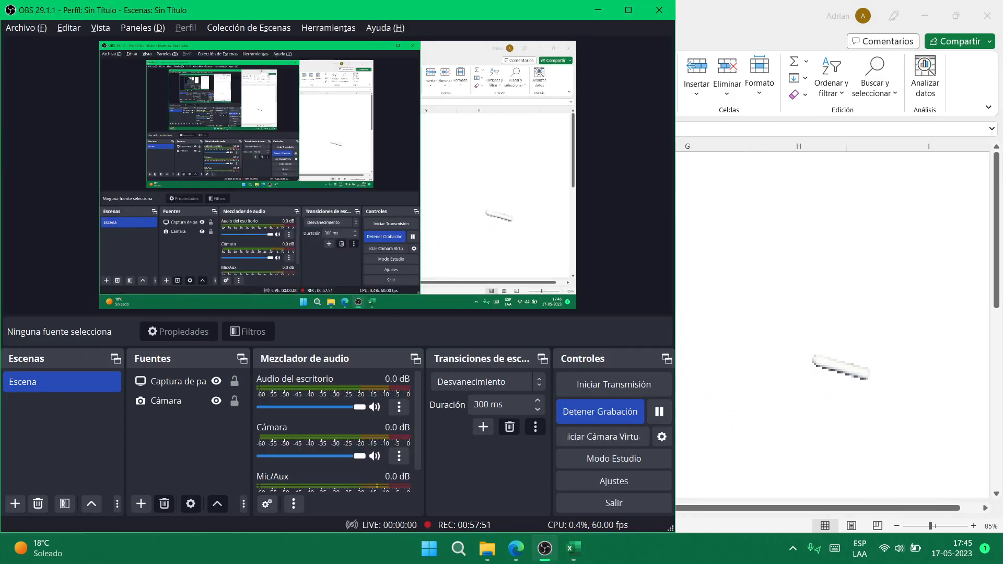
pyautogui.click(841, 367)
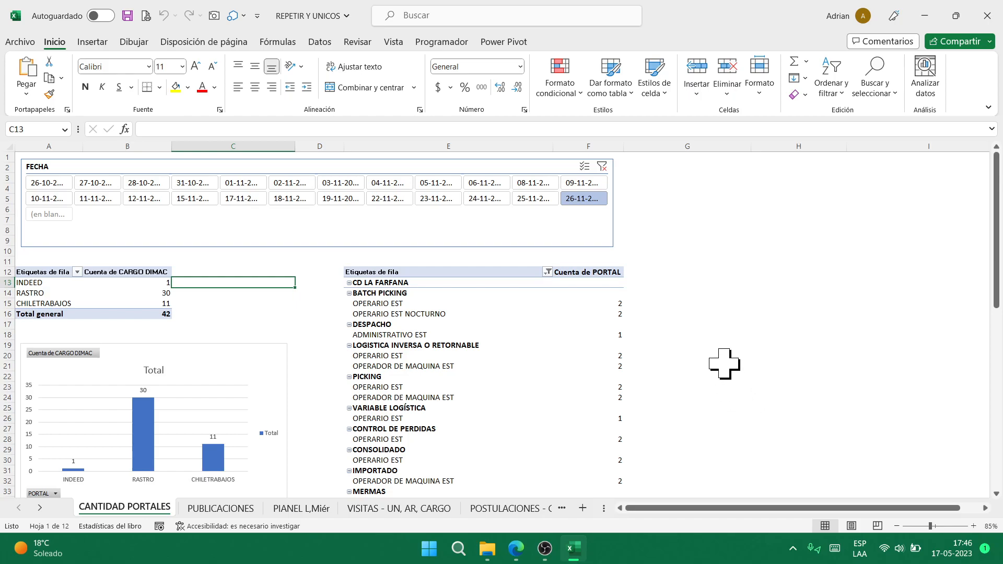
# - Browse the PUBLICACIONES and PIANEL L,Miér sheets, then create a new blank workbook
pyautogui.click(757, 209)
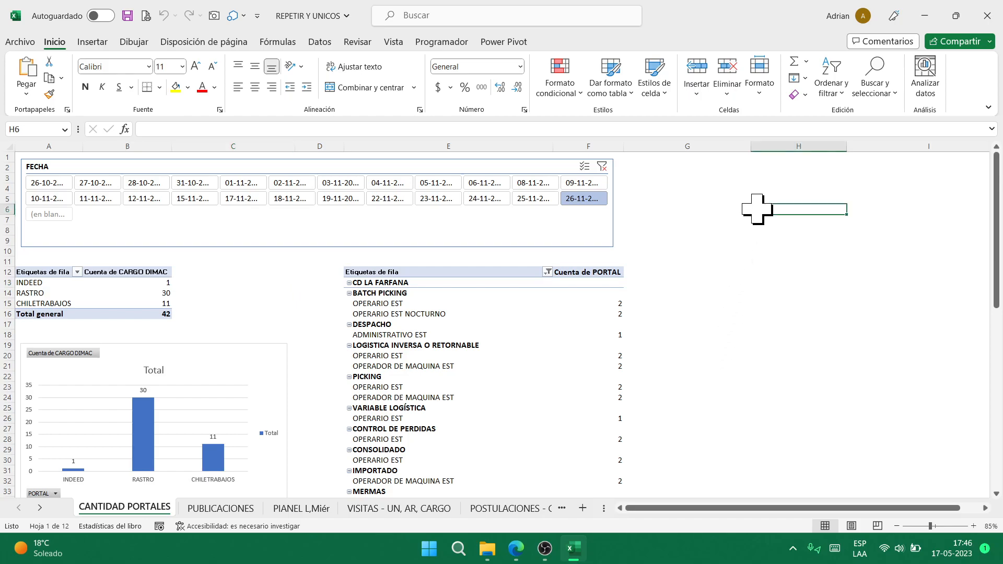
pyautogui.hotkey('ctrl', 'pagedown')
pyautogui.hotkey('ctrl', 'pagedown')
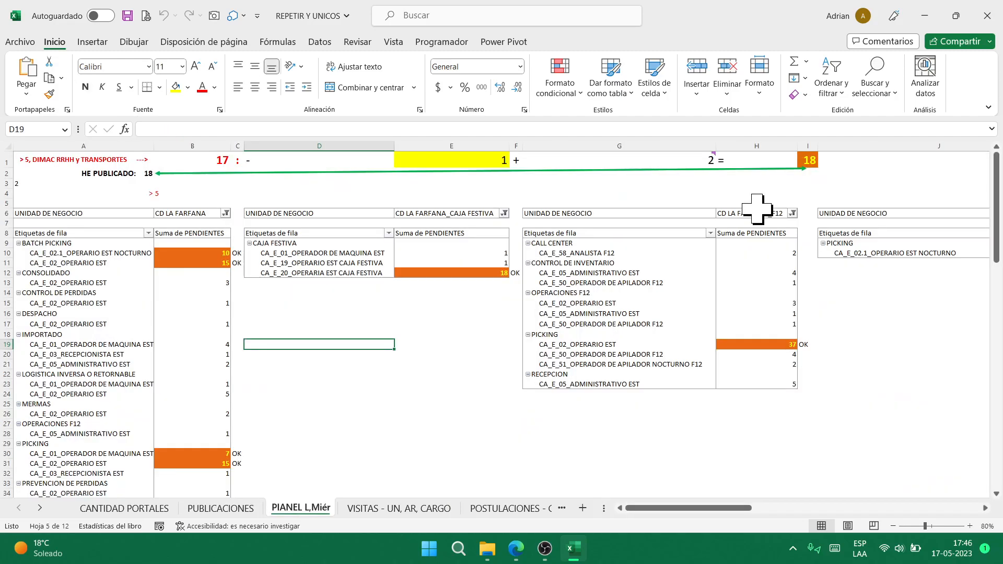
pyautogui.hotkey('ctrl', 'pagedown')
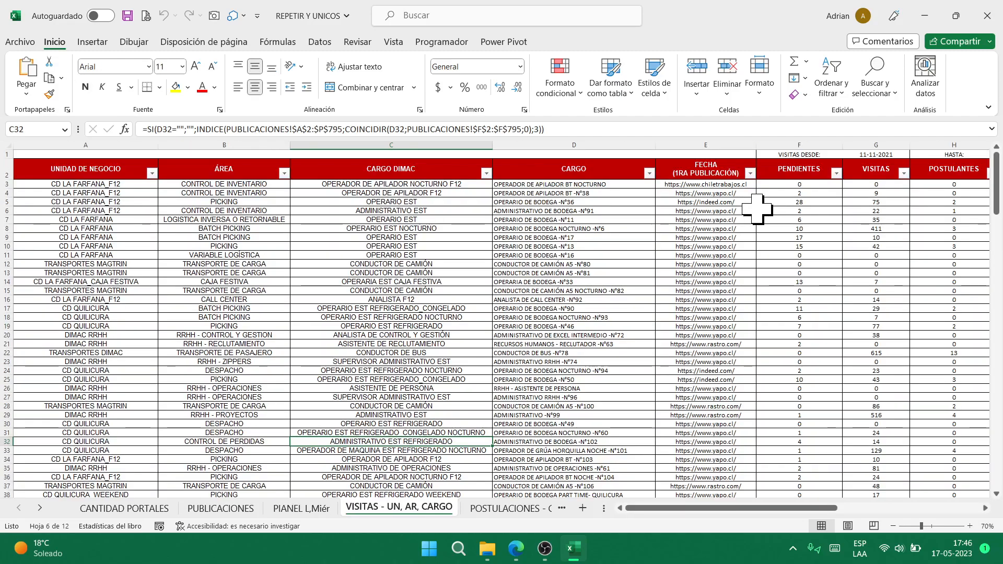
pyautogui.hotkey('ctrl', 'n')
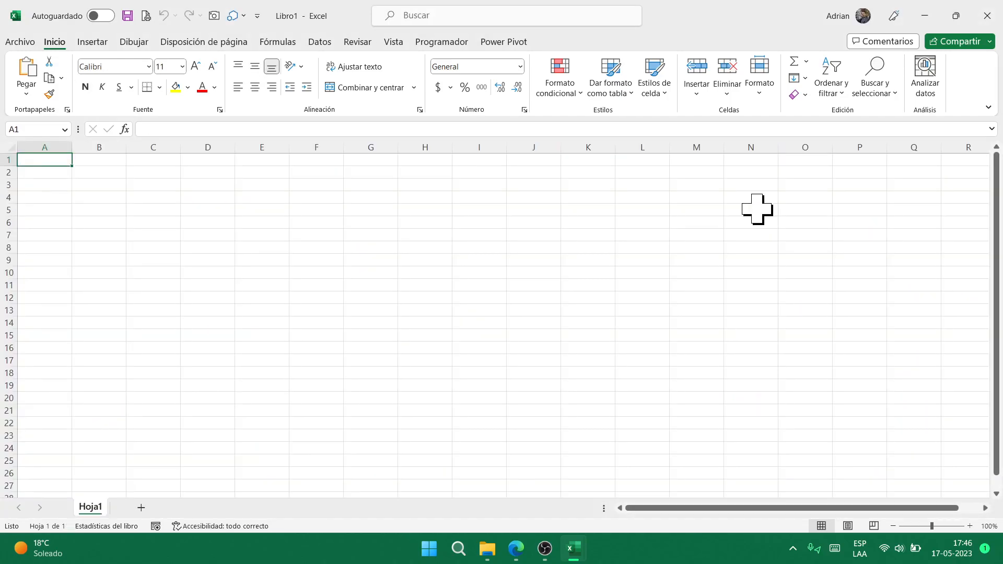
# - Type AGUA, DÍA and AGUA into cells A1 to A3
pyautogui.write('AGUA')
pyautogui.press('Return')
pyautogui.write('DÍA')
pyautogui.press('Return')
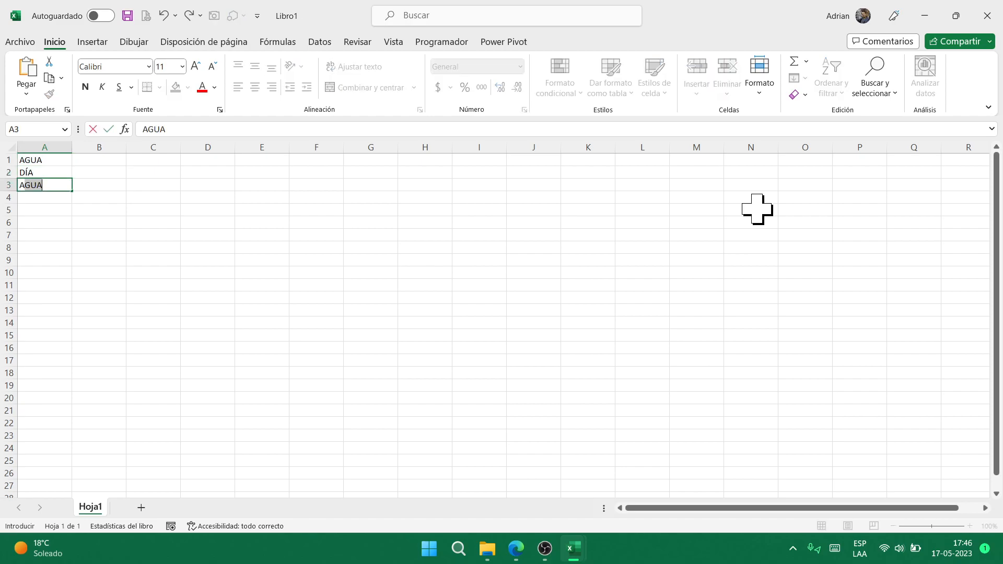
pyautogui.press('Return')
pyautogui.press('Up')
pyautogui.press('Up')
pyautogui.press('Right')
pyautogui.press('Up')
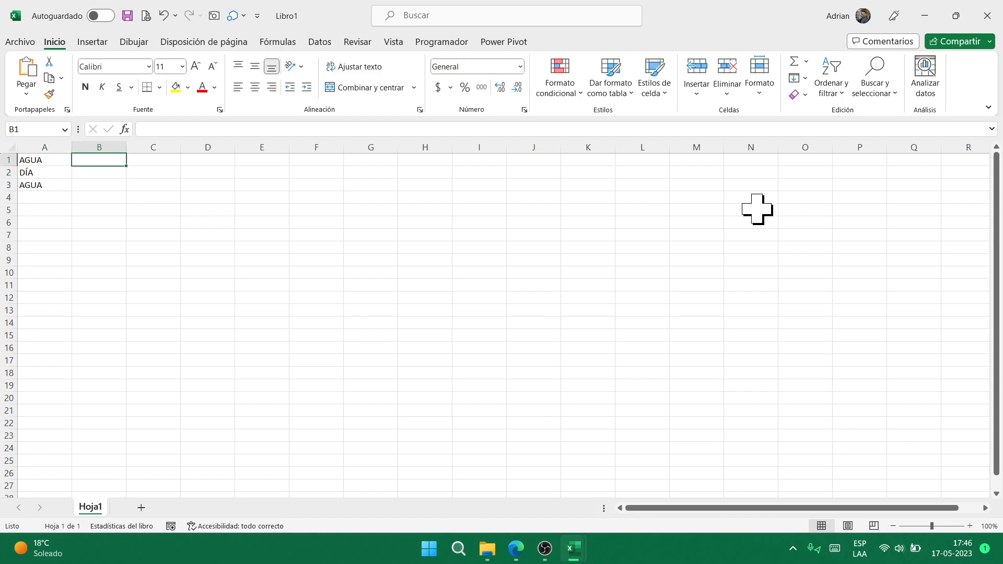
# - Add SAL in A4 and enter =UNICOS(A1:A4) in B1
pyautogui.write('=UNICOS')
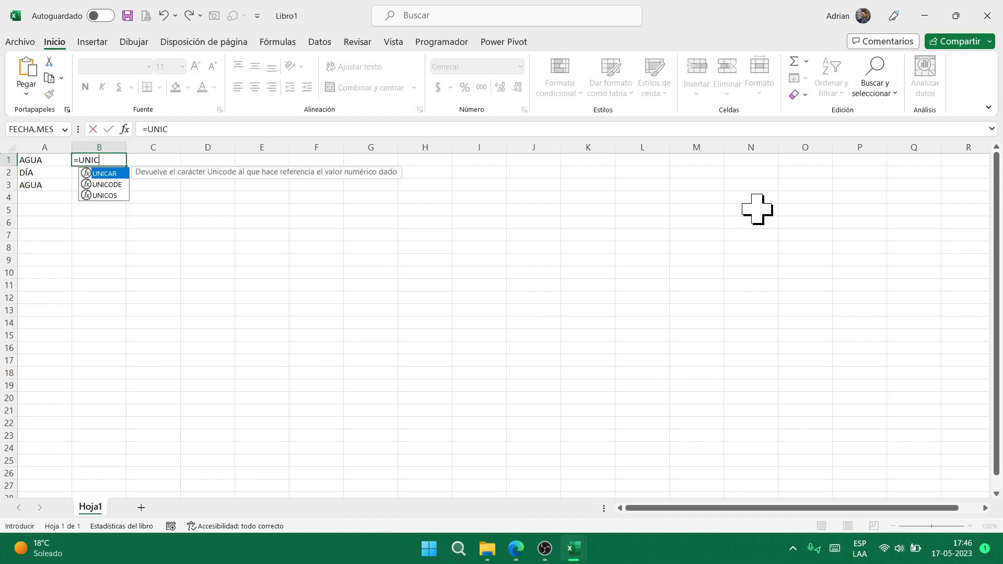
pyautogui.press('Left')
pyautogui.press('Down')
pyautogui.press('Down')
pyautogui.press('Down')
pyautogui.write('SAL')
pyautogui.press('Return')
pyautogui.press('Up')
pyautogui.press('Up')
pyautogui.press('Up')
pyautogui.press('Up')
pyautogui.press('Right')
pyautogui.press('F2')
pyautogui.write('(')
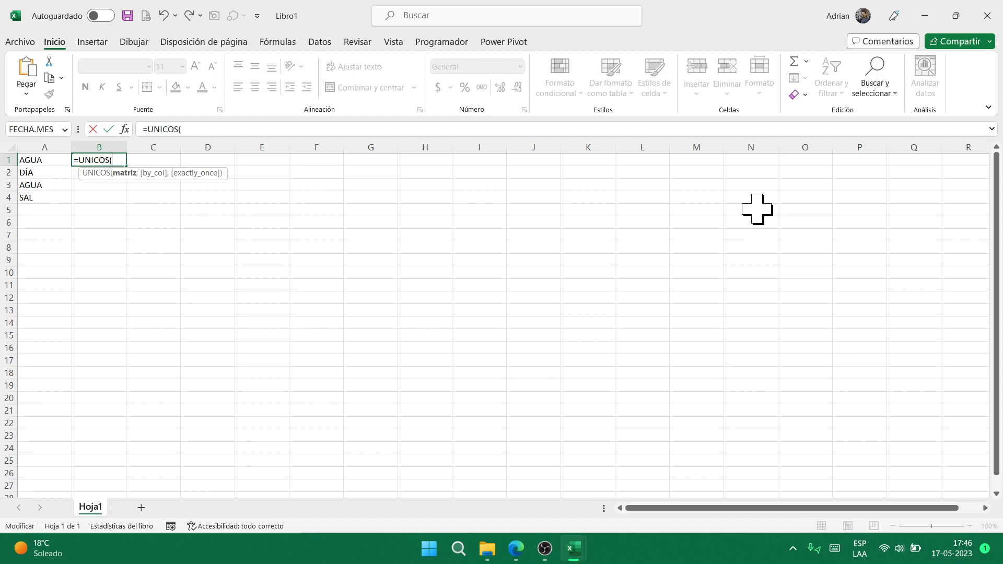
pyautogui.press('Left')
pyautogui.hotkey('shift', 'Down')
pyautogui.hotkey('shift', 'Down')
pyautogui.hotkey('shift', 'Down')
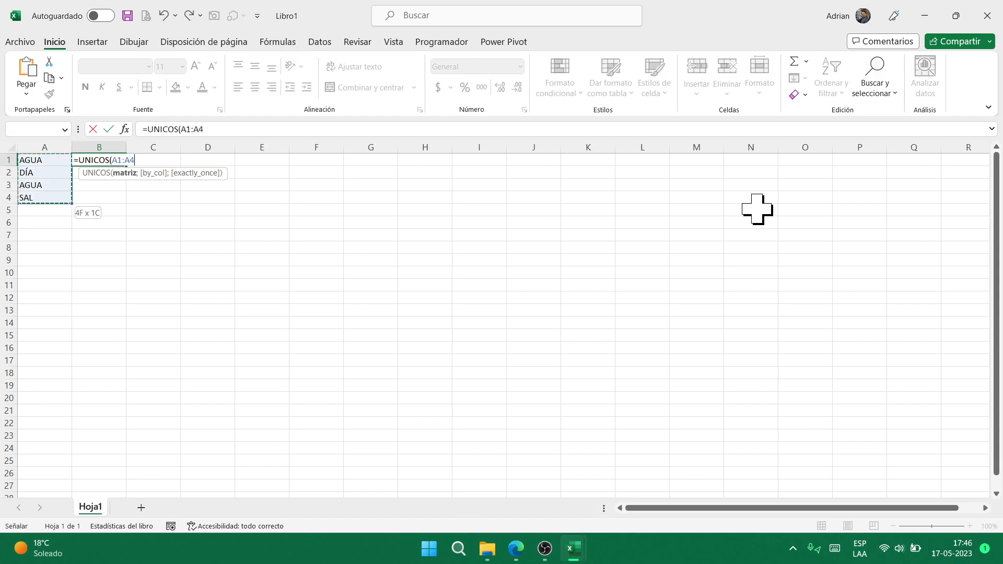
pyautogui.write(')')
pyautogui.hotkey('ctrl', 'Return')
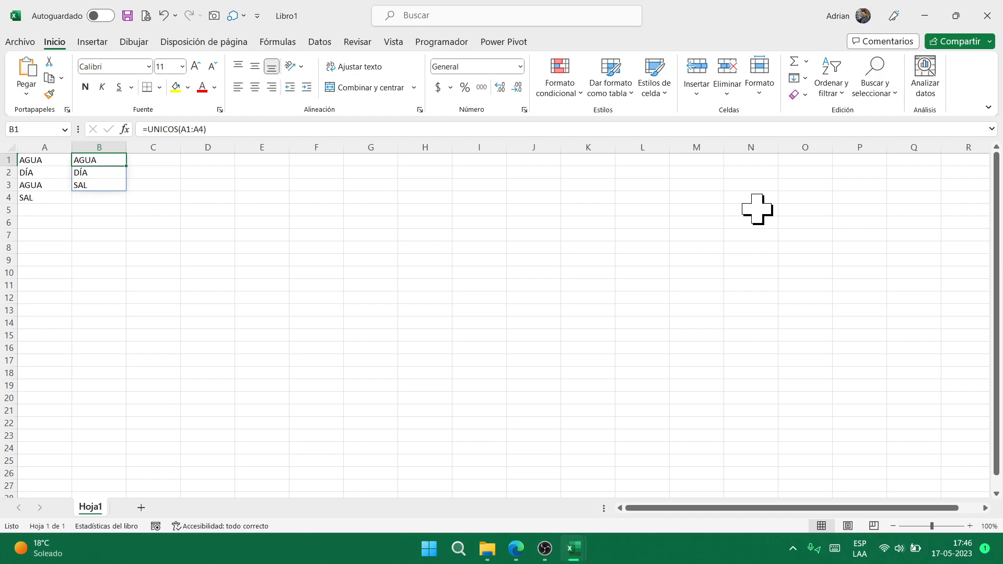
# - Inspect the spilled unique values in column B below the formula
pyautogui.press('Down')
pyautogui.press('Right')
pyautogui.press('Left')
pyautogui.press('Right')
pyautogui.press('Left')
pyautogui.press('Right')
pyautogui.press('Left')
pyautogui.press('Up')
pyautogui.press('Down')
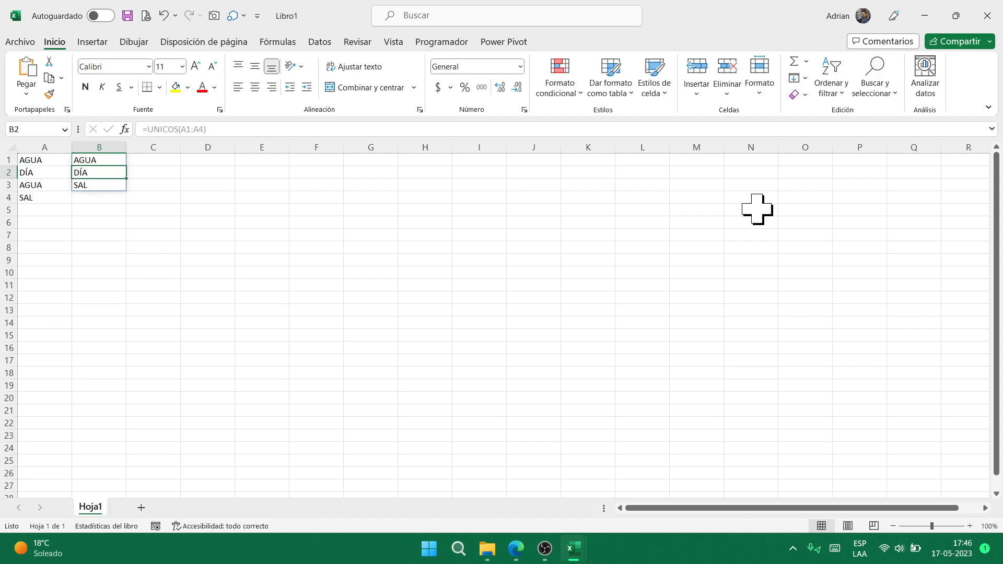
pyautogui.press('Up')
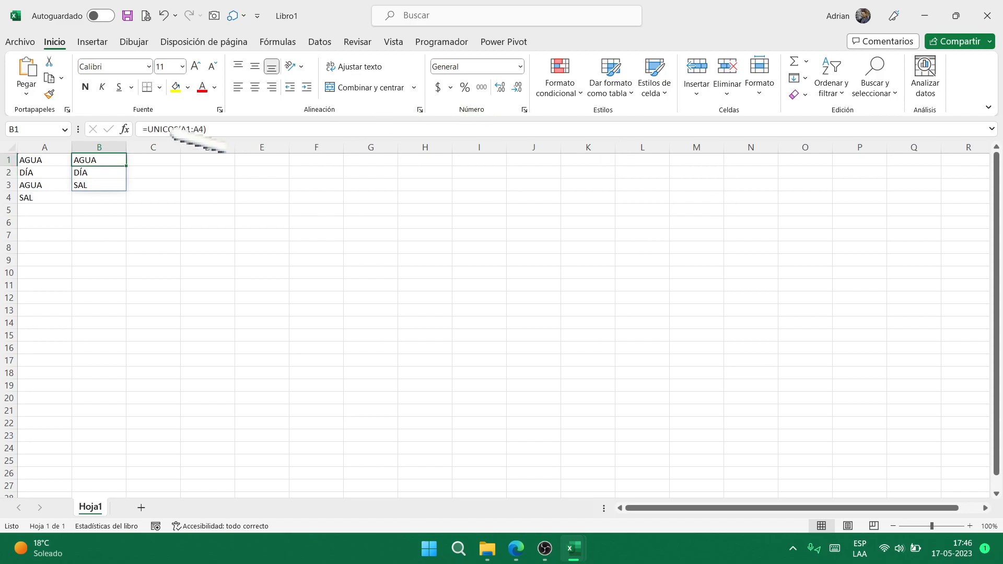
# - Enter 456 in B2 to trigger #¡DESBORDAMIENTO!, widen column B, and close the workbook
pyautogui.click(118, 172)
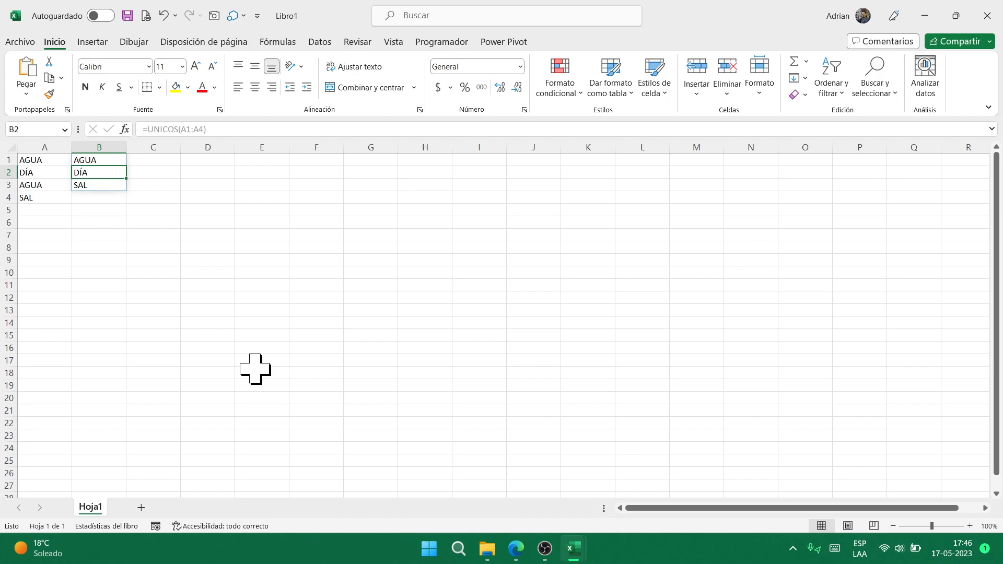
pyautogui.write('456')
pyautogui.press('Return')
pyautogui.press('Up')
pyautogui.press('Up')
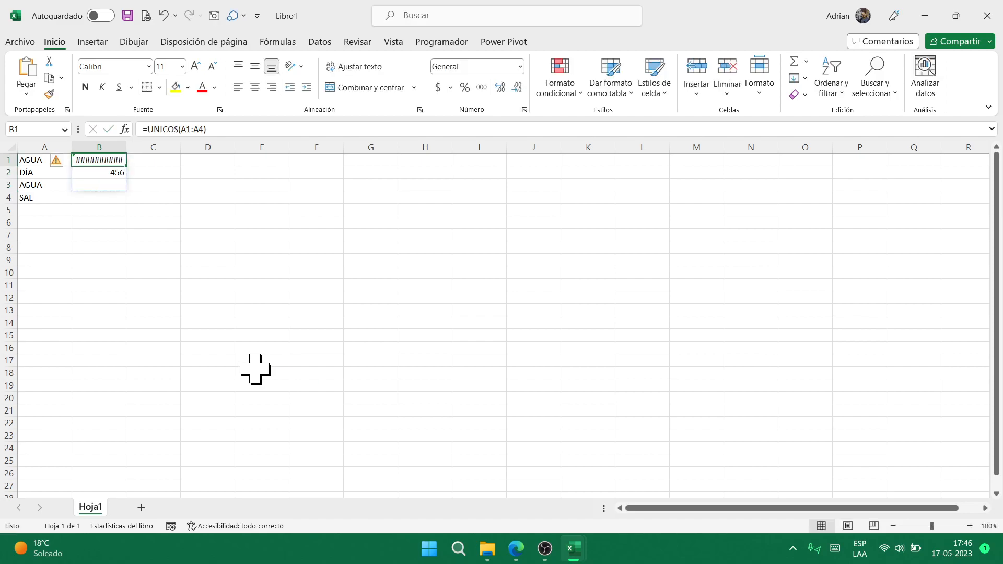
pyautogui.doubleClick(126, 148)
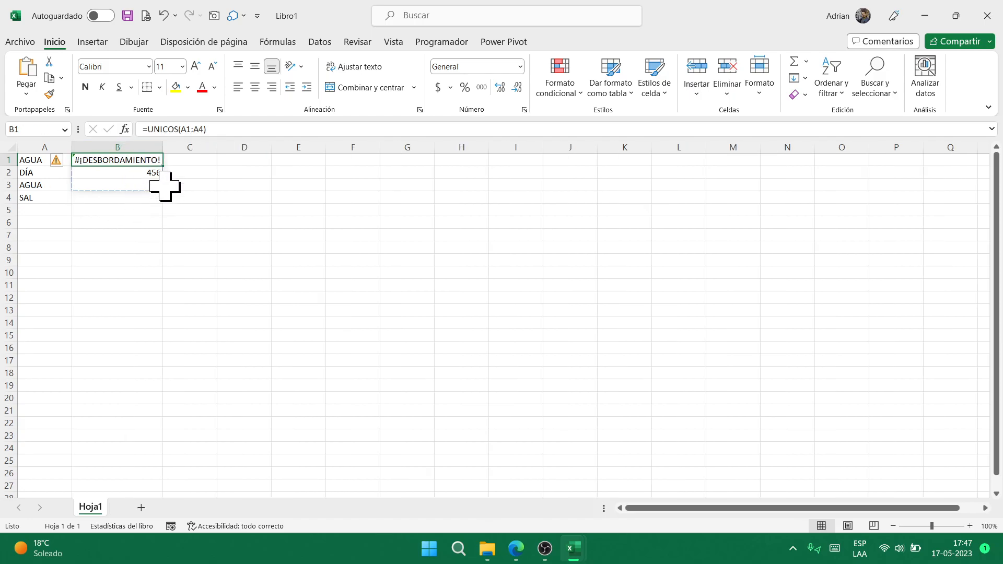
pyautogui.click(123, 174)
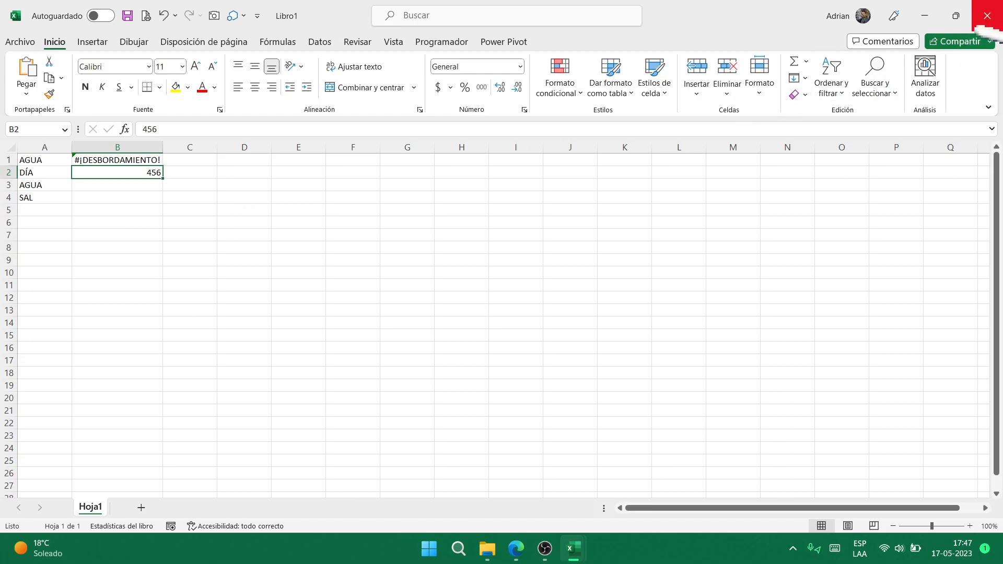
pyautogui.click(987, 16)
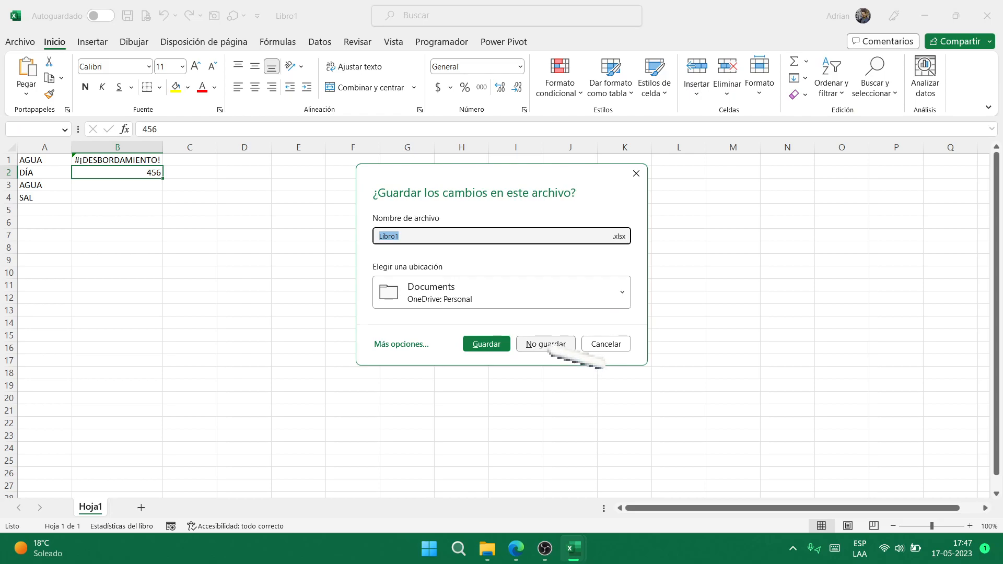
# - Discard the new workbook and view D4's long INDICE/COINCIDIR formula in an expanded formula bar
pyautogui.click(546, 344)
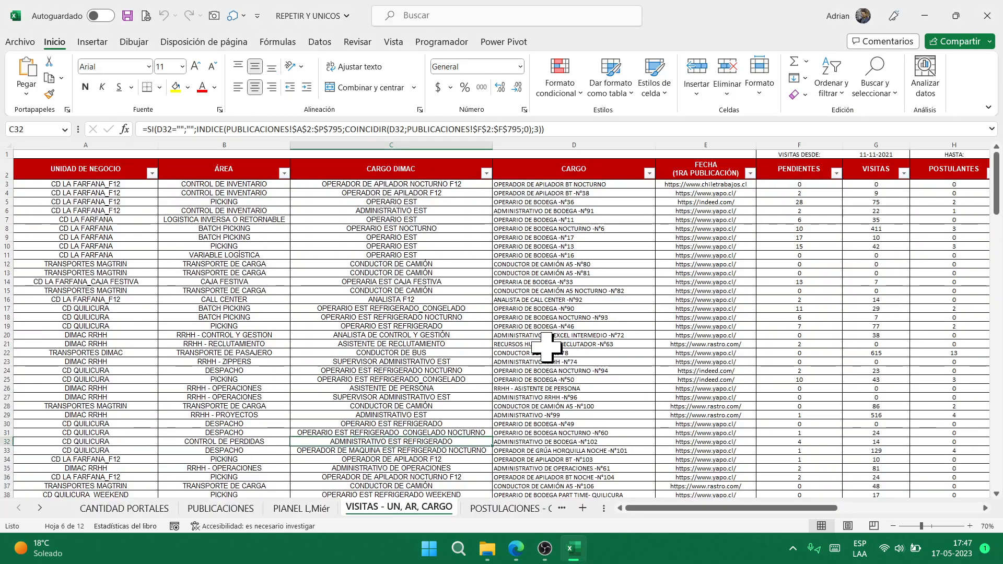
pyautogui.click(241, 211)
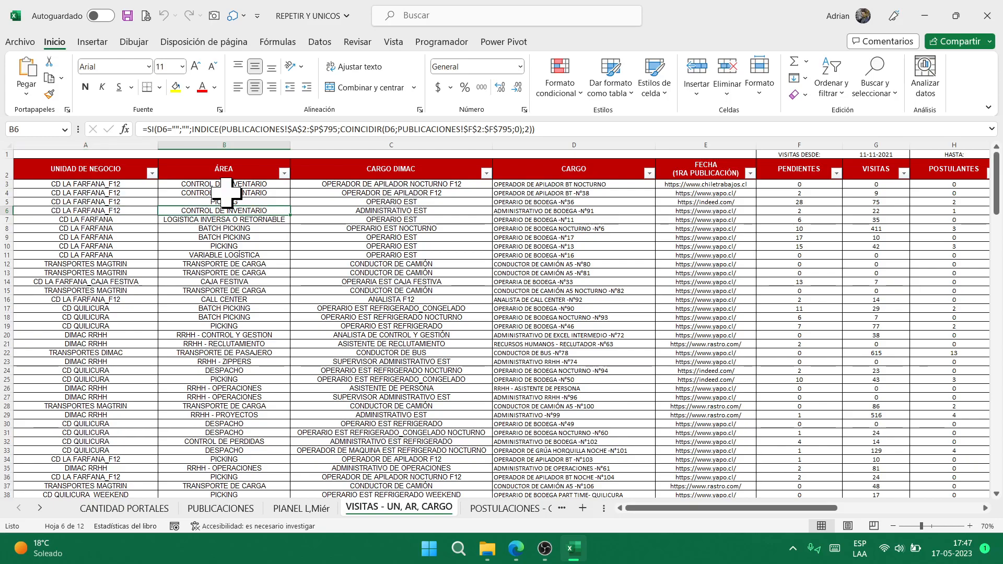
pyautogui.press('Right')
pyautogui.press('Right')
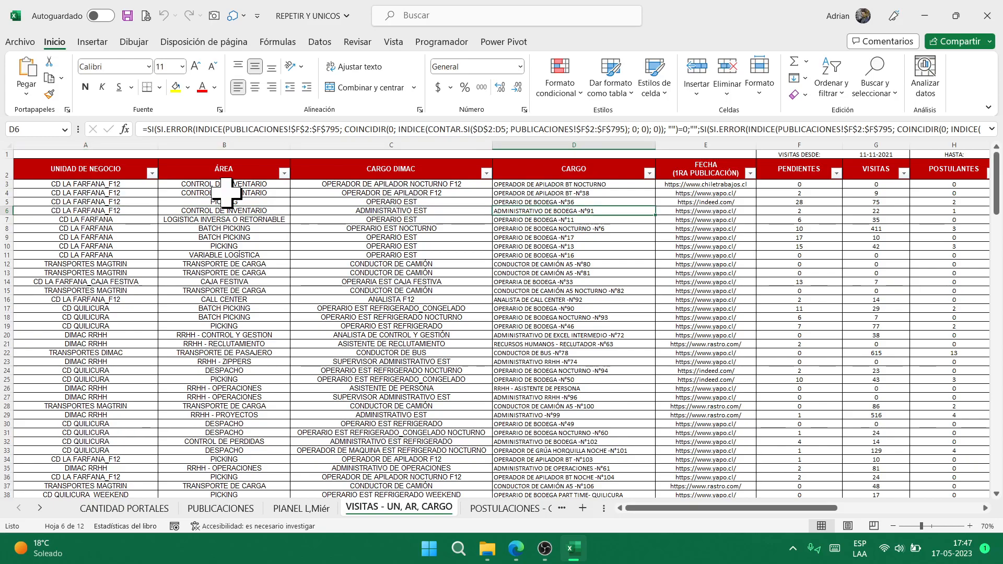
pyautogui.press('Up')
pyautogui.press('Up')
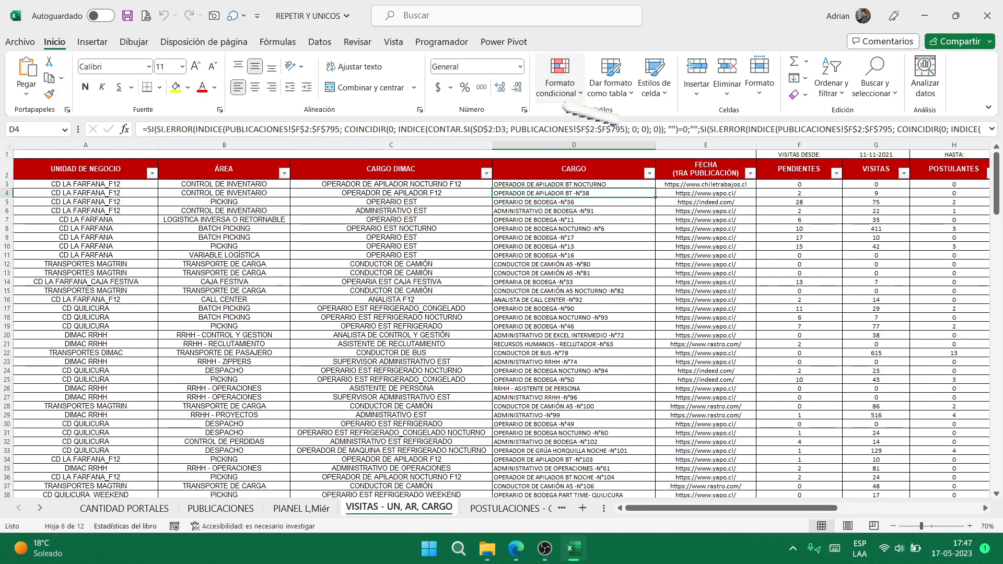
pyautogui.hotkey('ctrl', 'shift', 'u')
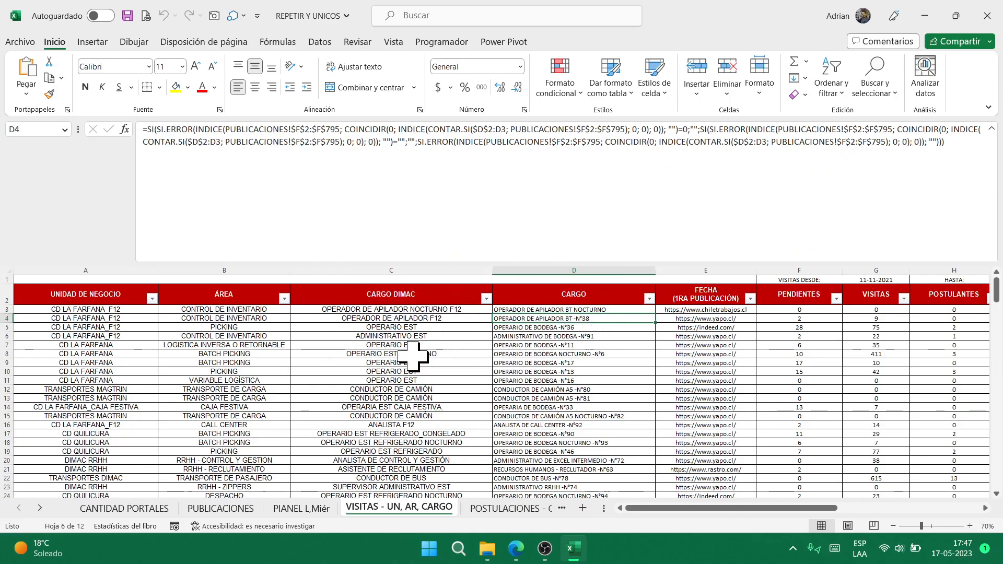
pyautogui.hotkey('ctrl', 'shift', 'u')
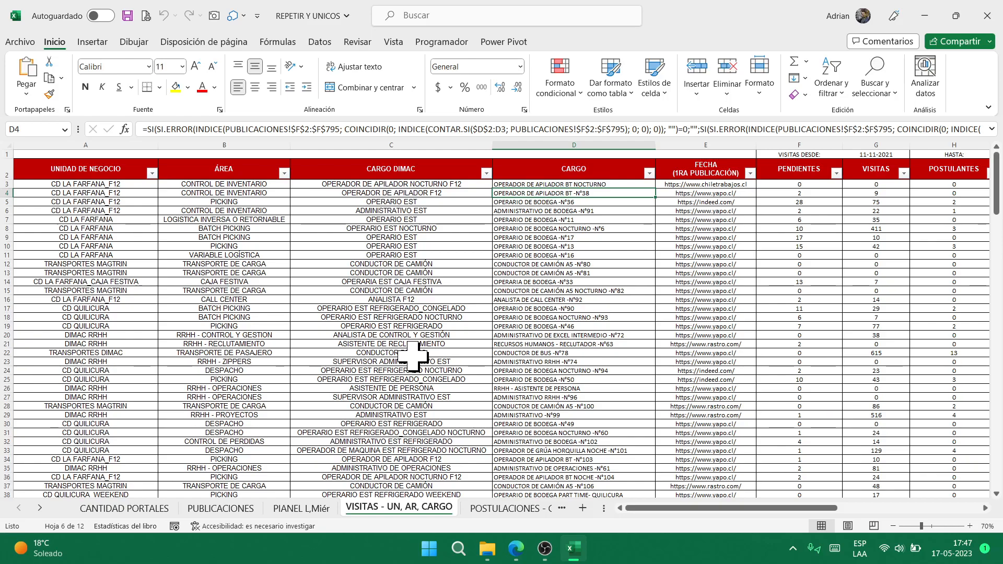
# - Inspect the REPETIR bar formula in M3 on POSTULACIONES - CARGO, then go to PIANEL L,Miér
pyautogui.hotkey('ctrl', 'pagedown')
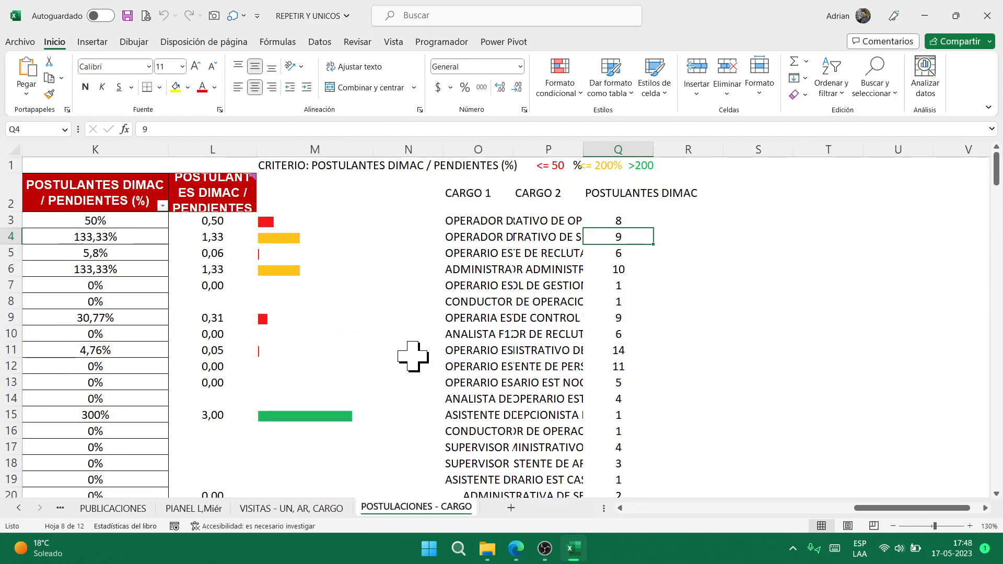
pyautogui.click(274, 222)
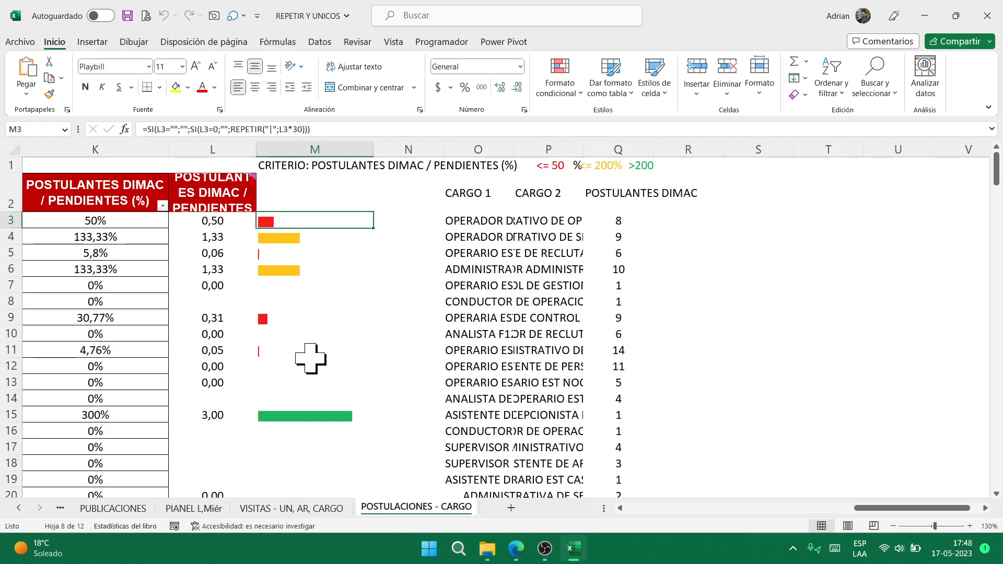
pyautogui.click(424, 252)
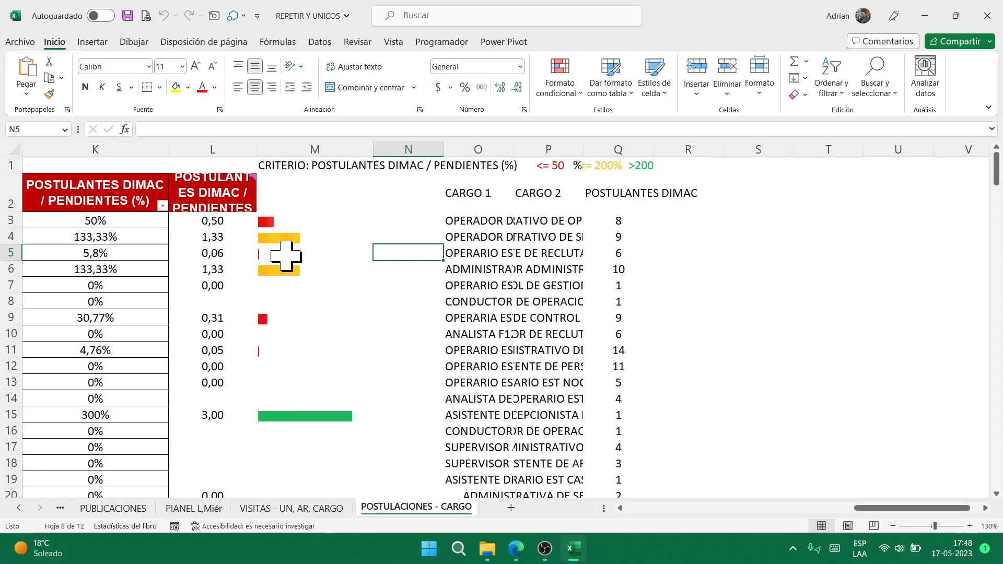
pyautogui.scroll(-2, 286, 256)
pyautogui.scroll(2, 280, 262)
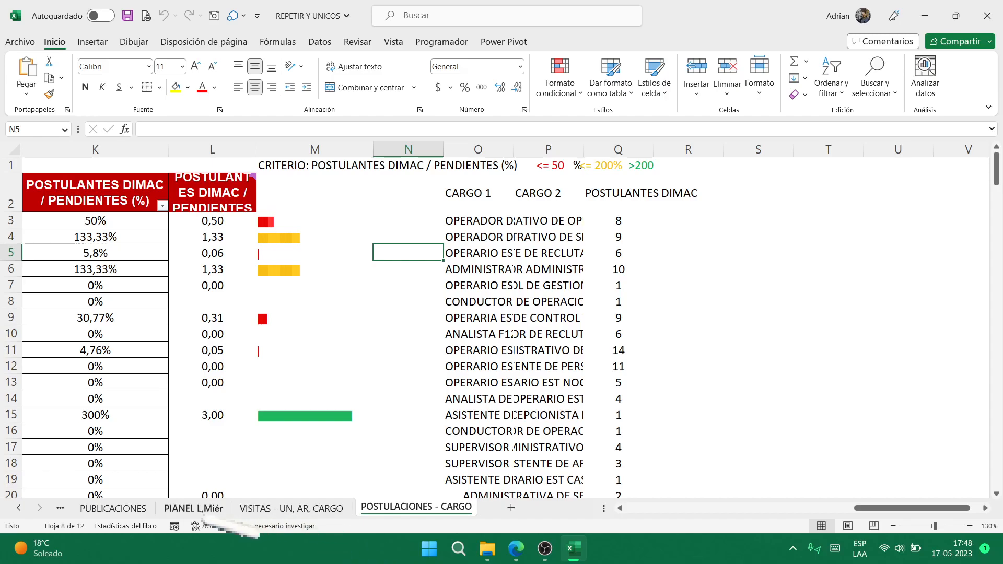
pyautogui.click(207, 507)
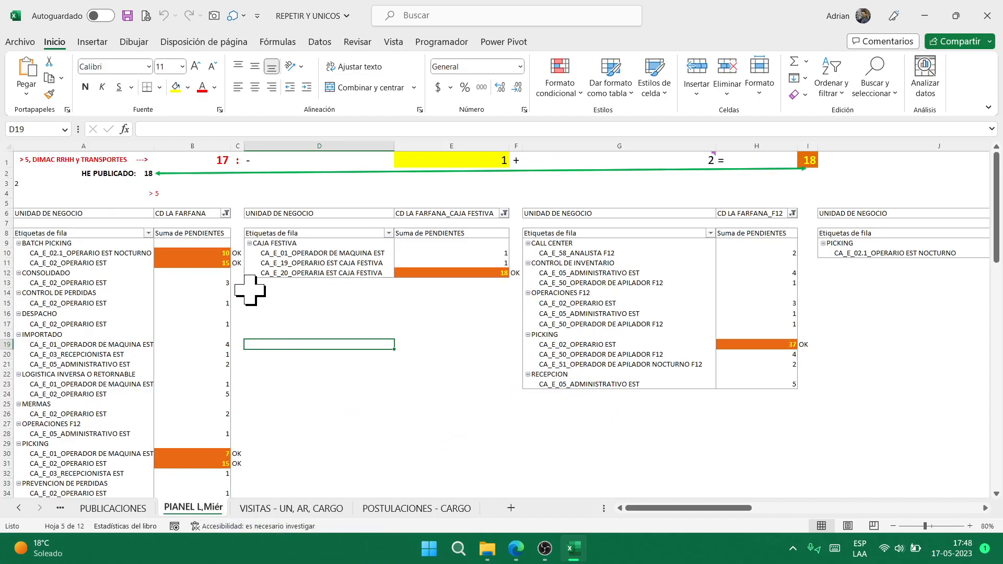
# - Try the values 6, 1, 5 and 6 in E17 to see the totals change, then clear it
pyautogui.click(346, 315)
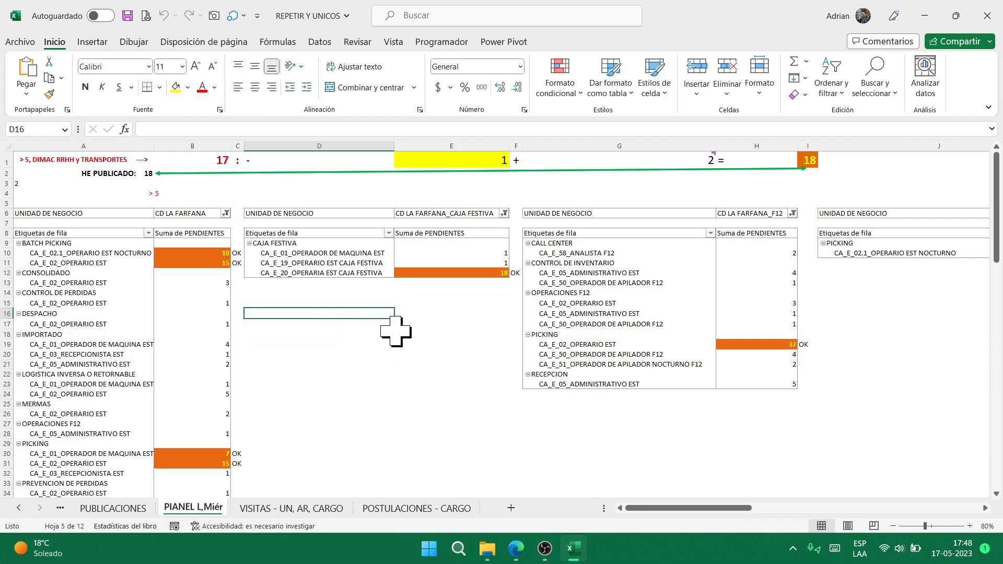
pyautogui.click(480, 321)
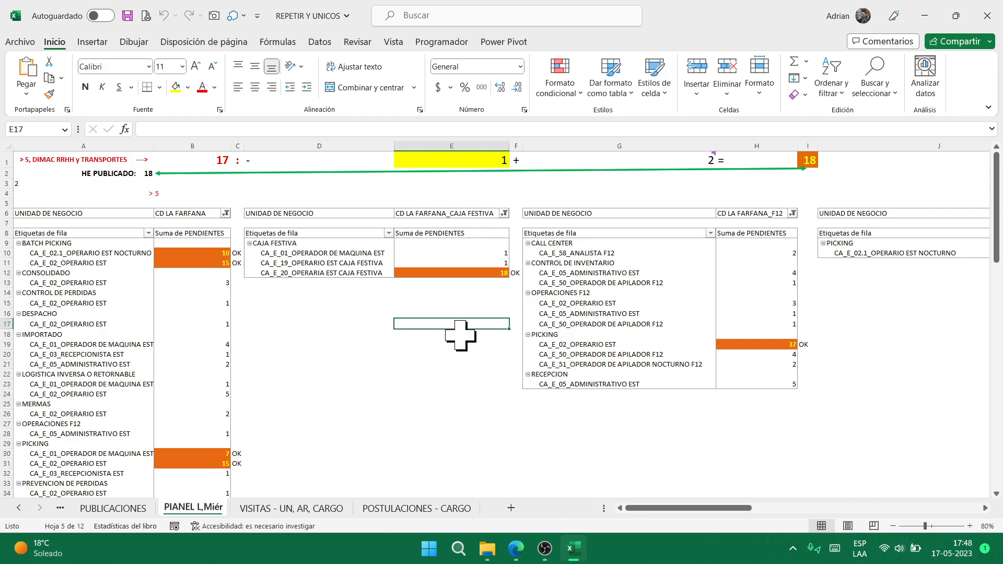
pyautogui.write('6')
pyautogui.hotkey('ctrl', 'Return')
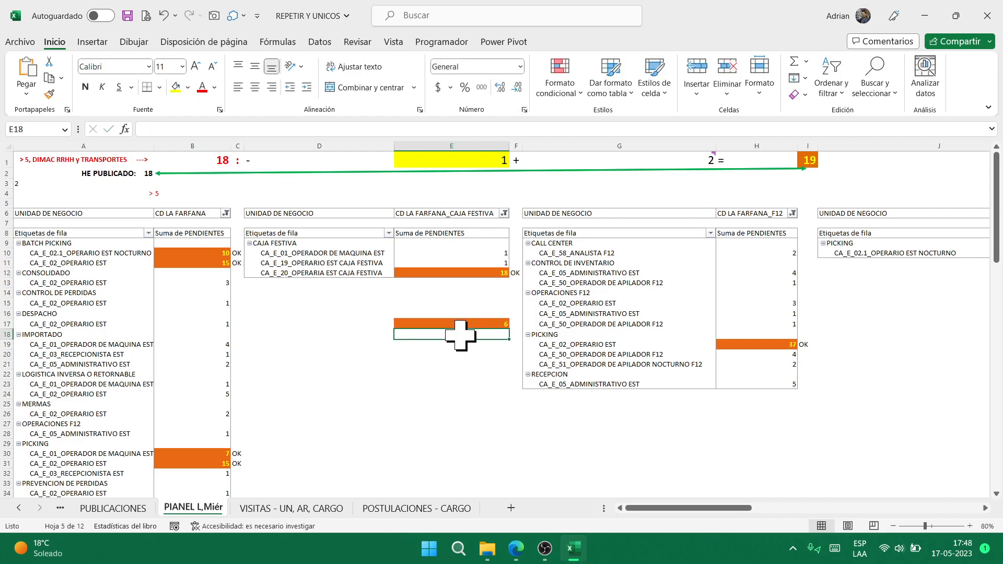
pyautogui.write('1')
pyautogui.hotkey('ctrl', 'Return')
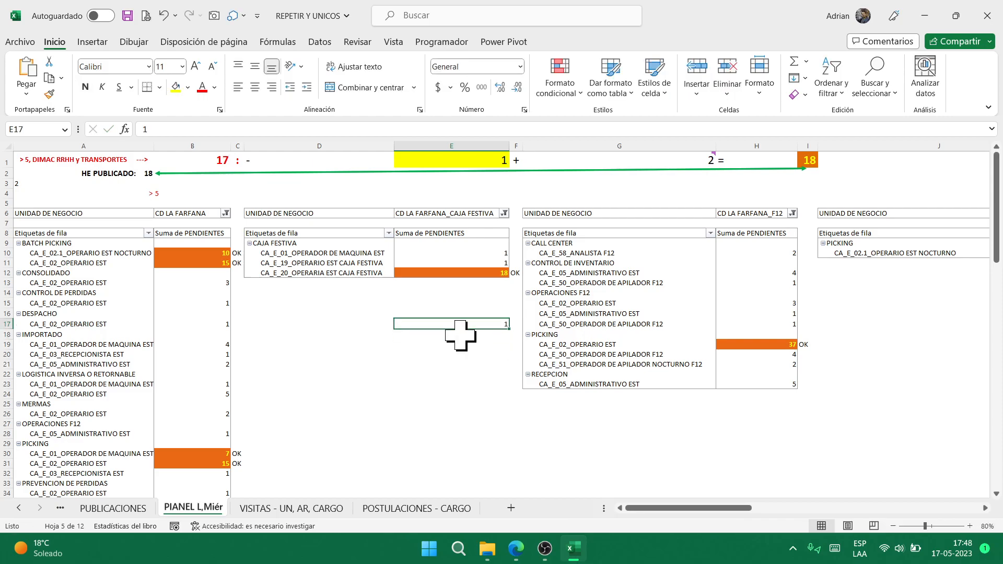
pyautogui.write('5')
pyautogui.hotkey('ctrl', 'Return')
pyautogui.write('6')
pyautogui.press('Return')
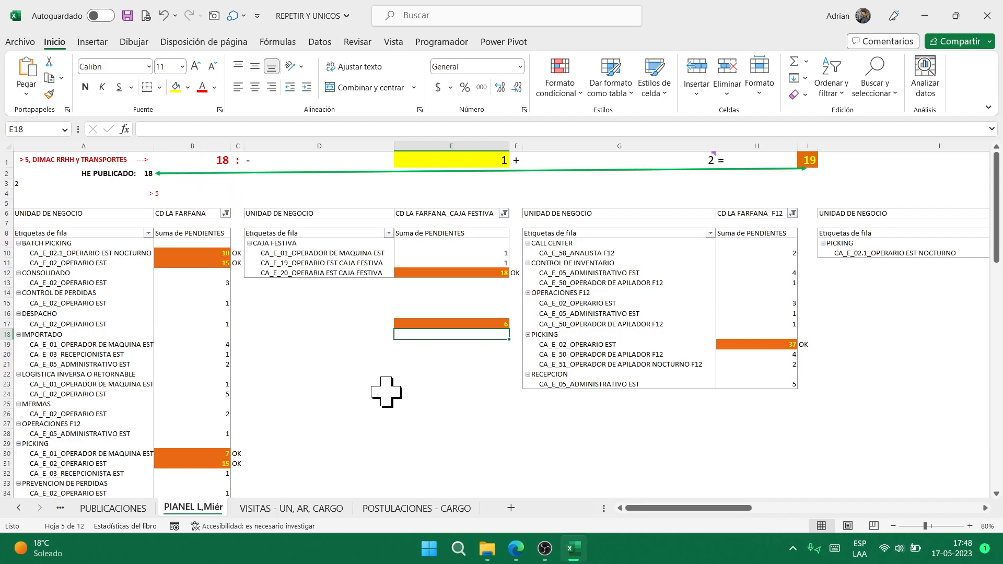
pyautogui.press('Up')
pyautogui.press('Delete')
# - Enter OPERADOR XX in cells D16 and D17
pyautogui.press('Up')
pyautogui.press('Up')
pyautogui.press('Left')
pyautogui.press('Up')
pyautogui.press('Up')
pyautogui.press('Up')
pyautogui.press('Up')
pyautogui.press('Down')
pyautogui.press('Down')
pyautogui.press('Down')
pyautogui.press('Down')
pyautogui.press('Down')
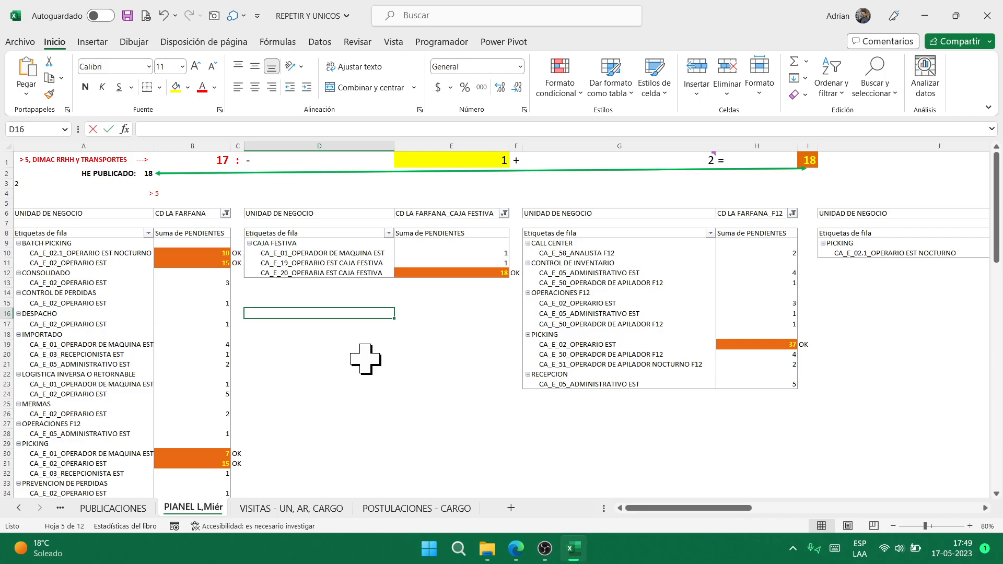
pyautogui.write('OPERADOR')
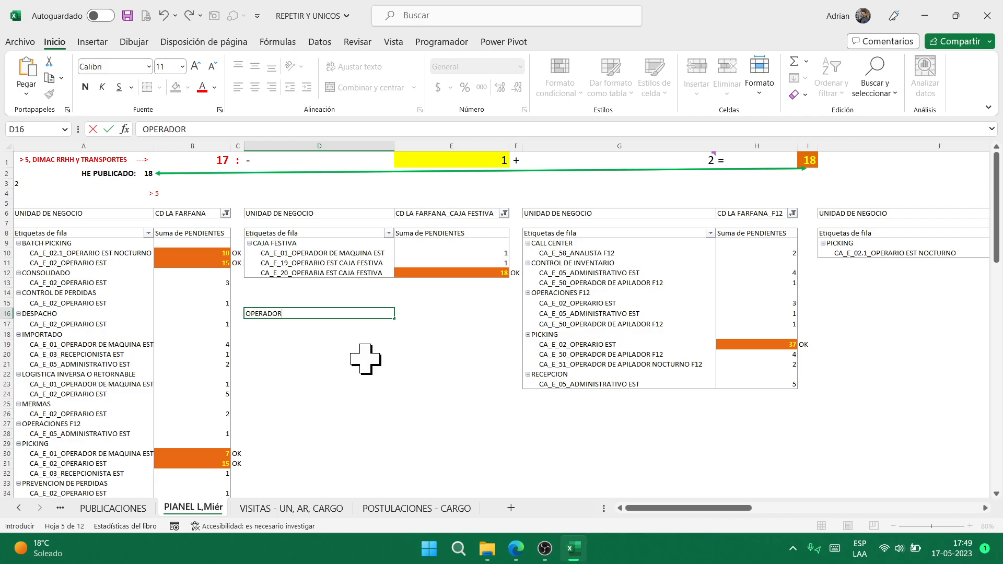
pyautogui.write(' XX')
pyautogui.press('Return')
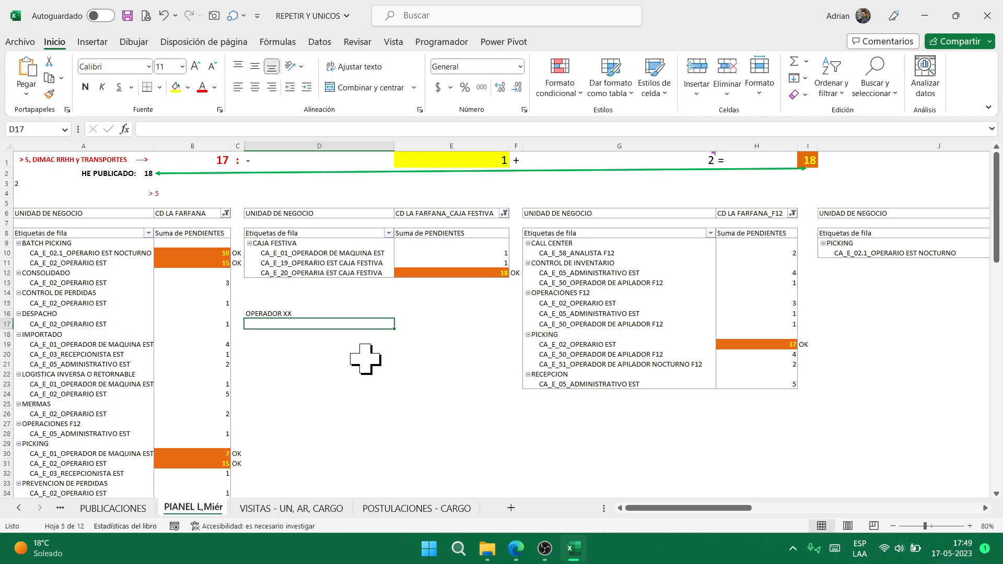
pyautogui.press('Up')
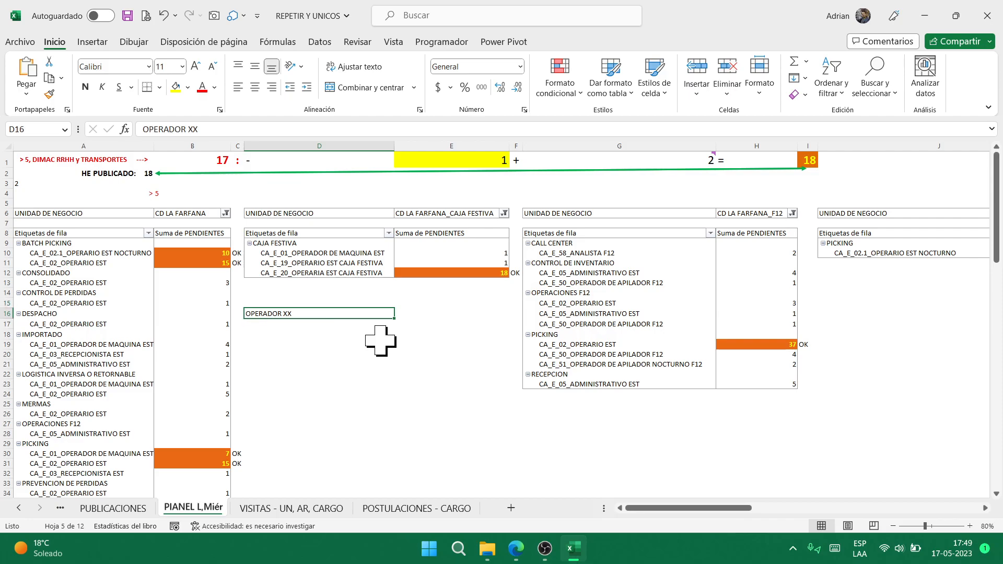
pyautogui.press('Down')
pyautogui.write('O')
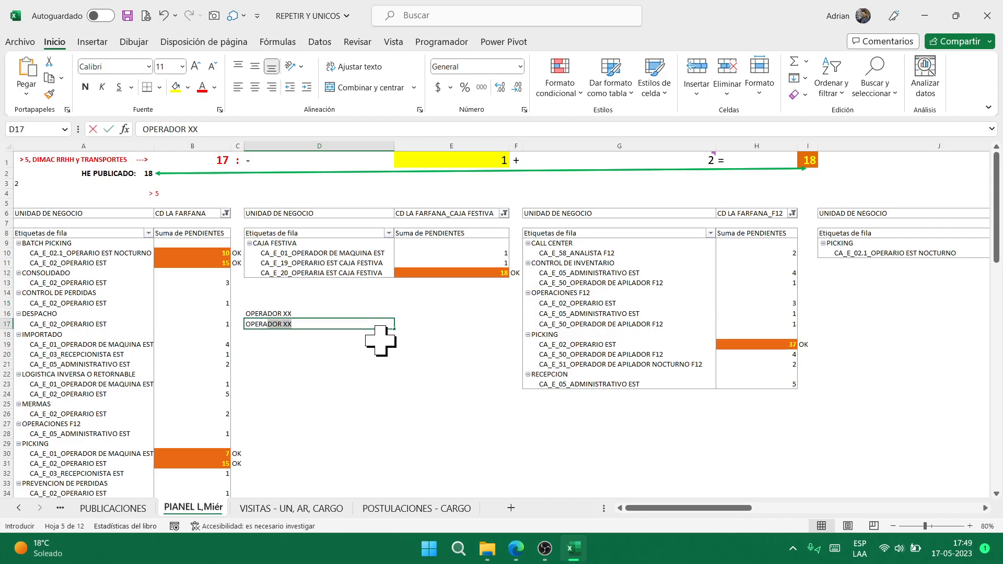
pyautogui.hotkey('ctrl', 'Return')
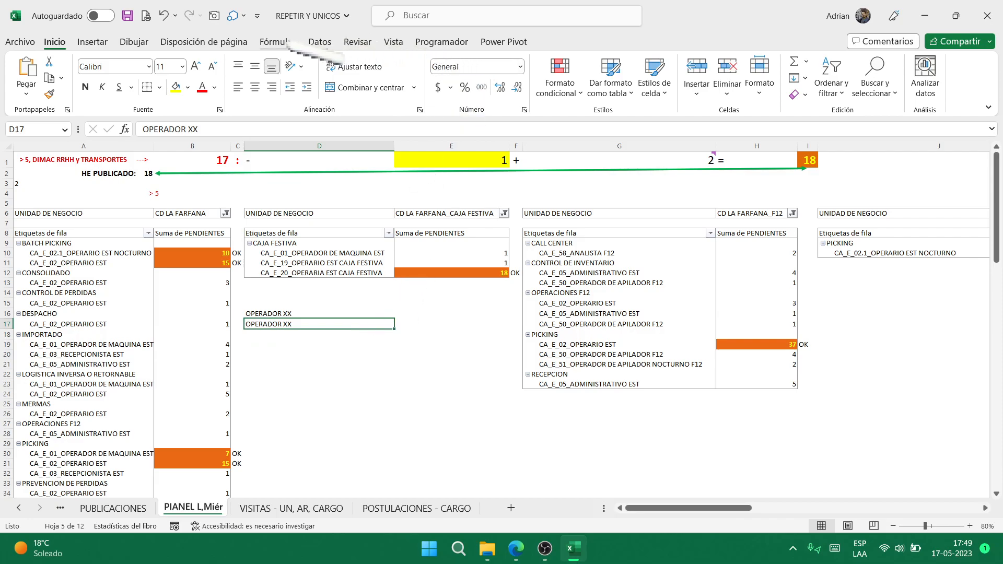
pyautogui.click(282, 42)
# - Leave calculation options unchanged and check the Cant. De operadores count formula in E4
pyautogui.click(915, 78)
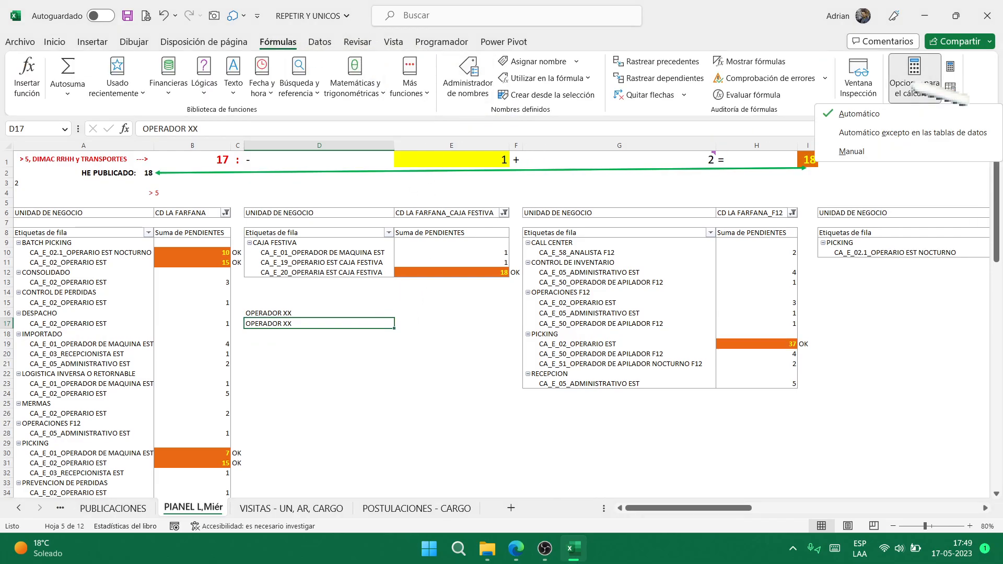
pyautogui.click(321, 322)
pyautogui.click(340, 354)
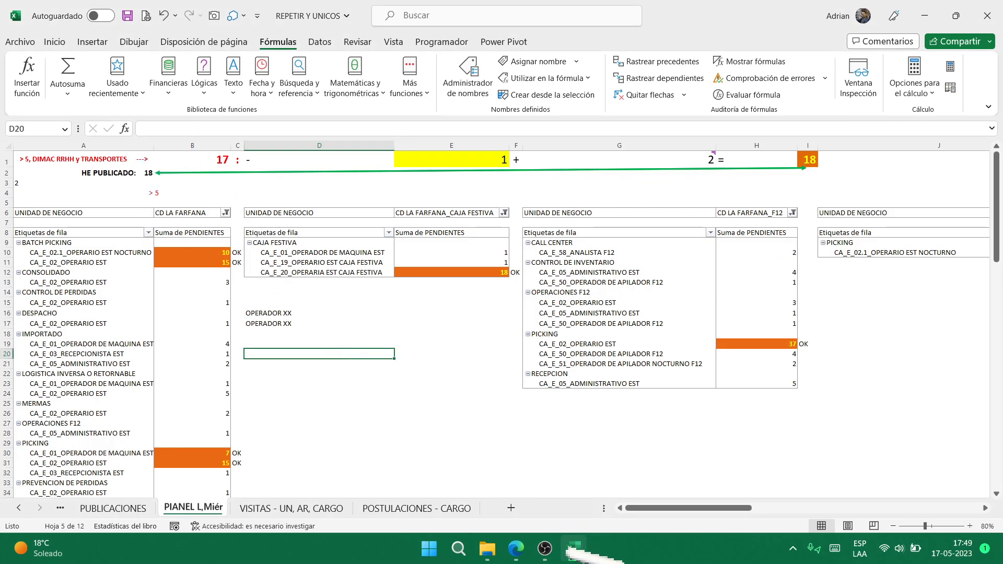
pyautogui.click(545, 548)
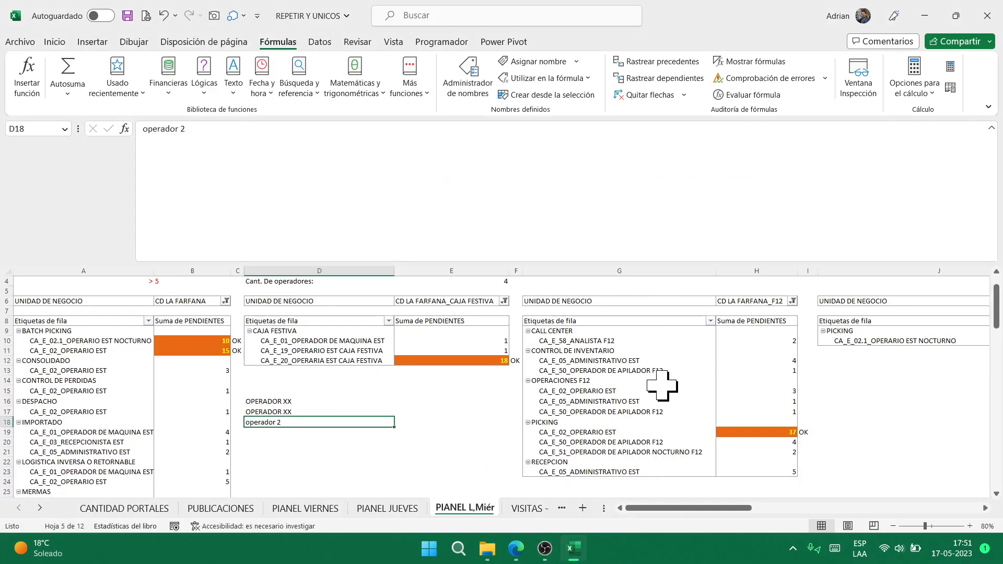
pyautogui.scroll(1, 482, 395)
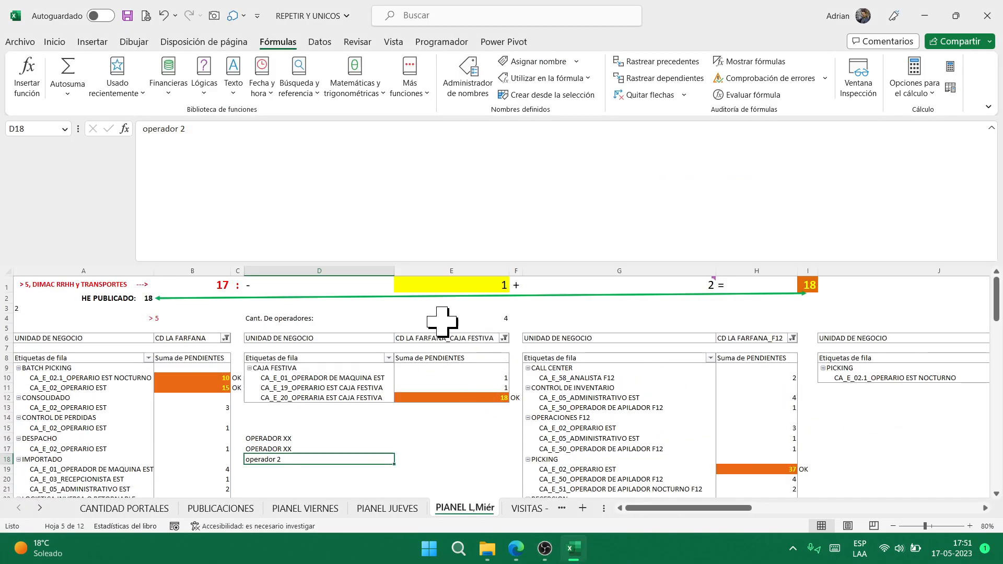
pyautogui.click(325, 321)
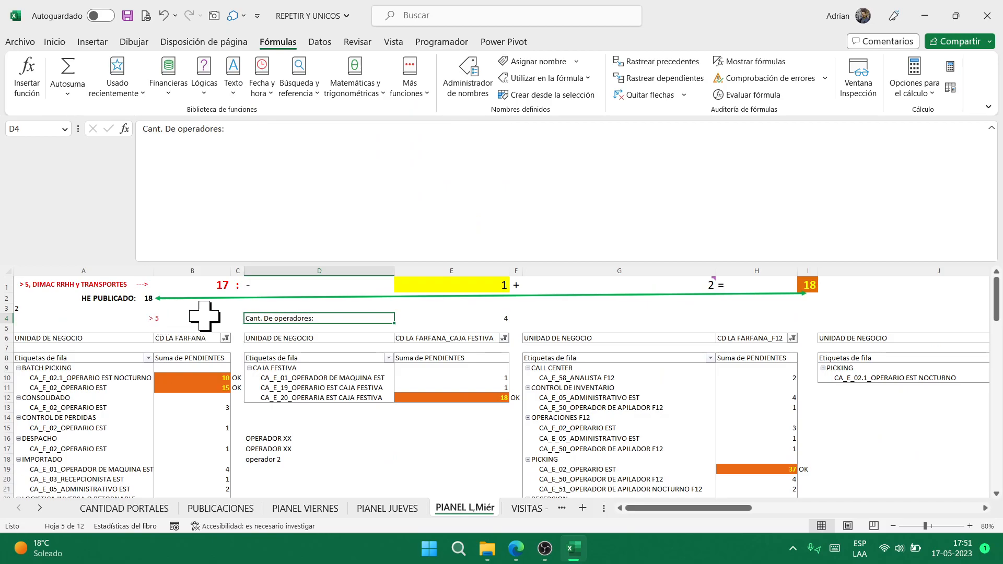
pyautogui.click(471, 319)
pyautogui.click(384, 318)
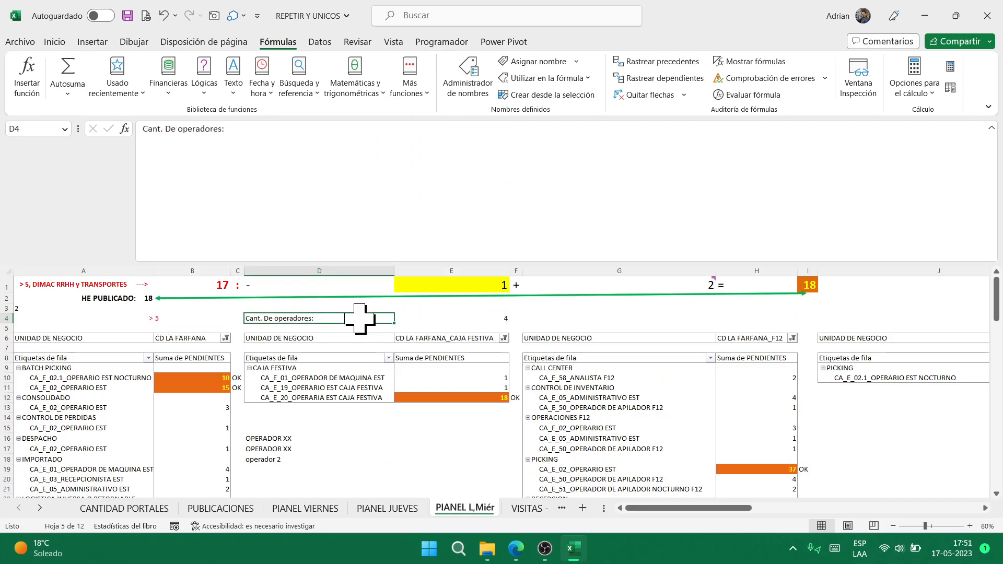
# - Inspect the operator row labels in column D around OPERADOR XX
pyautogui.click(320, 439)
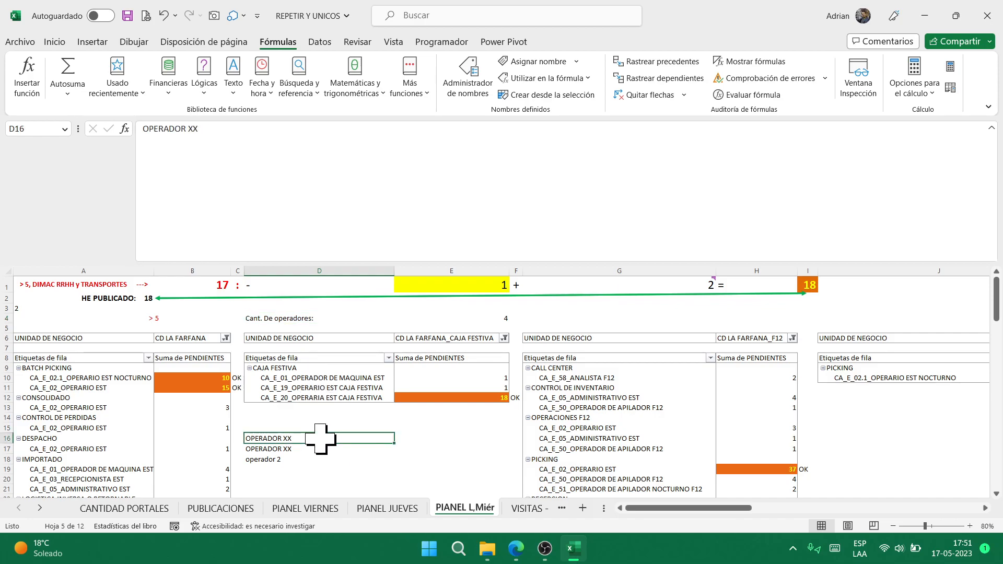
pyautogui.click(324, 378)
pyautogui.click(332, 269)
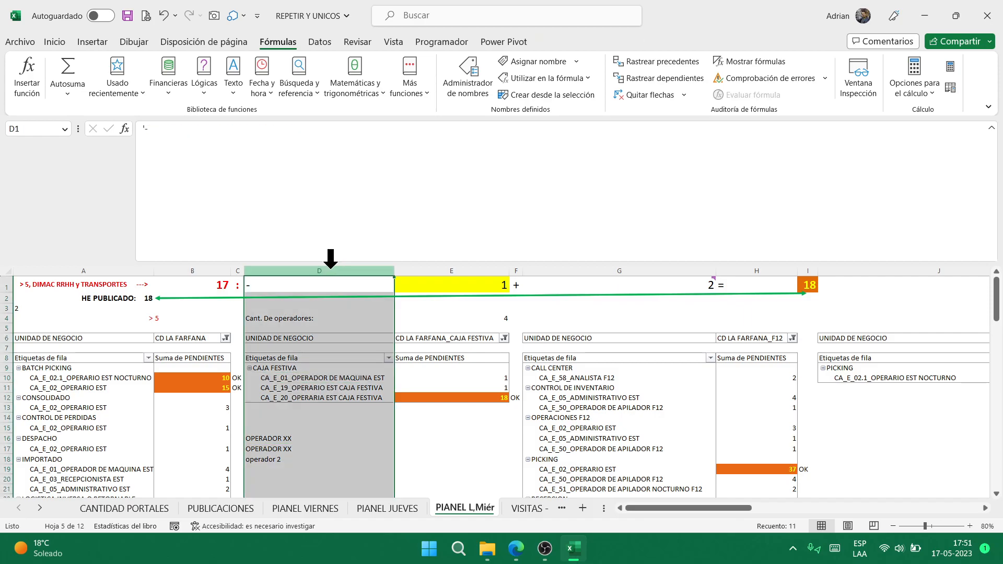
pyautogui.click(333, 378)
pyautogui.click(295, 442)
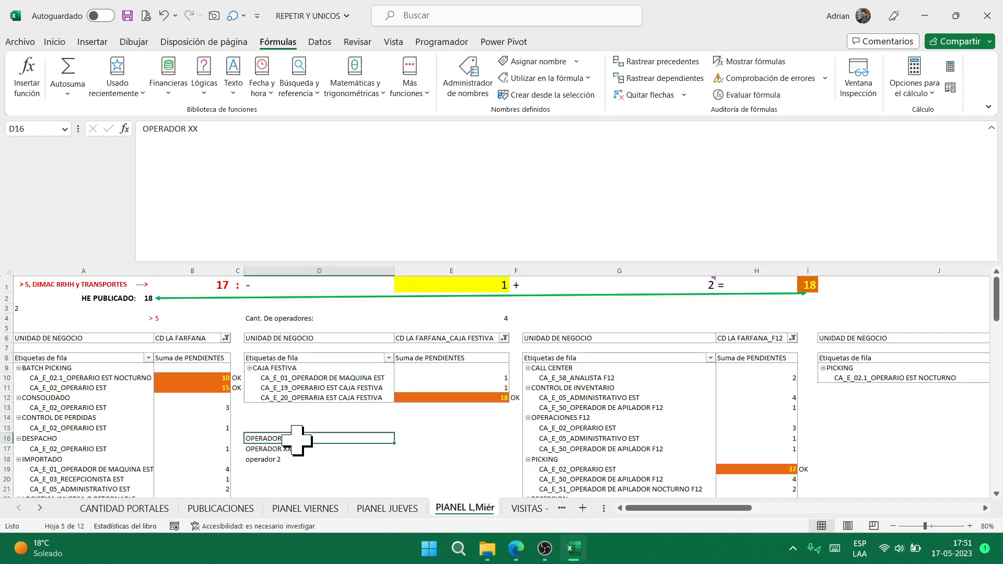
# - Clear operador 2 from D18 and enter xxxoperador3 in D17 under OPERADOR XX
pyautogui.click(349, 461)
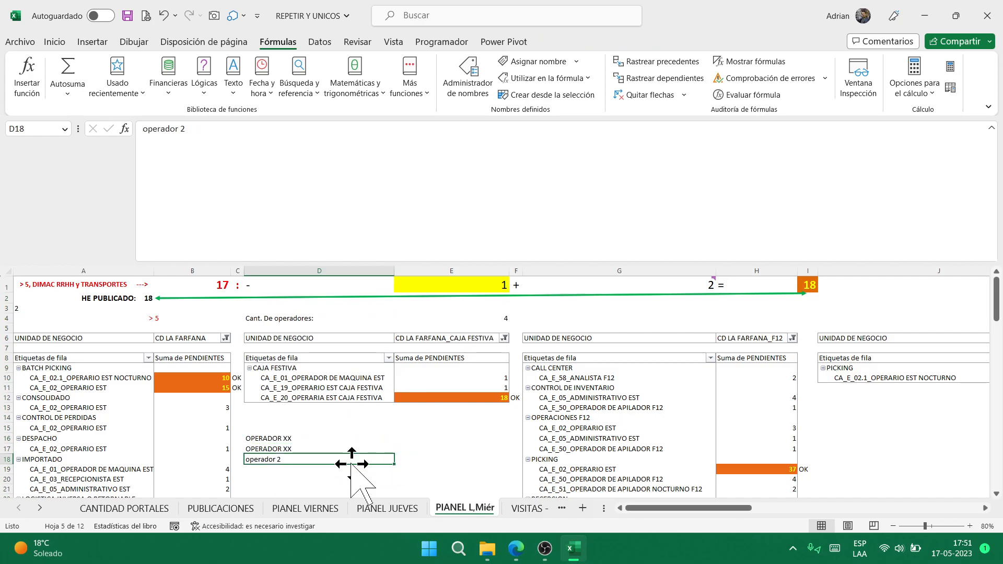
pyautogui.press('Delete')
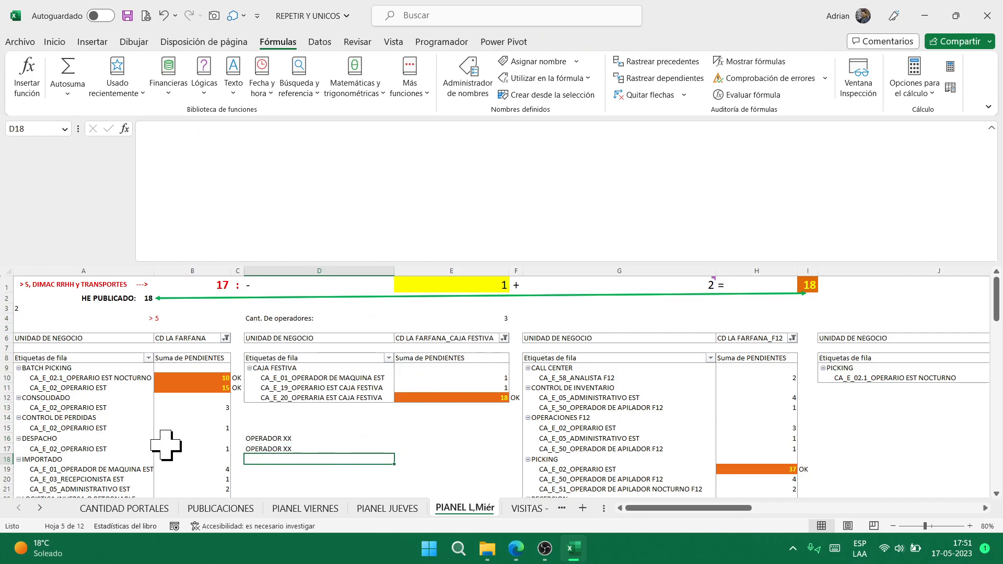
pyautogui.click(312, 448)
pyautogui.press('Delete')
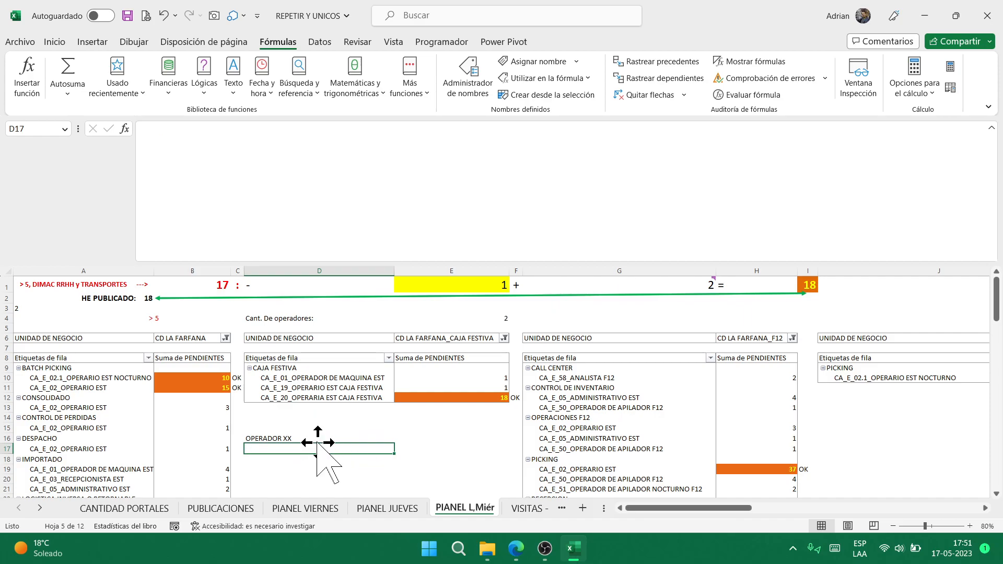
pyautogui.write('xxxoperador3')
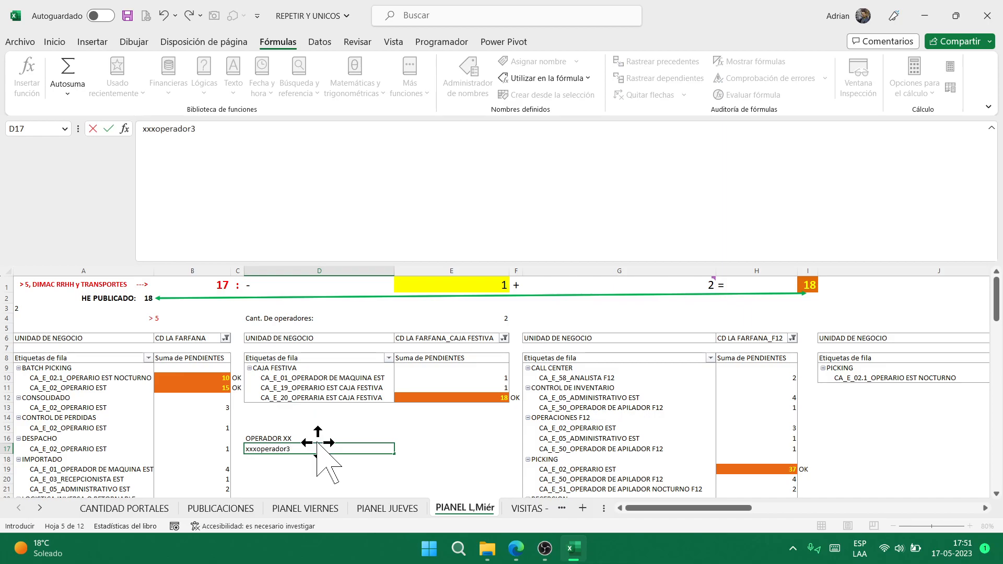
pyautogui.press('Return')
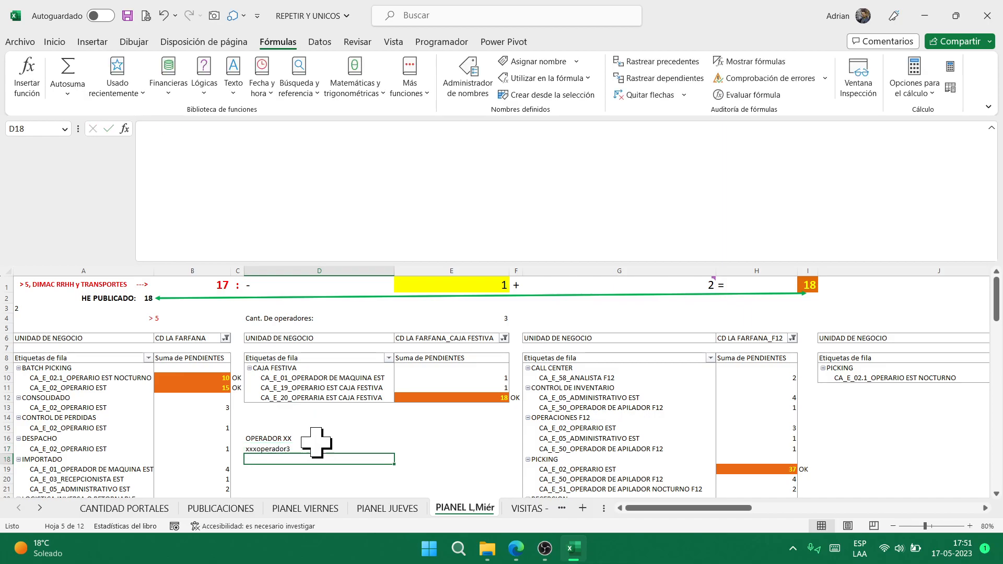
pyautogui.press('Up')
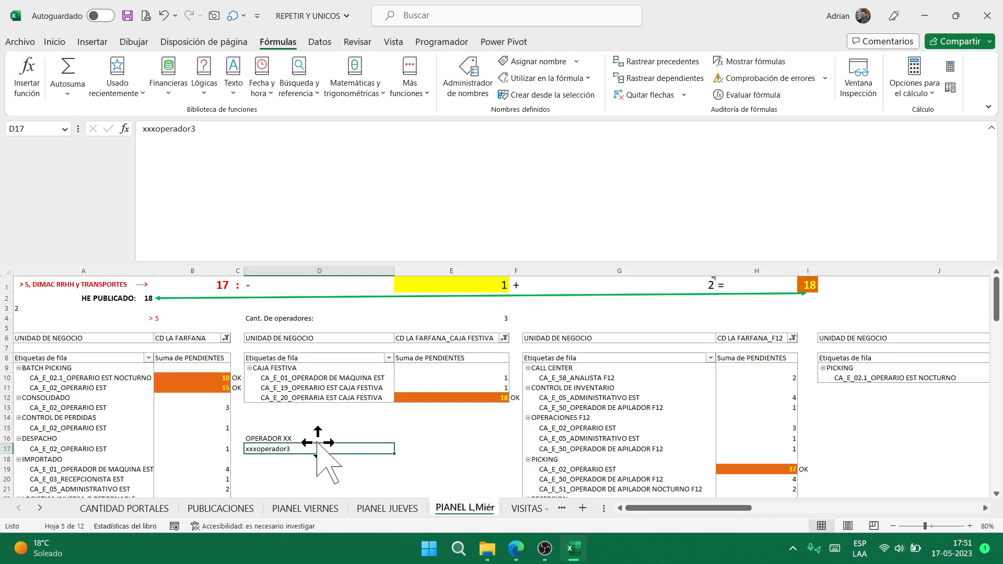
# - Discard changes to REPETIR Y UNICOS and open the RESTA DE FECHAS workbook
pyautogui.click(987, 16)
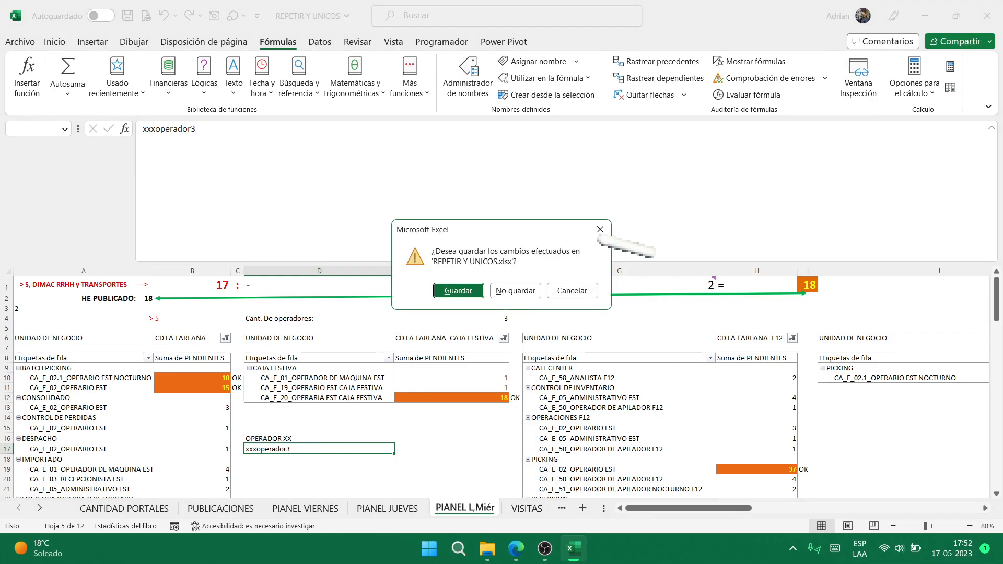
pyautogui.click(515, 291)
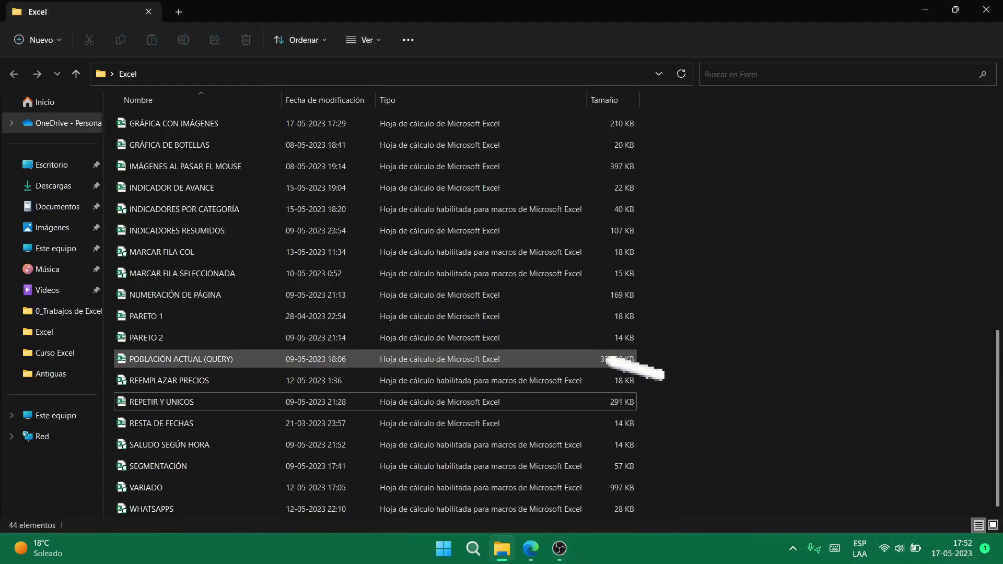
pyautogui.click(264, 425)
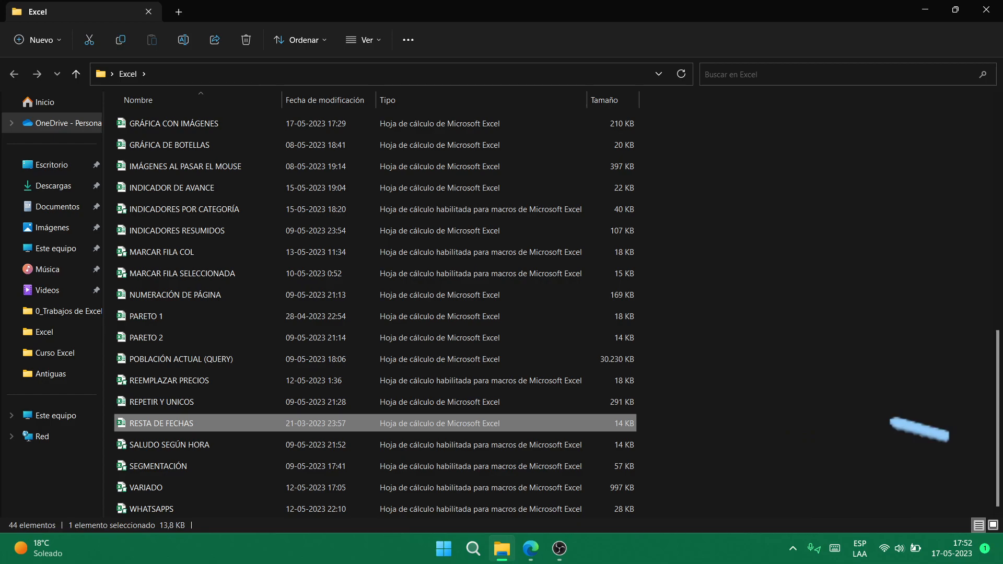
pyautogui.press('Return')
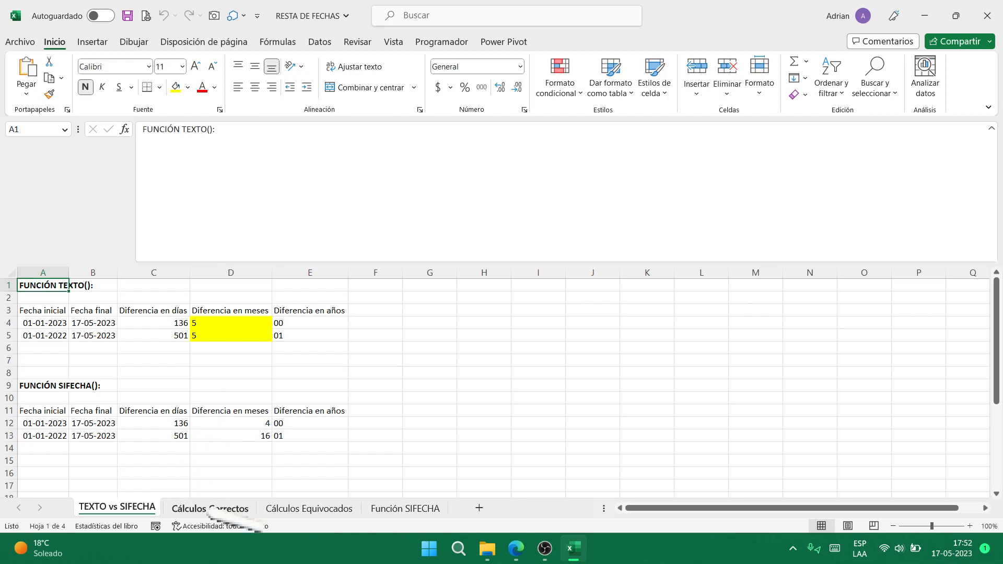
# - Show the months-and-years formula in A10 on the Cálculos Correctos sheet
pyautogui.click(230, 508)
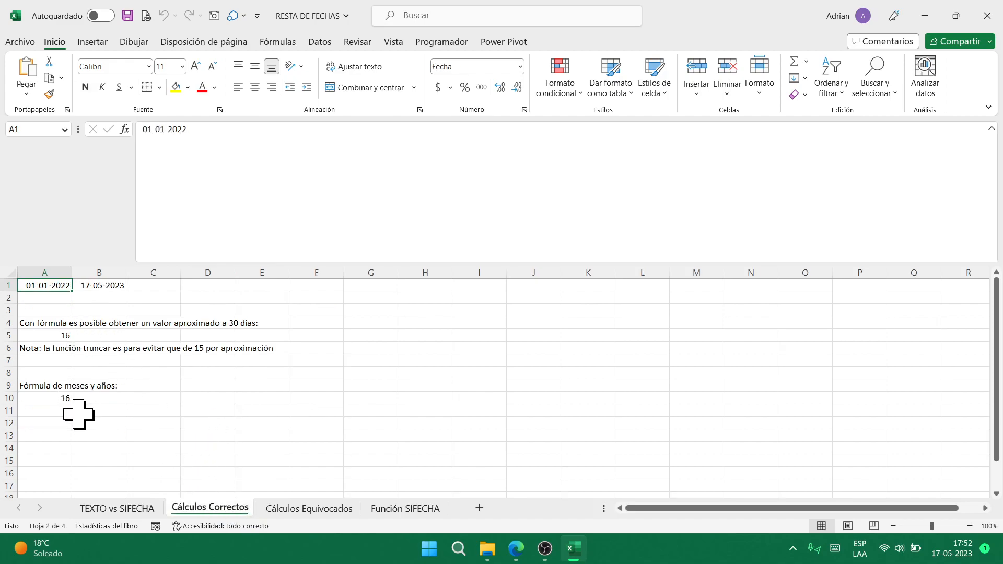
pyautogui.click(68, 400)
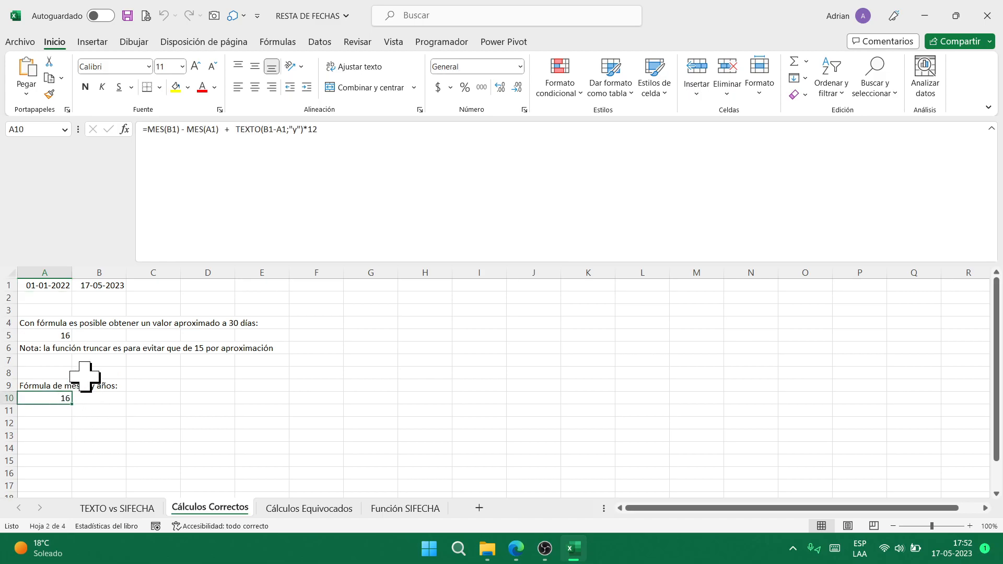
pyautogui.click(90, 361)
pyautogui.click(282, 508)
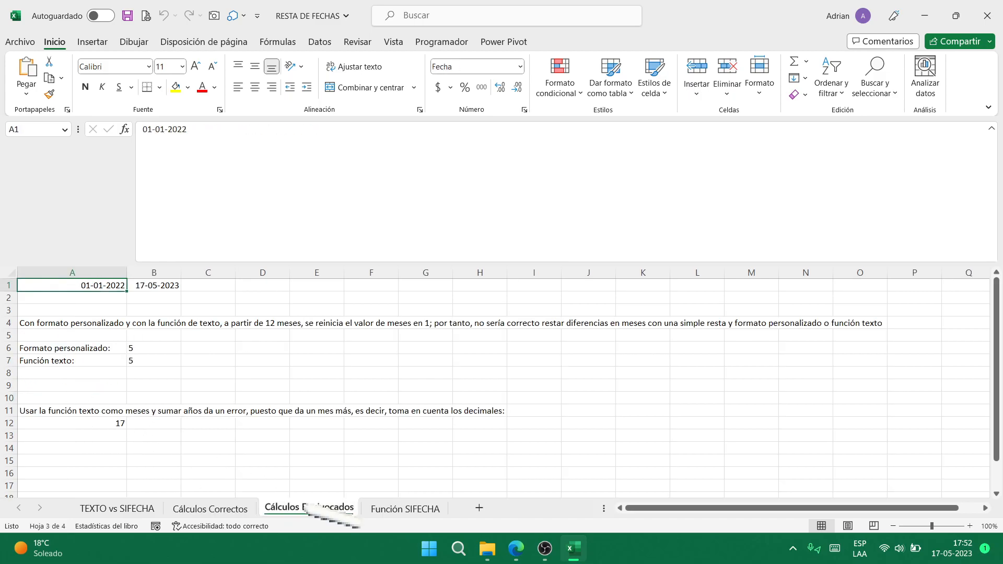
pyautogui.click(214, 509)
pyautogui.click(60, 399)
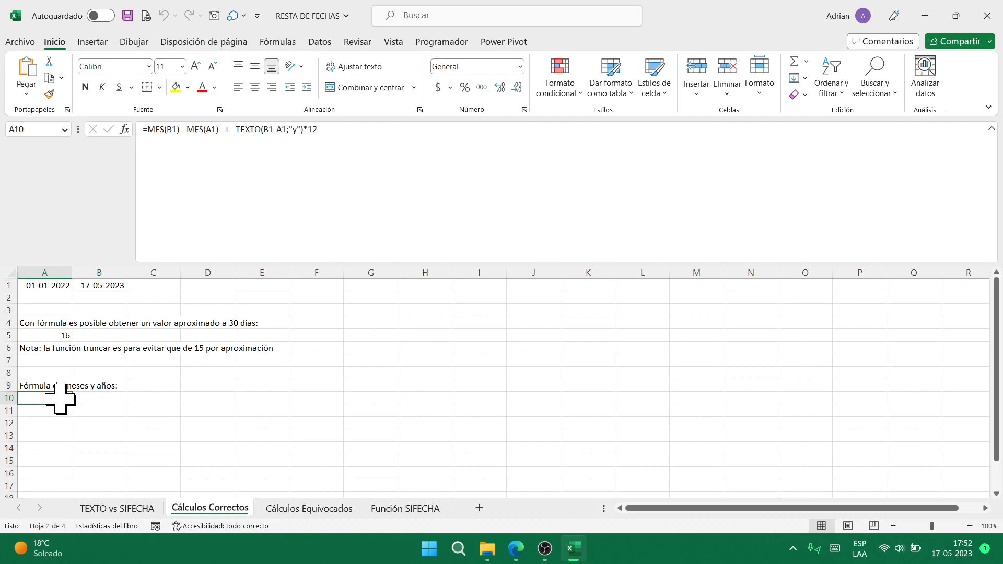
# - Show the SIFECHA formula in D13 on the TEXTO vs SIFECHA sheet
pyautogui.click(140, 374)
pyautogui.click(130, 508)
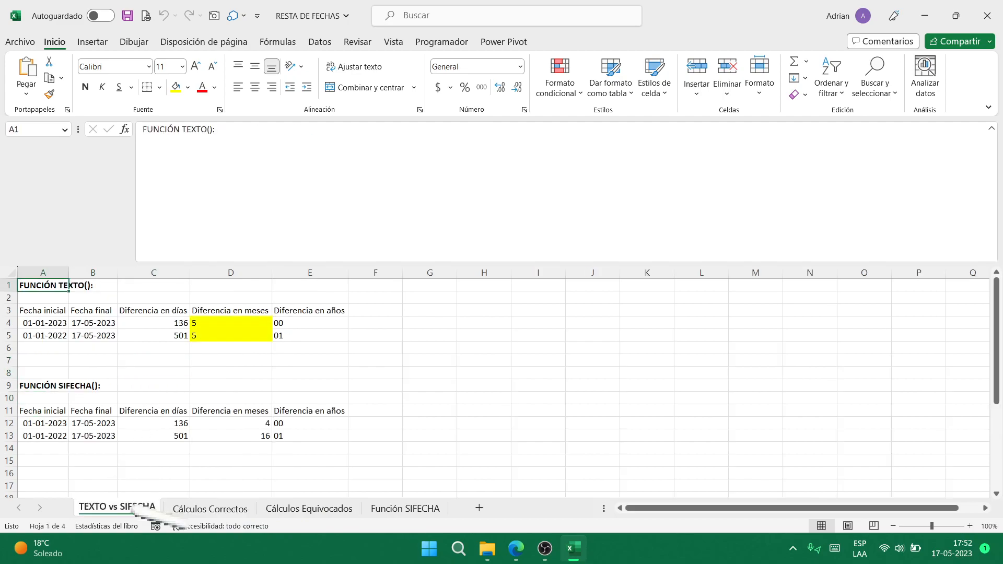
pyautogui.click(257, 435)
pyautogui.click(248, 375)
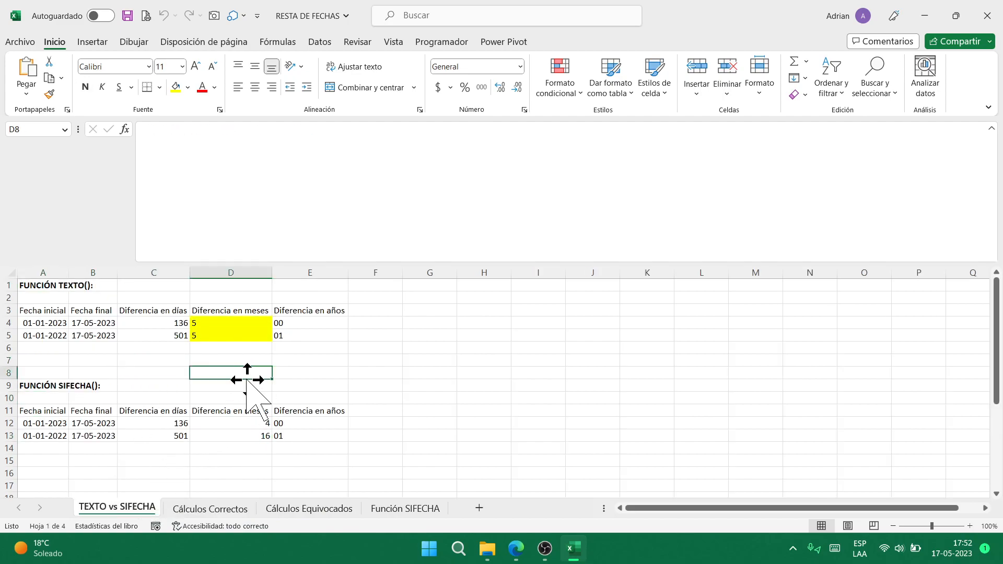
pyautogui.click(310, 508)
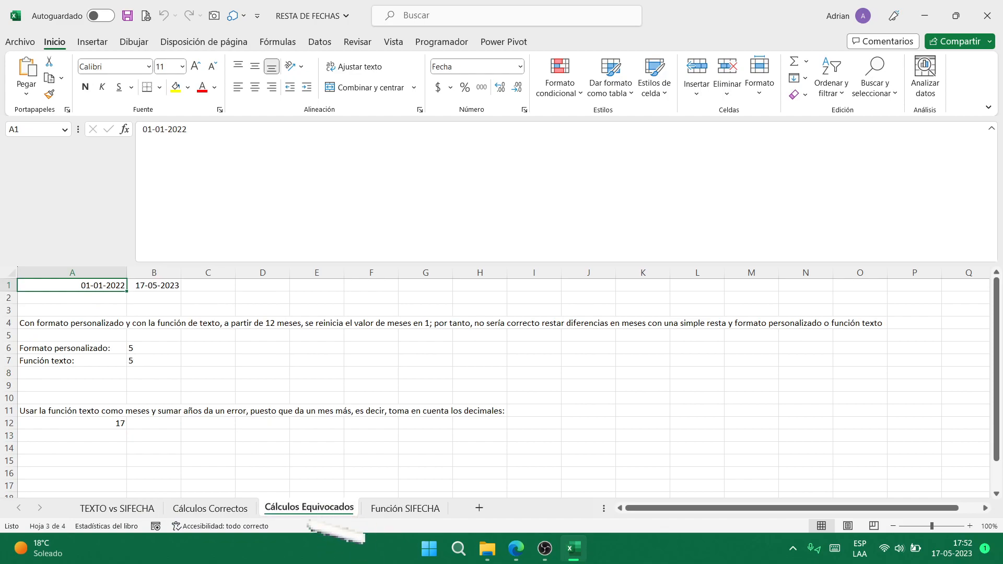
pyautogui.click(126, 508)
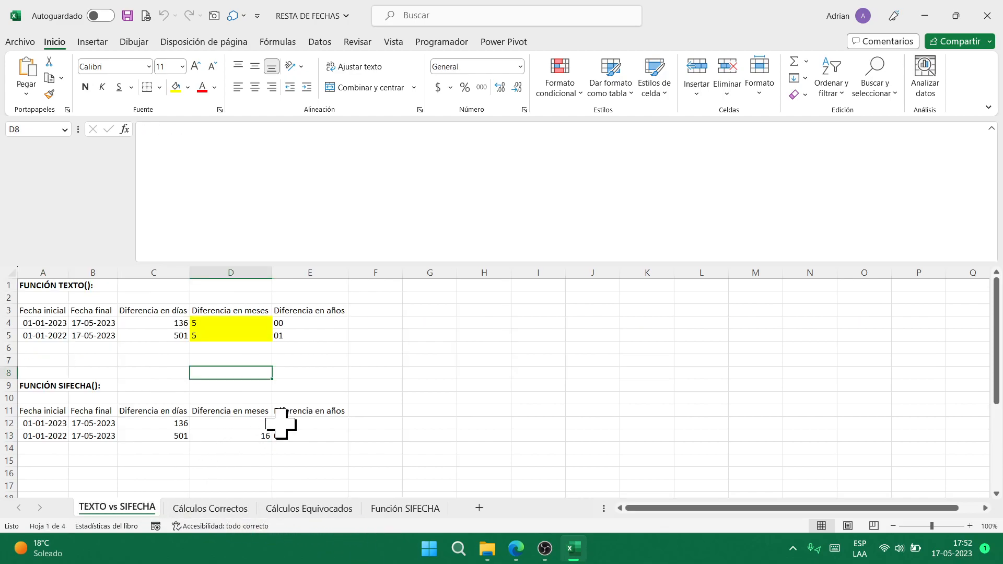
# - Show the TEXTO formula in A12 on Cálculos Equivocados, view Función SIFECHA, then close the workbook
pyautogui.click(312, 510)
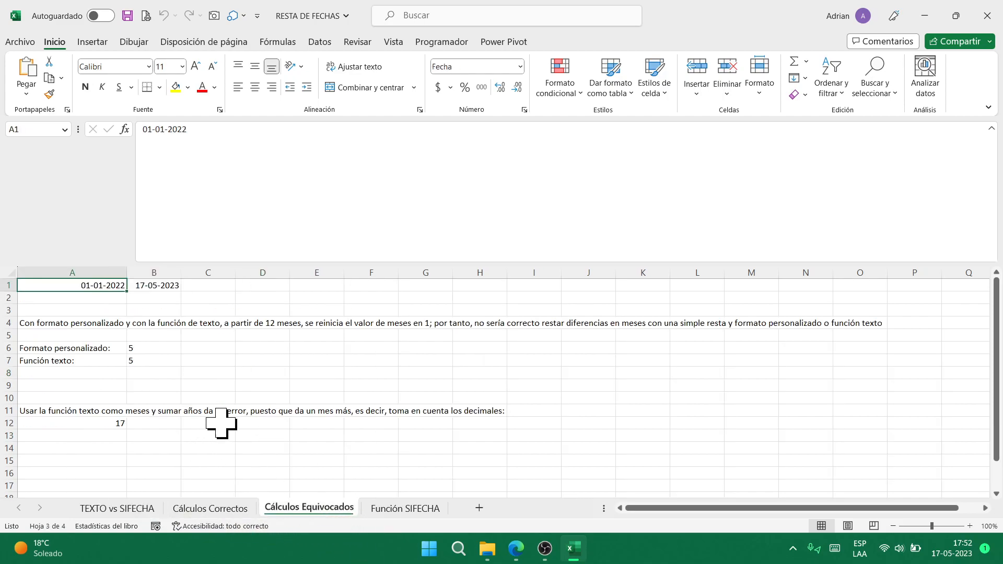
pyautogui.click(113, 422)
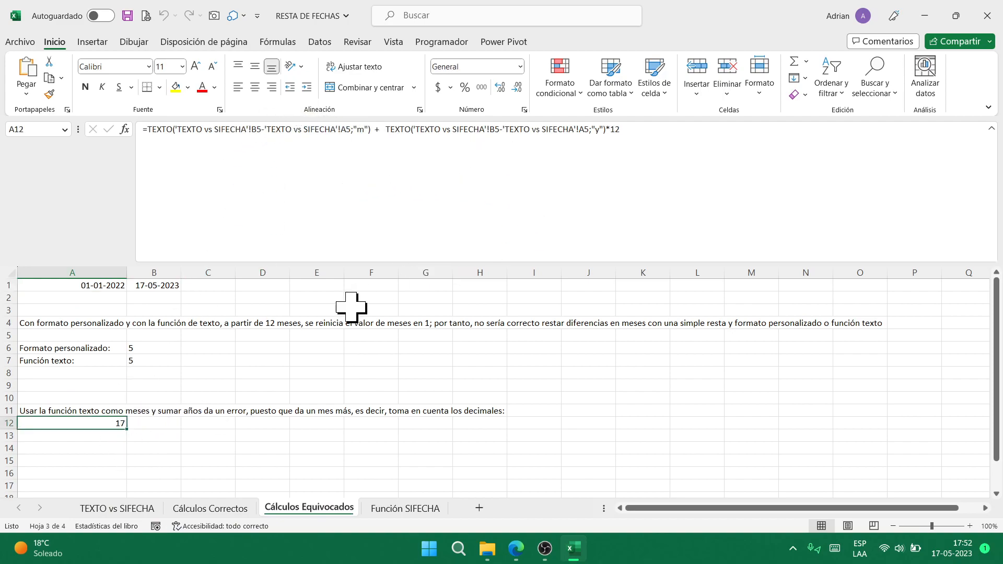
pyautogui.click(210, 508)
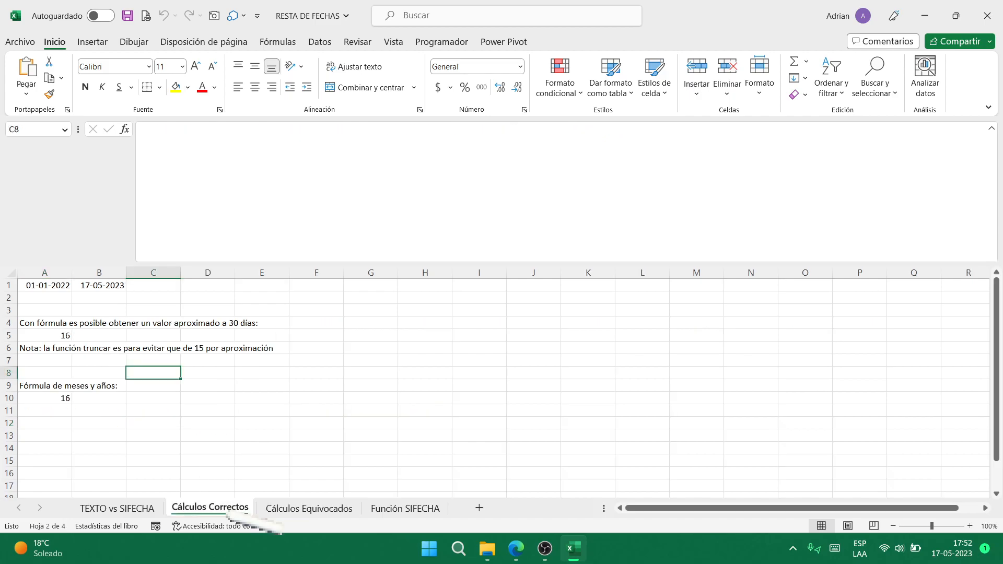
pyautogui.click(314, 507)
pyautogui.click(125, 508)
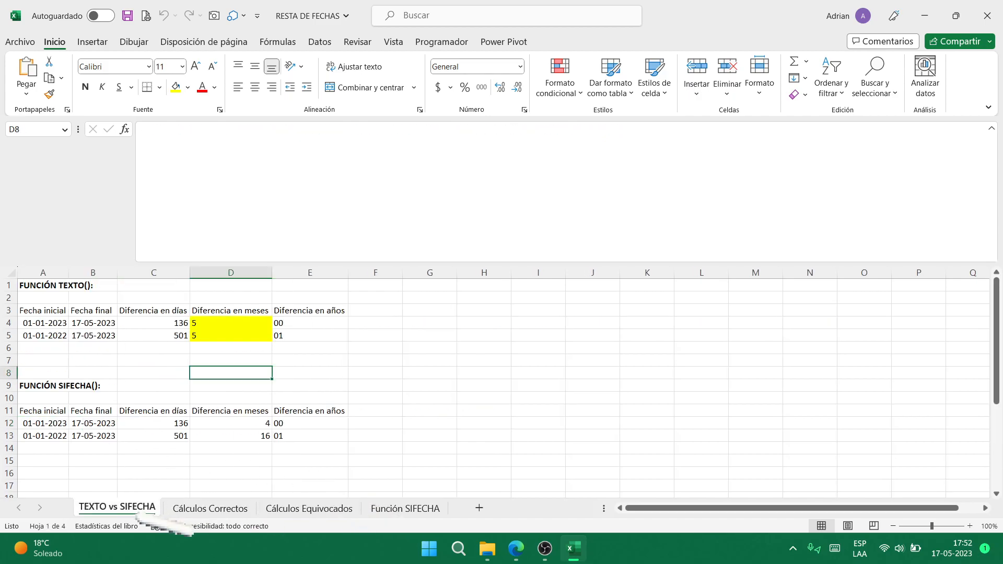
pyautogui.click(337, 510)
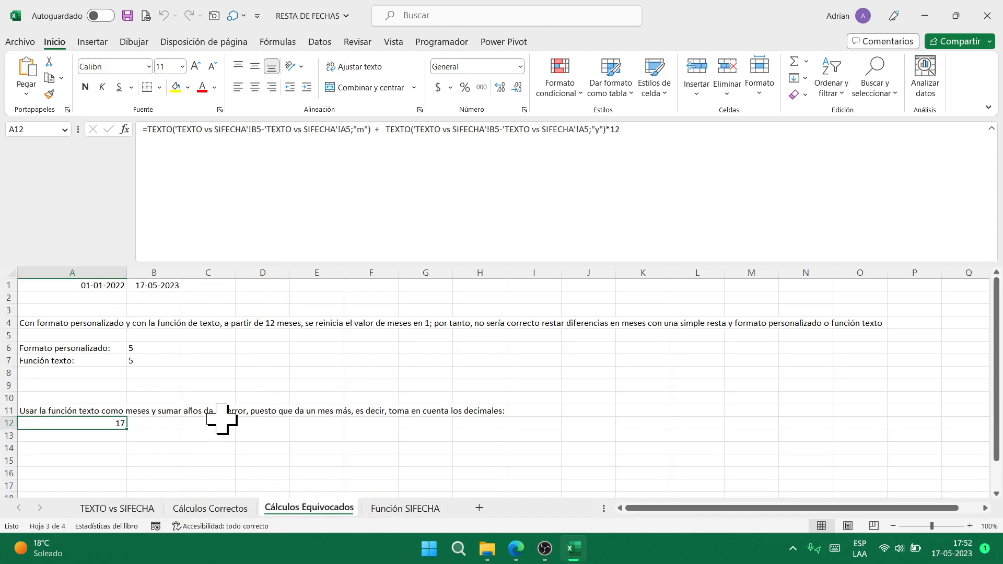
pyautogui.click(407, 508)
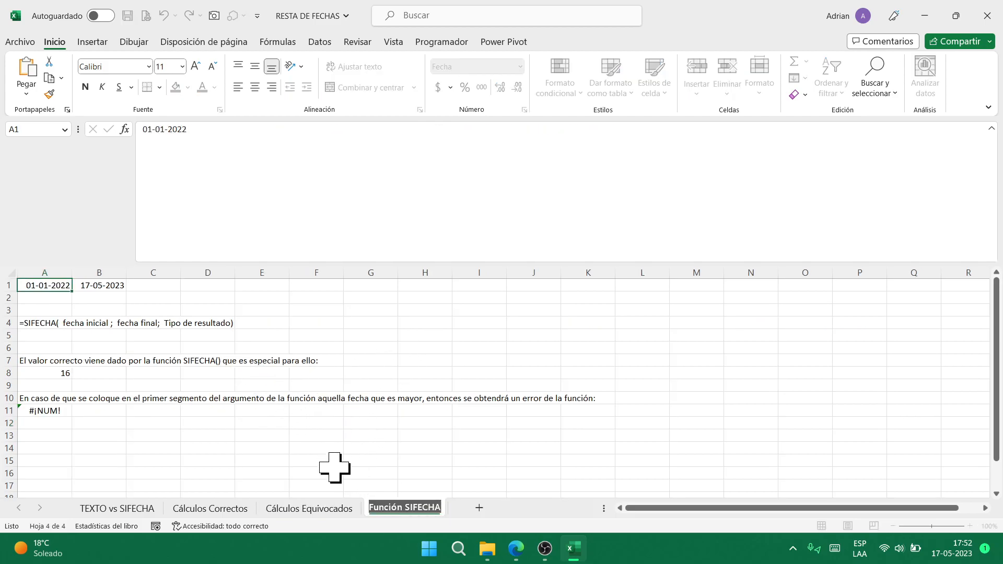
pyautogui.click(335, 468)
pyautogui.click(988, 16)
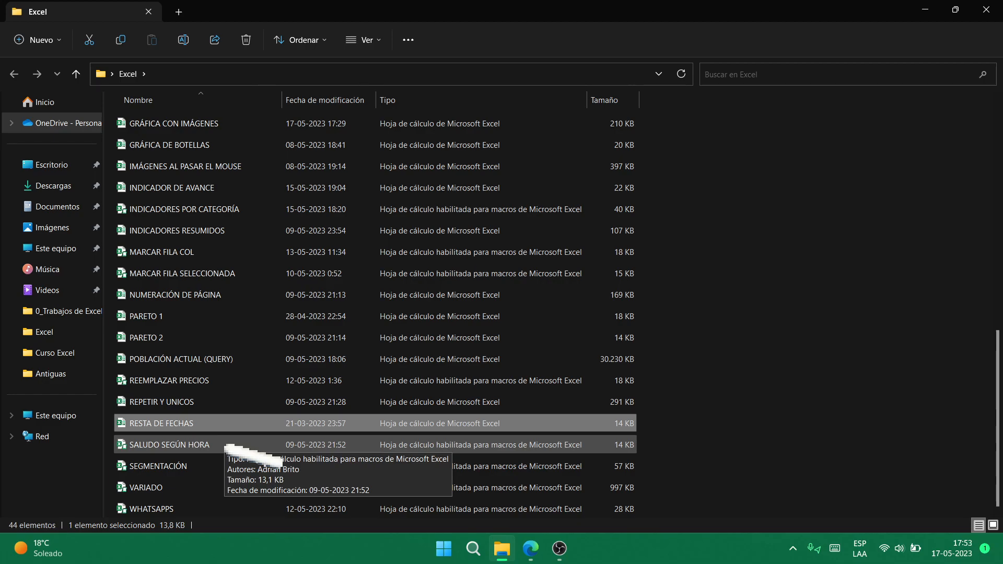
# - Open SALUDO SEGÚN HORA, enable macros, dismiss the afternoon greeting, and close the workbook
pyautogui.click(230, 445)
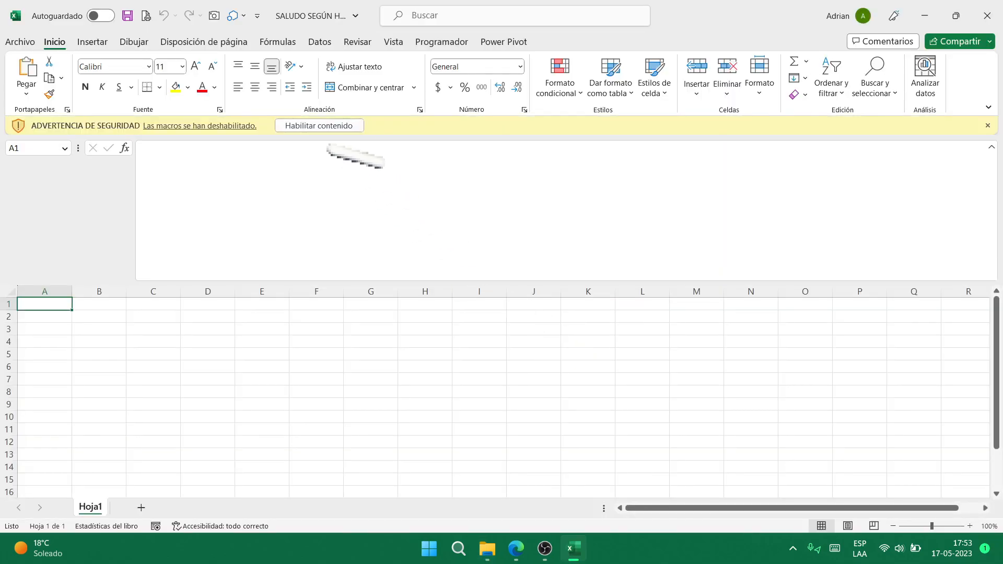
pyautogui.click(340, 126)
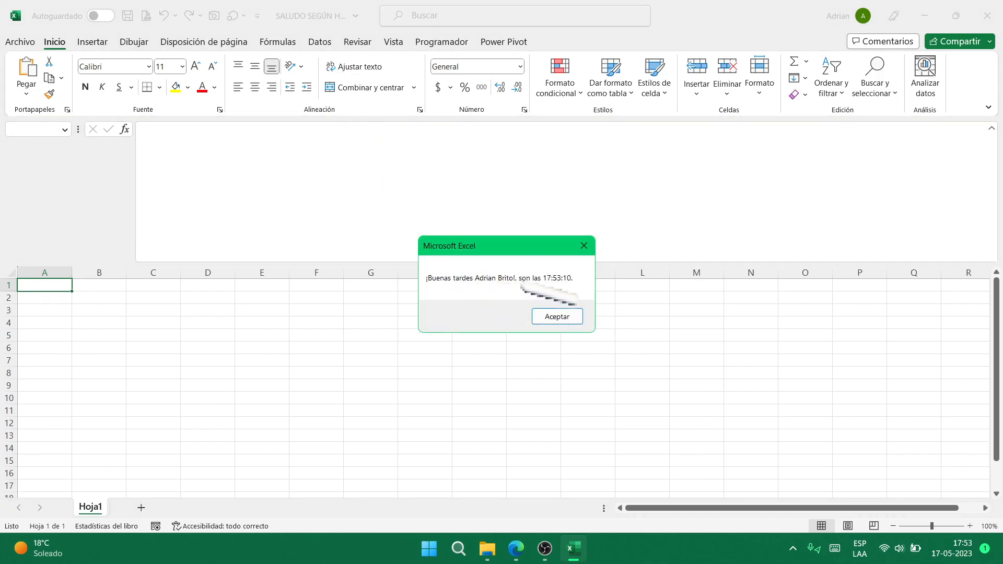
pyautogui.click(559, 316)
pyautogui.click(987, 15)
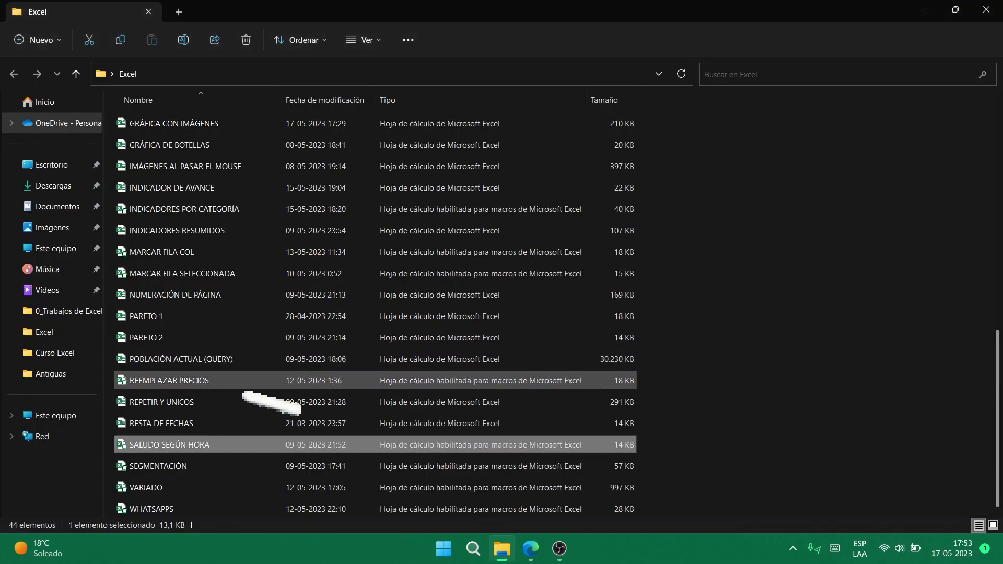
# - Open SEGMENTACIÓN from File Explorer and enable its macros with Habilitar contenido
pyautogui.click(240, 466)
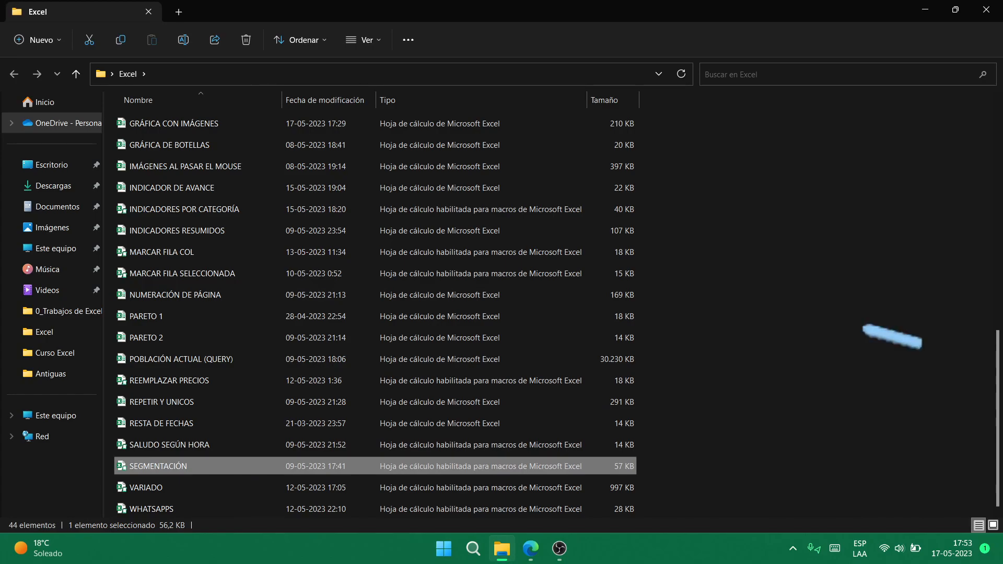
pyautogui.press('Return')
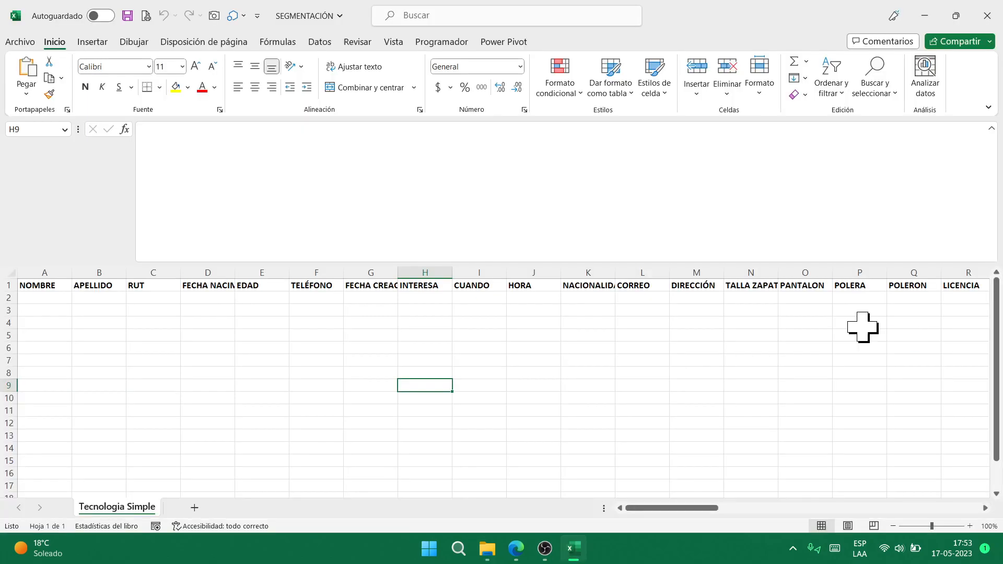
pyautogui.click(545, 549)
pyautogui.click(658, 410)
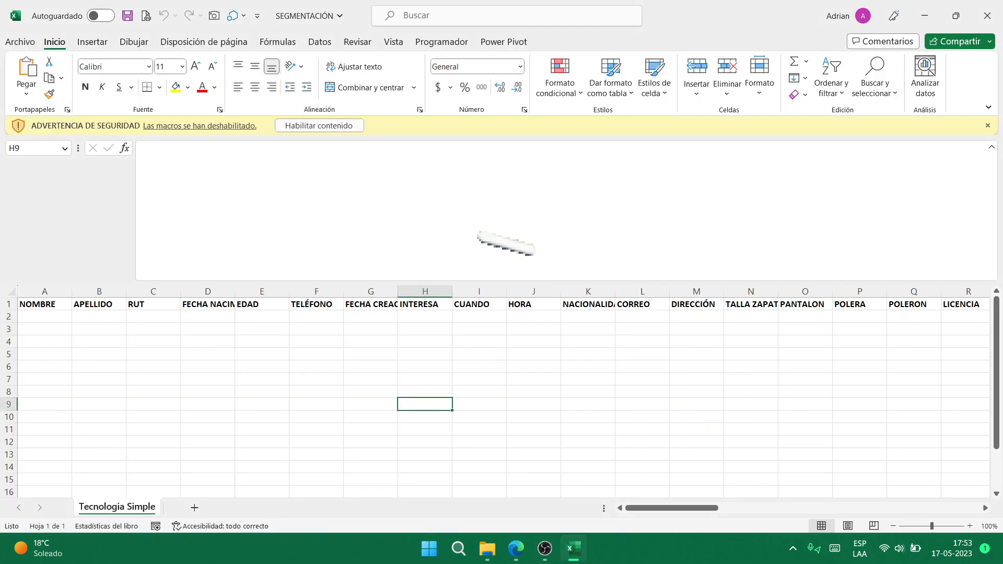
pyautogui.click(324, 125)
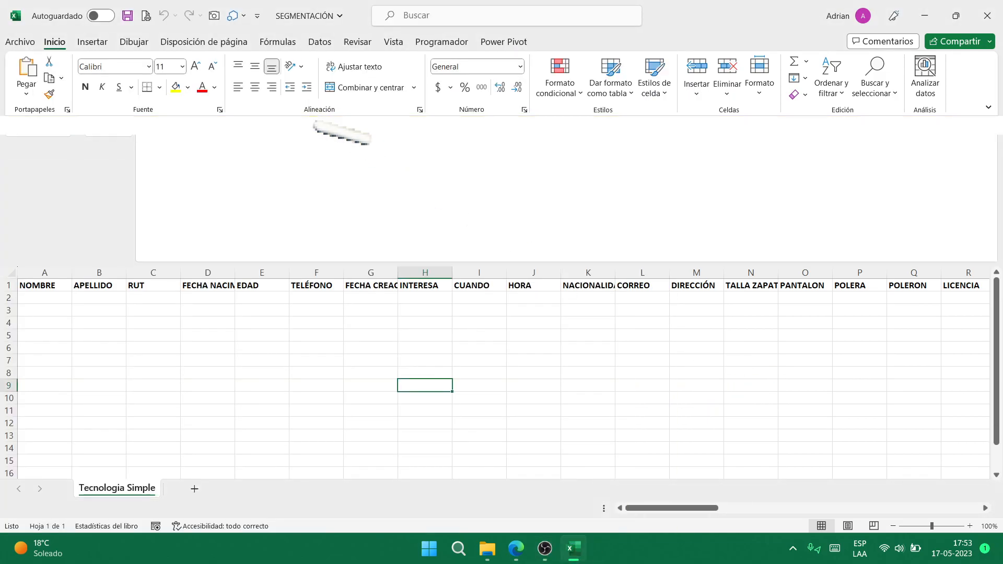
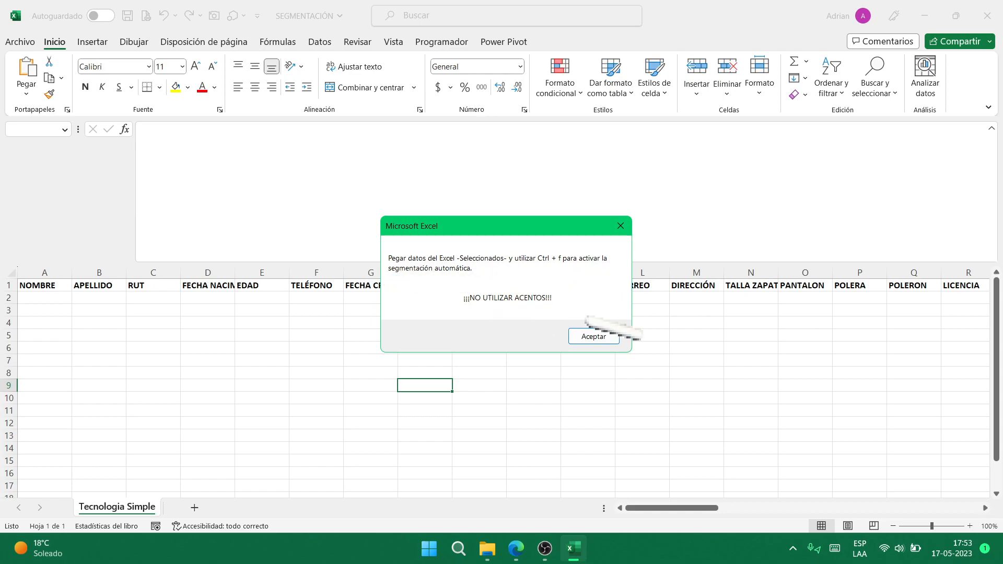
# - Acknowledge the reminder to paste the Seleccionados data without accents
pyautogui.click(598, 337)
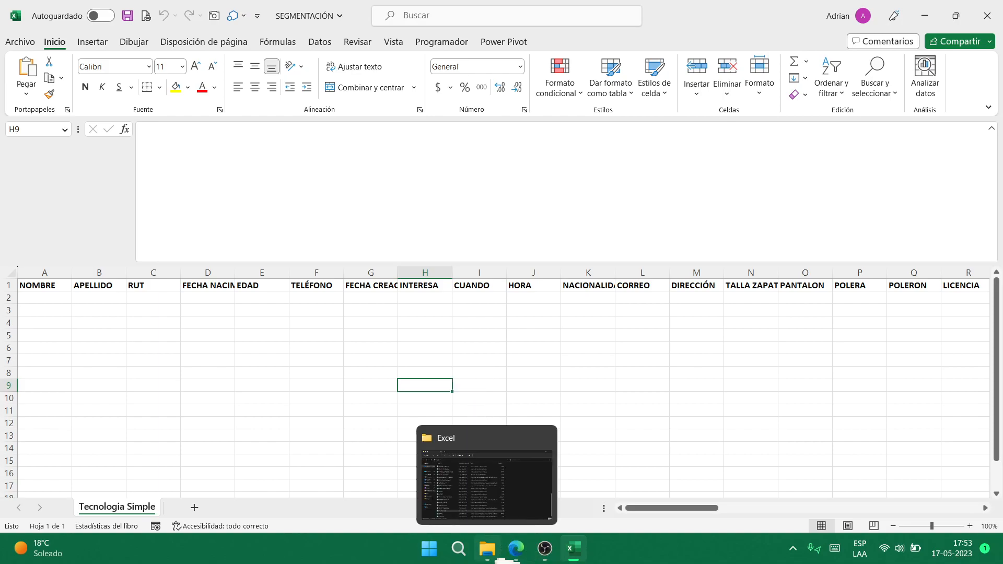
# - Open the seleccionados_30-06-2022_140621 workbook from the Excel\Datos folder
pyautogui.click(499, 559)
pyautogui.scroll(8, 481, 282)
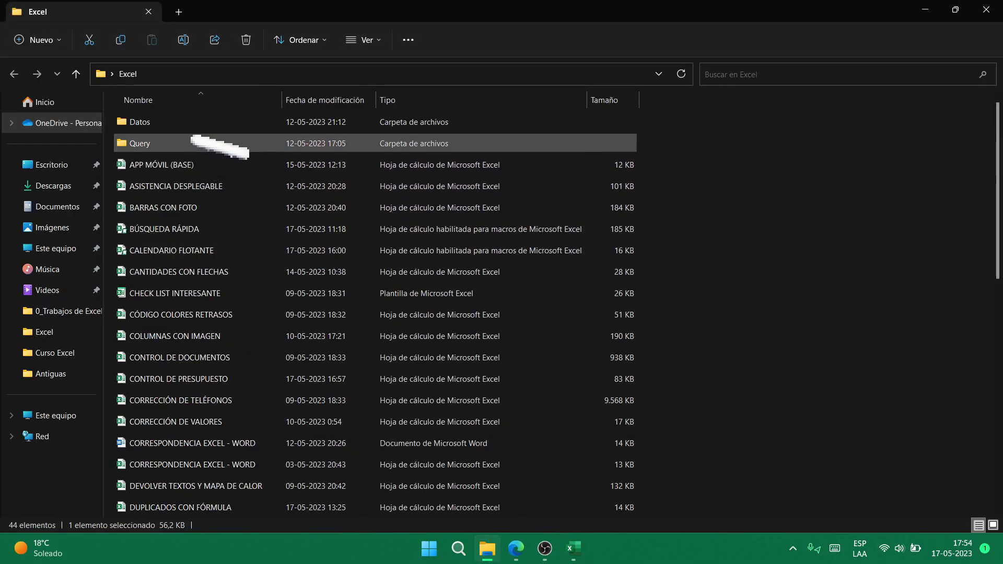
pyautogui.doubleClick(198, 121)
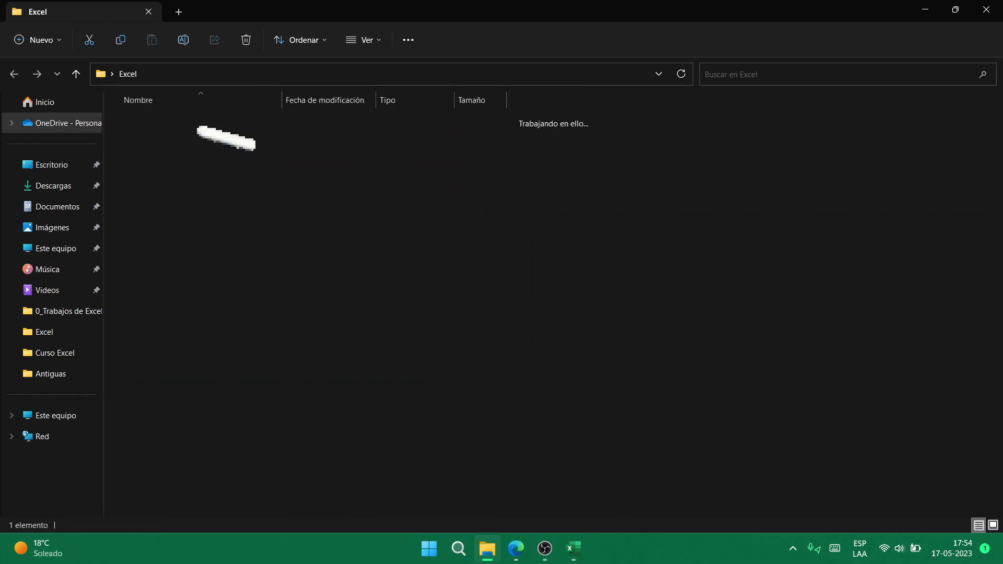
pyautogui.click(216, 124)
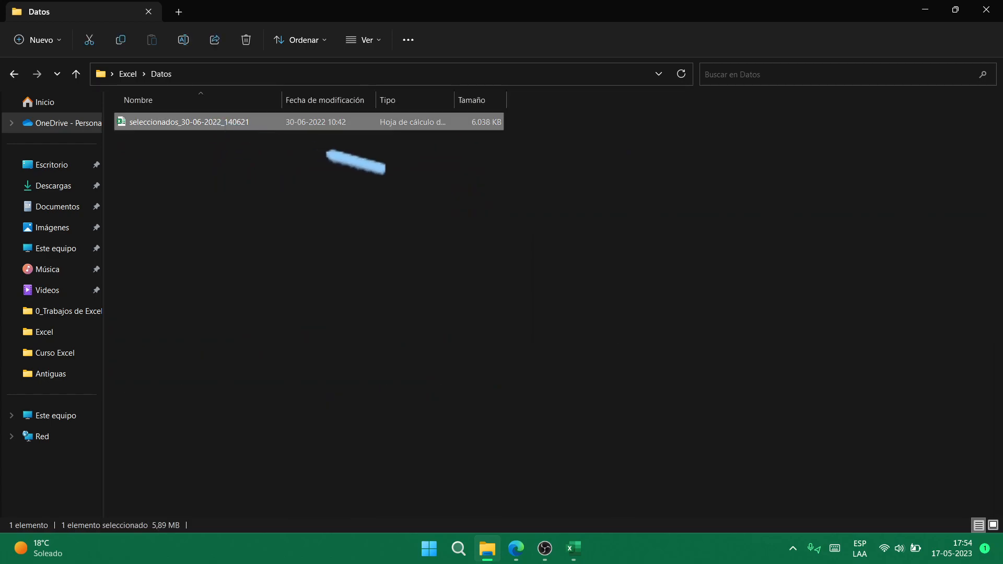
pyautogui.hotkey('alt', 'Tab')
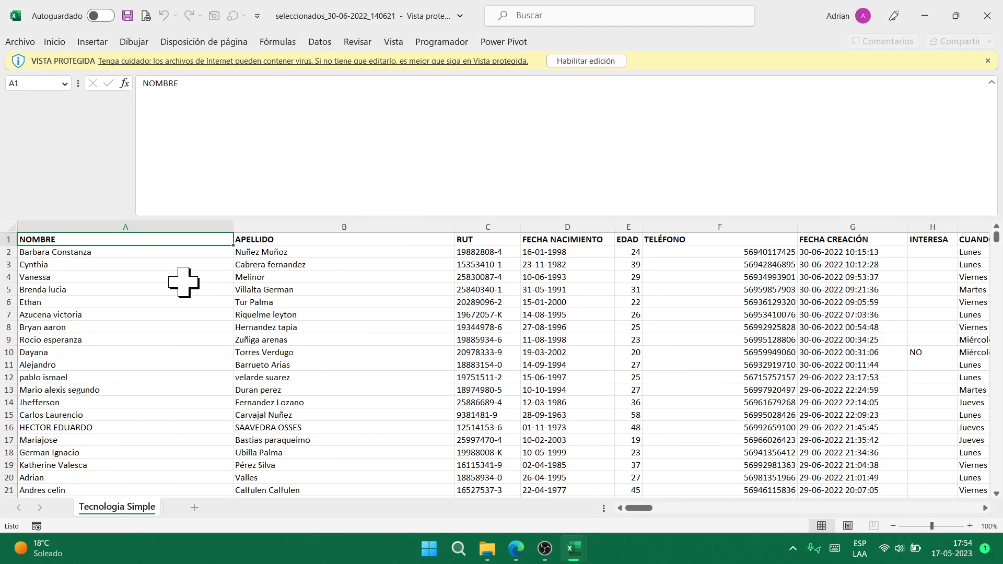
# - Enable editing in seleccionados and copy every contact row from A2 to the last filled cell
pyautogui.click(586, 61)
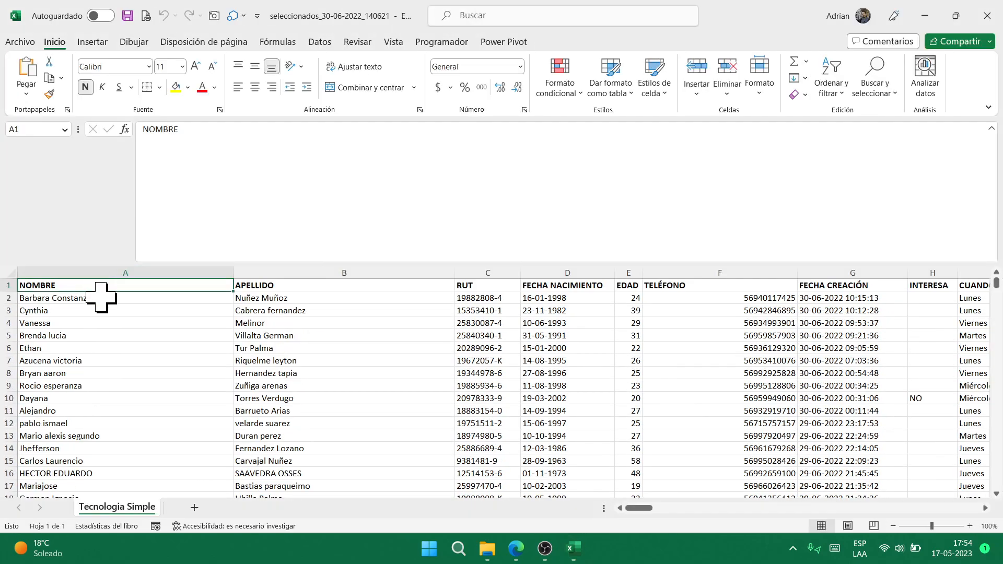
pyautogui.click(101, 302)
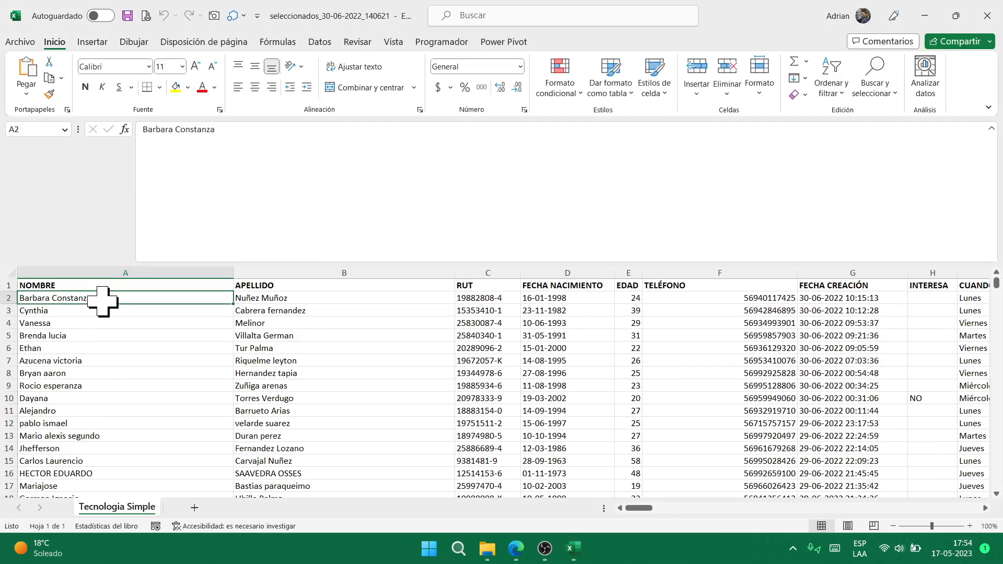
pyautogui.hotkey('ctrl', 'shift', 'End')
pyautogui.hotkey('ctrl', 'c')
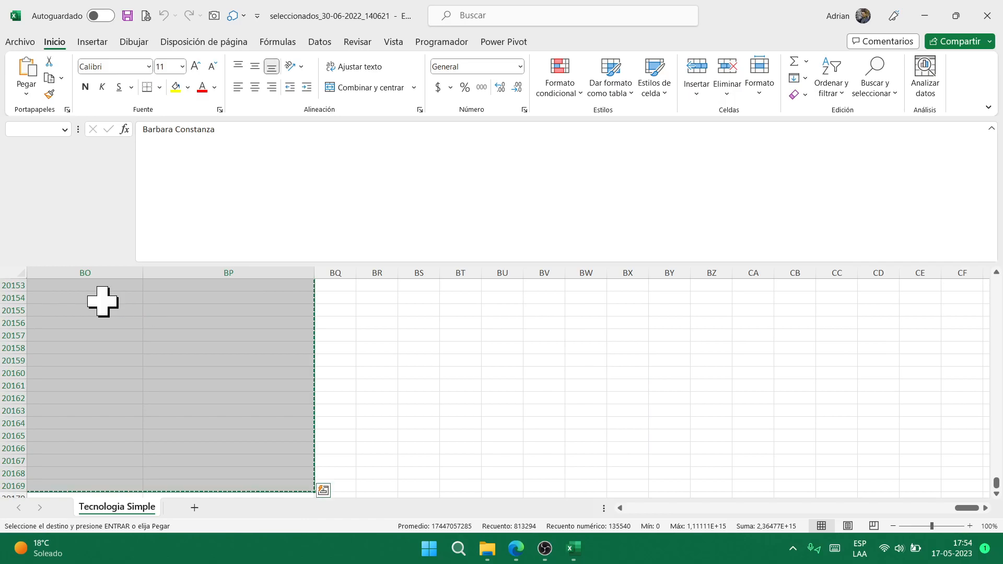
pyautogui.scroll(12, 138, 329)
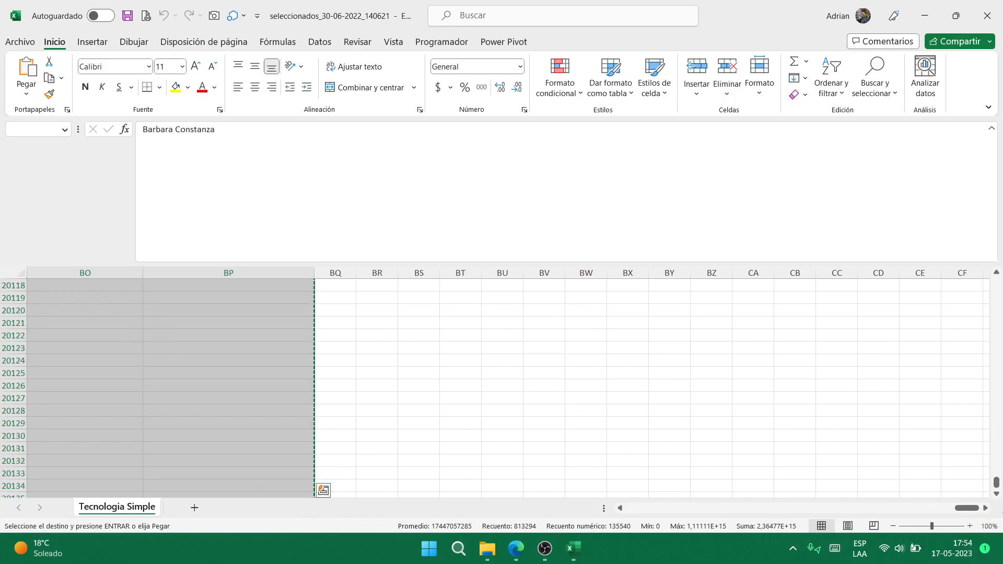
pyautogui.moveTo(996, 483); pyautogui.dragTo(996, 282)
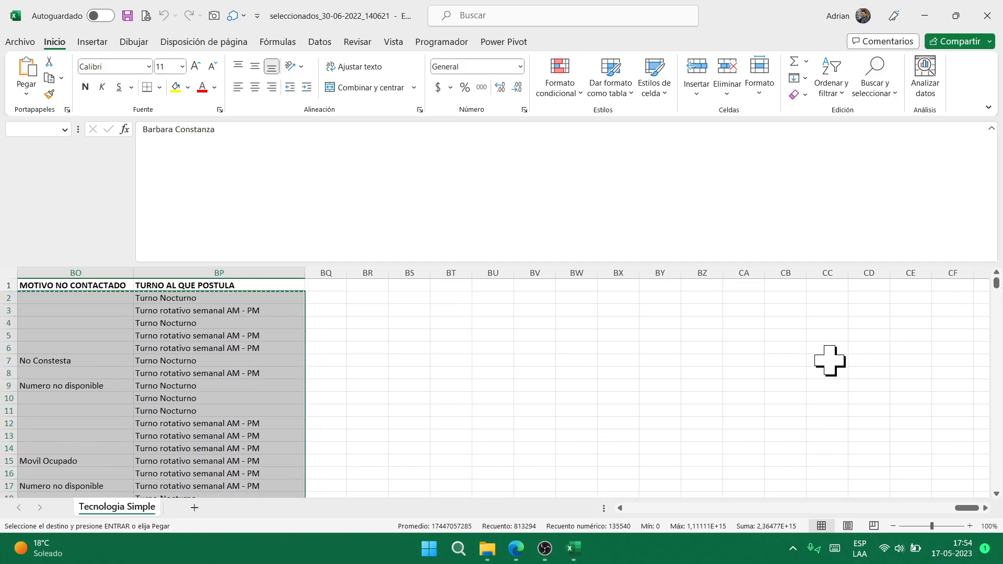
# - Paste the contacts into SEGMENTACIÓN at A2, then close seleccionados without keeping the clipboard
pyautogui.hotkey('alt', 'Tab')
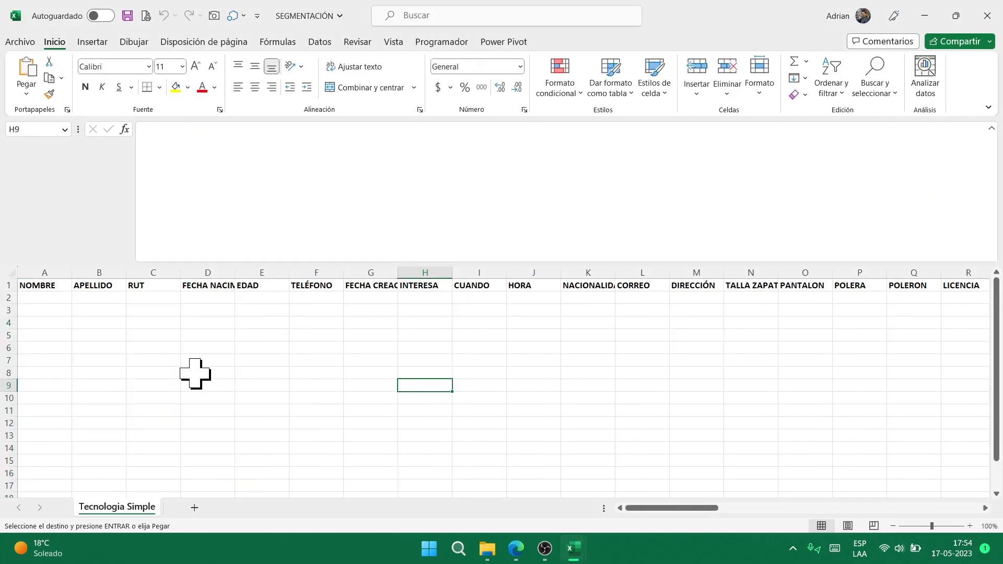
pyautogui.click(45, 301)
pyautogui.hotkey('ctrl', 'v')
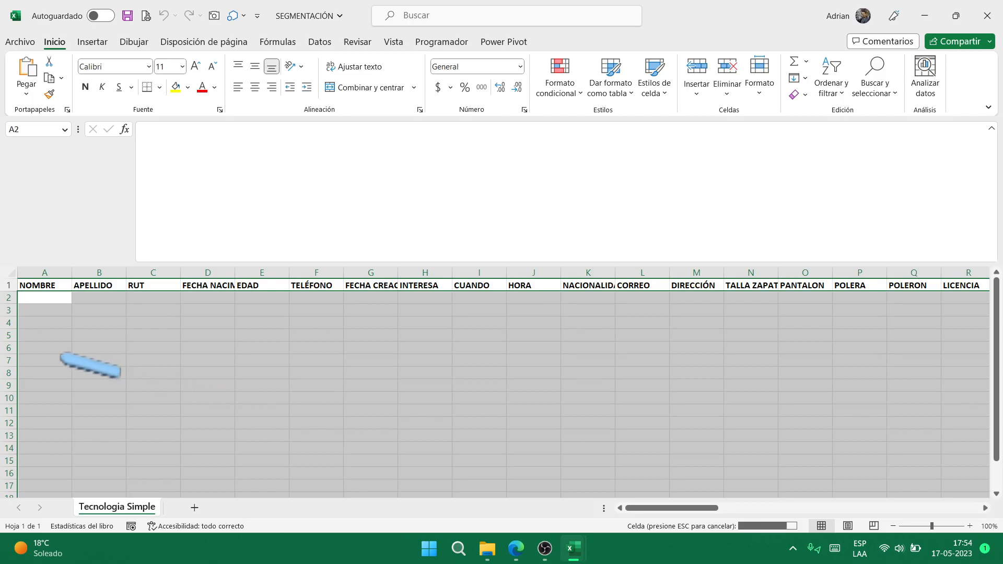
pyautogui.hotkey('alt', 'Tab')
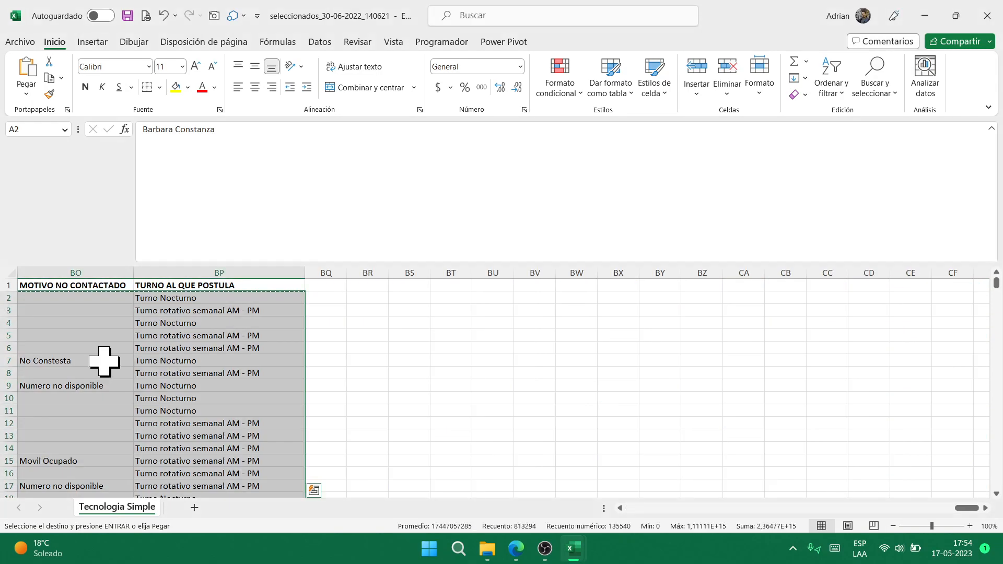
pyautogui.click(988, 16)
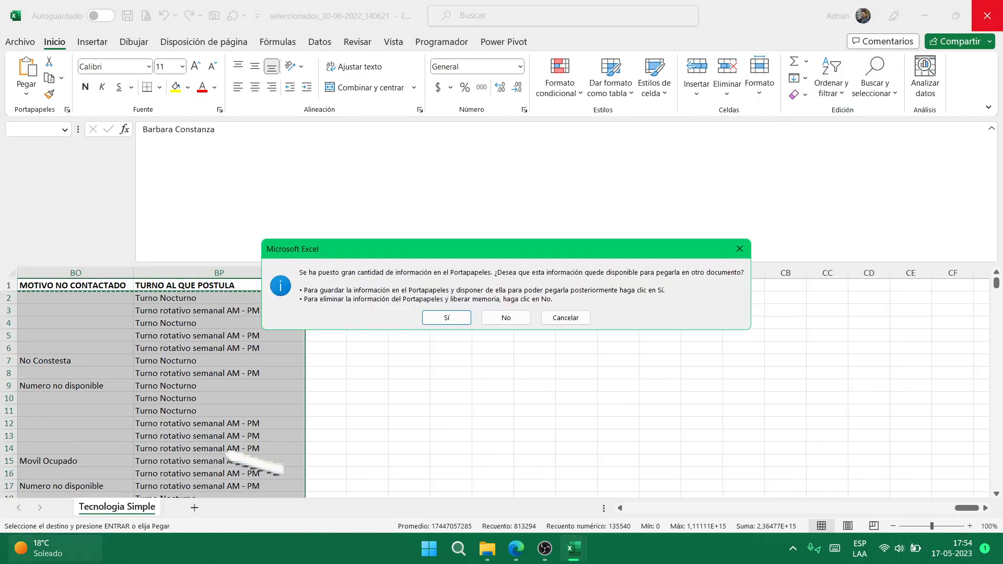
pyautogui.click(505, 318)
# - Confirm the pasted data reaches row 20169, then return to the top of the sheet
pyautogui.click(61, 359)
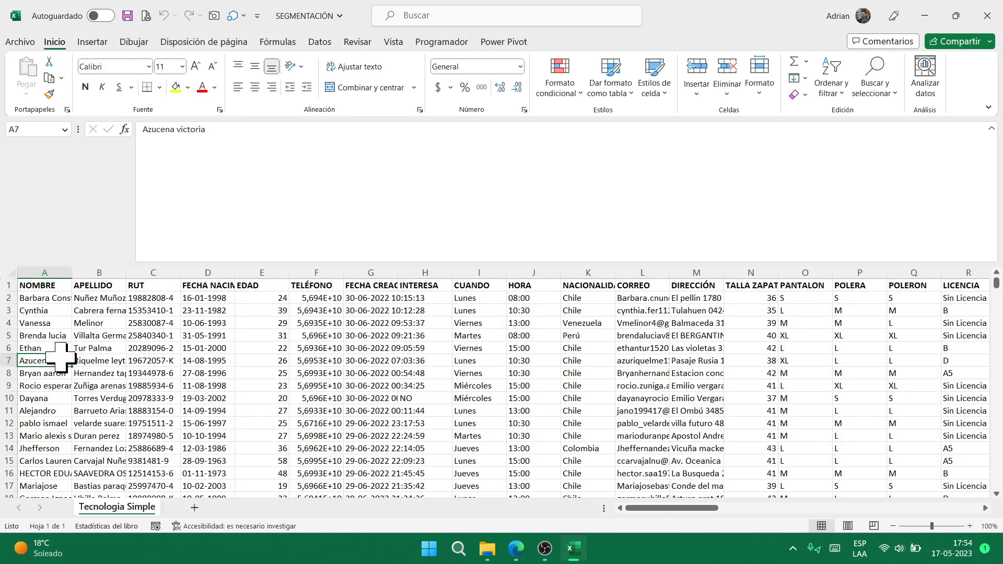
pyautogui.hotkey('ctrl', 'Down')
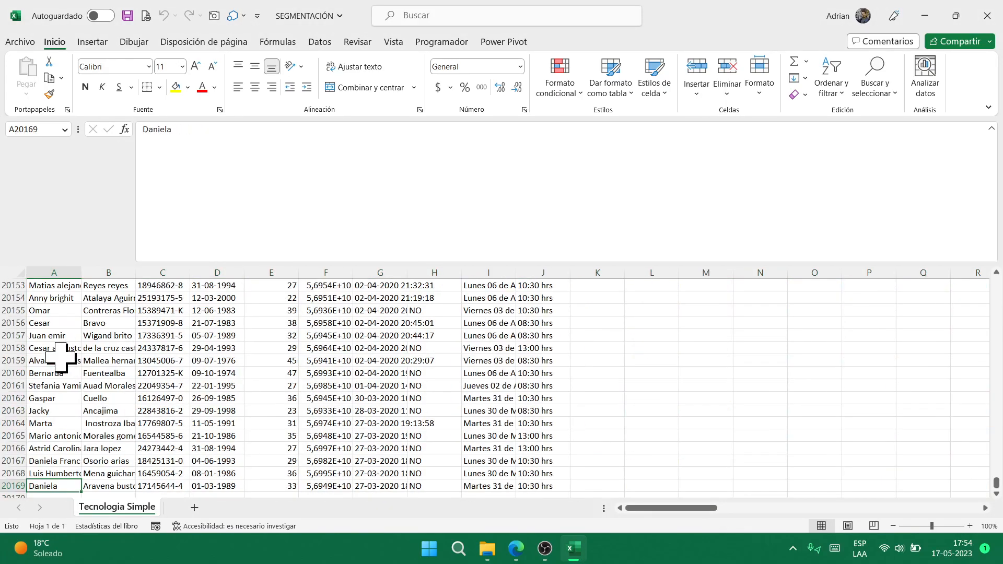
pyautogui.hotkey('ctrl', 'Up')
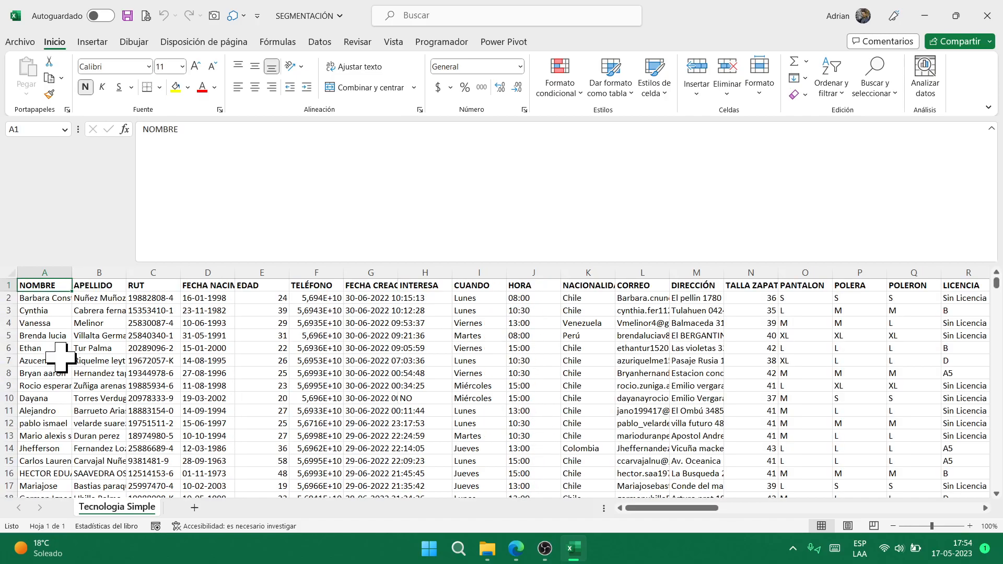
pyautogui.hotkey('ctrl', 'shift', 'u')
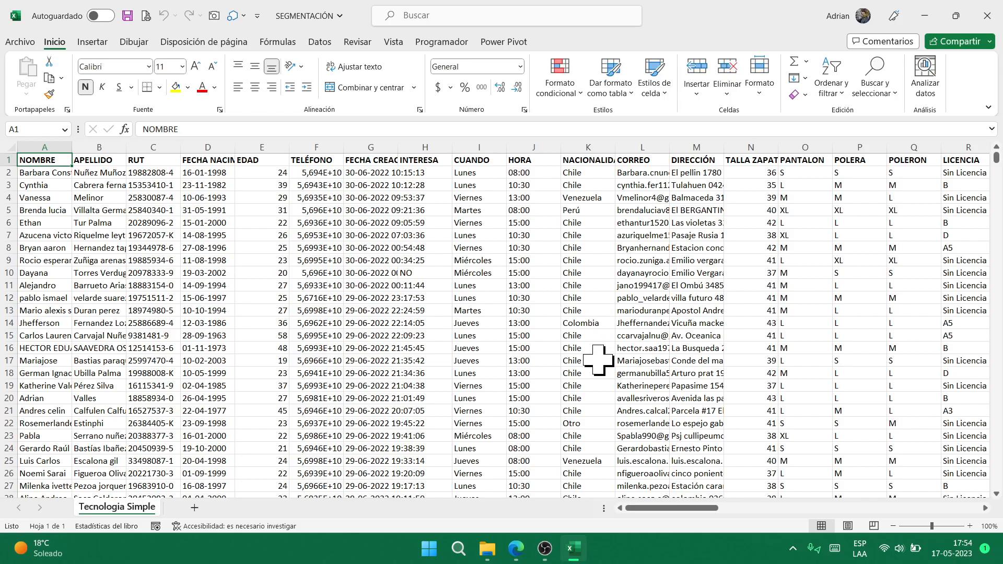
pyautogui.click(281, 273)
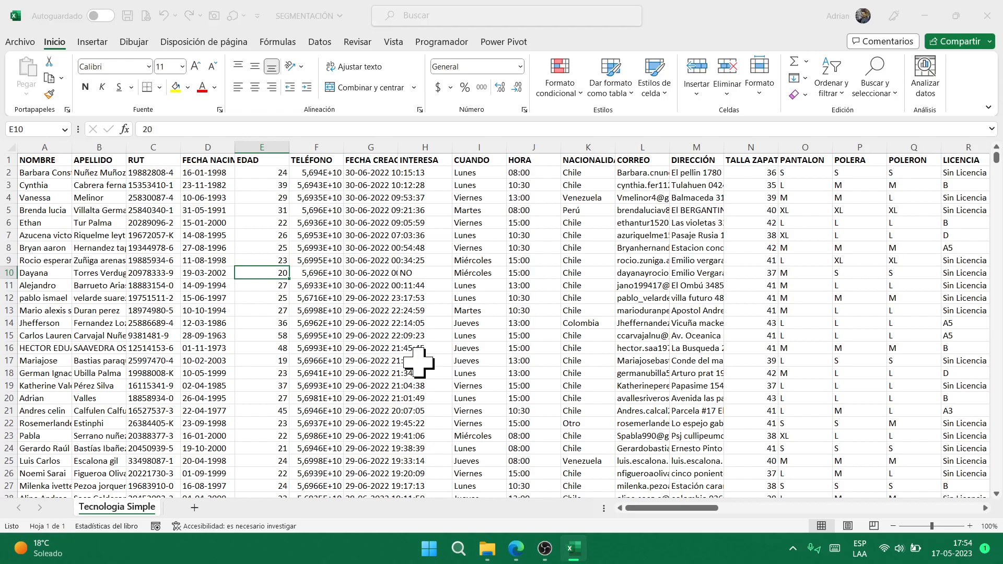
pyautogui.hotkey('alt', 'Tab')
pyautogui.hotkey('alt', 'Tab')
pyautogui.hotkey('alt', 'Tab')
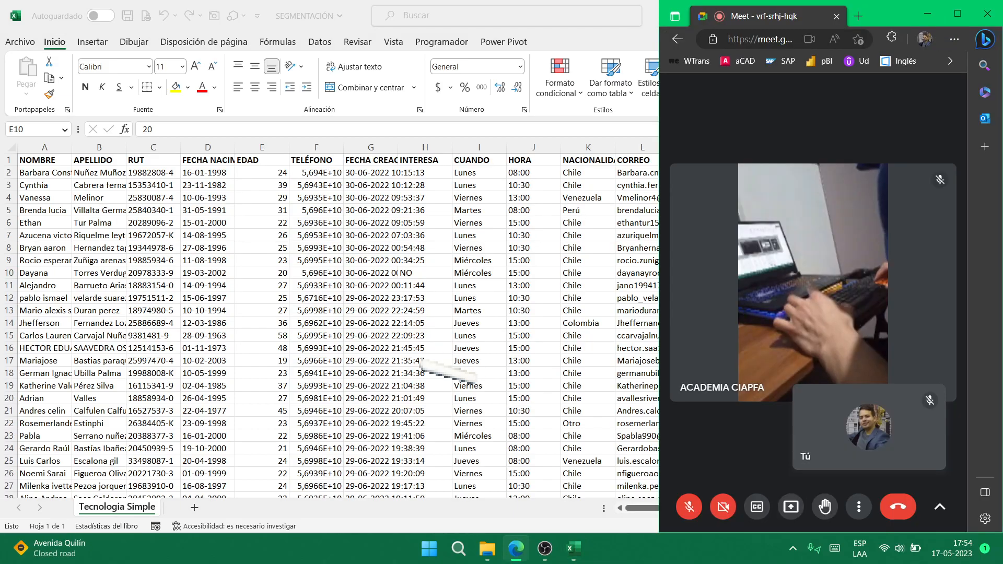
# - Snap Meet left and a widened Excel right, then launch the DATOS PARA SEGMENTACIÓN form
pyautogui.press('super+Left')
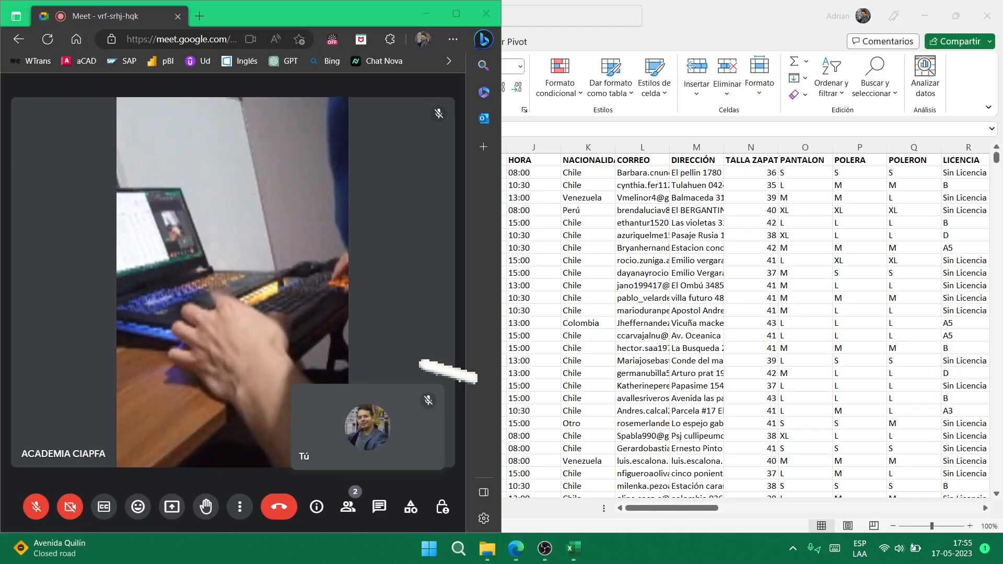
pyautogui.press('Return')
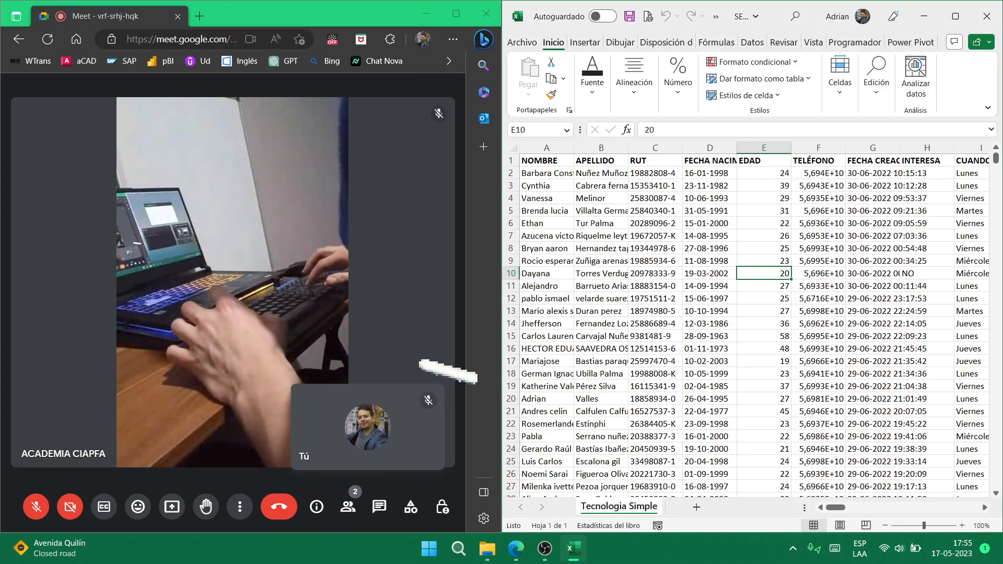
pyautogui.moveTo(502, 310); pyautogui.dragTo(344, 314)
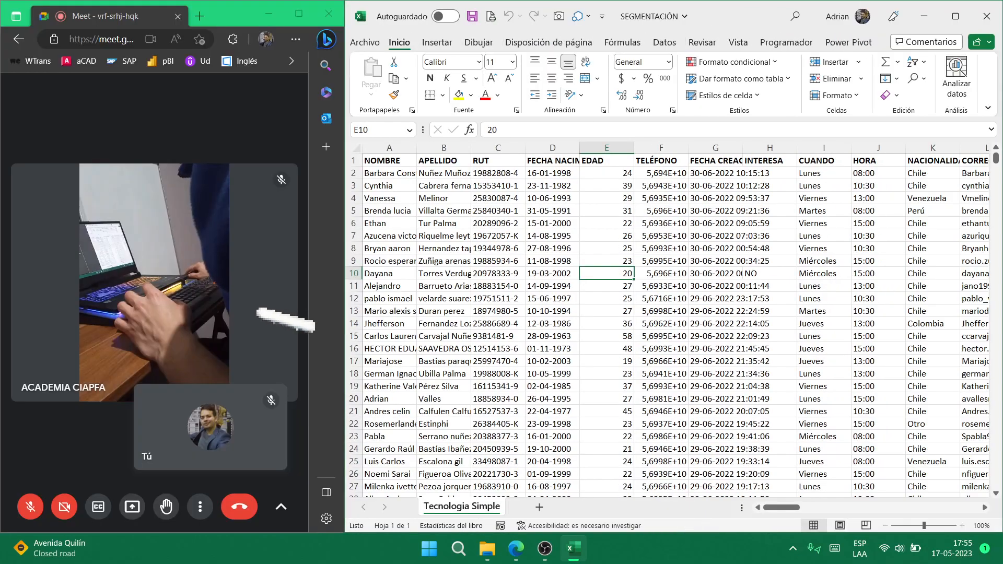
pyautogui.click(574, 211)
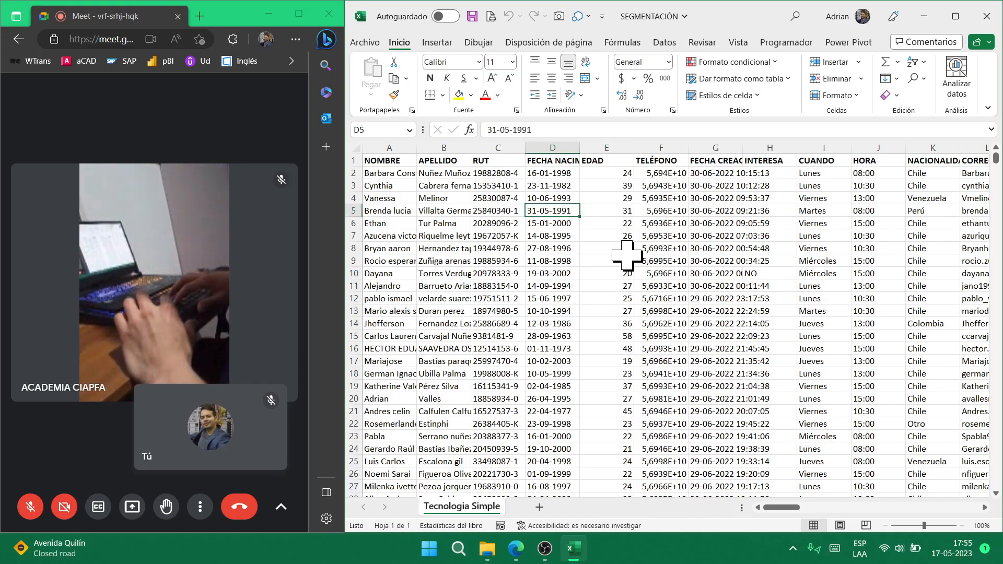
pyautogui.hotkey('ctrl', 's')
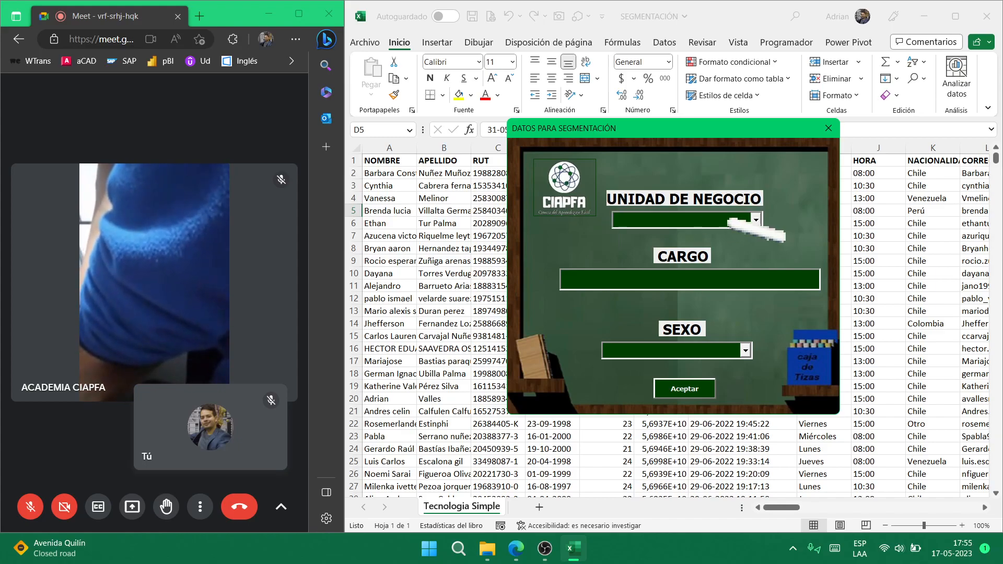
# - Submit the segmentation form with business unit QUILICURA, cargo 'Camion' and sex Hombre
pyautogui.click(756, 219)
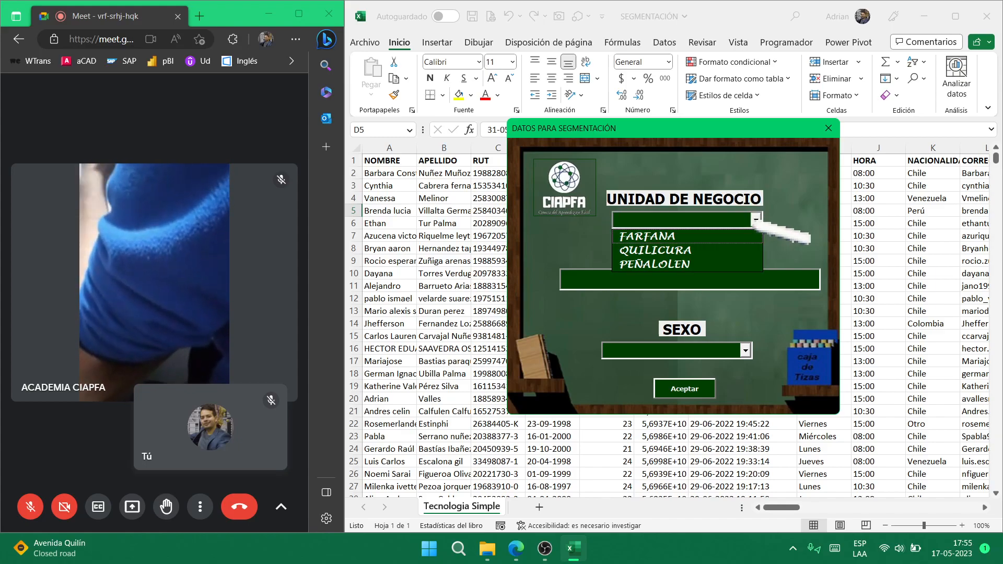
pyautogui.click(699, 255)
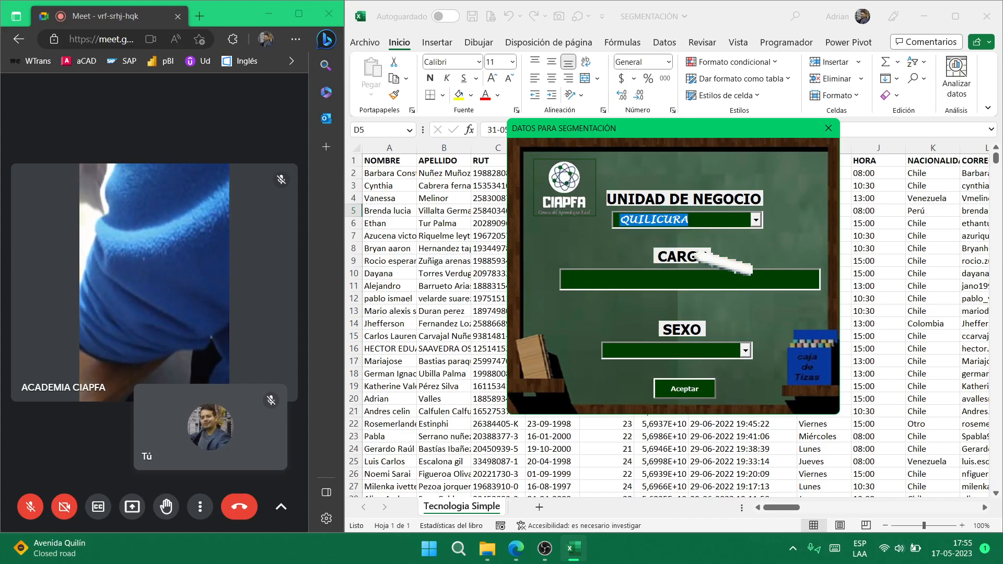
pyautogui.click(693, 273)
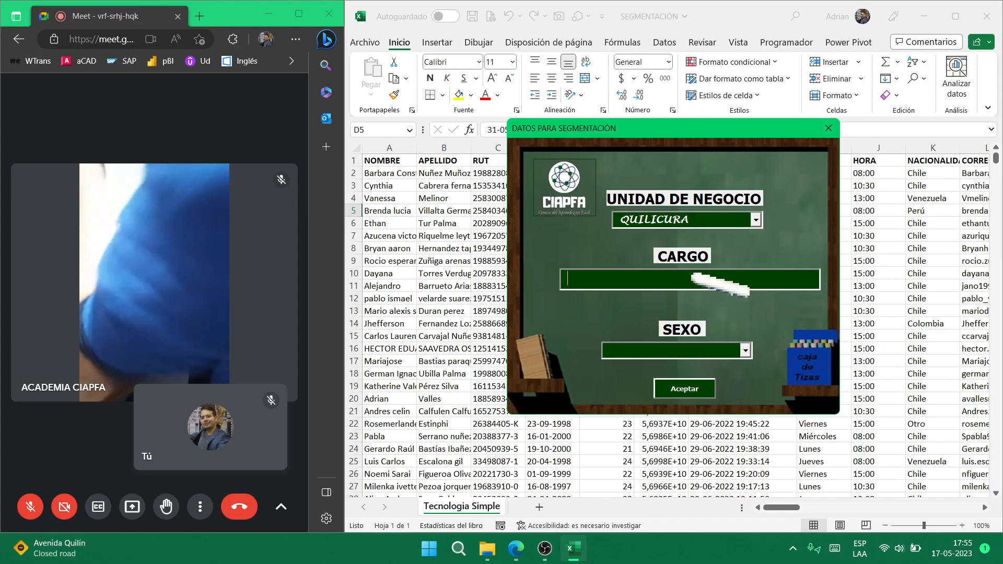
pyautogui.write('C')
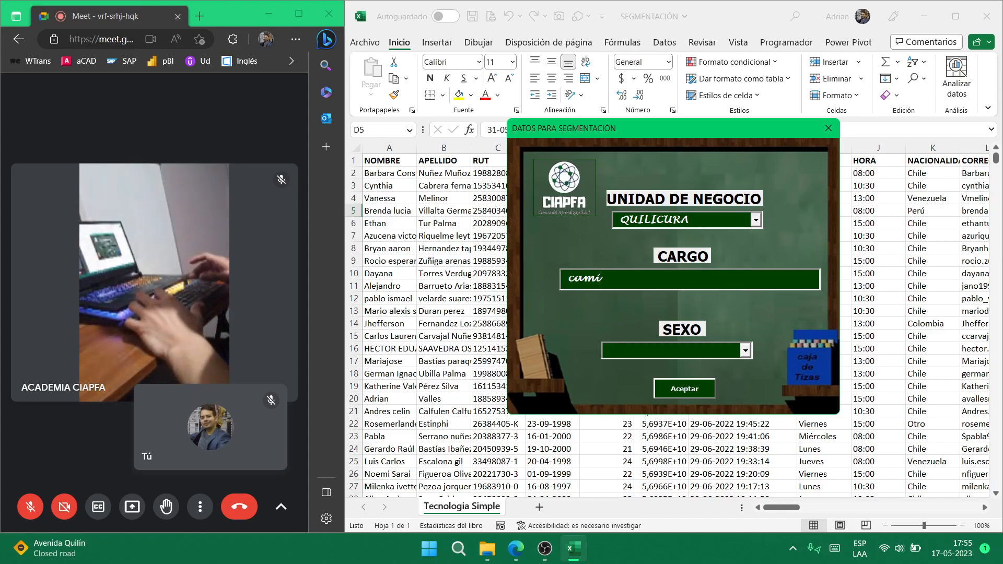
pyautogui.write('amión')
pyautogui.press('BackSpace')
pyautogui.press('BackSpace')
pyautogui.write('on')
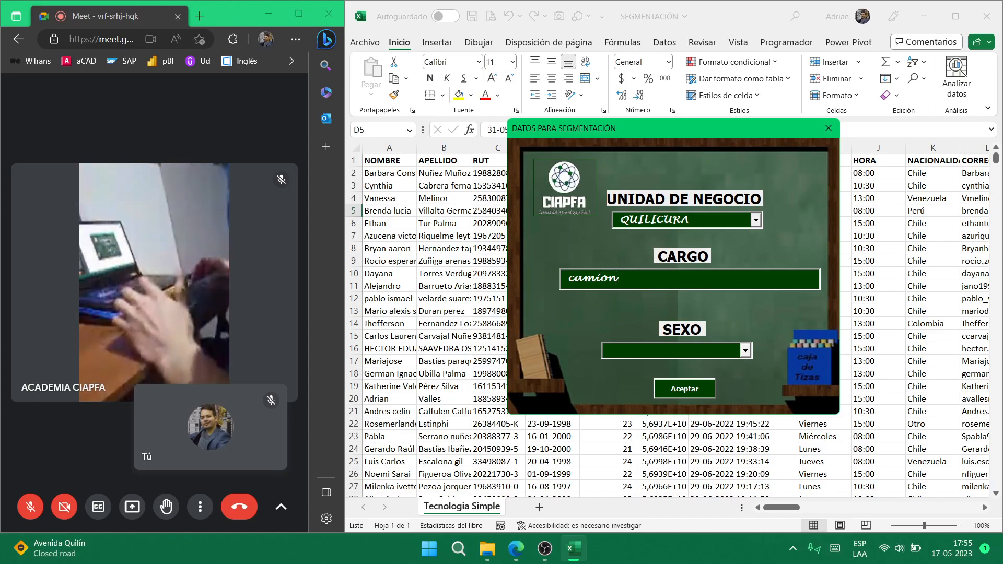
pyautogui.click(745, 349)
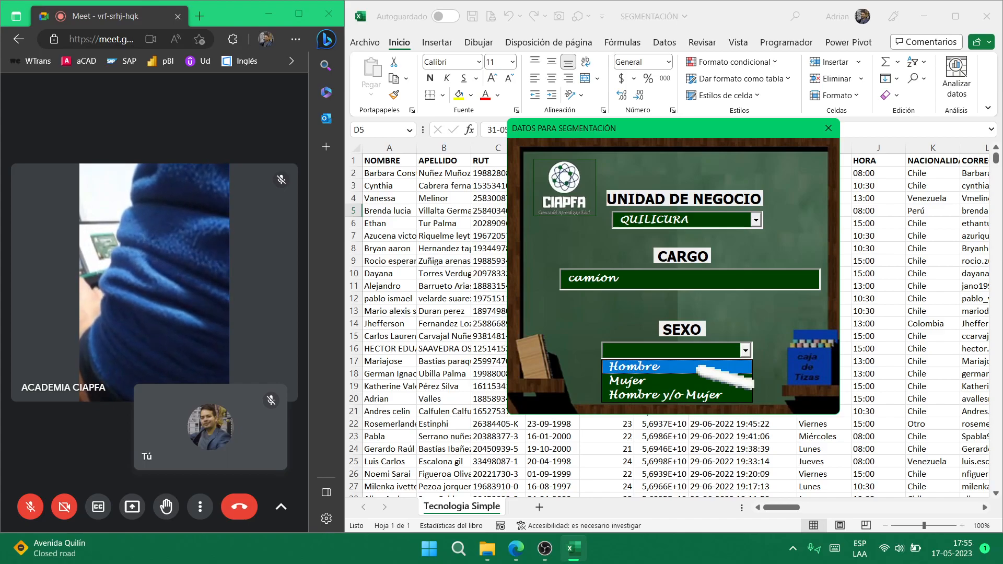
pyautogui.click(698, 369)
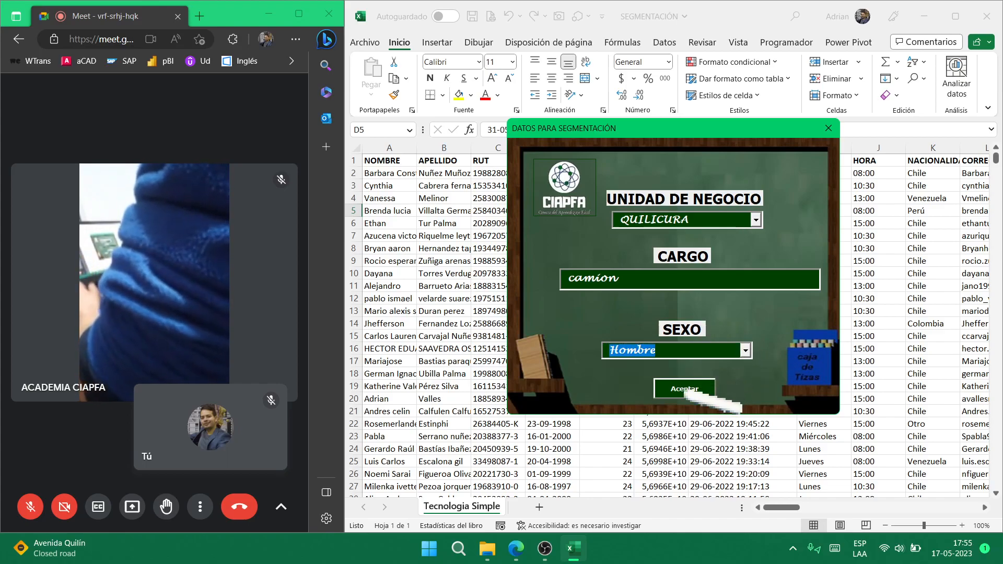
pyautogui.click(684, 388)
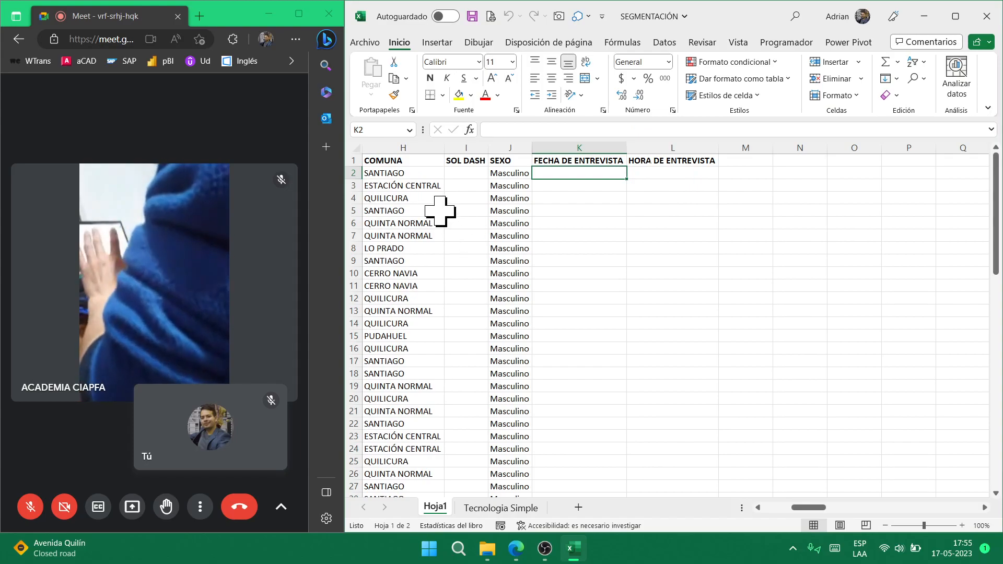
# - Browse the Hoja1 results and select all candidate names in A2:A75
pyautogui.click(399, 187)
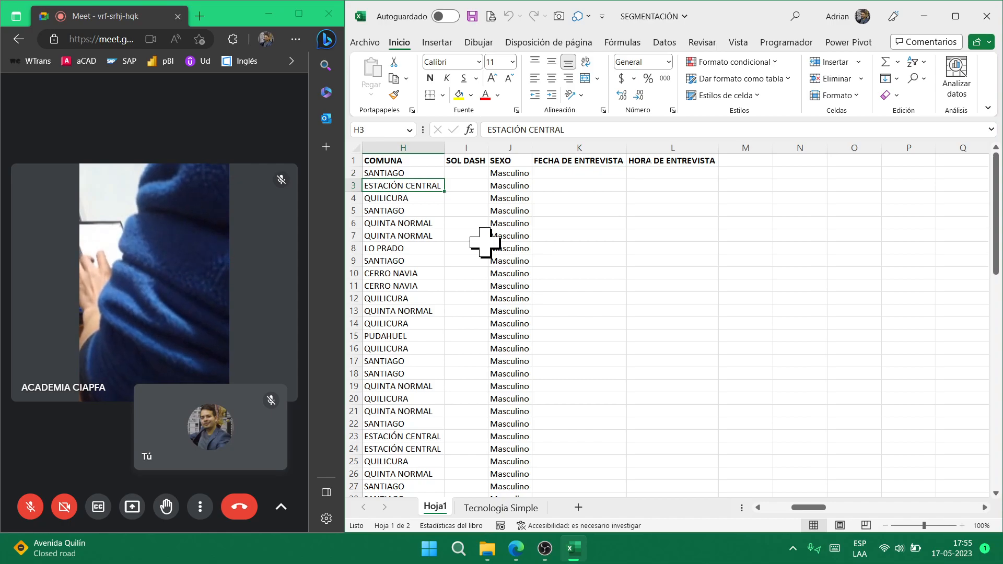
pyautogui.press('Up')
pyautogui.press('Up')
pyautogui.press('Down')
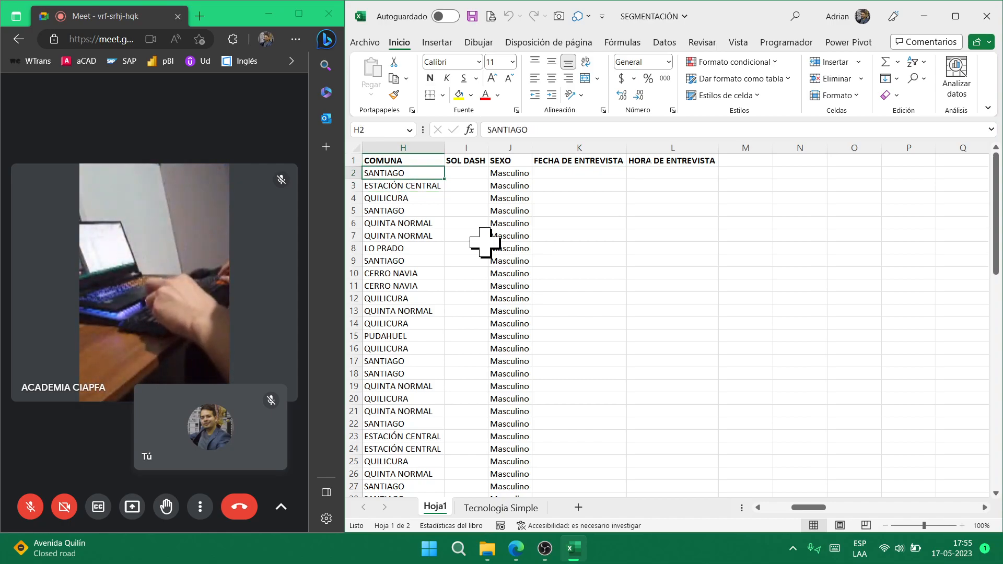
pyautogui.press('Home')
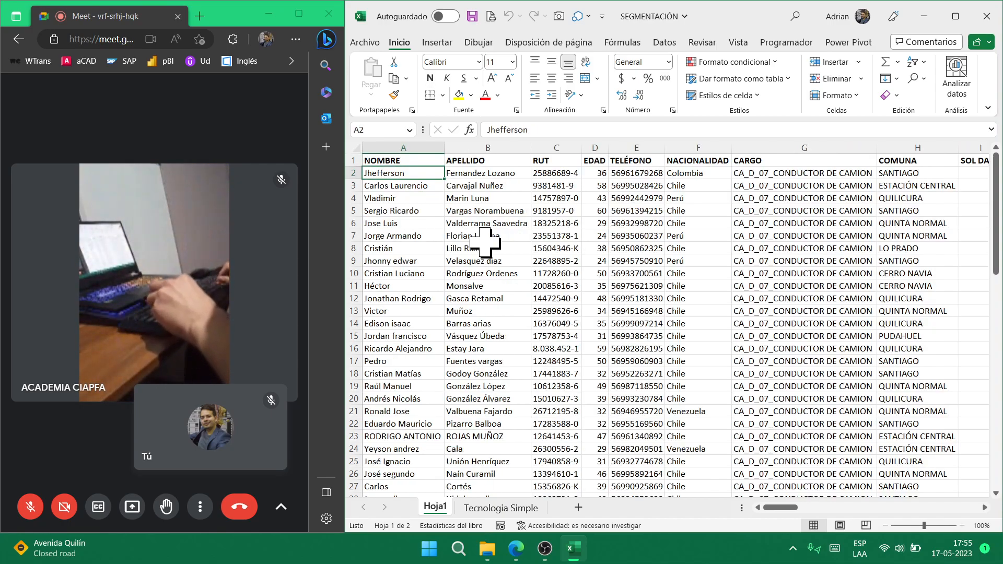
pyautogui.hotkey('ctrl', 'Down')
pyautogui.hotkey('ctrl', 'Up')
pyautogui.hotkey('ctrl', 'Down')
pyautogui.hotkey('ctrl', 'Up')
pyautogui.hotkey('ctrl', 'shift', 'Down')
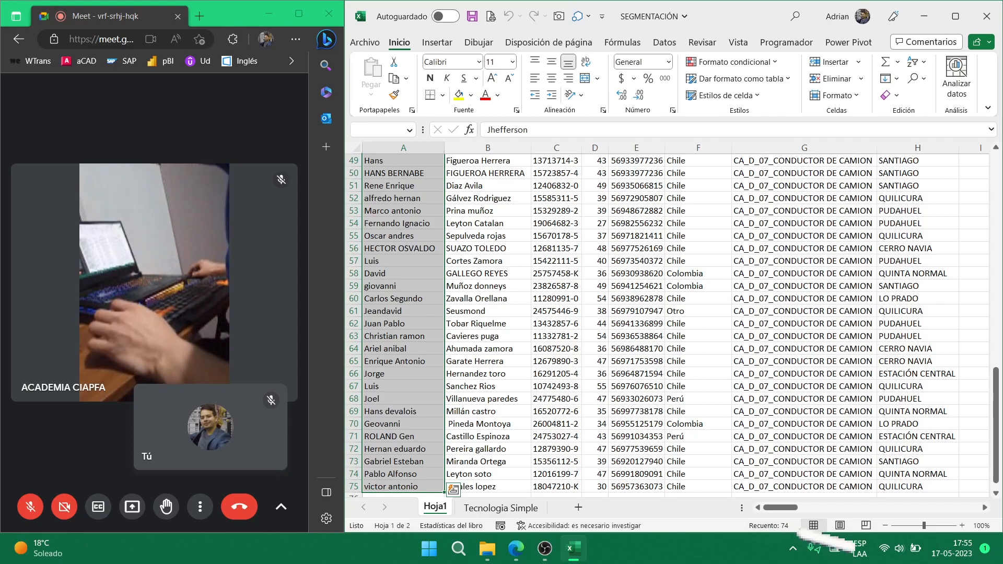
# - Compare against the Tecnologia Simple sheet, return to Hoja1, and close the workbook
pyautogui.click(500, 508)
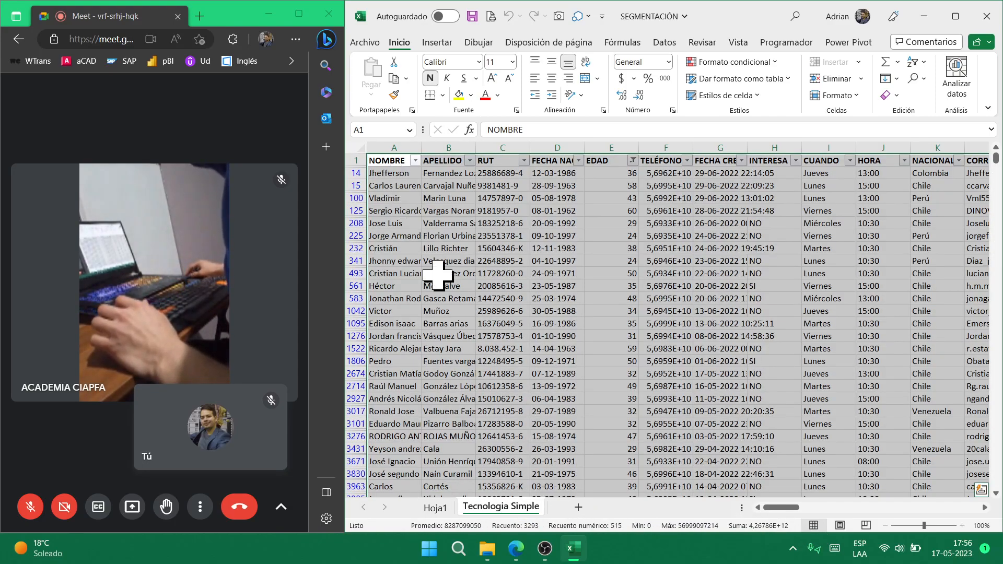
pyautogui.scroll(-15, 471, 334)
pyautogui.scroll(3, 470, 359)
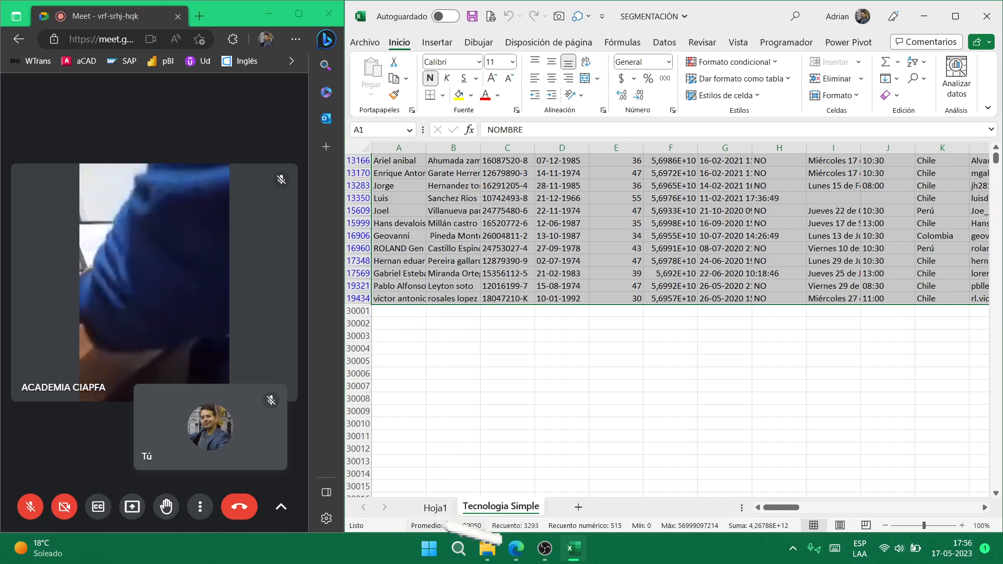
pyautogui.click(435, 507)
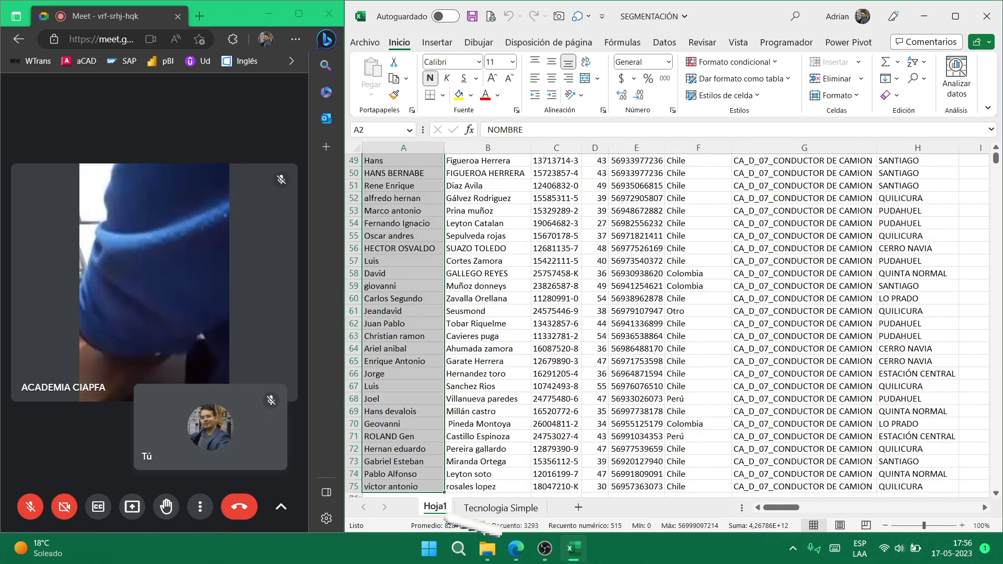
pyautogui.click(987, 15)
# - Close without saving, go back to the Excel folder, and open the VARIADO workbook
pyautogui.click(517, 288)
pyautogui.click(529, 257)
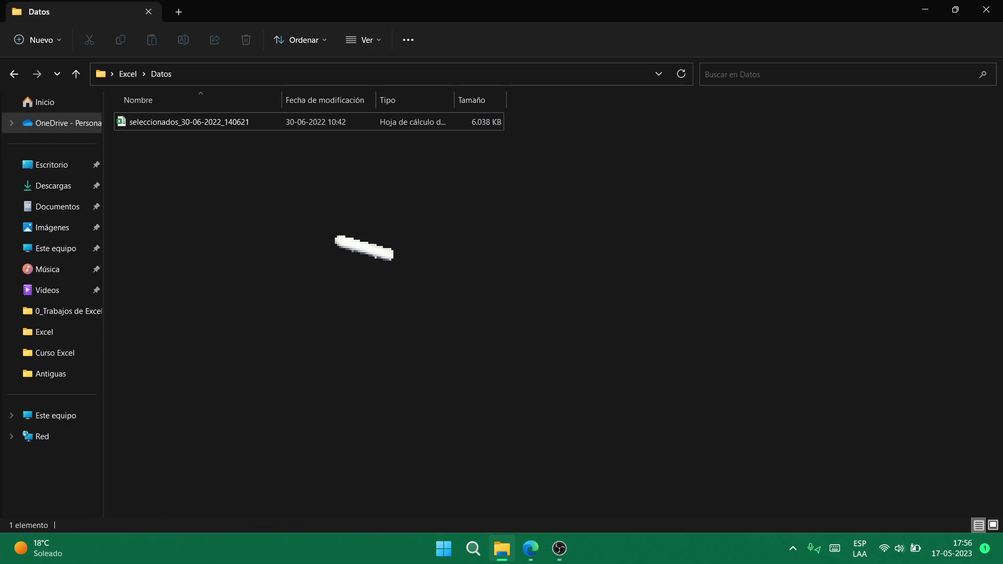
pyautogui.click(15, 71)
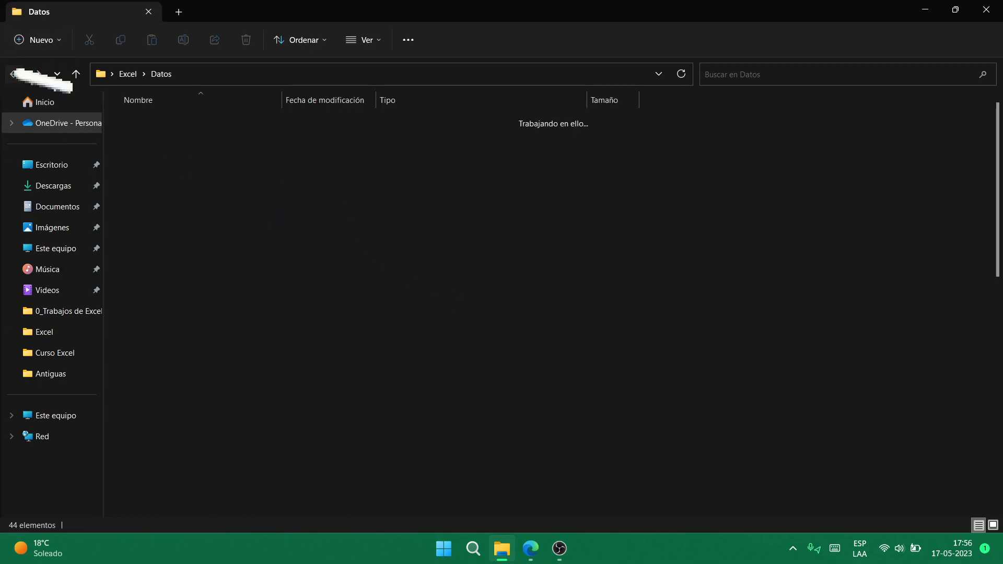
pyautogui.scroll(-9, 229, 243)
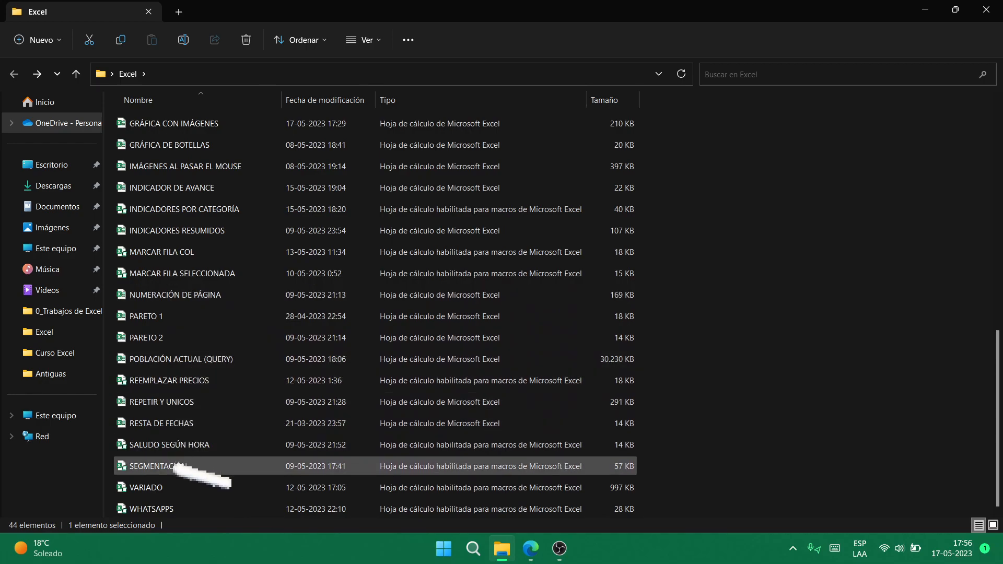
pyautogui.click(181, 489)
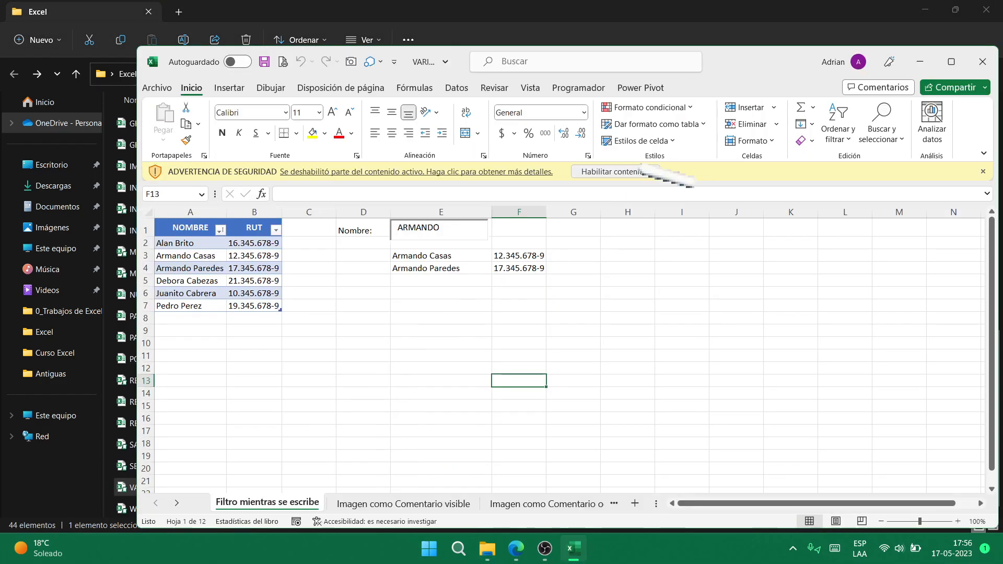
# - Enable macros and type partial names like 'ju' in the Nombre box to filter the list live
pyautogui.click(642, 172)
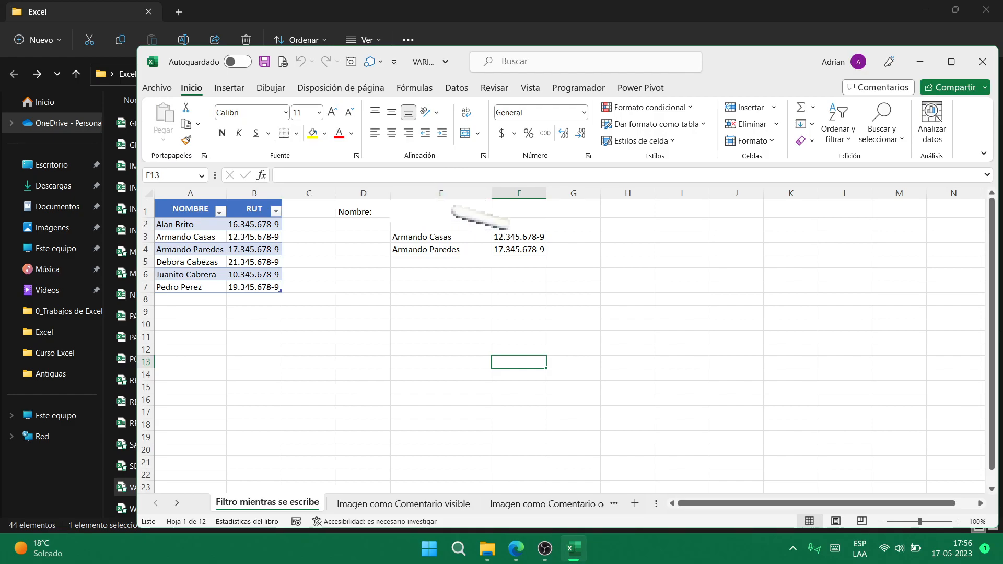
pyautogui.click(449, 212)
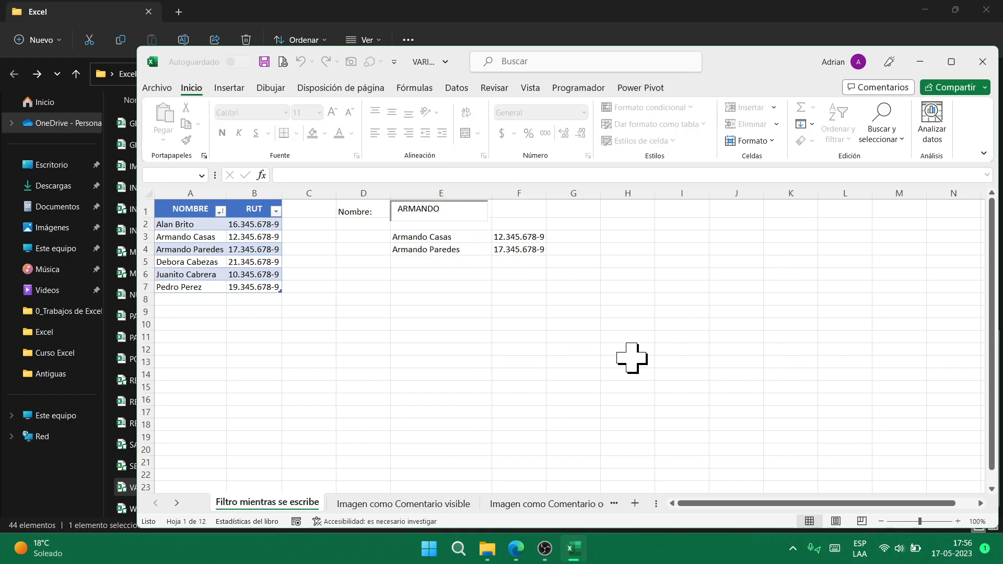
pyautogui.press('BackSpace')
pyautogui.press('BackSpace')
pyautogui.press('BackSpace')
pyautogui.press('BackSpace')
pyautogui.press('BackSpace')
pyautogui.press('BackSpace')
pyautogui.press('BackSpace')
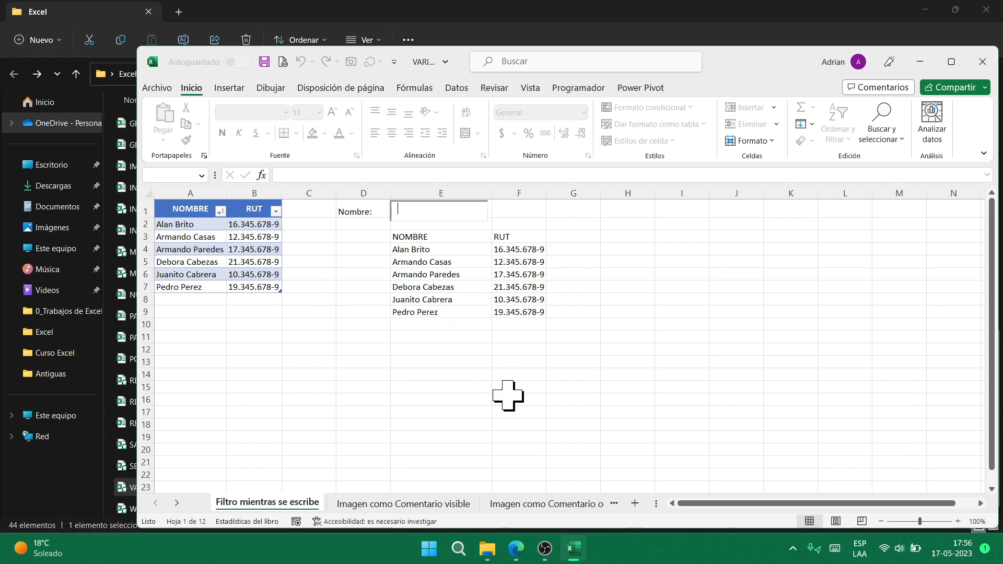
pyautogui.write('jua')
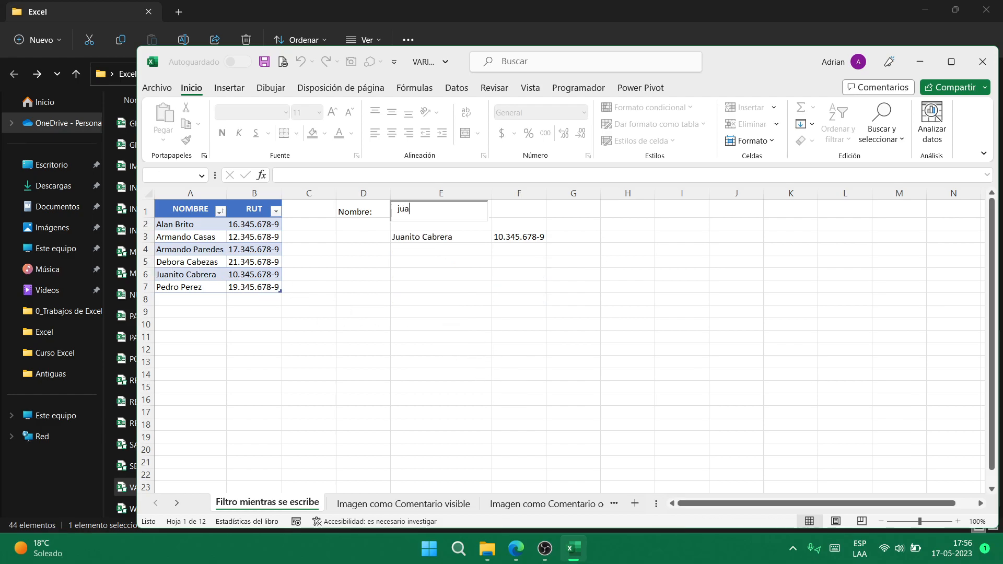
pyautogui.press('BackSpace')
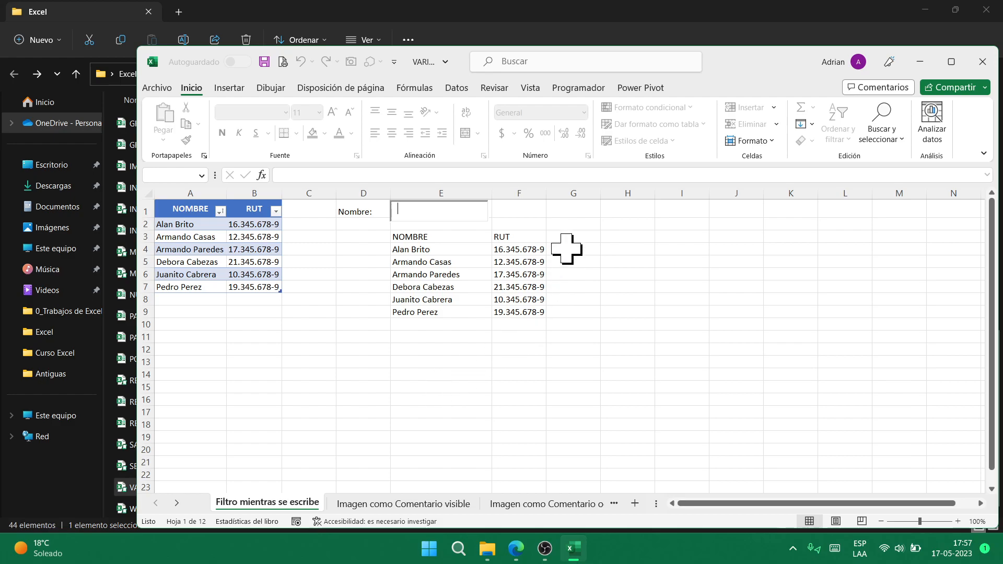
pyautogui.click(623, 209)
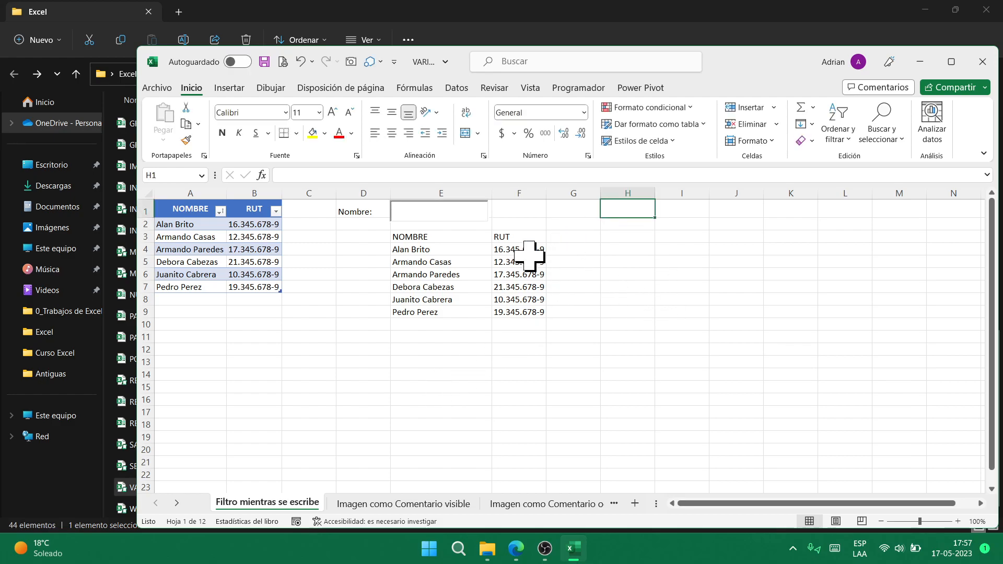
pyautogui.click(415, 215)
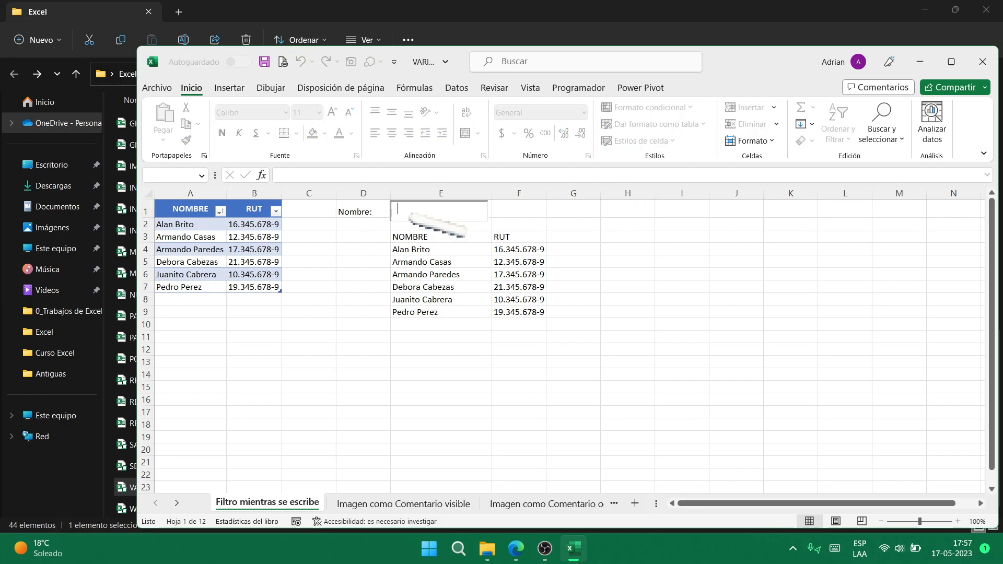
pyautogui.write('juan')
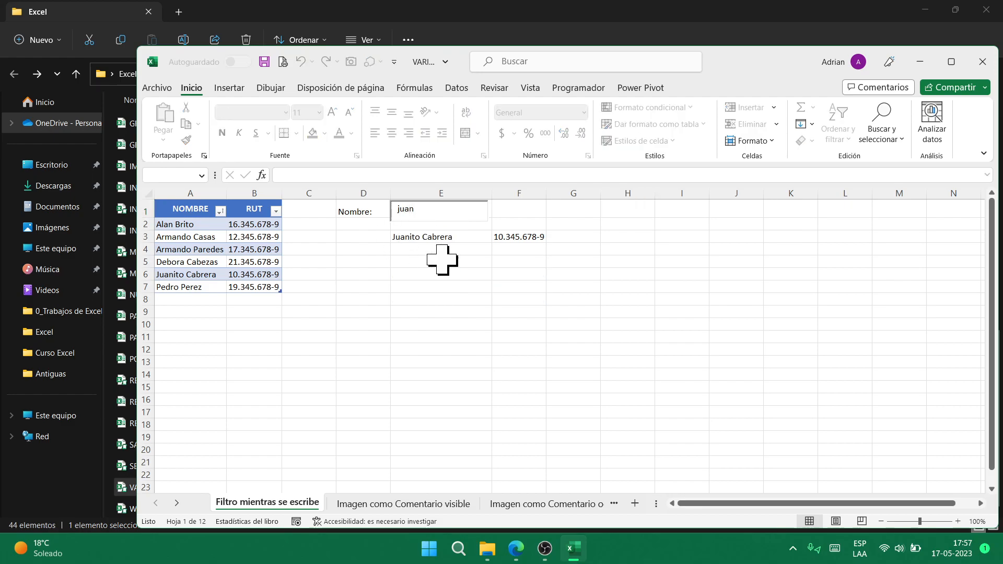
pyautogui.click(426, 323)
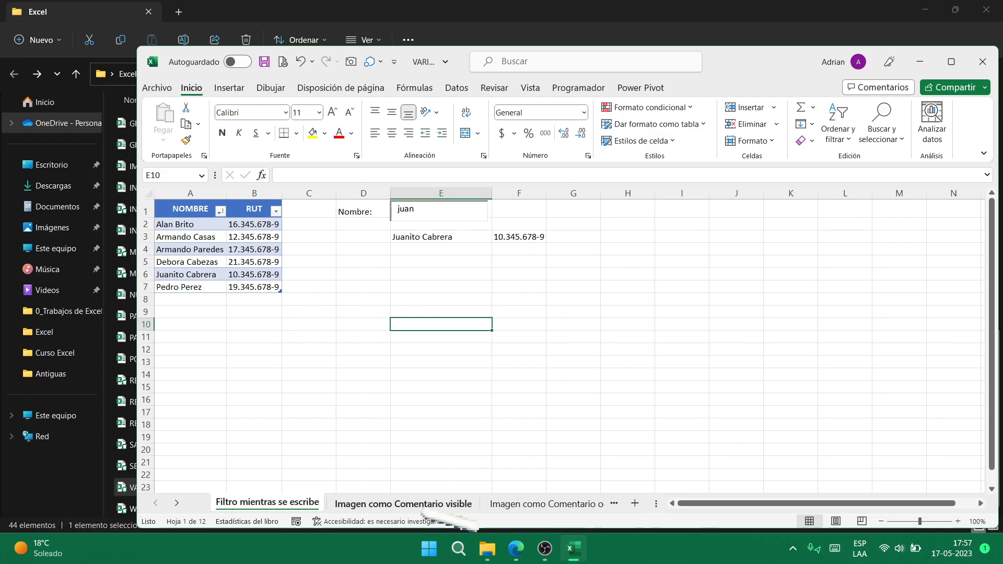
# - Move through the Imagen como Comentario sheets to BUSCARV APROXIMADO and inspect the E2 lookup formula
pyautogui.hotkey('ctrl', 'pagedown')
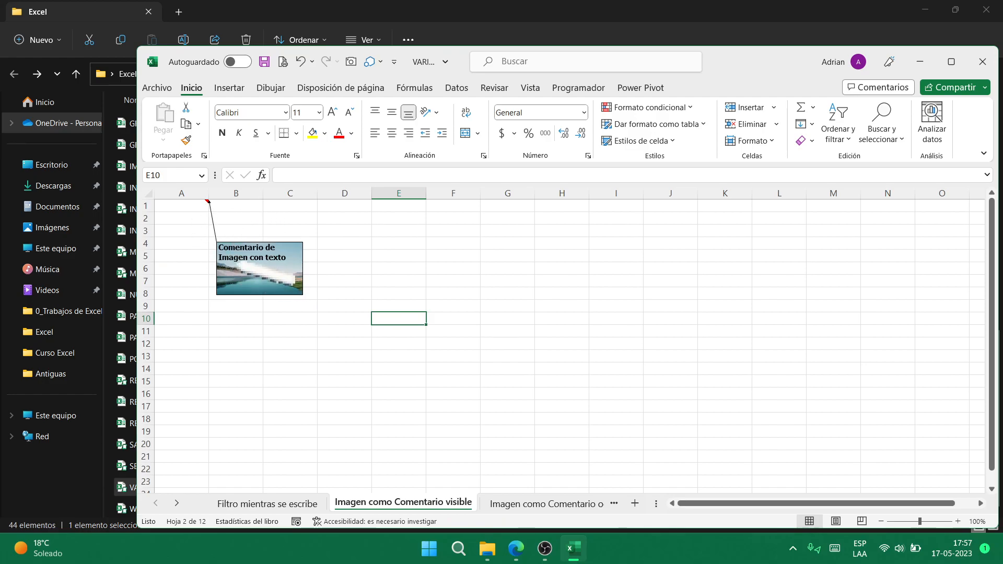
pyautogui.click(564, 505)
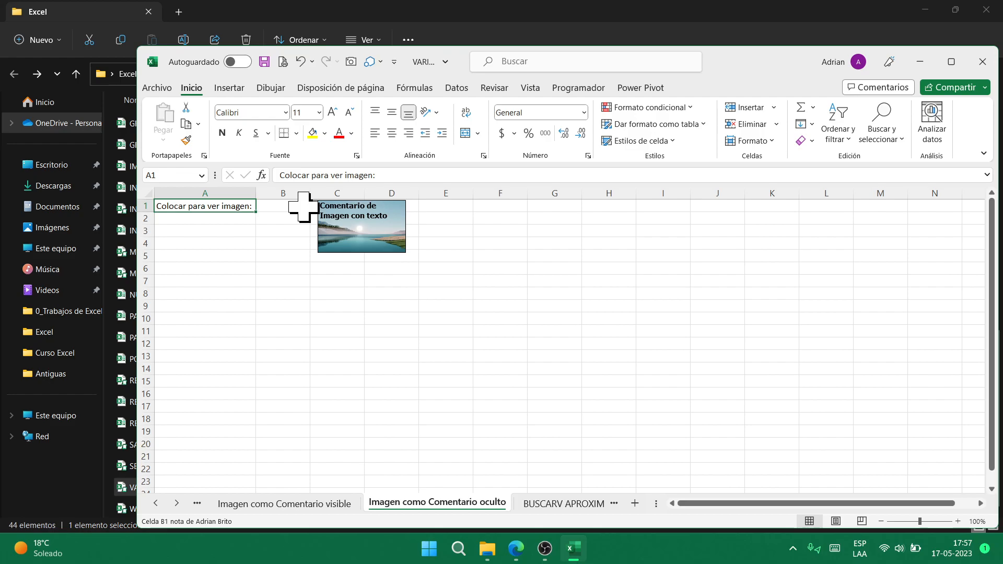
pyautogui.click(564, 504)
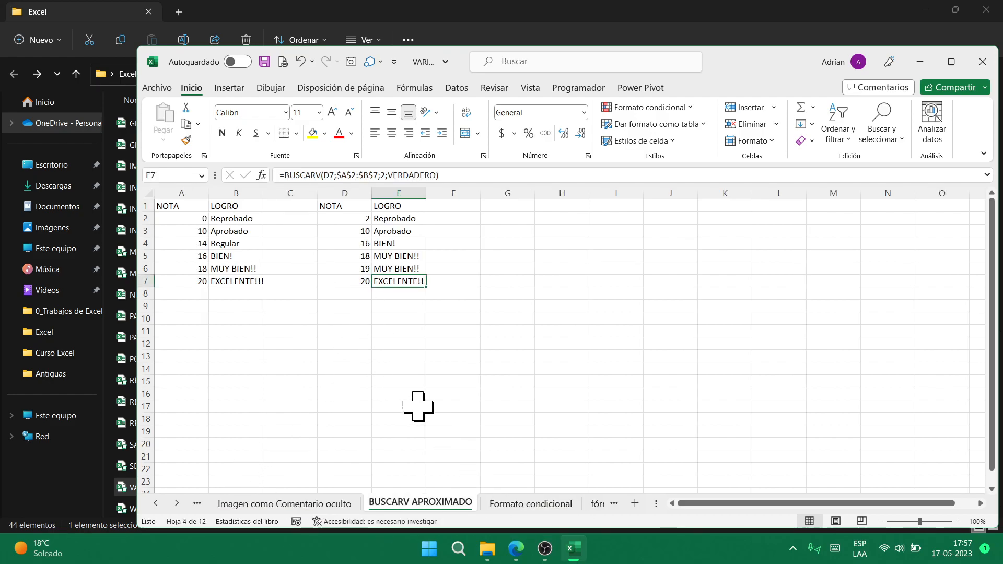
pyautogui.click(395, 219)
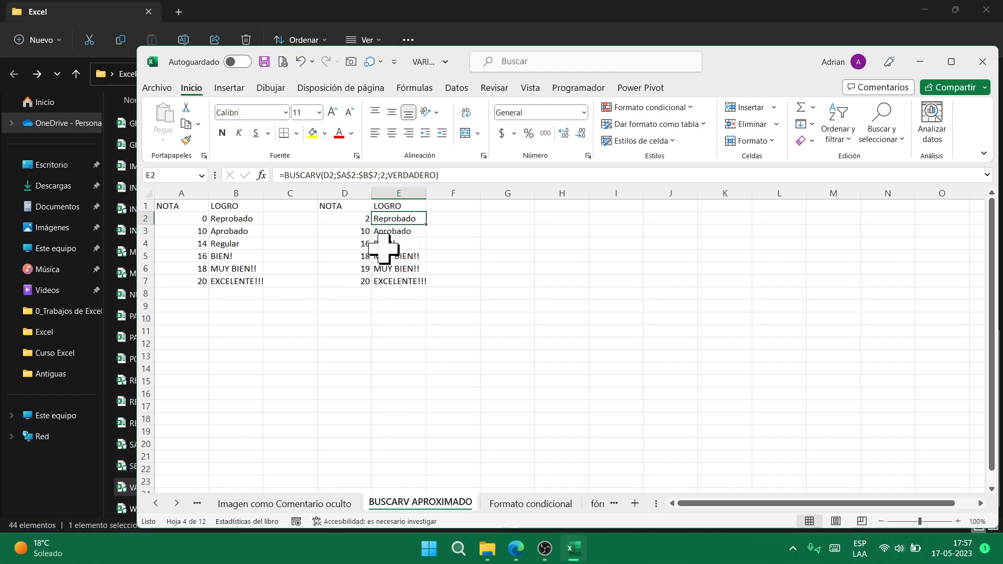
pyautogui.click(360, 218)
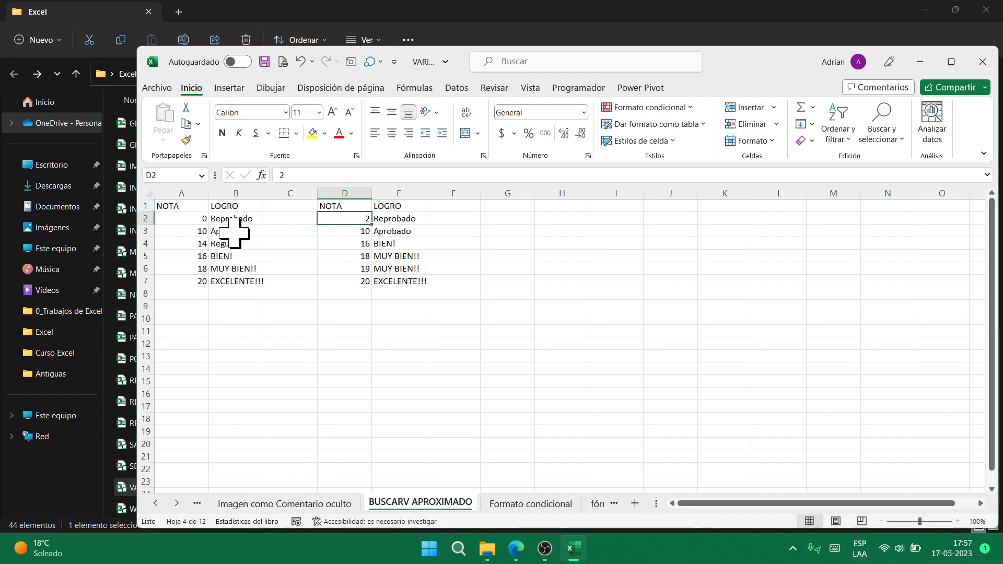
pyautogui.click(400, 220)
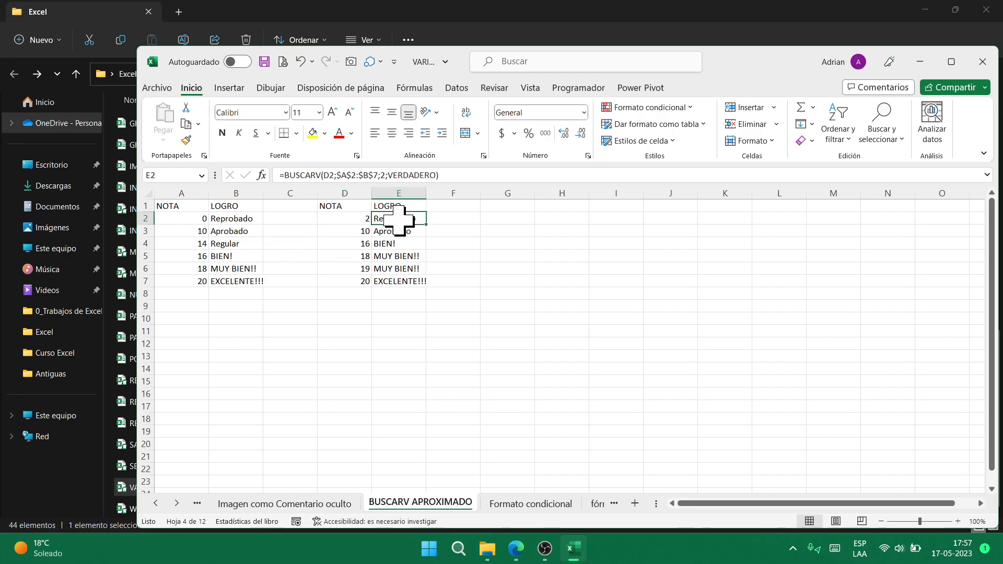
# - Enter a score of 10 in D2 to see it graded Aprobado, then undo back to 2
pyautogui.click(352, 220)
pyautogui.click(354, 232)
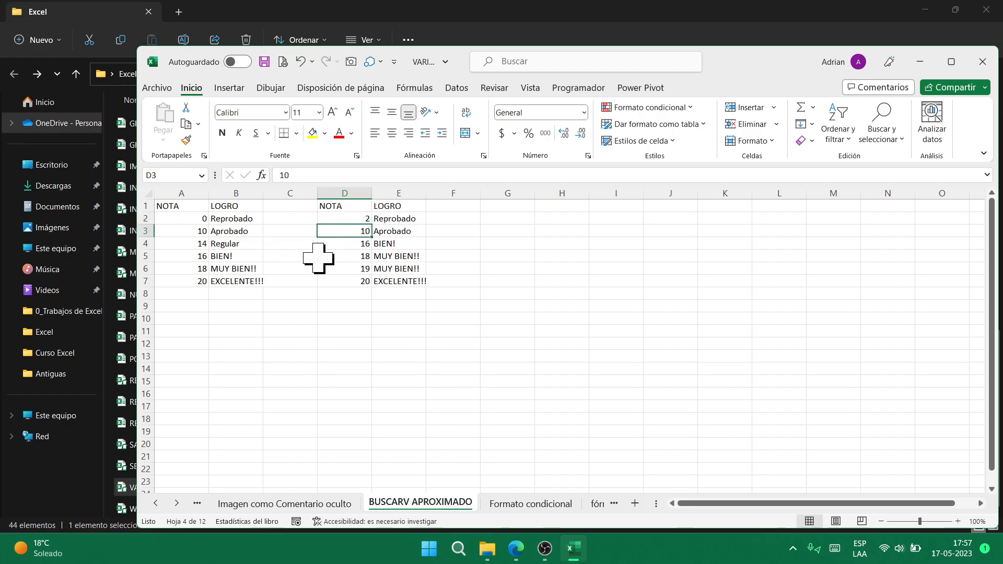
pyautogui.click(354, 218)
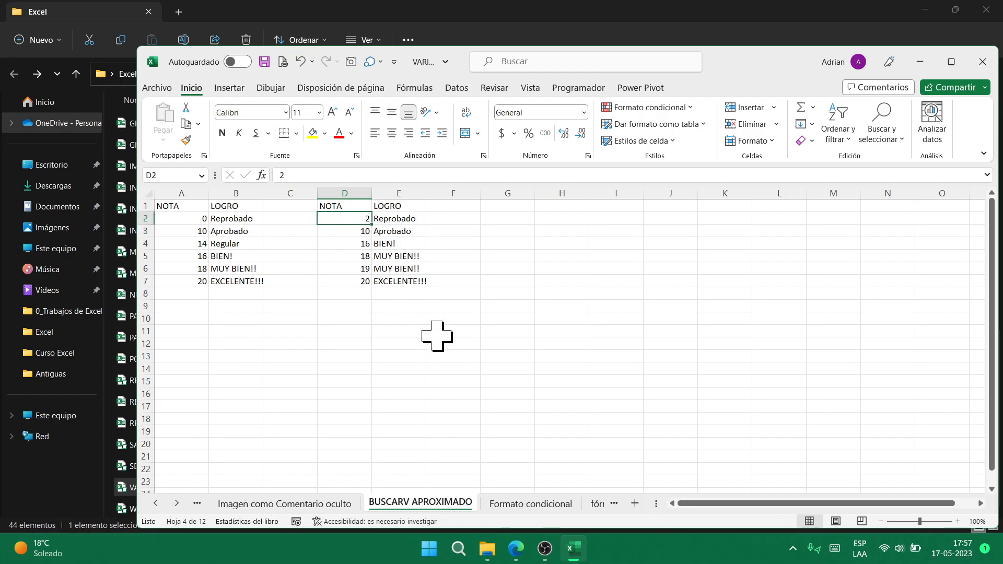
pyautogui.write('10')
pyautogui.hotkey('ctrl', 'Return')
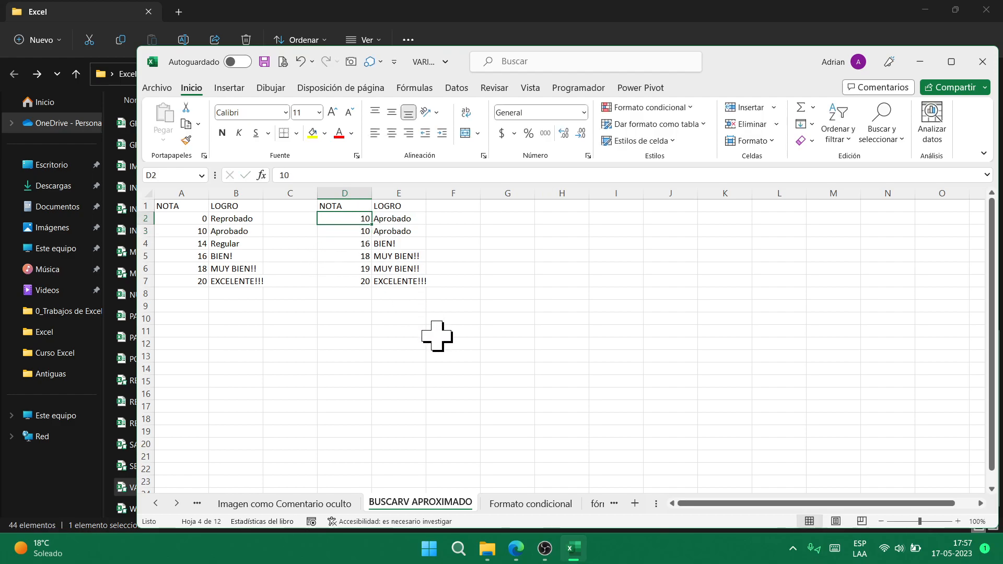
pyautogui.hotkey('ctrl', 'z')
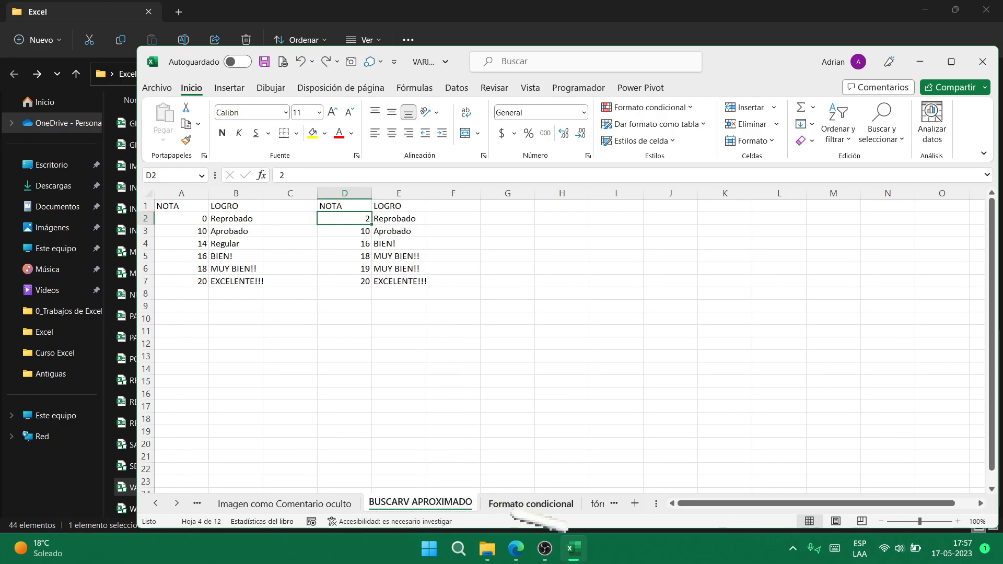
pyautogui.click(528, 503)
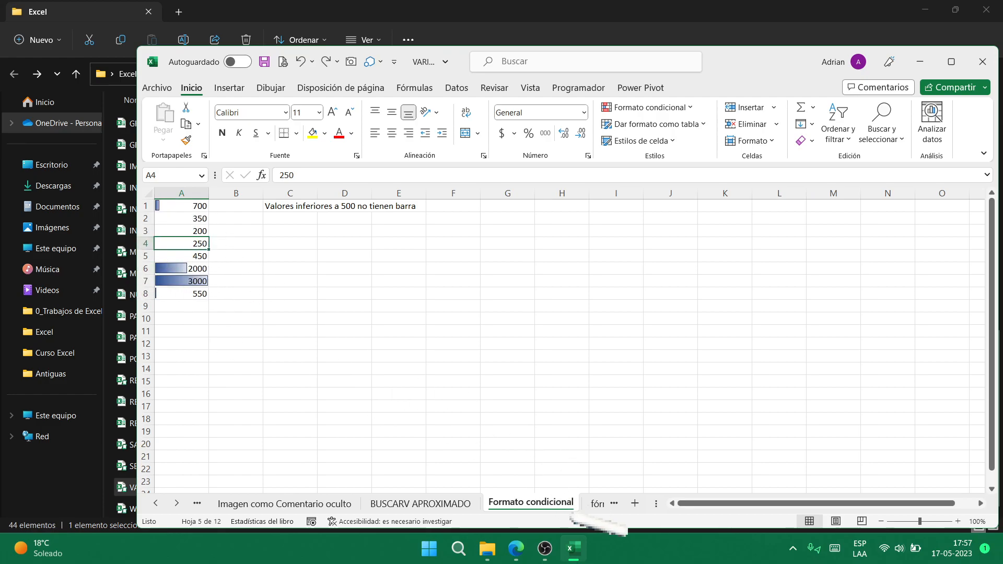
# - On the fórmula creada sheet, inspect the RANGO1 label in A1 and the formula in C6
pyautogui.scroll(-1, 586, 503)
pyautogui.click(467, 503)
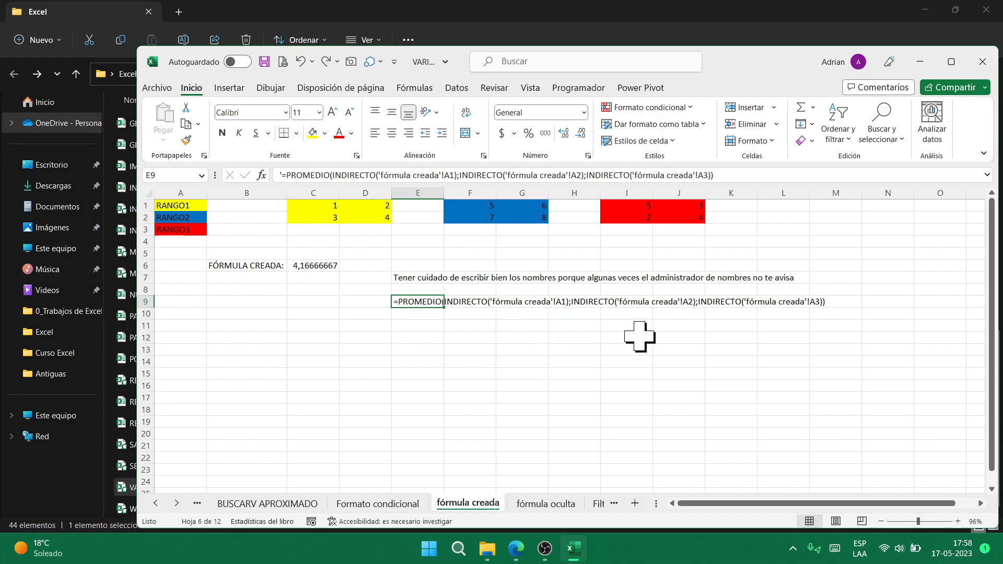
pyautogui.click(181, 206)
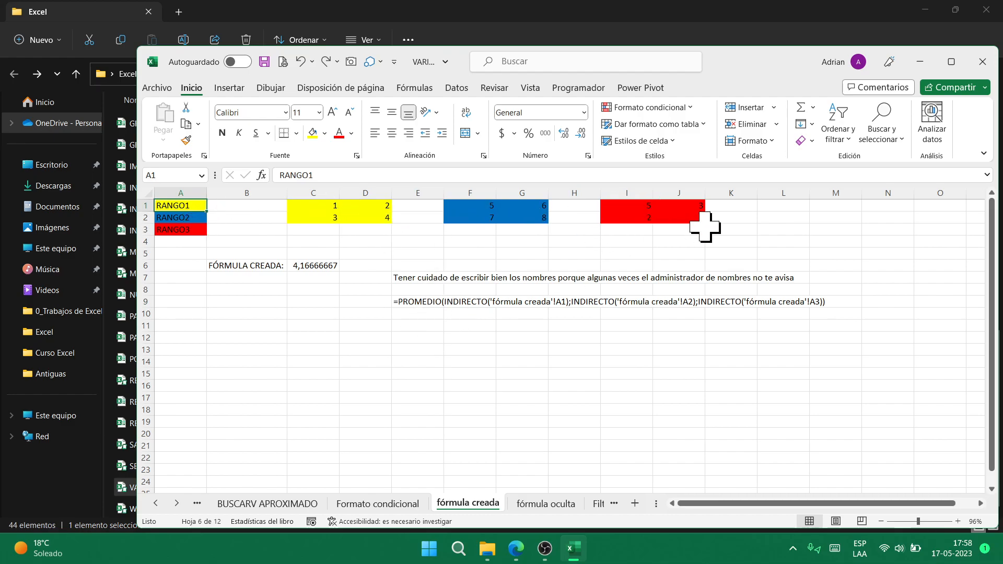
pyautogui.click(316, 264)
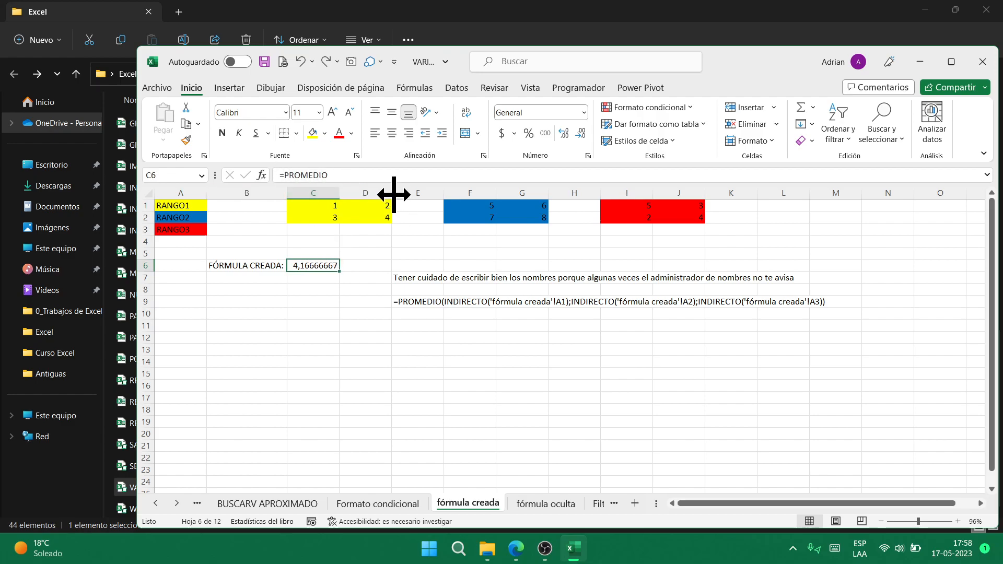
# - Browse the fórmula oculta and Filtro de 1 celda sheets, ending on Número repetido valid datos
pyautogui.click(546, 504)
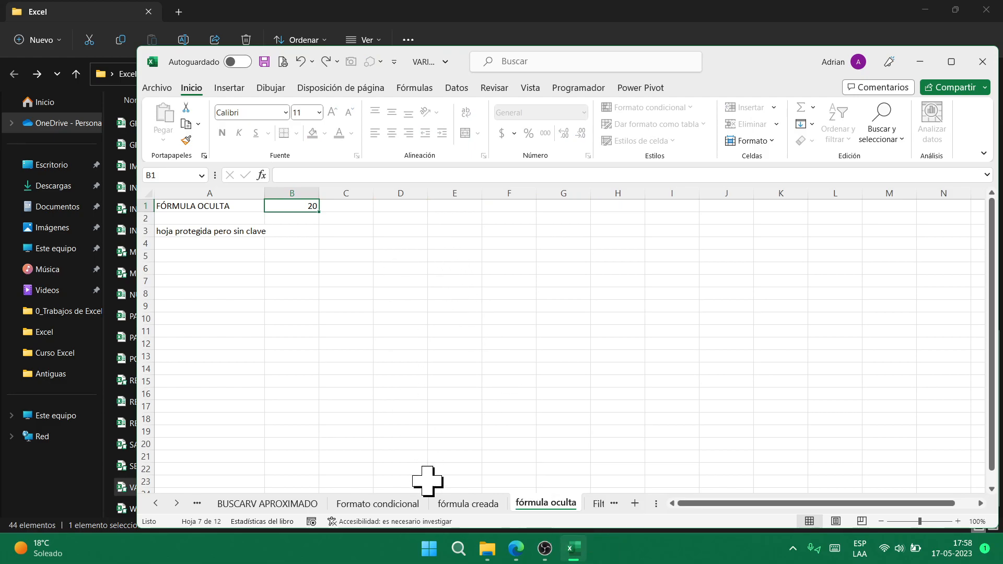
pyautogui.click(470, 504)
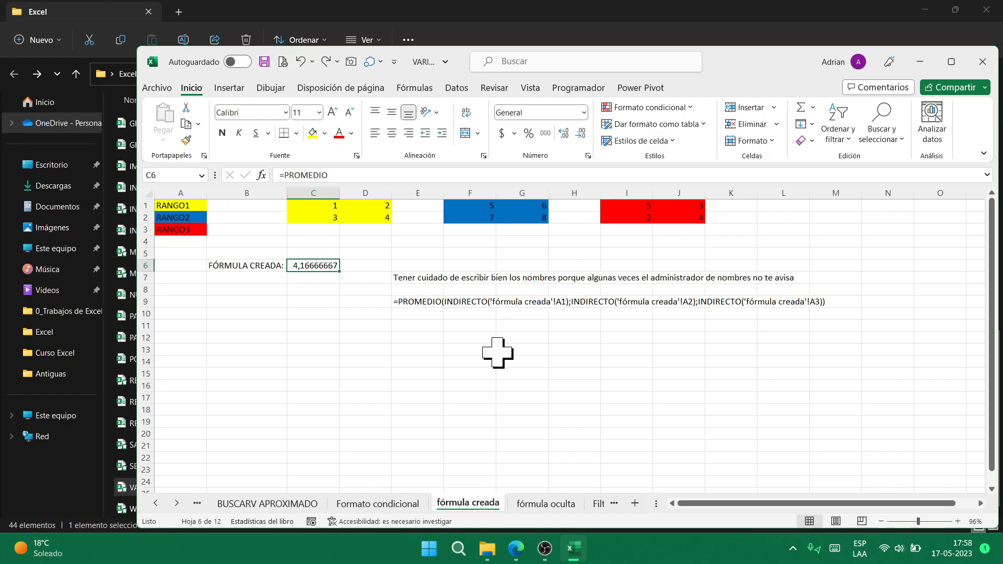
pyautogui.click(546, 503)
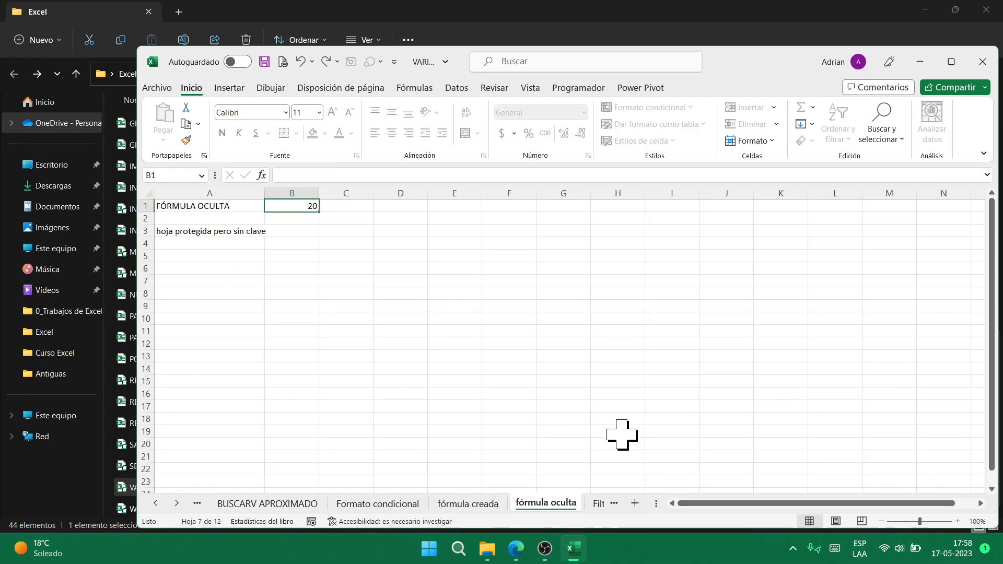
pyautogui.click(598, 503)
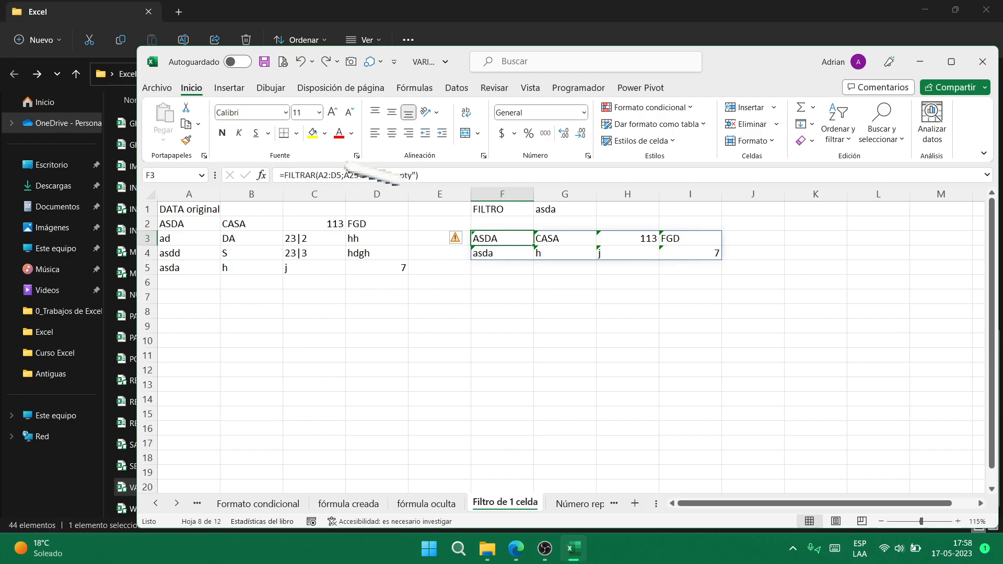
pyautogui.click(585, 505)
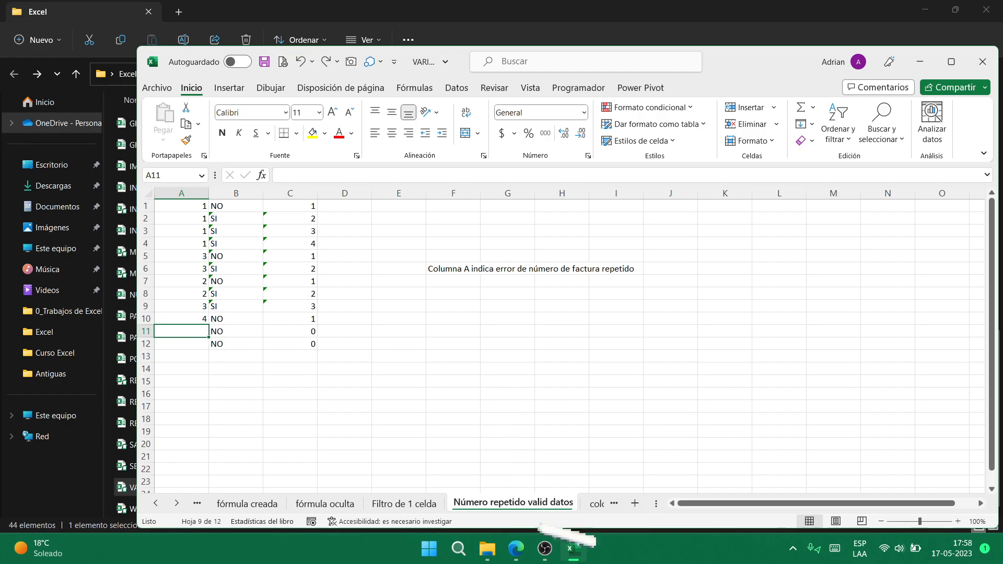
# - Back in the spreadsheet, enter invoice number 5 in A11
pyautogui.click(545, 548)
pyautogui.hotkey('alt', 'Tab')
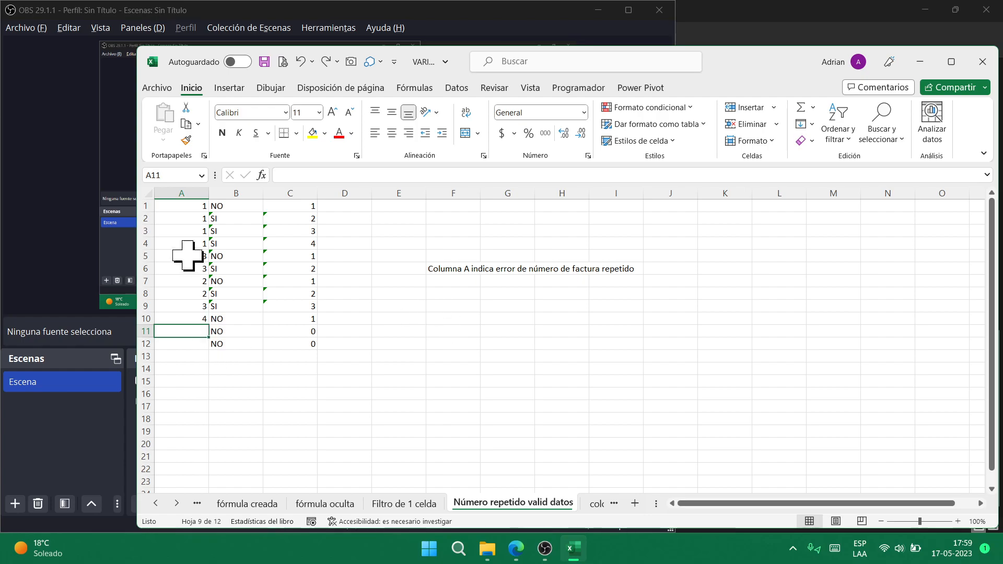
pyautogui.write('5')
pyautogui.press('Return')
# - Try a duplicate 5 in A12, cancel the rejection, and switch to the color grafico de columnas sheet
pyautogui.write('5')
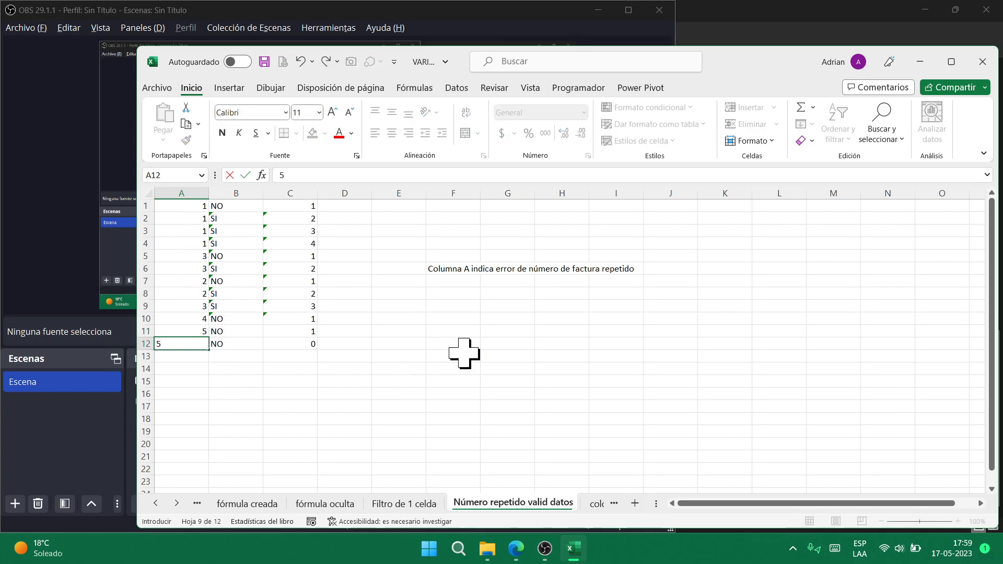
pyautogui.press('Return')
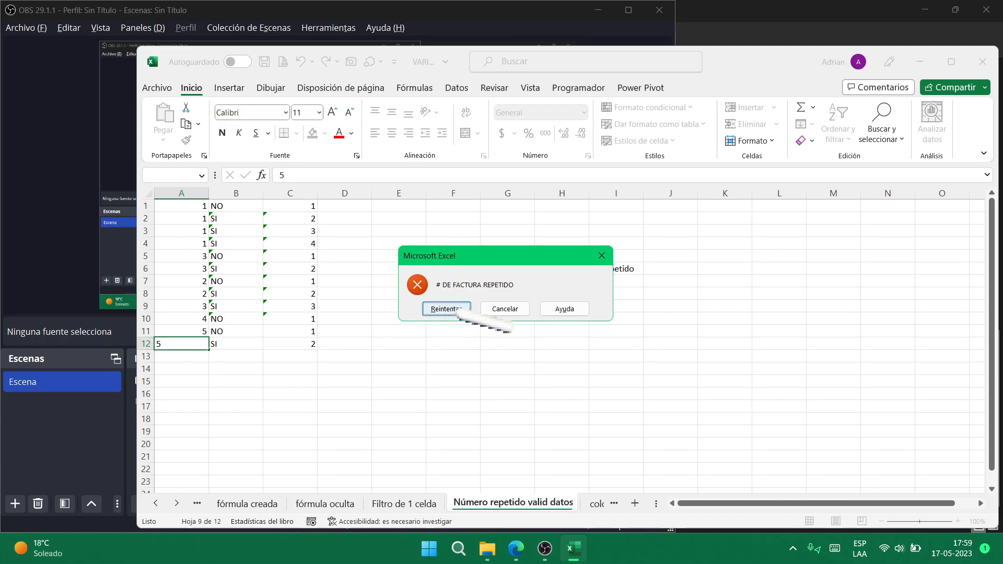
pyautogui.click(501, 310)
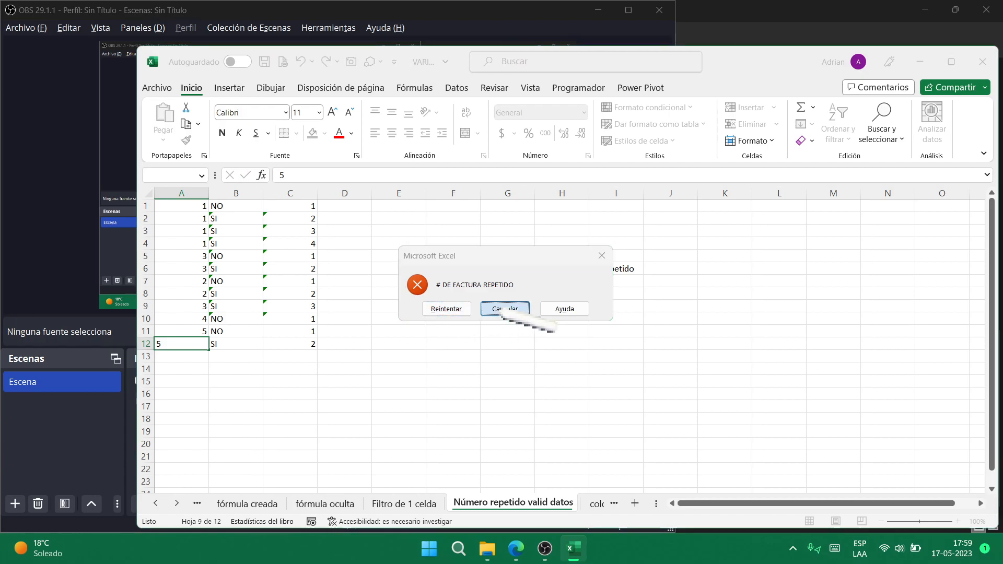
pyautogui.click(598, 504)
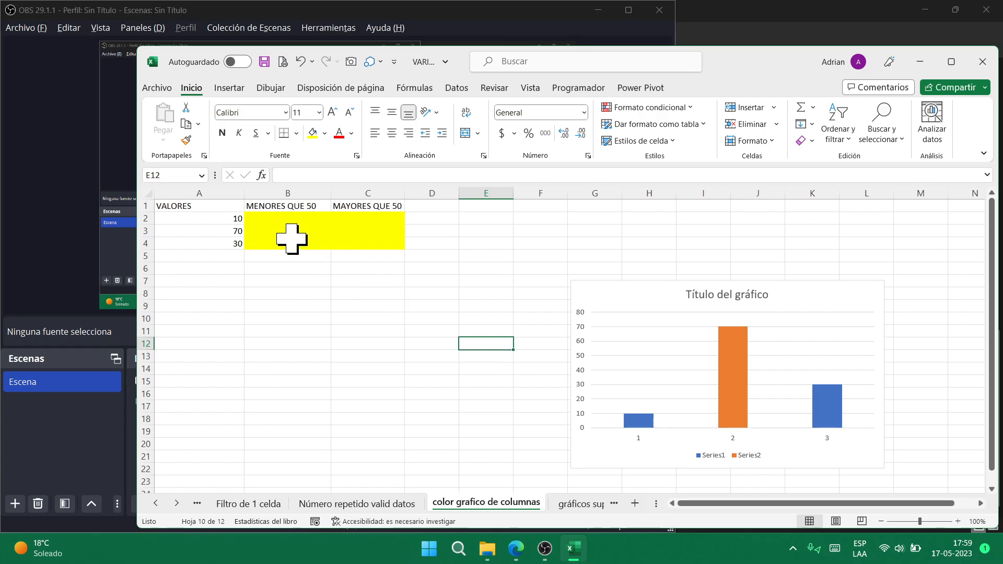
# - Change A3 to 50 then 60 and A4 to 60, then go to the gráficos superpuestos sheet
pyautogui.click(227, 231)
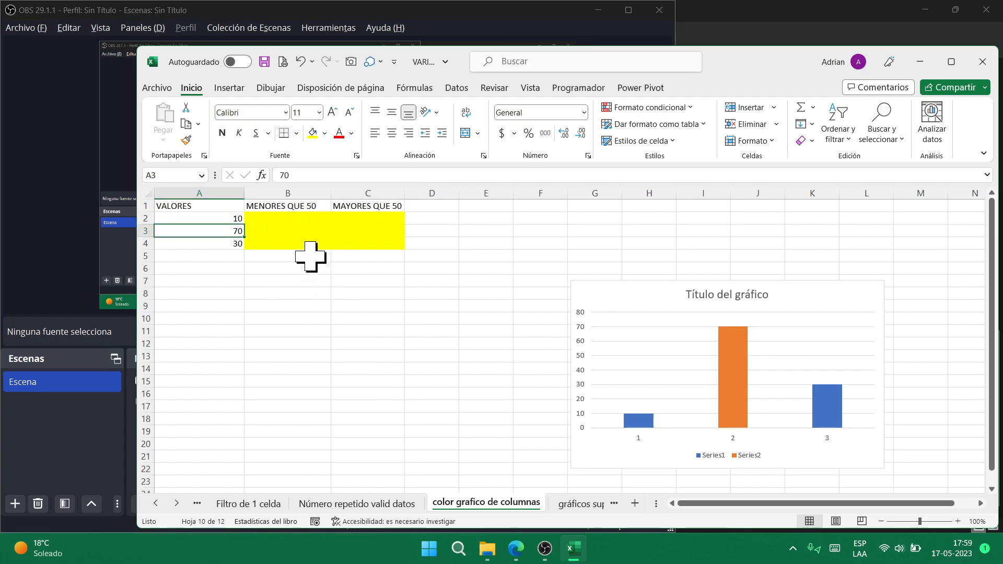
pyautogui.press('BackSpace')
pyautogui.press('BackSpace')
pyautogui.write('50')
pyautogui.hotkey('ctrl', 'Return')
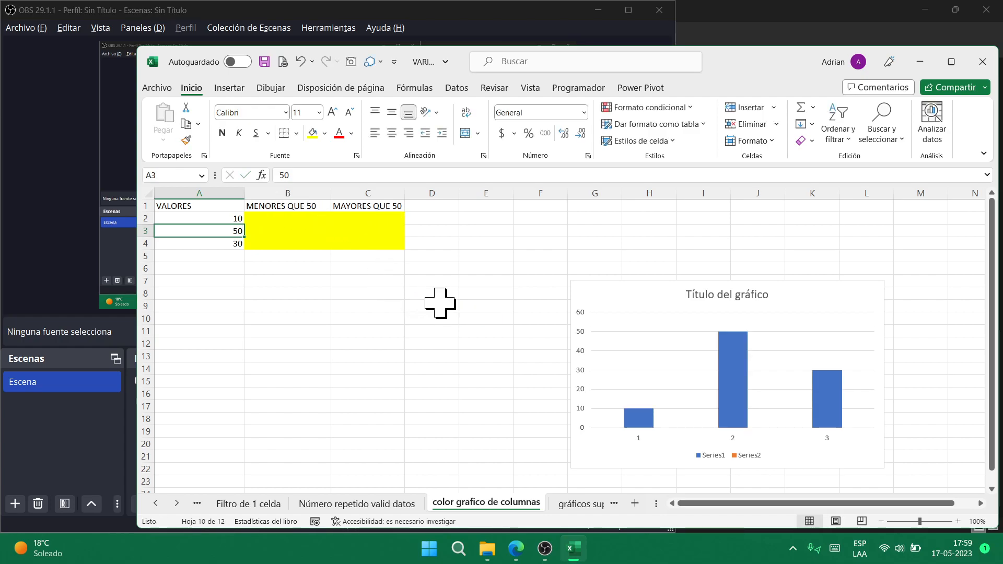
pyautogui.press('BackSpace')
pyautogui.press('BackSpace')
pyautogui.write('60')
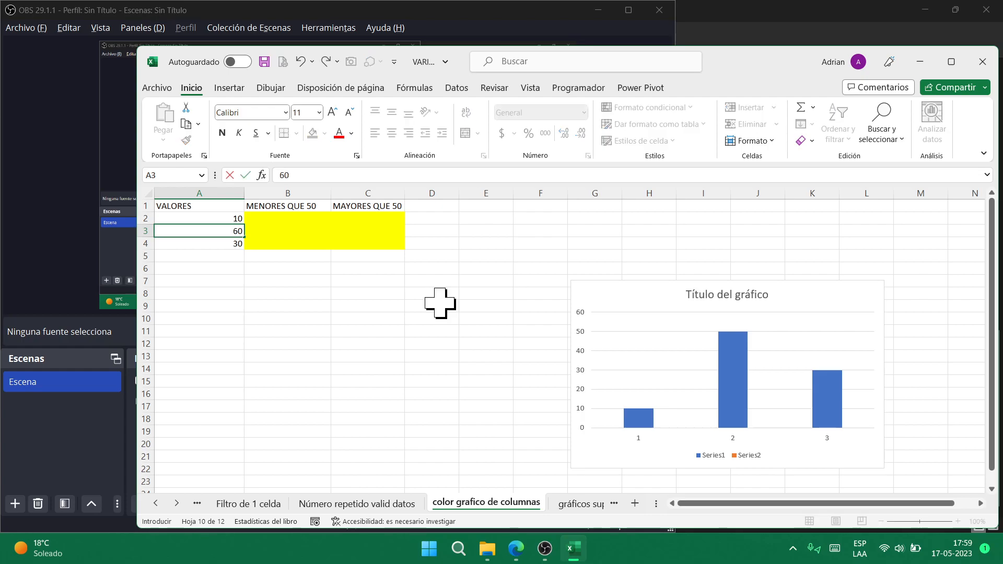
pyautogui.hotkey('ctrl', 'Return')
pyautogui.press('Down')
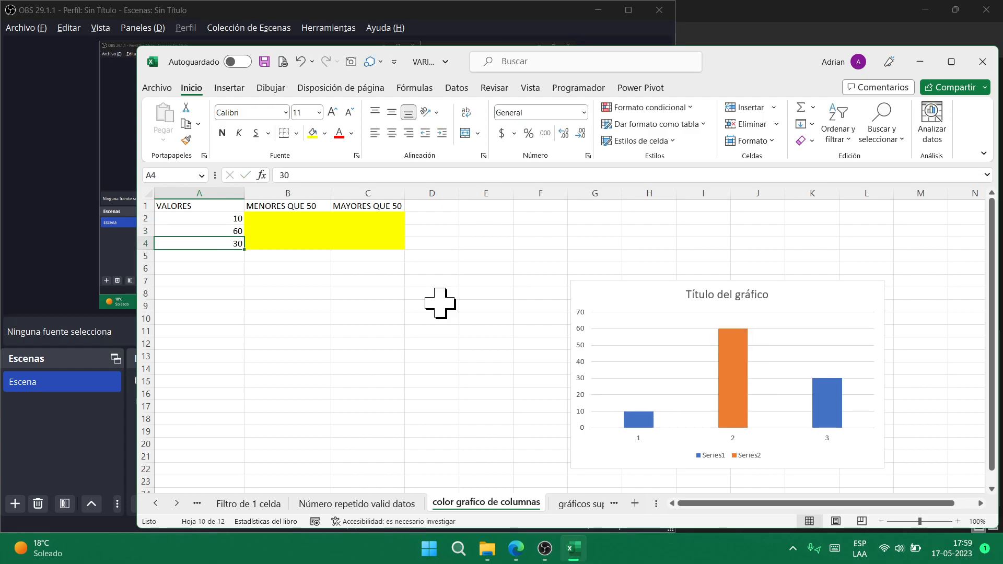
pyautogui.write('60')
pyautogui.hotkey('ctrl', 'Return')
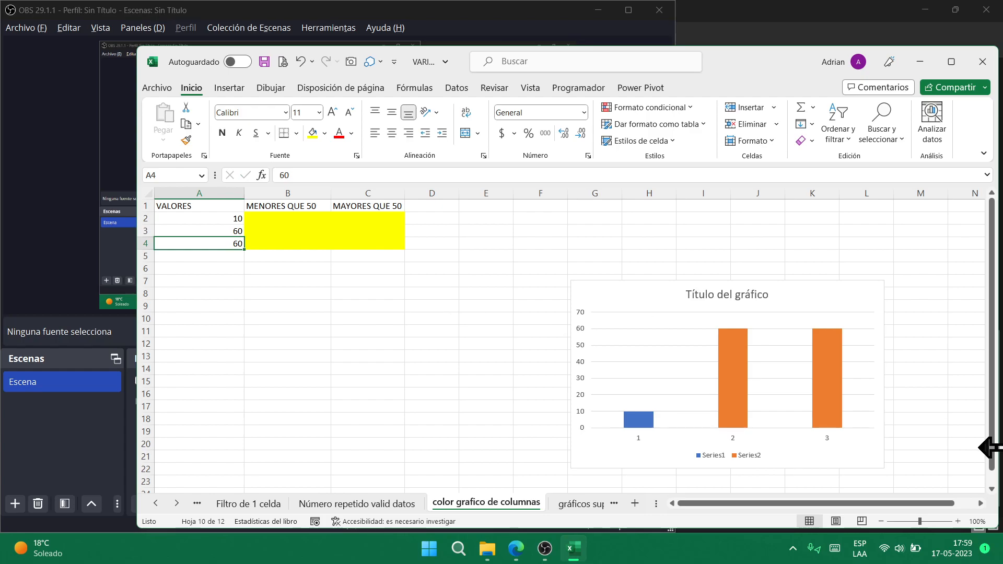
pyautogui.click(575, 505)
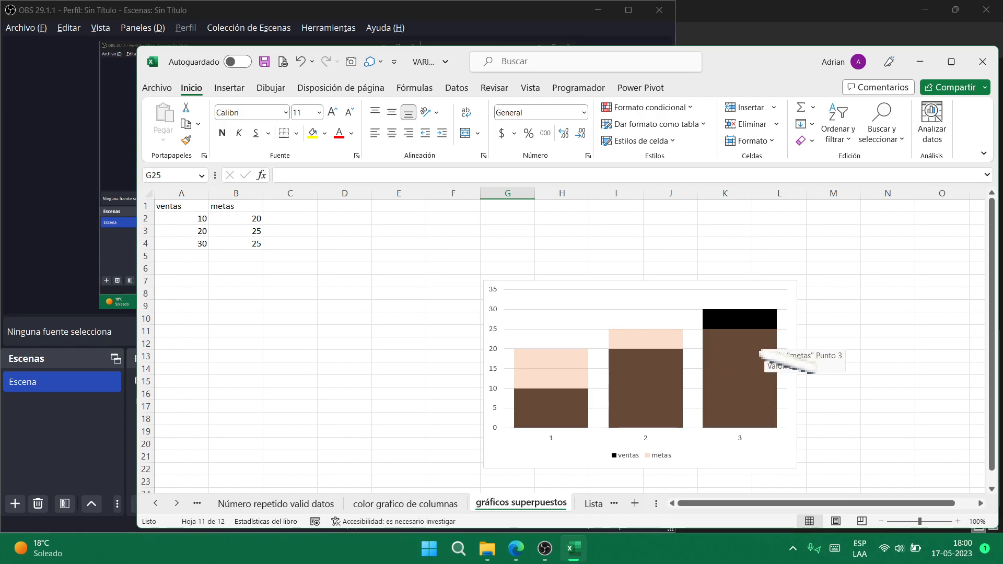
# - Inspect the chart's ventas series, then check the REGION dropdown on the Lista desplegable dependiente sheet
pyautogui.click(760, 316)
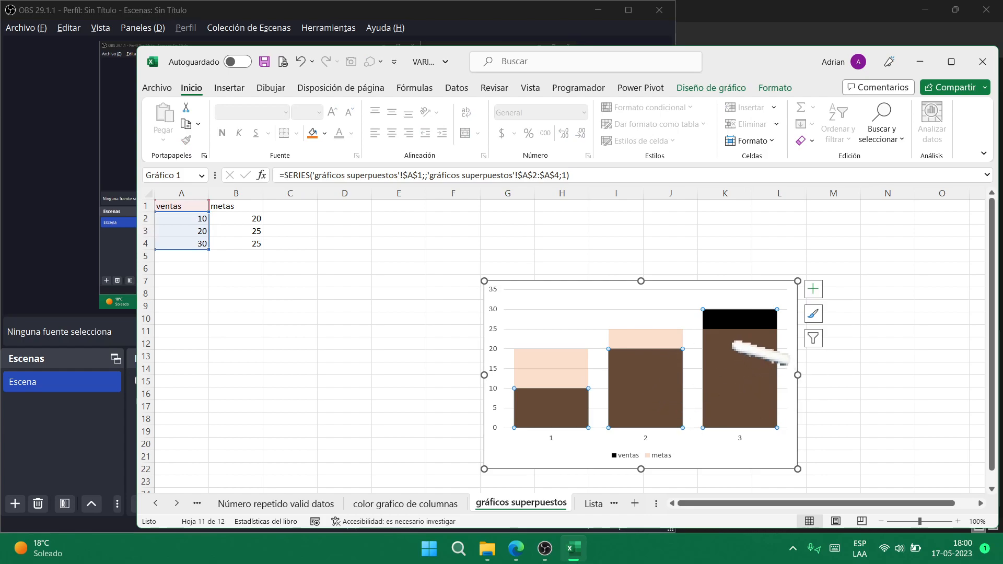
pyautogui.click(384, 372)
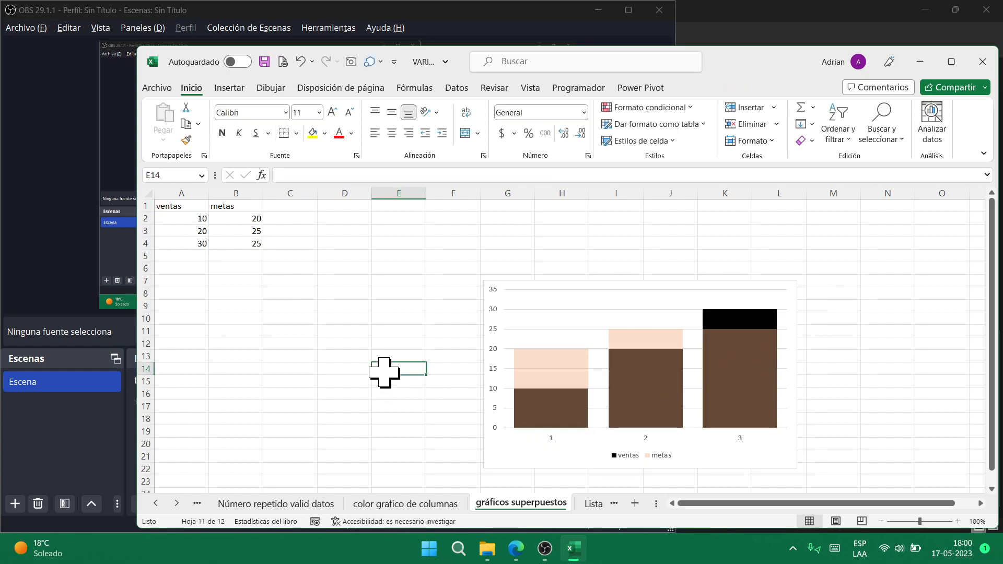
pyautogui.click(593, 504)
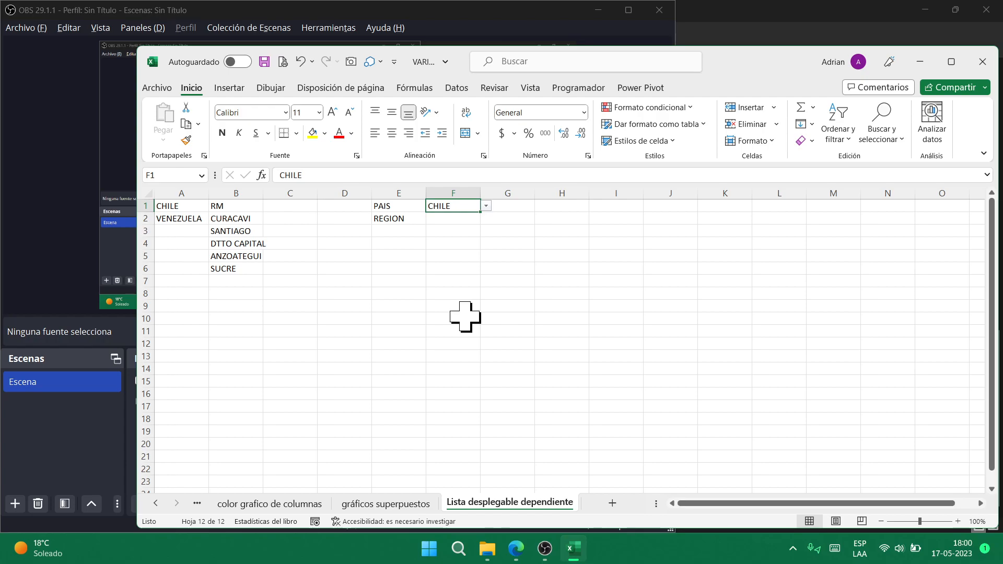
pyautogui.press('Down')
pyautogui.hotkey('alt', 'Down')
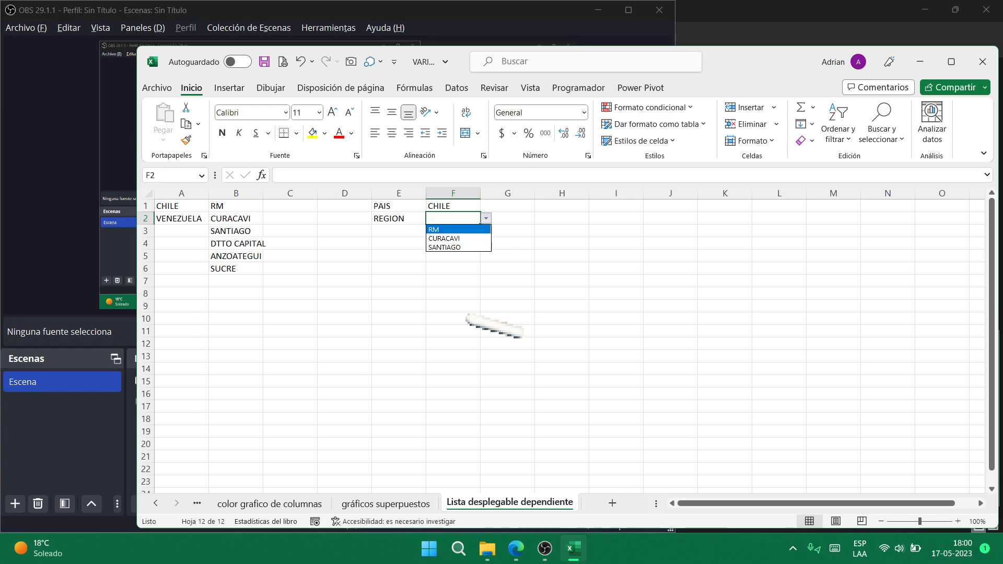
pyautogui.press('Escape')
# - Choose VENEZUELA as the country in F1 and browse its regions in F2 without choosing one
pyautogui.press('Up')
pyautogui.hotkey('alt', 'Down')
pyautogui.press('Down')
pyautogui.press('Return')
pyautogui.press('Down')
pyautogui.hotkey('alt', 'Down')
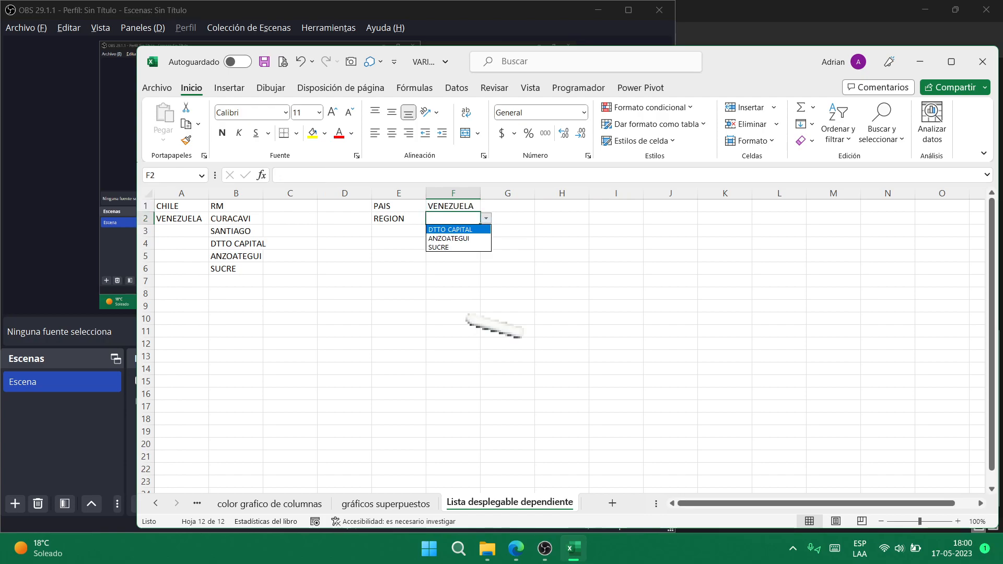
pyautogui.press('Down')
pyautogui.press('Down')
pyautogui.press('Escape')
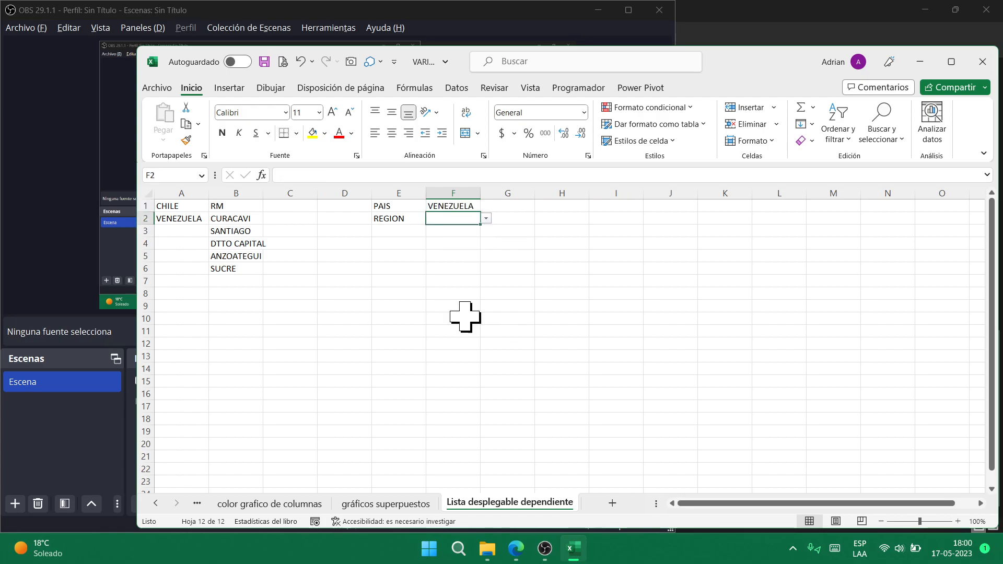
pyautogui.click(448, 206)
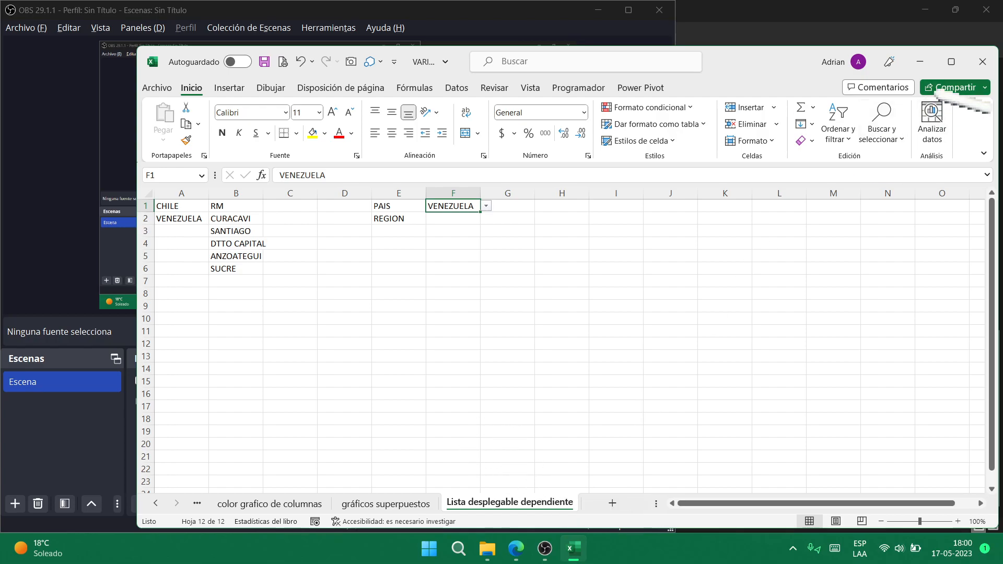
# - Close VARIADO without saving, close the empty Excel window, and scroll the Explorer list
pyautogui.click(984, 63)
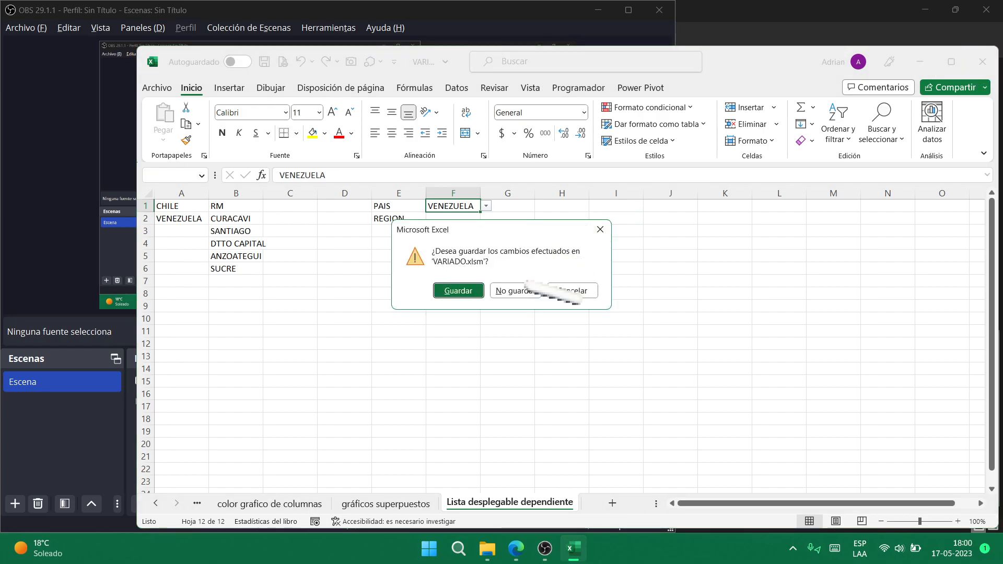
pyautogui.click(523, 290)
pyautogui.click(843, 287)
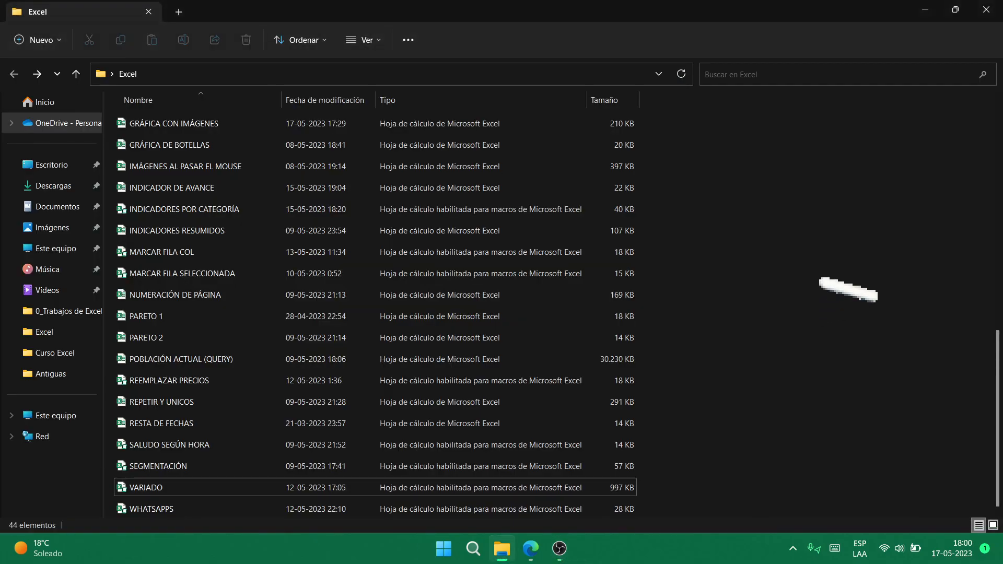
pyautogui.scroll(8, 245, 322)
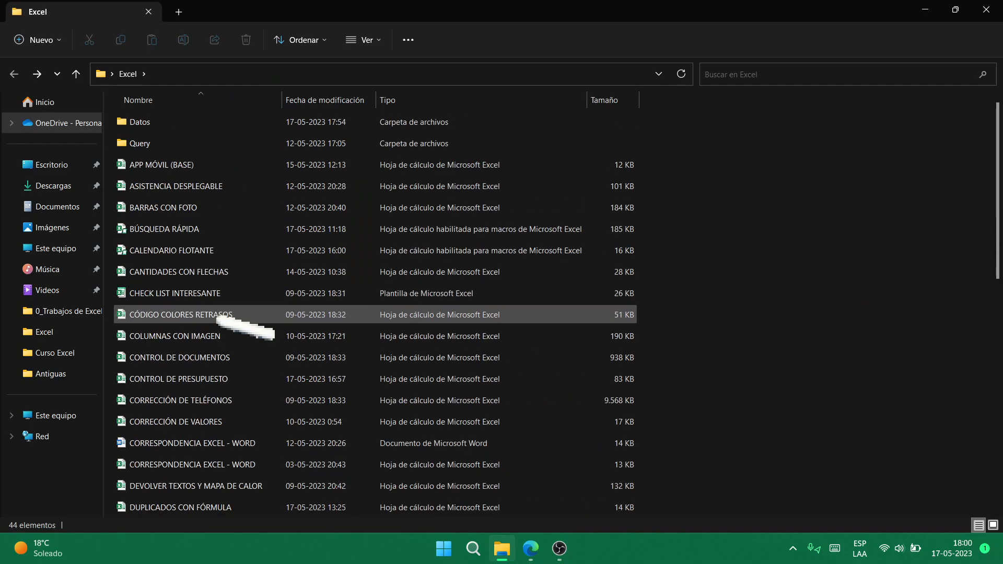
pyautogui.scroll(-8, 261, 340)
pyautogui.scroll(8, 224, 444)
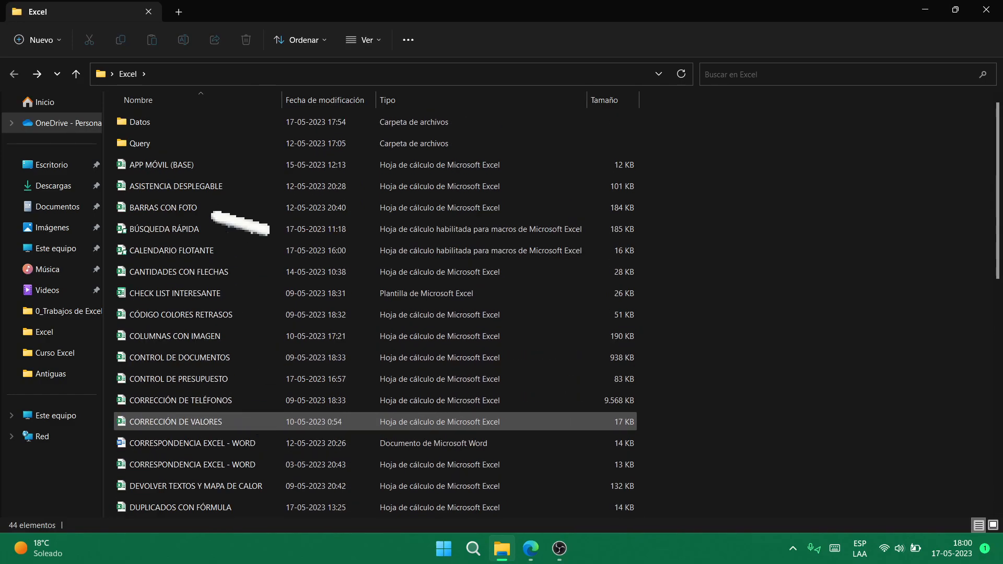
# - Enter the Query folder, briefly visit Info, and open Consolidación de gastos
pyautogui.click(185, 145)
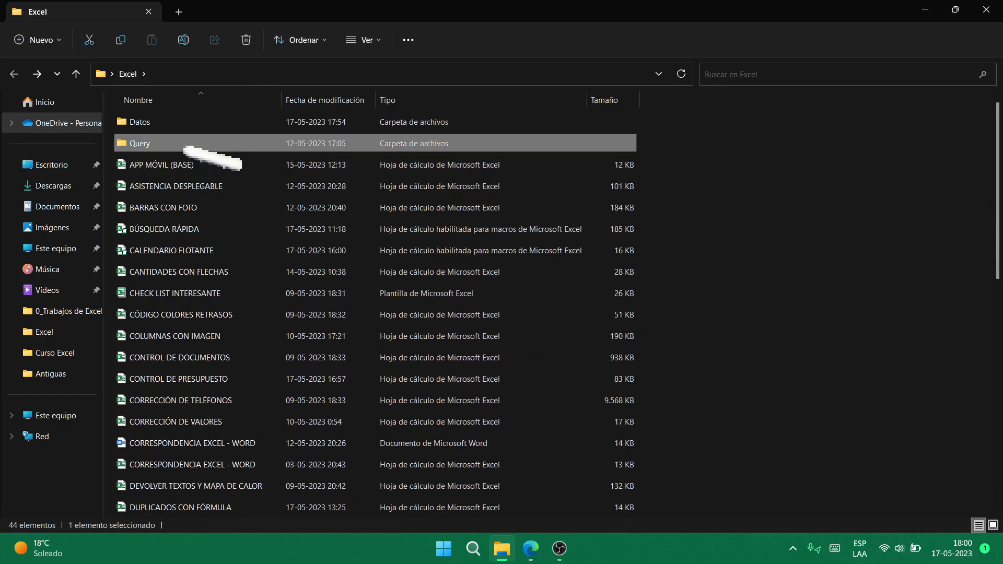
pyautogui.doubleClick(185, 144)
pyautogui.click(224, 148)
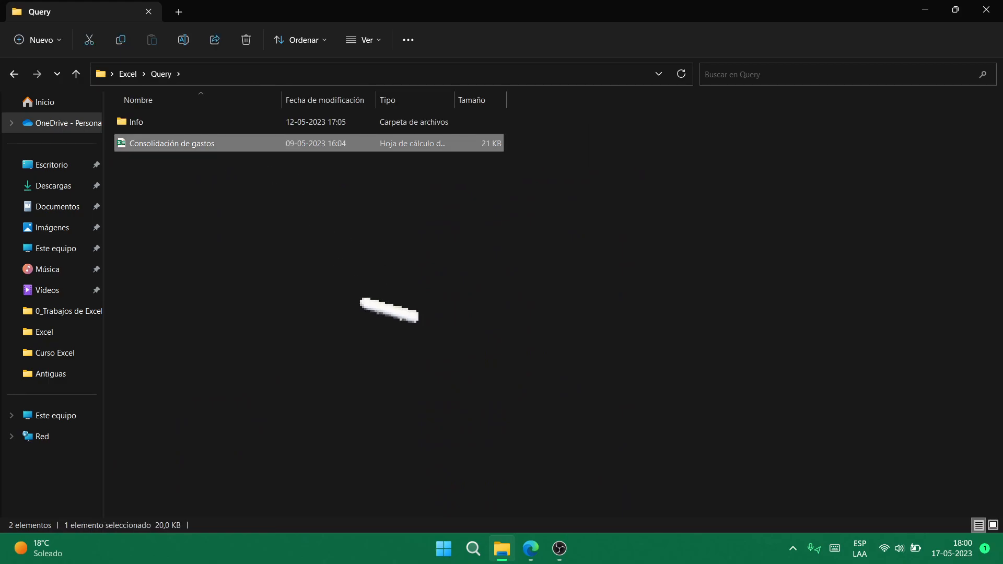
pyautogui.press('Up')
pyautogui.press('Return')
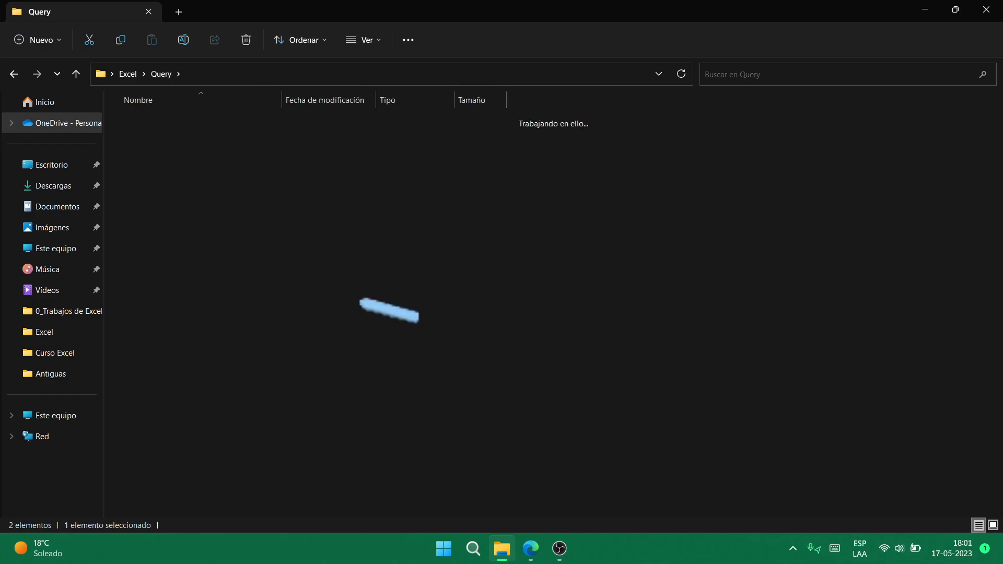
pyautogui.click(14, 74)
pyautogui.click(162, 146)
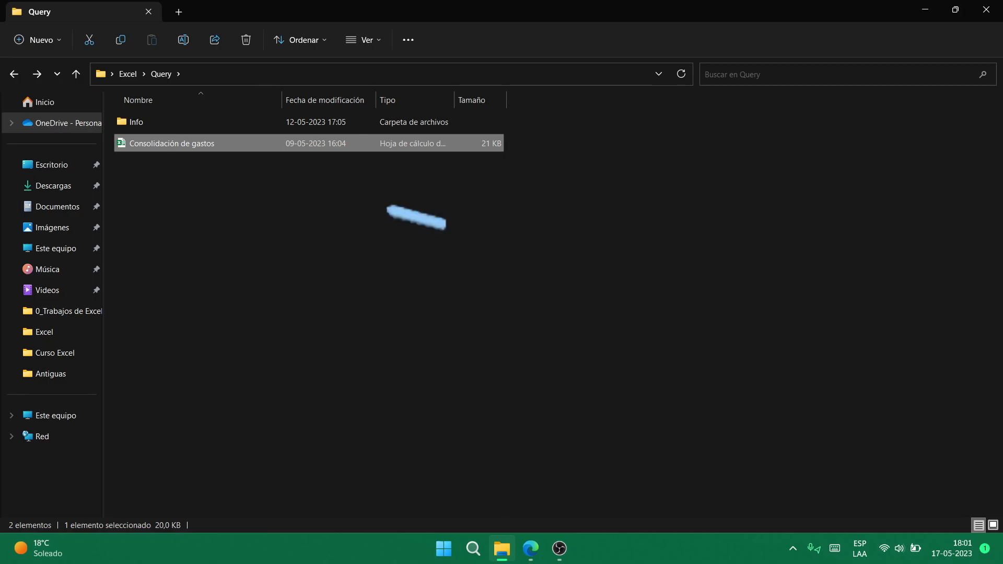
pyautogui.press('Return')
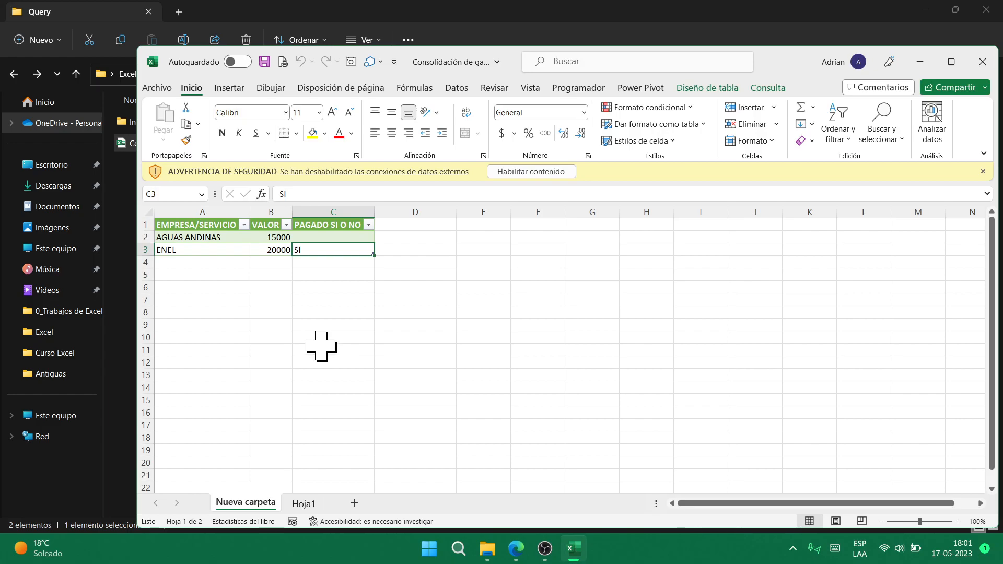
# - Enable the external content, then check ENEL's 20000 in B3 and AGUAS ANDINAS's empty paid status
pyautogui.click(530, 171)
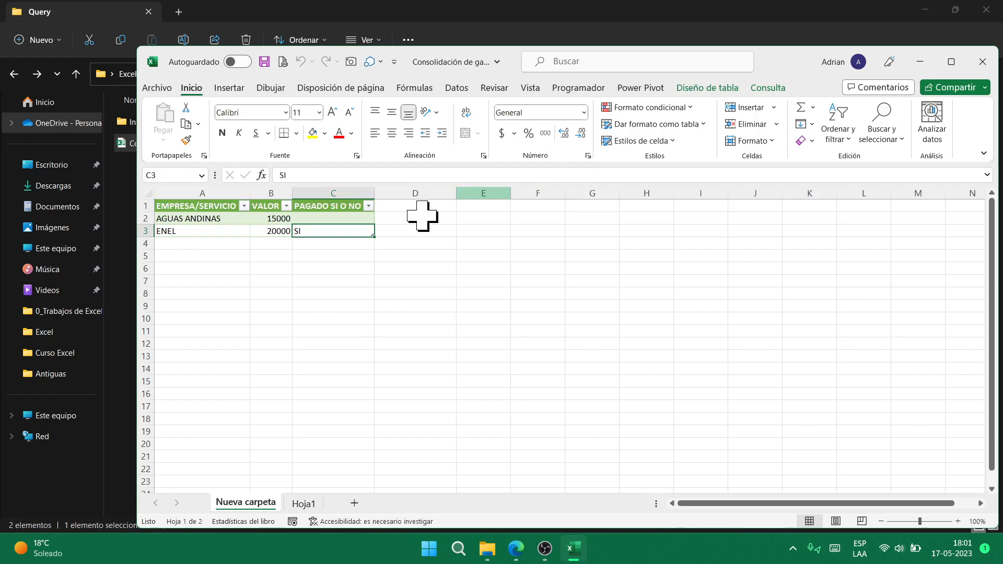
pyautogui.click(272, 231)
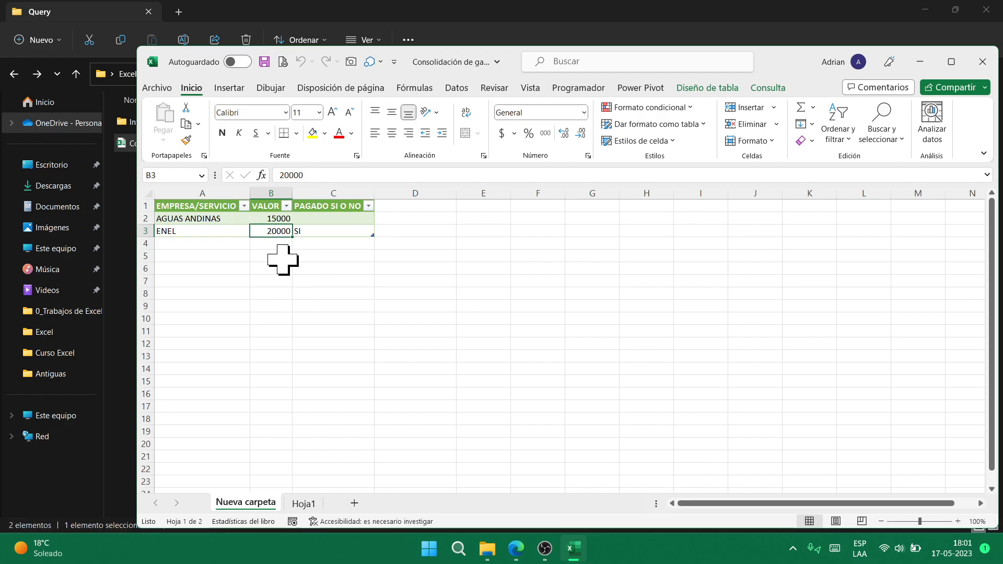
pyautogui.click(333, 220)
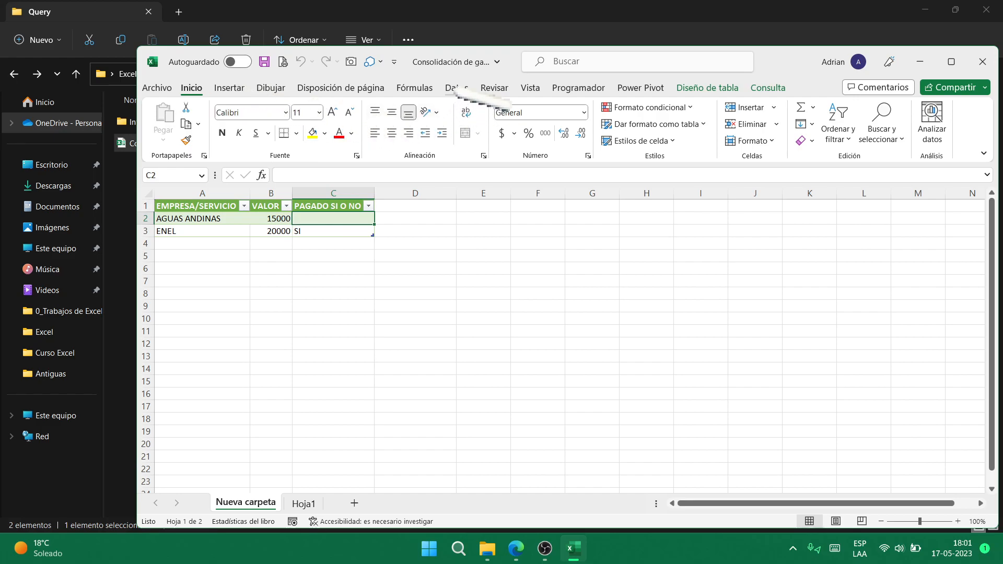
# - Close Consolidación de gastos and open the ENEL workbook from the Info folder
pyautogui.click(983, 61)
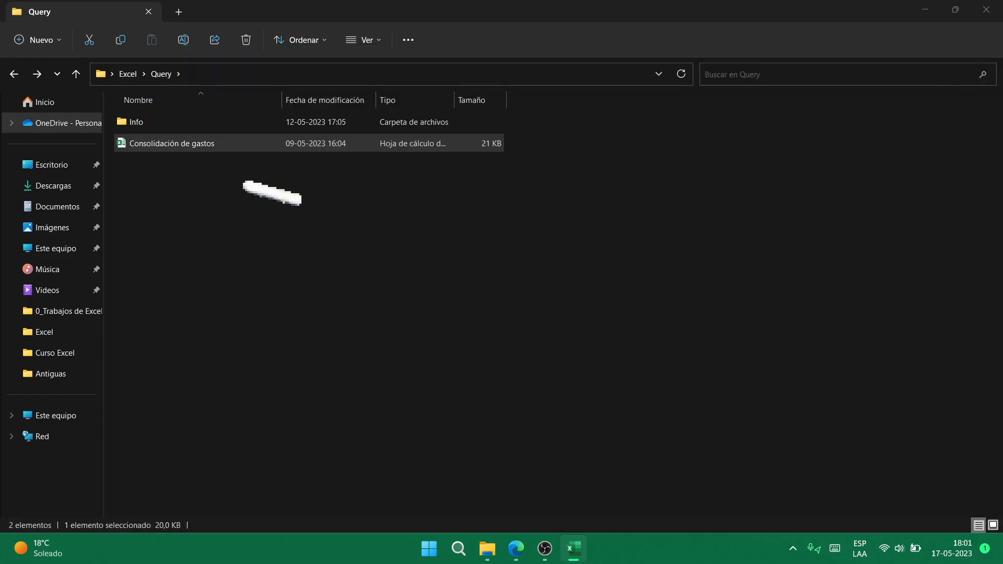
pyautogui.doubleClick(189, 124)
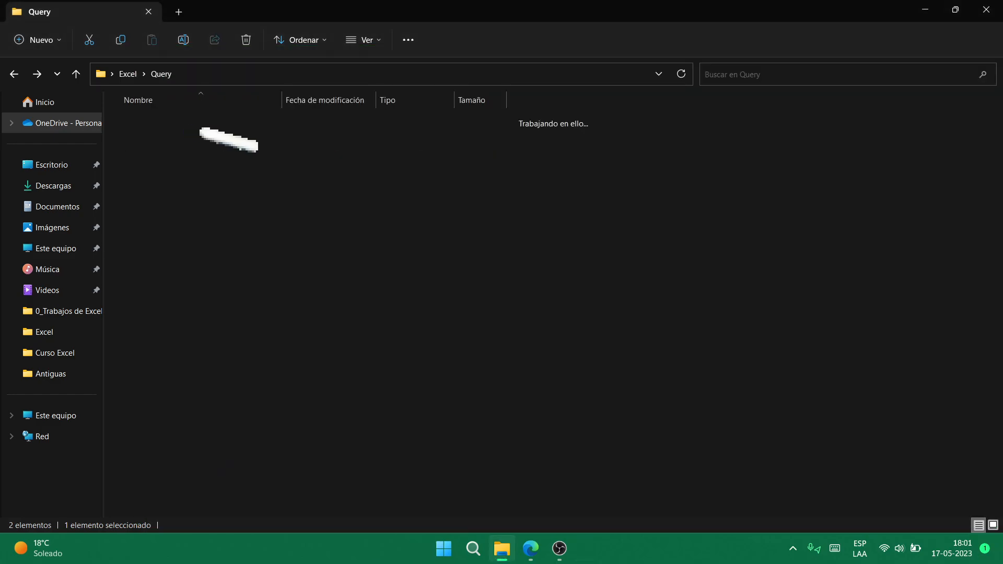
pyautogui.click(213, 143)
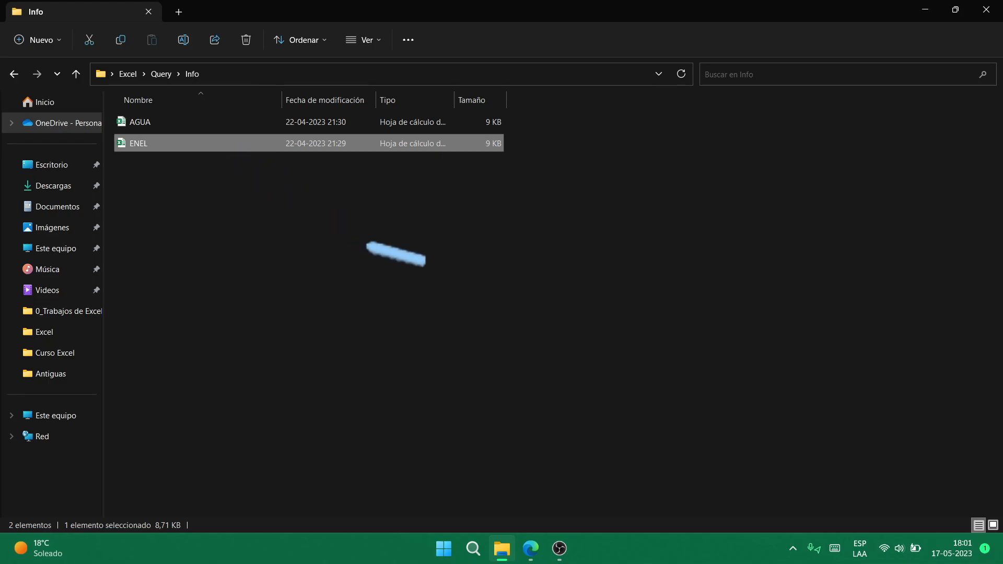
pyautogui.press('Return')
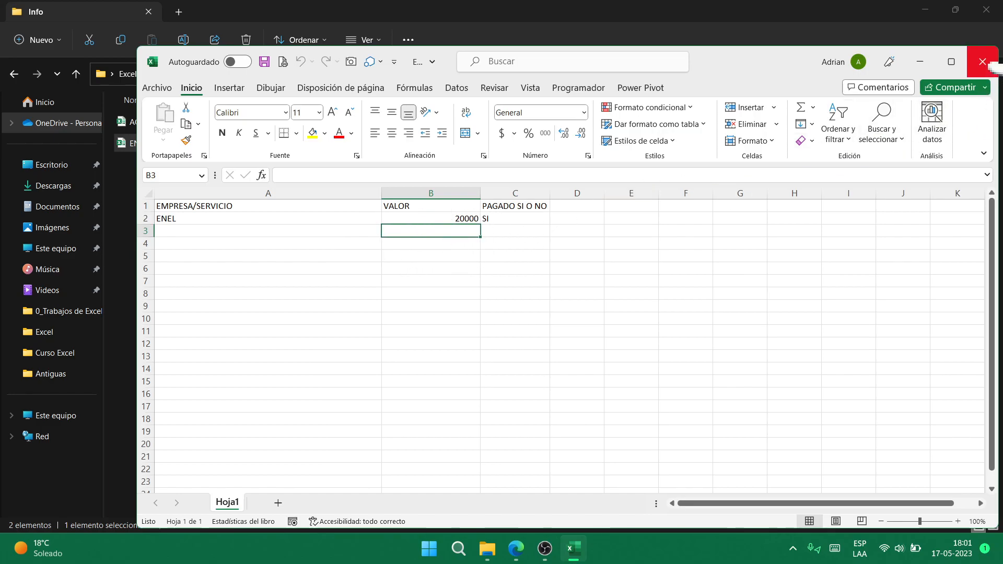
# - Change ENEL's paid status in C2 to NO, save it, and reopen Consolidación de gastos
pyautogui.click(525, 215)
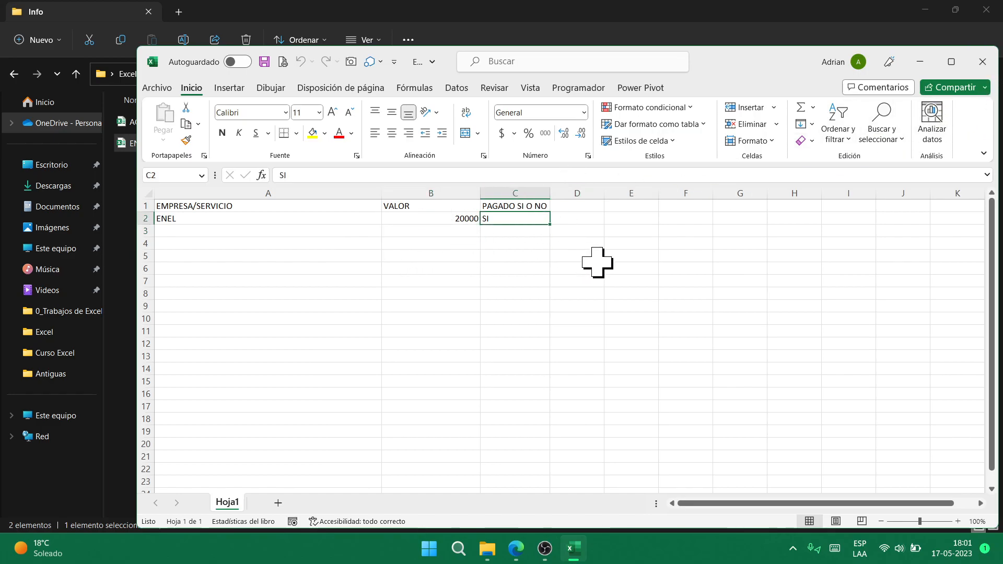
pyautogui.write('NO')
pyautogui.press('Return')
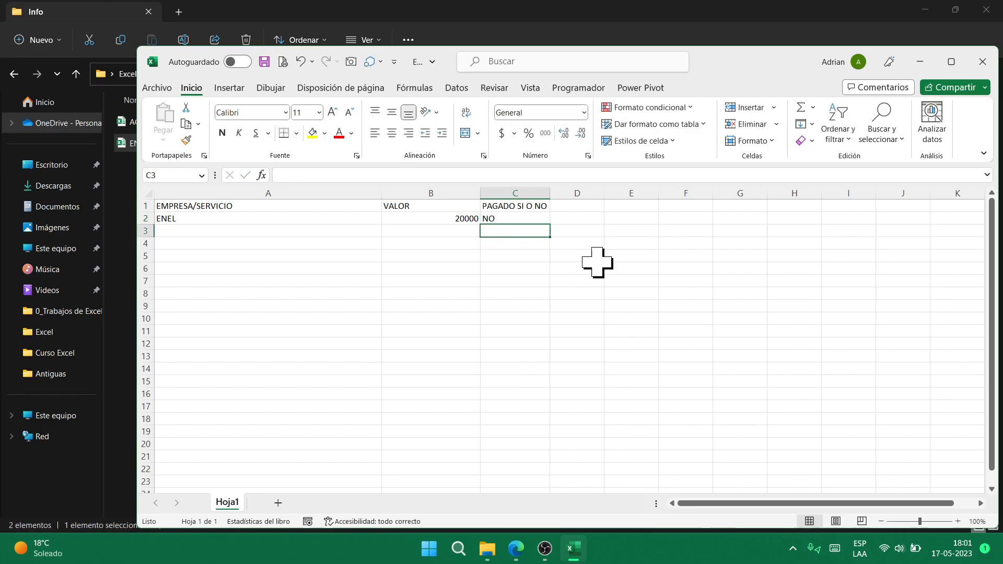
pyautogui.click(983, 62)
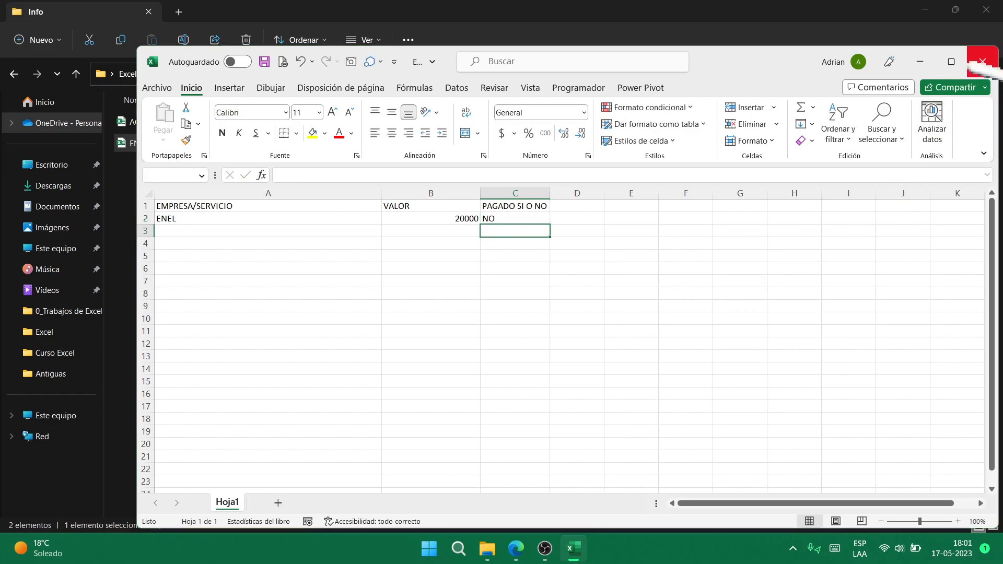
pyautogui.click(456, 290)
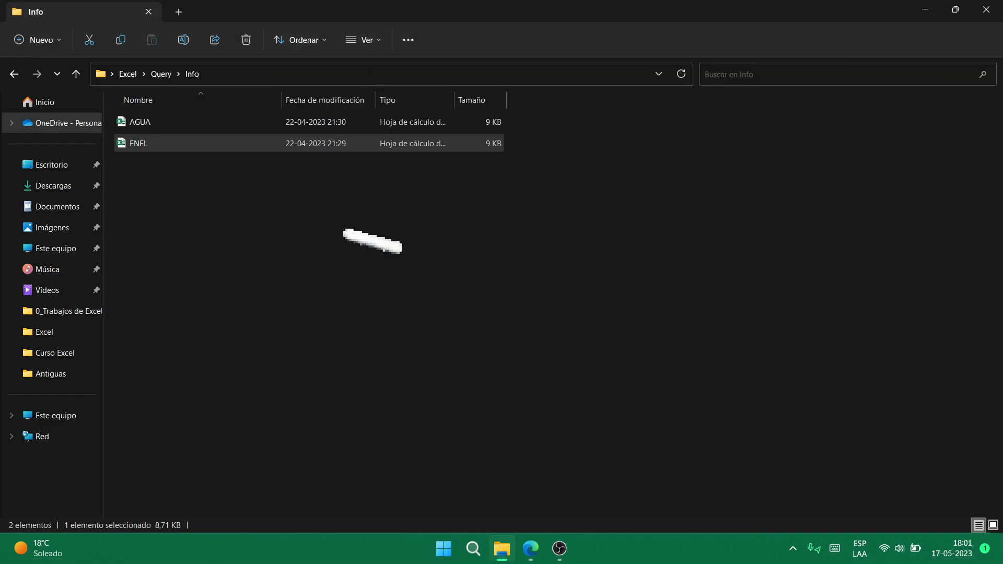
pyautogui.hotkey('alt', 'Left')
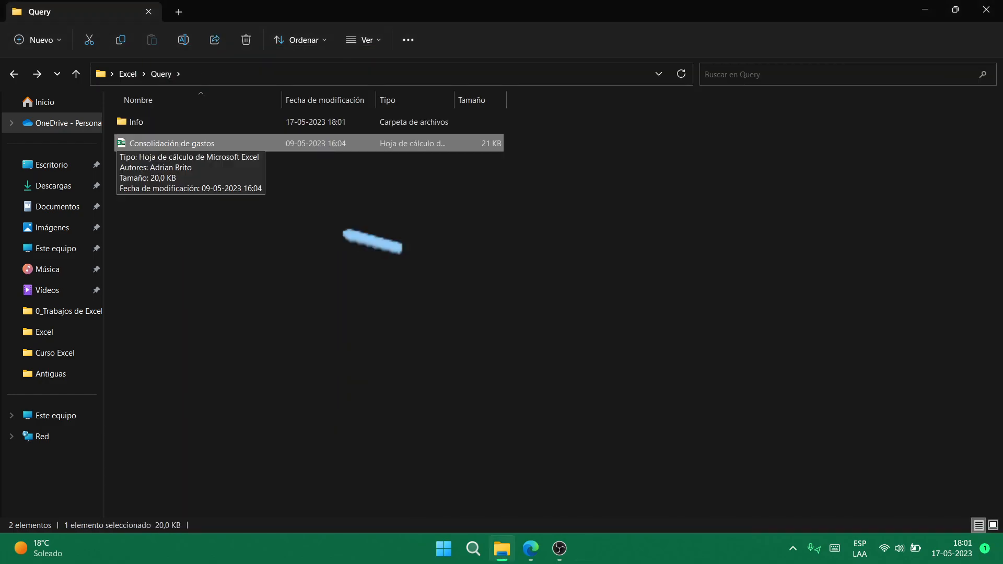
pyautogui.press('Return')
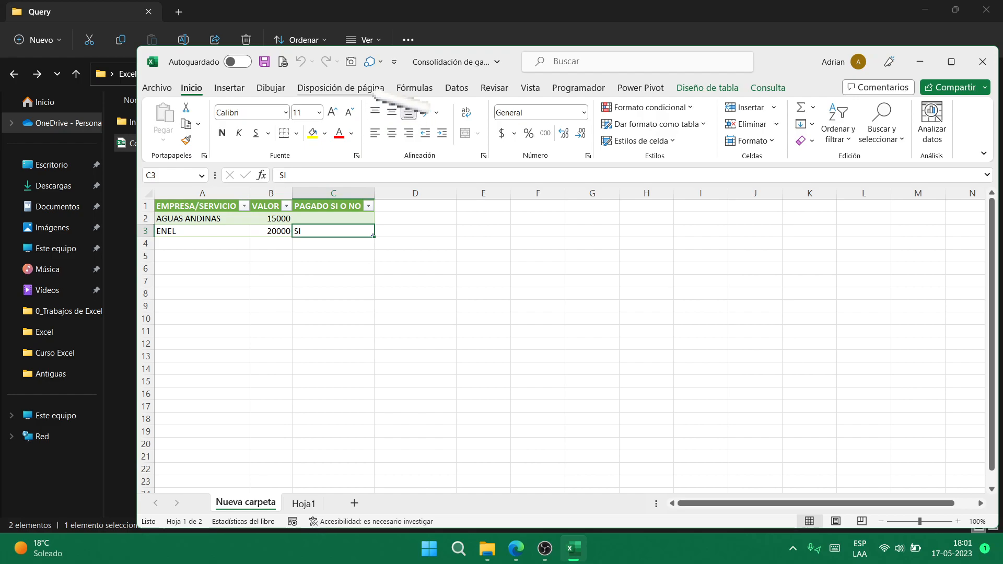
# - Run Datos > Actualizar todo and maximize the Excel window
pyautogui.click(457, 88)
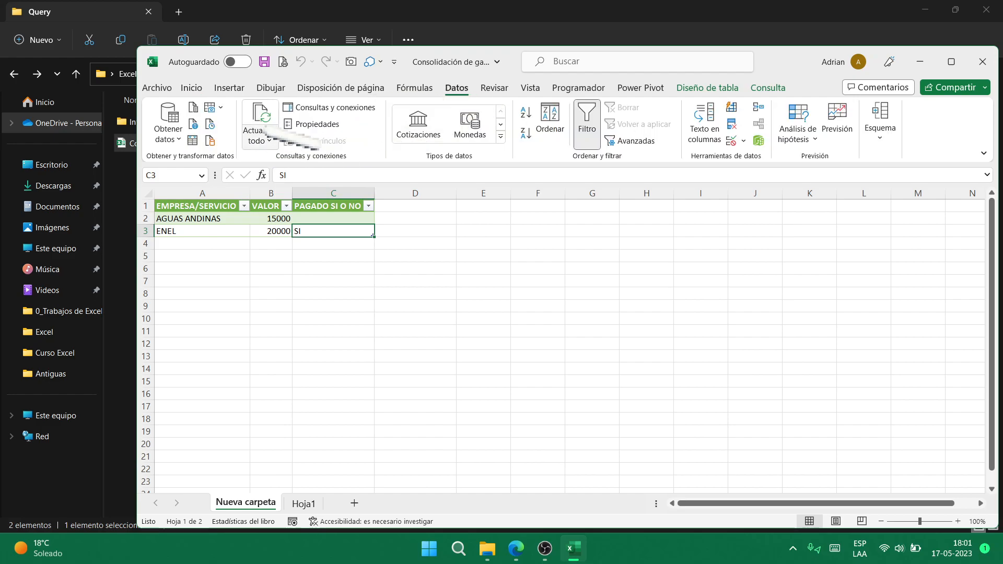
pyautogui.click(260, 140)
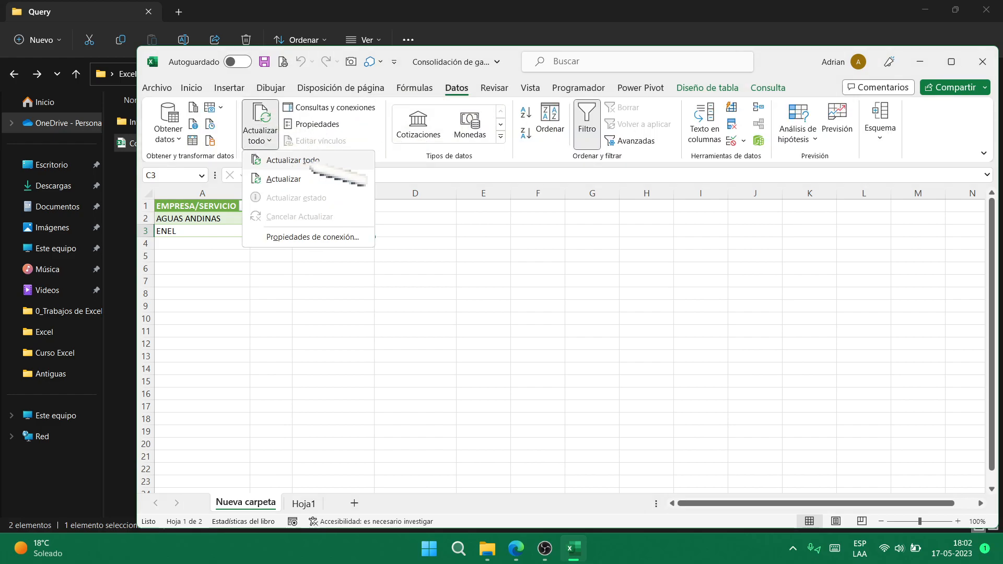
pyautogui.click(314, 161)
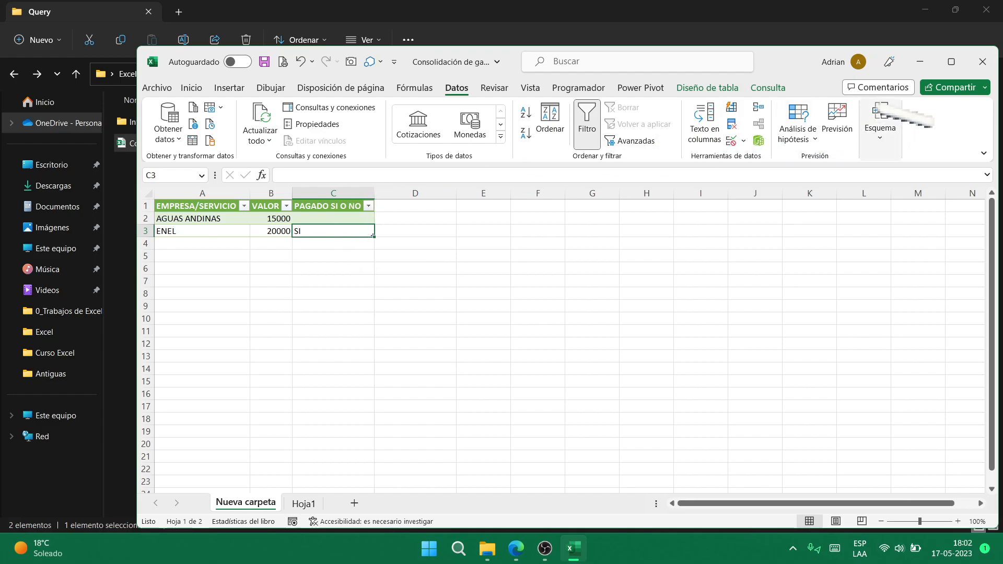
pyautogui.click(951, 62)
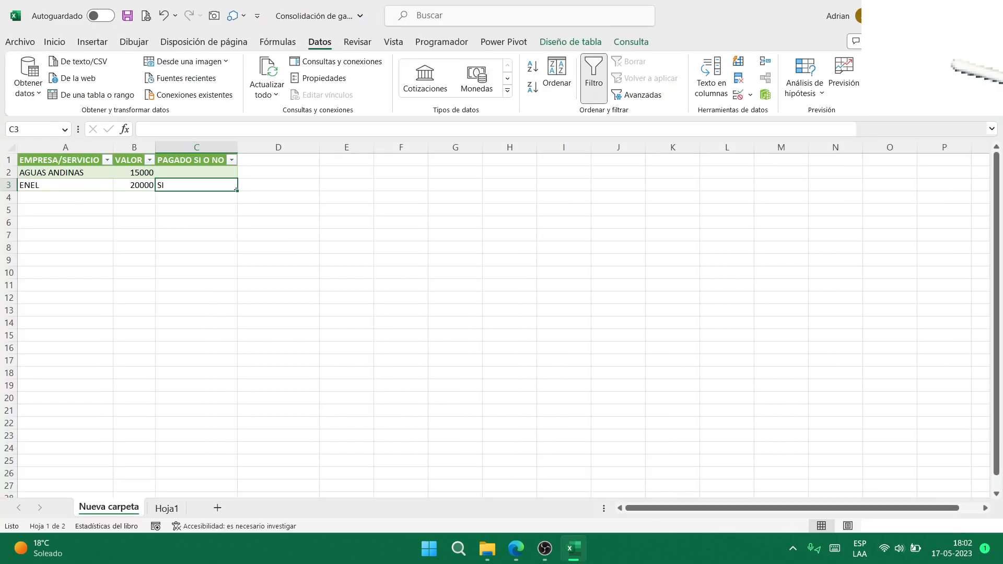
pyautogui.click(200, 197)
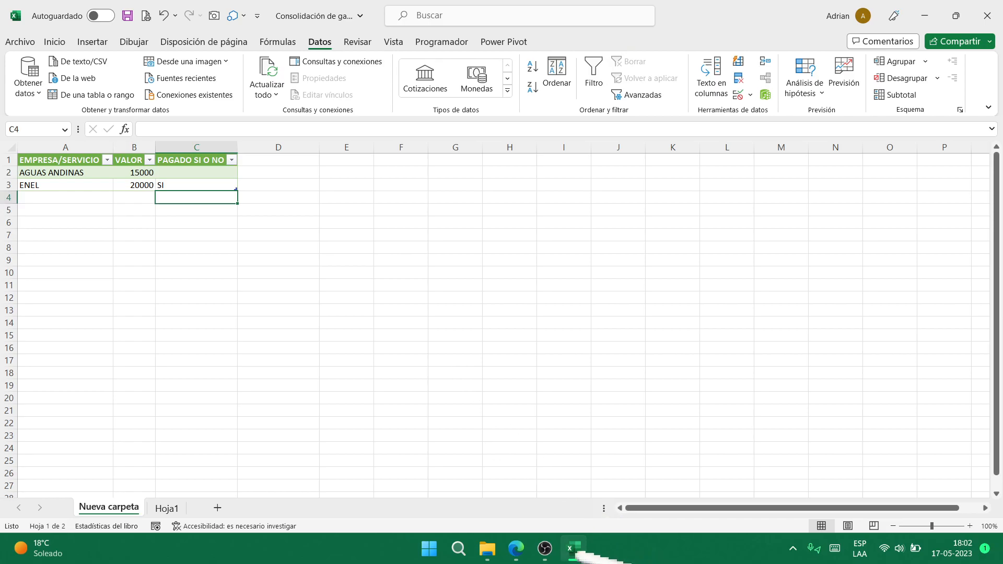
pyautogui.click(545, 548)
pyautogui.click(660, 412)
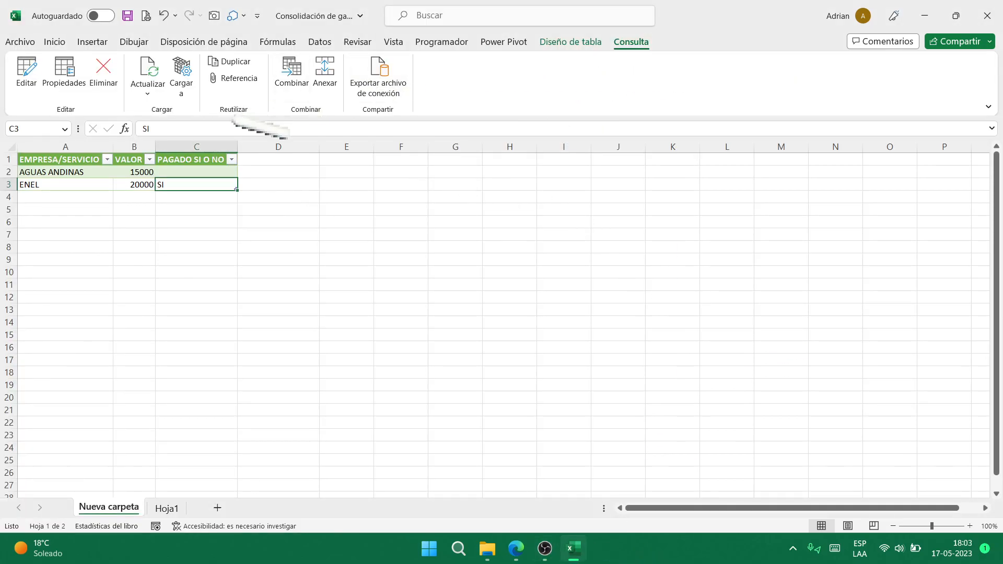
# - Open the query in Power Query Editor, refresh its preview, and close the editor
pyautogui.click(26, 70)
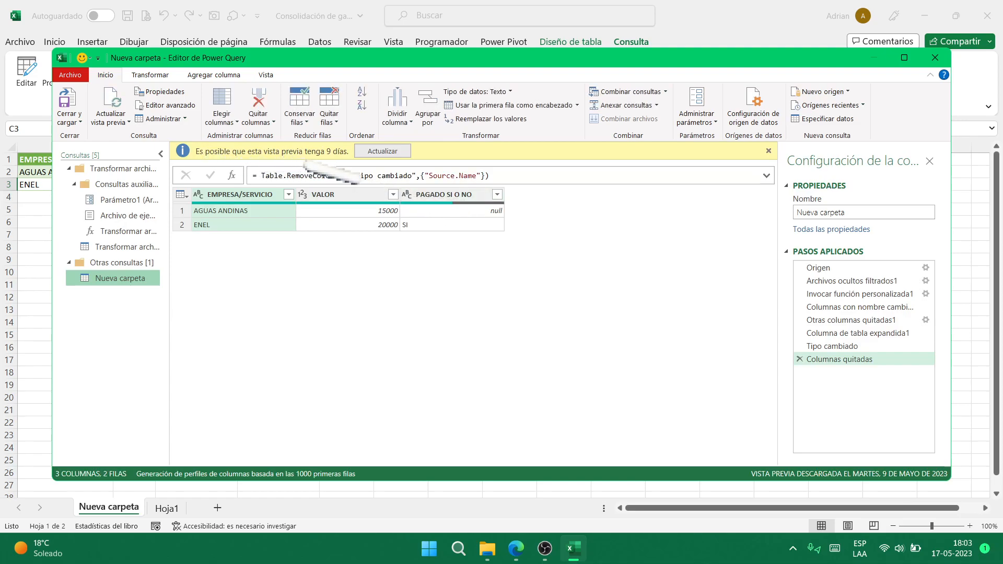
pyautogui.click(392, 152)
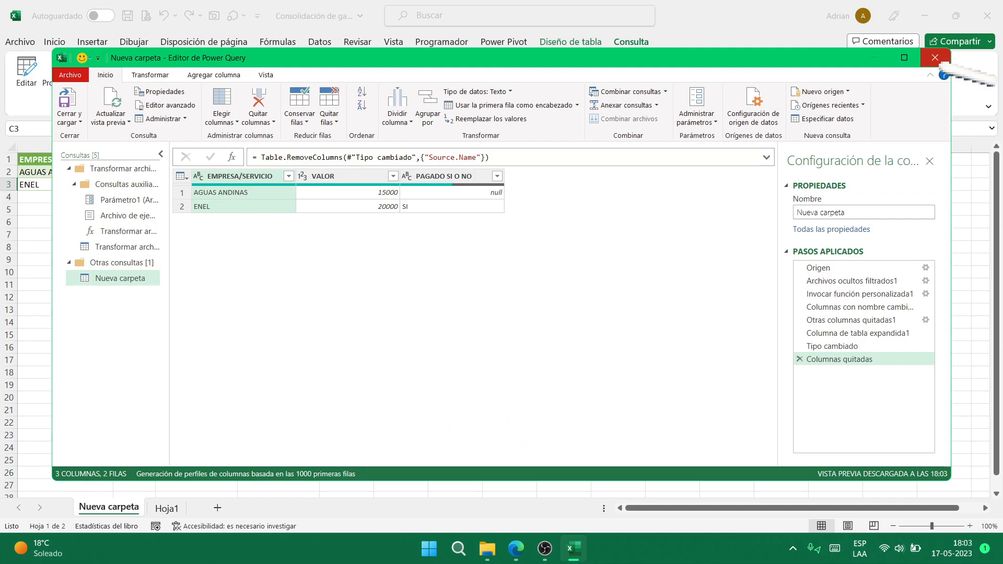
pyautogui.click(936, 58)
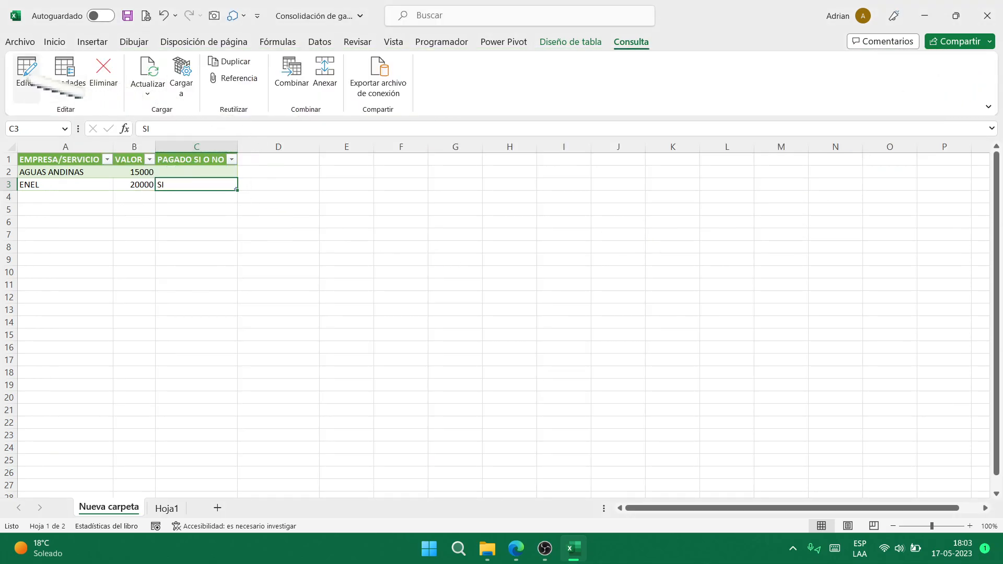
# - Refresh all queries again from the Datos tab
pyautogui.click(320, 42)
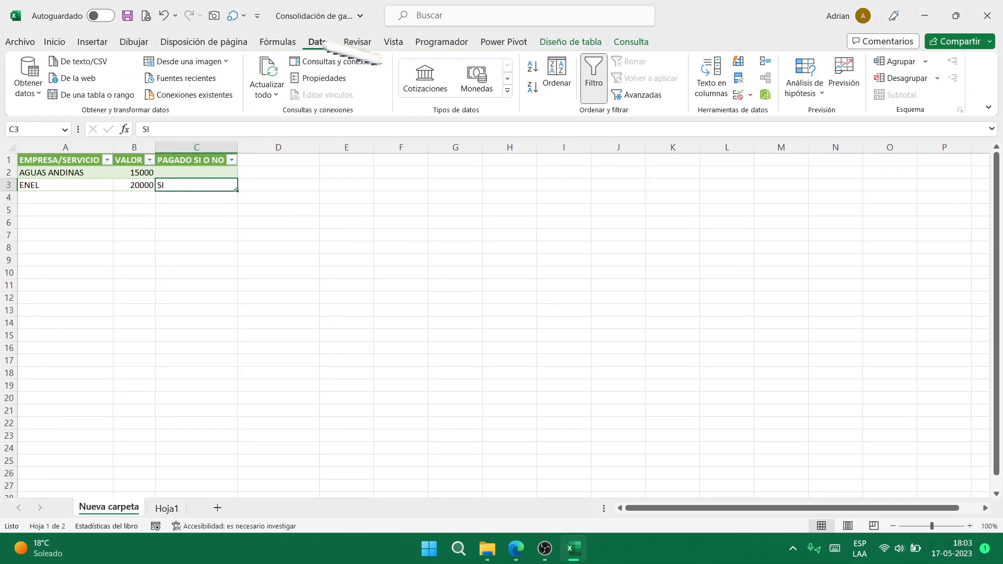
pyautogui.click(269, 93)
pyautogui.click(300, 111)
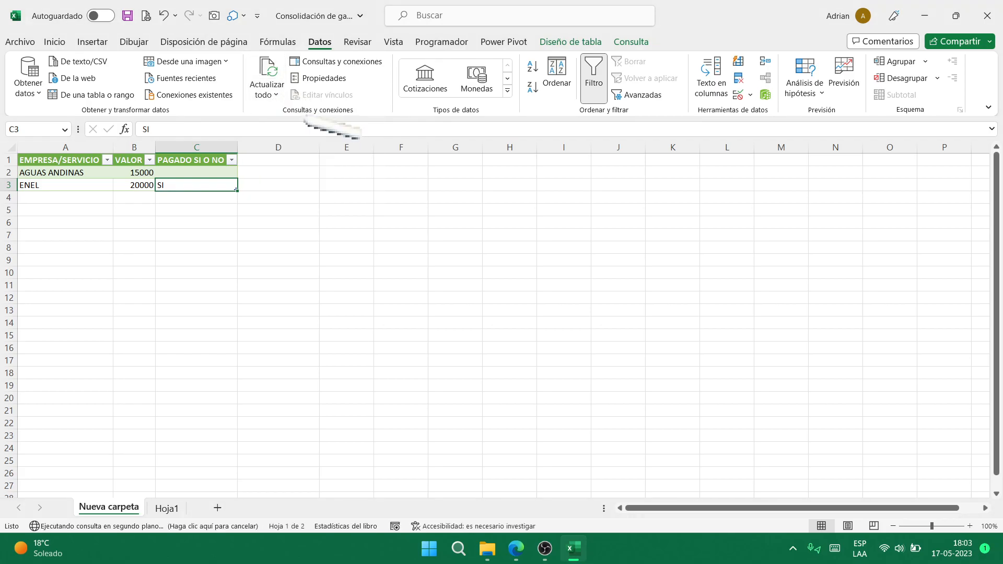
pyautogui.click(279, 99)
pyautogui.click(293, 129)
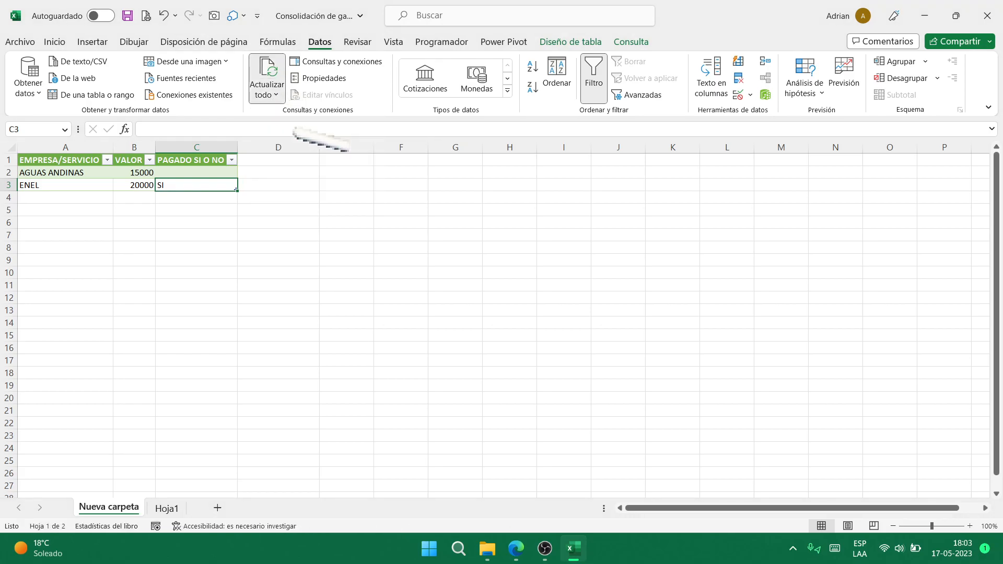
pyautogui.click(545, 549)
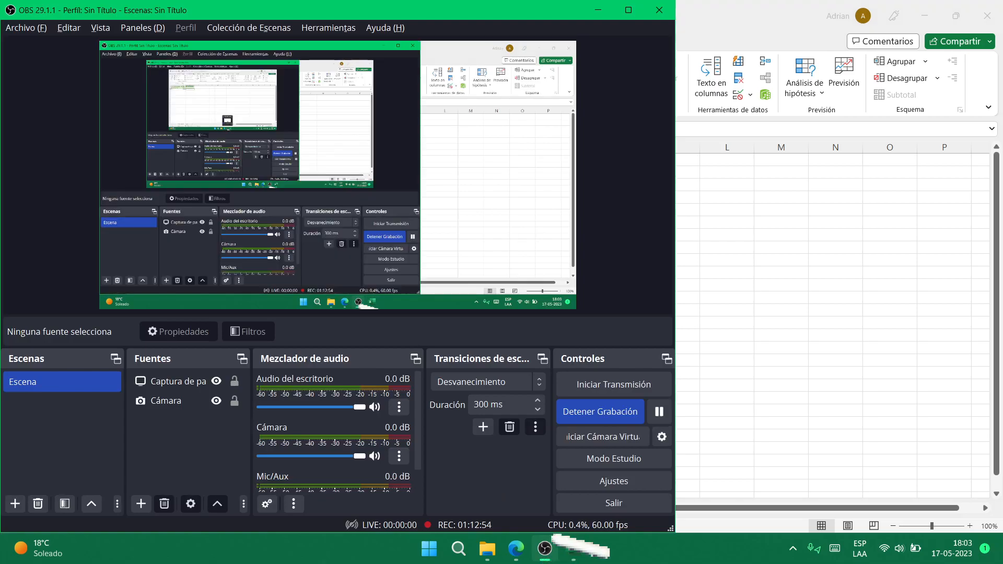
pyautogui.click(659, 412)
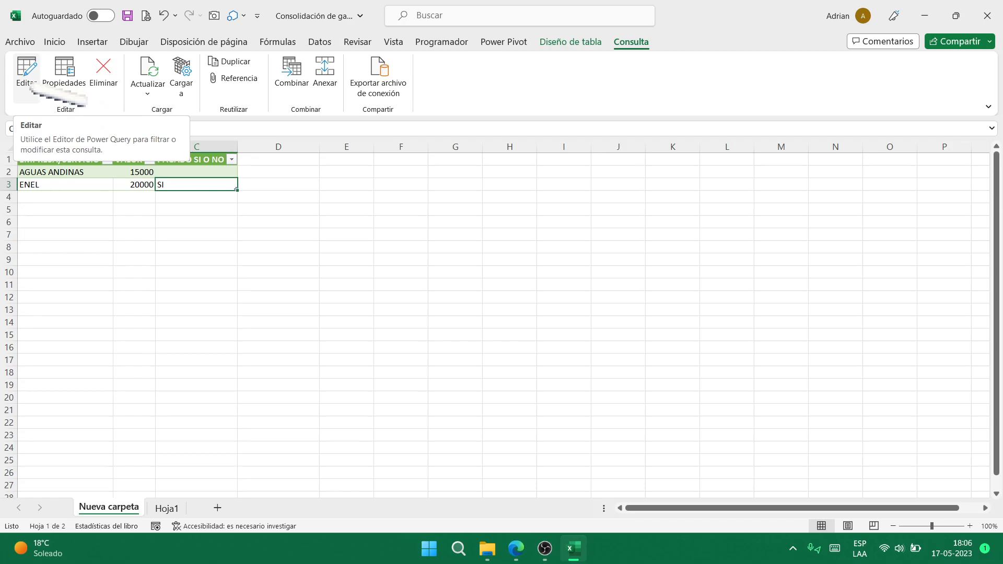
# - Show the Nueva carpeta query's Origen step and copy the Info folder path from Explorer
pyautogui.click(27, 78)
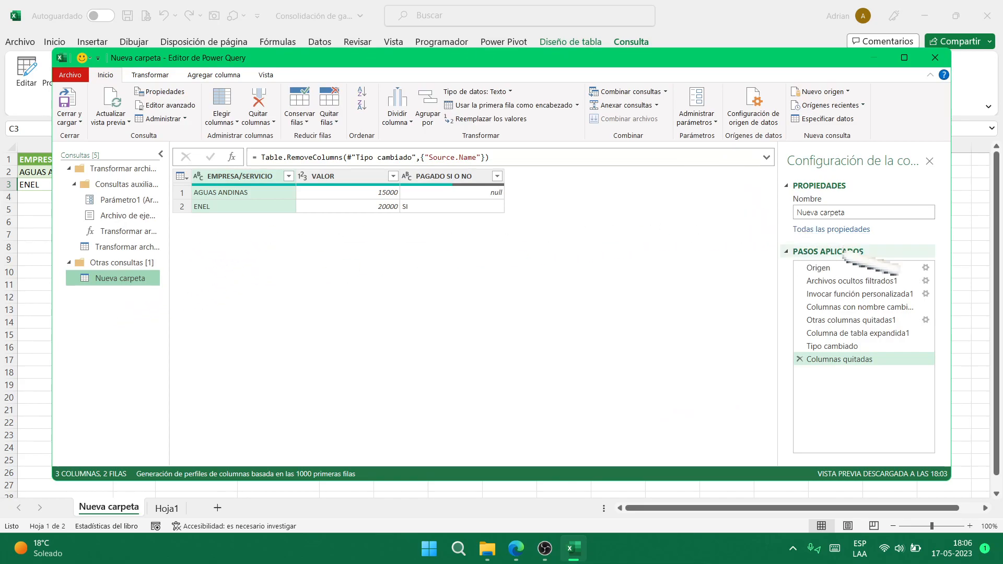
pyautogui.click(820, 268)
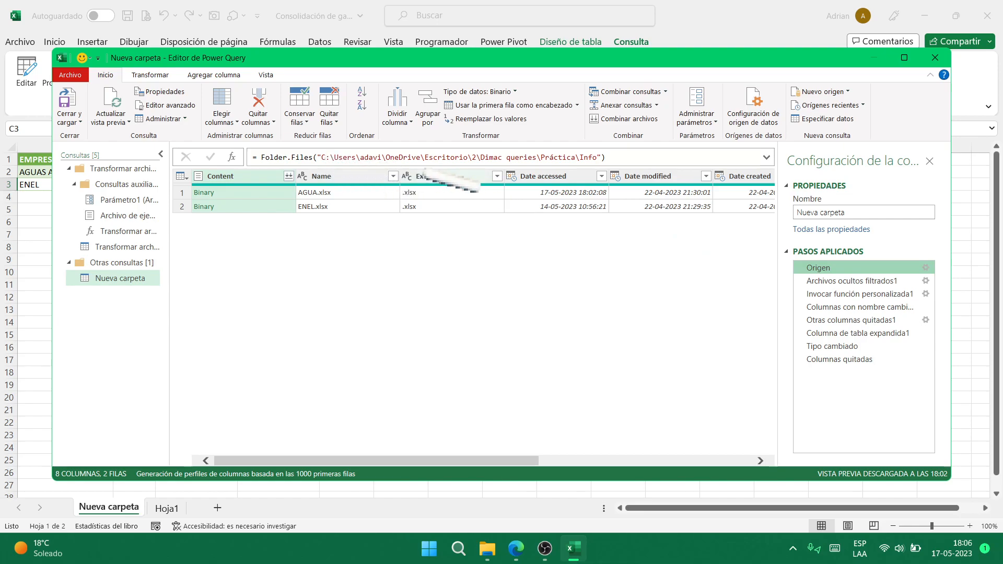
pyautogui.click(487, 549)
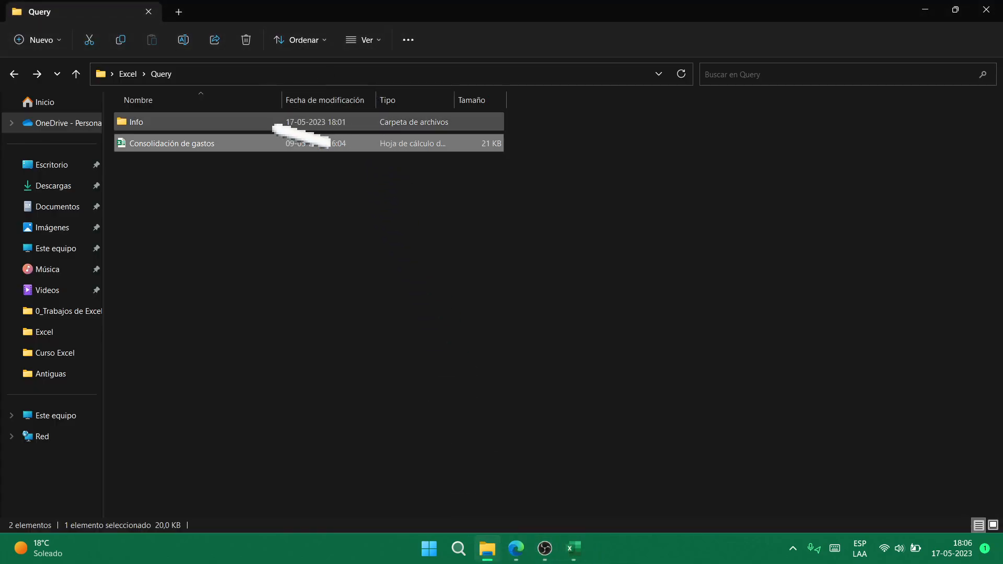
pyautogui.doubleClick(301, 124)
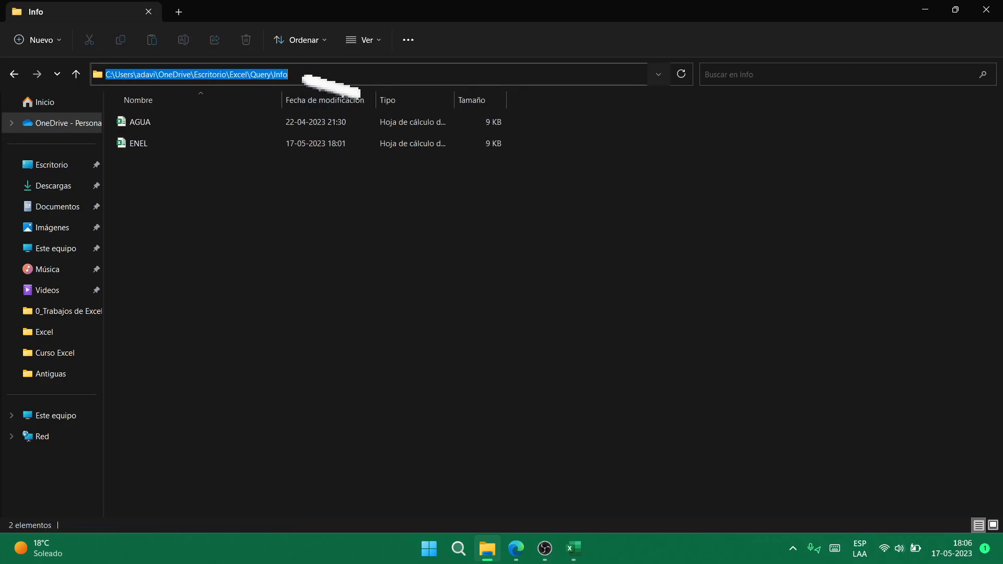
pyautogui.click(516, 283)
pyautogui.hotkey('alt', 'Tab')
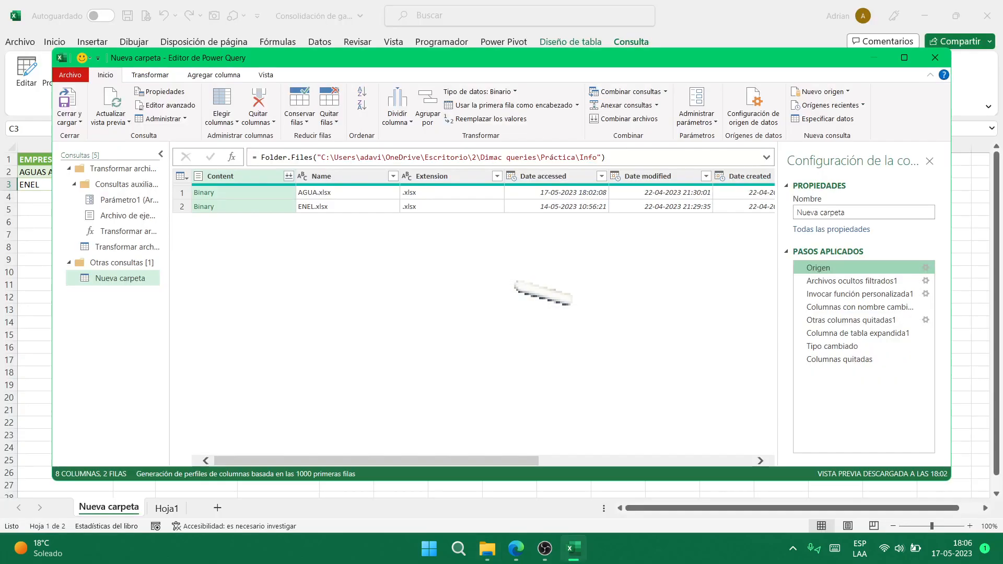
# - Replace the Folder.Files path with the Info folder path, then close the editor keeping the changes
pyautogui.press('Left')
pyautogui.press('Left')
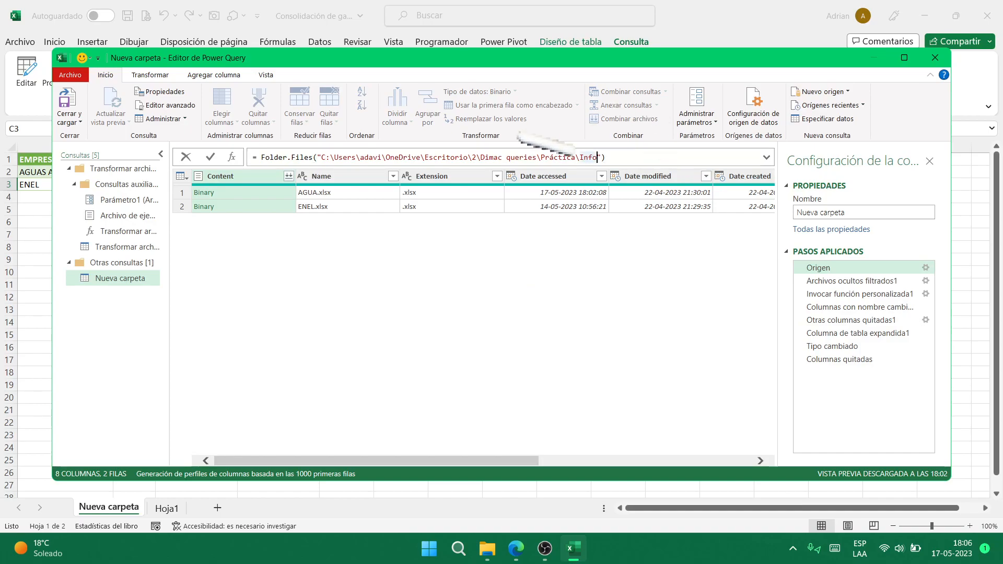
pyautogui.keyDown('shift'); pyautogui.click(330, 157); pyautogui.keyUp('shift')
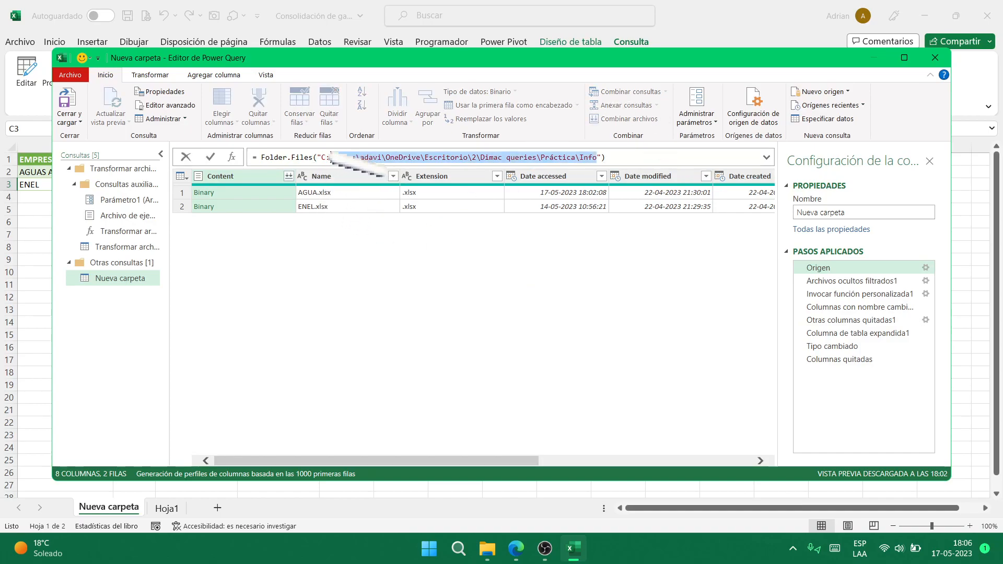
pyautogui.hotkey('shift', 'Left')
pyautogui.hotkey('shift', 'Left')
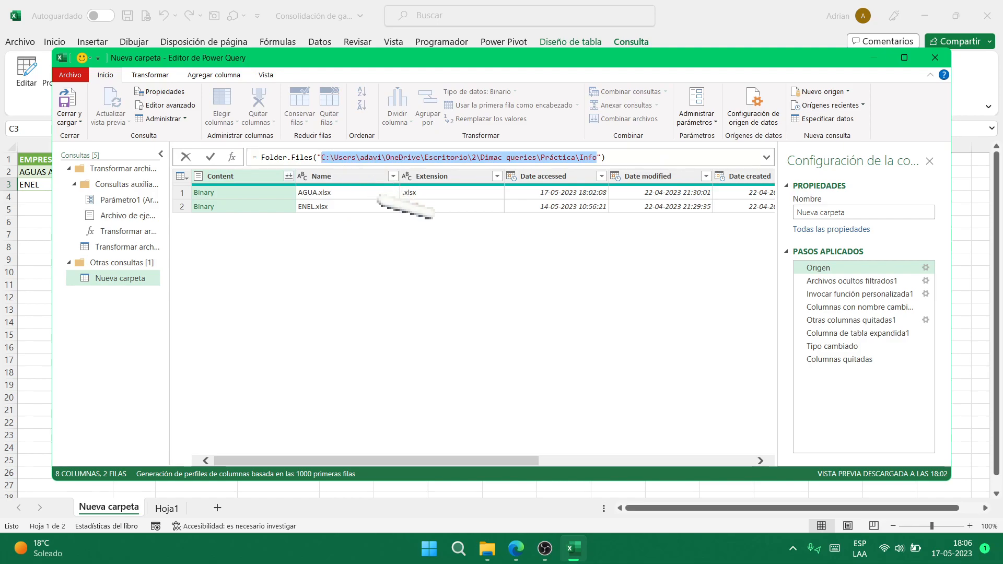
pyautogui.hotkey('ctrl', 'v')
pyautogui.press('Return')
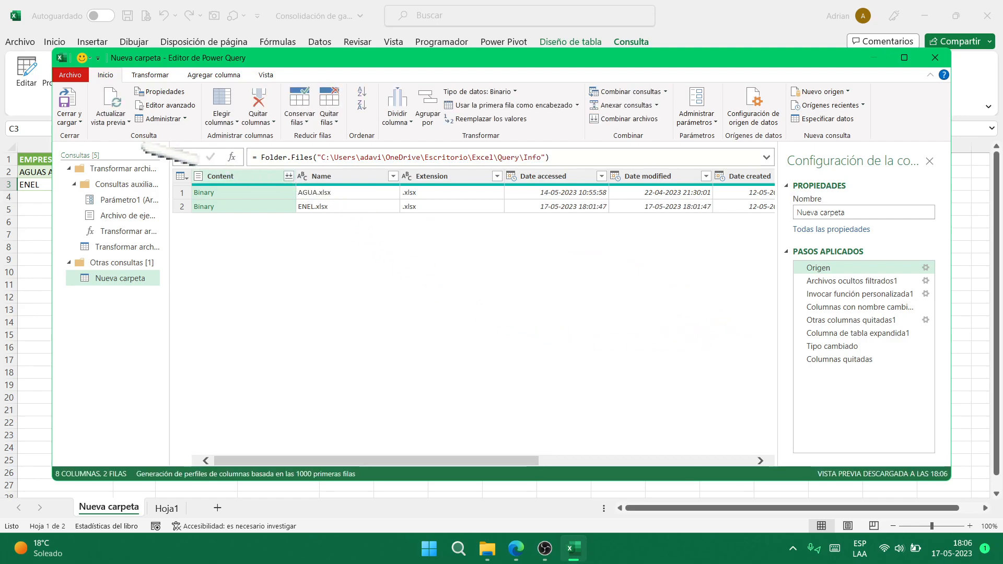
pyautogui.click(935, 58)
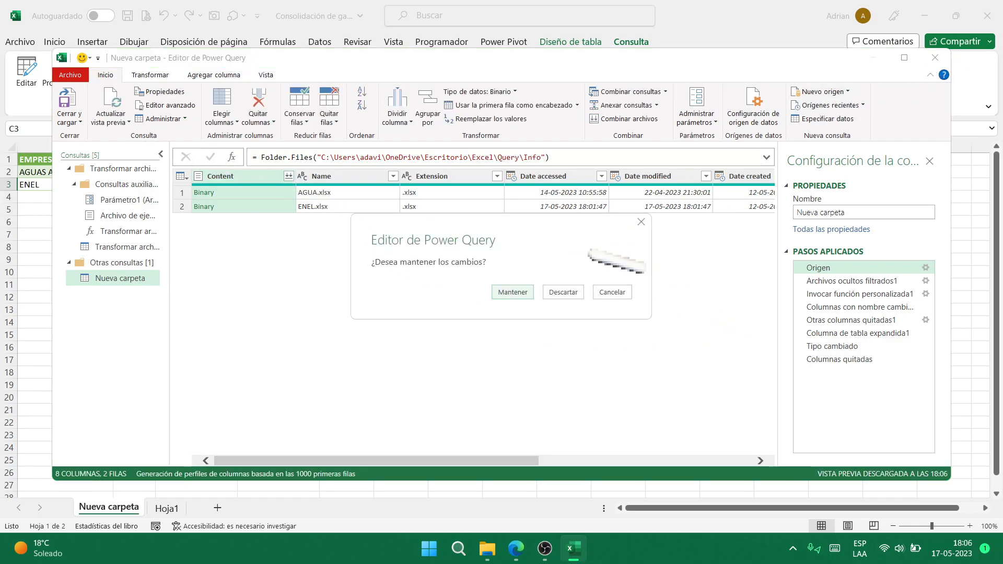
pyautogui.click(513, 292)
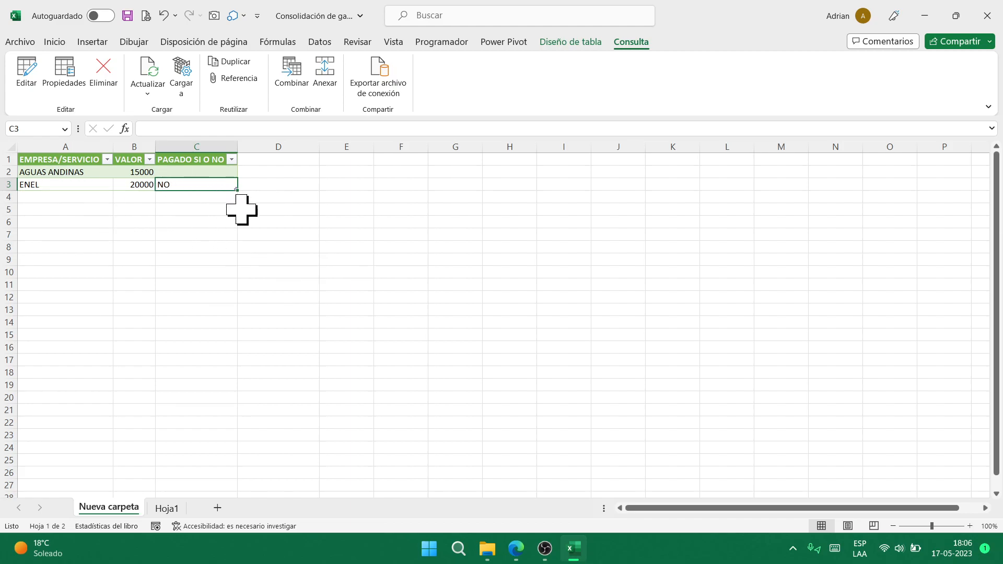
# - Open the AGUA workbook from the Info folder and close Consolidación de gastos
pyautogui.click(487, 549)
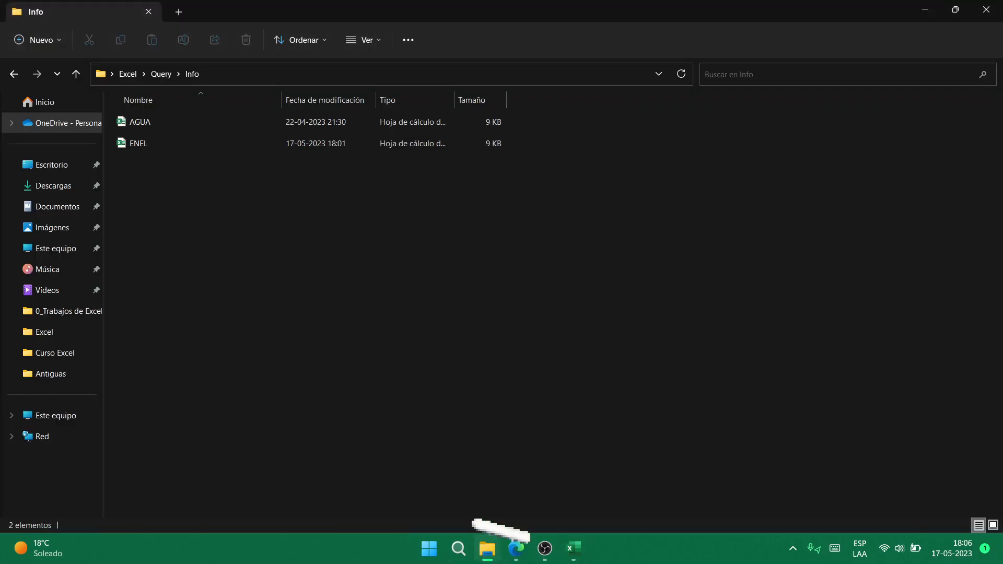
pyautogui.press('Down')
pyautogui.press('Up')
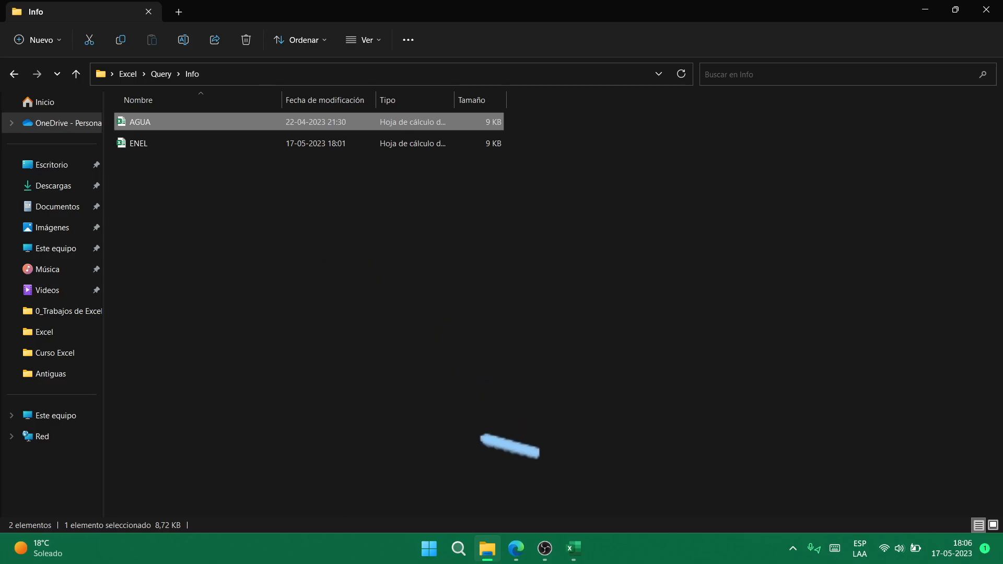
pyautogui.click(574, 548)
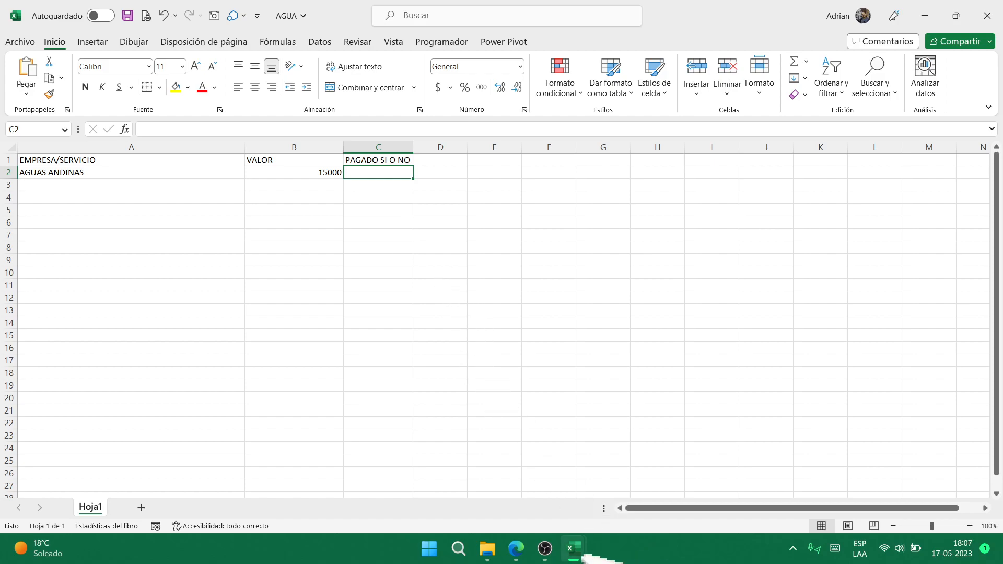
pyautogui.moveTo(574, 549)
pyautogui.click(523, 496)
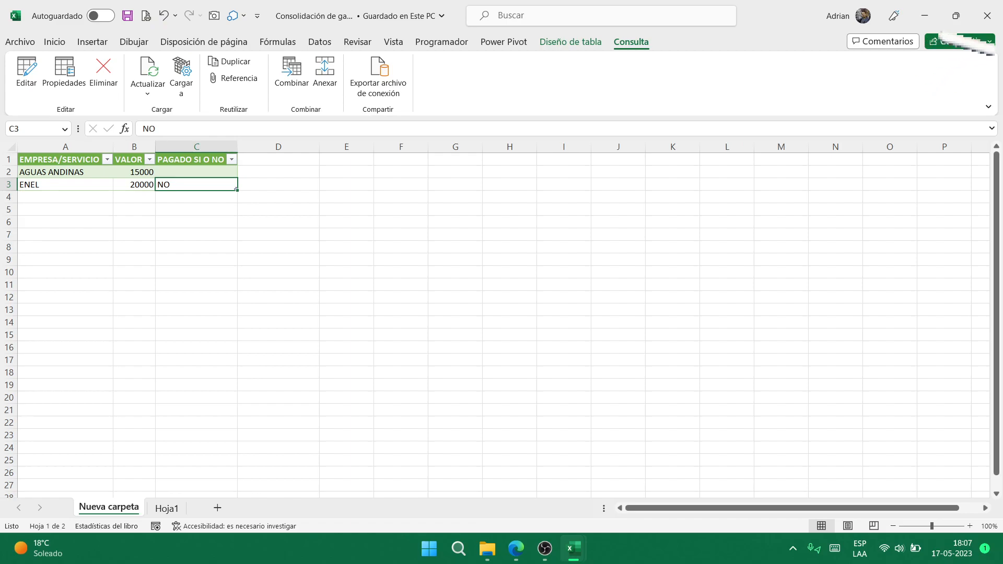
pyautogui.click(988, 16)
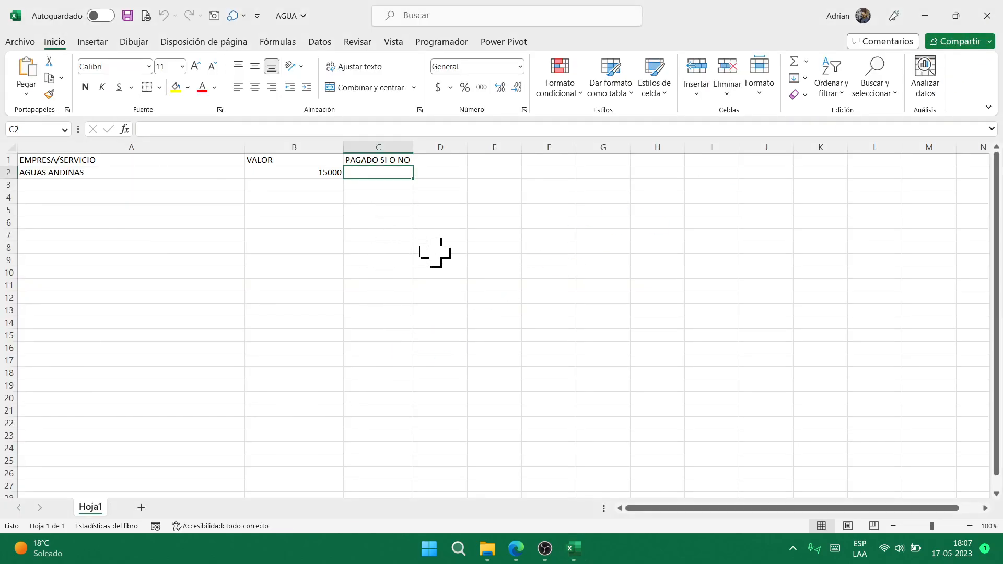
# - Enter SI in C2 of AGUA, save, and close it
pyautogui.write('si')
pyautogui.press('BackSpace')
pyautogui.press('BackSpace')
pyautogui.write('SI')
pyautogui.press('Return')
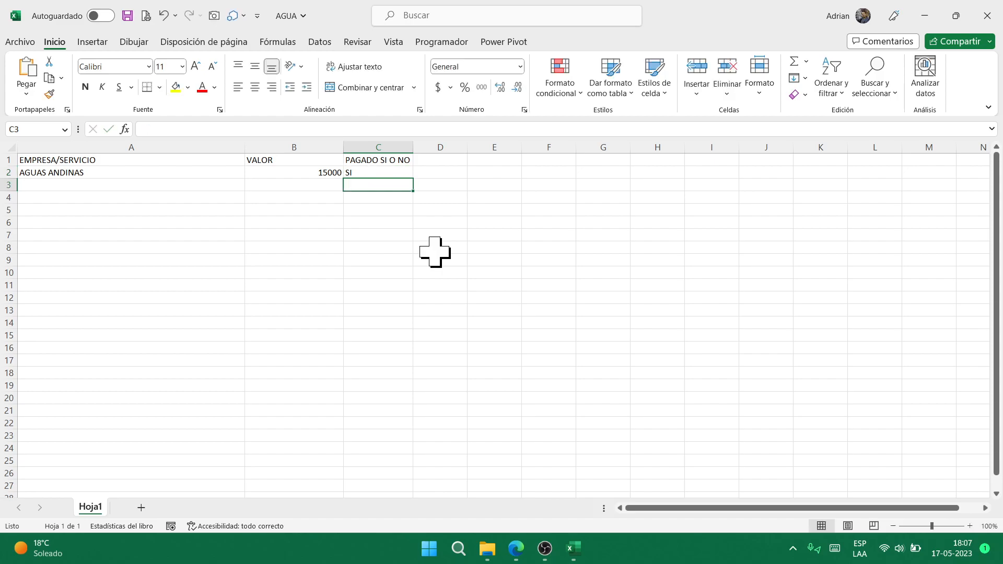
pyautogui.click(128, 15)
pyautogui.click(987, 16)
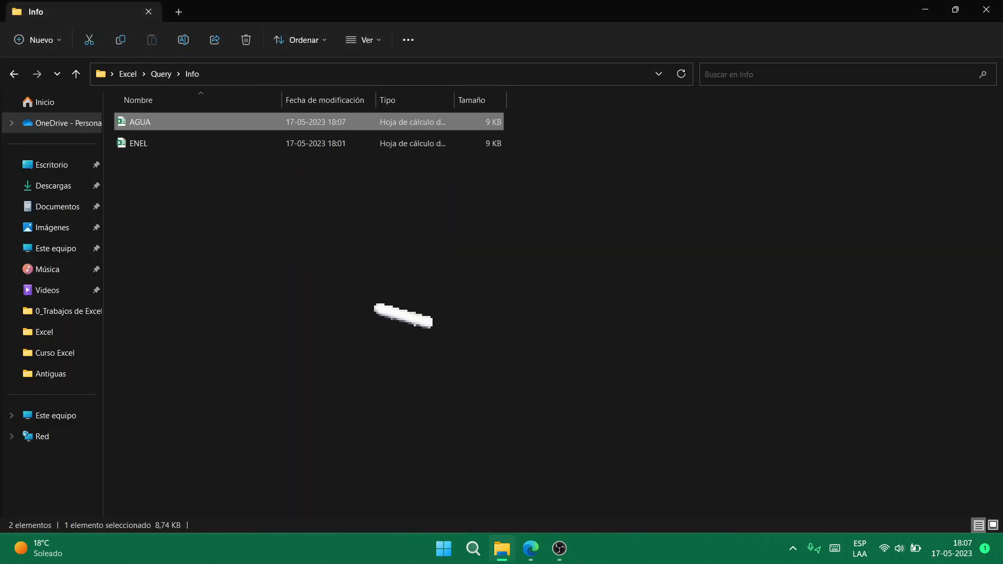
# - Go up to the Query folder and open Consolidación de gastos
pyautogui.hotkey('alt', 'Up')
pyautogui.press('Down')
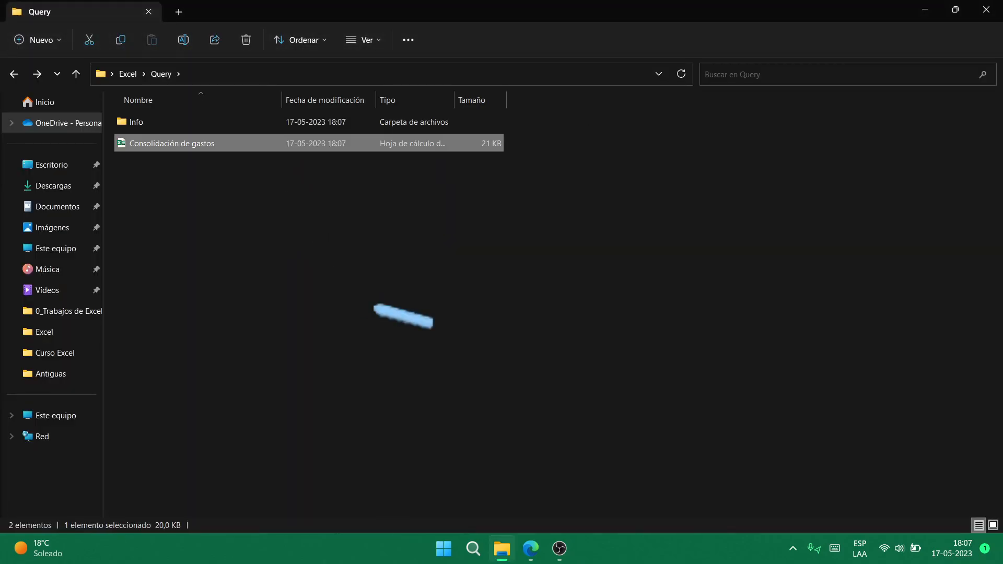
pyautogui.press('Return')
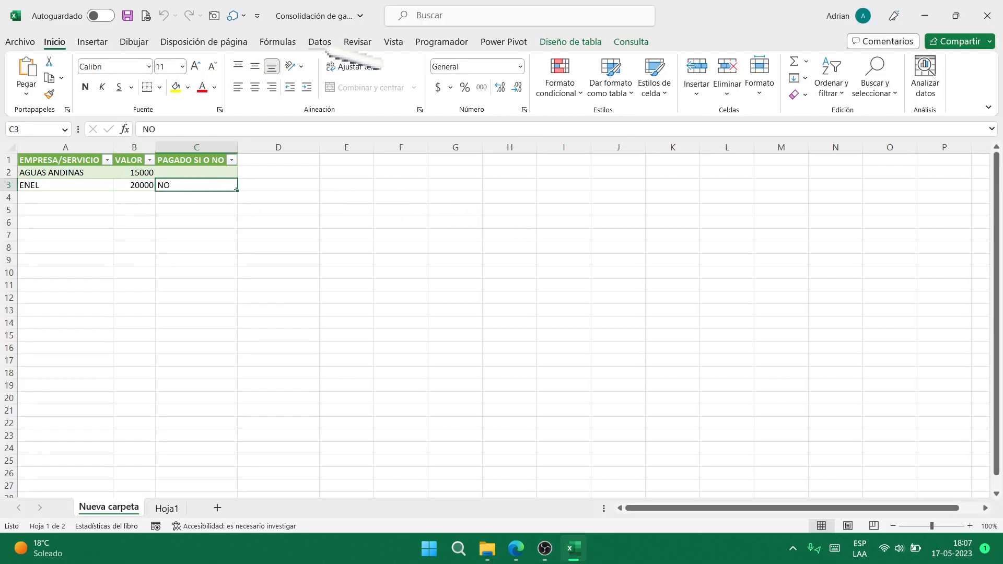
# - Refresh all queries with Datos > Actualizar todo
pyautogui.click(323, 46)
pyautogui.click(267, 94)
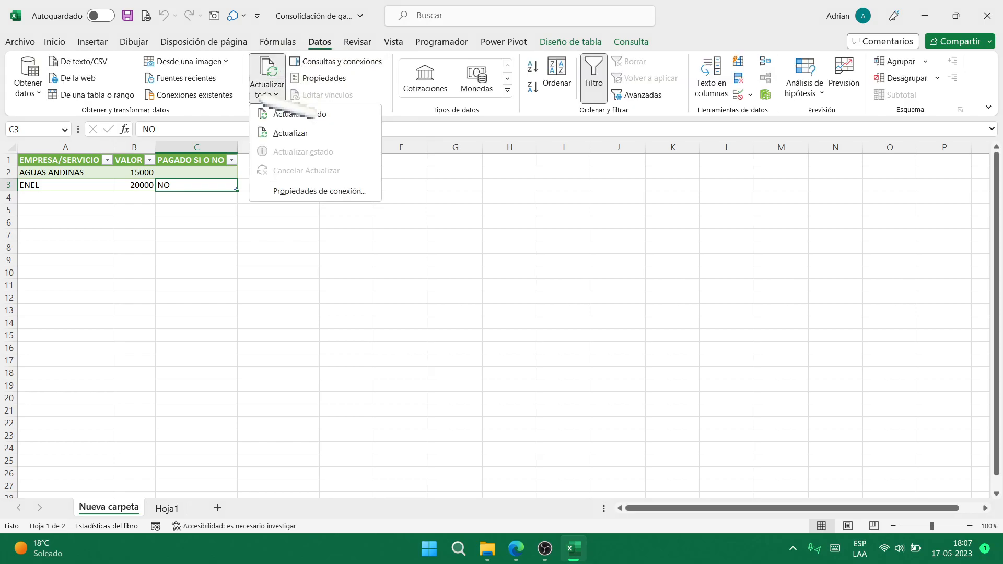
pyautogui.click(313, 133)
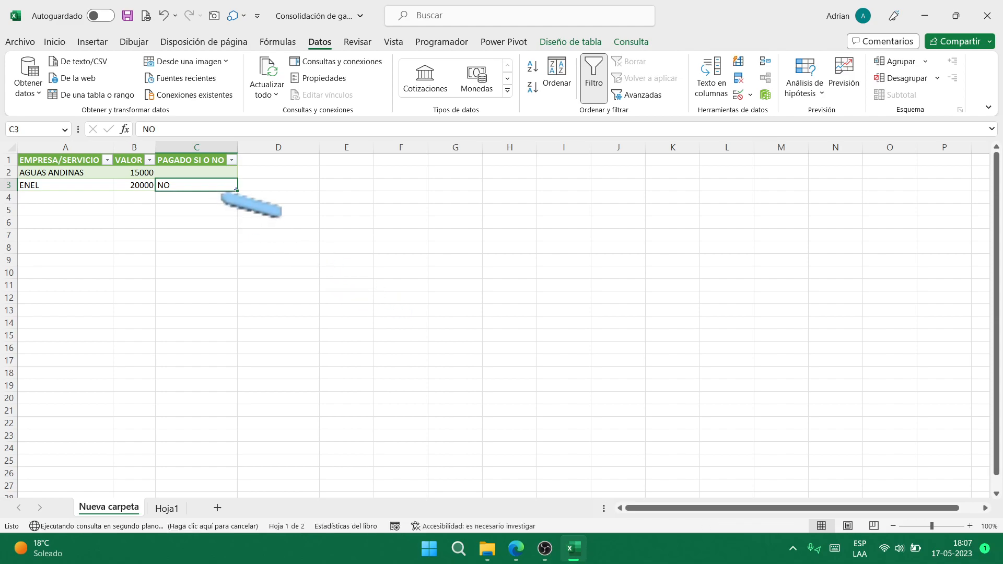
# - Check the refreshed SI for AGUAS ANDINAS, then close and save the workbook
pyautogui.click(124, 176)
pyautogui.click(208, 165)
pyautogui.click(208, 183)
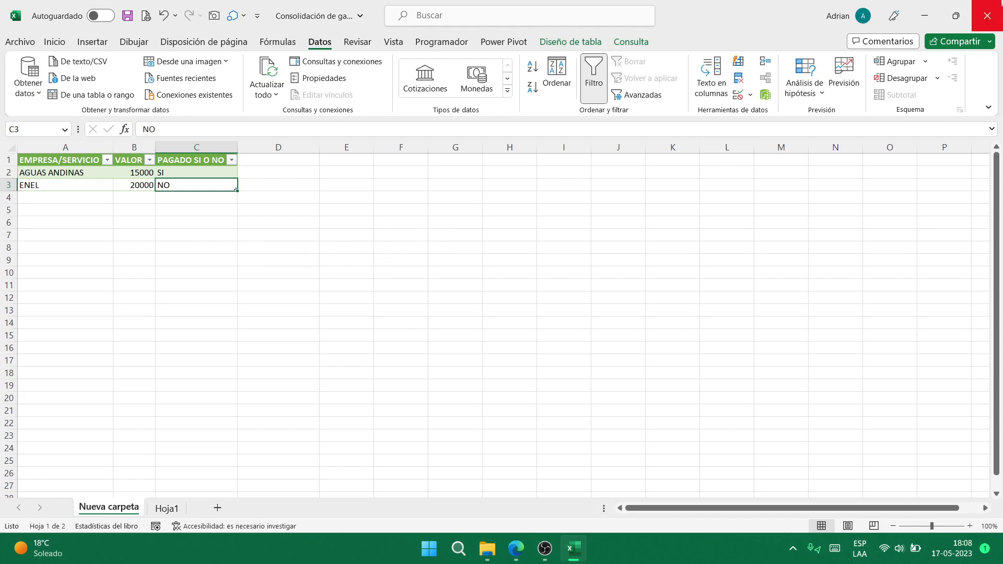
pyautogui.click(987, 15)
pyautogui.click(458, 290)
# - Select the WHATSAPPS workbook in the Excel folder and open it in Excel
pyautogui.hotkey('alt', 'Left')
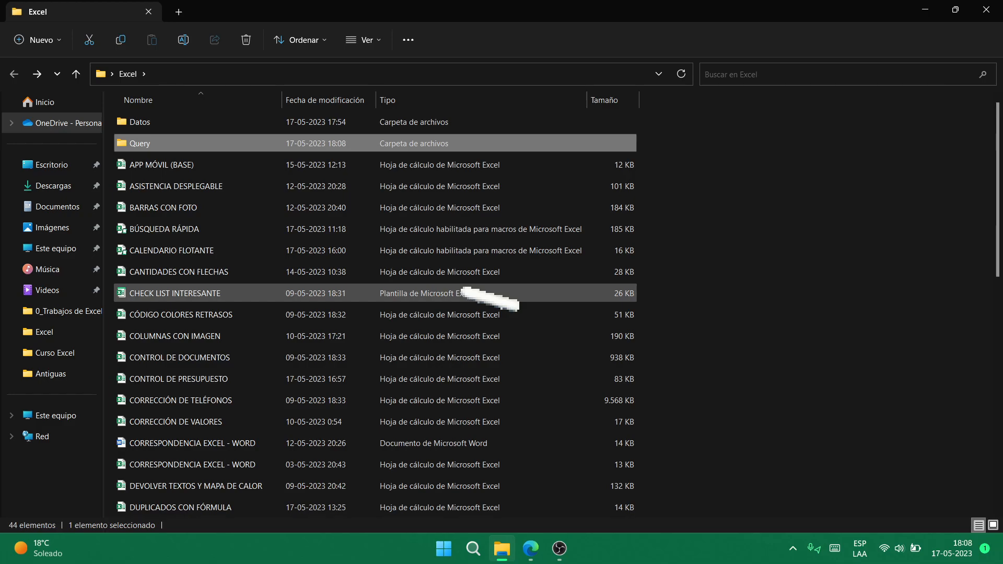
pyautogui.press('End')
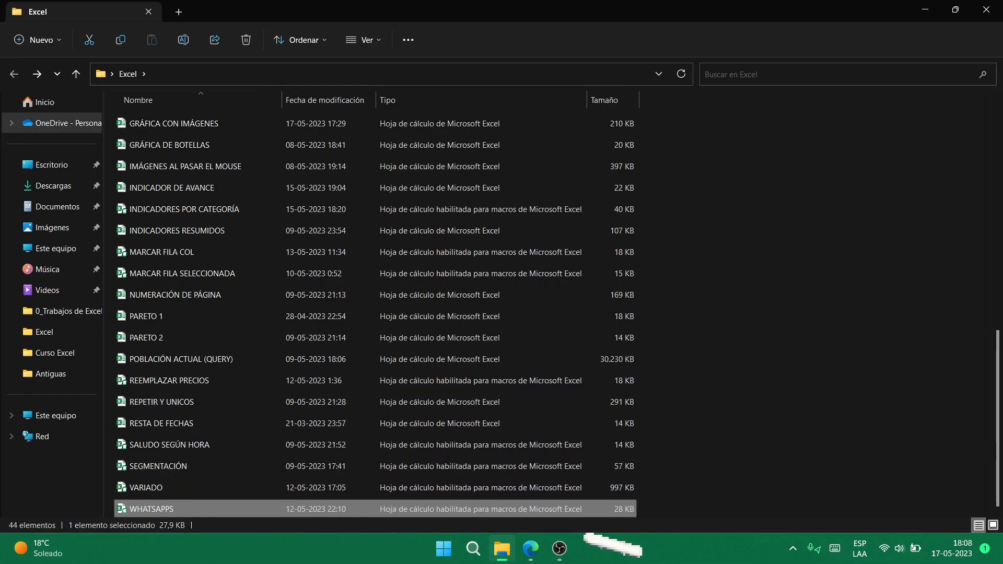
pyautogui.moveTo(567, 556)
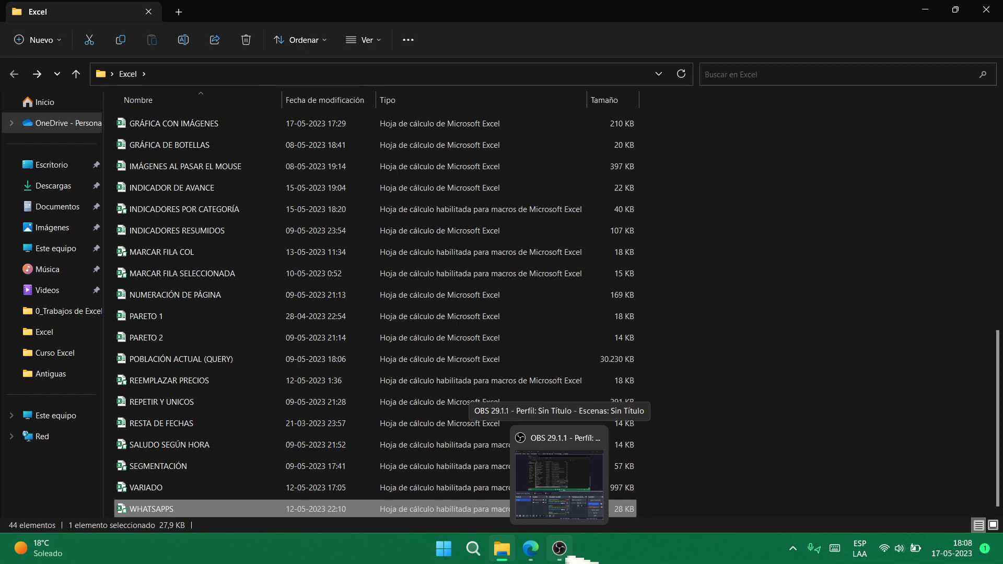
pyautogui.click(569, 558)
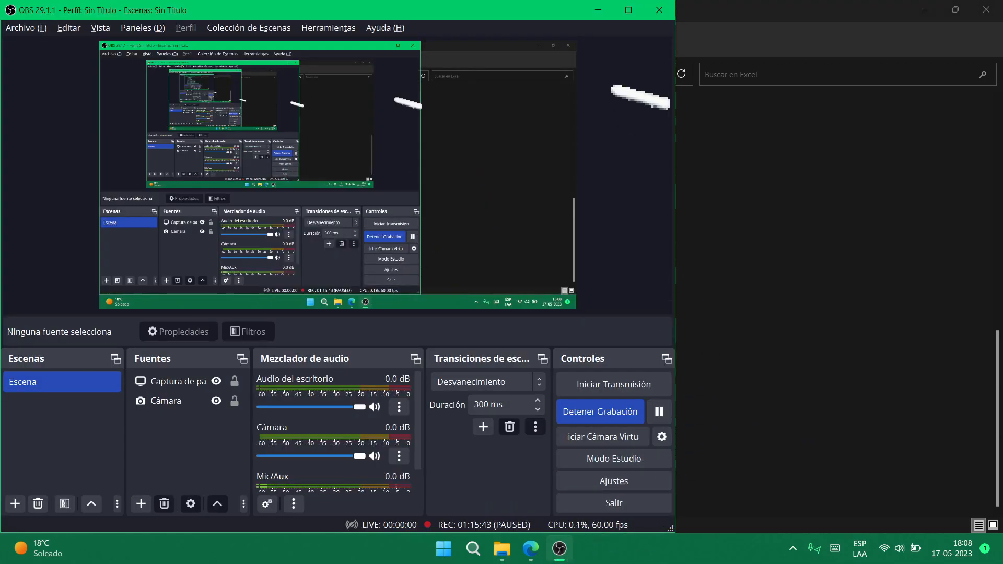
pyautogui.click(593, 8)
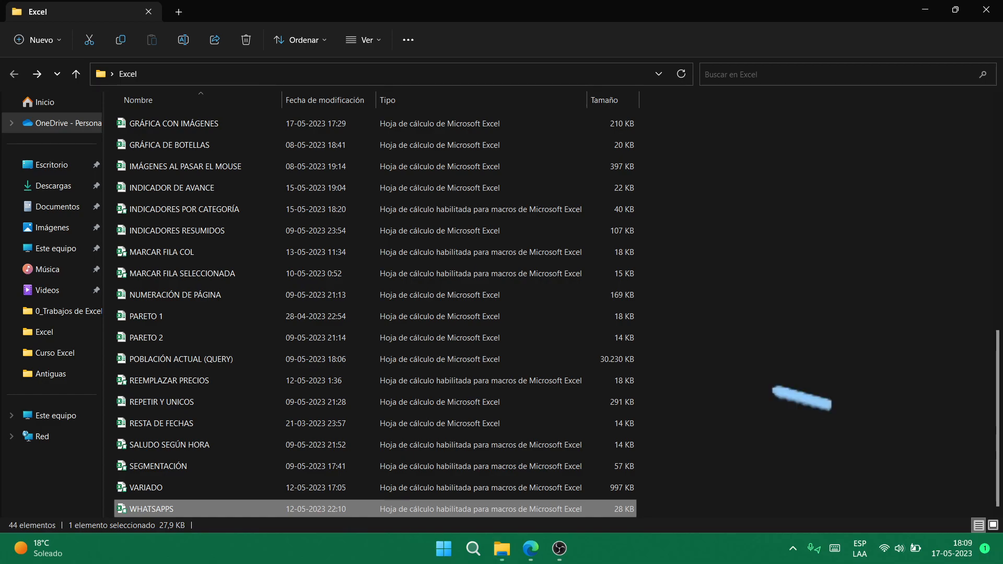
pyautogui.press('Return')
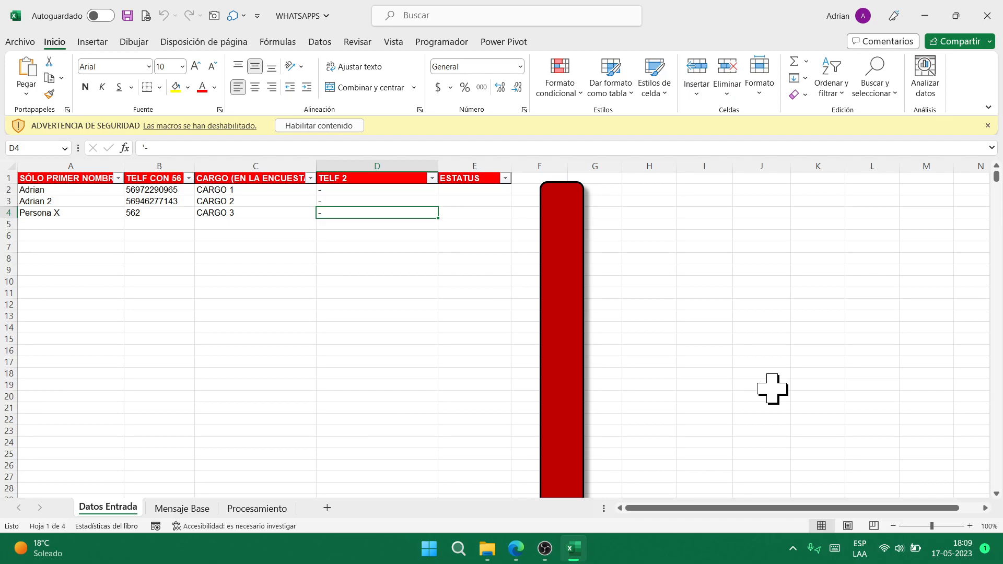
# - Enable the workbook's macros and dismiss the macro's instruction message
pyautogui.click(345, 127)
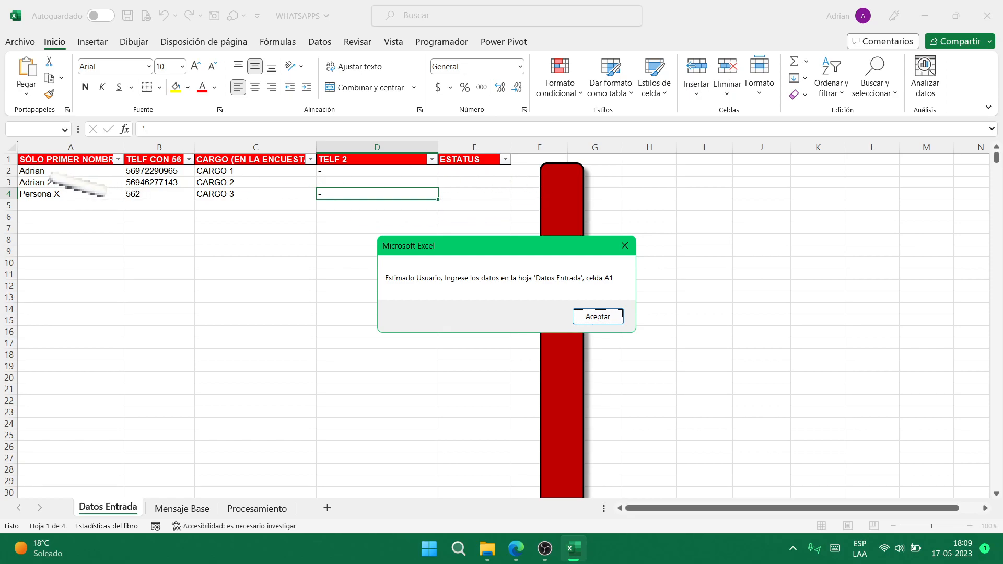
pyautogui.click(598, 317)
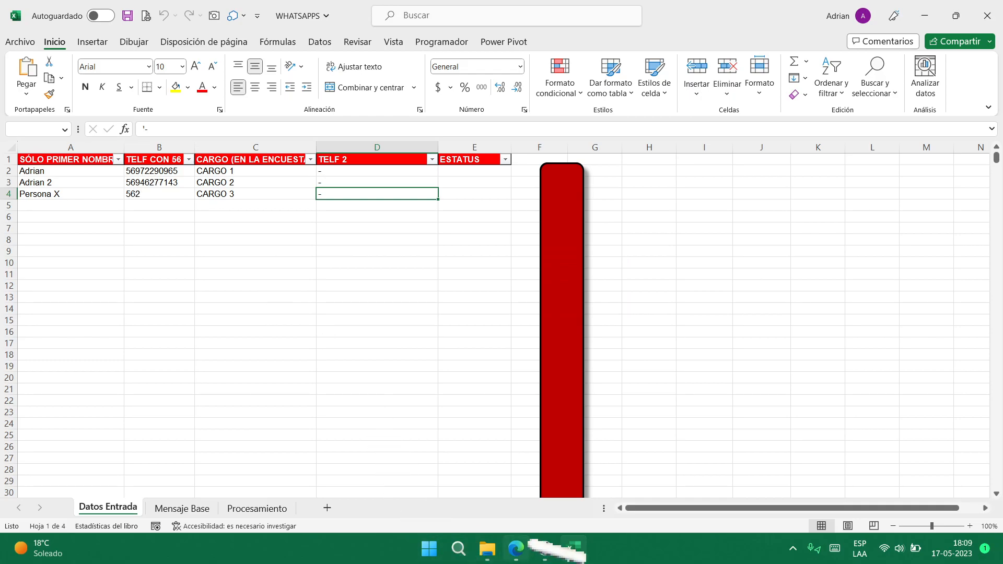
pyautogui.click(545, 549)
pyautogui.click(657, 409)
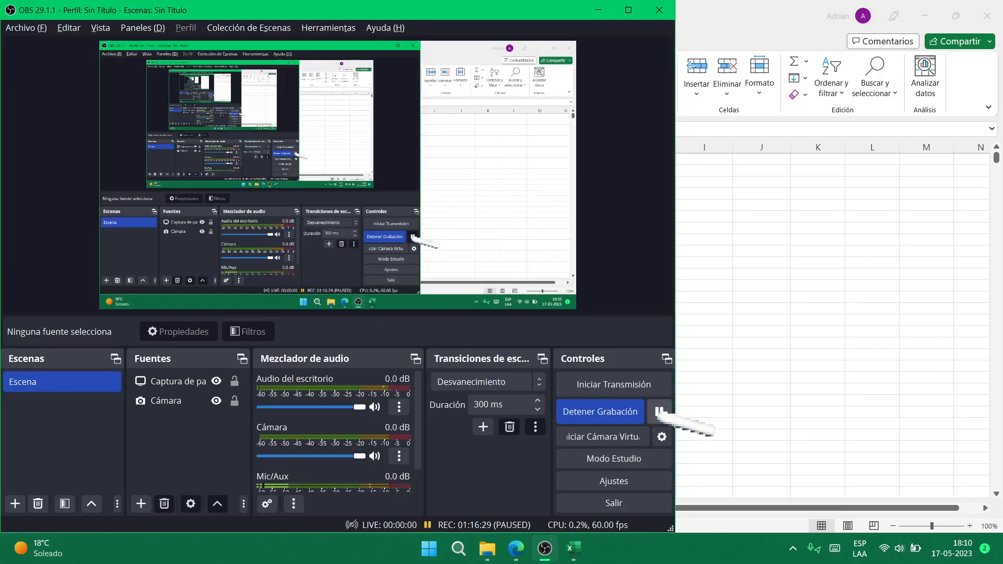
pyautogui.click(779, 306)
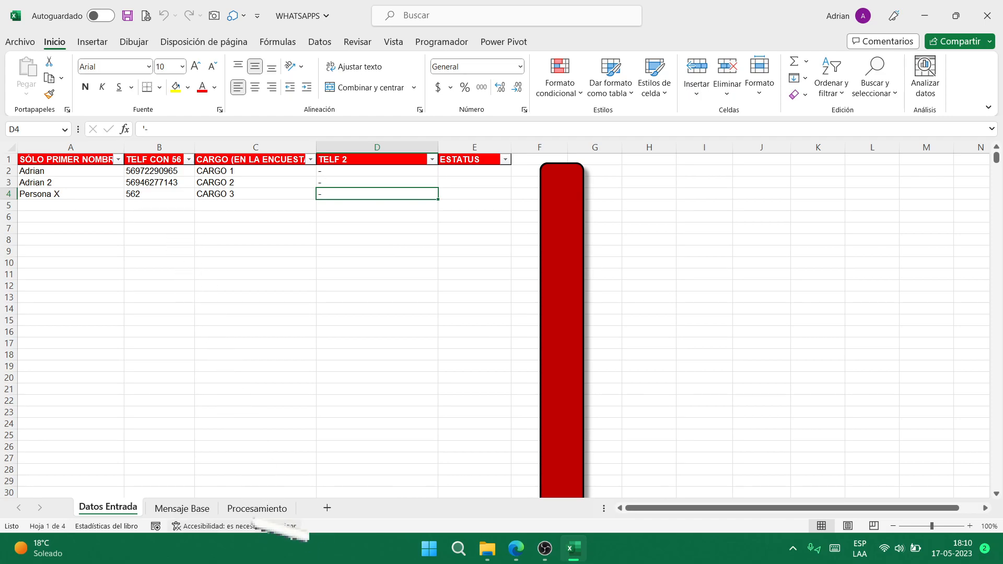
# - Look over the Procesamiento and Mensaje Base sheets, then return to Datos Entrada
pyautogui.click(257, 509)
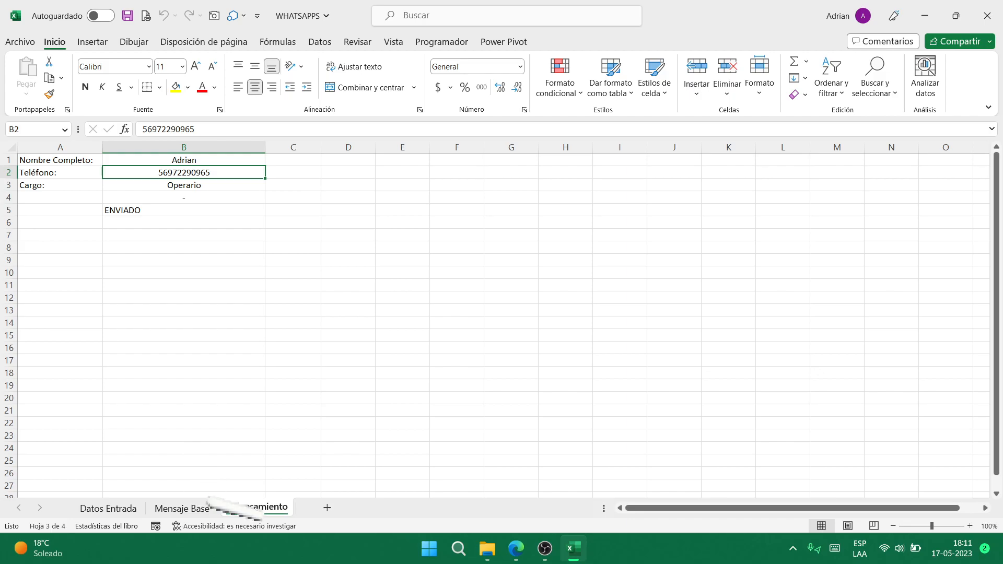
pyautogui.click(183, 508)
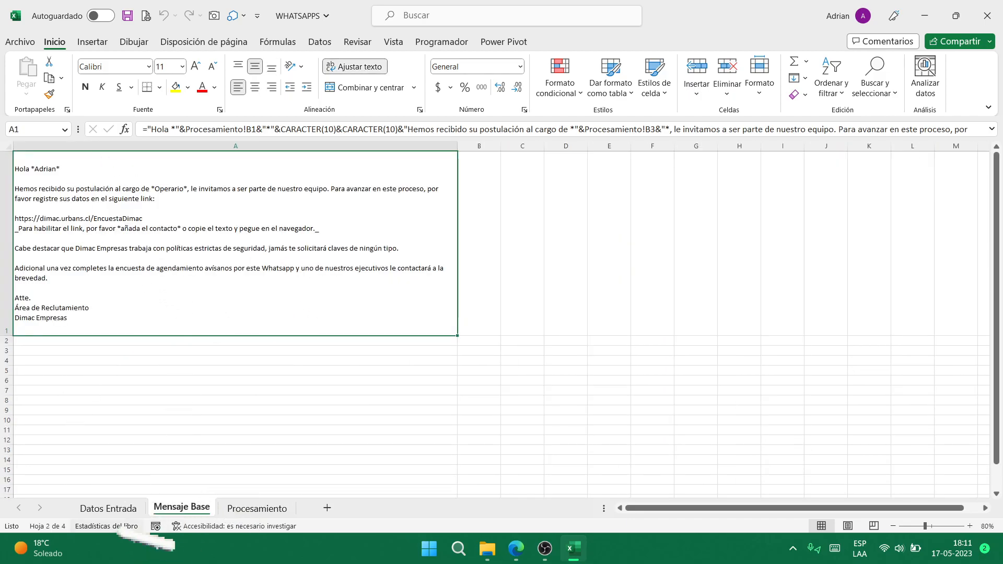
pyautogui.click(127, 509)
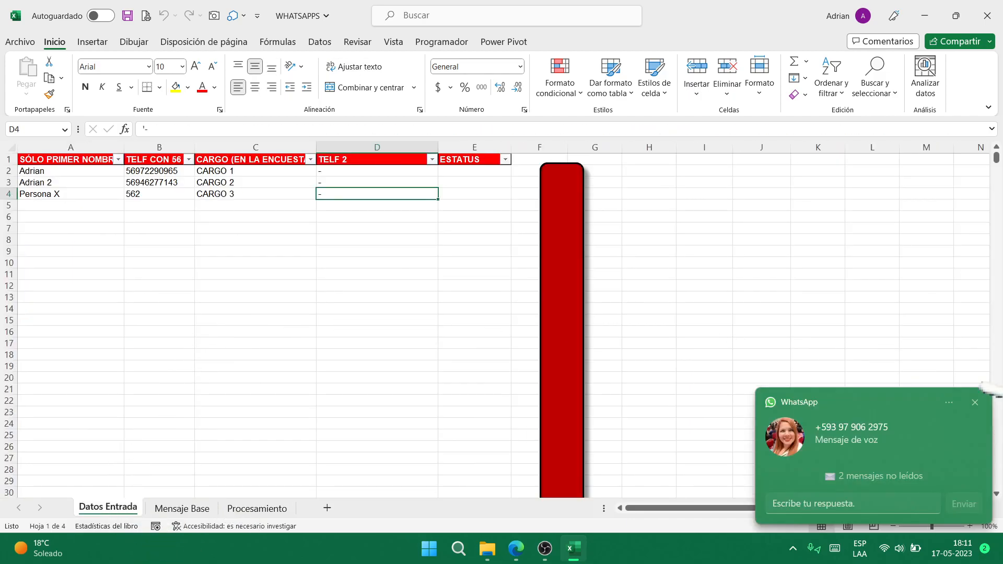
pyautogui.click(974, 403)
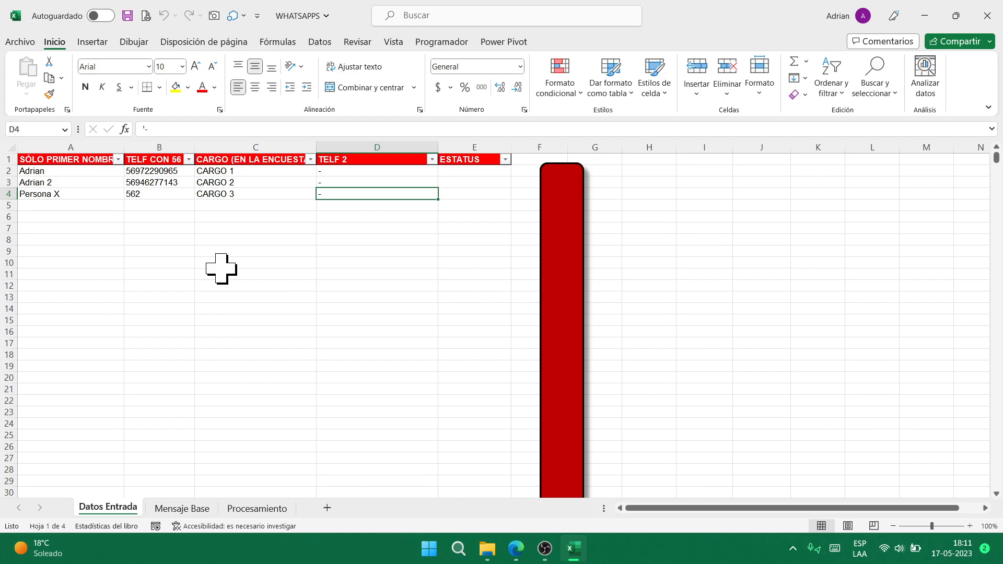
pyautogui.hotkey('alt', 'Tab')
pyautogui.hotkey('alt', 'Tab')
pyautogui.hotkey('alt', 'Tab')
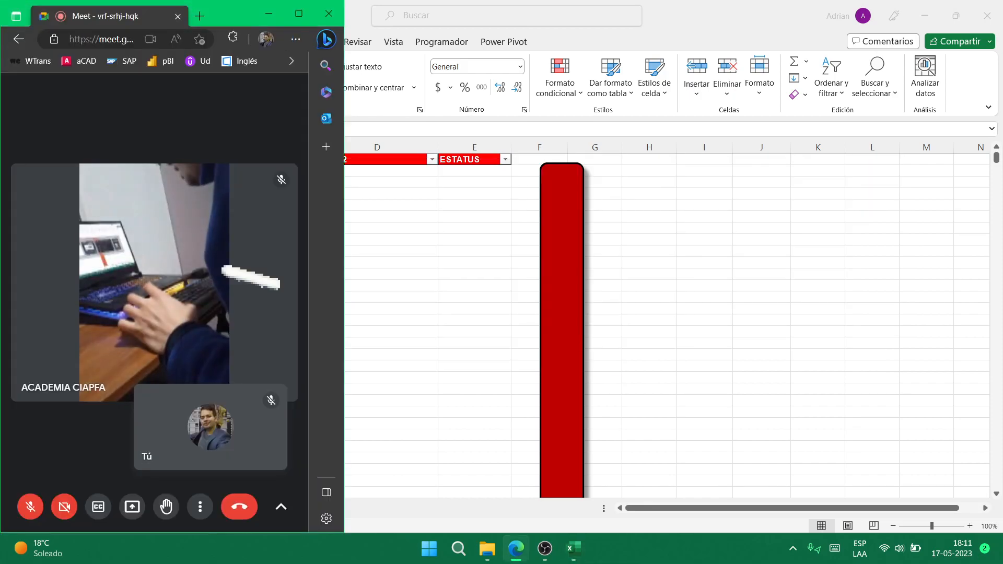
# - Snap the call window to the right and a widened Excel to the left
pyautogui.press('super+Right')
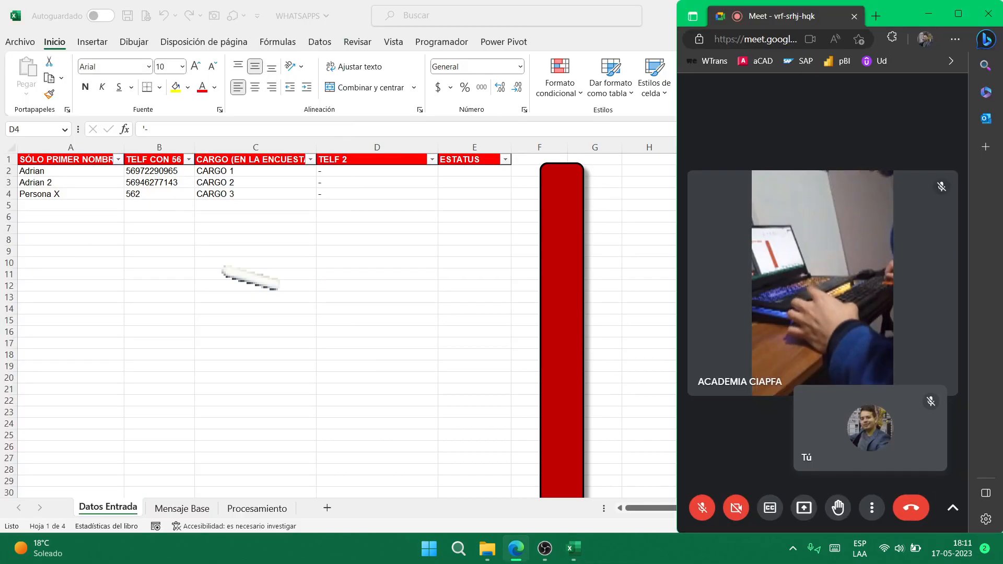
pyautogui.press('super+Right')
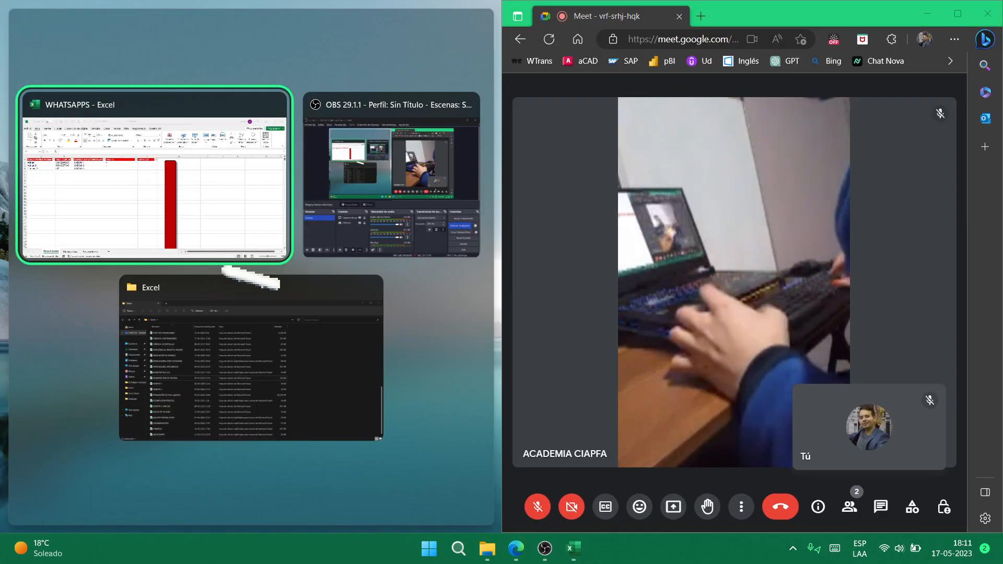
pyautogui.press('Return')
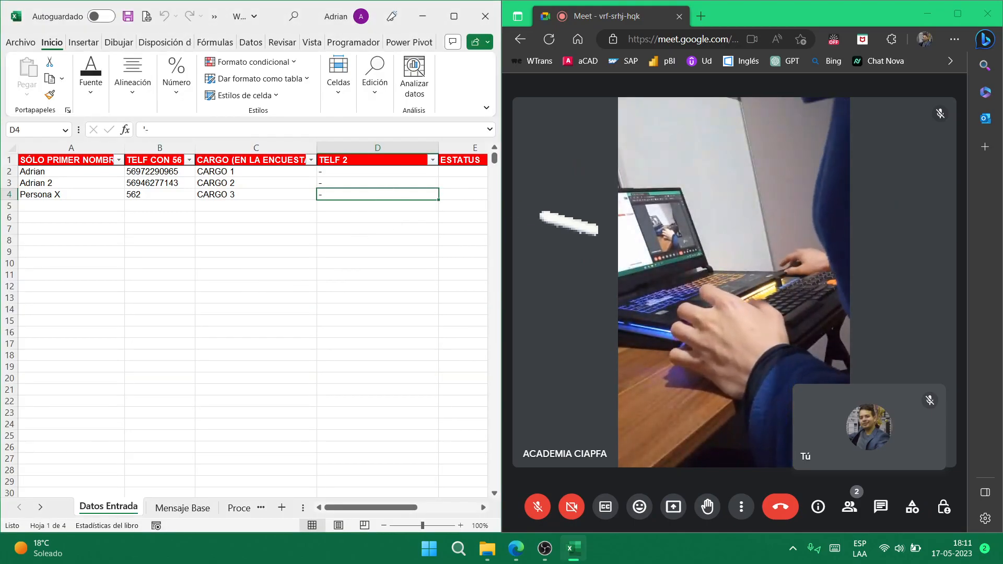
pyautogui.moveTo(501, 230); pyautogui.dragTo(660, 257)
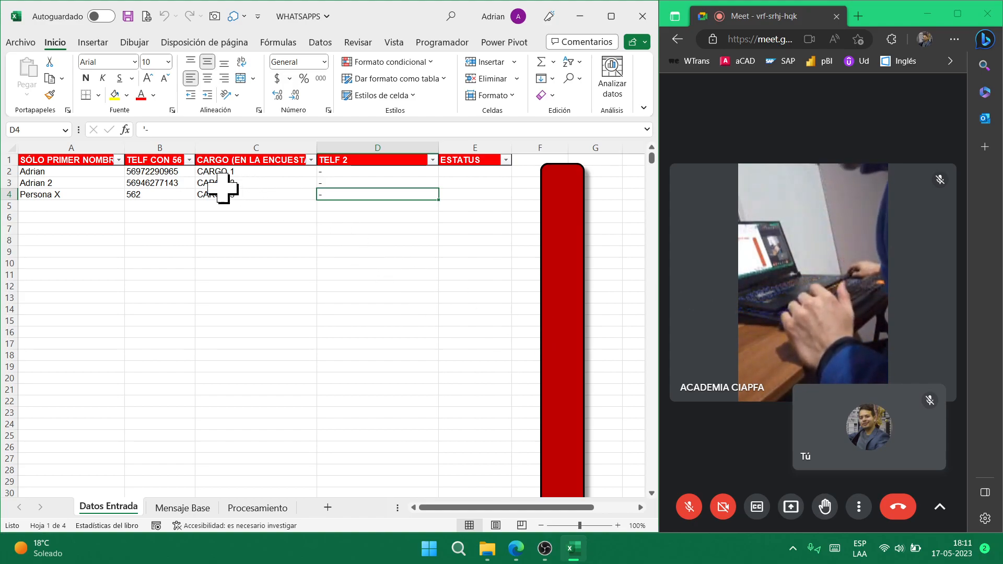
# - Check the phone numbers in B2 to B4, then run the send macro with Ctrl+Q
pyautogui.click(165, 172)
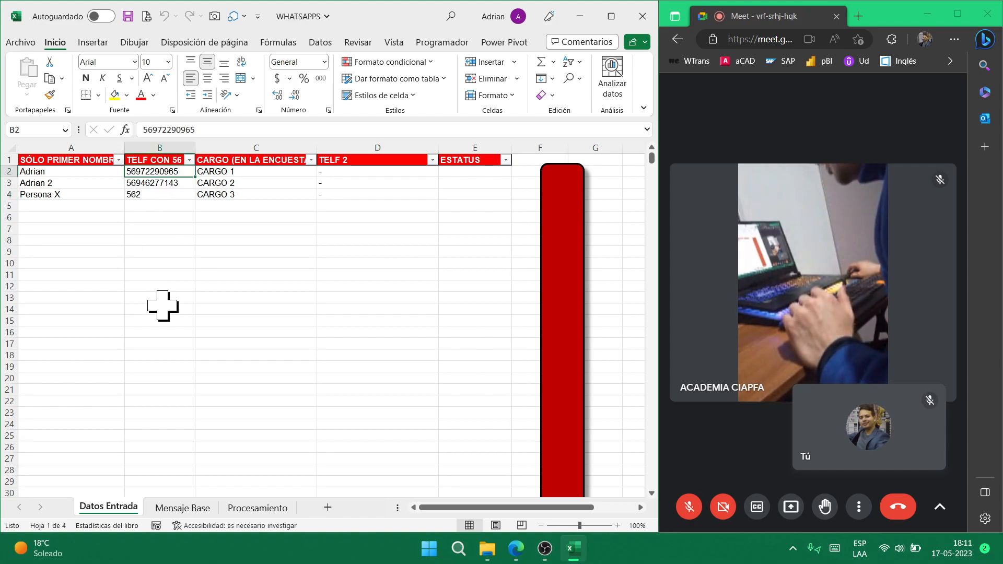
pyautogui.click(161, 183)
pyautogui.click(162, 173)
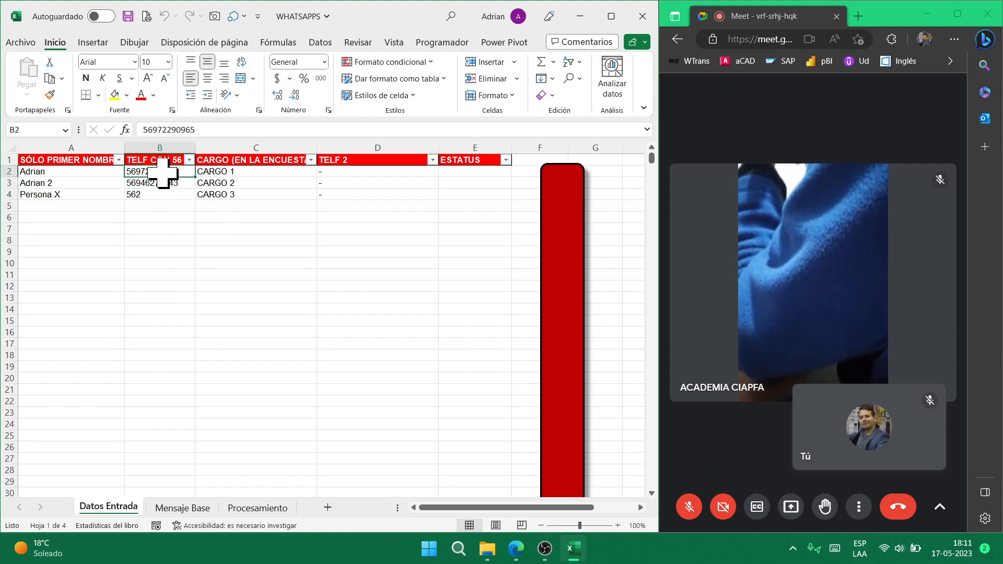
pyautogui.click(160, 197)
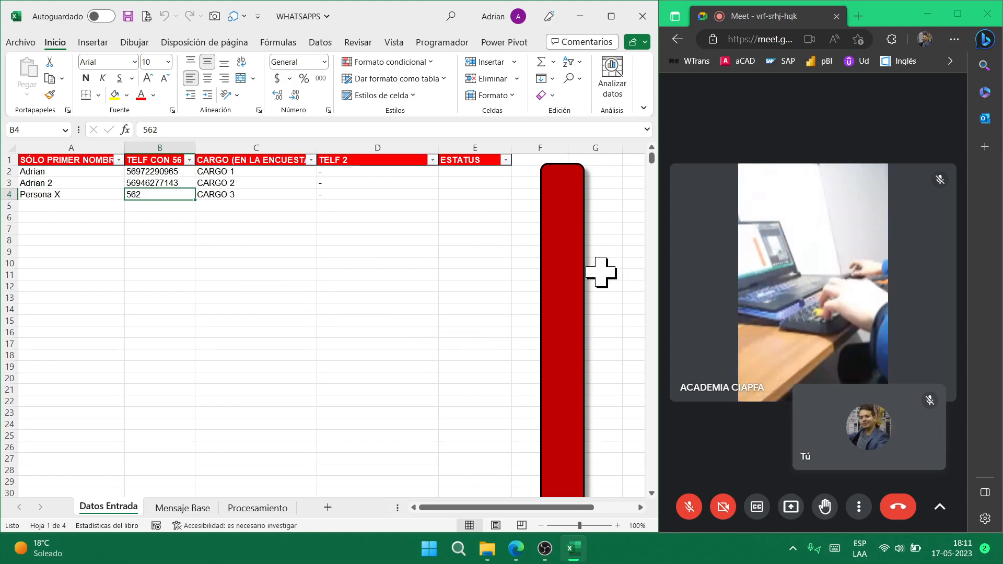
pyautogui.hotkey('ctrl', 'q')
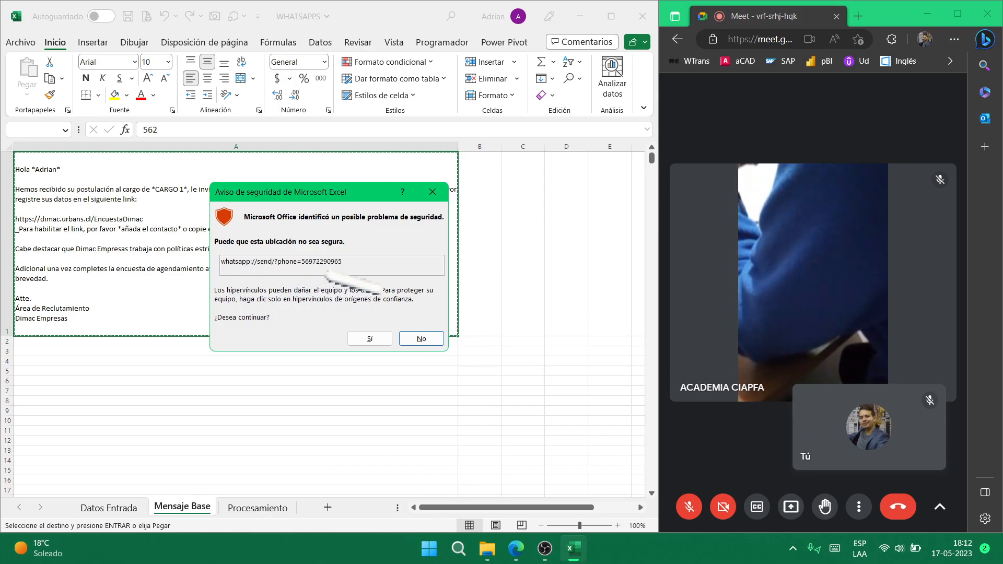
# - Allow Excel to open the WhatsApp link and maximize the WhatsApp window
pyautogui.click(370, 338)
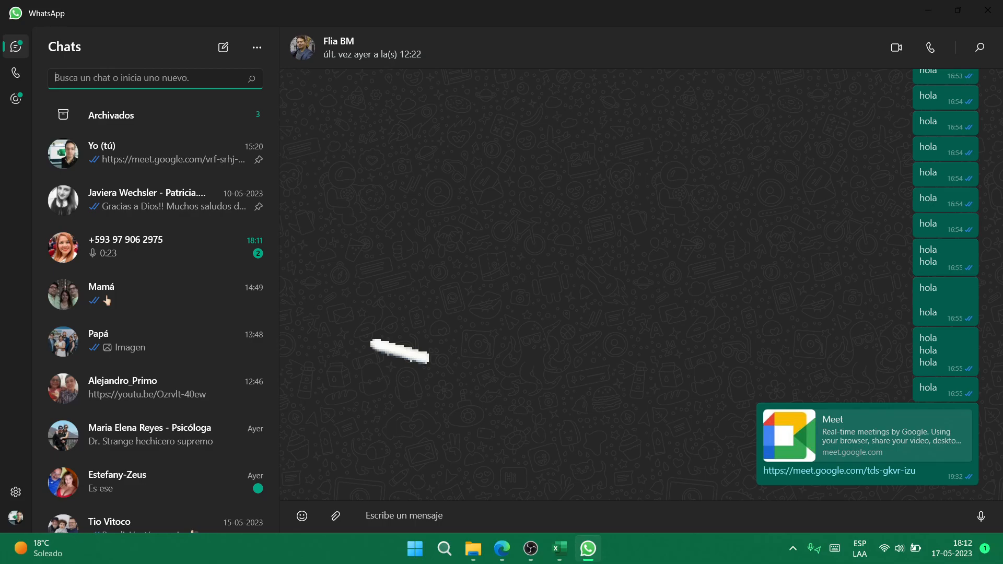
pyautogui.hotkey('alt', 'Tab')
pyautogui.hotkey('alt', 'Tab')
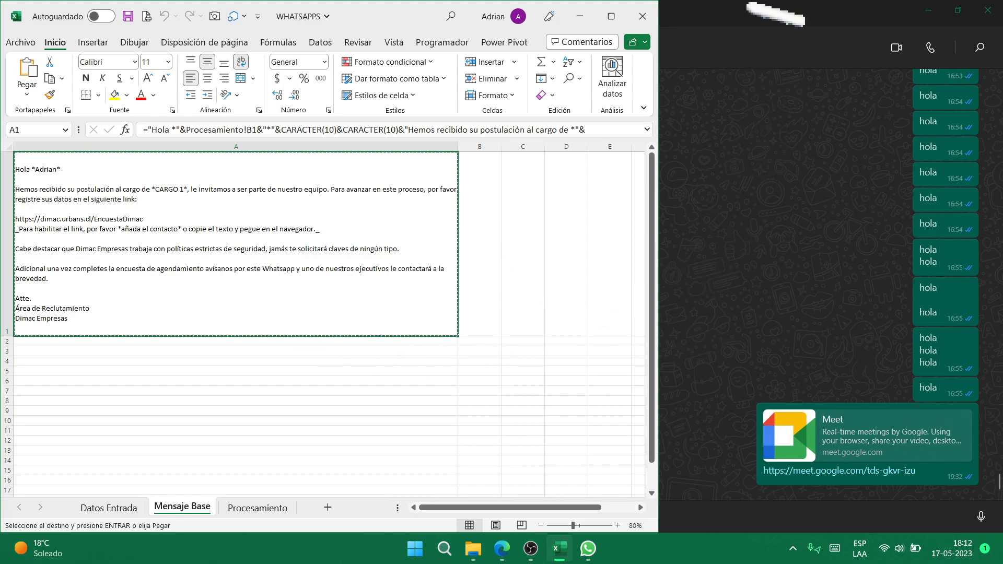
pyautogui.doubleClick(776, 14)
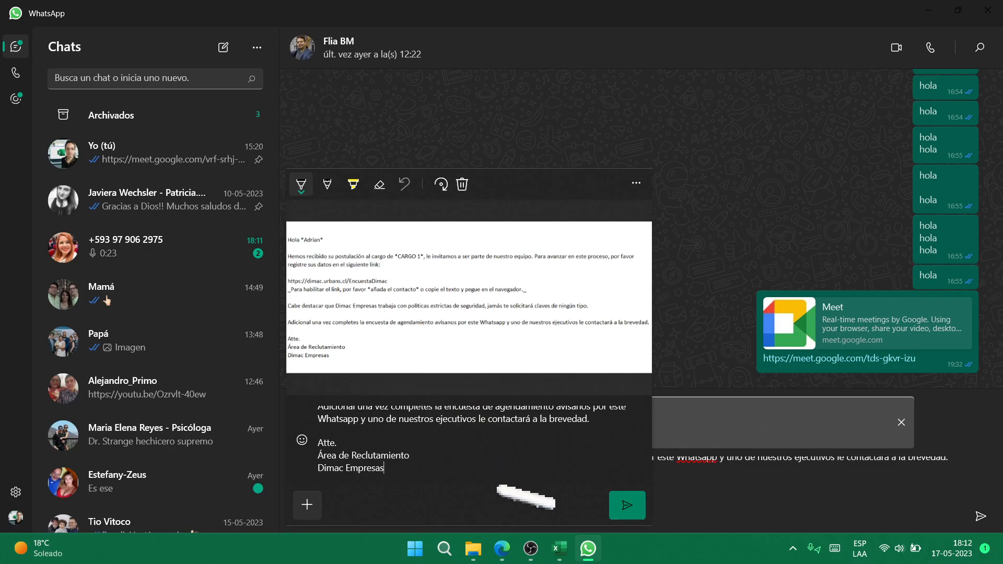
# - Discard the pasted image and send the CARGO 1 message with its survey link
pyautogui.hotkey('ctrl', 'Home')
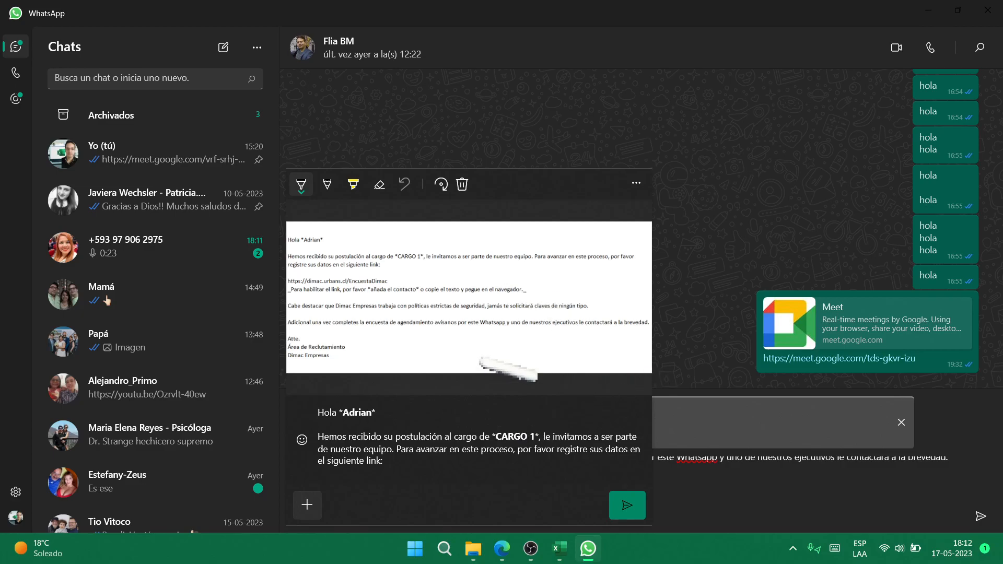
pyautogui.click(462, 184)
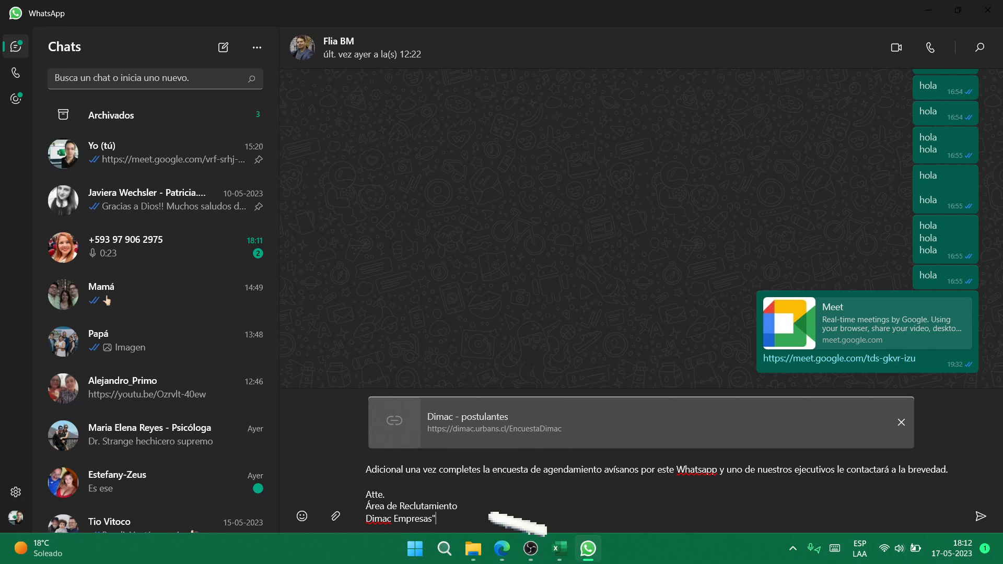
pyautogui.hotkey('ctrl', 'Home')
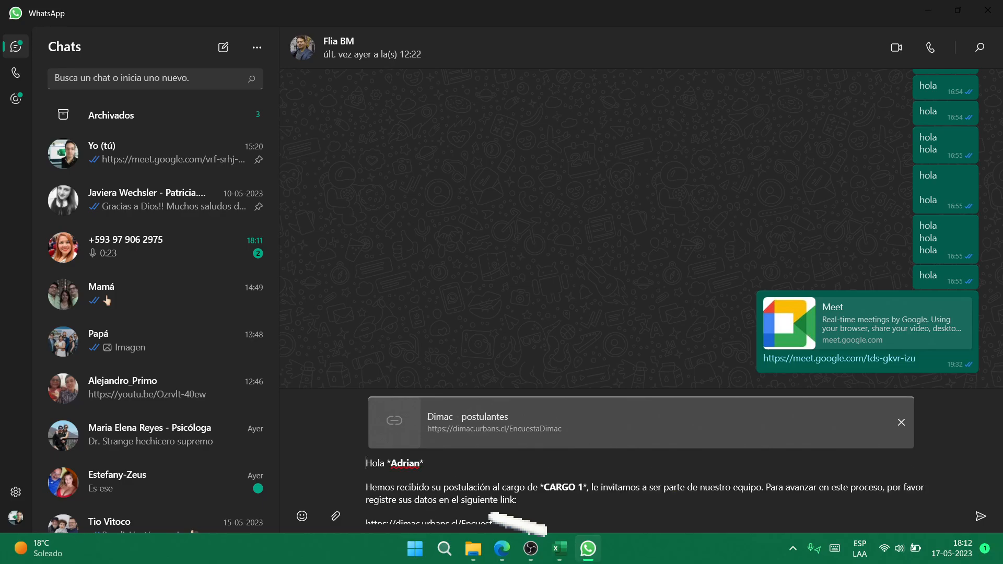
pyautogui.scroll(-5, 490, 514)
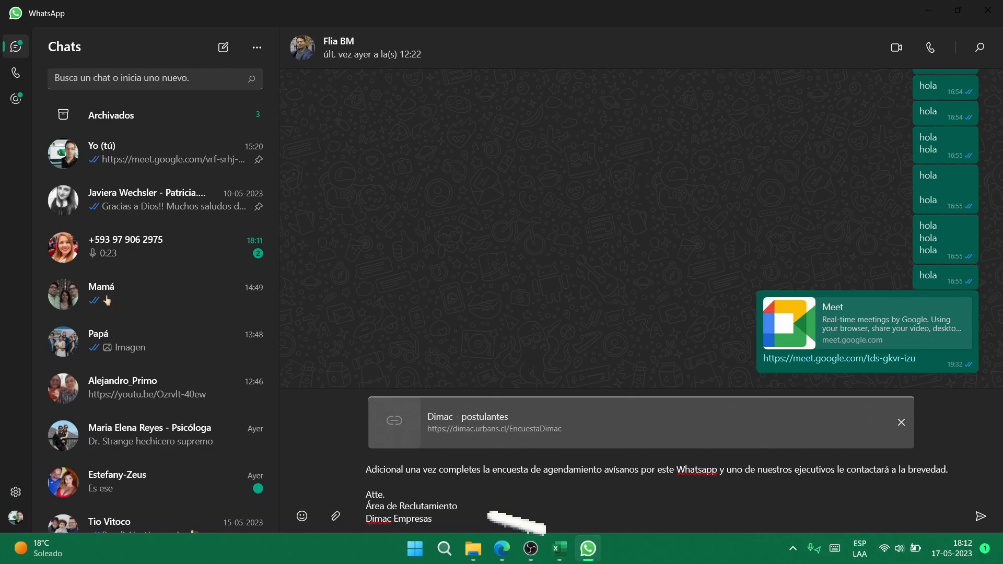
pyautogui.click(981, 518)
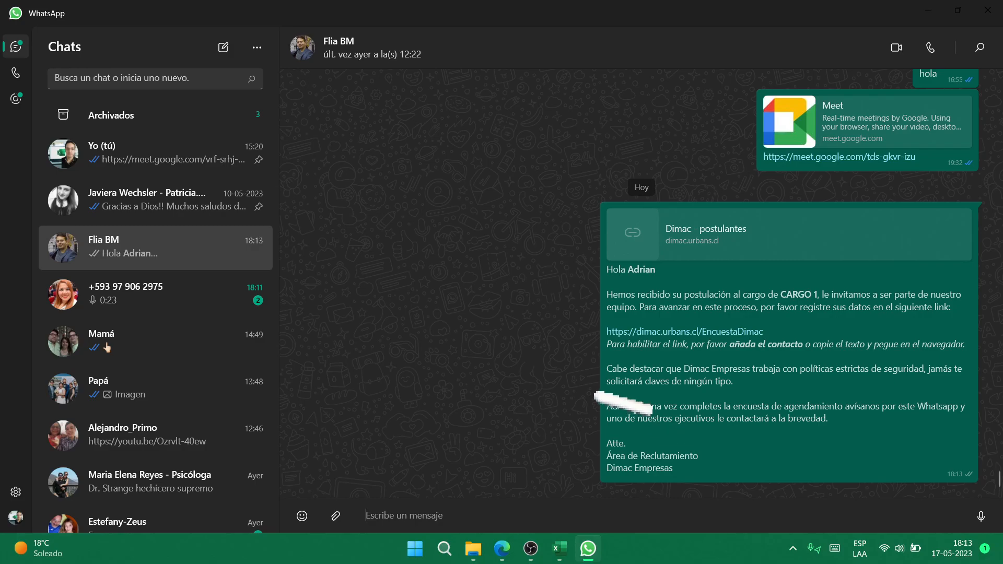
pyautogui.hotkey('alt', 'Tab')
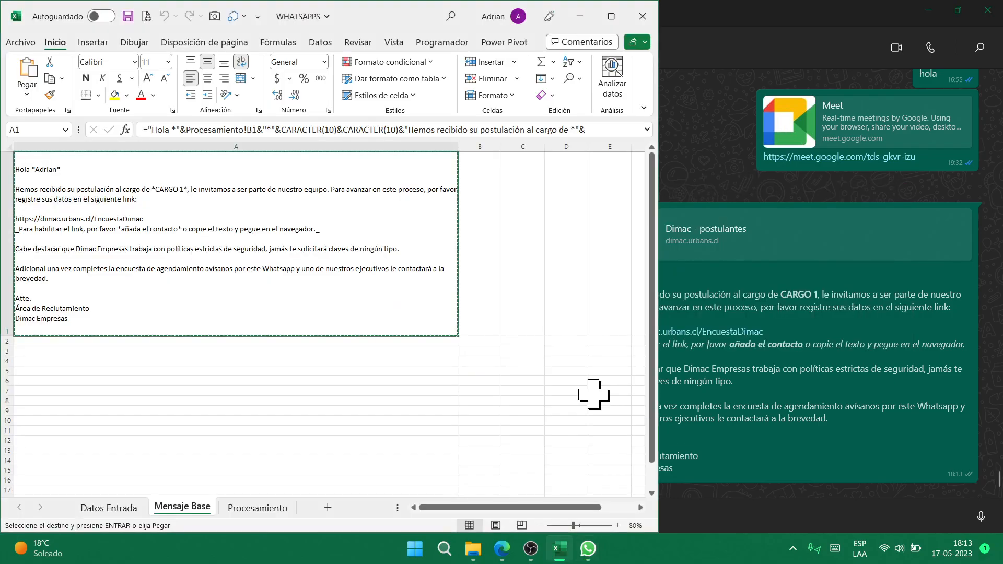
# - Allow the next WhatsApp link, remove the pasted image, and send the prefilled CARGO 2 message
pyautogui.hotkey('ctrl', 'pageup')
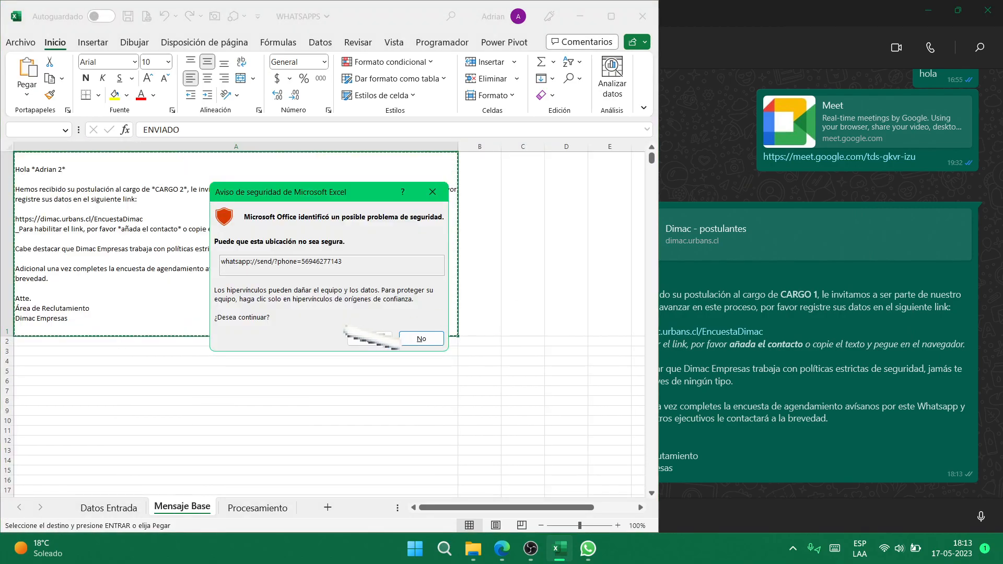
pyautogui.click(370, 339)
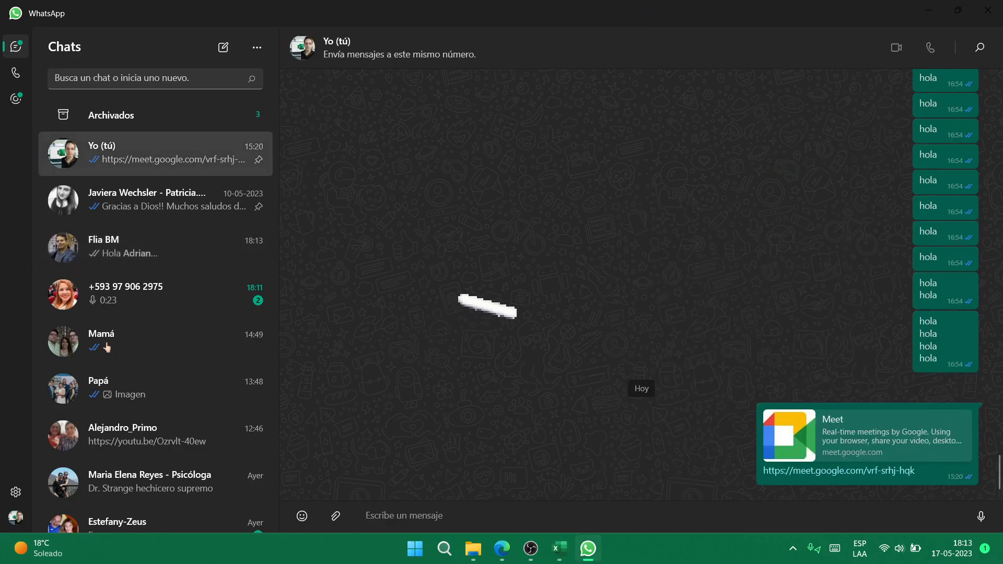
pyautogui.hotkey('ctrl', 'v')
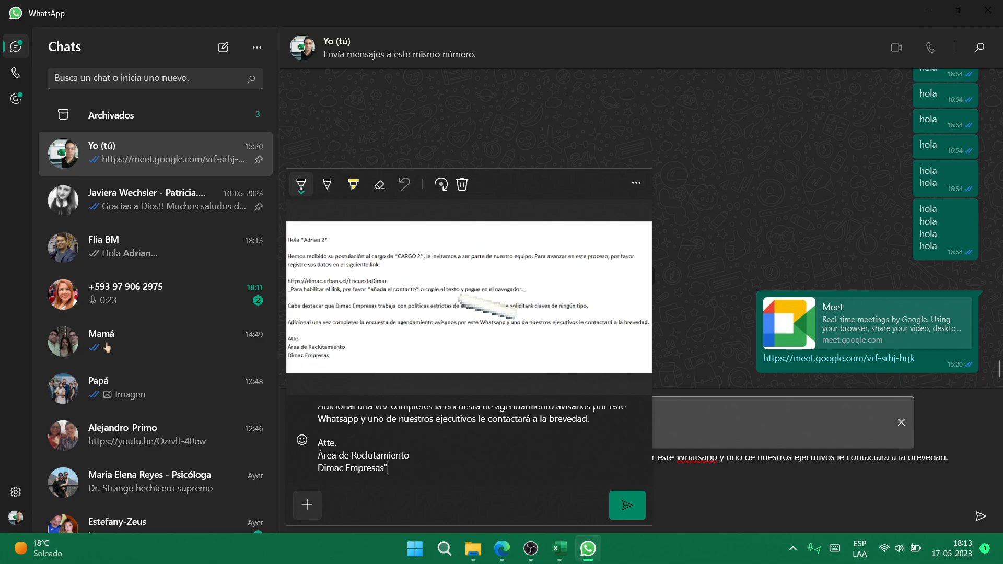
pyautogui.click(462, 184)
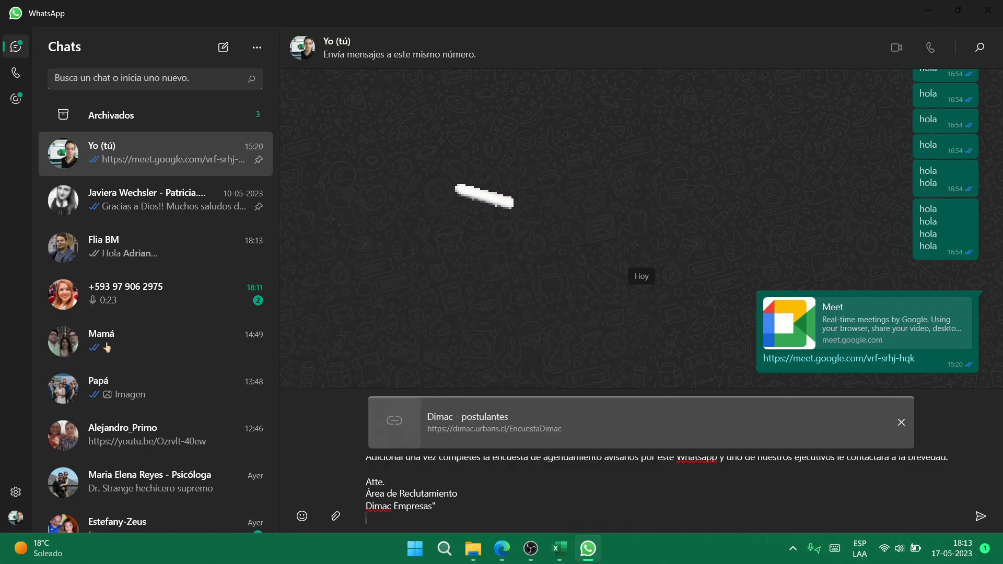
pyautogui.hotkey('ctrl', 'Home')
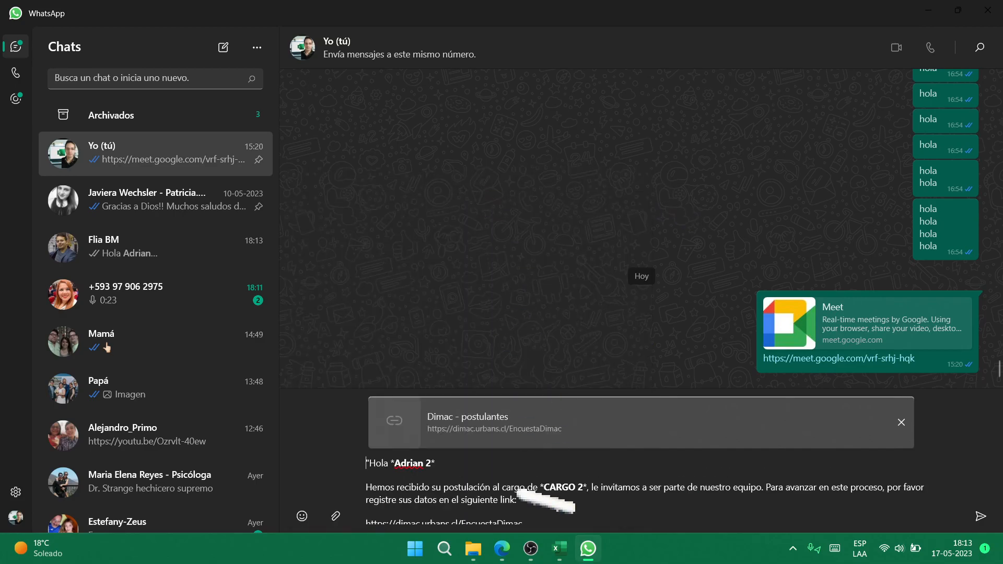
pyautogui.press('Return')
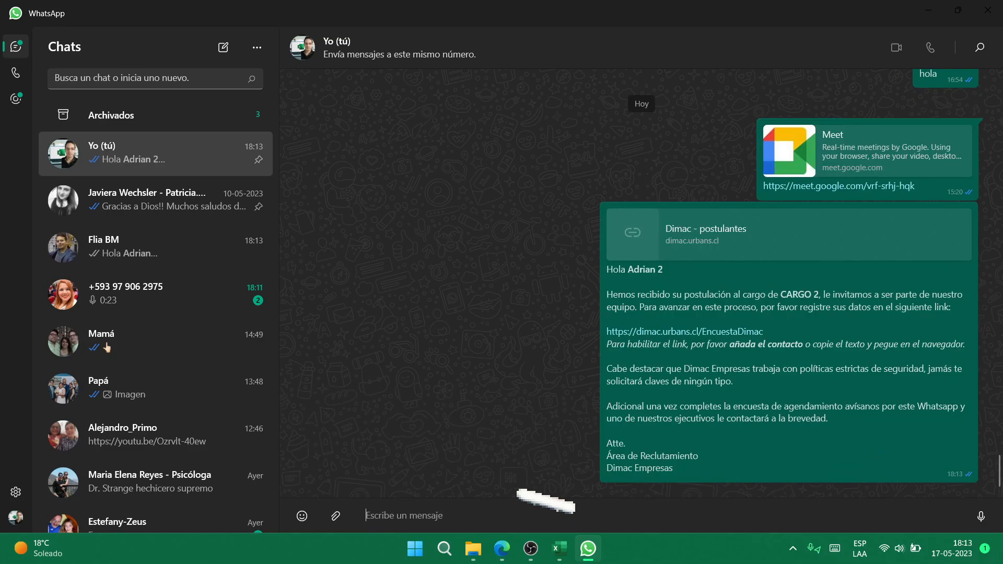
pyautogui.hotkey('alt', 'Tab')
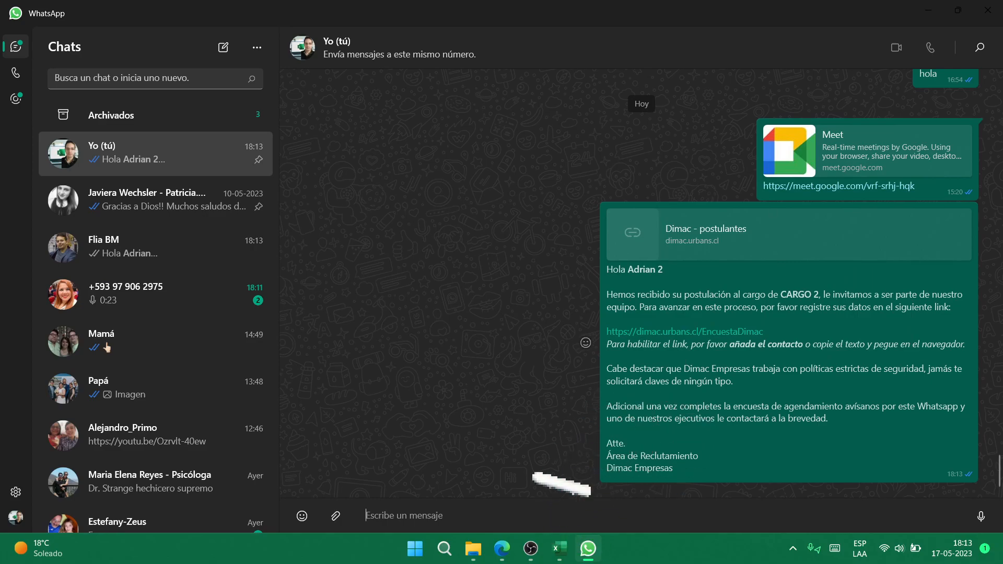
pyautogui.press('super')
# - Search Start for OUTLOOK, launch Outlook and bring its inbox to the front
pyautogui.write('UTLO')
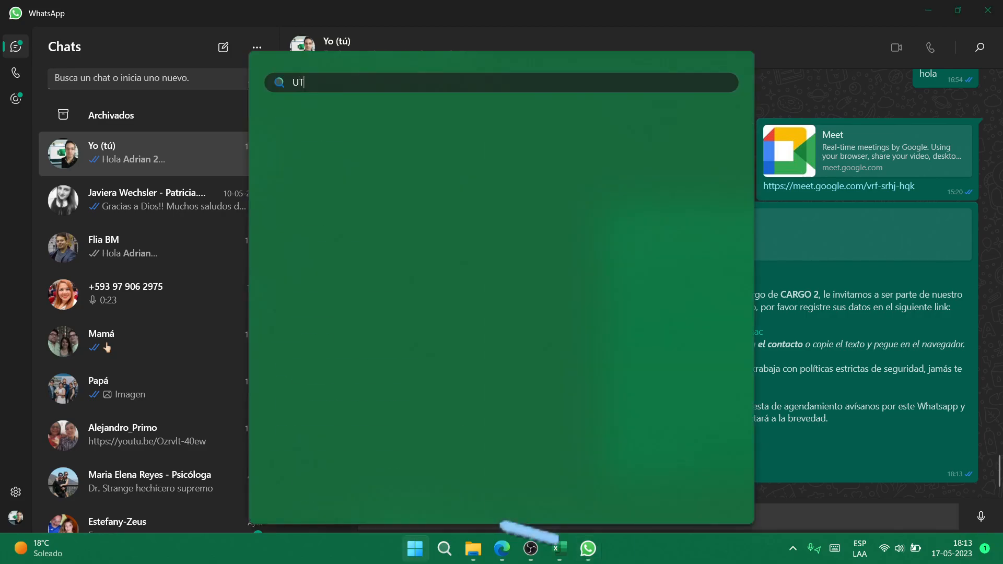
pyautogui.press('BackSpace')
pyautogui.press('BackSpace')
pyautogui.press('BackSpace')
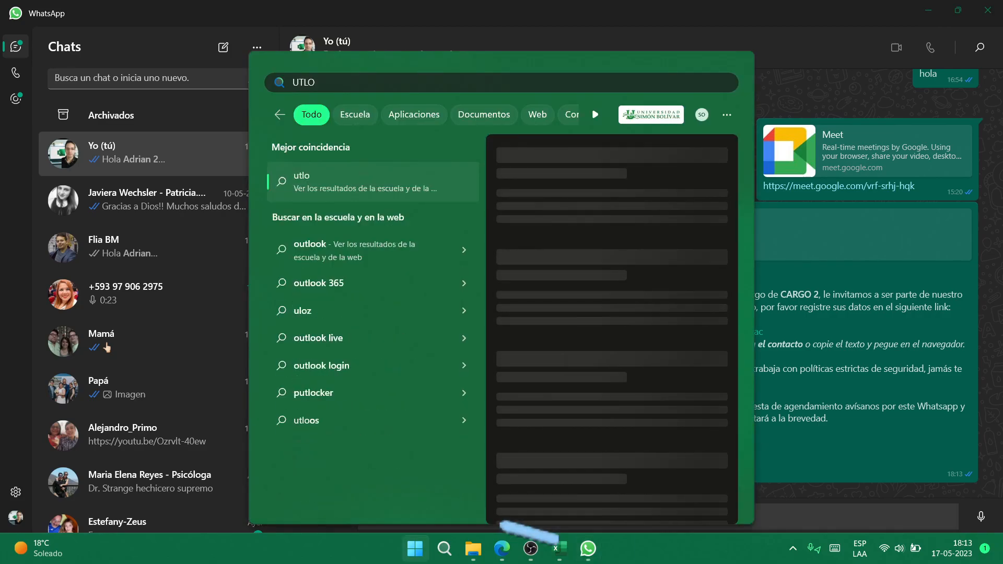
pyautogui.write('O')
pyautogui.press('BackSpace')
pyautogui.press('BackSpace')
pyautogui.write('OUTLO')
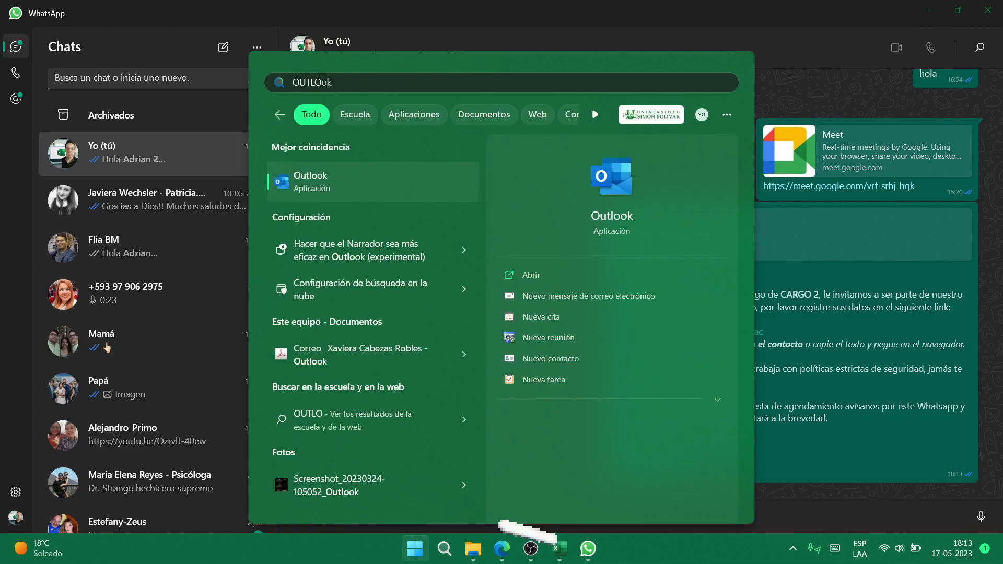
pyautogui.click(577, 296)
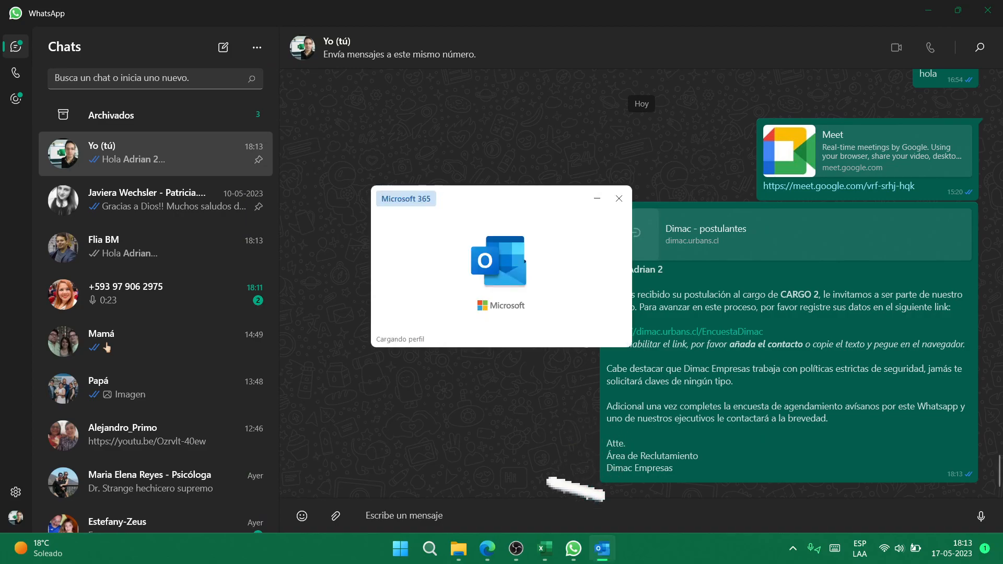
pyautogui.click(516, 548)
pyautogui.click(661, 411)
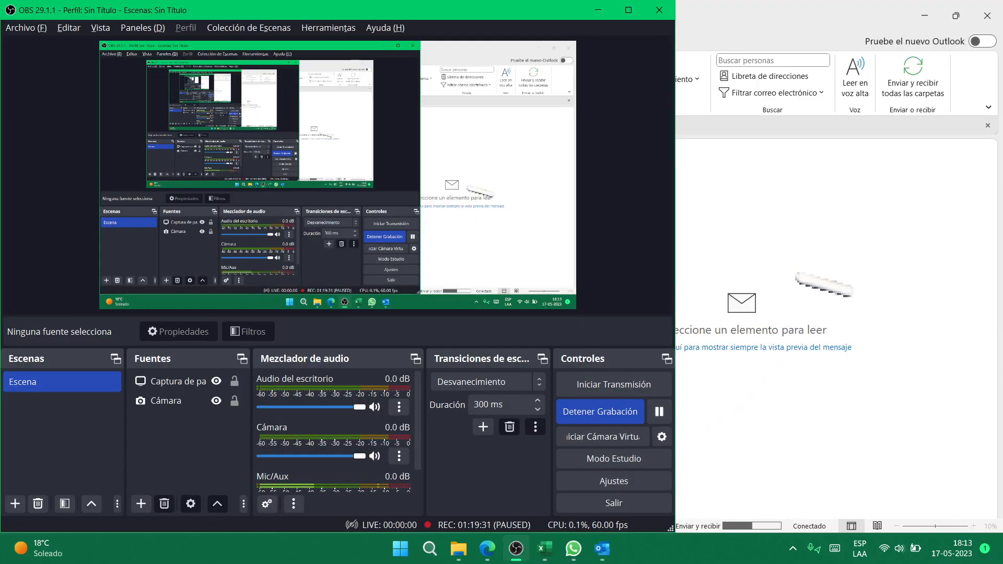
pyautogui.click(834, 214)
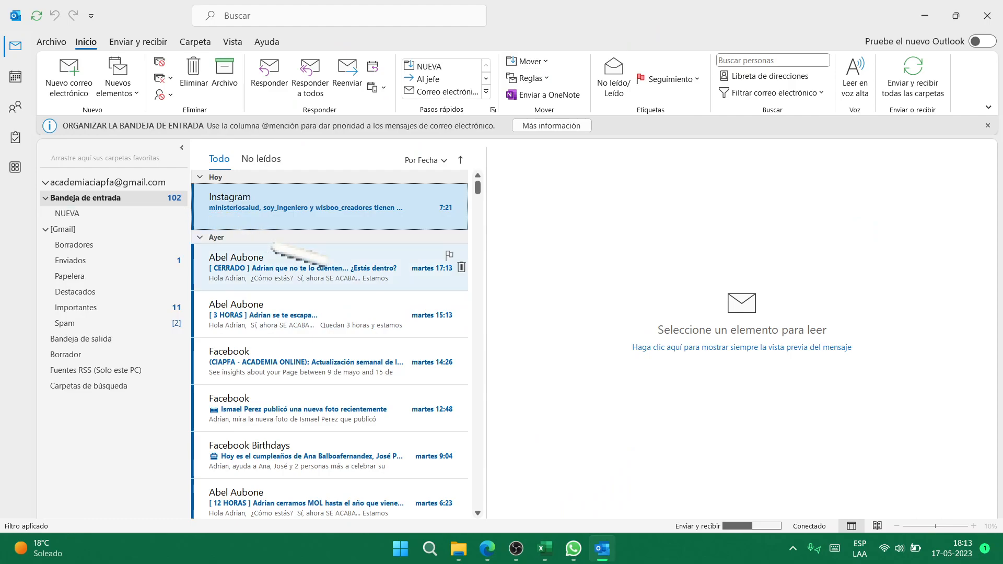
# - Start a new Outlook email and paste the recruitment message into its body
pyautogui.hotkey('ctrl', 'n')
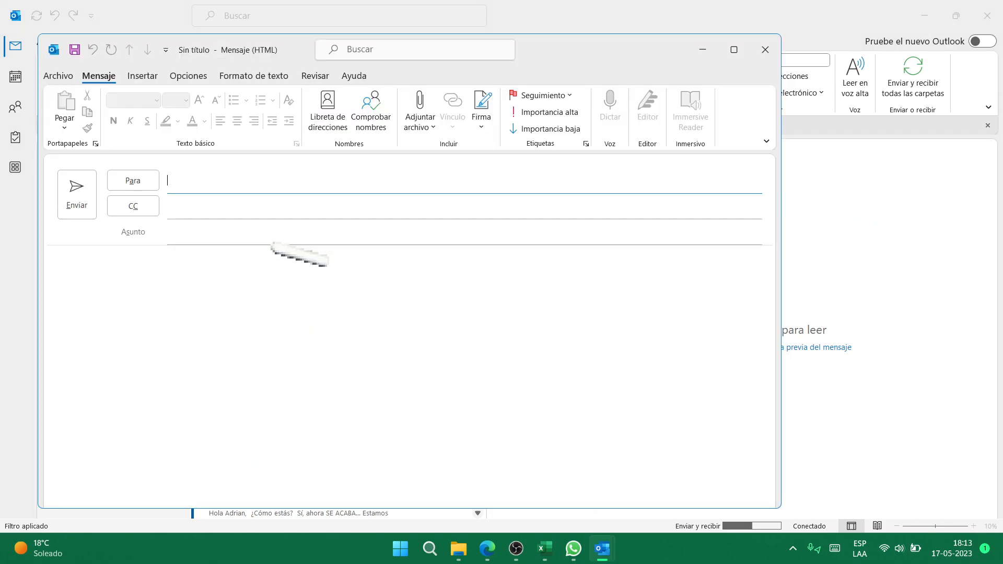
pyautogui.click(264, 287)
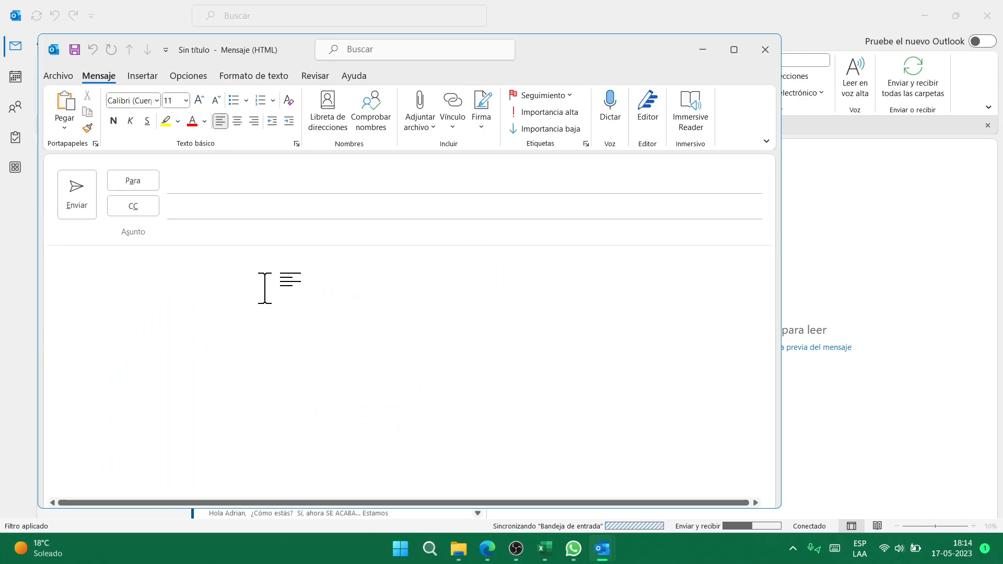
pyautogui.hotkey('alt', 'Tab')
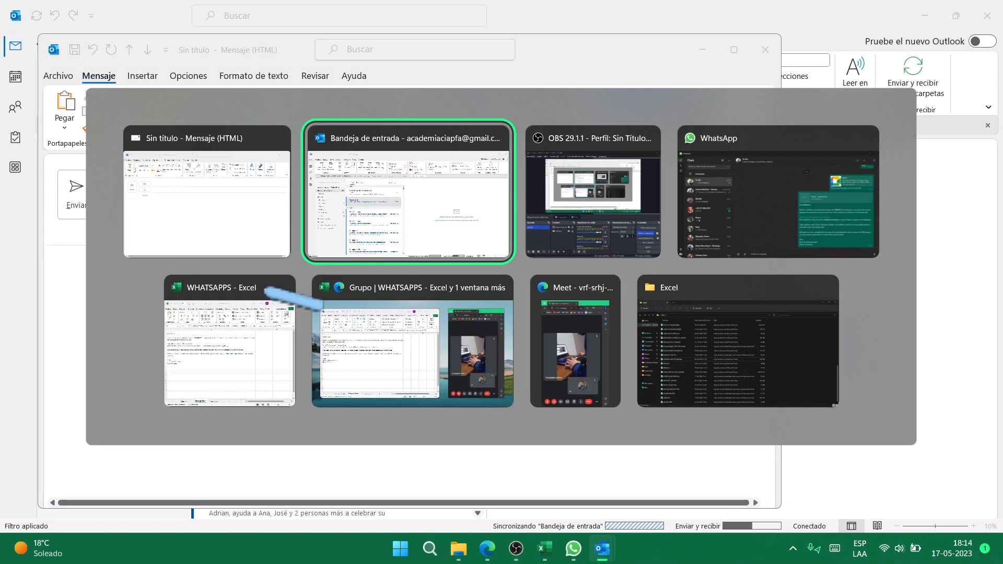
pyautogui.press('Escape')
pyautogui.write('Hola *Adrian 2*  Hemos recibido su postulación al cargo de *CARGO 2*, le invitamos a ser parte de nuestro equipo. Para avanzar en este proceso, por favor registre sus datos en el siguiente link:  https://dimac.urbans.cl/EncuestaDimac _Para habilitar el link, por favor *añada el contacto* o copie el link y pegue en el navegador._  Cabe destacar que Dimac Empresas trabaja con políticas estrictas de seguridad, jamás te solicitará claves de ningún tipo.  Adicional una vez completes la encuesta de agendamiento avísanos por este Whatsapp y uno de nuestros ejecutivos le contactará a la brevedad.  Atte. Área de Reclutamiento Dimac Empresas')
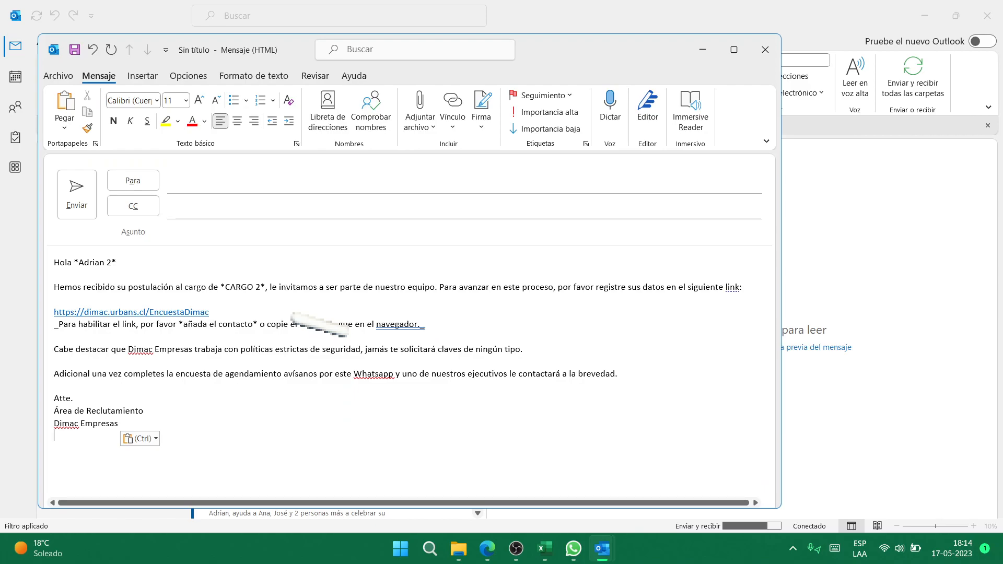
# - In WhatsApp, paste the message, discard the image preview and clear the composer
pyautogui.hotkey('alt', 'Tab')
pyautogui.hotkey('alt', 'Tab')
pyautogui.hotkey('alt', 'Tab')
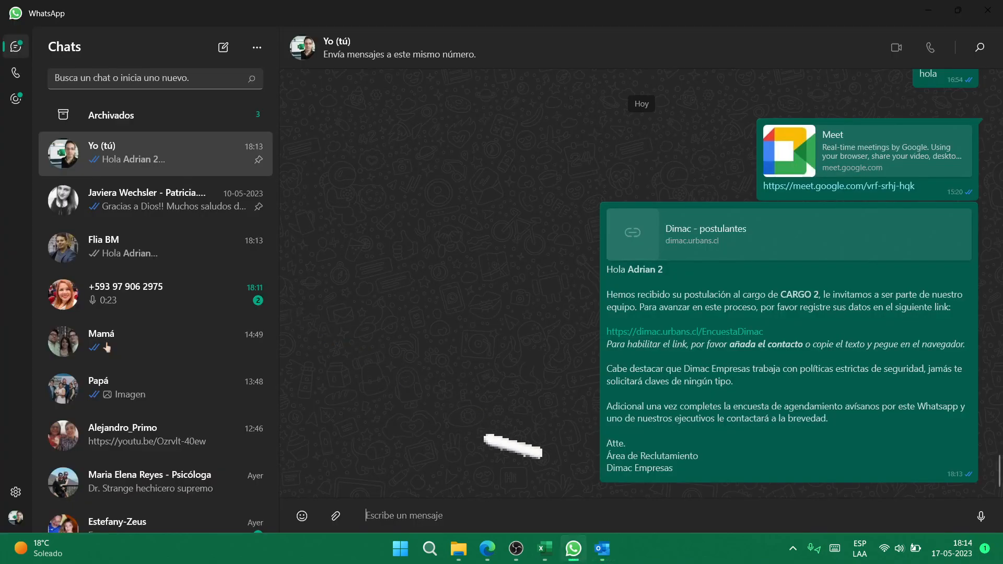
pyautogui.hotkey('ctrl', 'v')
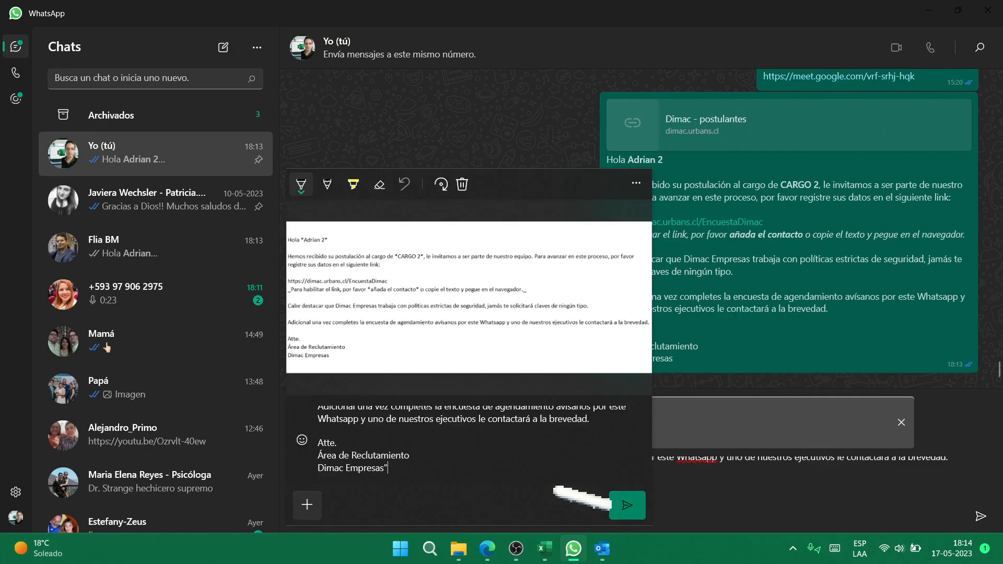
pyautogui.click(462, 184)
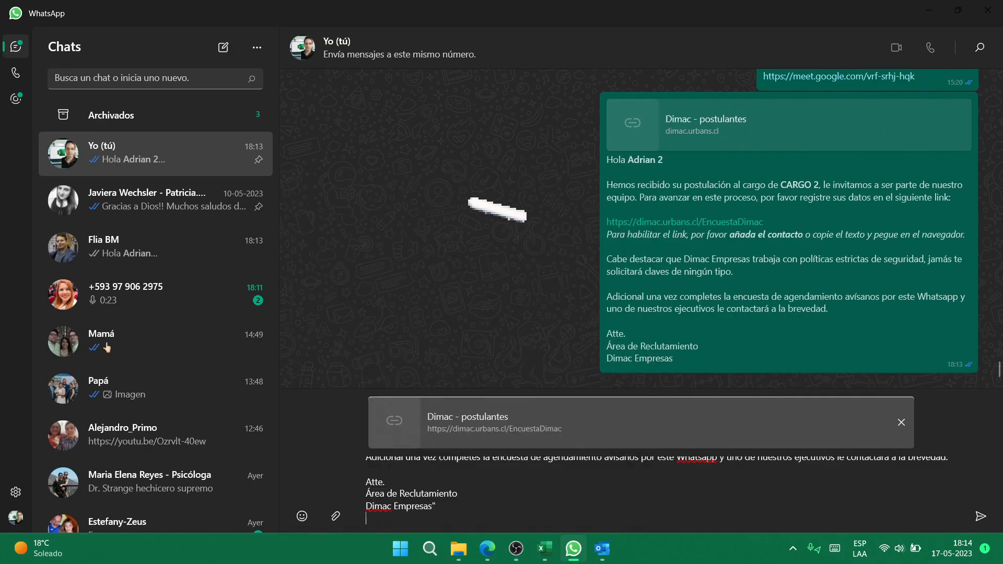
pyautogui.hotkey('ctrl', 'a')
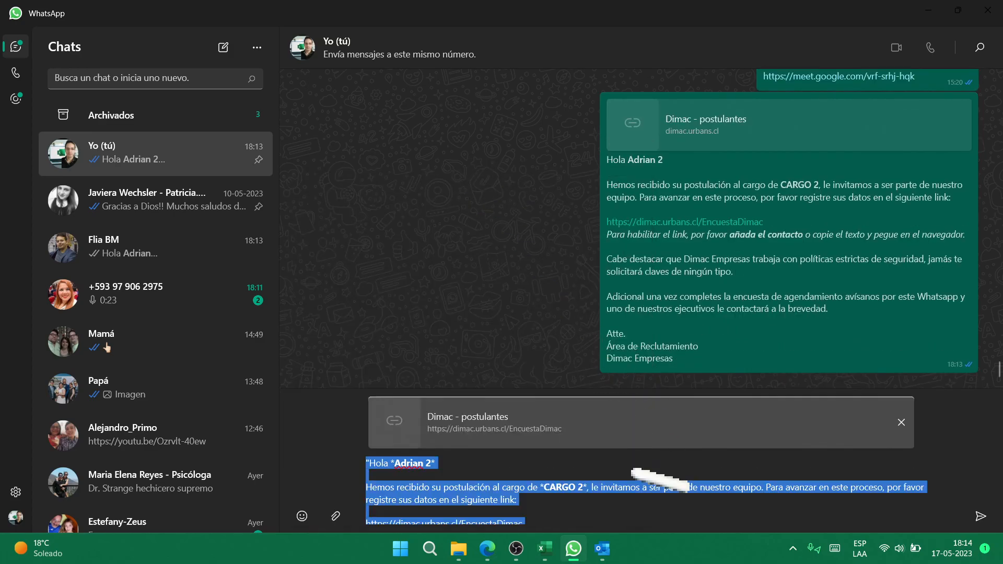
pyautogui.press('BackSpace')
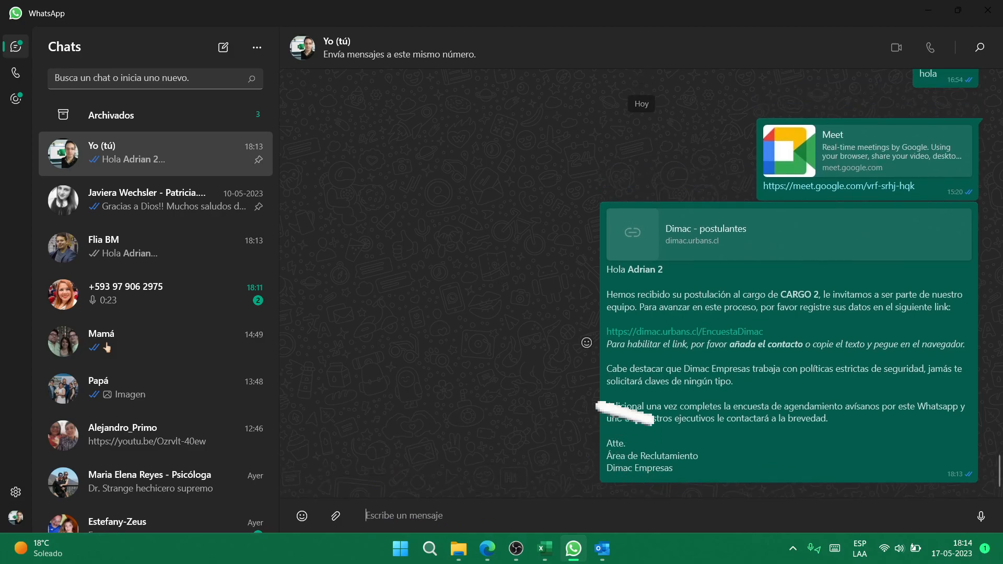
# - Undo the paste in the Outlook draft and minimize the empty email
pyautogui.hotkey('alt', 'Tab')
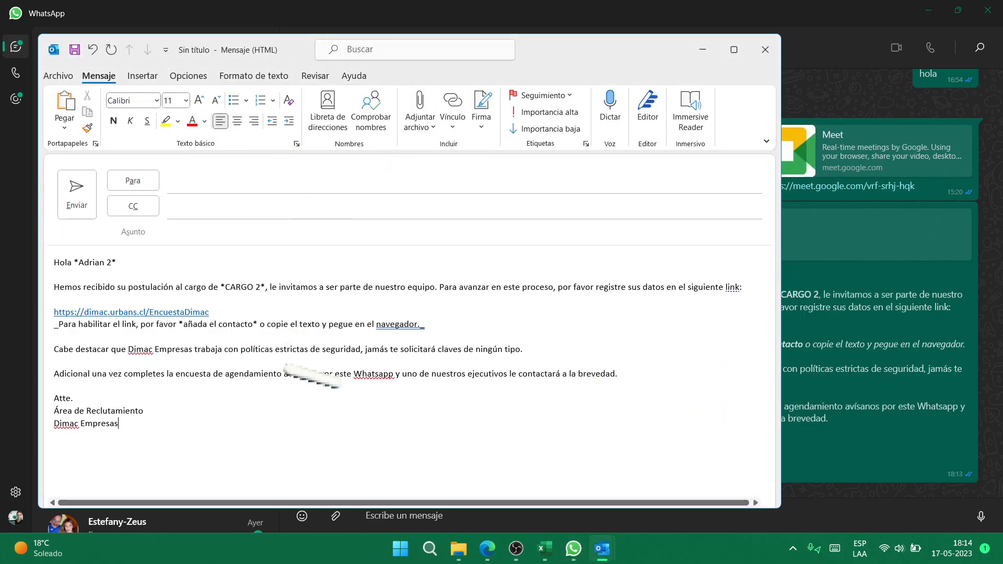
pyautogui.hotkey('ctrl', 'z')
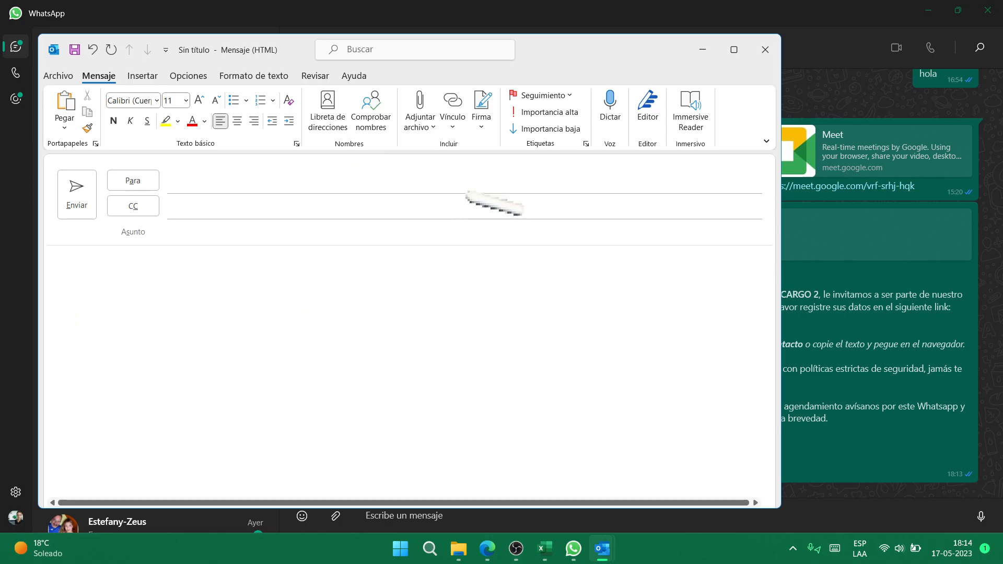
pyautogui.click(702, 49)
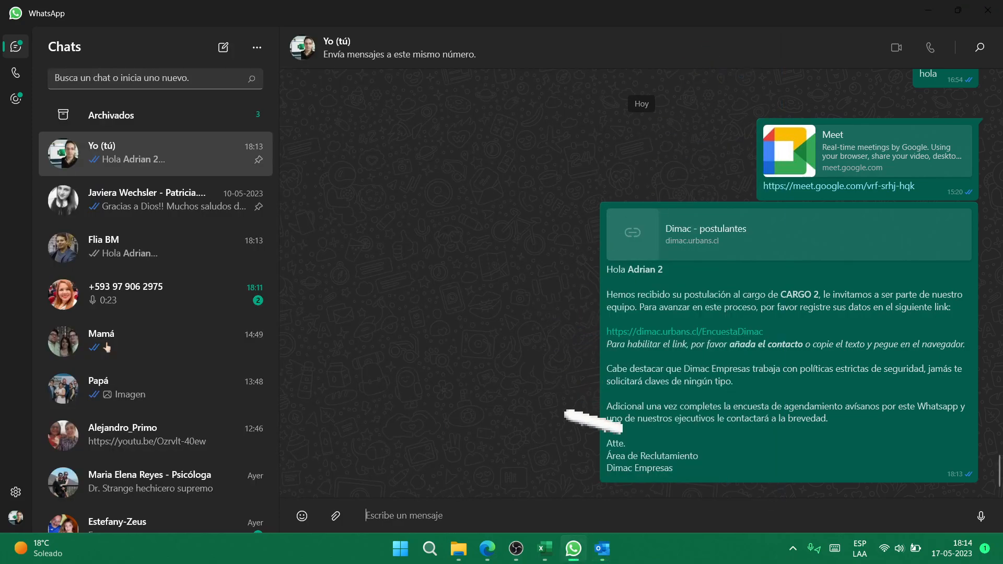
# - Return to the Datos Entrada sheet and allow the WhatsApp link for the CARGO 3 contact
pyautogui.hotkey('alt', 'Tab')
pyautogui.hotkey('alt', 'Tab')
pyautogui.hotkey('alt', 'Tab')
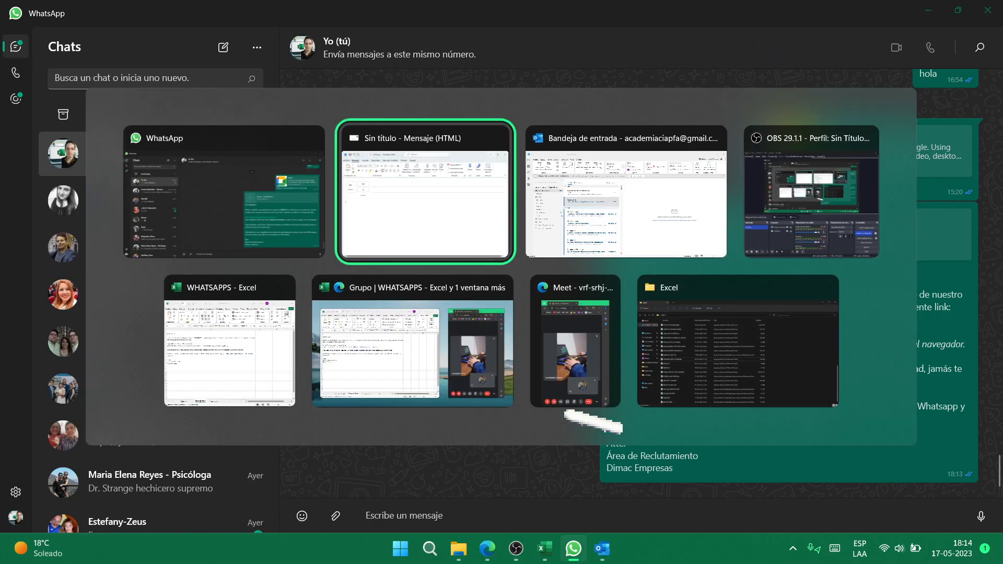
pyautogui.hotkey('alt', 'Tab')
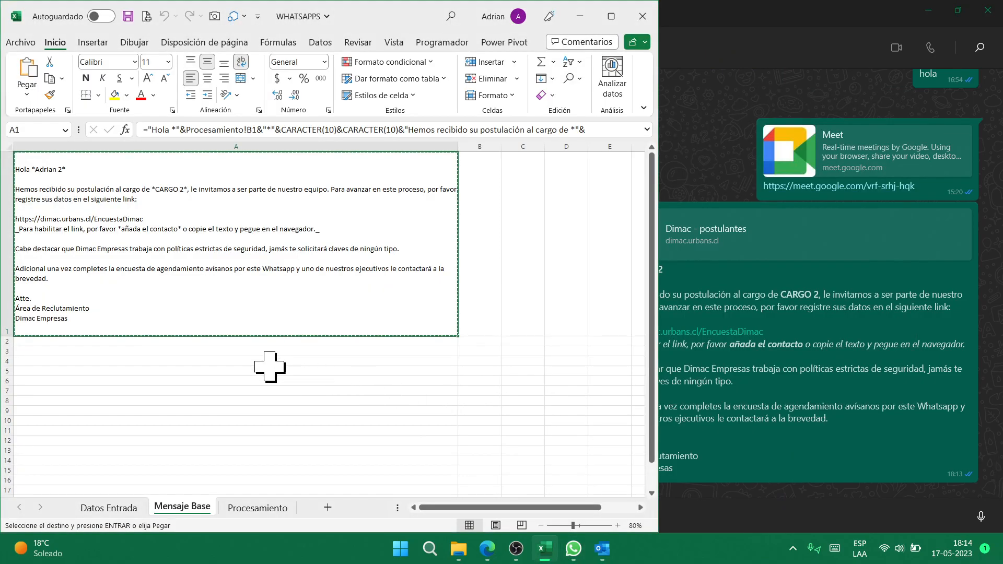
pyautogui.hotkey('ctrl', 'pageup')
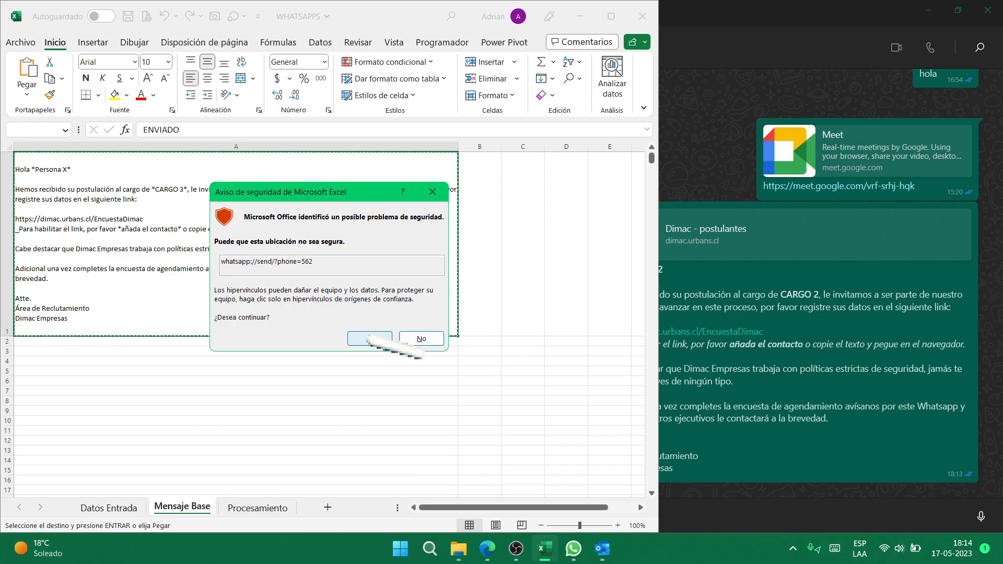
pyautogui.click(372, 339)
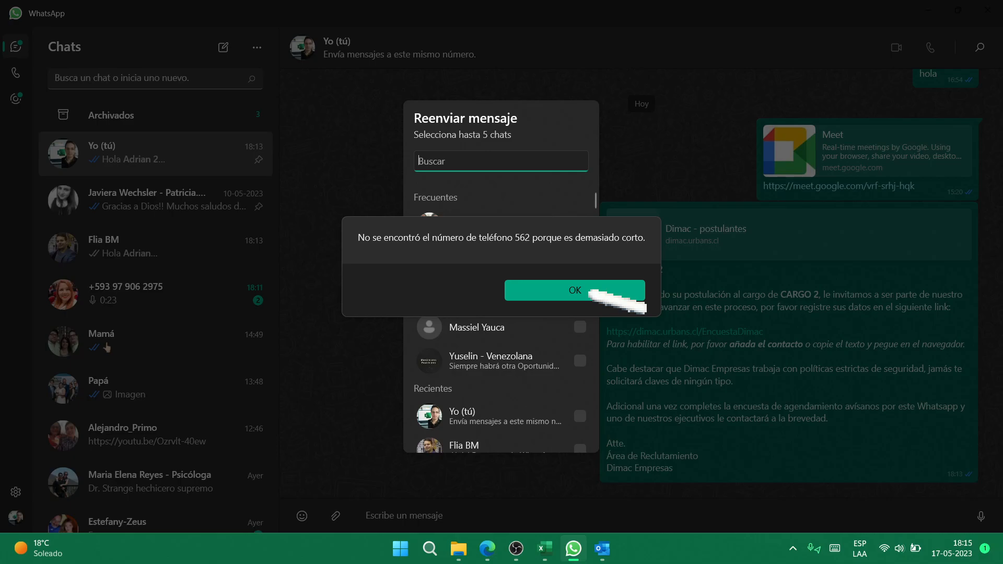
# - Switch to the WHATSAPPS workbook and settle on the Datos Entrada sheet
pyautogui.hotkey('alt', 'Tab')
pyautogui.hotkey('alt', 'Tab')
pyautogui.hotkey('alt', 'Tab')
pyautogui.hotkey('alt', 'Tab')
pyautogui.hotkey('alt', 'Tab')
pyautogui.hotkey('alt', 'Tab')
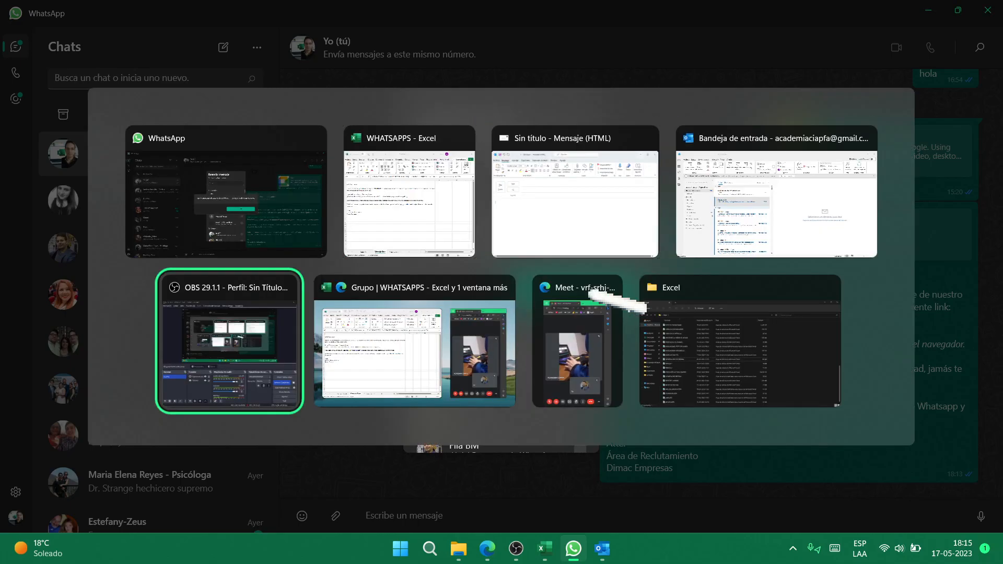
pyautogui.hotkey('alt', 'Tab')
pyautogui.hotkey('alt', 'Tab')
pyautogui.hotkey('alt', 'Tab')
pyautogui.hotkey('alt', 'Tab')
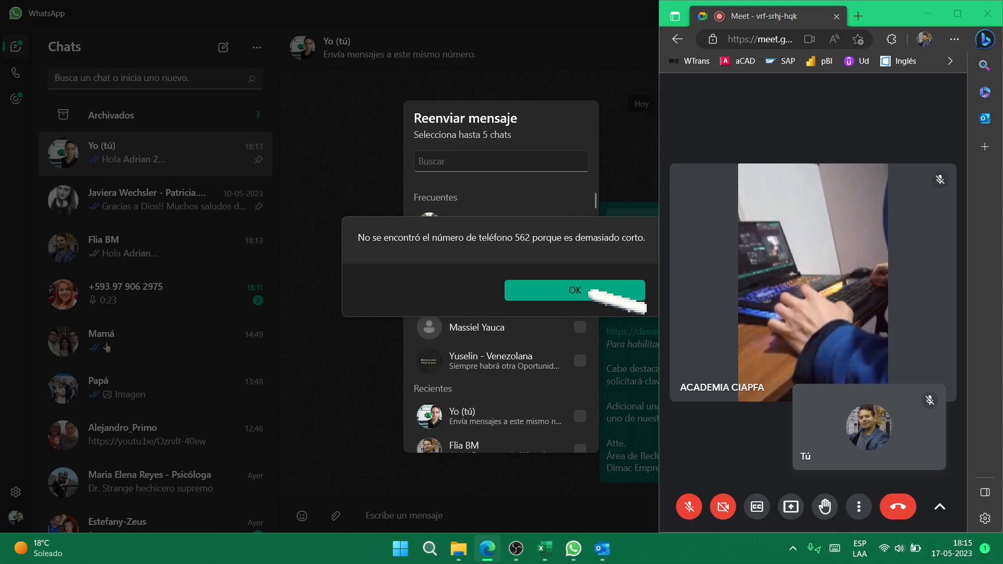
pyautogui.hotkey('alt', 'Tab')
pyautogui.hotkey('alt', 'Tab')
pyautogui.hotkey('alt', 'Tab')
pyautogui.hotkey('alt', 'Tab')
pyautogui.hotkey('alt', 'shift', 'Tab')
pyautogui.hotkey('alt', 'Tab')
pyautogui.hotkey('alt', 'shift', 'Tab')
pyautogui.hotkey('alt', 'shift', 'Tab')
pyautogui.hotkey('alt', 'shift', 'Tab')
pyautogui.hotkey('alt', 'Tab')
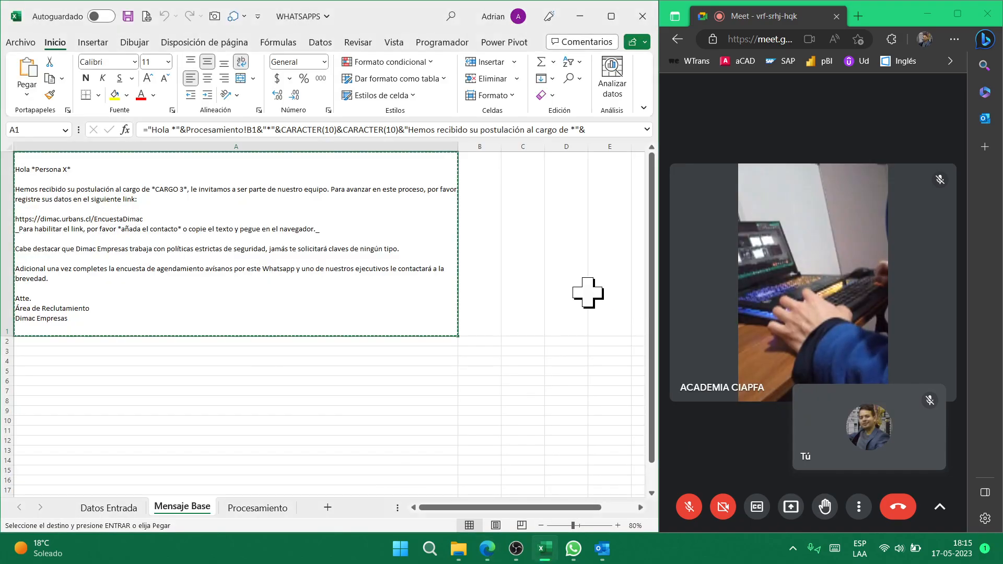
pyautogui.hotkey('ctrl', 'pageup')
pyautogui.hotkey('ctrl', 'pagedown')
pyautogui.hotkey('ctrl', 'pageup')
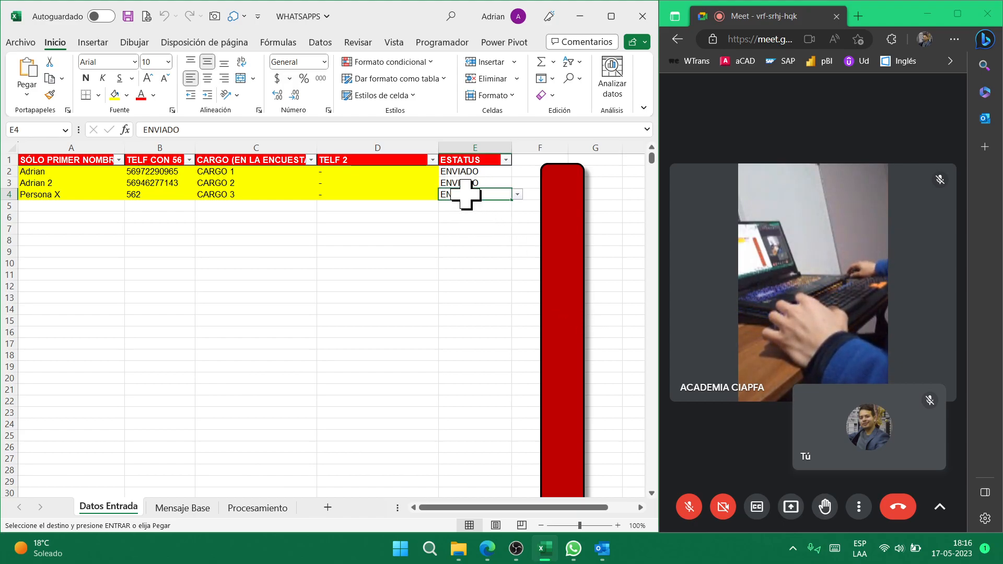
# - Dismiss WhatsApp's too-short phone number warning and go back to the workbook
pyautogui.hotkey('alt', 'Tab')
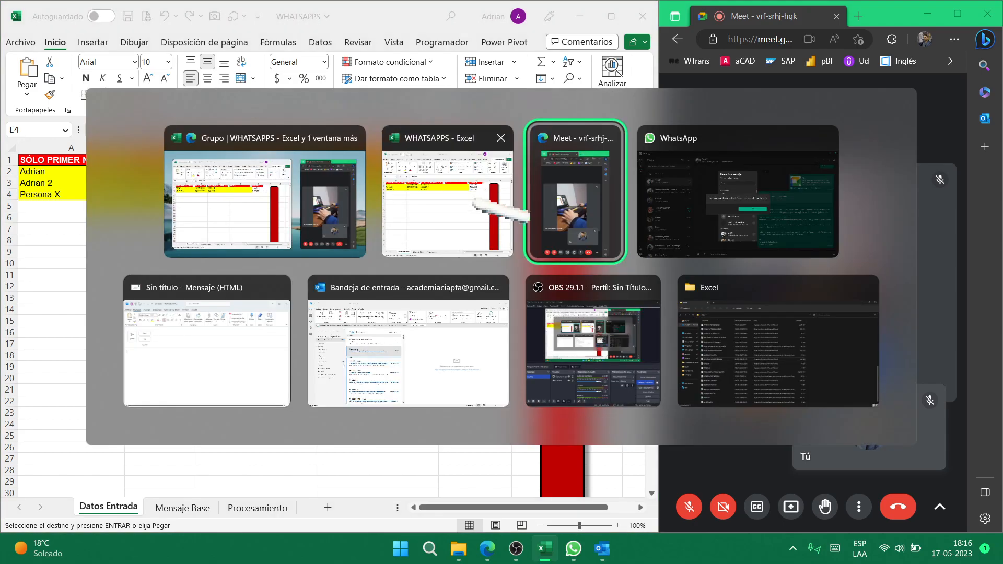
pyautogui.hotkey('alt', 'Tab')
pyautogui.hotkey('alt', 'Tab')
pyautogui.hotkey('alt', 'Tab')
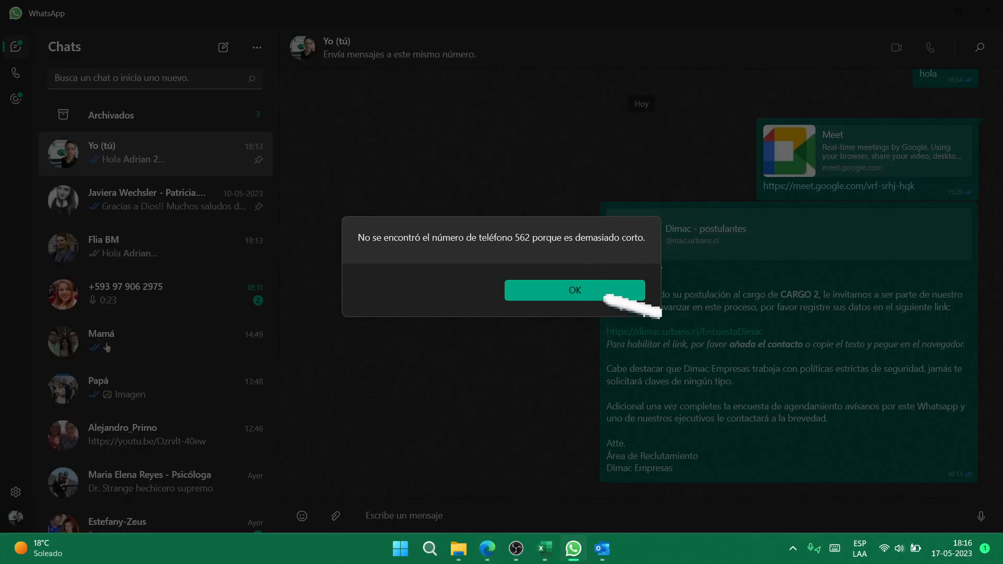
pyautogui.click(606, 297)
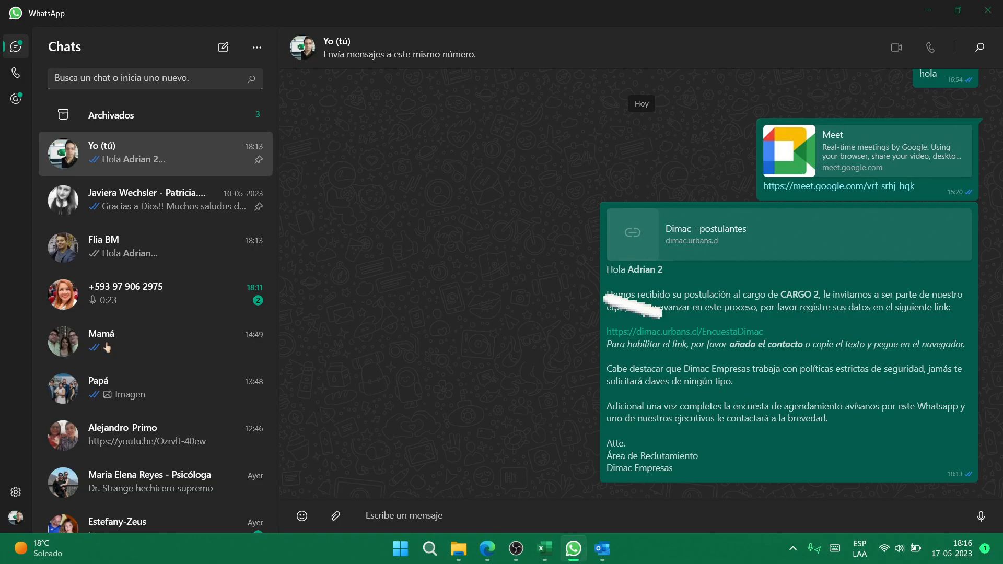
pyautogui.hotkey('alt', 'Tab')
pyautogui.hotkey('alt', 'Tab')
pyautogui.hotkey('alt', 'Tab')
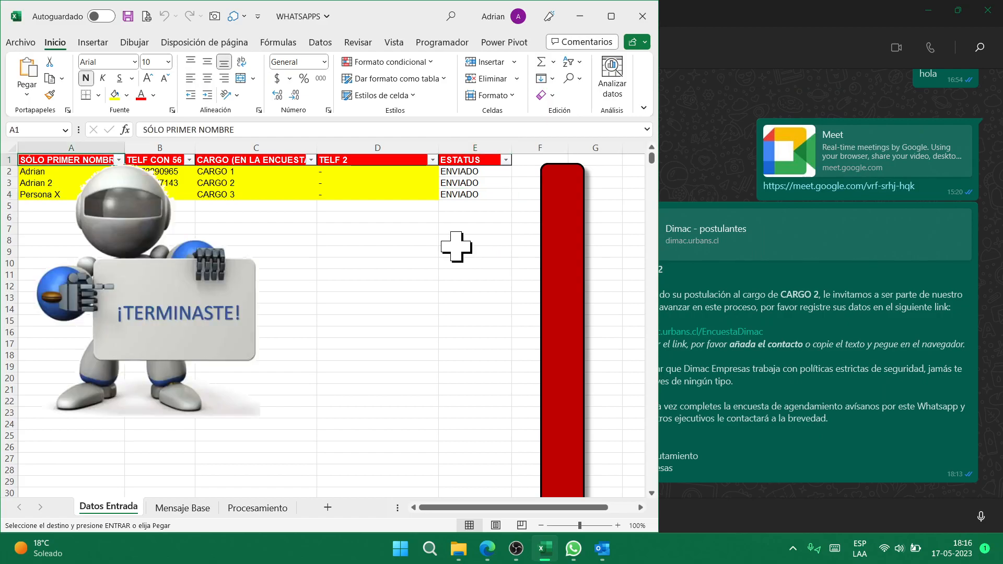
# - Raise the volume and delete both ¡TERMINASTE! robot images from the Datos Entrada sheet
pyautogui.press('XF86AudioRaiseVolume')
pyautogui.press('XF86AudioRaiseVolume')
pyautogui.press('XF86AudioRaiseVolume')
pyautogui.press('XF86AudioRaiseVolume')
pyautogui.press('XF86AudioRaiseVolume')
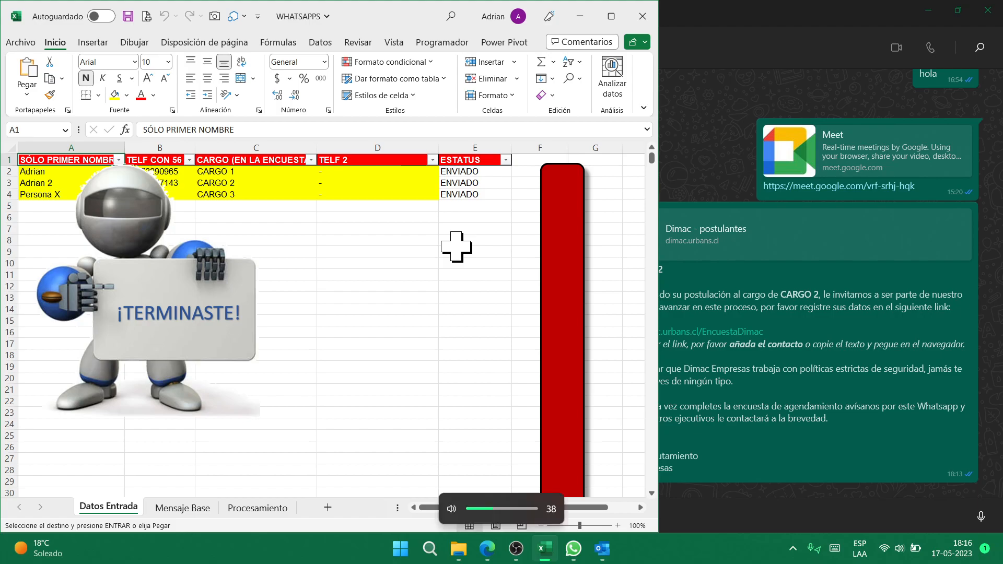
pyautogui.press('XF86AudioRaiseVolume')
pyautogui.press('XF86AudioRaiseVolume')
pyautogui.press('XF86AudioRaiseVolume')
pyautogui.press('XF86AudioRaiseVolume')
pyautogui.press('XF86AudioRaiseVolume')
pyautogui.press('XF86AudioRaiseVolume')
pyautogui.press('XF86AudioRaiseVolume')
pyautogui.press('XF86AudioRaiseVolume')
pyautogui.press('XF86AudioRaiseVolume')
pyautogui.press('XF86AudioRaiseVolume')
pyautogui.press('XF86AudioRaiseVolume')
pyautogui.press('XF86AudioRaiseVolume')
pyautogui.press('XF86AudioRaiseVolume')
pyautogui.press('XF86AudioRaiseVolume')
pyautogui.press('XF86AudioRaiseVolume')
pyautogui.press('XF86AudioRaiseVolume')
pyautogui.press('XF86AudioRaiseVolume')
pyautogui.press('XF86AudioRaiseVolume')
pyautogui.press('XF86AudioRaiseVolume')
pyautogui.click(117, 279)
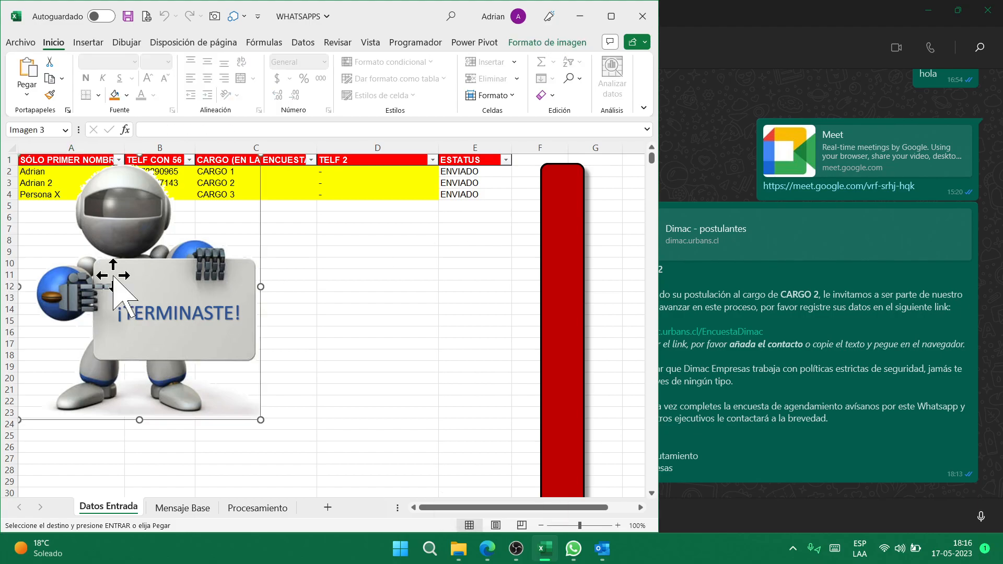
pyautogui.press('Delete')
pyautogui.click(351, 262)
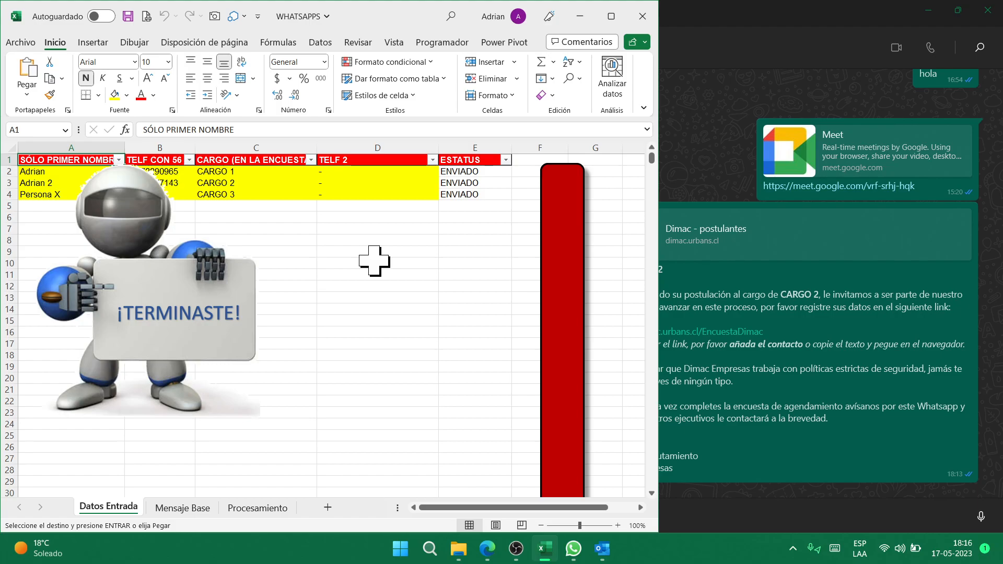
pyautogui.click(215, 316)
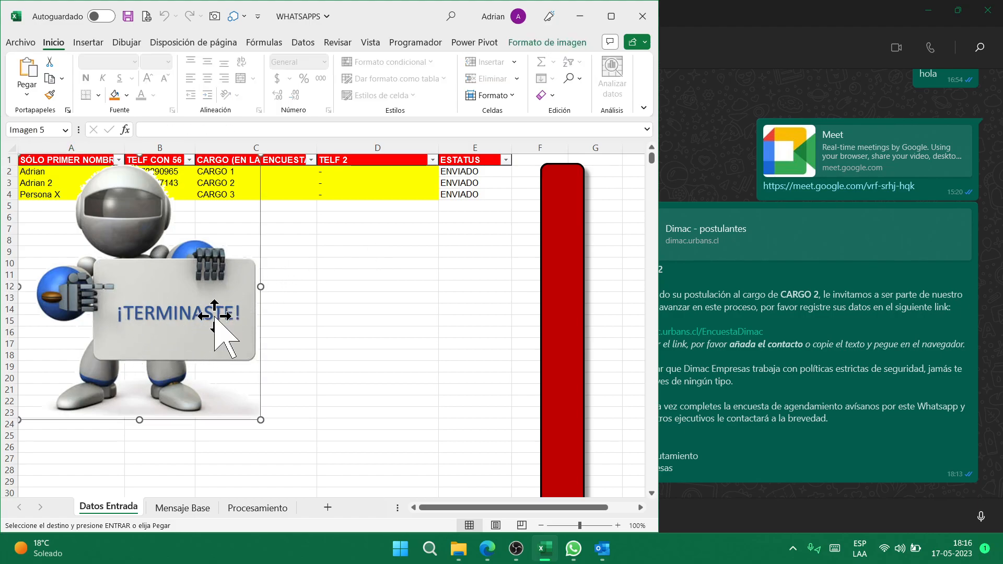
pyautogui.press('Delete')
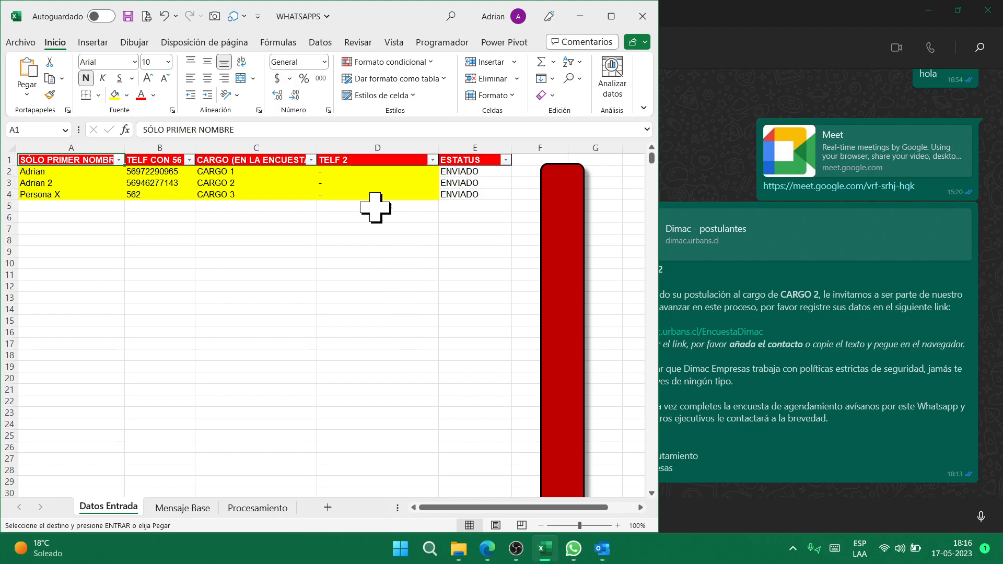
pyautogui.click(242, 174)
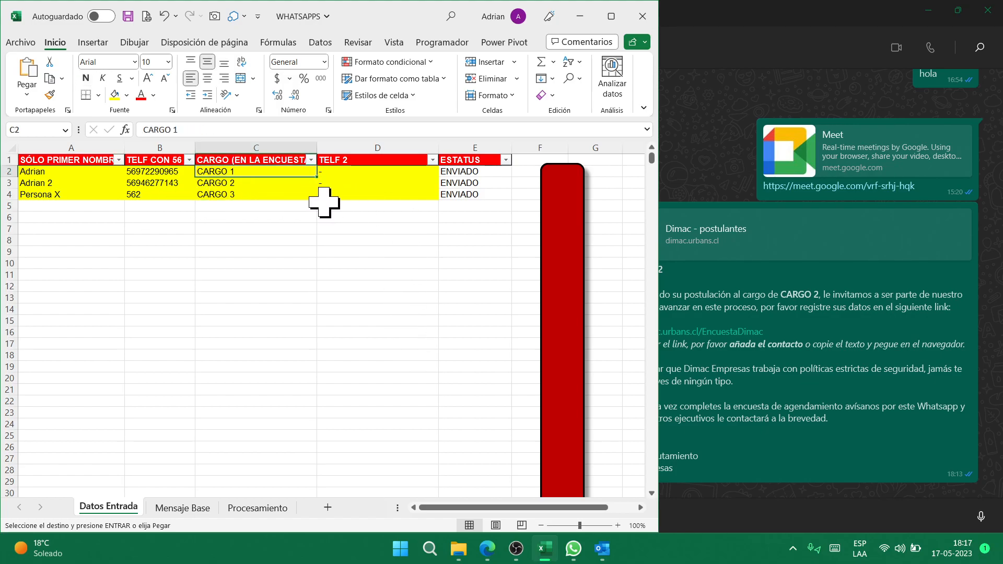
pyautogui.click(491, 172)
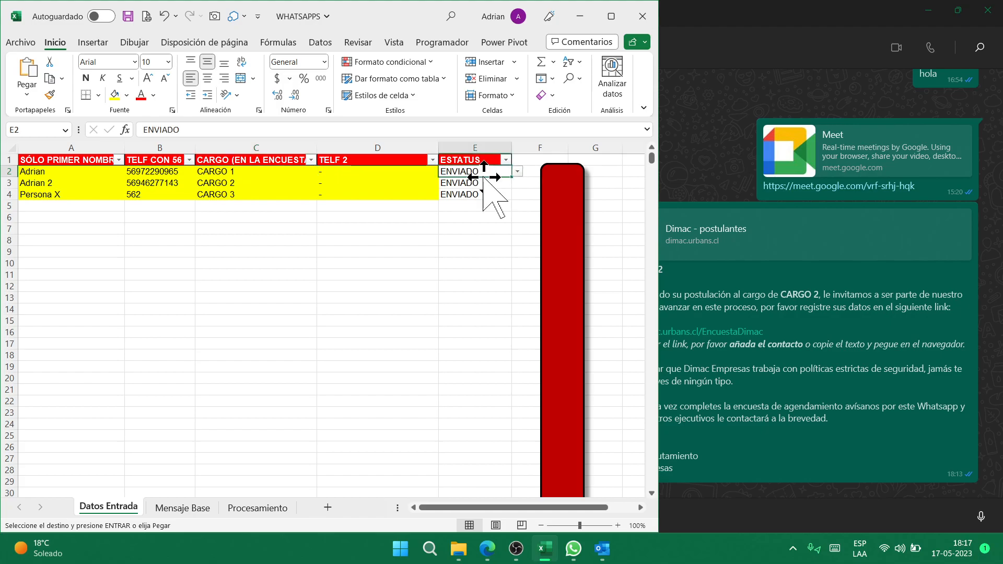
pyautogui.hotkey('alt', 'Down')
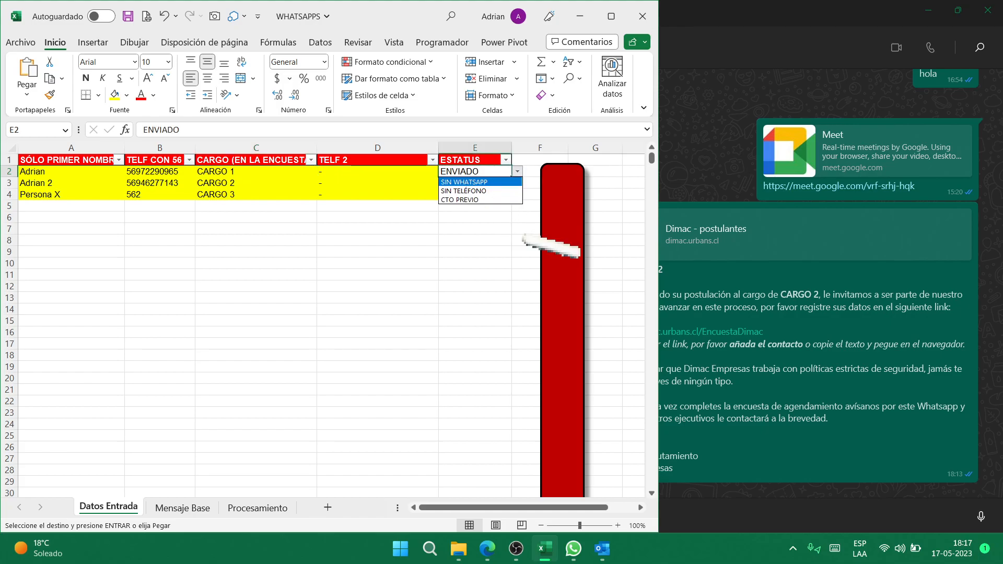
pyautogui.press('Down')
pyautogui.press('Down')
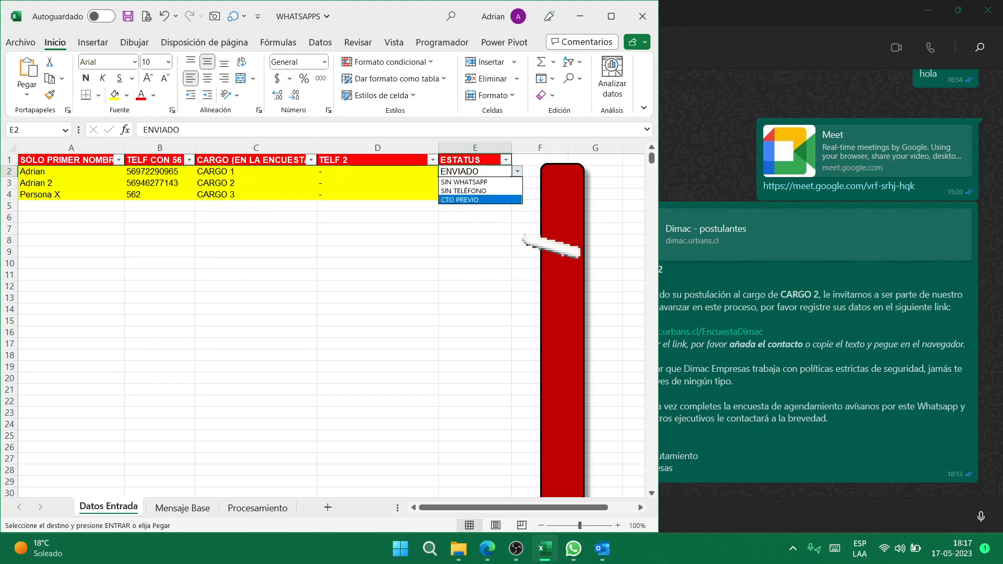
pyautogui.press('Up')
pyautogui.press('Up')
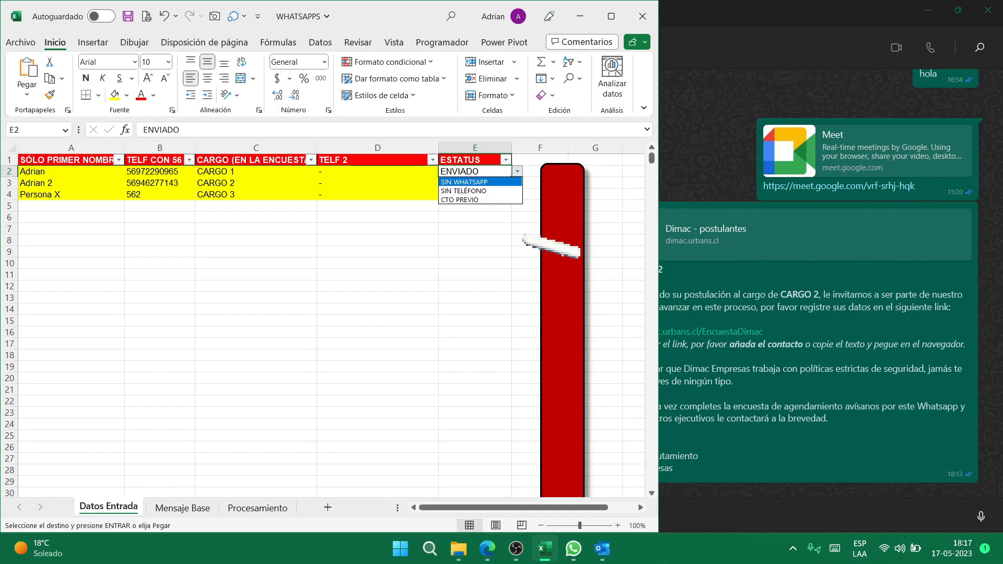
pyautogui.press('Down')
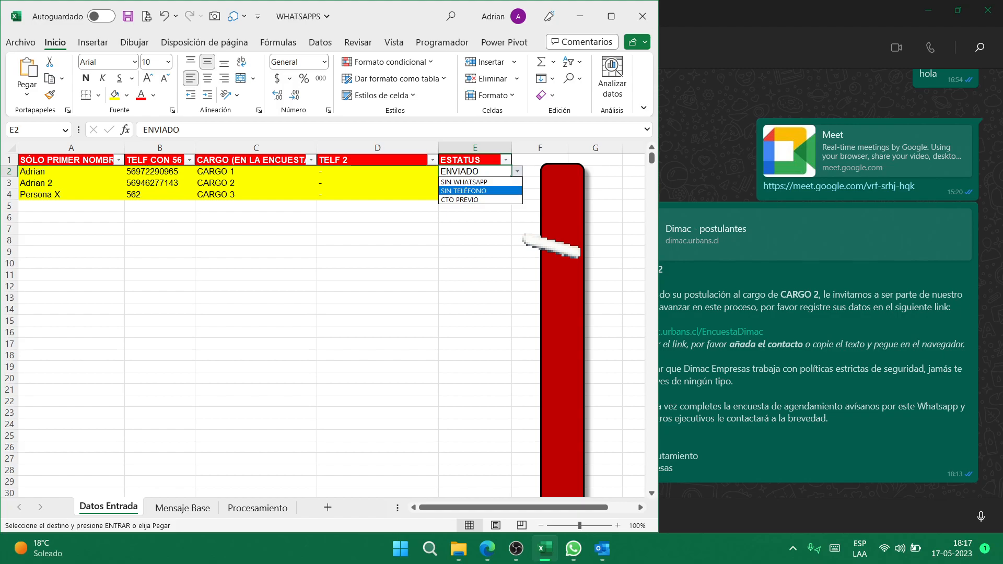
pyautogui.press('Escape')
pyautogui.press('Left')
pyautogui.press('Down')
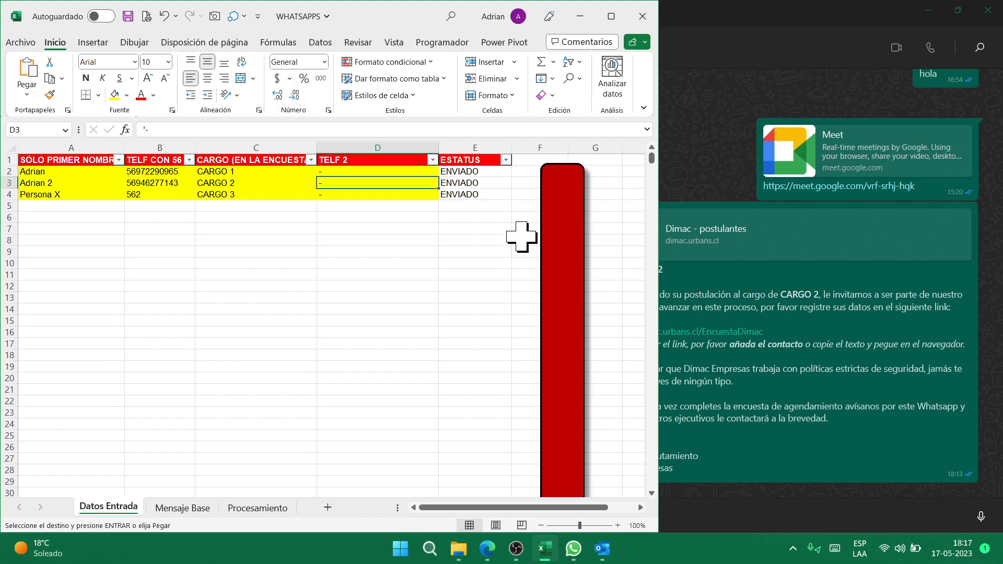
pyautogui.press('Right')
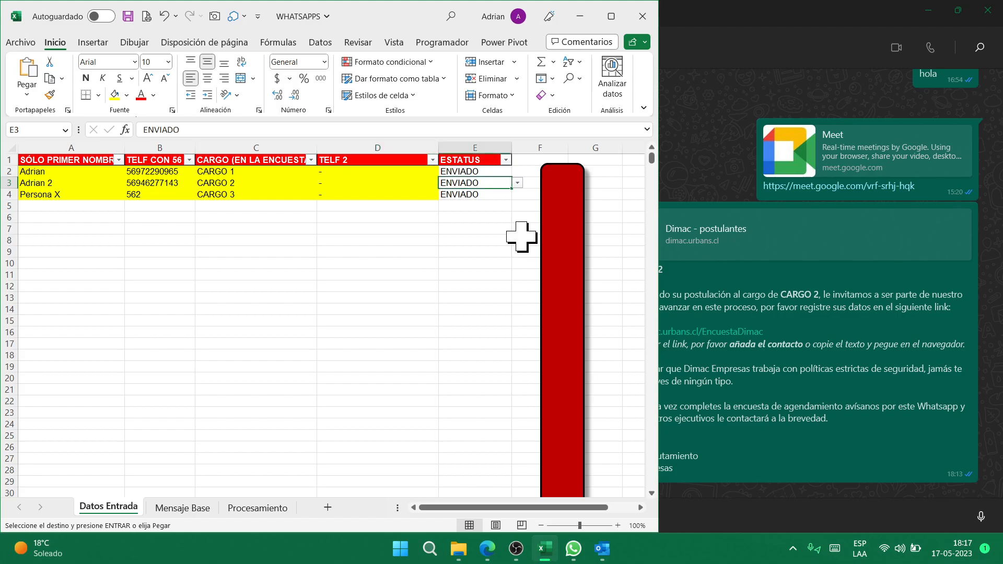
pyautogui.press('Up')
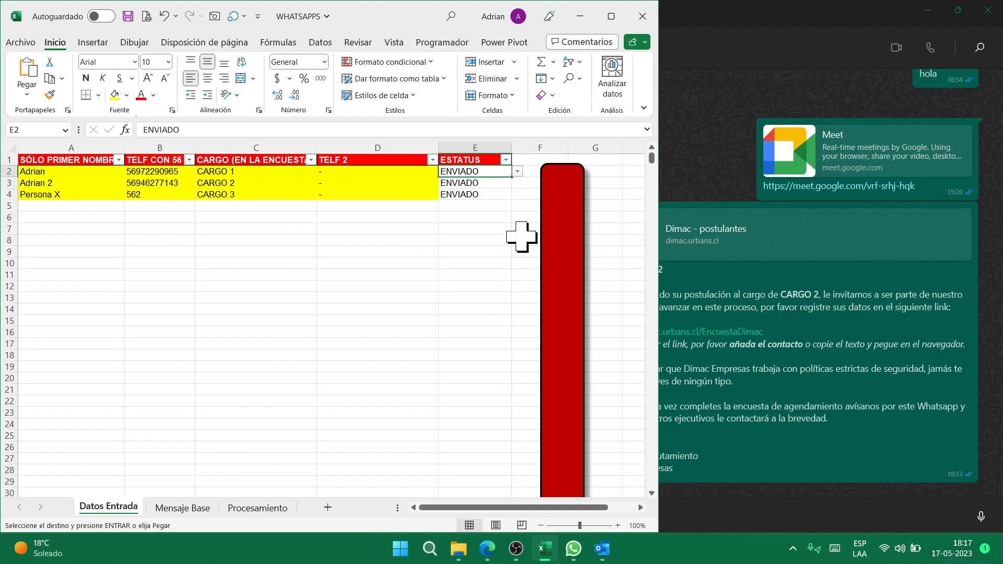
pyautogui.hotkey('alt', 'Down')
pyautogui.press('Escape')
pyautogui.hotkey('alt', 'Down')
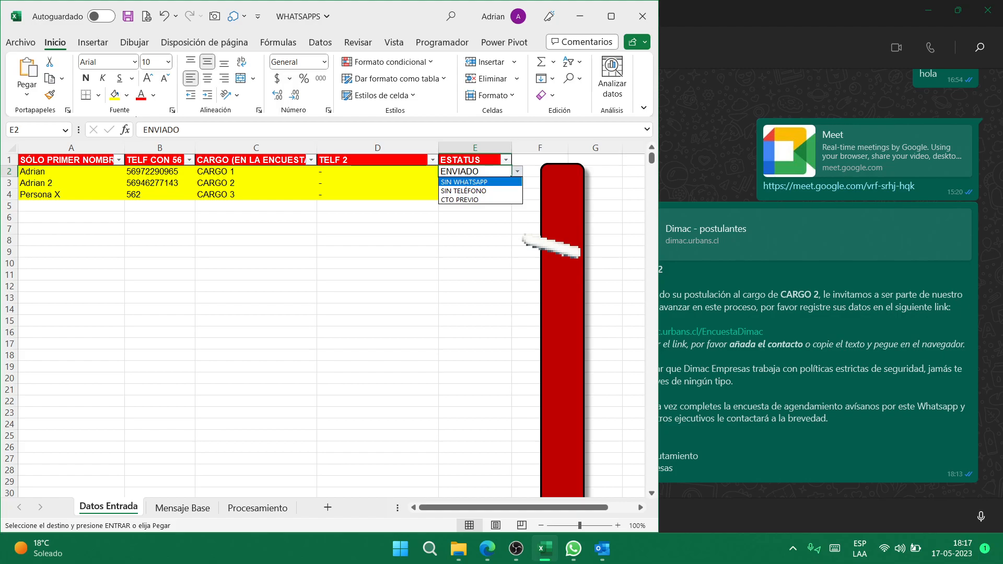
pyautogui.press('Escape')
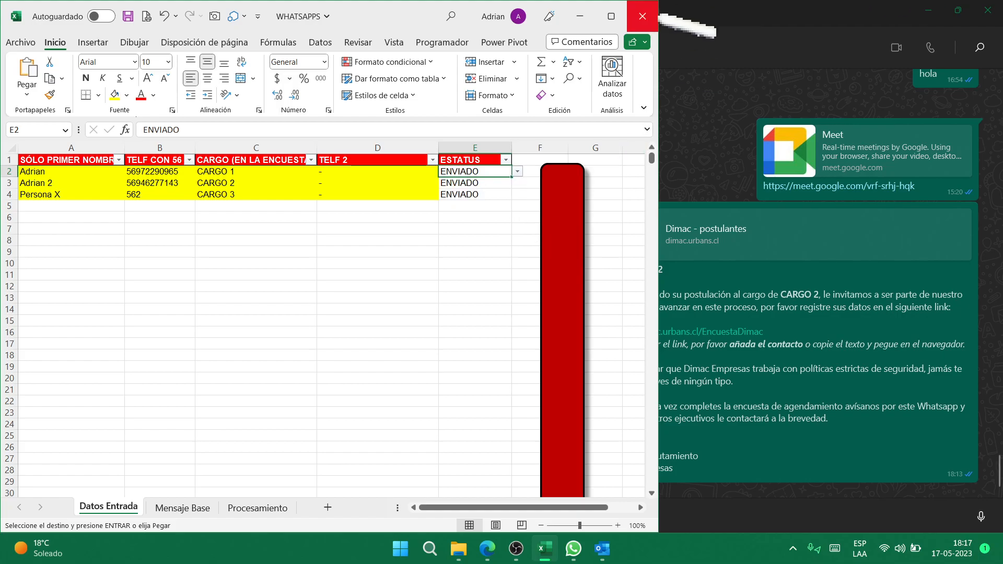